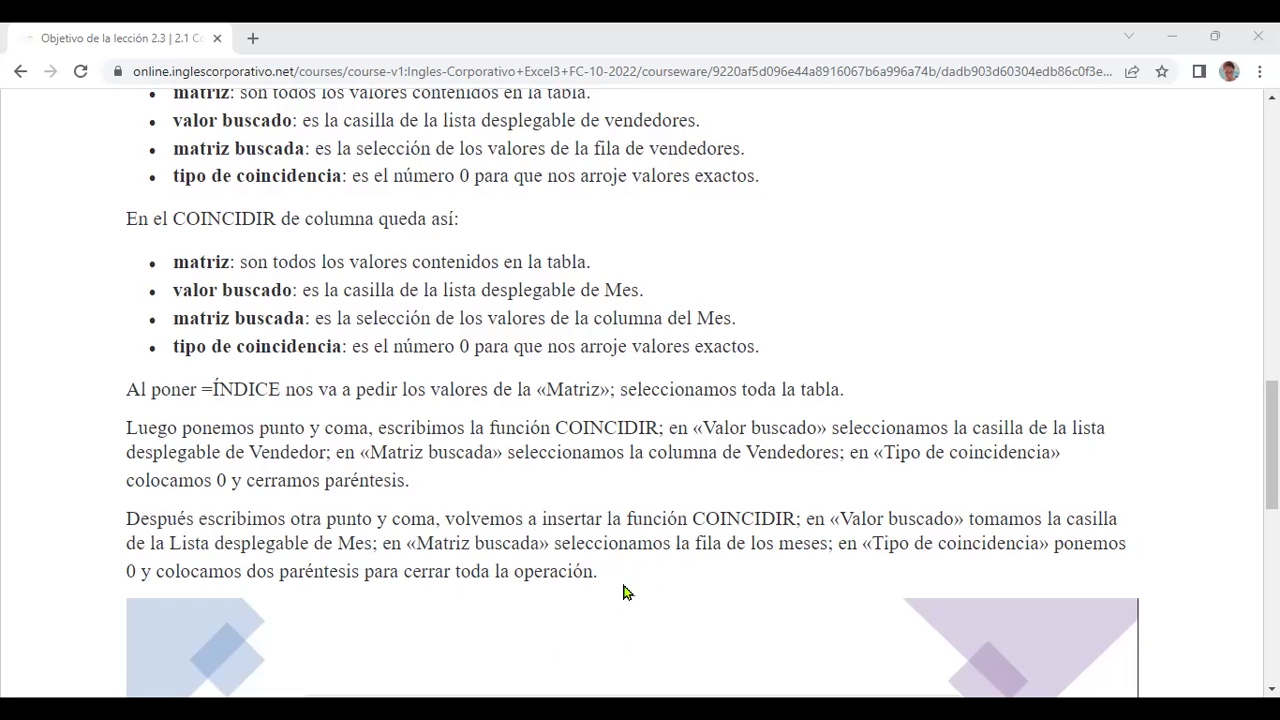
Read through the lesson's ÍNDICE and COINCIDIR explanation with its example table and go on to the following lesson page
{"action": "scroll", "coordinate": [623, 596], "scroll_direction": "down", "scroll_amount": 1}
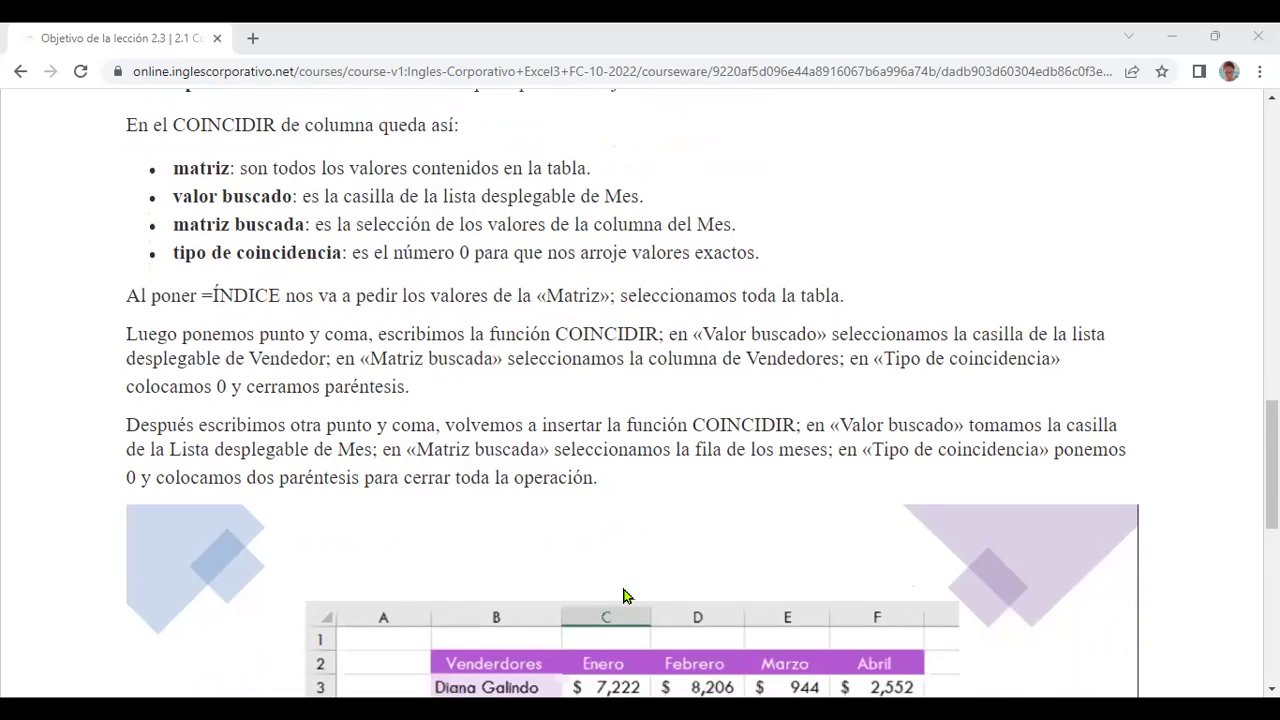
{"action": "scroll", "coordinate": [623, 596], "scroll_direction": "down", "scroll_amount": 3}
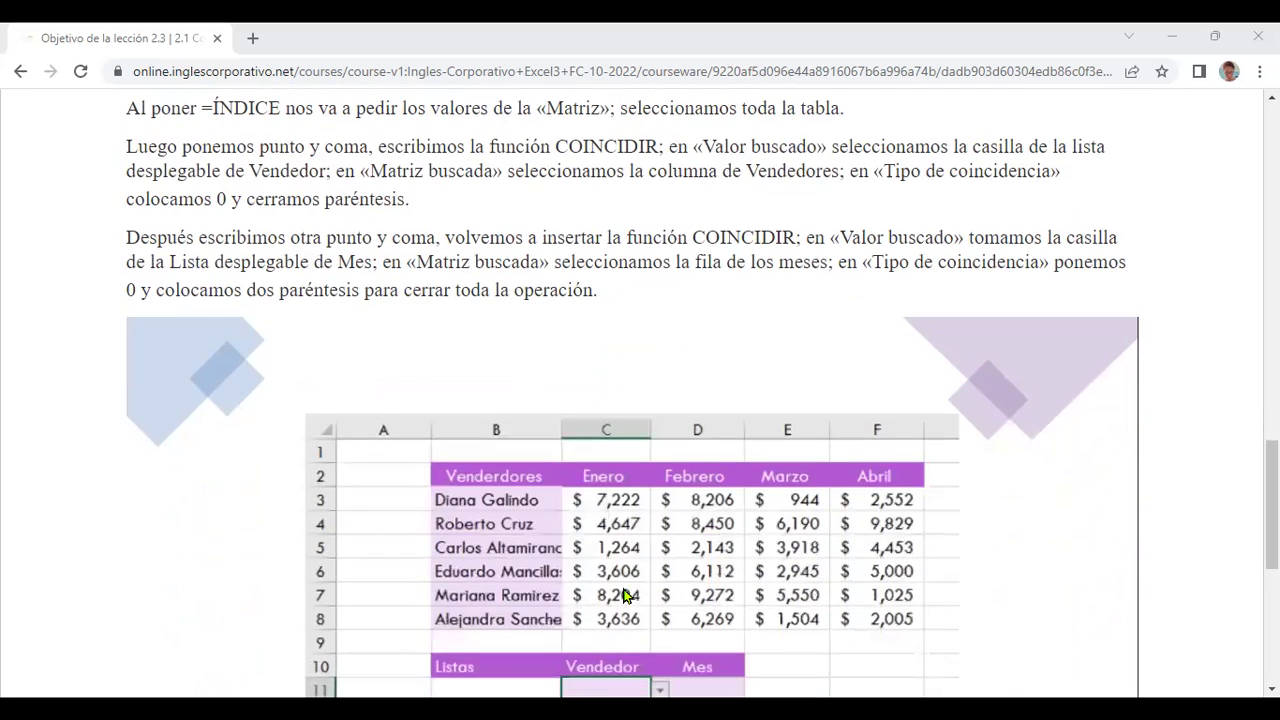
{"action": "scroll", "coordinate": [623, 596], "scroll_direction": "down", "scroll_amount": 1}
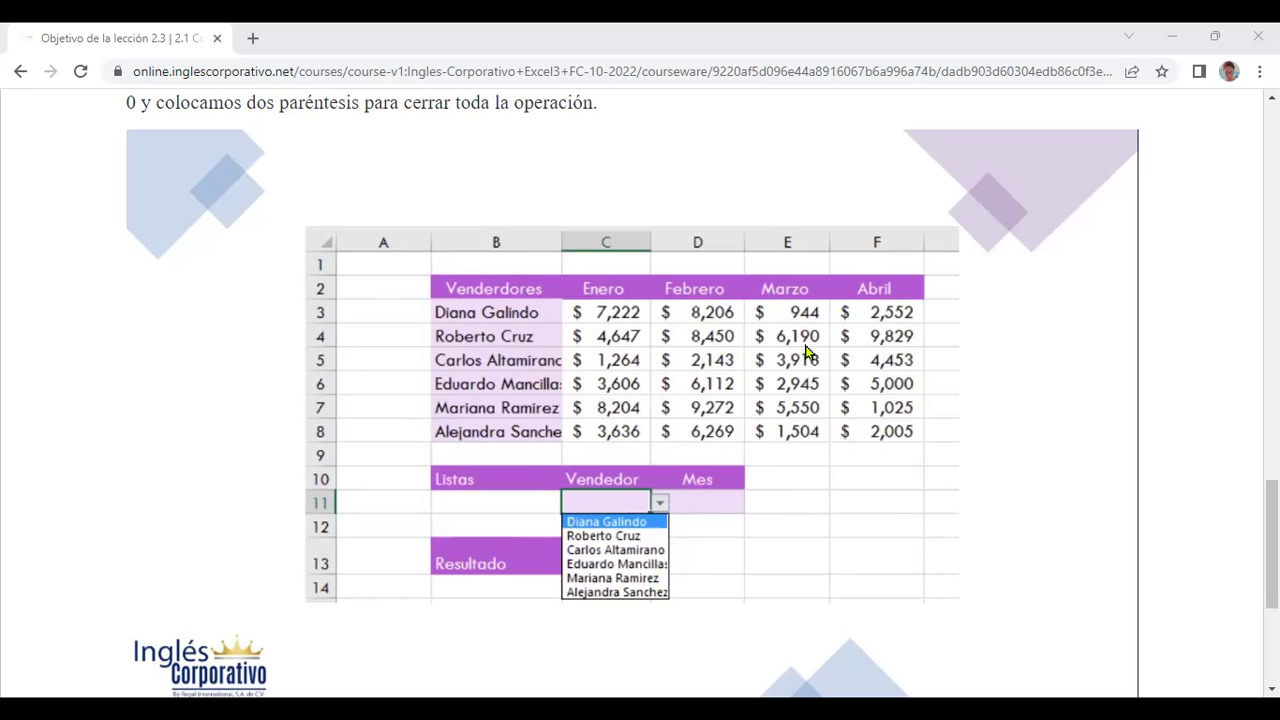
{"action": "scroll", "coordinate": [740, 340], "scroll_direction": "down", "scroll_amount": 2}
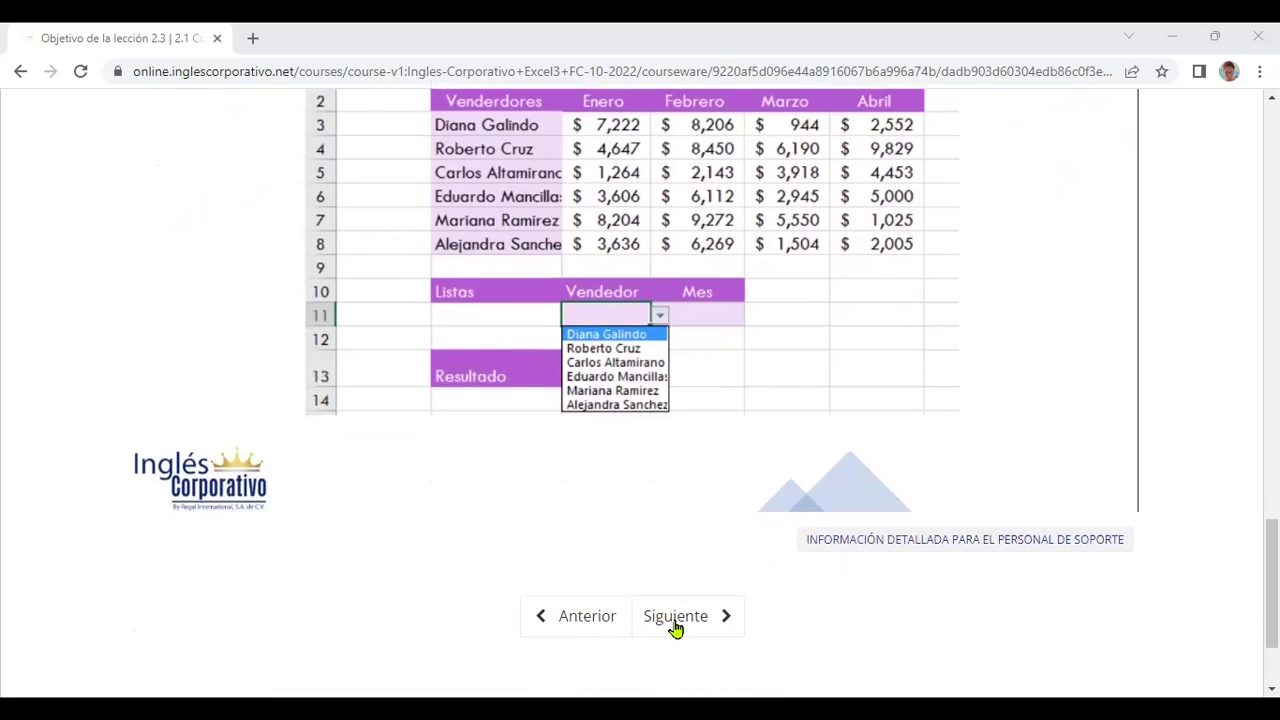
{"action": "left_click", "coordinate": [675, 627]}
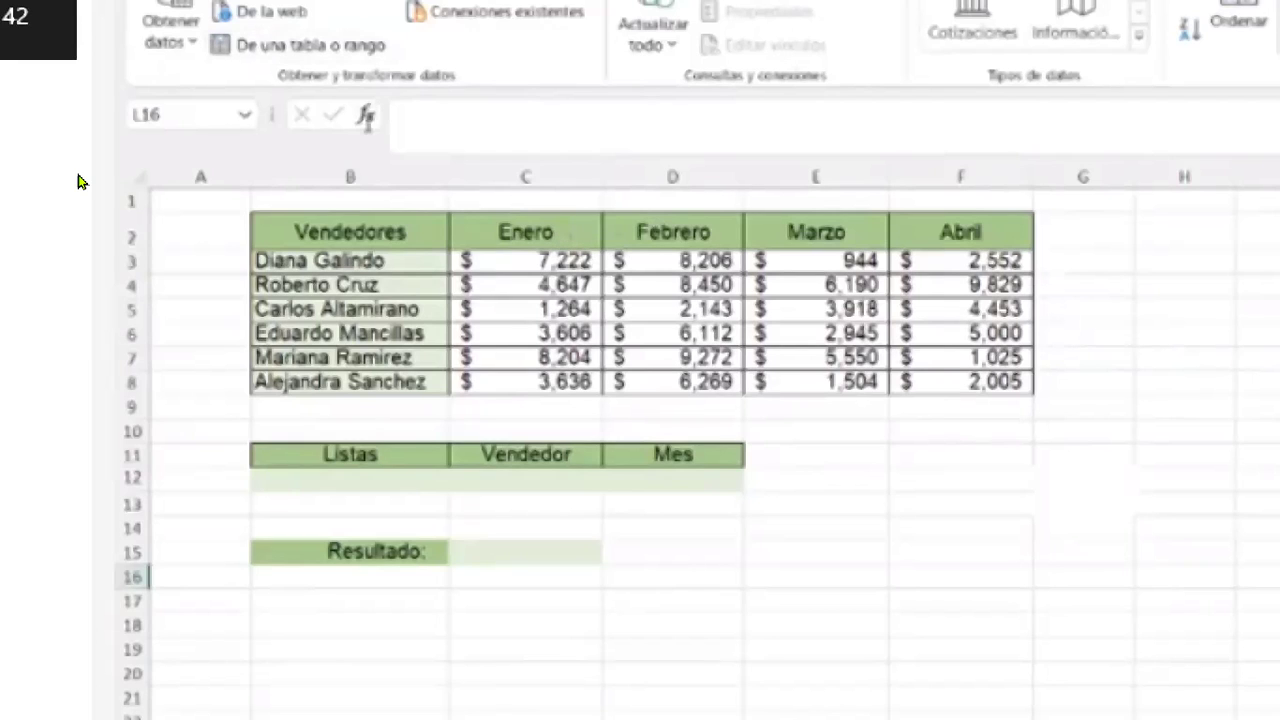
Open the data validation settings for the cell under Vendedor, C12
{"action": "left_click", "coordinate": [510, 484]}
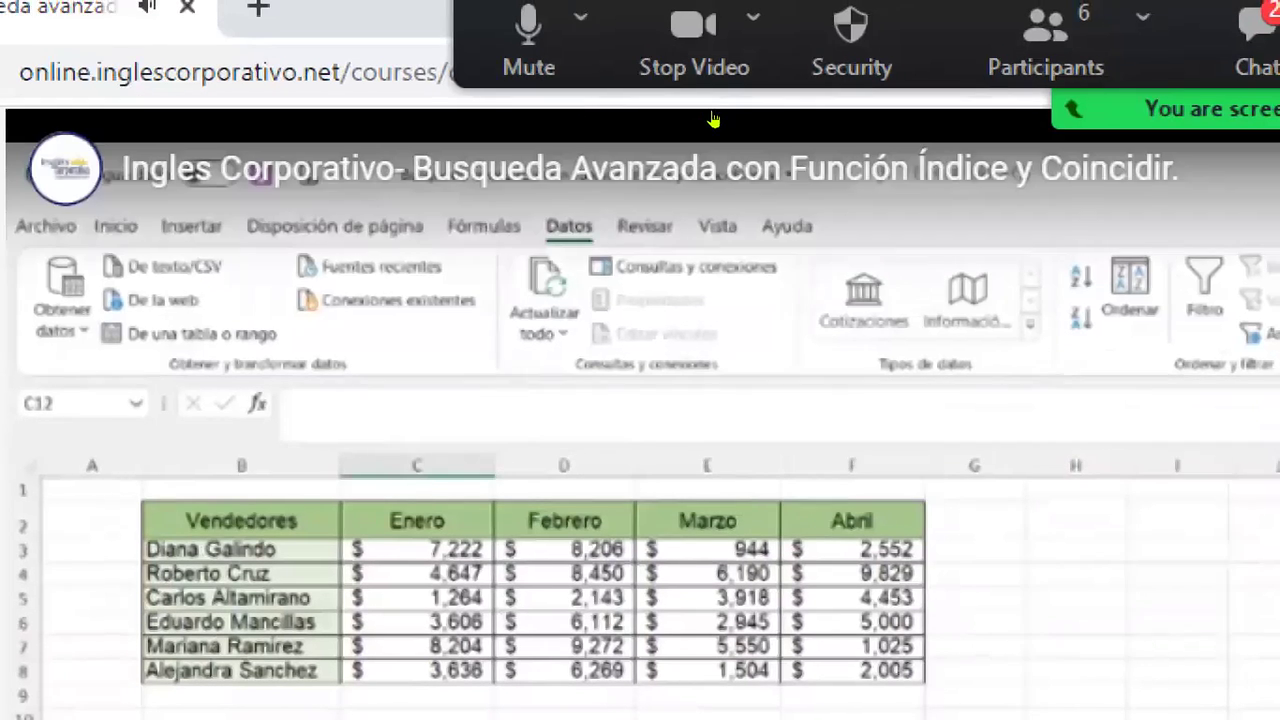
{"action": "key", "text": "alt+d"}
{"action": "key", "text": "v"}
{"action": "key", "text": "v"}
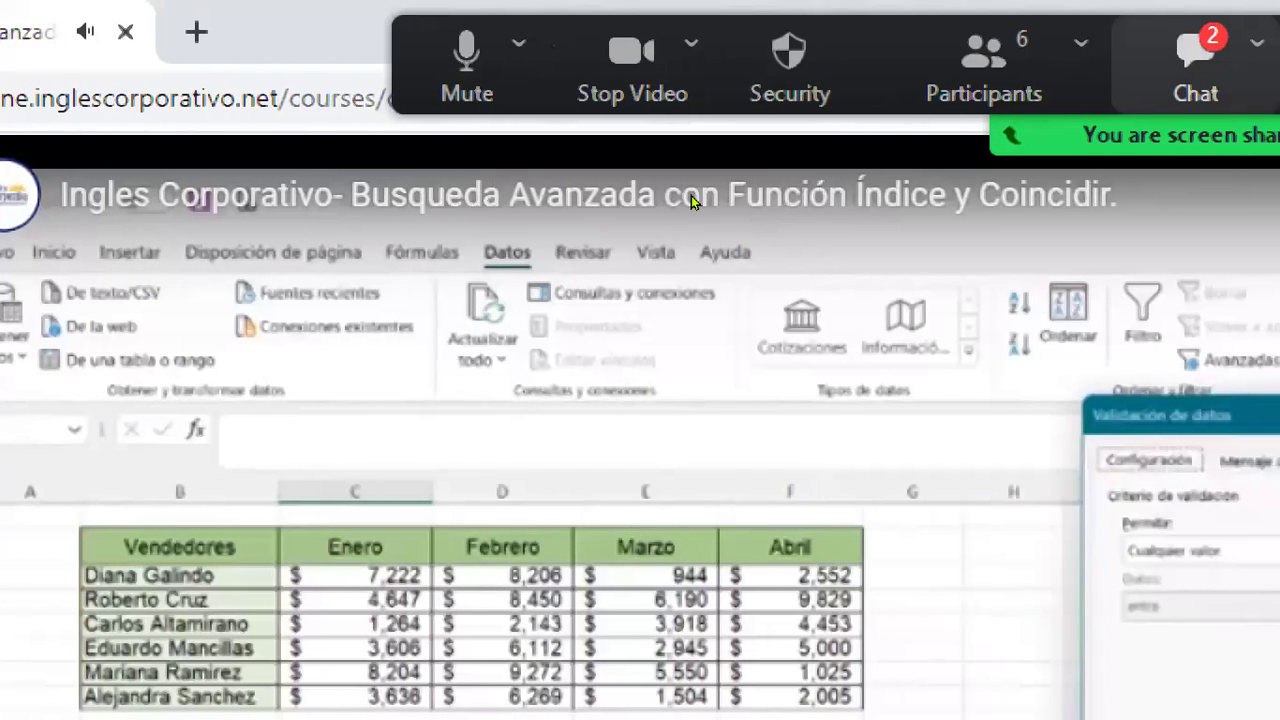
{"action": "key", "text": "alt+h"}
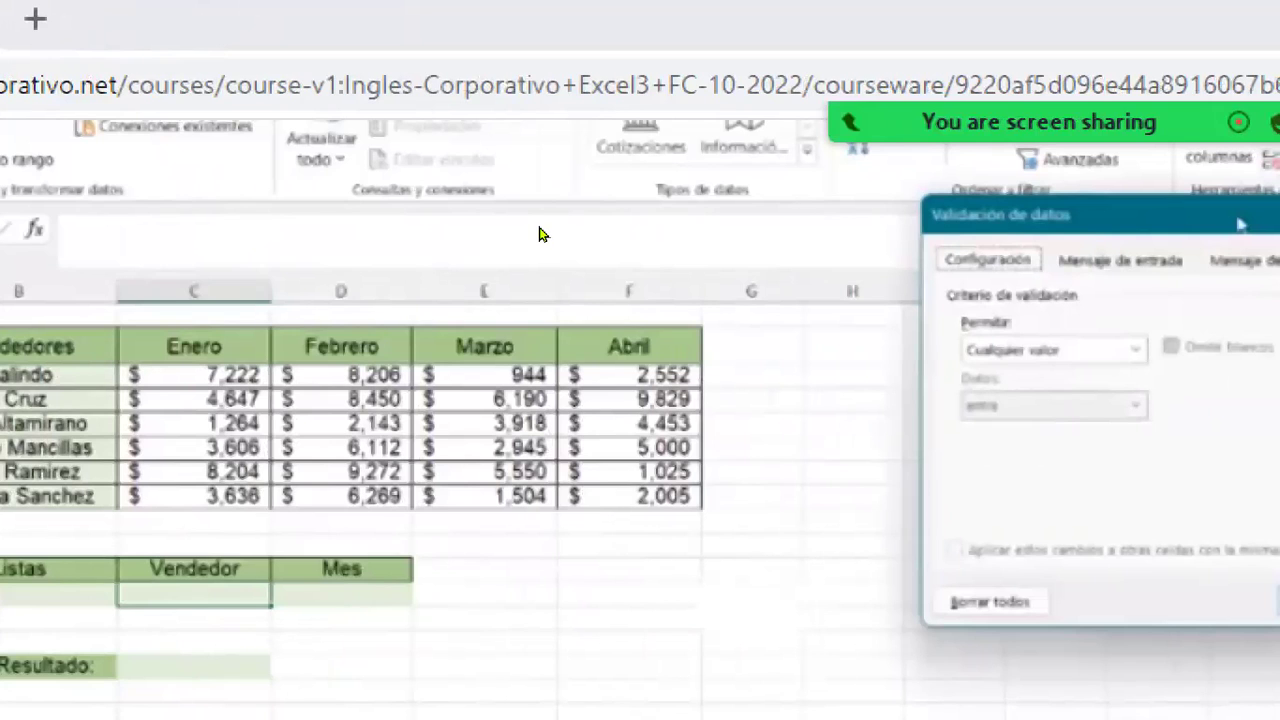
Resume playback of the paused lesson video on the ÍNDICE and COINCIDIR search
{"action": "scroll", "coordinate": [539, 234], "scroll_direction": "up", "scroll_amount": 2}
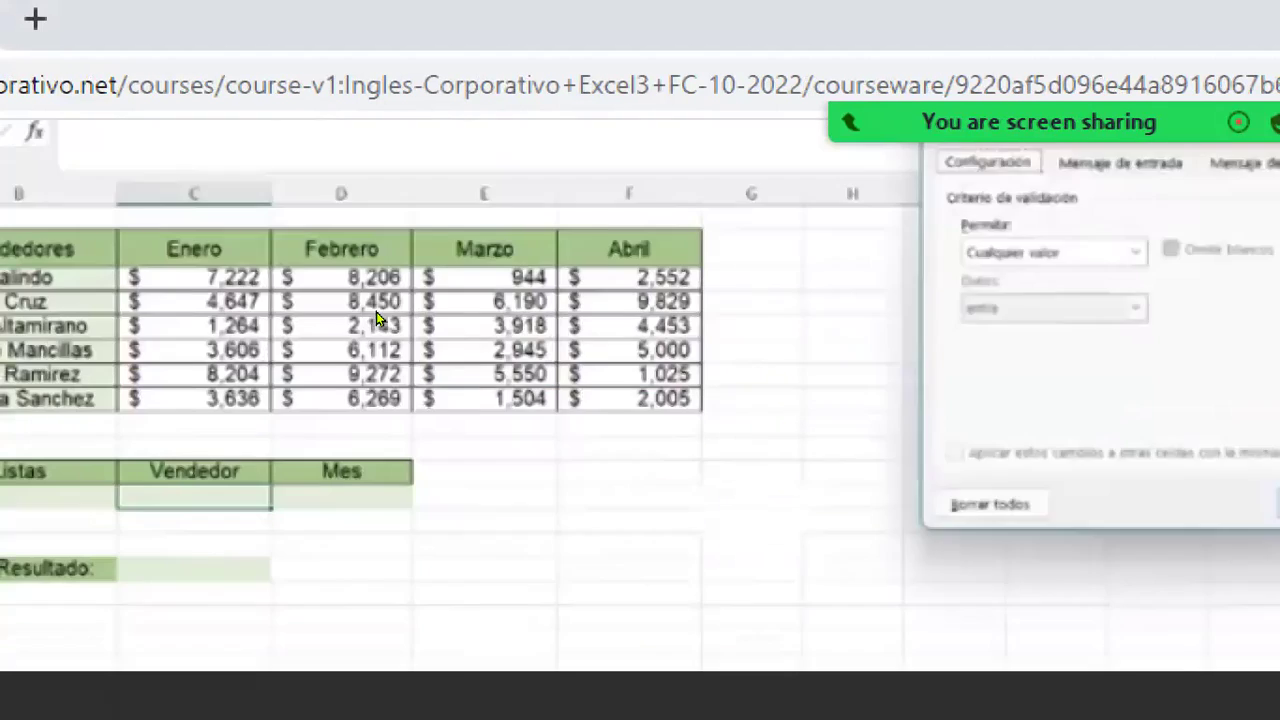
{"action": "left_click", "coordinate": [130, 314]}
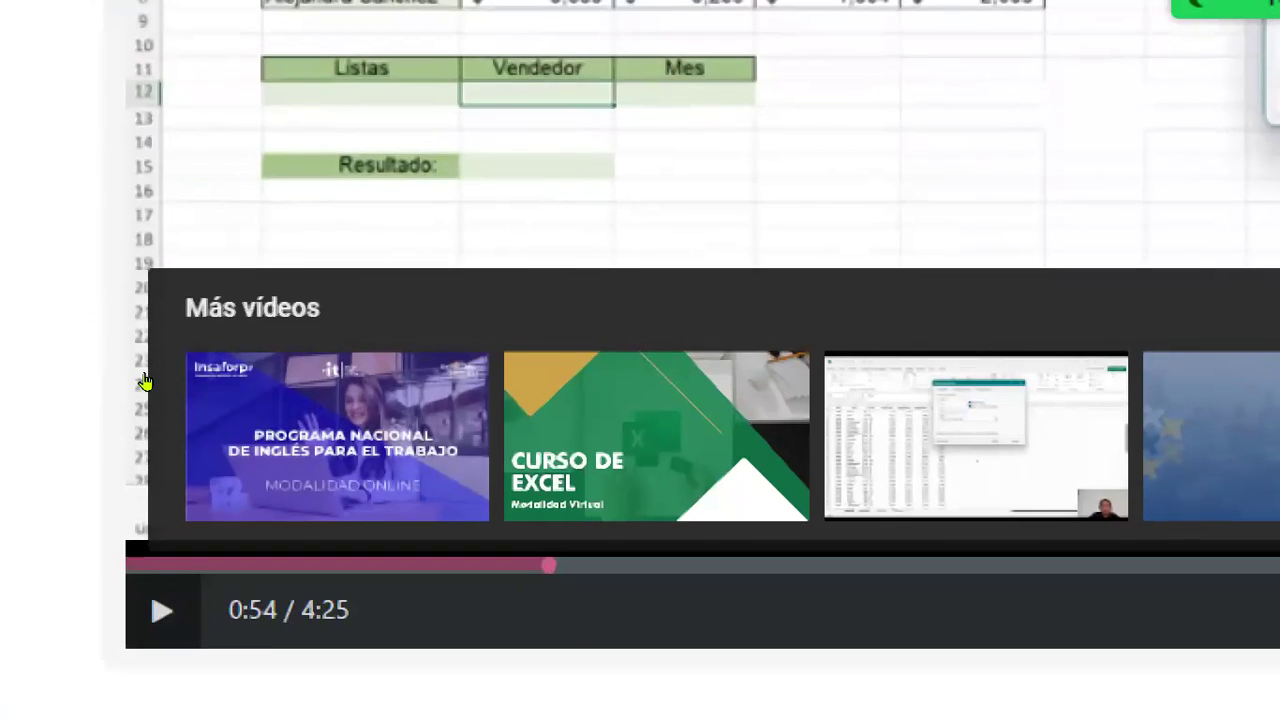
{"action": "left_click", "coordinate": [150, 407]}
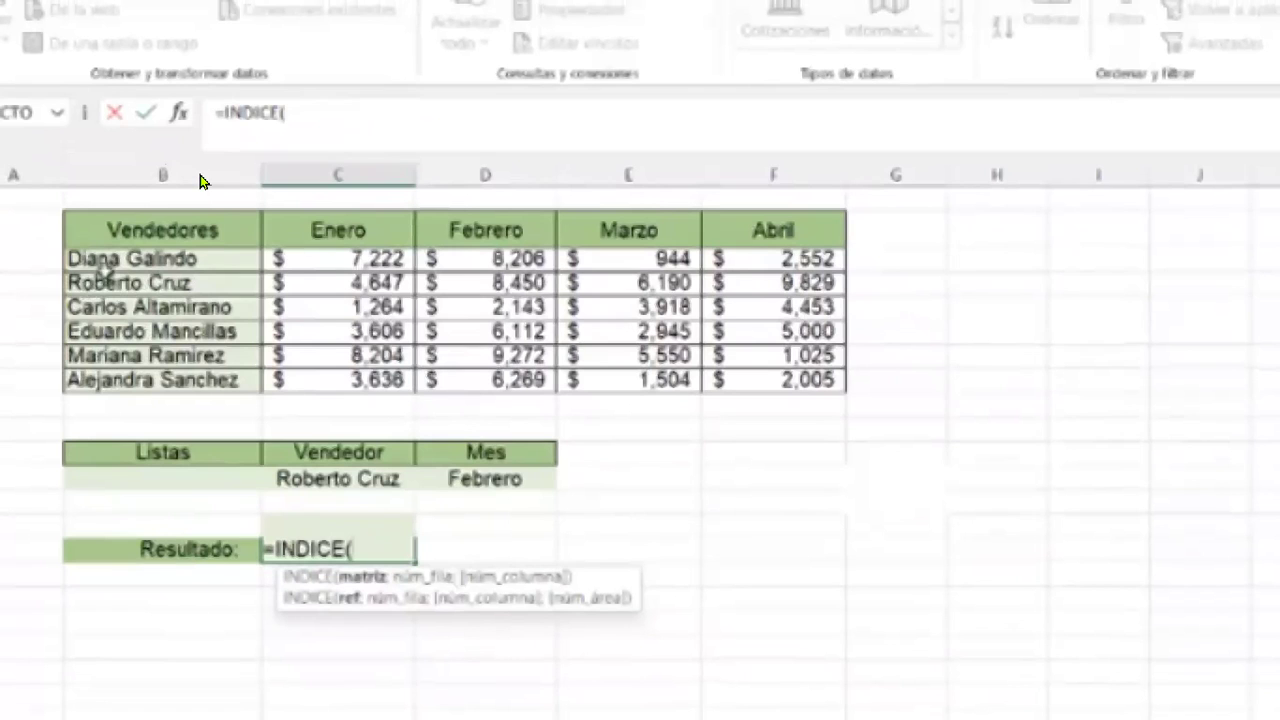
Set the matrix of the INDICE formula in the Resultado cell to B2:F8 and insert COINCIDIR as its row number
{"action": "left_click_drag", "start_coordinate": [193, 230], "coordinate": [752, 375]}
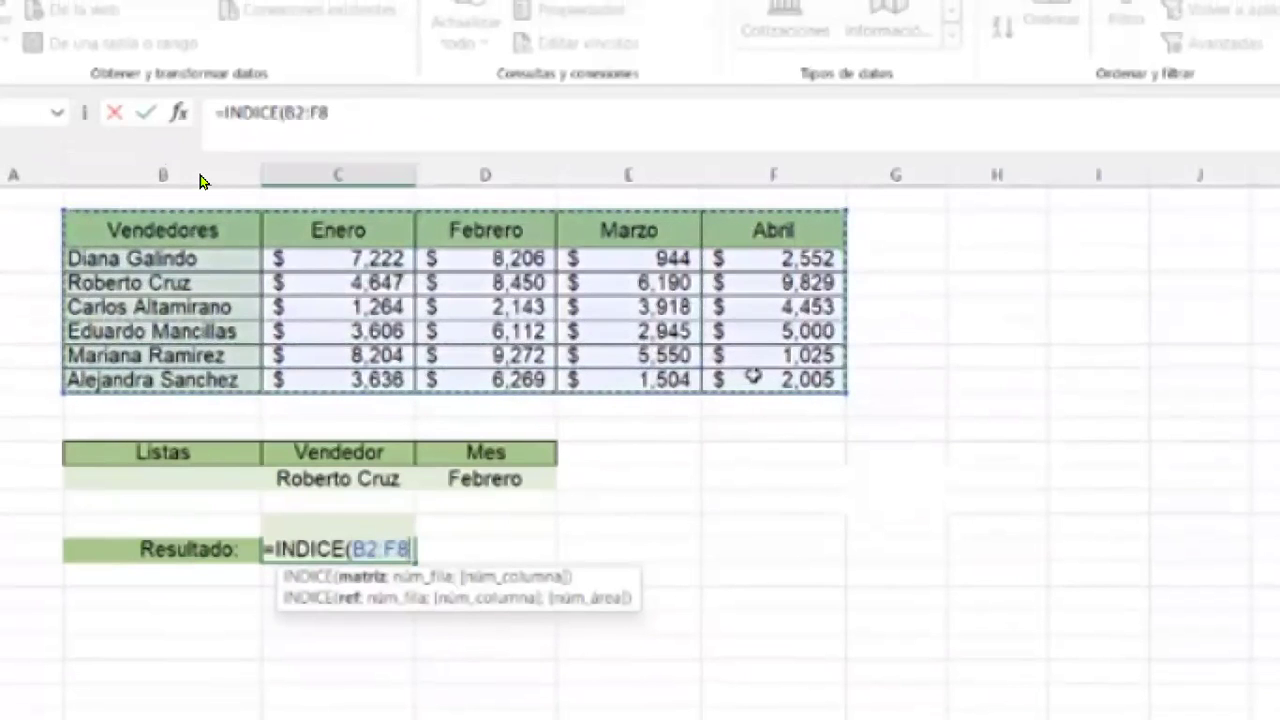
{"action": "type", "text": ";"}
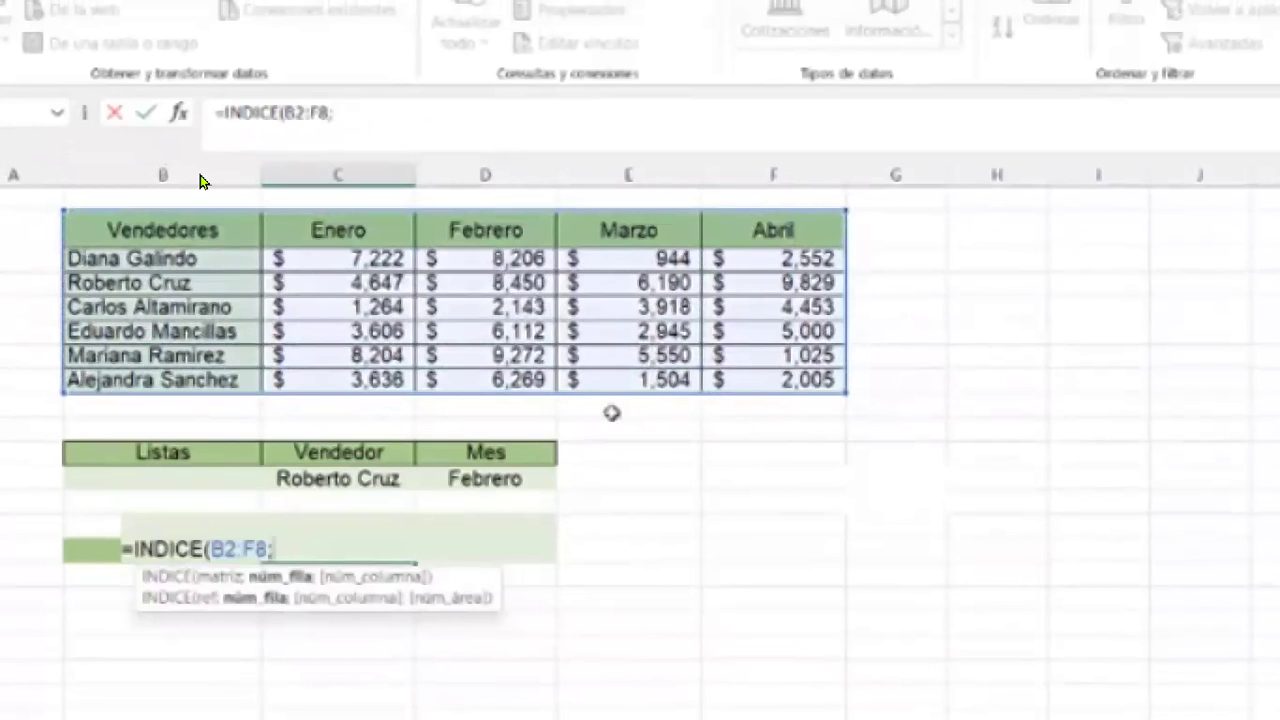
{"action": "type", "text": "COIN"}
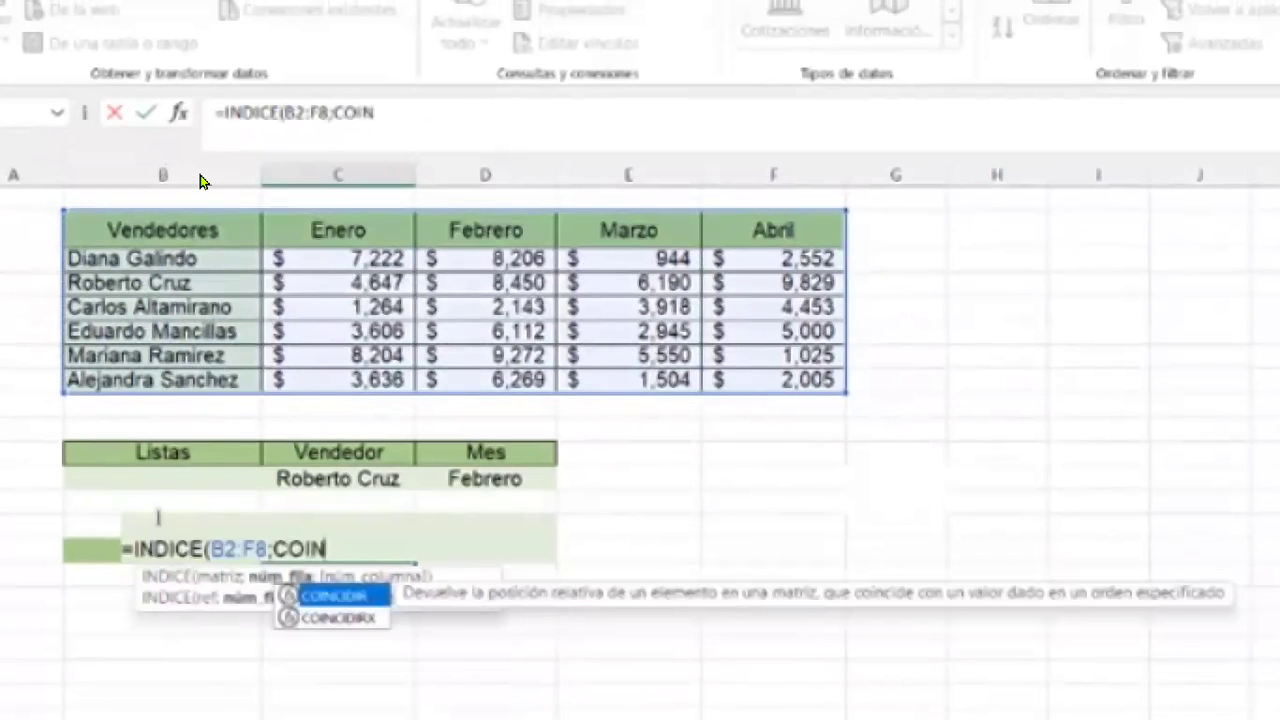
{"action": "double_click", "coordinate": [315, 595]}
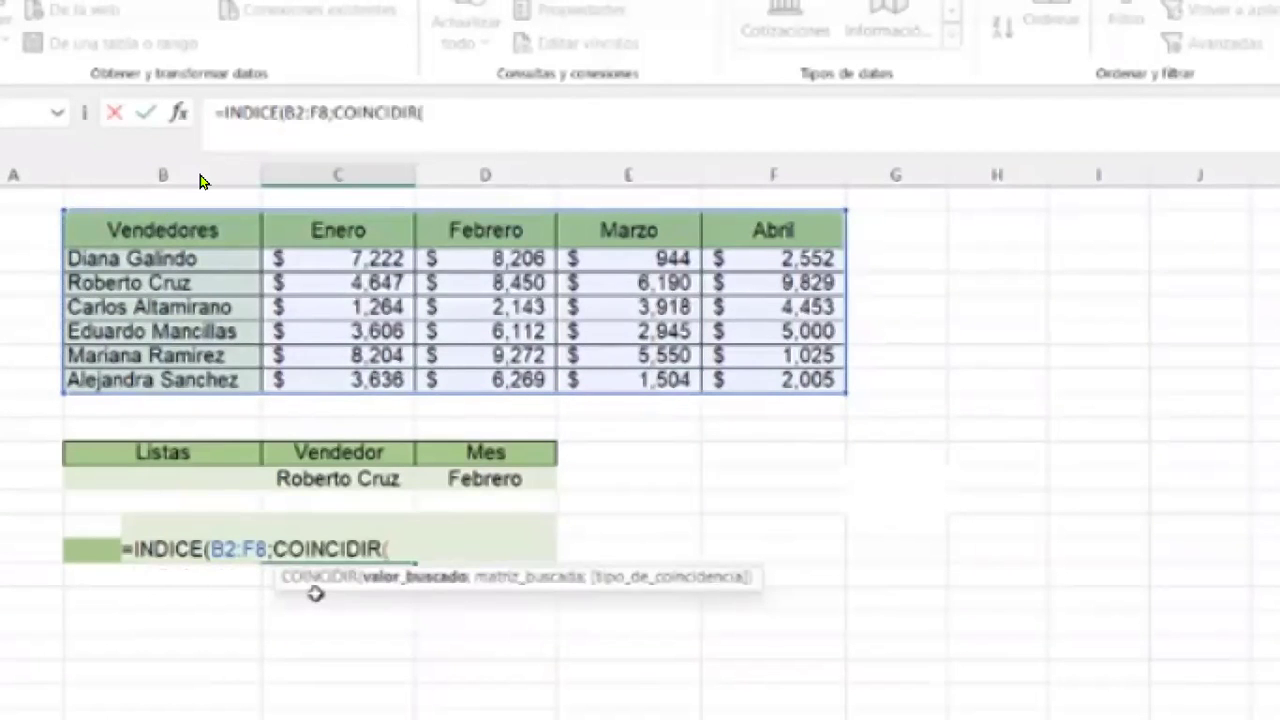
Give the row COINCIDIR the lookup value C12 and the seller names B3:B8 as lookup array
{"action": "left_click", "coordinate": [337, 478]}
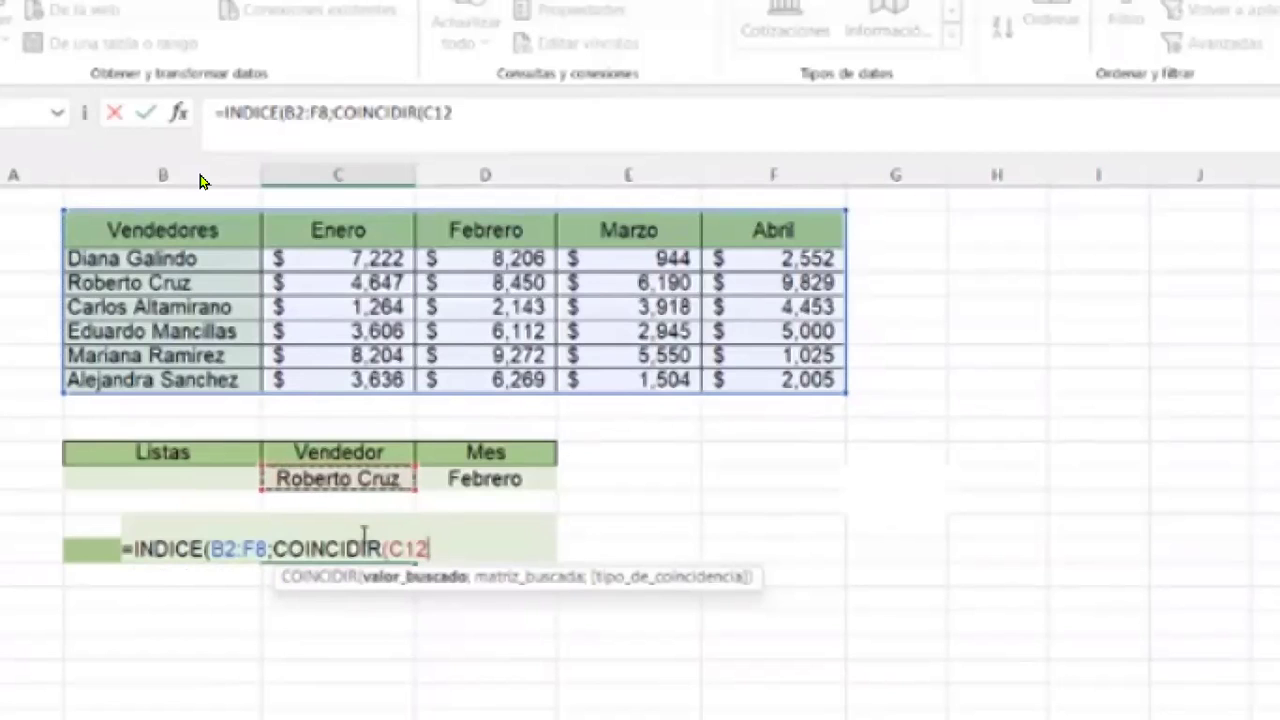
{"action": "type", "text": ";"}
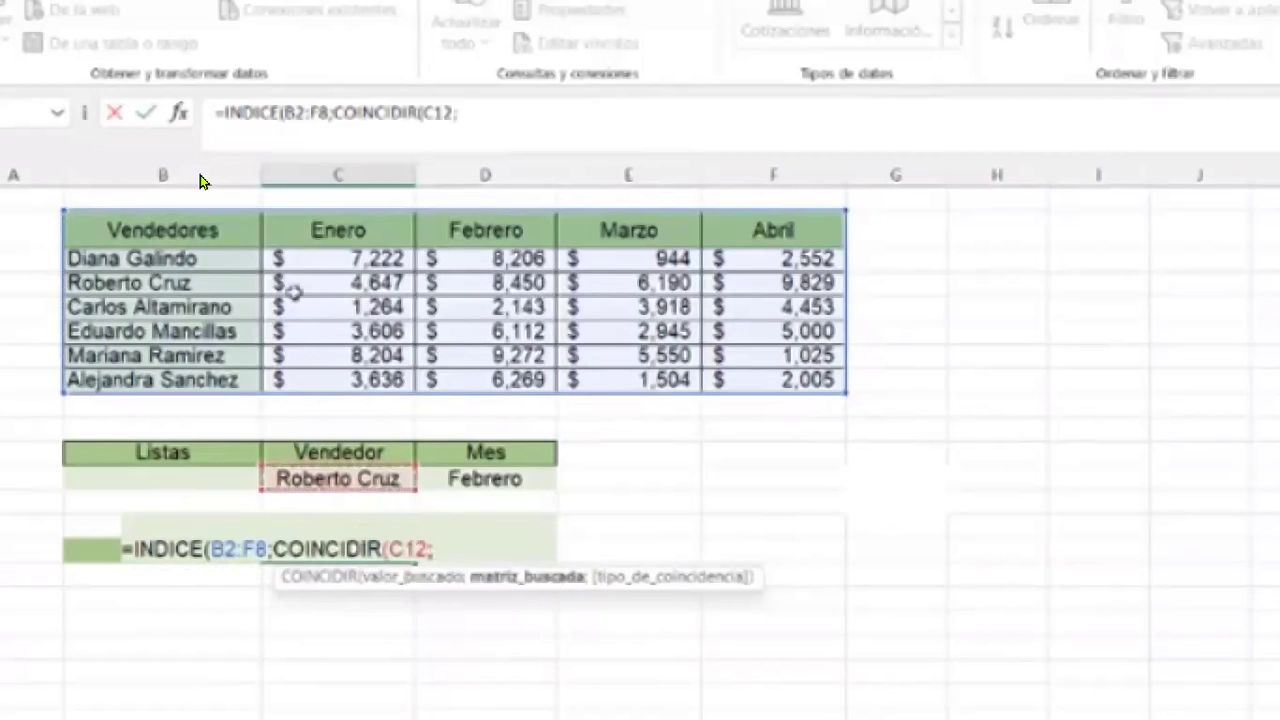
{"action": "left_click_drag", "start_coordinate": [223, 258], "coordinate": [224, 384]}
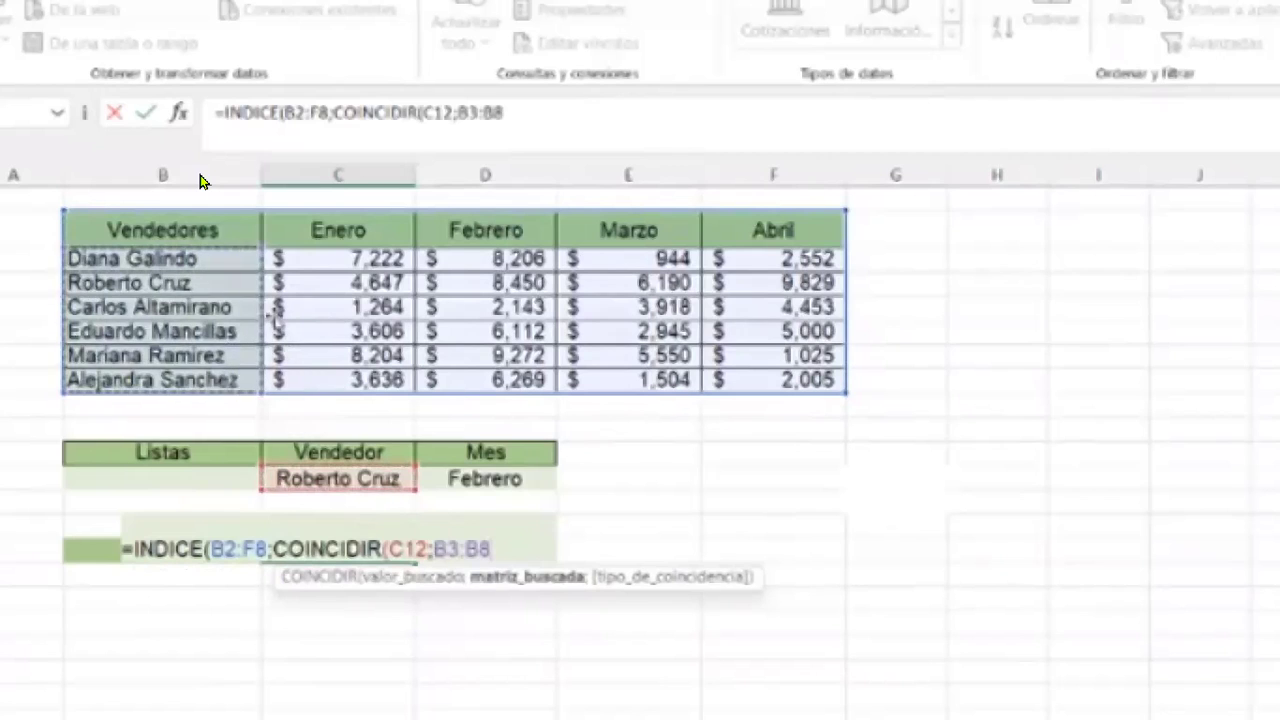
Extend the row COINCIDIR's lookup array to include the Vendedores header, making it B2:B8
{"action": "left_click", "coordinate": [479, 112]}
{"action": "key", "text": "BackSpace"}
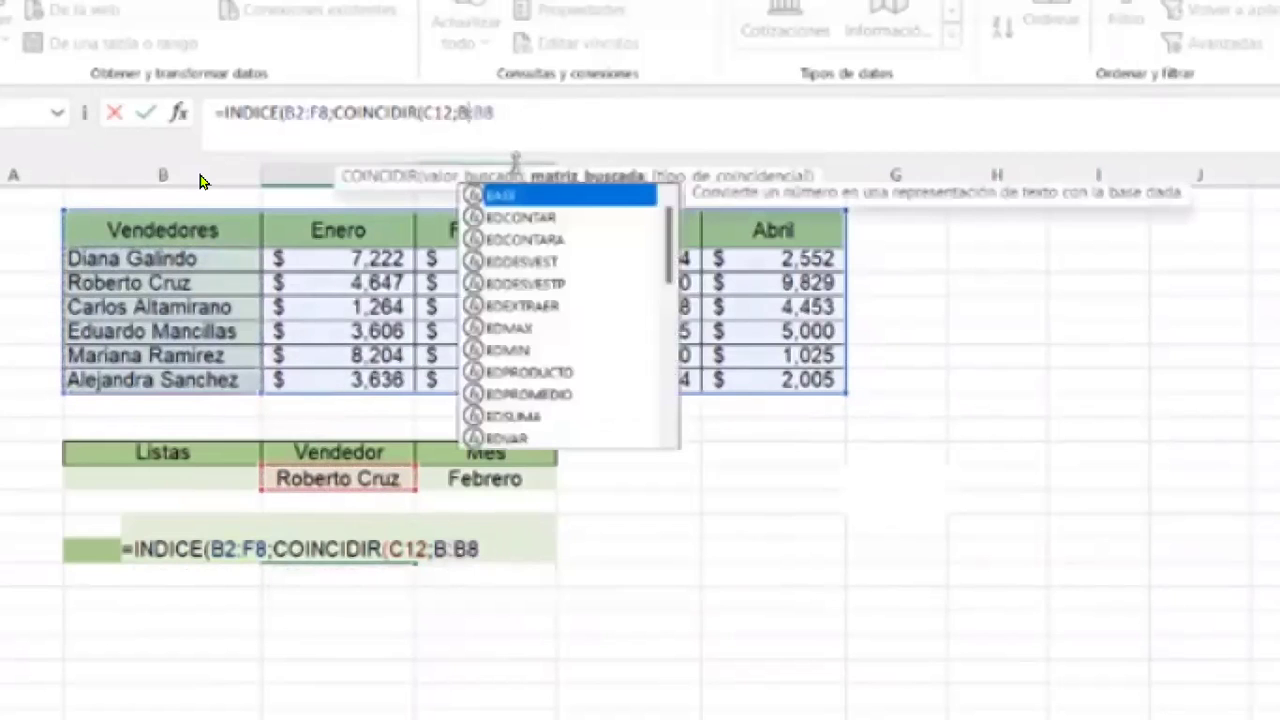
{"action": "type", "text": "2"}
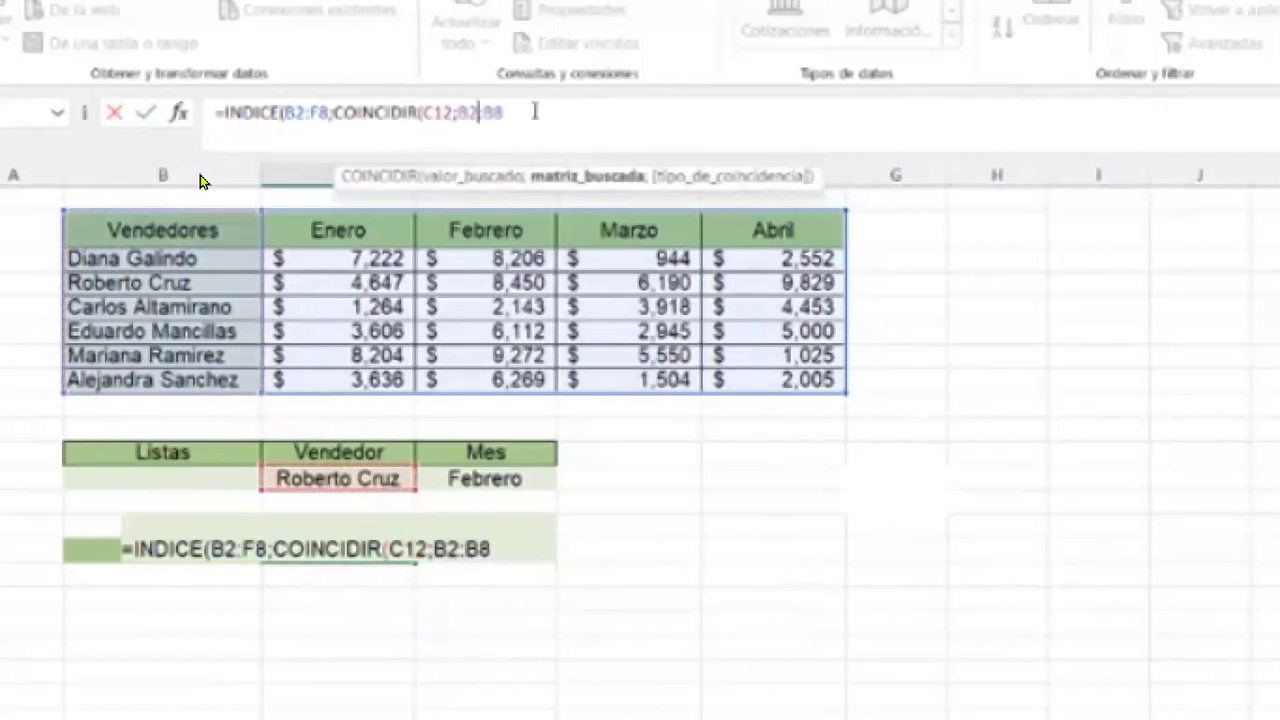
{"action": "type", "text": ";"}
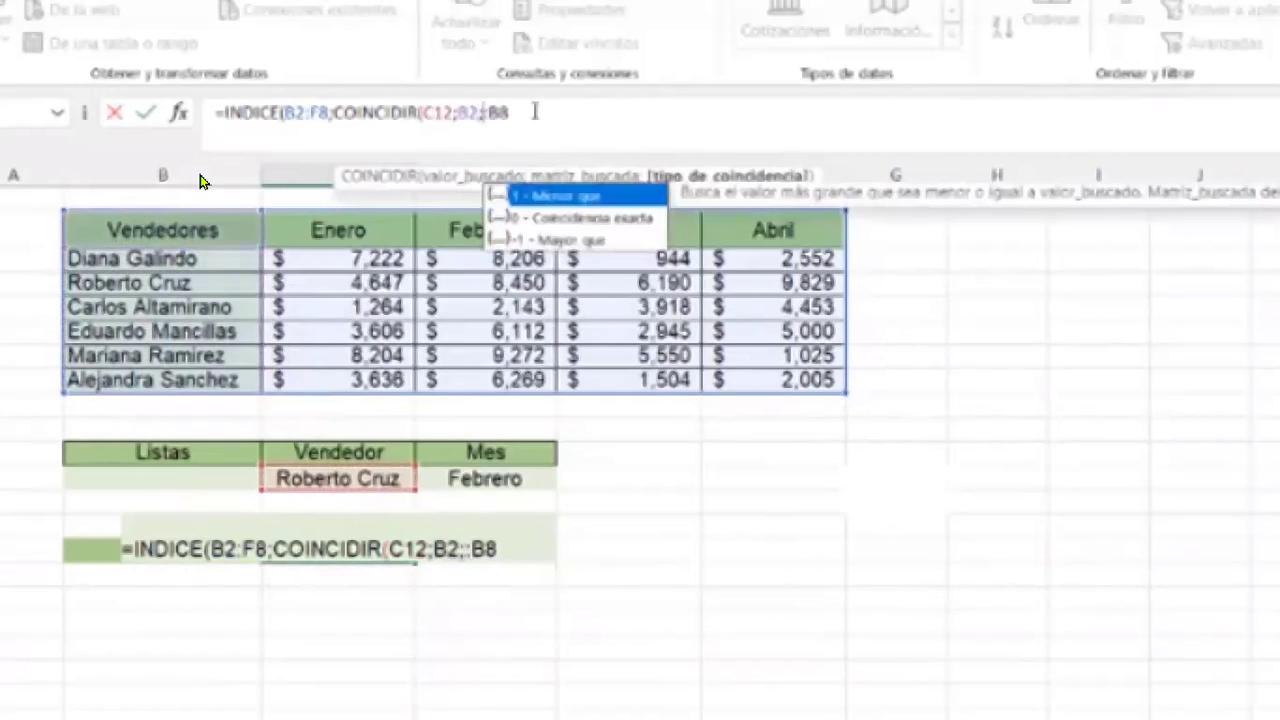
{"action": "key", "text": "BackSpace"}
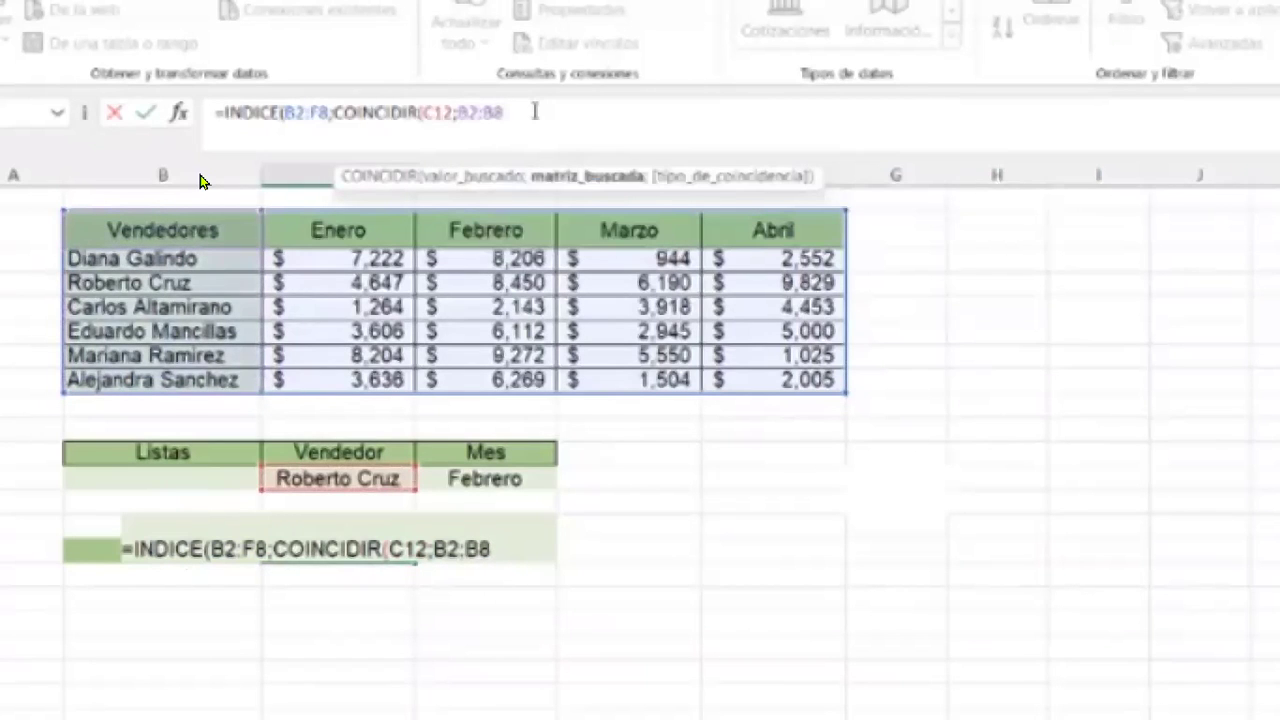
Set the row COINCIDIR's match type to 0 for an exact match and close the function
{"action": "type", "text": ";"}
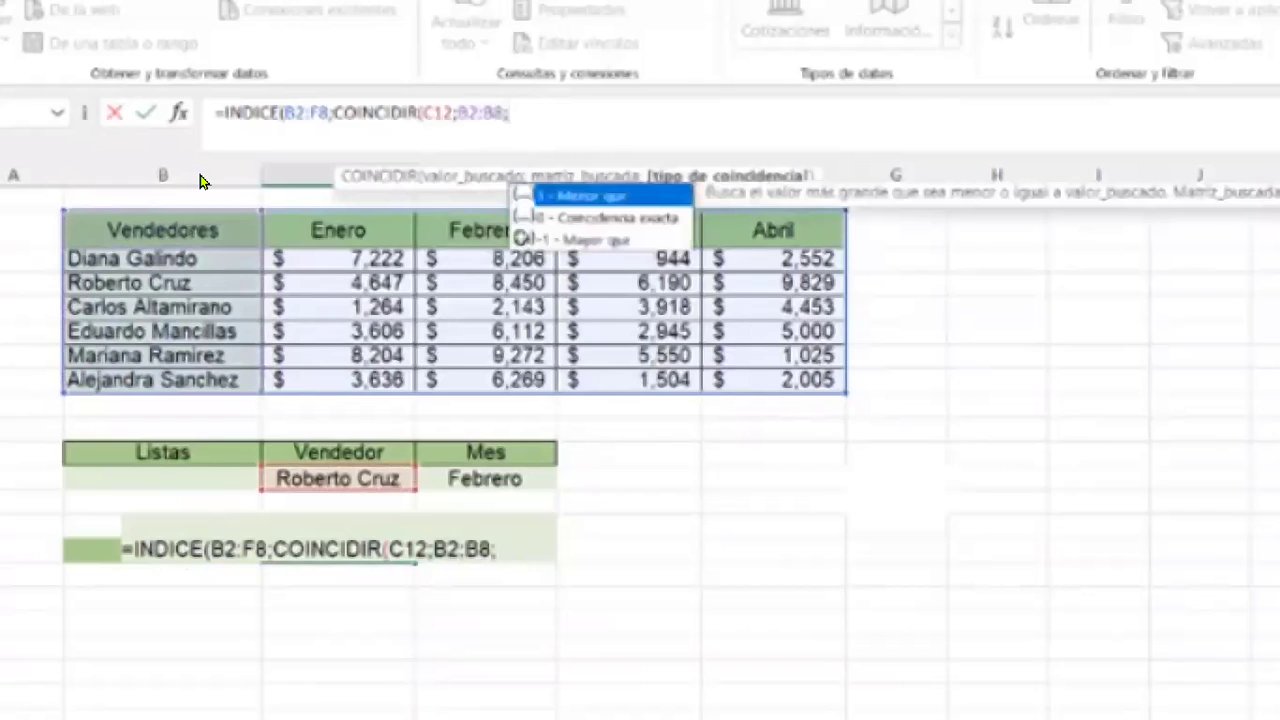
{"action": "double_click", "coordinate": [611, 217]}
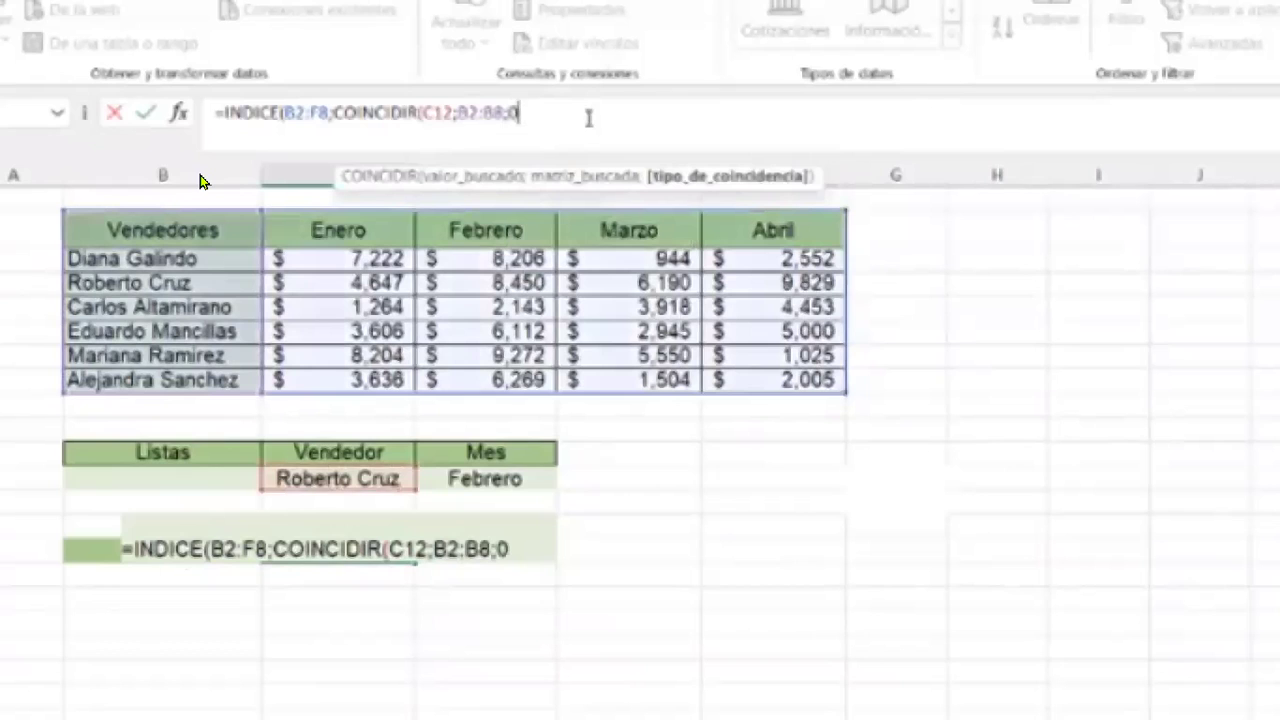
{"action": "type", "text": ")"}
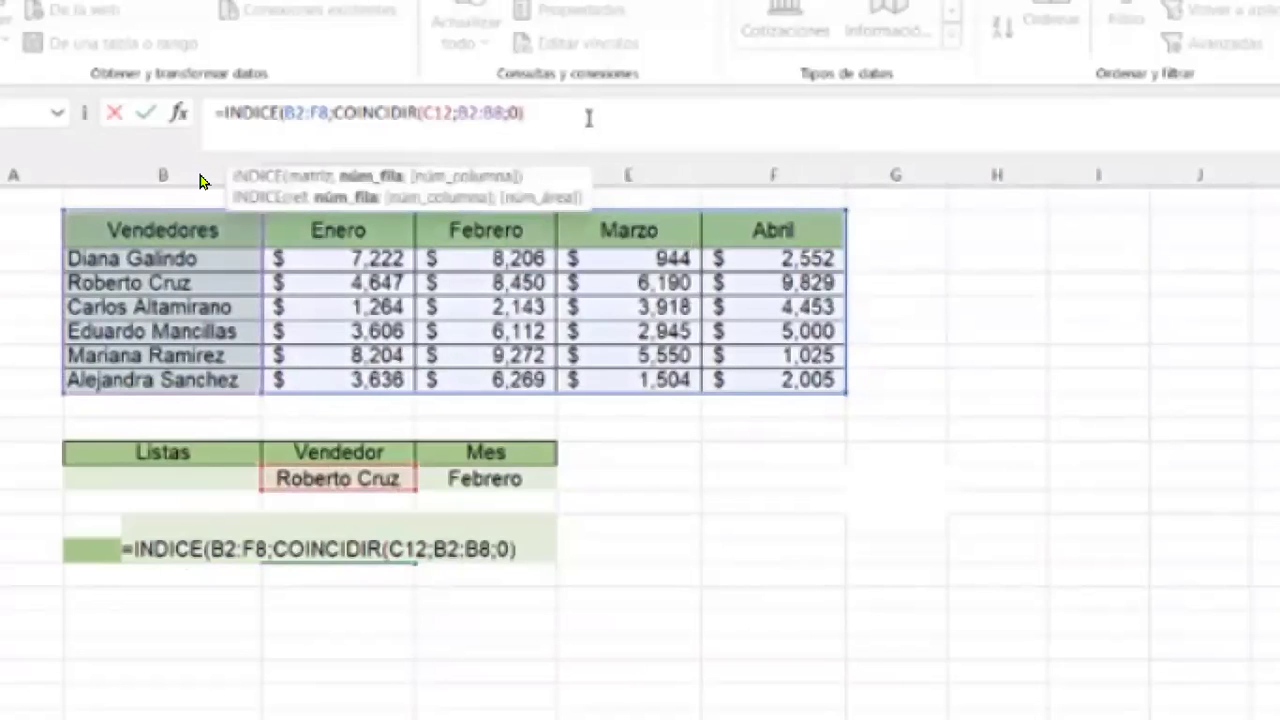
Add a second COINCIDIR as the column number, with lookup value D12 and the header row B2:F2 as lookup array
{"action": "type", "text": ";"}
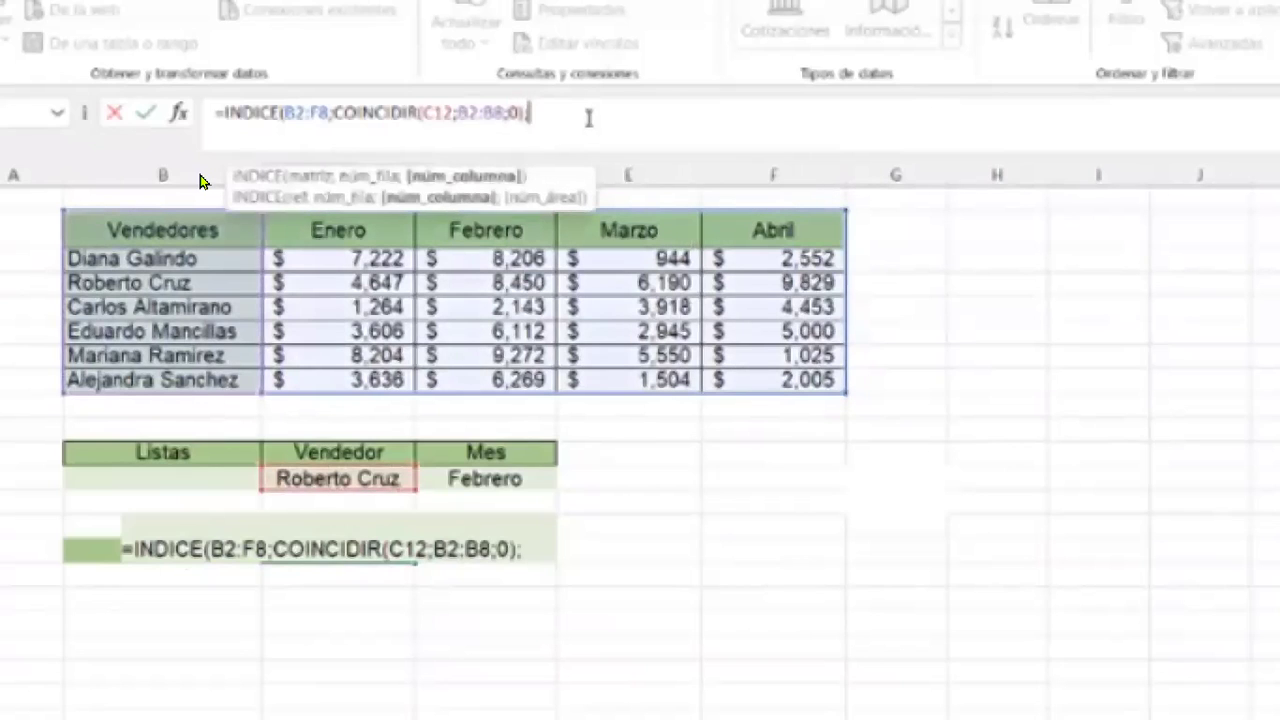
{"action": "type", "text": "COIN"}
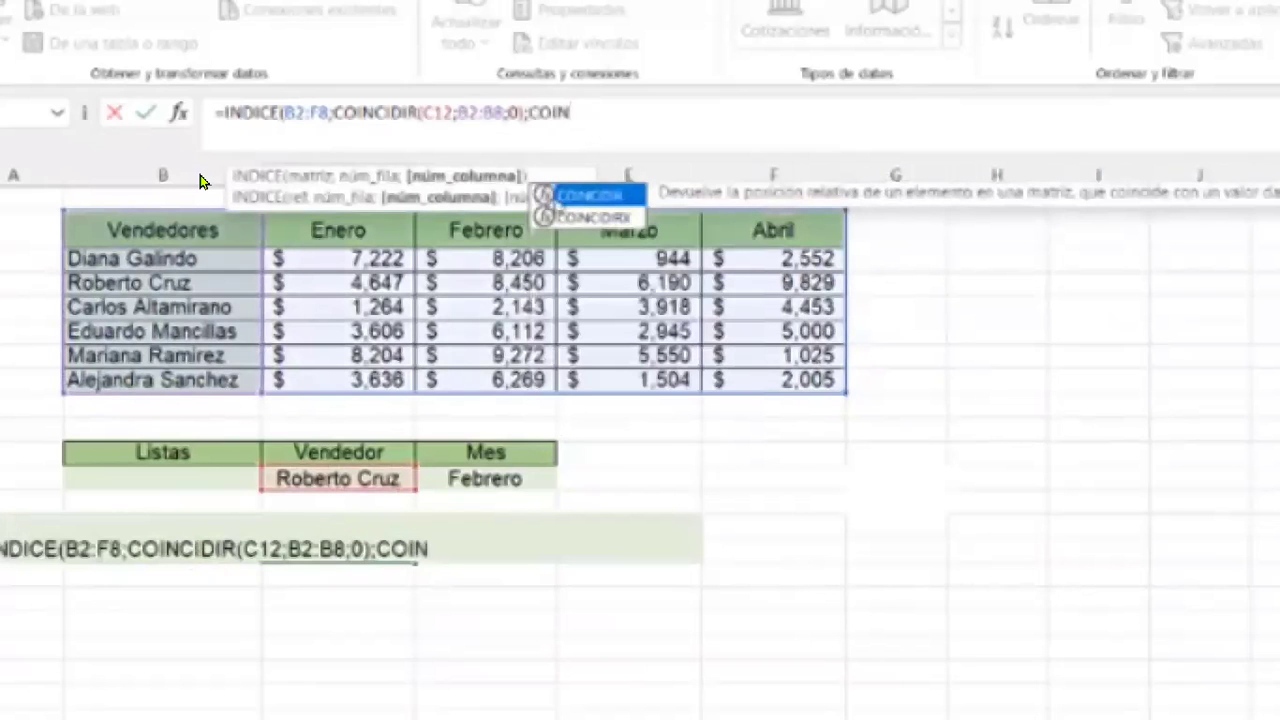
{"action": "key", "text": "Tab"}
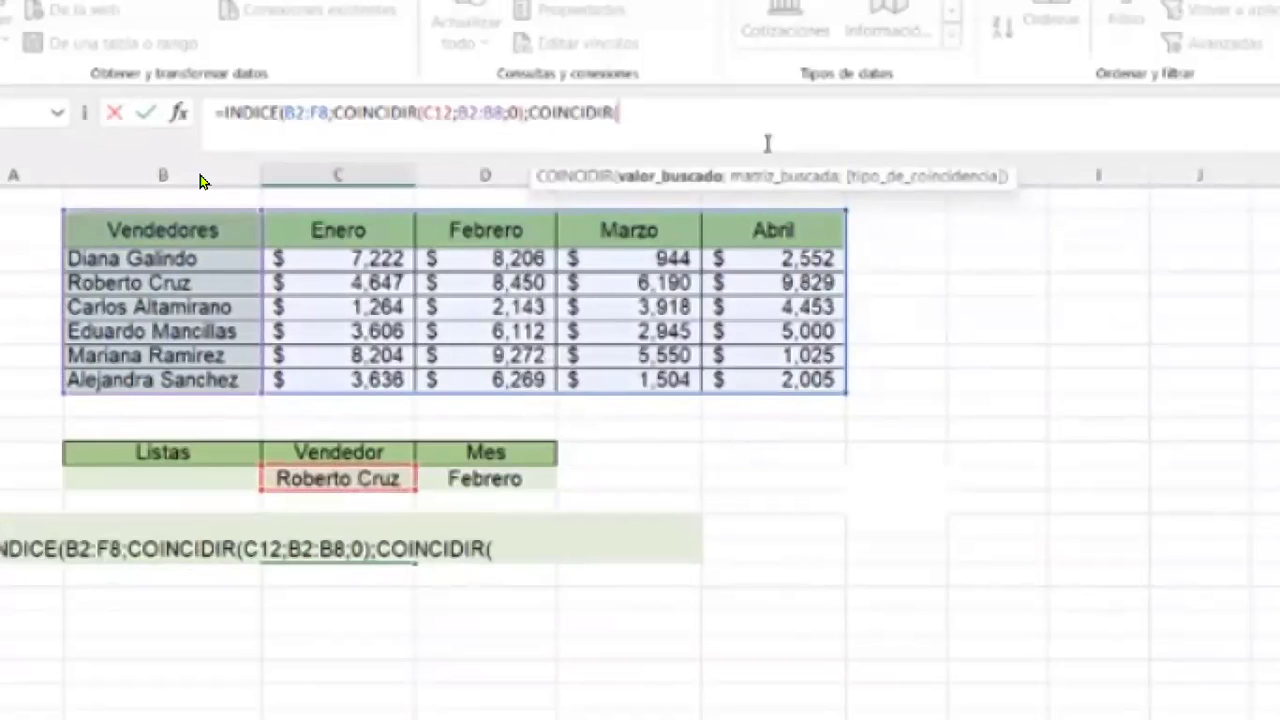
{"action": "left_click", "coordinate": [520, 479]}
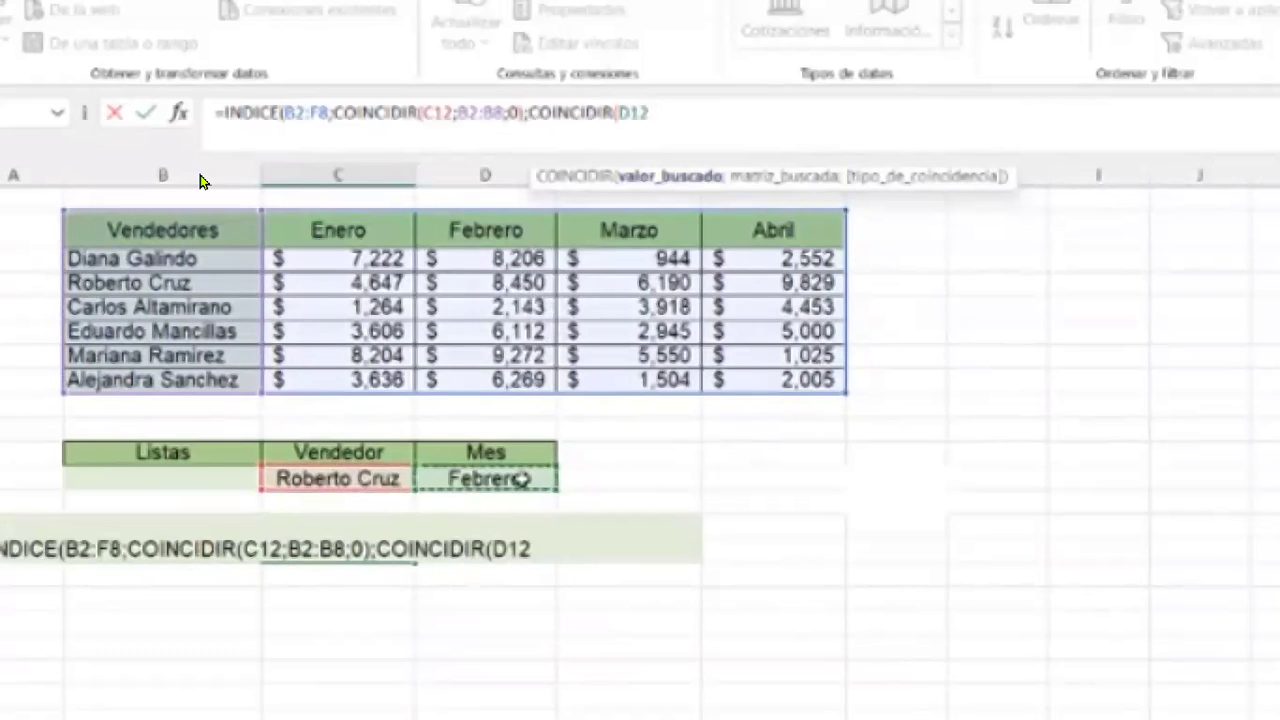
{"action": "type", "text": ";"}
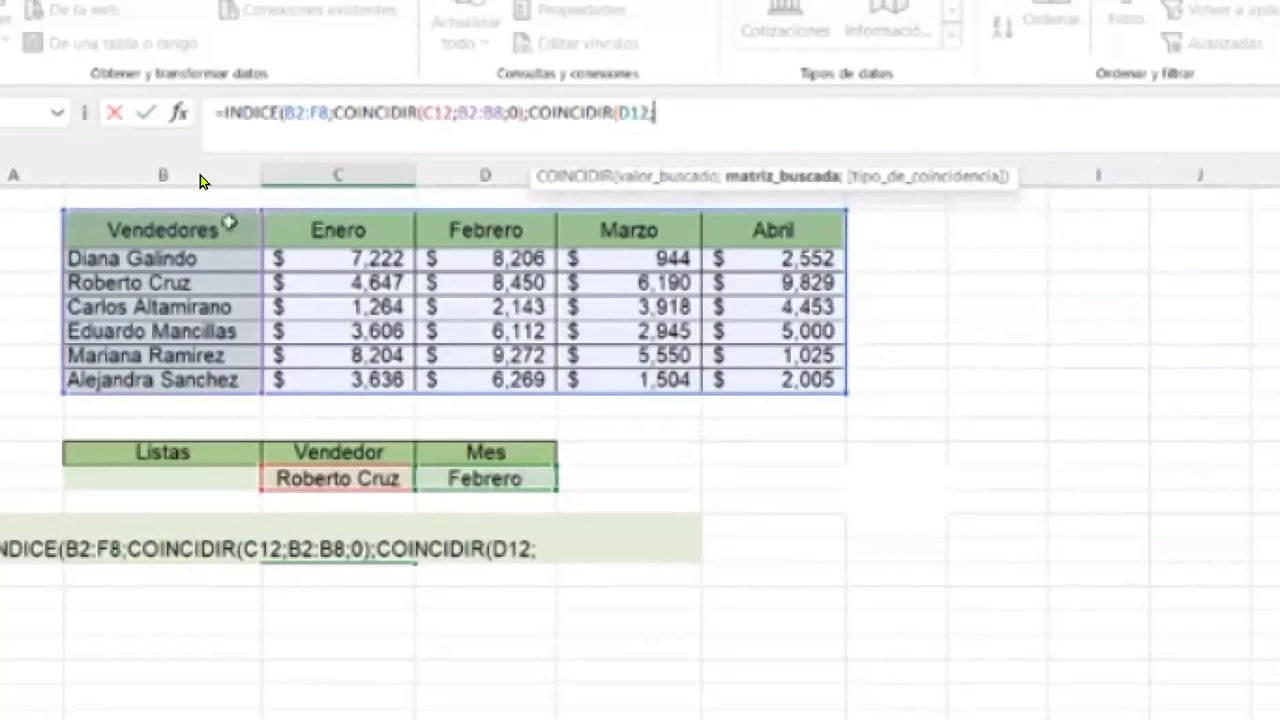
{"action": "left_click_drag", "start_coordinate": [229, 222], "coordinate": [774, 230]}
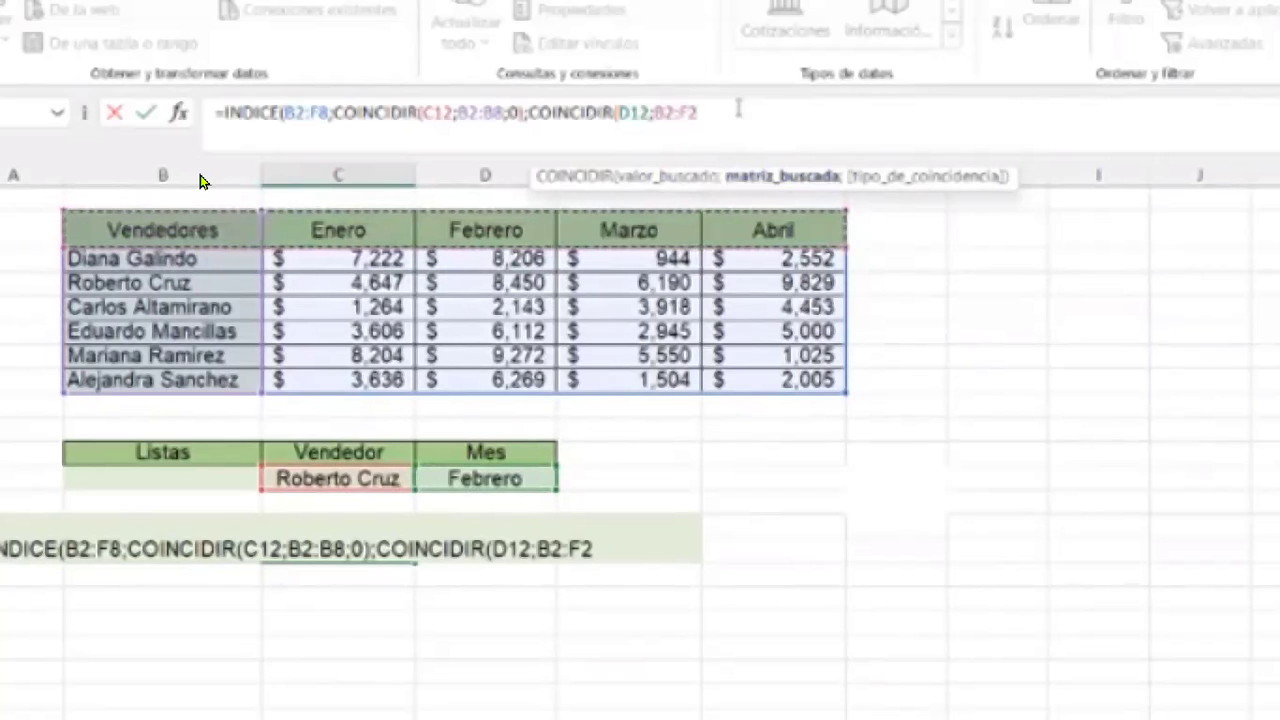
Set the column COINCIDIR's match type to 0 for an exact match and close both it and the INDICE function
{"action": "type", "text": ";"}
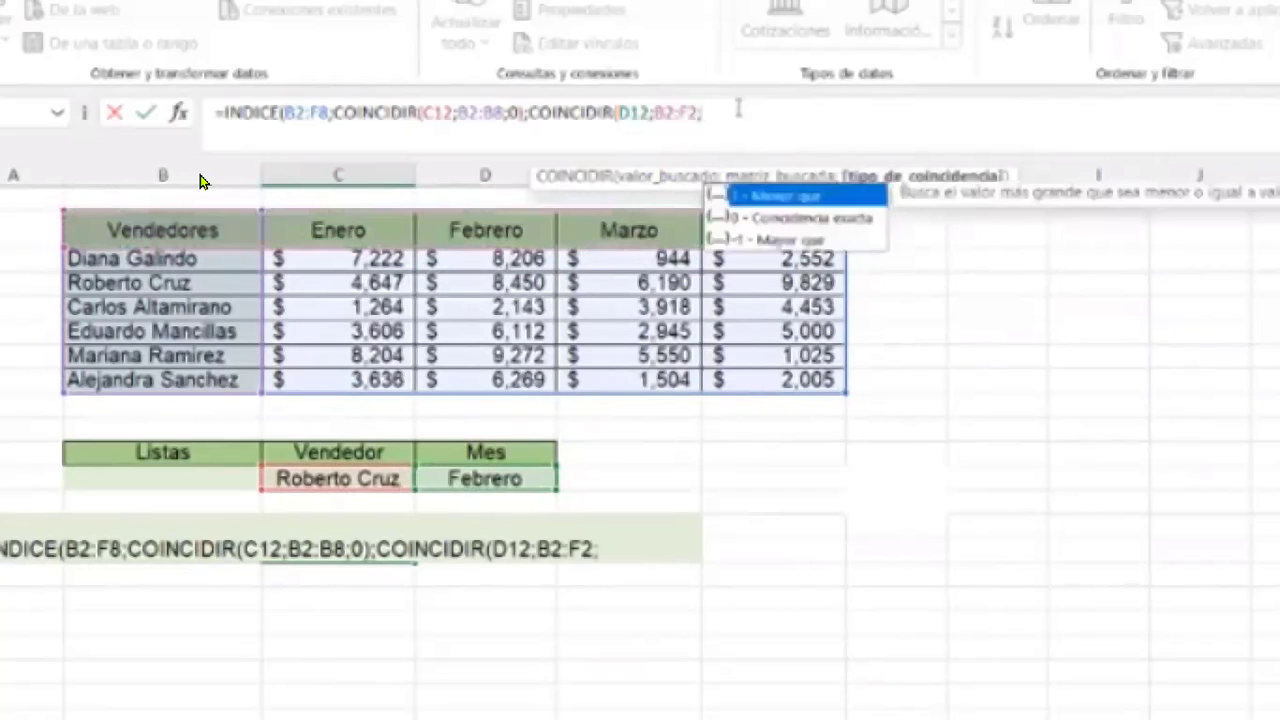
{"action": "type", "text": "0"}
{"action": "left_click", "coordinate": [850, 225]}
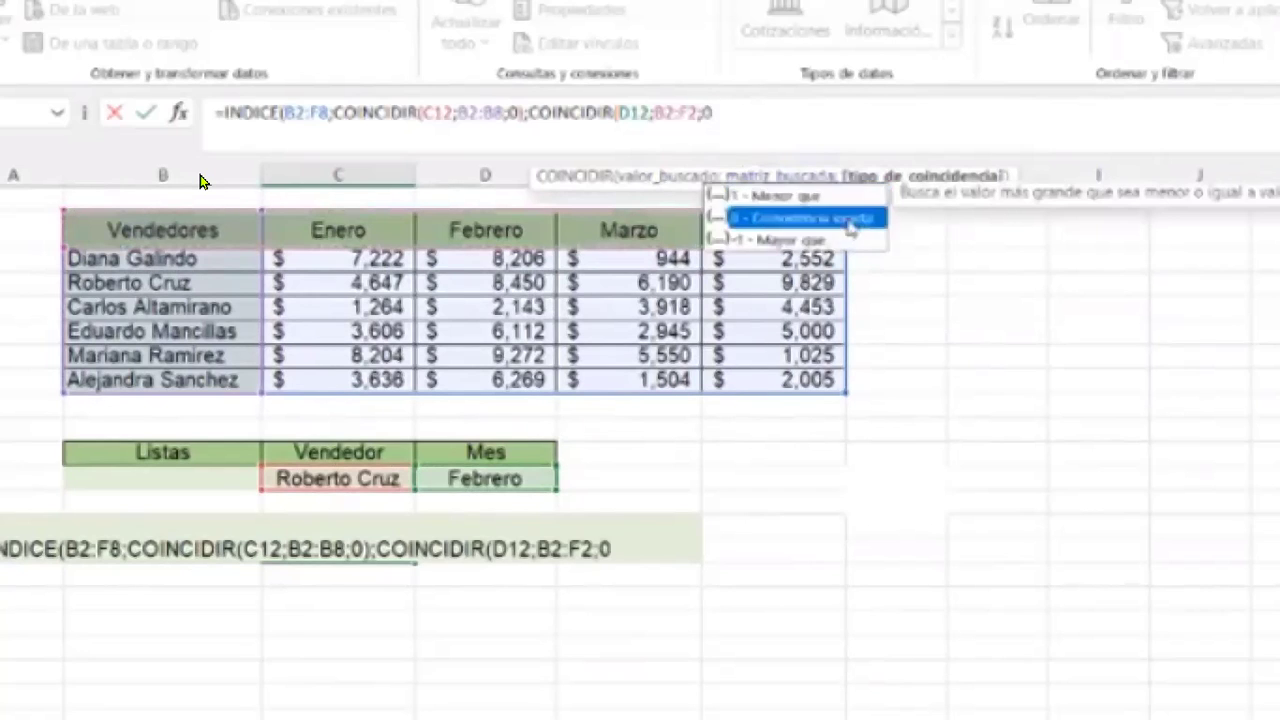
{"action": "left_click", "coordinate": [850, 225]}
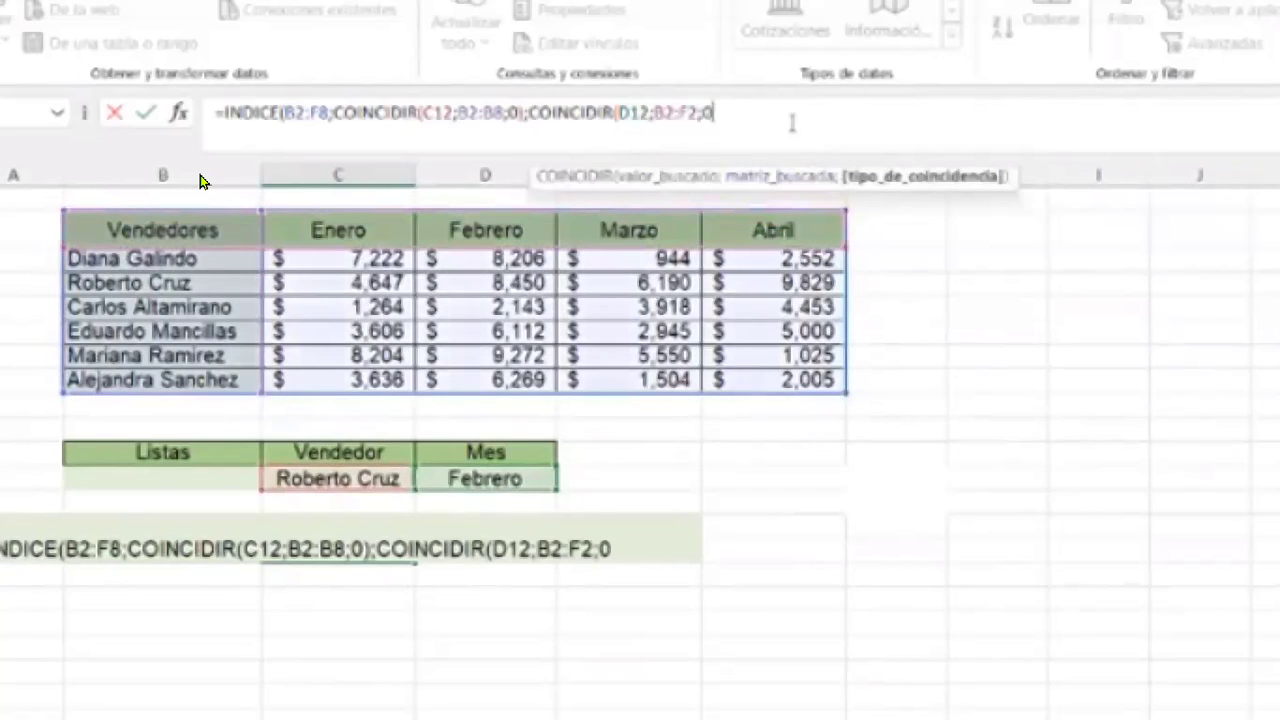
{"action": "type", "text": "))"}
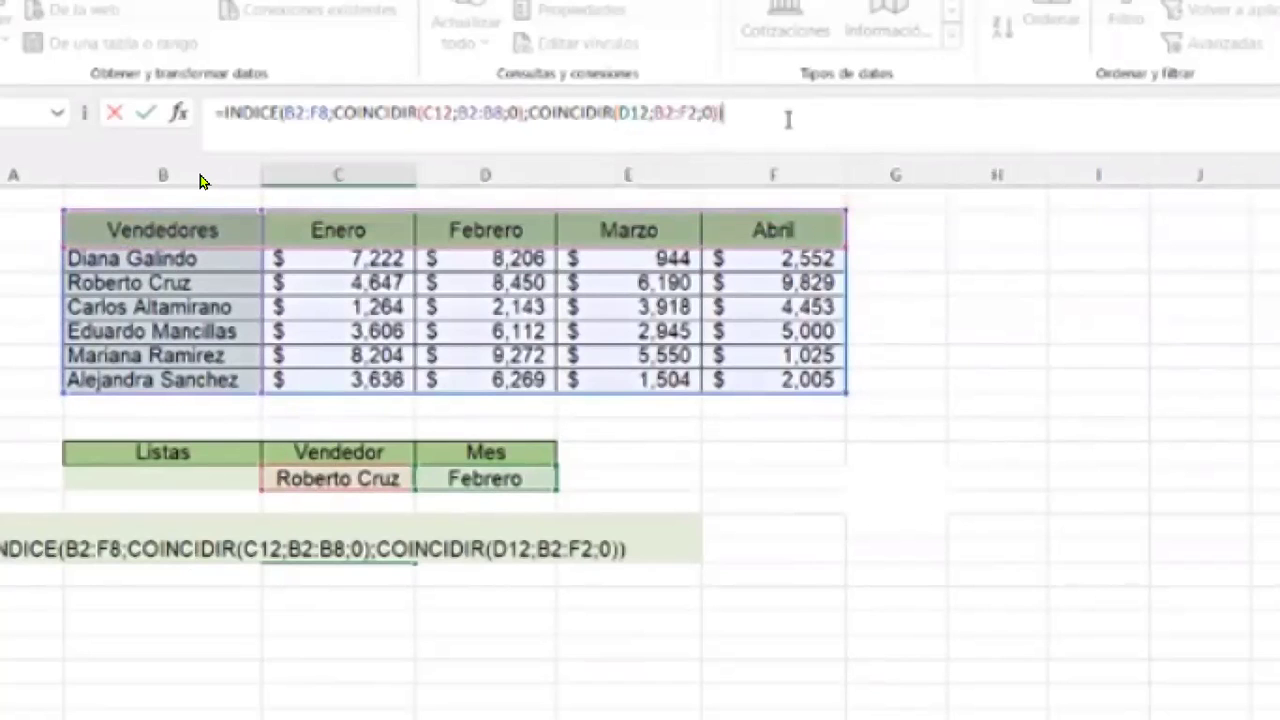
Enter the finished formula in the result cell and test it by choosing the table's first seller from the Vendedor list
{"action": "key", "text": "Return"}
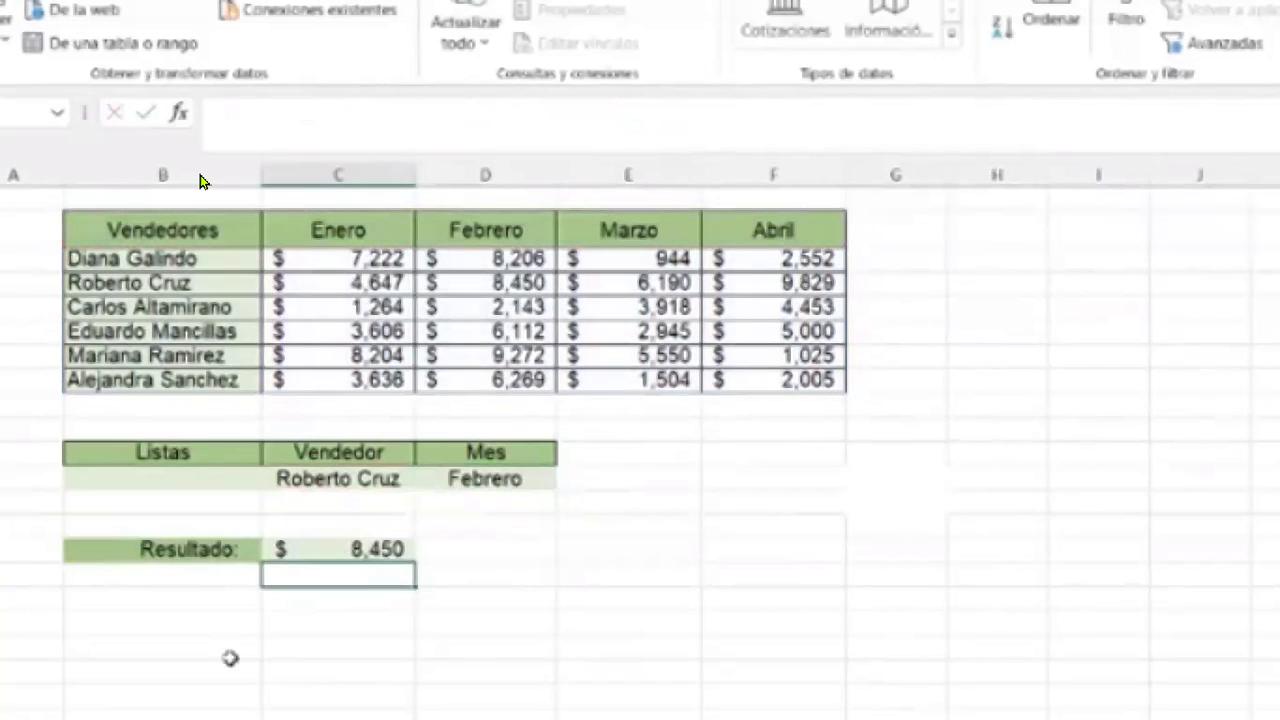
{"action": "left_click", "coordinate": [448, 478]}
{"action": "left_click", "coordinate": [337, 546]}
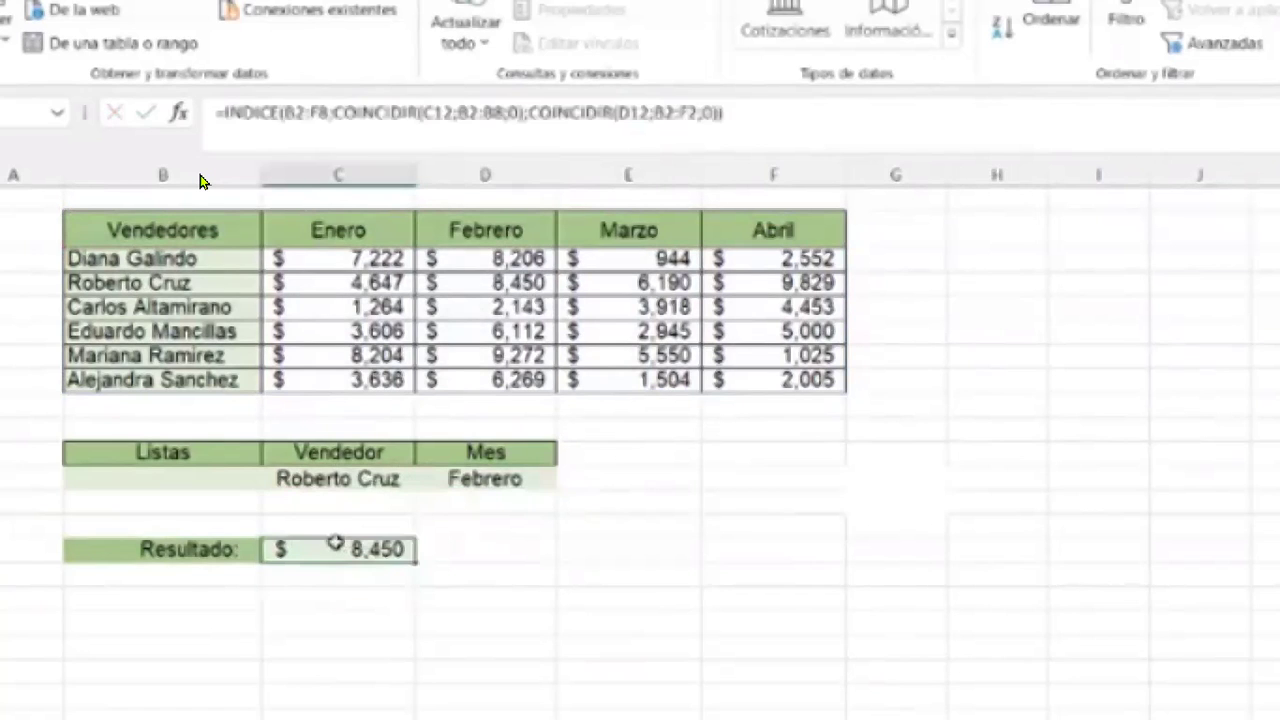
{"action": "left_click", "coordinate": [357, 482]}
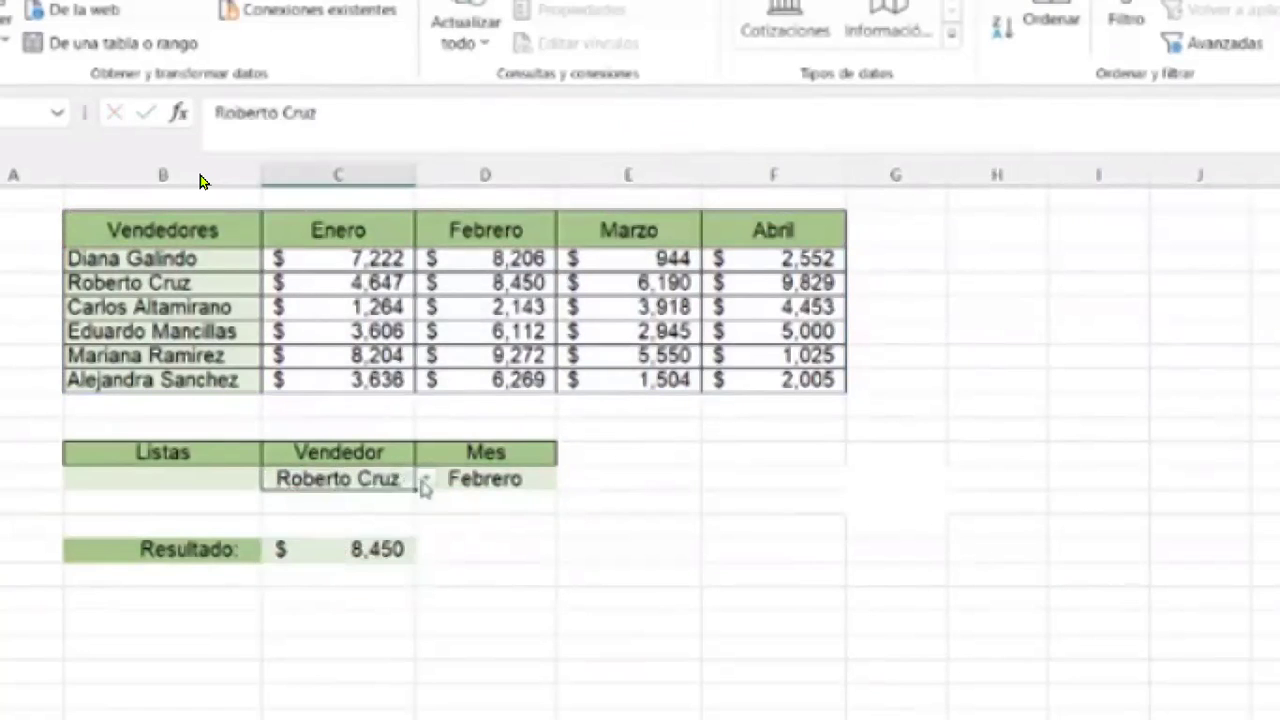
{"action": "left_click", "coordinate": [425, 481]}
{"action": "left_click", "coordinate": [382, 500]}
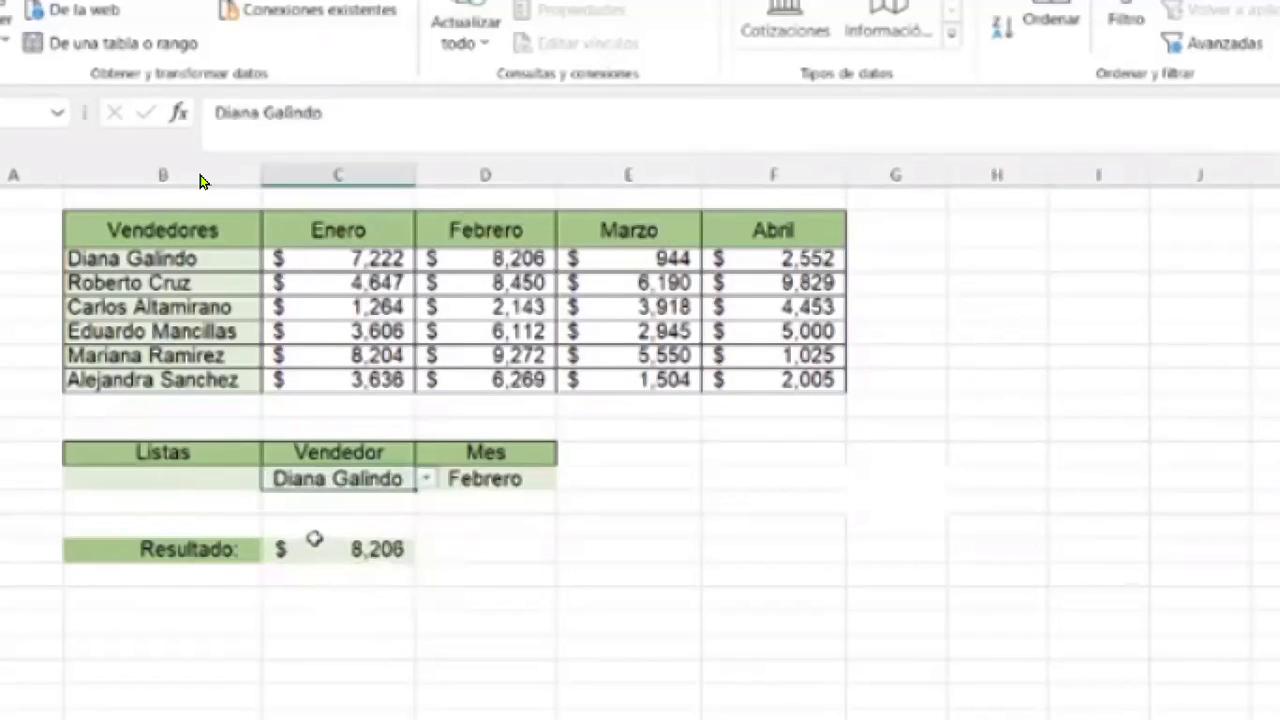
Test the formula with different months by choosing Enero, Abril and finally Marzo from the Mes list in D12
{"action": "left_click", "coordinate": [509, 477]}
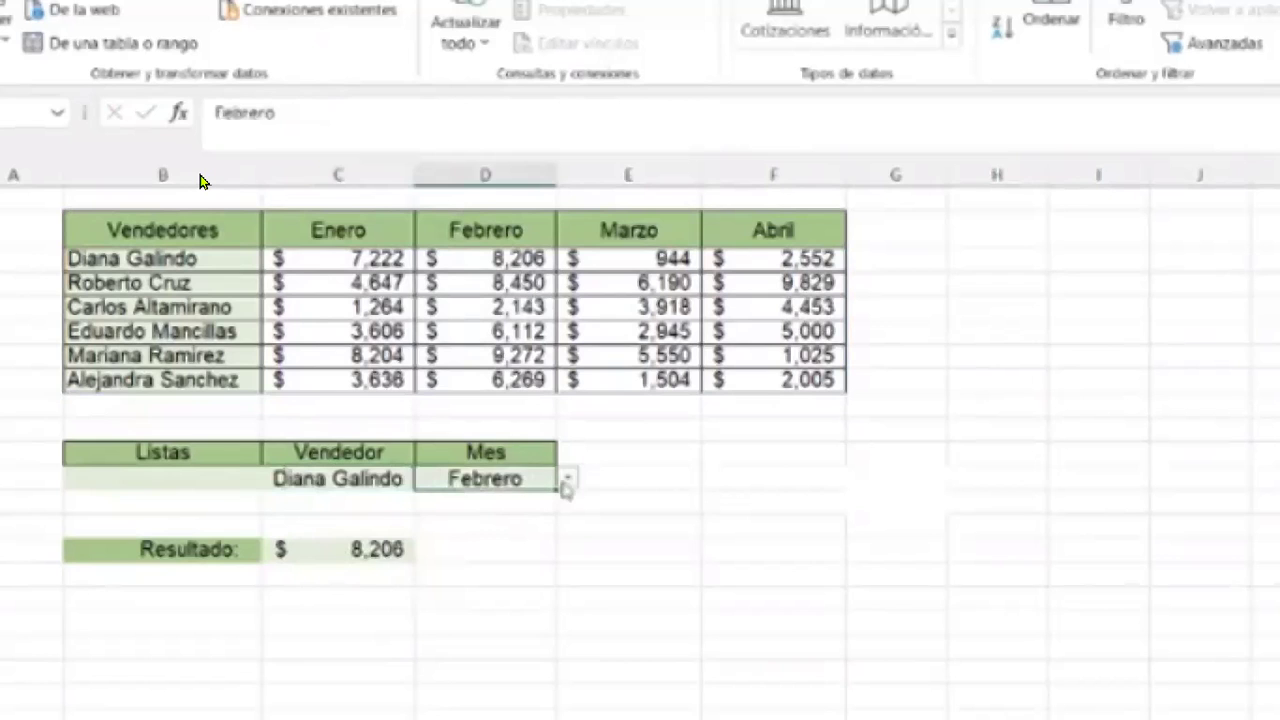
{"action": "left_click", "coordinate": [566, 481]}
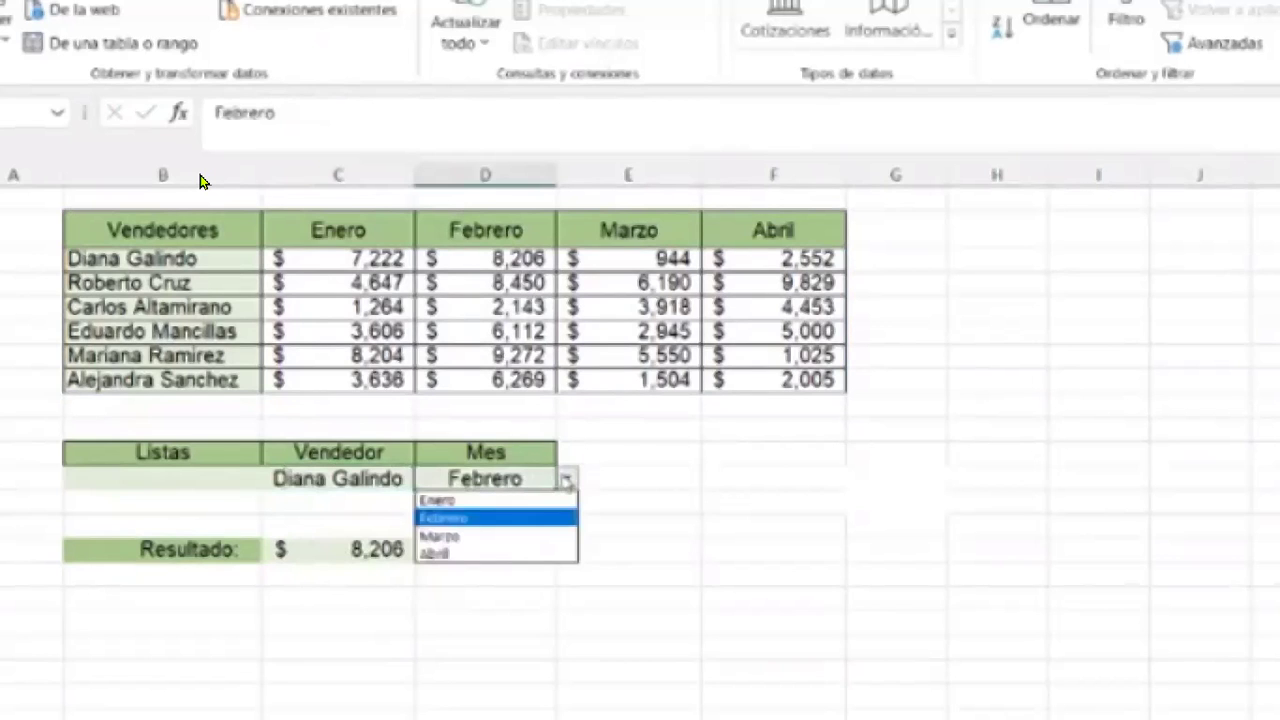
{"action": "left_click", "coordinate": [498, 502]}
{"action": "left_click", "coordinate": [567, 479]}
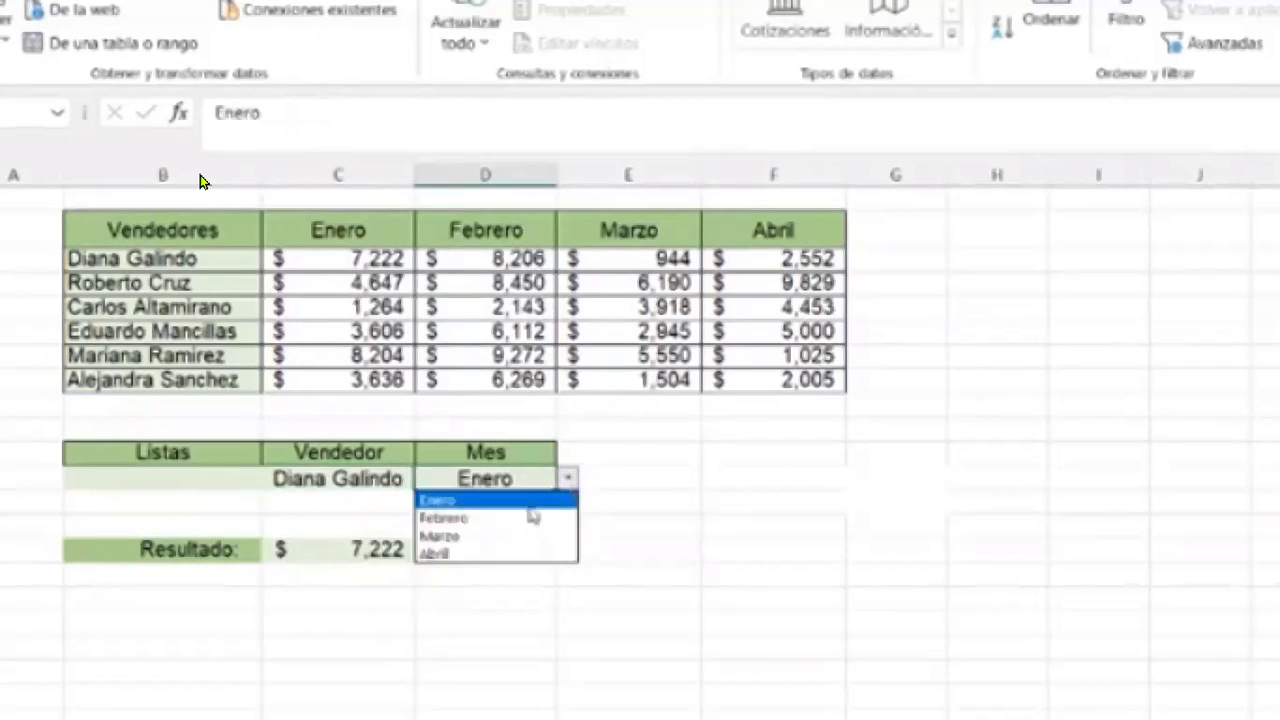
{"action": "left_click", "coordinate": [491, 555]}
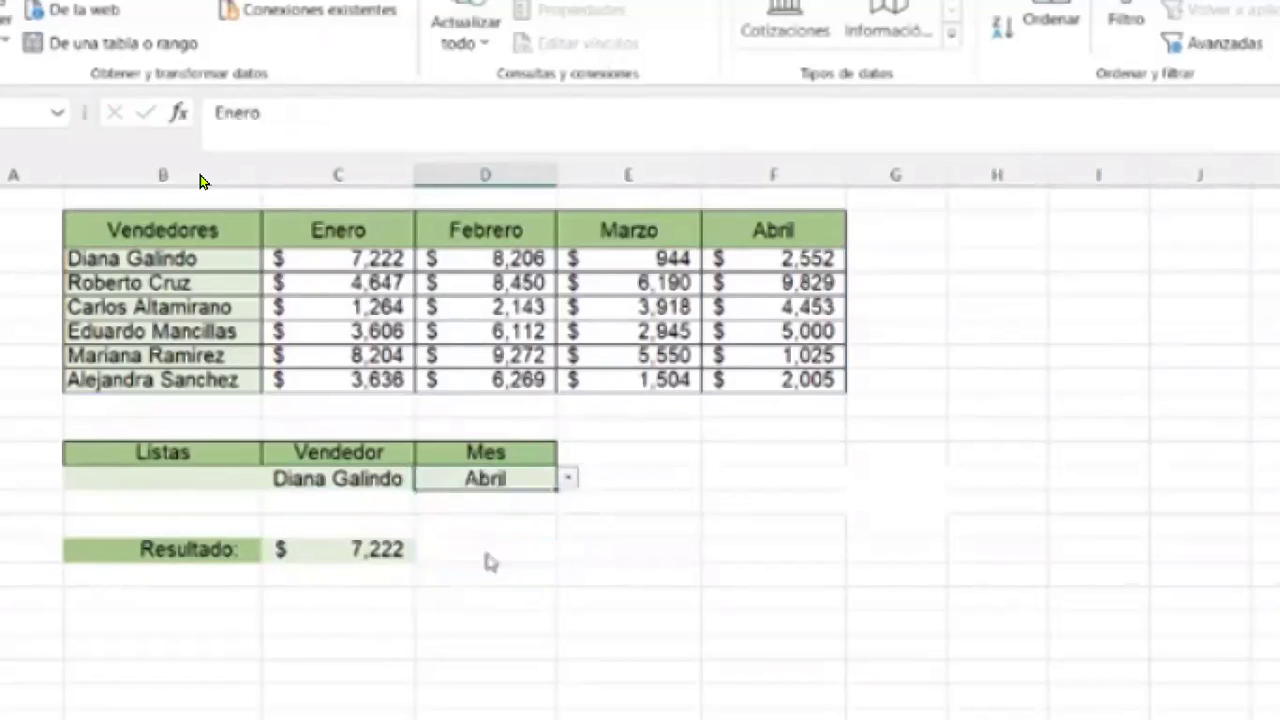
{"action": "left_click", "coordinate": [567, 481]}
{"action": "left_click", "coordinate": [501, 537]}
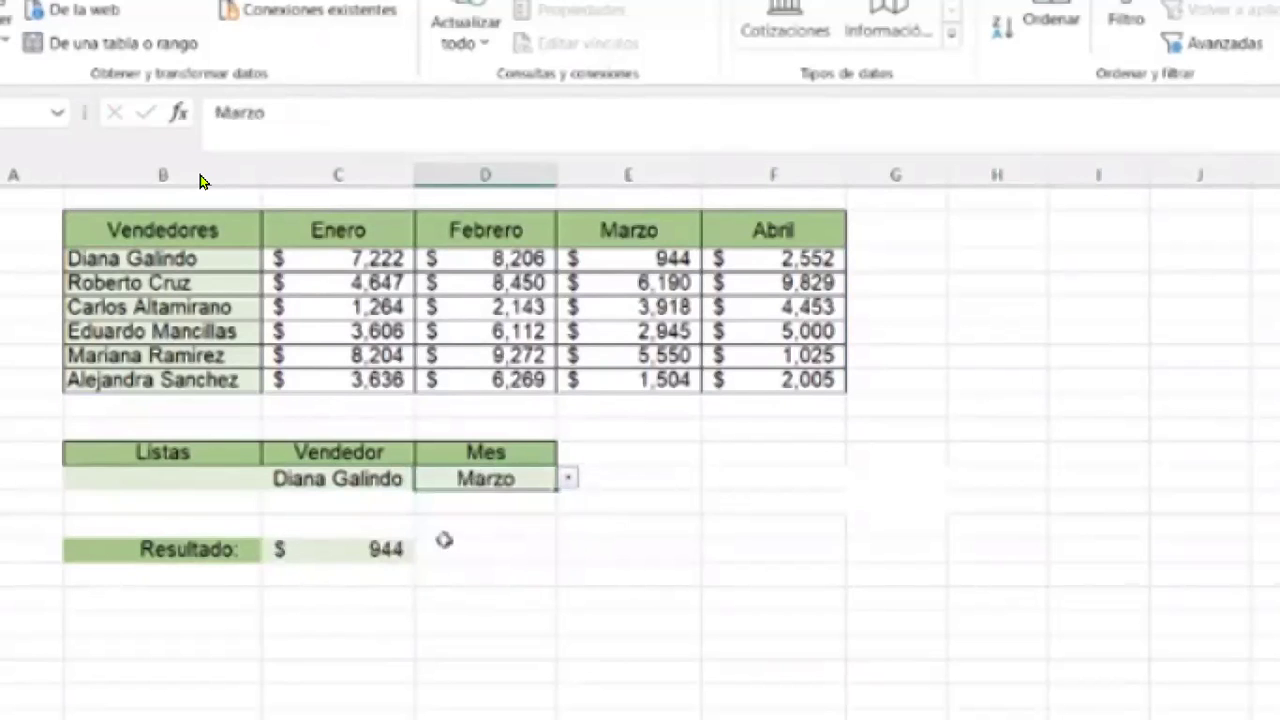
Choose the table's third seller from the Vendedor list in C12
{"action": "left_click", "coordinate": [352, 482]}
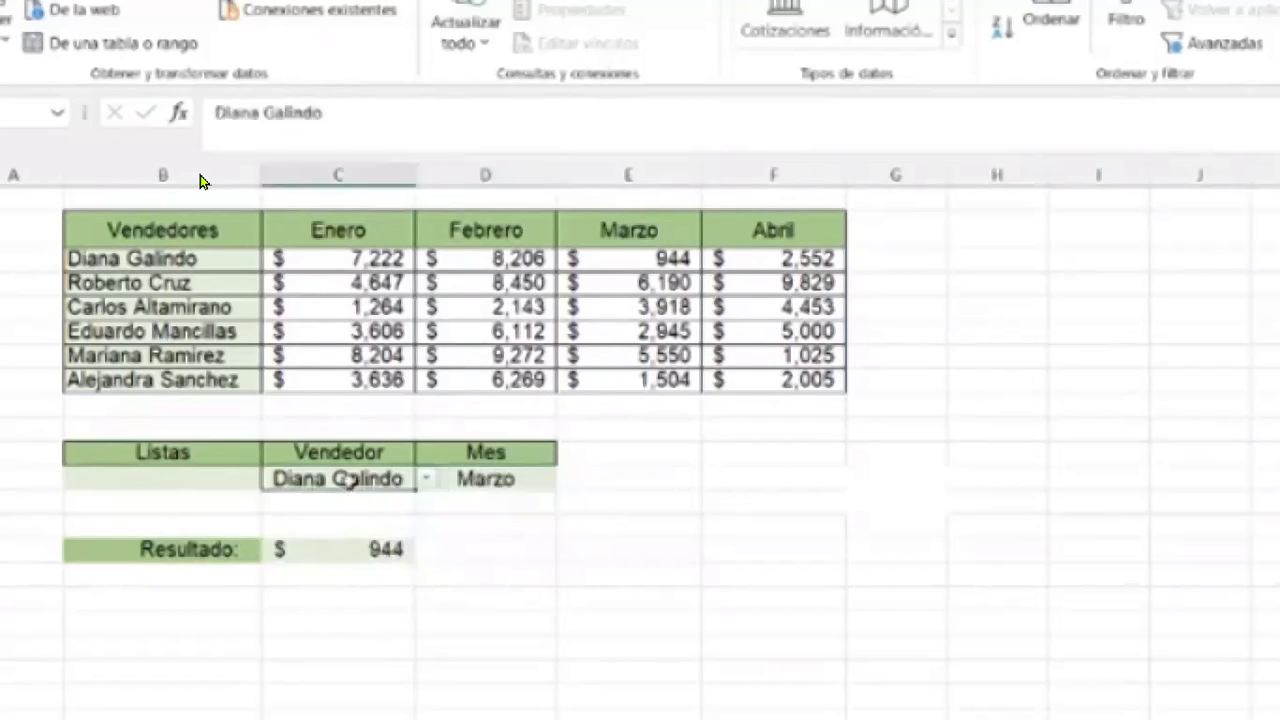
{"action": "left_click", "coordinate": [427, 480]}
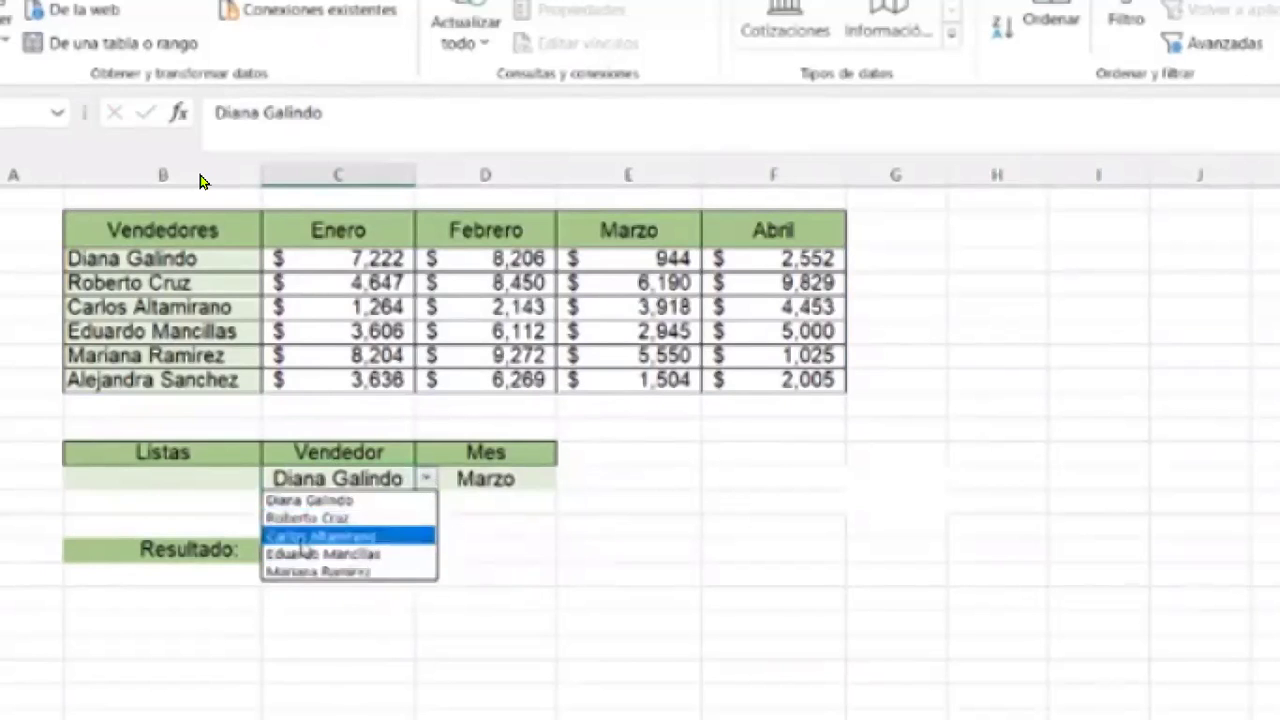
{"action": "left_click", "coordinate": [305, 537]}
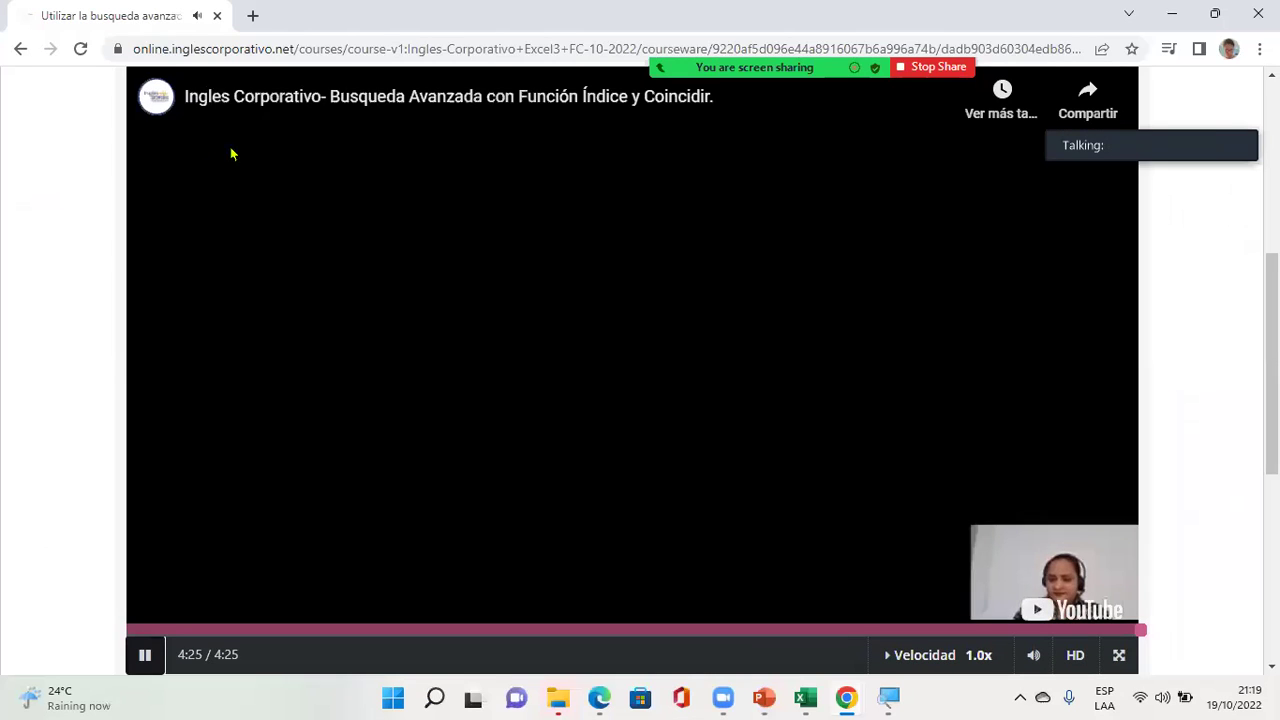
Stop sharing the lesson video's screen in the Zoom meeting
{"action": "mouse_move", "coordinate": [846, 100]}
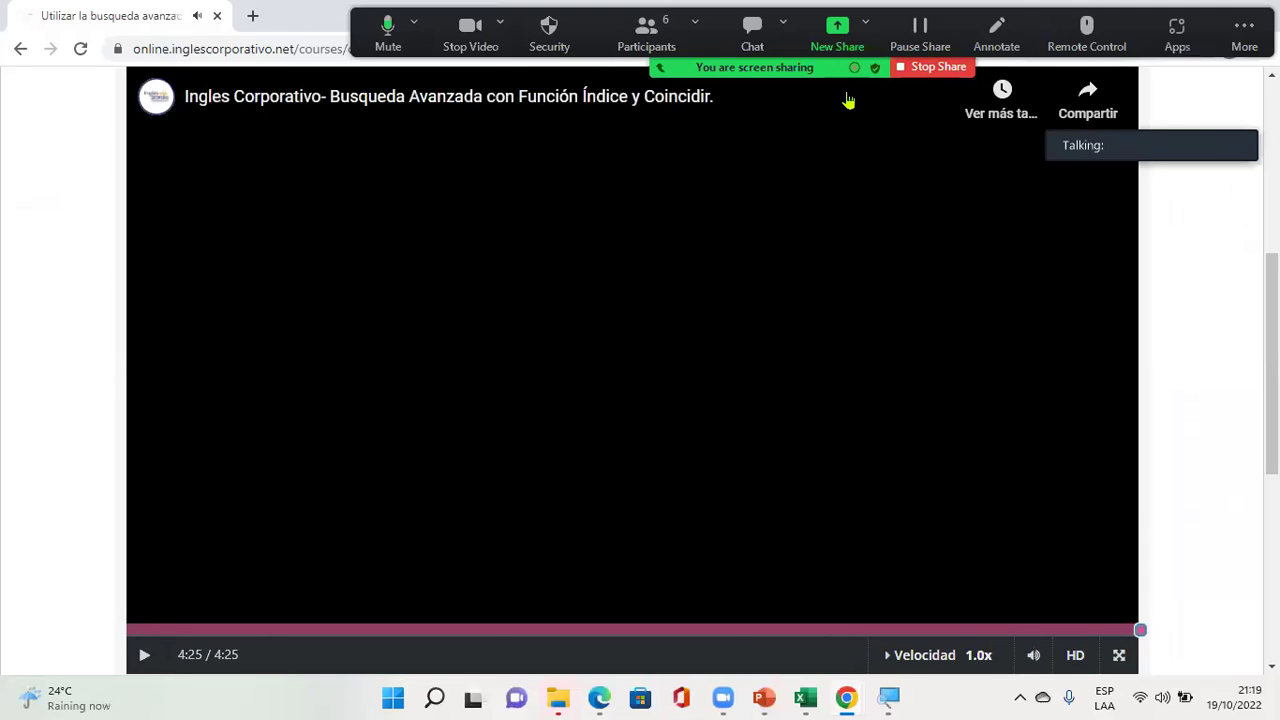
{"action": "left_click", "coordinate": [938, 66]}
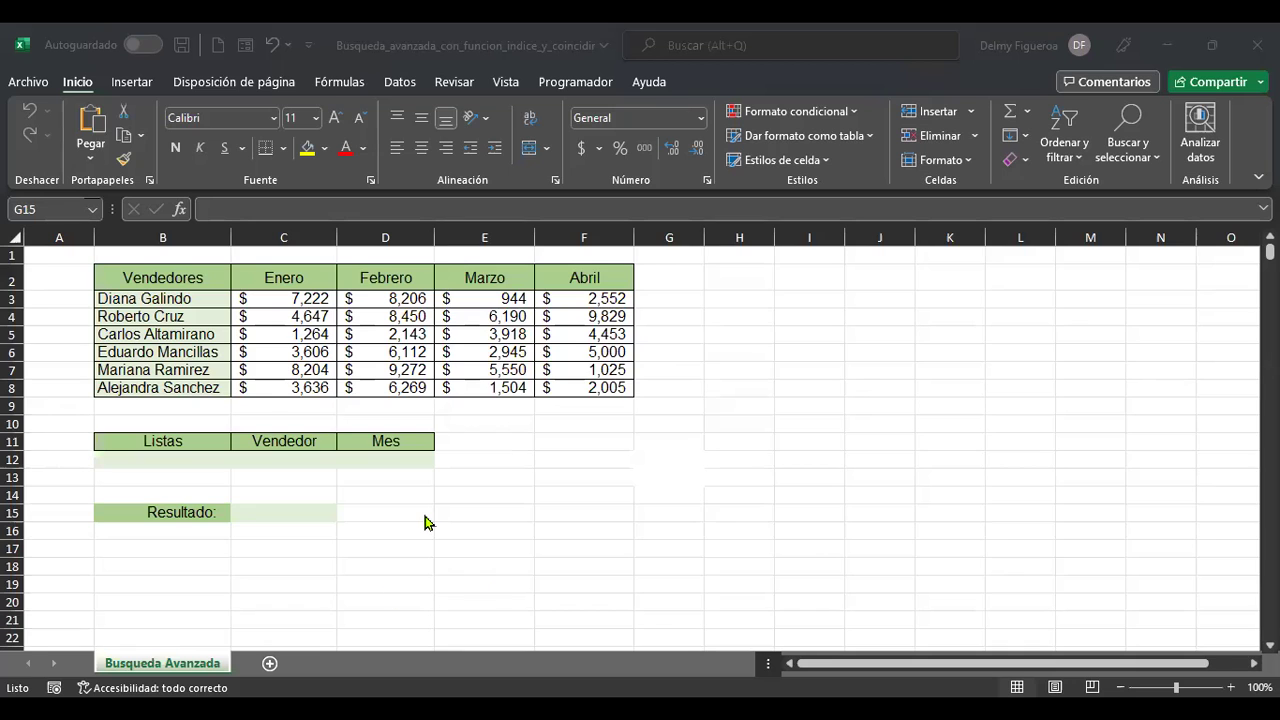
In the Busqueda Avanzada sheet in Excel, set the data validation of Vendedor cell C12 to allow Lista
{"action": "scroll", "coordinate": [424, 522], "scroll_direction": "up", "scroll_amount": 3, "text": "ctrl"}
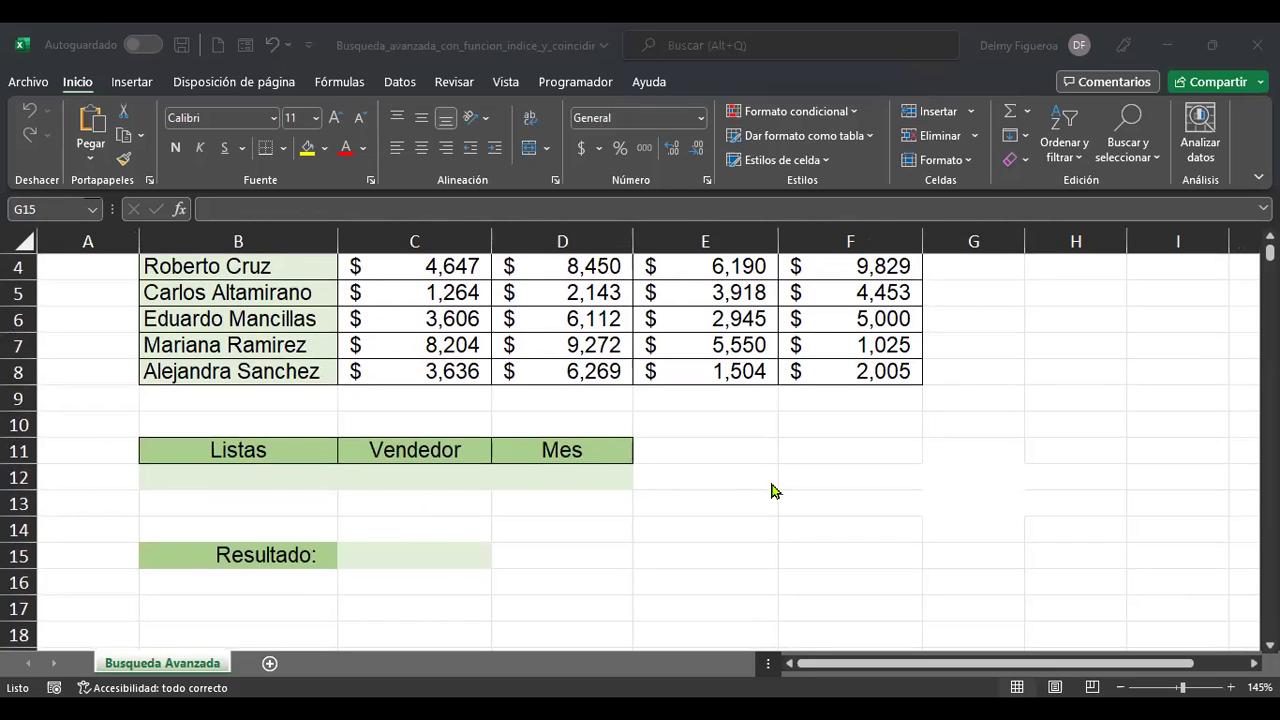
{"action": "key", "text": "ctrl+Home"}
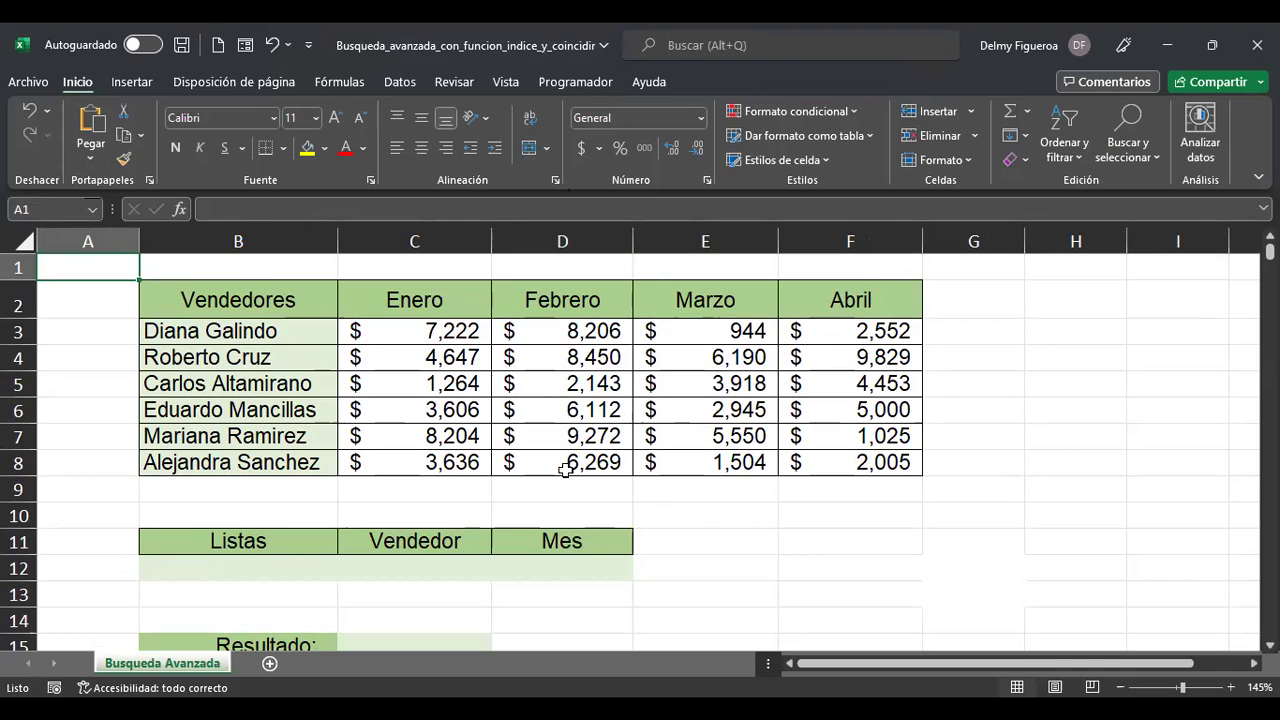
{"action": "scroll", "coordinate": [459, 580], "scroll_direction": "down", "scroll_amount": 1}
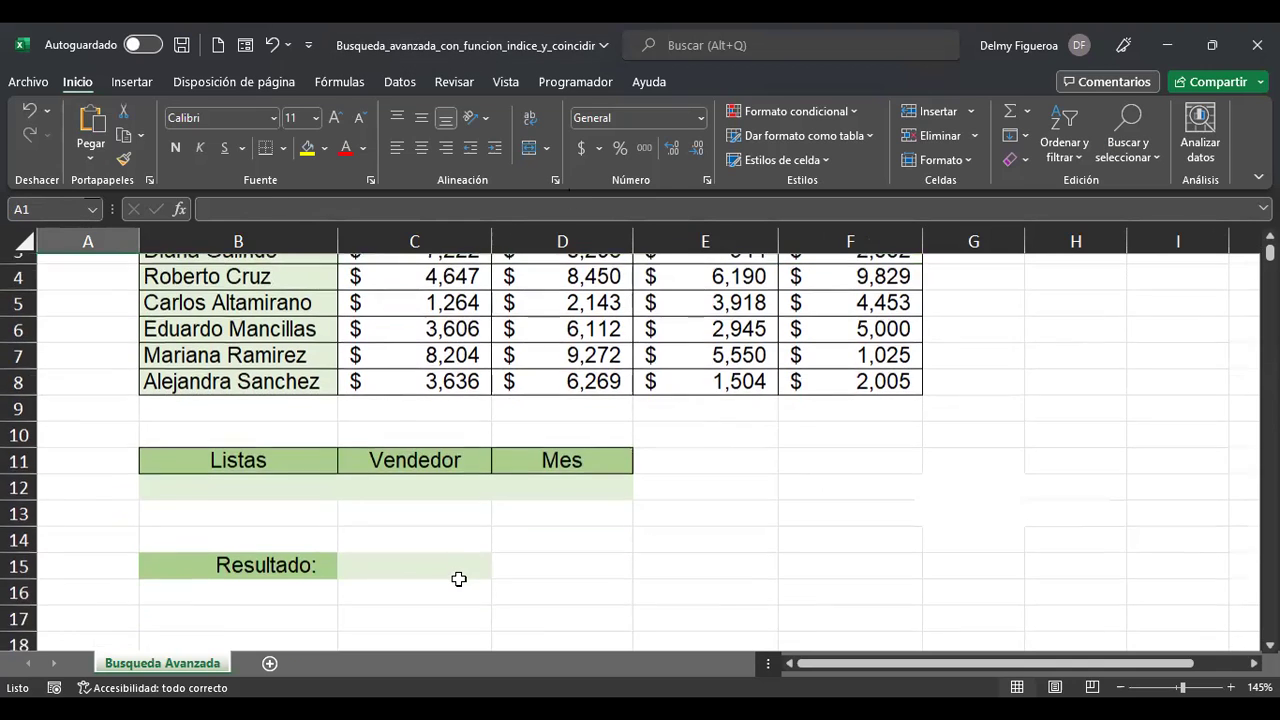
{"action": "scroll", "coordinate": [459, 580], "scroll_direction": "up", "scroll_amount": 1}
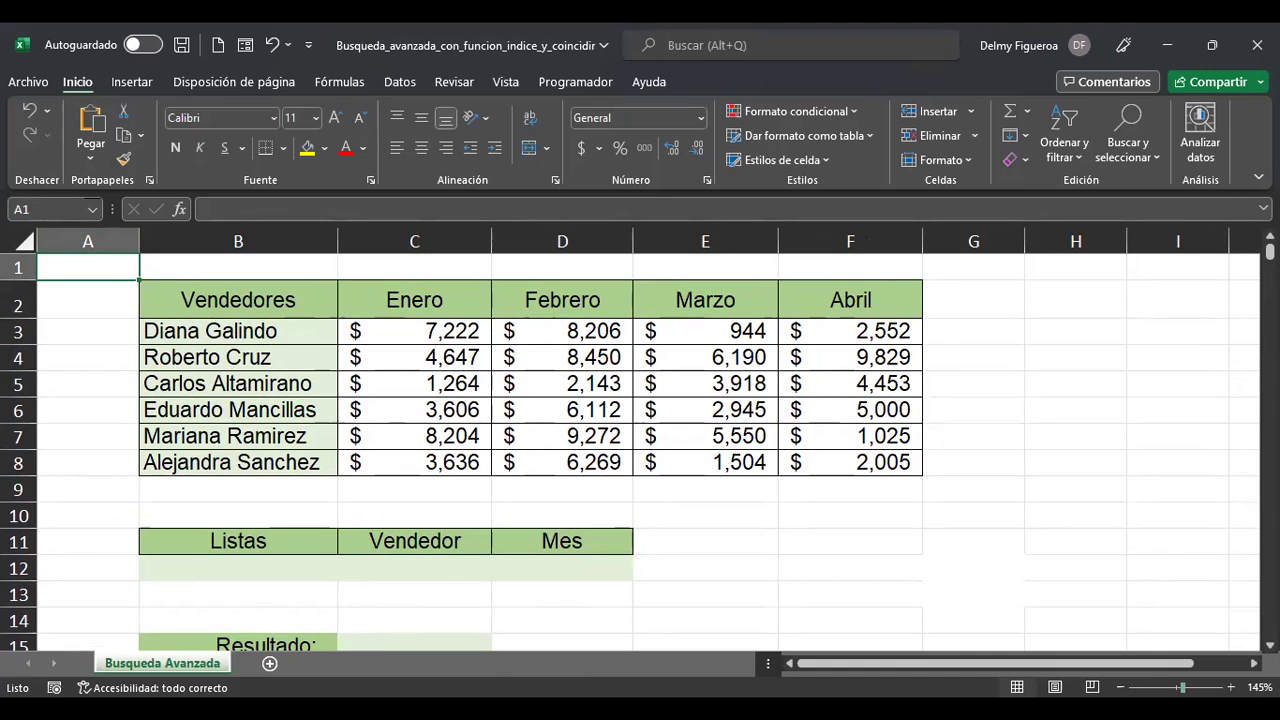
{"action": "left_click", "coordinate": [1120, 687]}
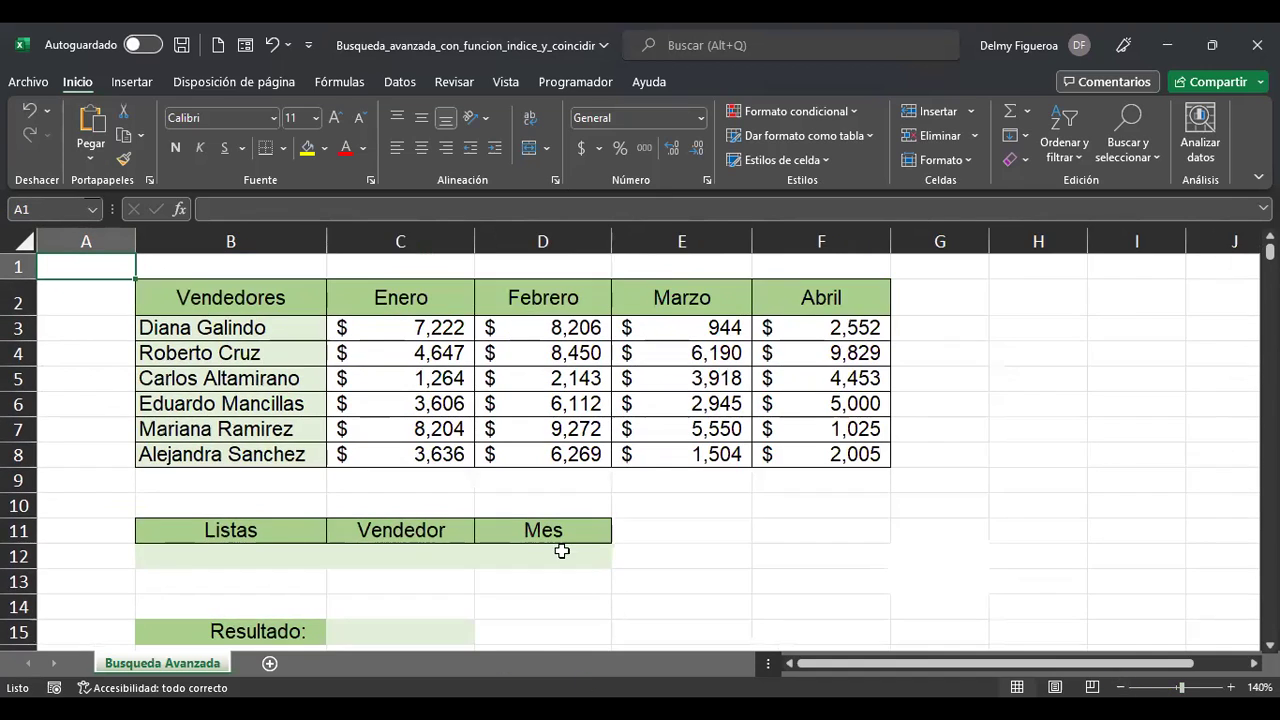
{"action": "left_click", "coordinate": [408, 558]}
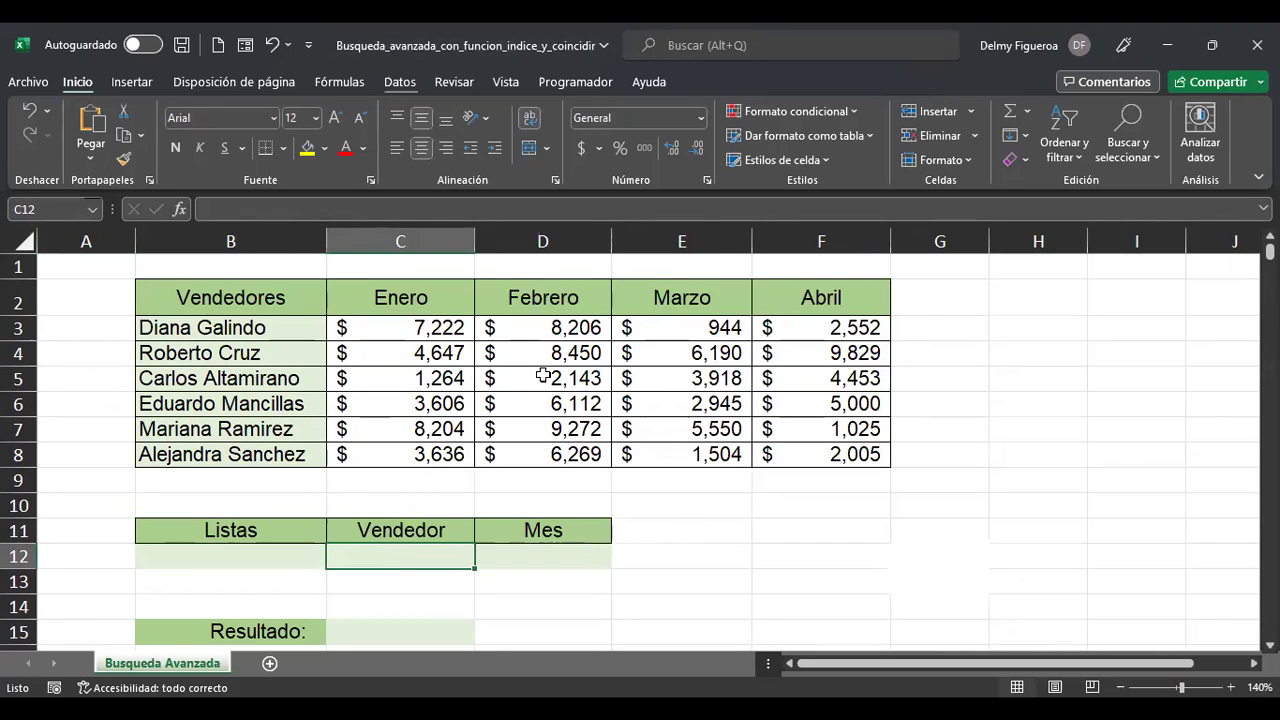
{"action": "key", "text": "alt+d"}
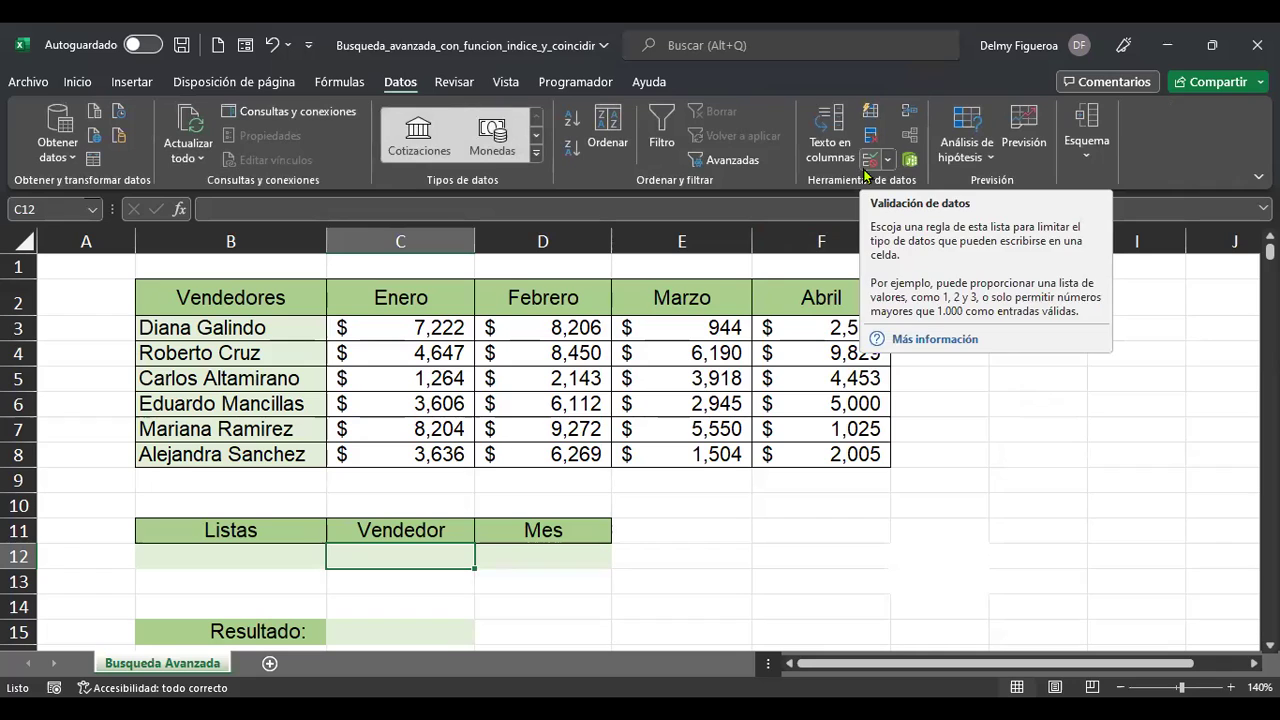
{"action": "left_click", "coordinate": [870, 164]}
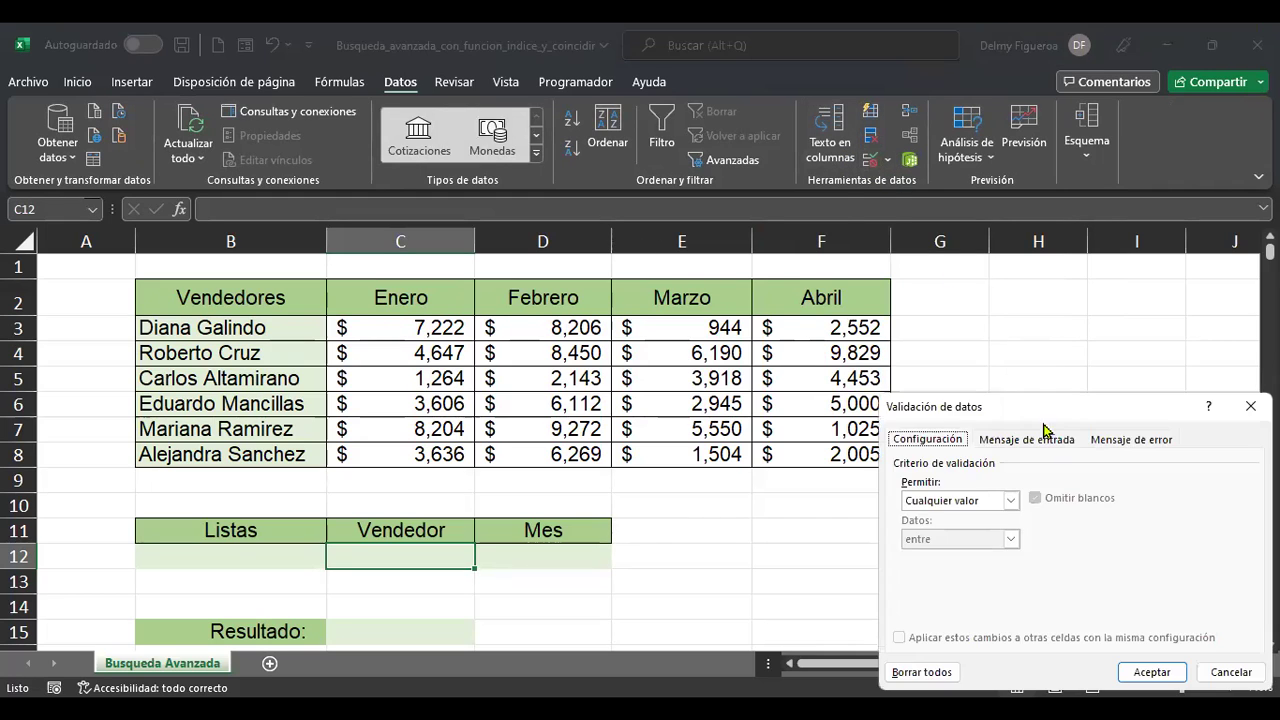
{"action": "left_click", "coordinate": [1012, 501]}
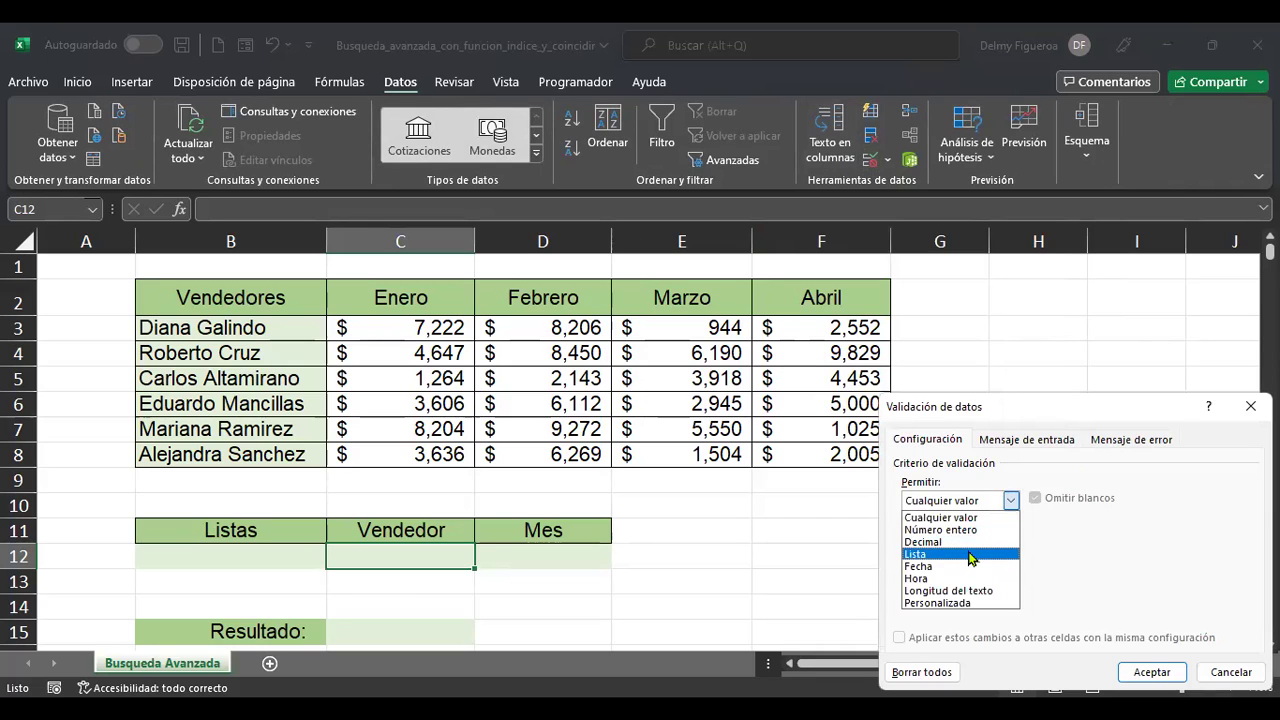
{"action": "left_click", "coordinate": [970, 556]}
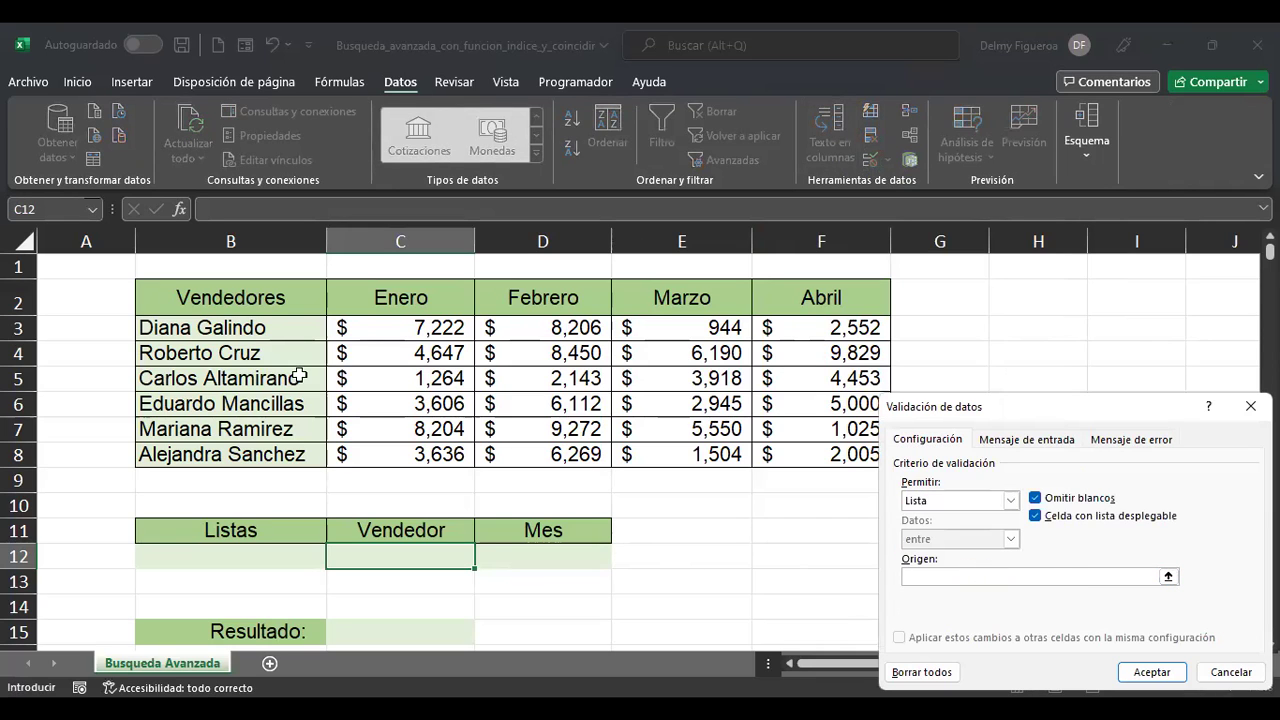
Use the seller names in B3:B8 as the validation list's source and choose the third seller in C12
{"action": "left_click", "coordinate": [270, 327]}
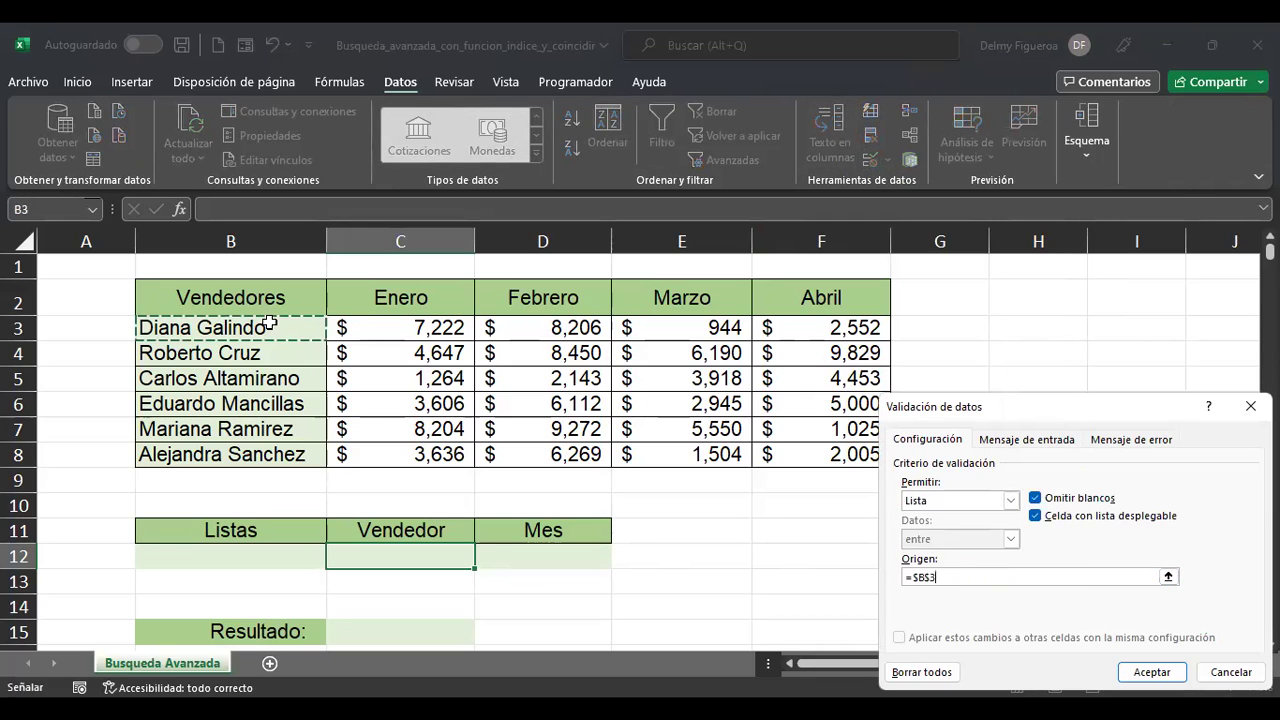
{"action": "left_click", "coordinate": [318, 455], "text": "shift"}
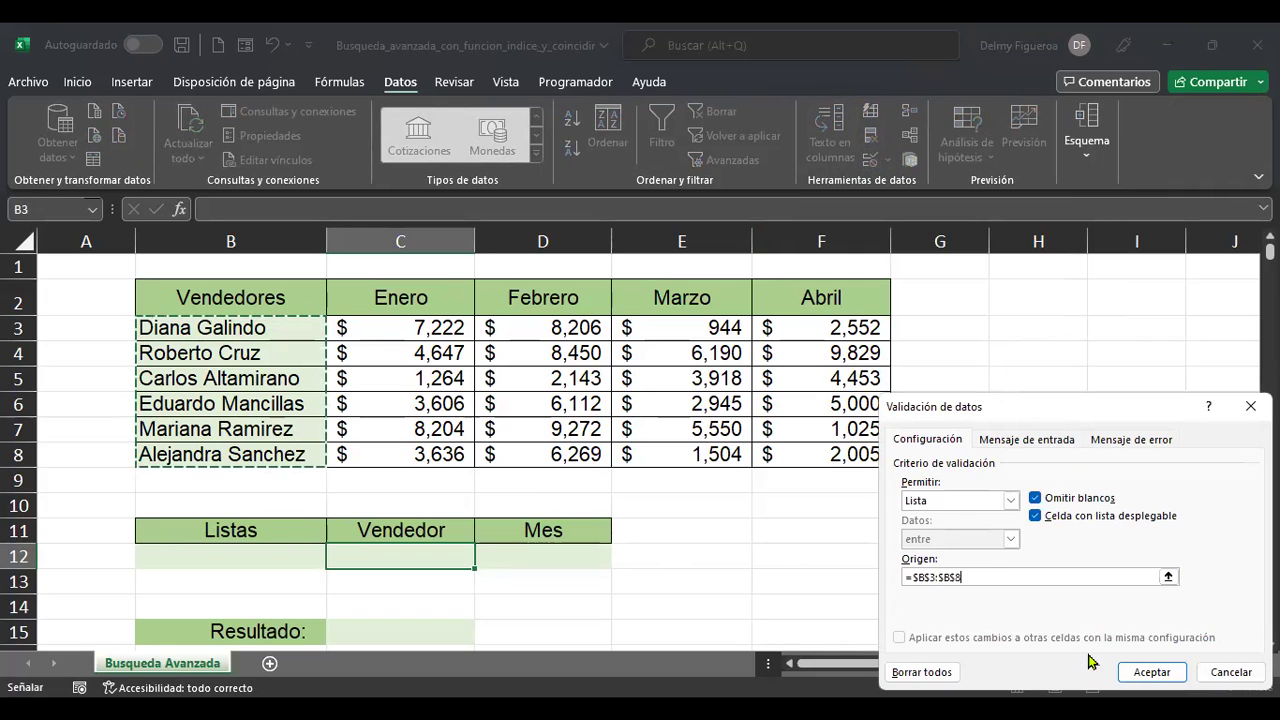
{"action": "left_click", "coordinate": [1150, 671]}
{"action": "left_click", "coordinate": [482, 559]}
{"action": "left_click", "coordinate": [428, 612]}
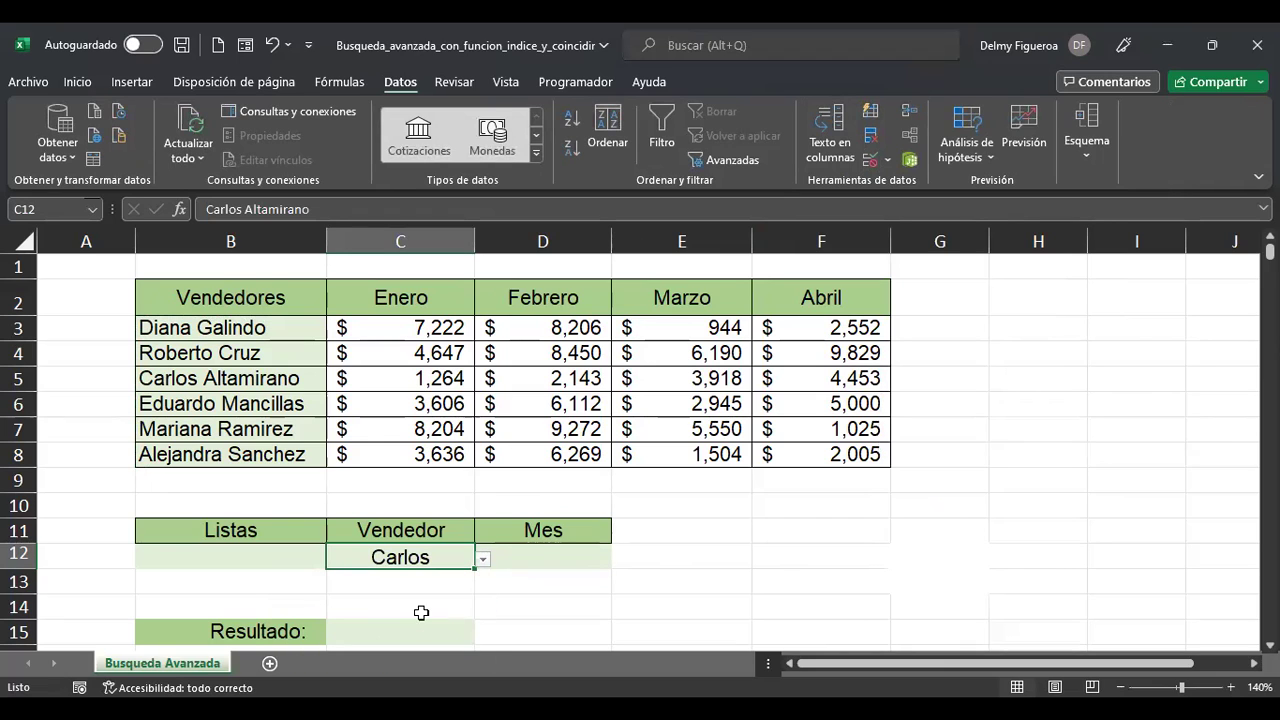
Give the Mes cell D12 a Lista validation sourced from the month headers C2:F2 and choose Febrero in it
{"action": "left_click", "coordinate": [539, 553]}
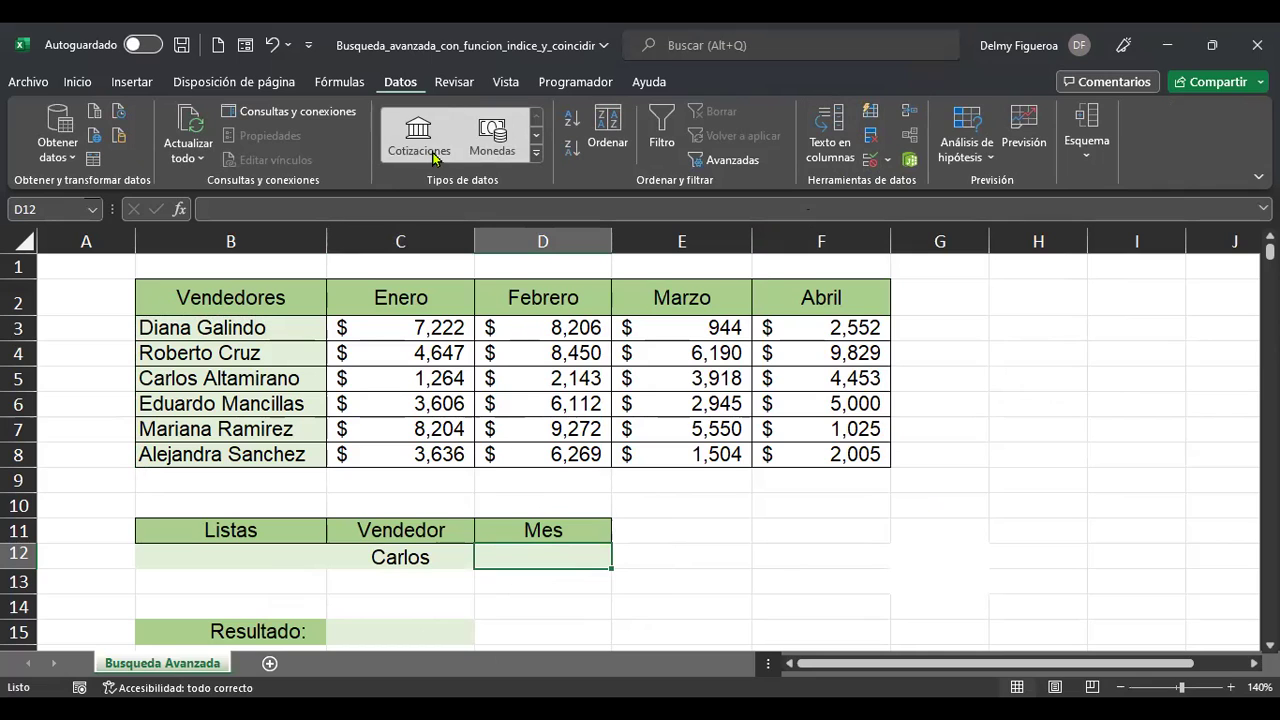
{"action": "left_click", "coordinate": [874, 160]}
{"action": "left_click", "coordinate": [1010, 500]}
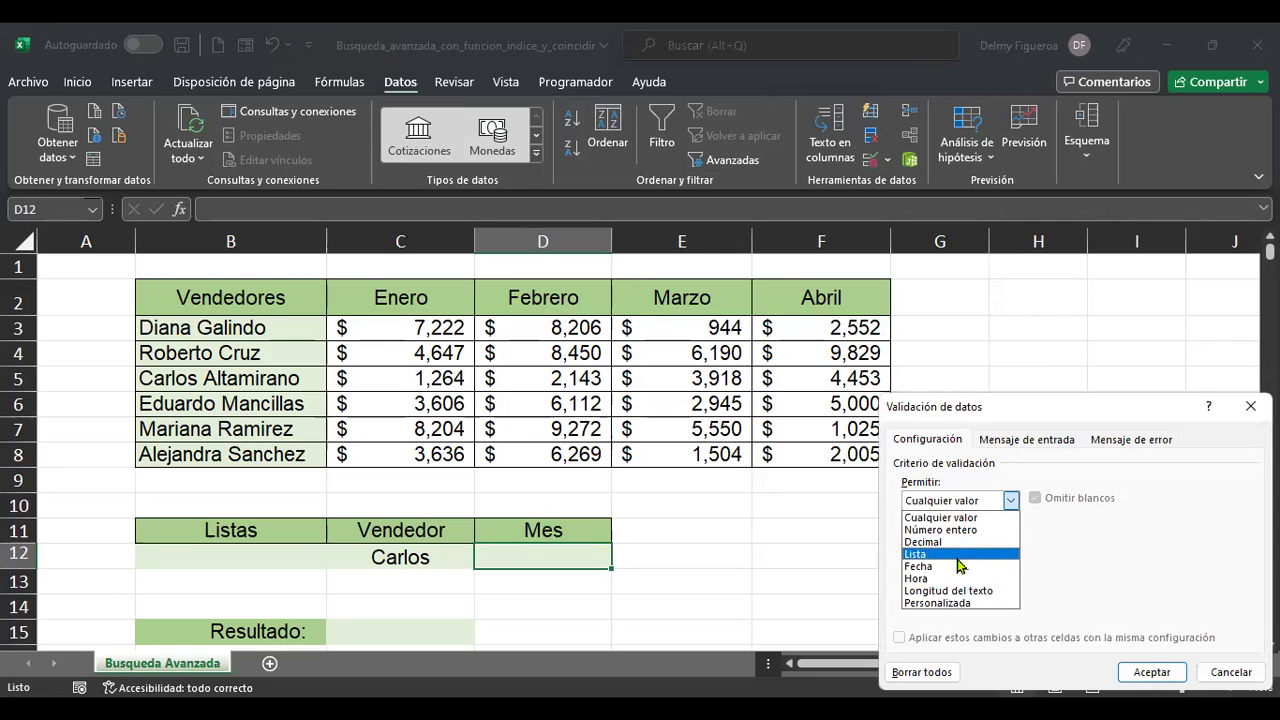
{"action": "left_click", "coordinate": [957, 555]}
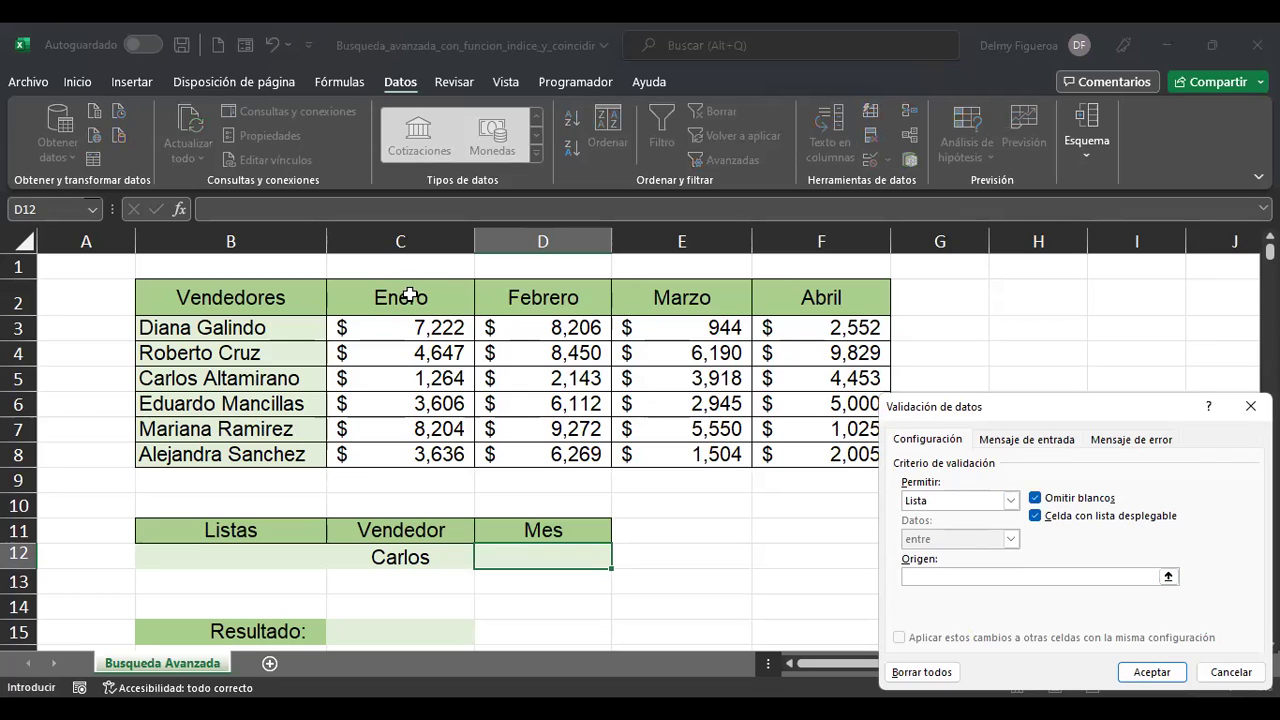
{"action": "left_click_drag", "start_coordinate": [400, 297], "coordinate": [840, 300]}
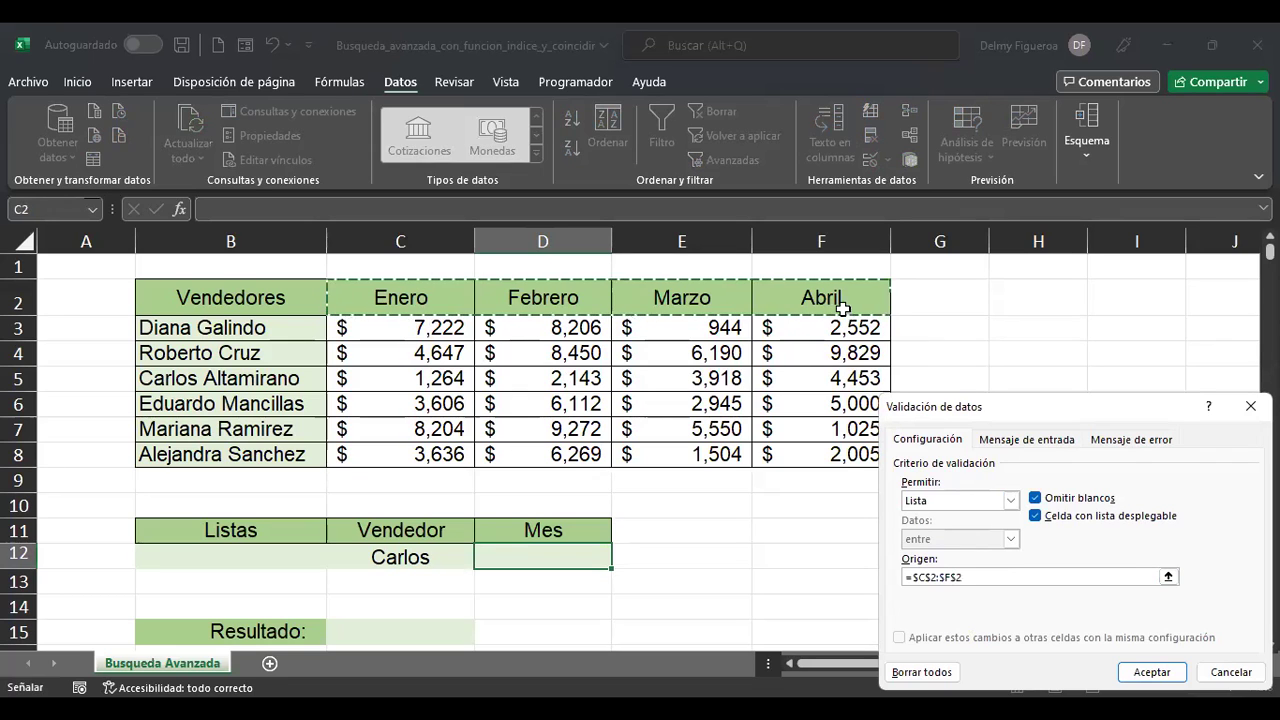
{"action": "left_click", "coordinate": [1179, 676]}
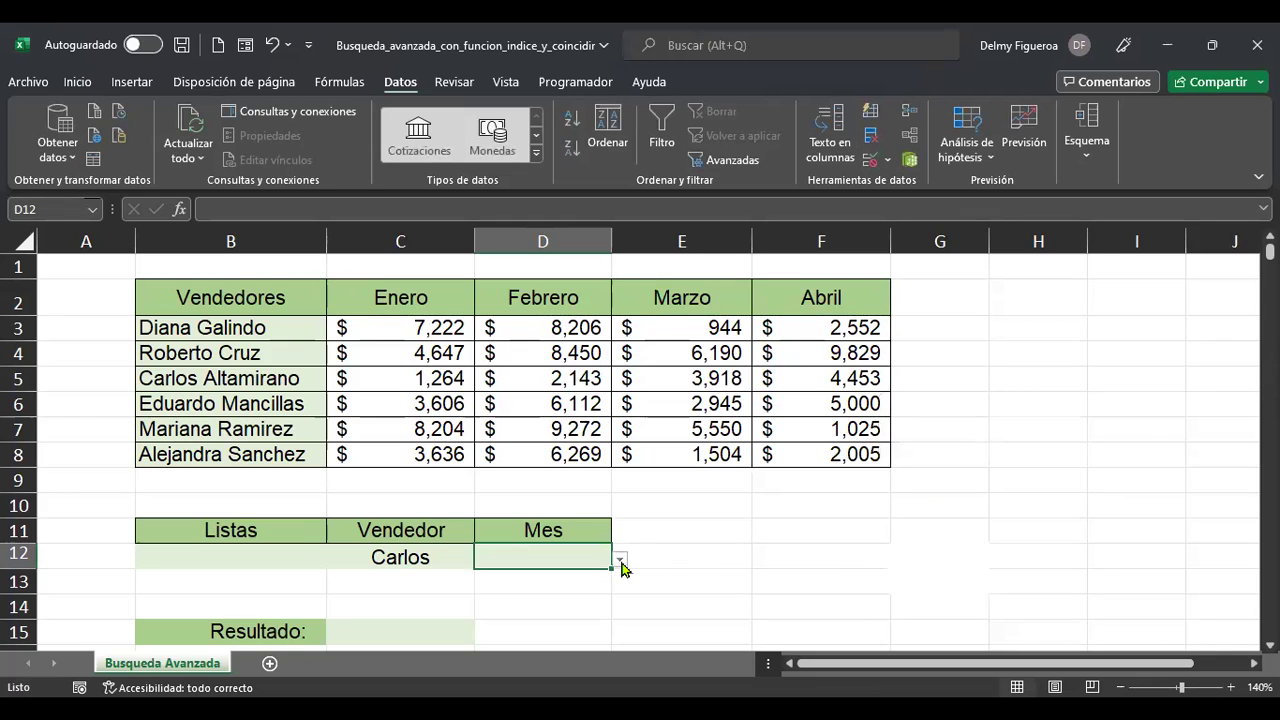
{"action": "left_click", "coordinate": [620, 560]}
{"action": "left_click", "coordinate": [538, 600]}
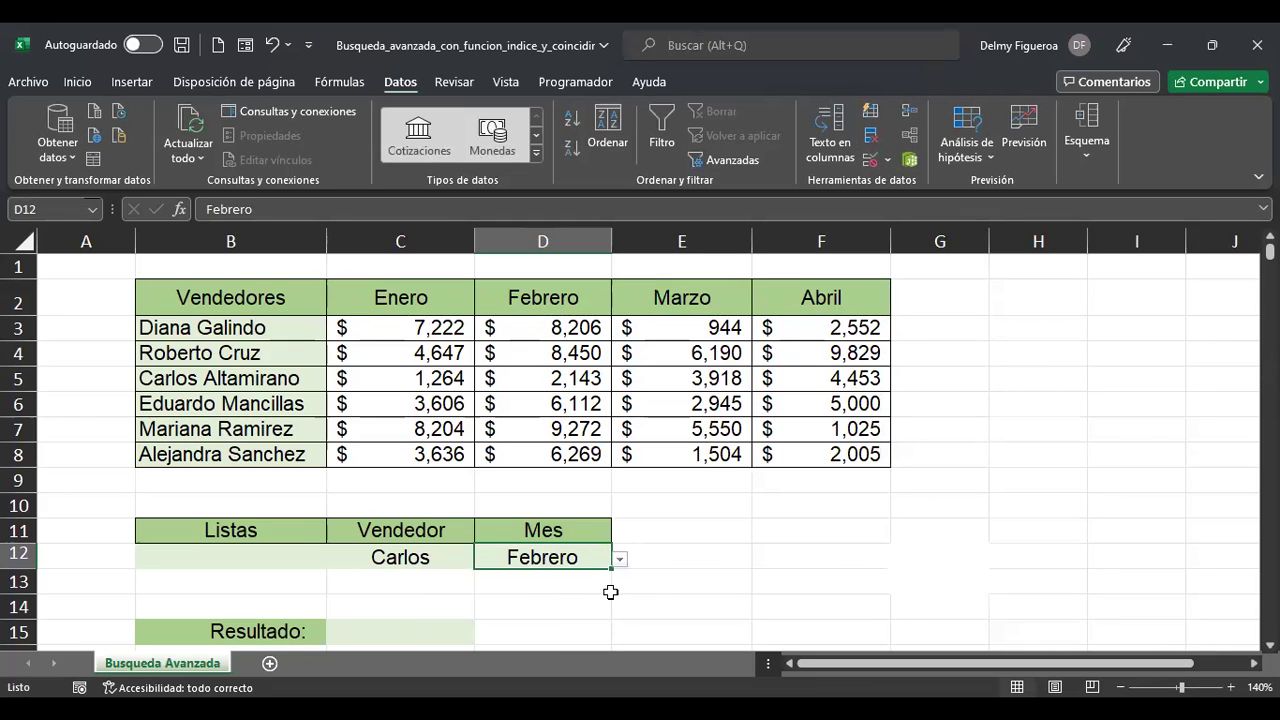
Enter an INDICE formula in Resultado cell C15 over the table B2:F8 with row 4 and column 3
{"action": "left_click", "coordinate": [416, 638]}
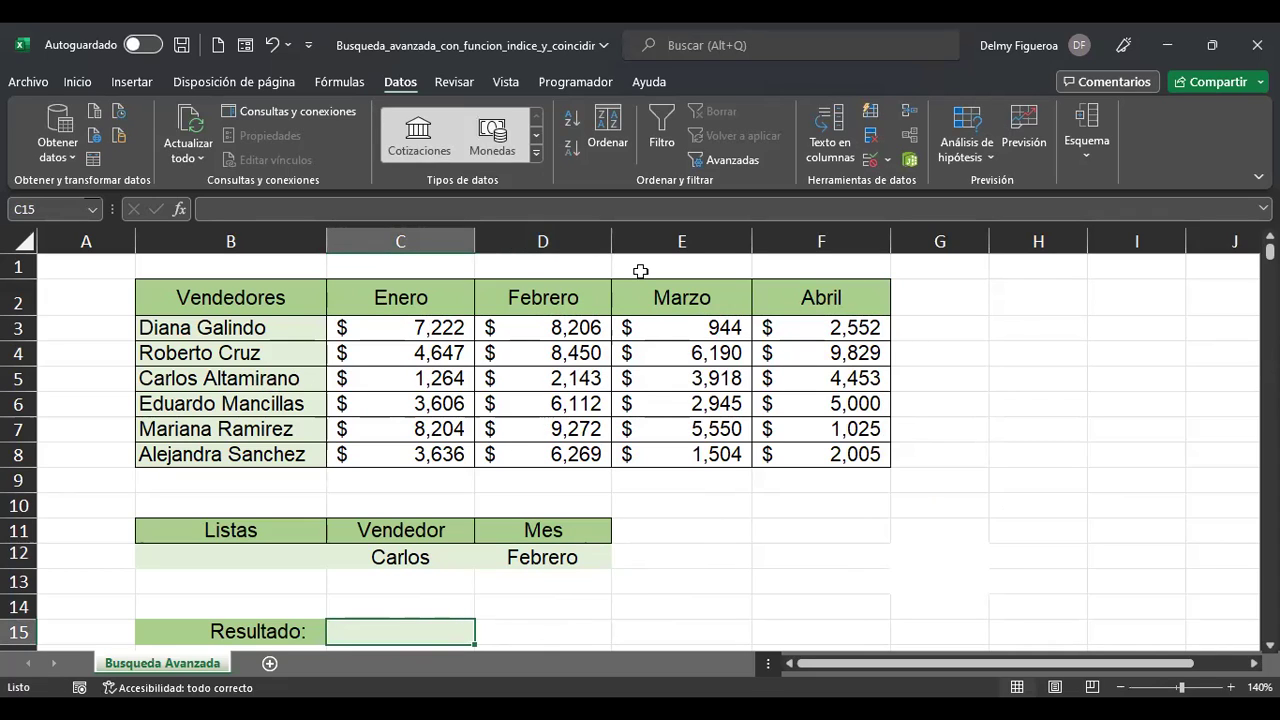
{"action": "type", "text": "+"}
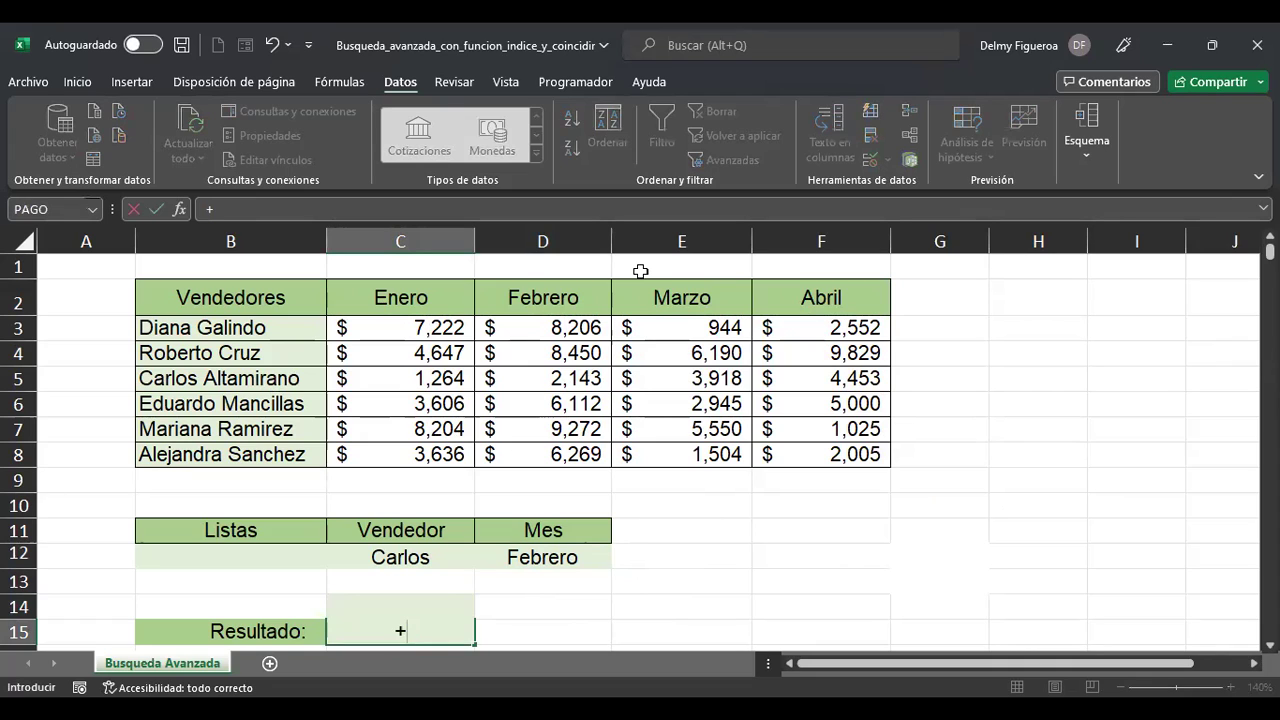
{"action": "type", "text": "indi"}
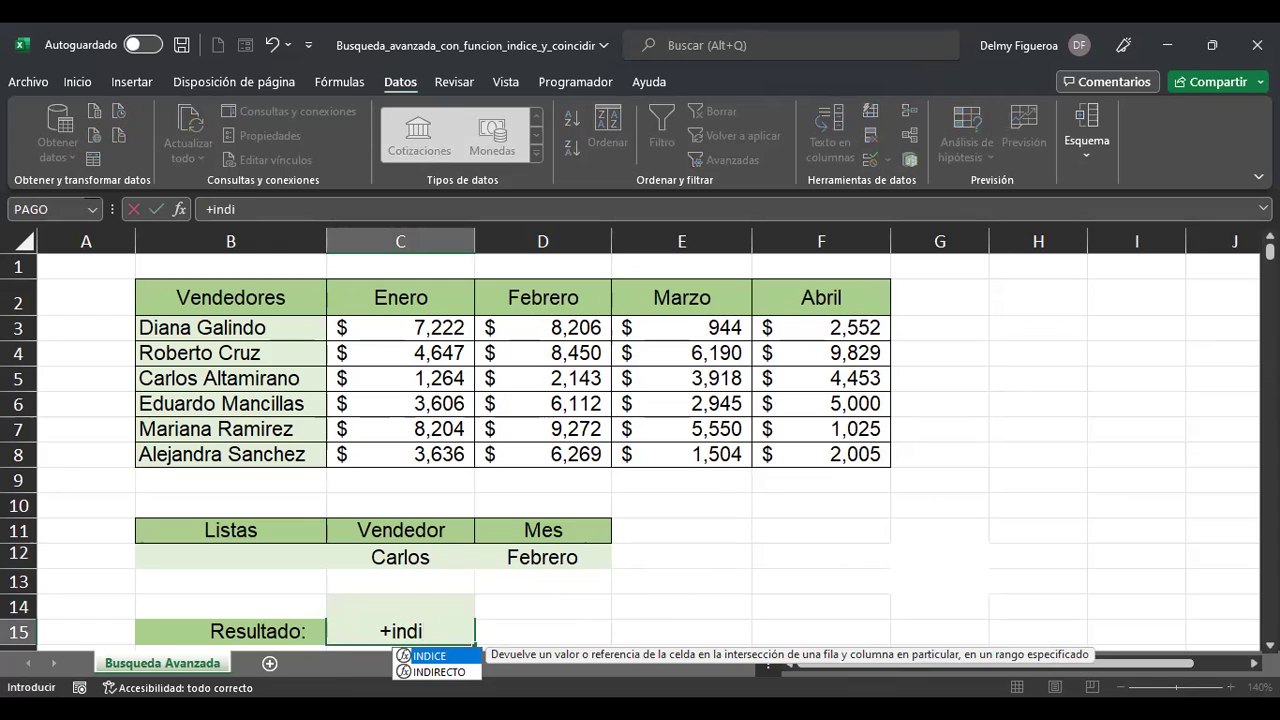
{"action": "key", "text": "Tab"}
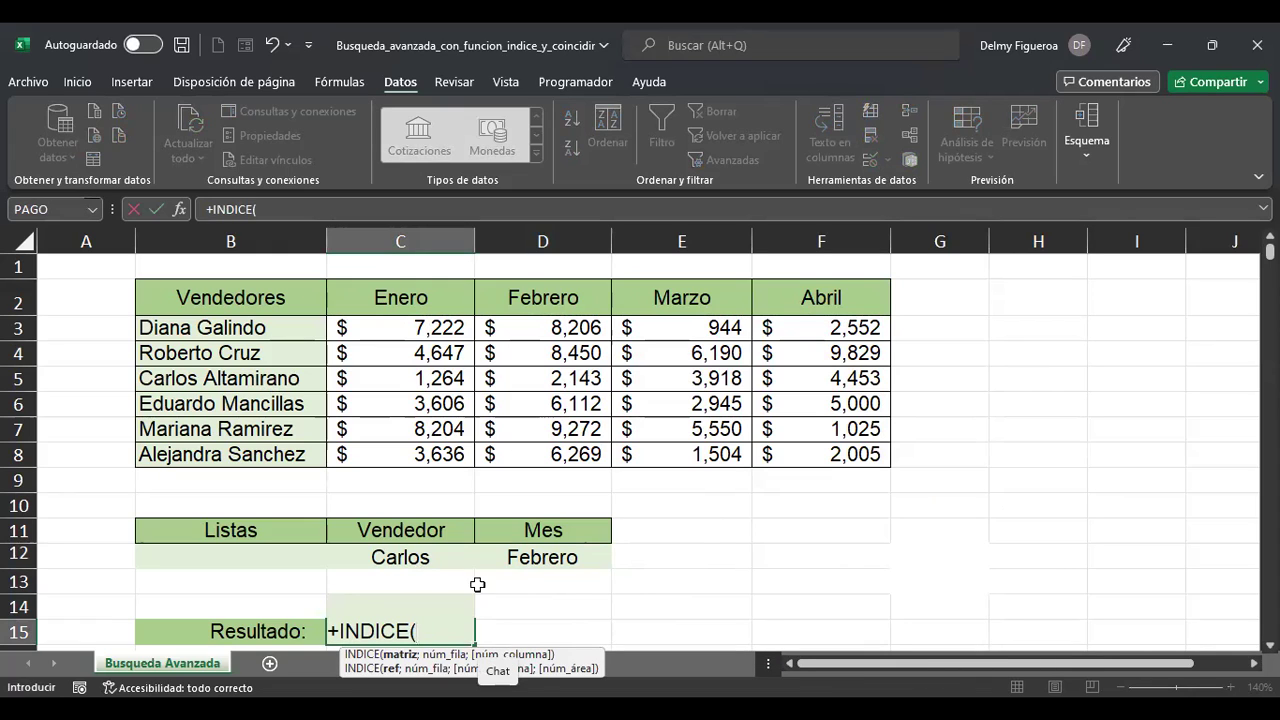
{"action": "left_click", "coordinate": [258, 294]}
{"action": "left_click", "coordinate": [849, 453], "text": "shift"}
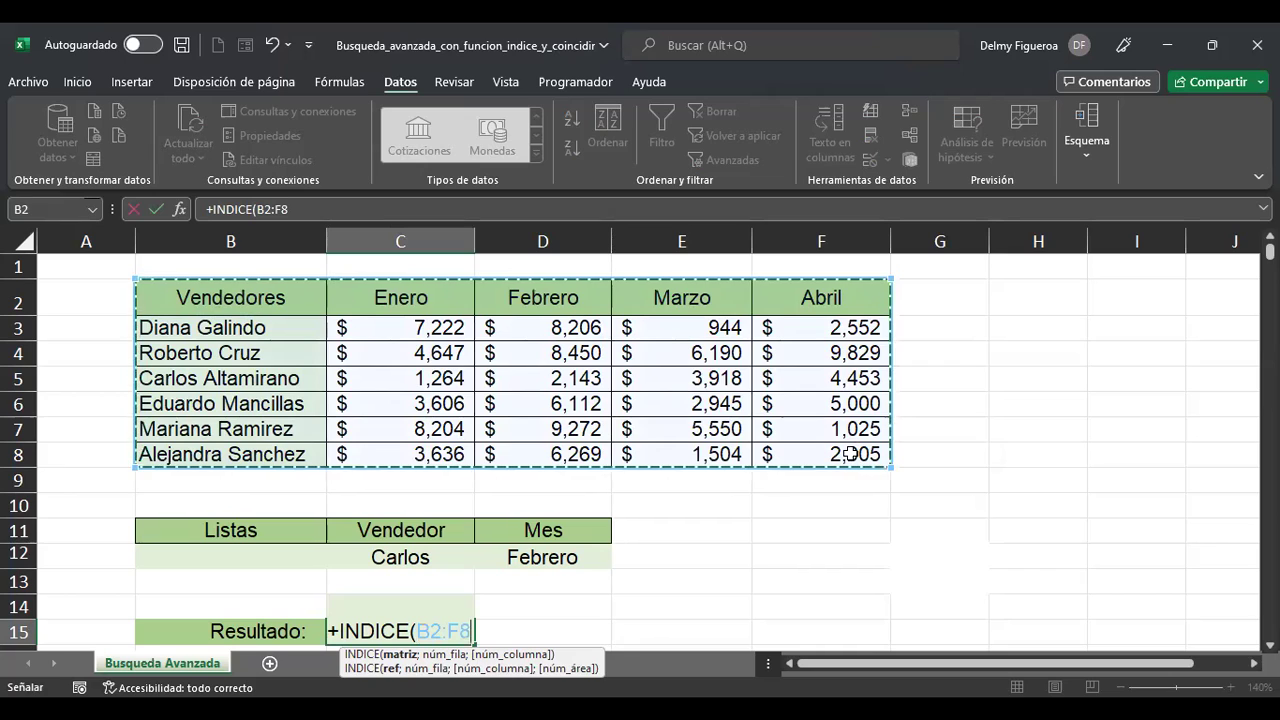
{"action": "type", "text": ";"}
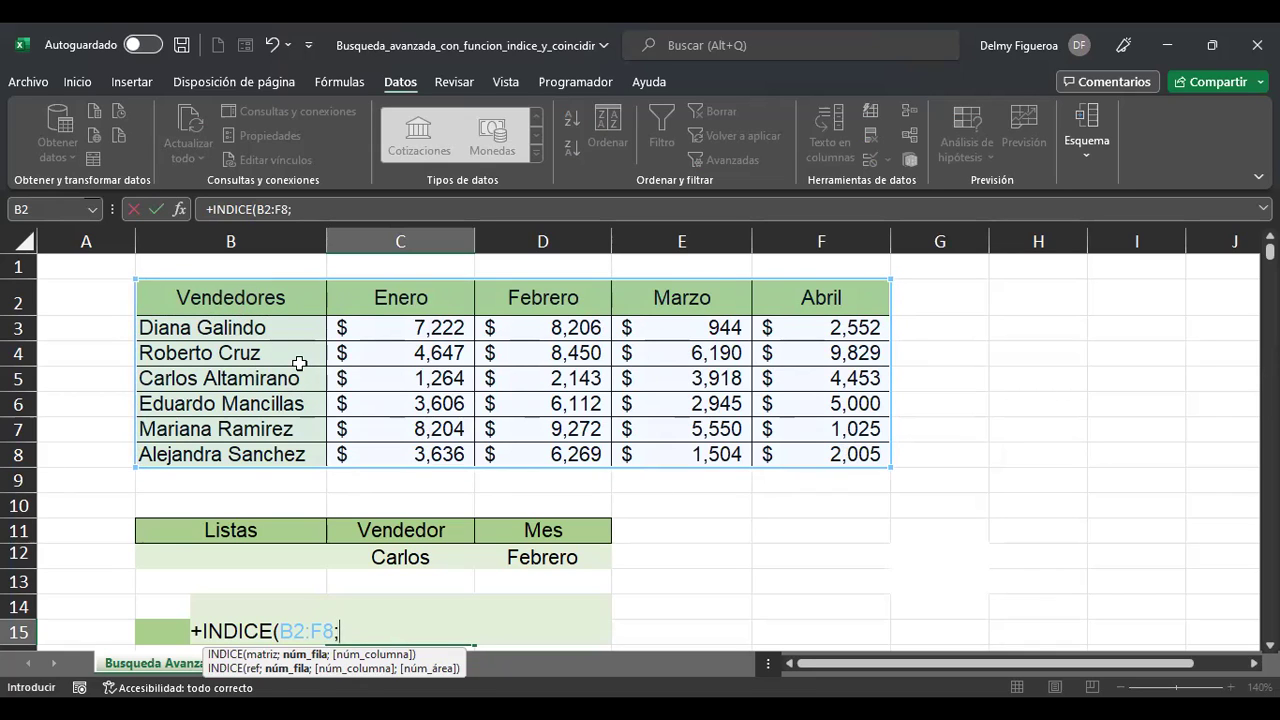
{"action": "type", "text": "4;"}
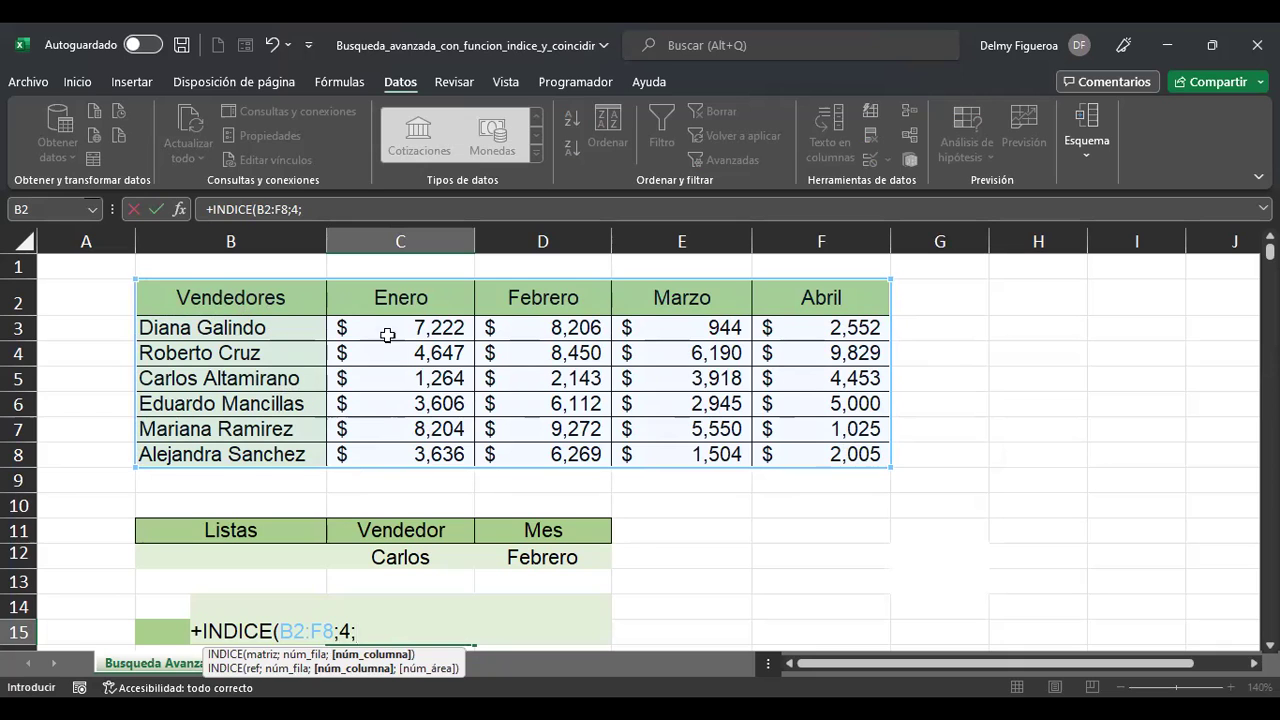
{"action": "type", "text": "3"}
{"action": "key", "text": "Return"}
{"action": "key", "text": "Up"}
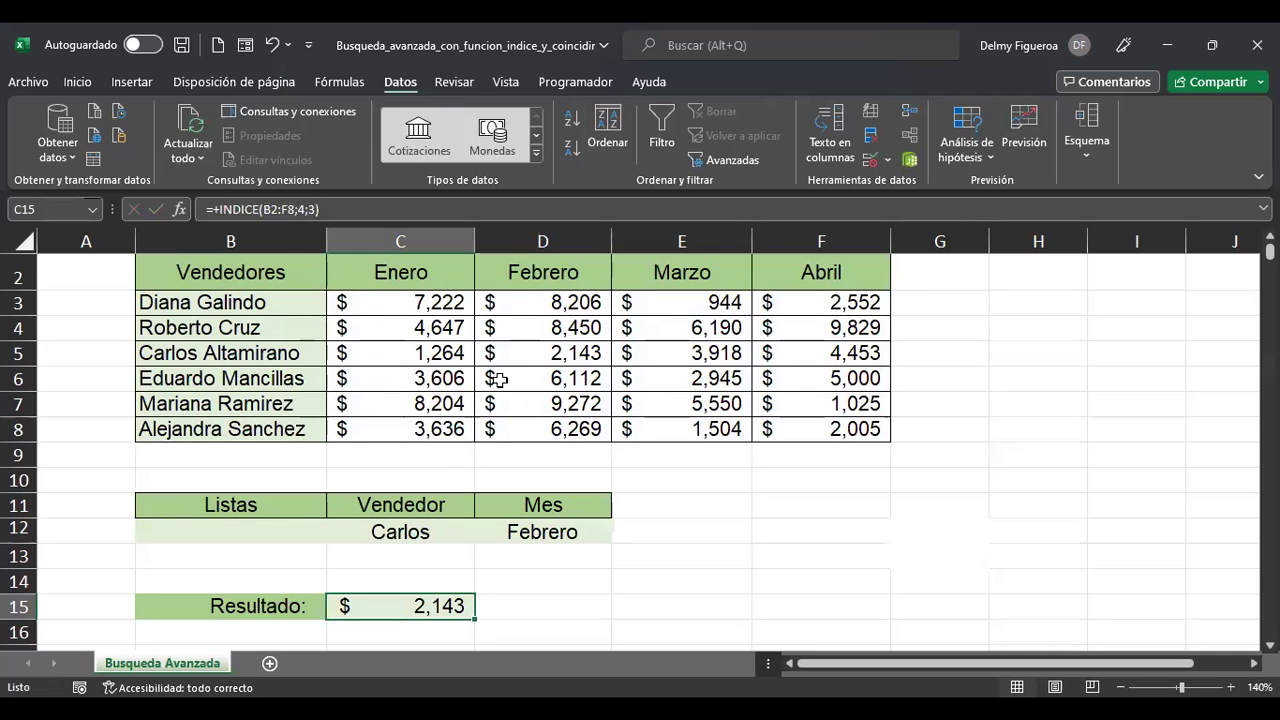
Replace the fixed row and column numbers in C15's INDICE formula with a COINCIDIR function that looks up Vendedor cell C12
{"action": "key", "text": "F2"}
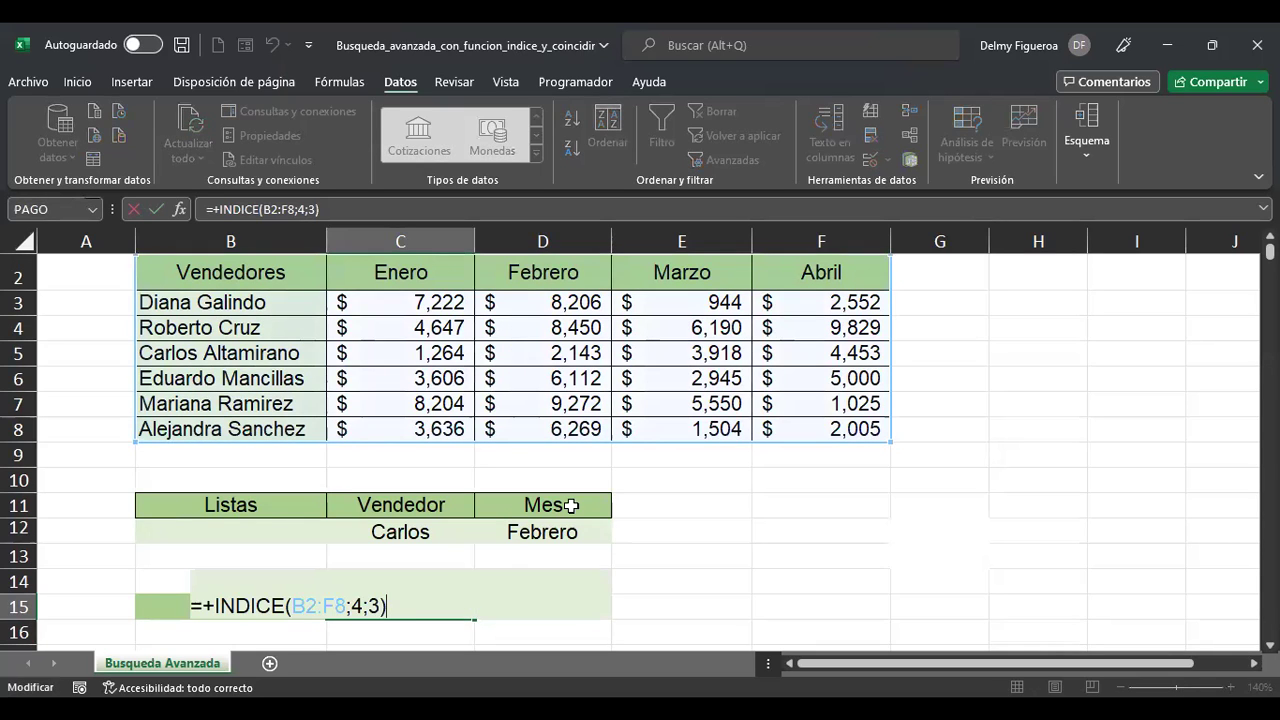
{"action": "key", "text": "Left"}
{"action": "key", "text": "BackSpace"}
{"action": "key", "text": "BackSpace"}
{"action": "key", "text": "BackSpace"}
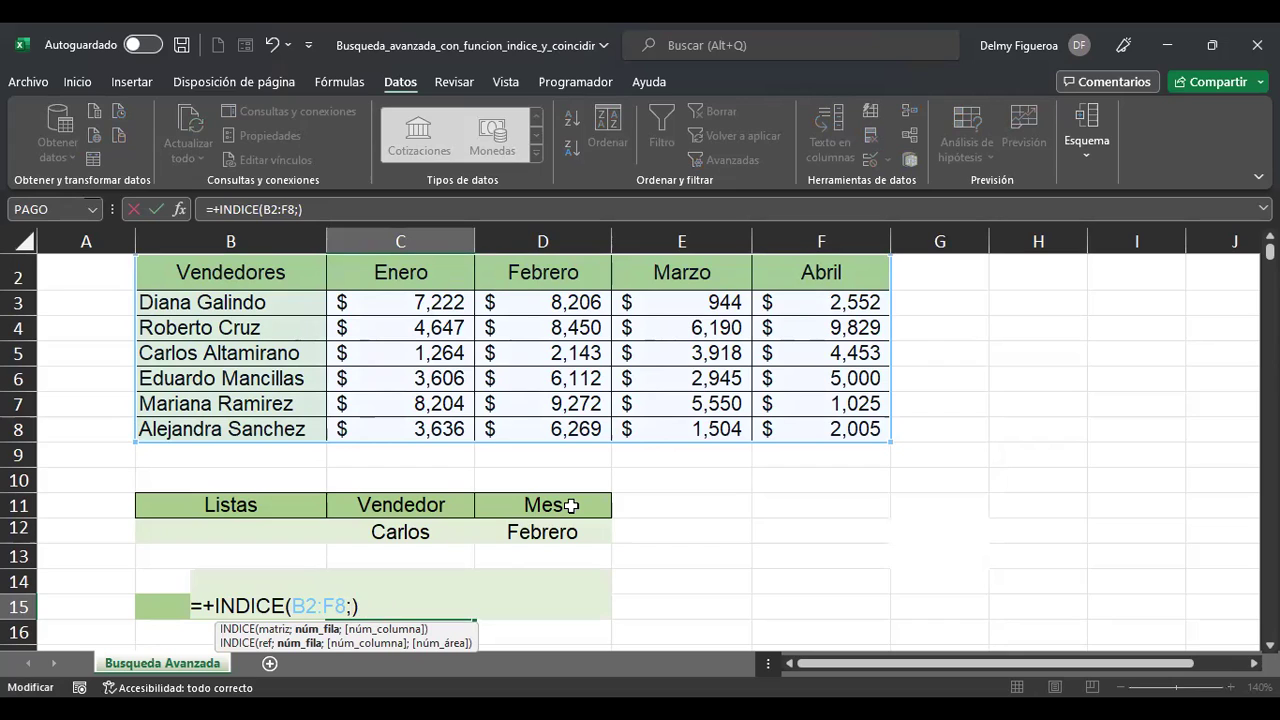
{"action": "type", "text": "coin"}
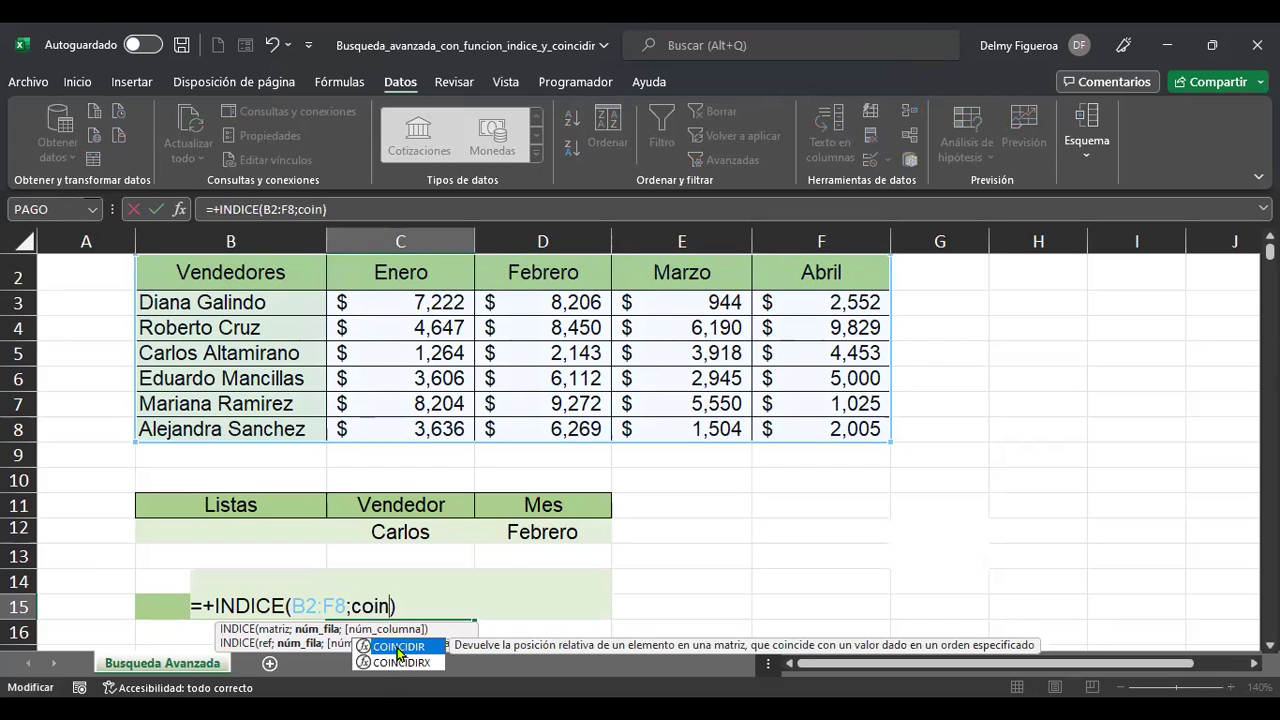
{"action": "double_click", "coordinate": [395, 646]}
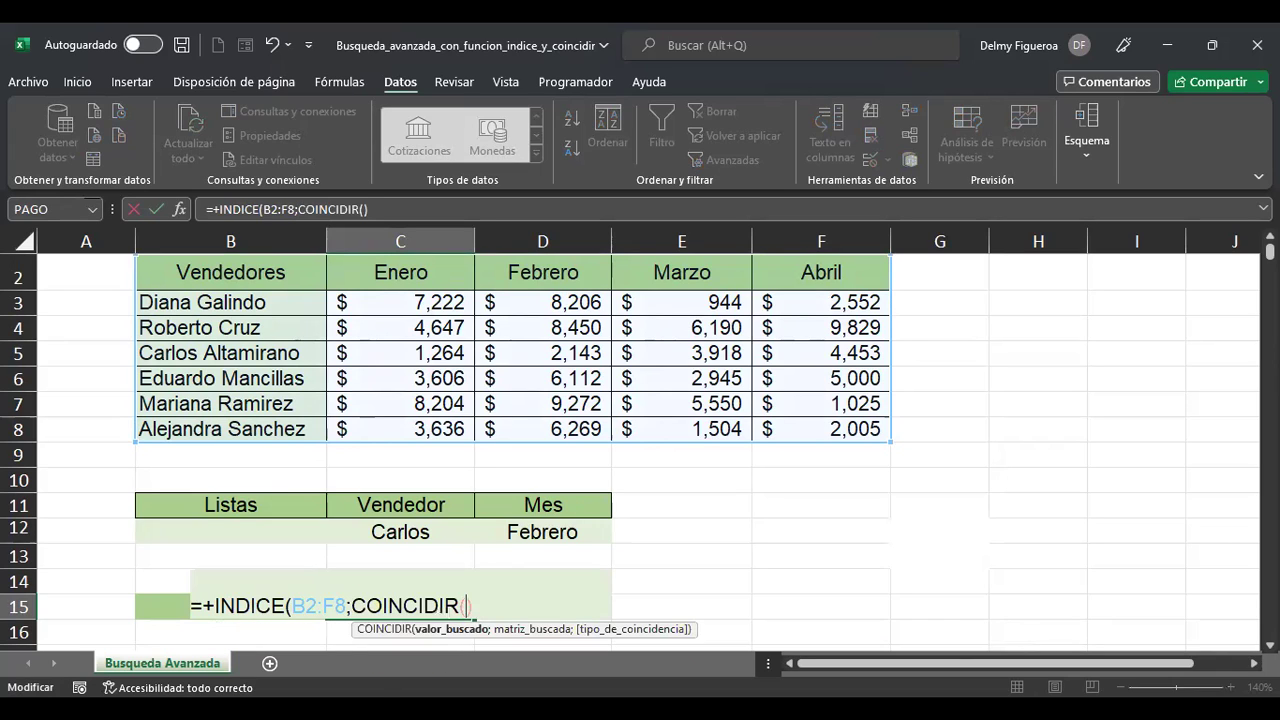
{"action": "left_click", "coordinate": [440, 531]}
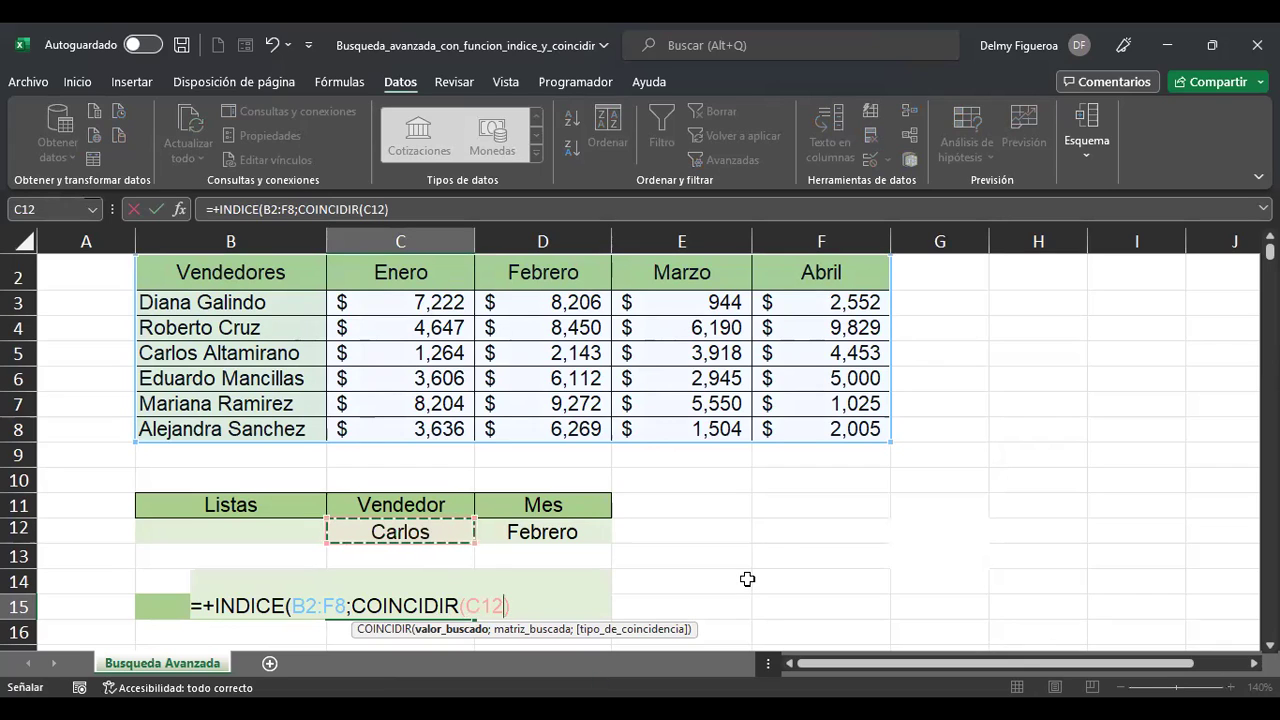
Complete the COINCIDIR function with lookup range B3:B8 and exact match type 0, and accept the formula
{"action": "type", "text": ";"}
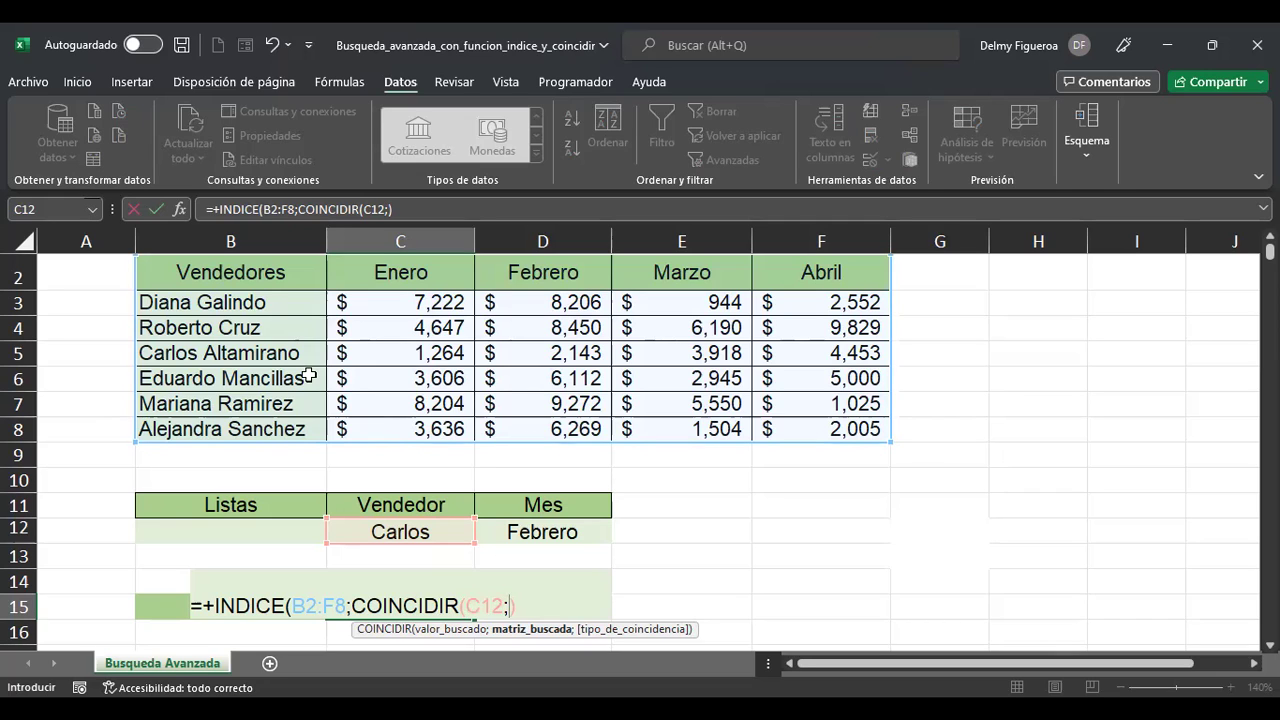
{"action": "left_click", "coordinate": [258, 306]}
{"action": "left_click_drag", "start_coordinate": [260, 318], "coordinate": [272, 422]}
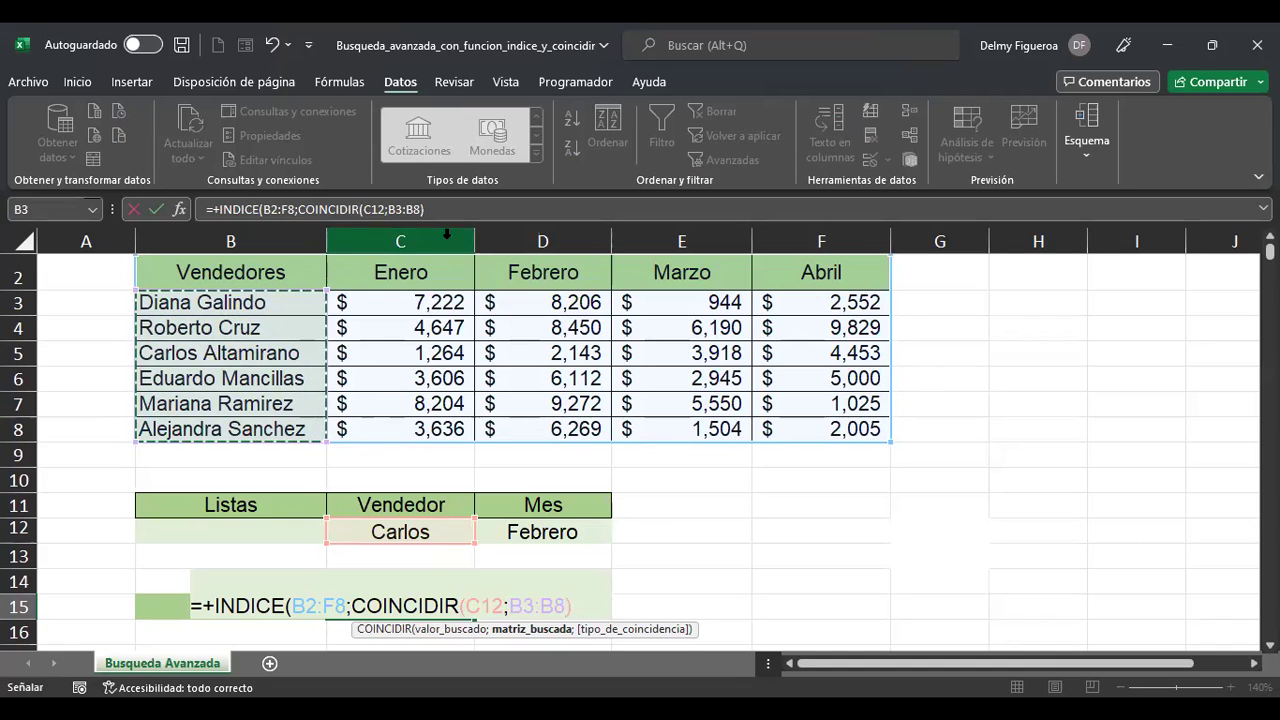
{"action": "type", "text": ";"}
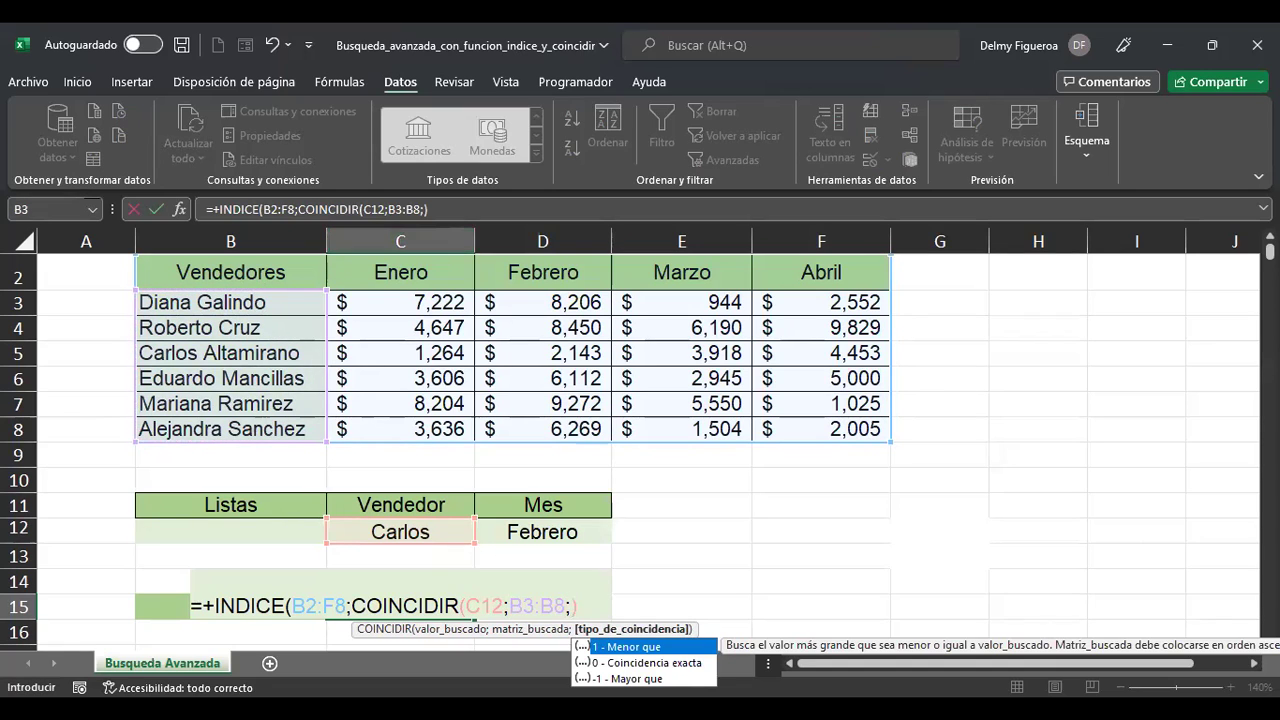
{"action": "double_click", "coordinate": [680, 666]}
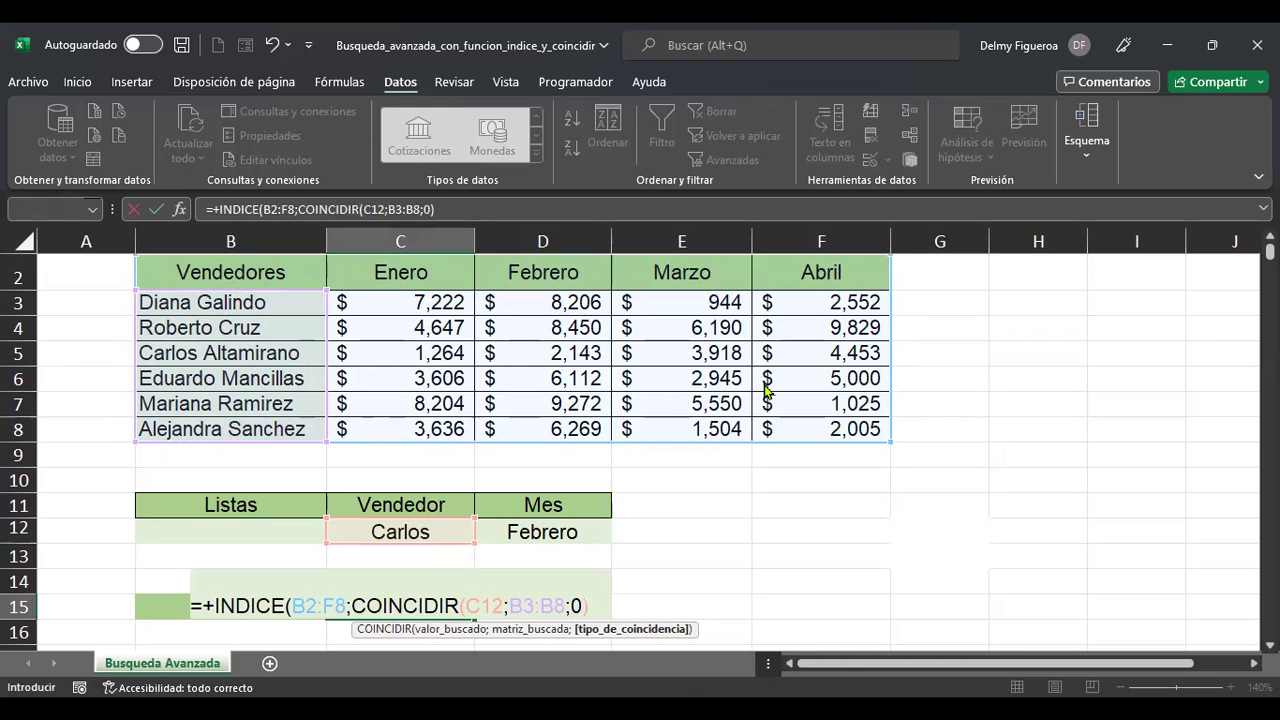
{"action": "key", "text": "Return"}
{"action": "key", "text": "Return"}
Examine the INDICE matrix and the COINCIDIR lookup value in the C15 formula
{"action": "key", "text": "F2"}
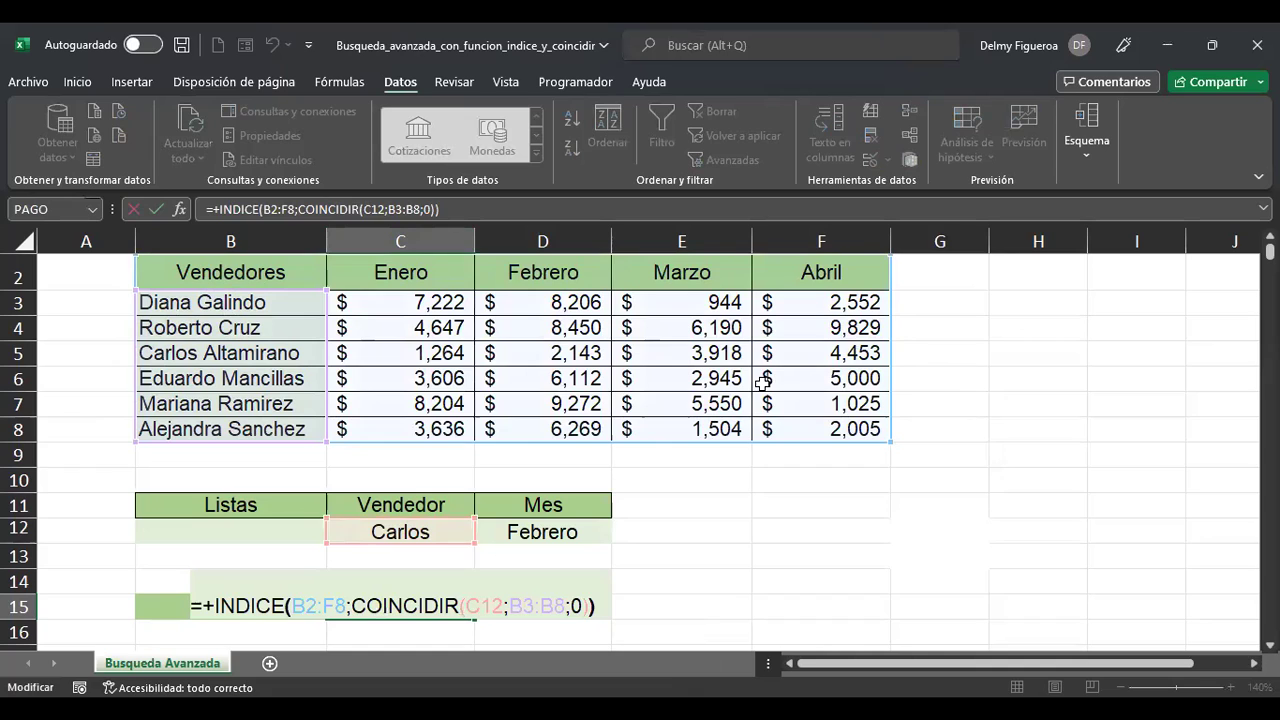
{"action": "key", "text": "Left"}
{"action": "key", "text": "Left"}
{"action": "key", "text": "Left"}
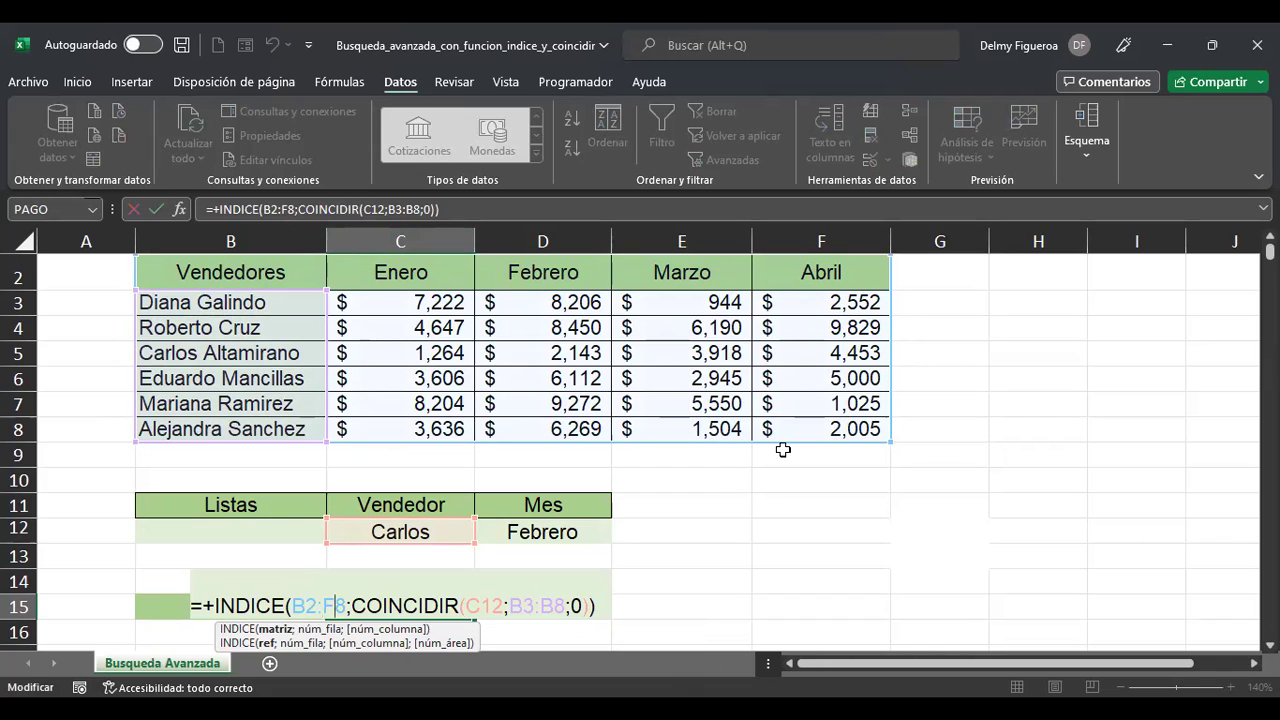
{"action": "key", "text": "Right"}
{"action": "key", "text": "Right"}
{"action": "key", "text": "Right"}
{"action": "key", "text": "Right"}
{"action": "key", "text": "Right"}
{"action": "key", "text": "Right"}
{"action": "key", "text": "Right"}
{"action": "key", "text": "Right"}
{"action": "key", "text": "Right"}
{"action": "key", "text": "Right"}
{"action": "key", "text": "Right"}
{"action": "key", "text": "Right"}
{"action": "key", "text": "Right"}
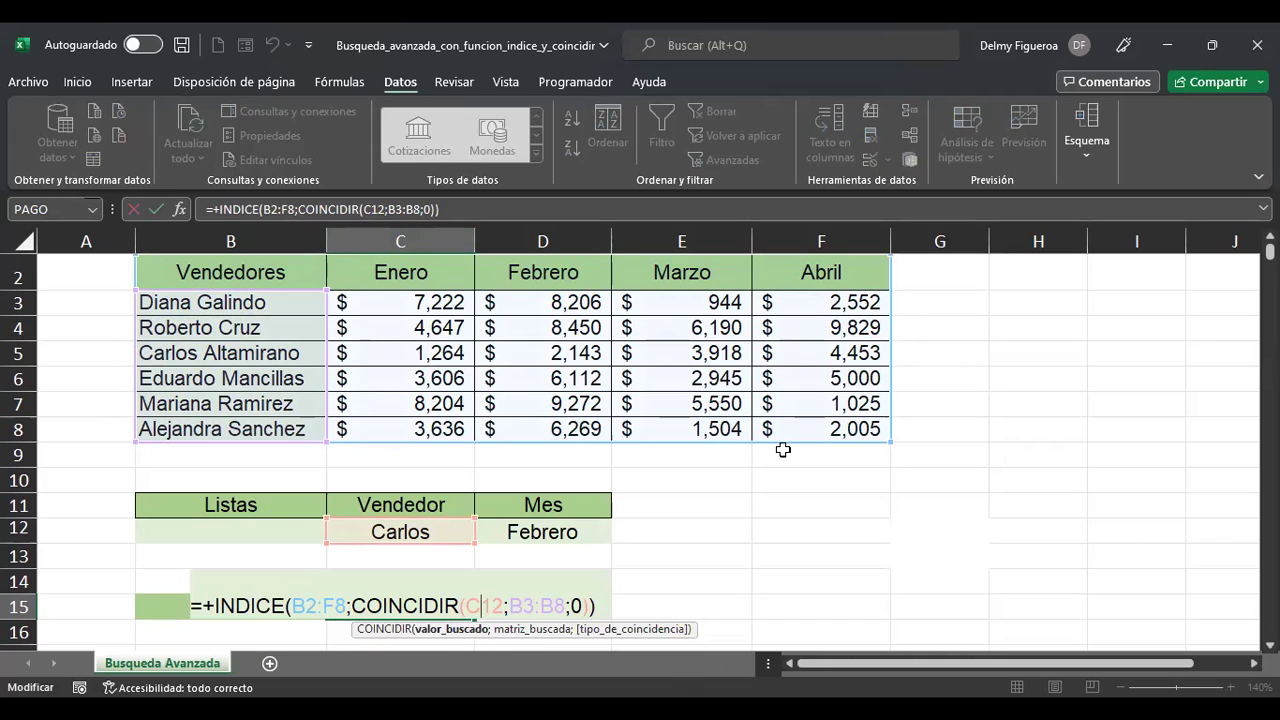
Leave the formula unchanged and check the seller drop-down list in Vendedor cell C12
{"action": "key", "text": "Return"}
{"action": "key", "text": "Up"}
{"action": "key", "text": "Up"}
{"action": "key", "text": "Up"}
{"action": "key", "text": "Up"}
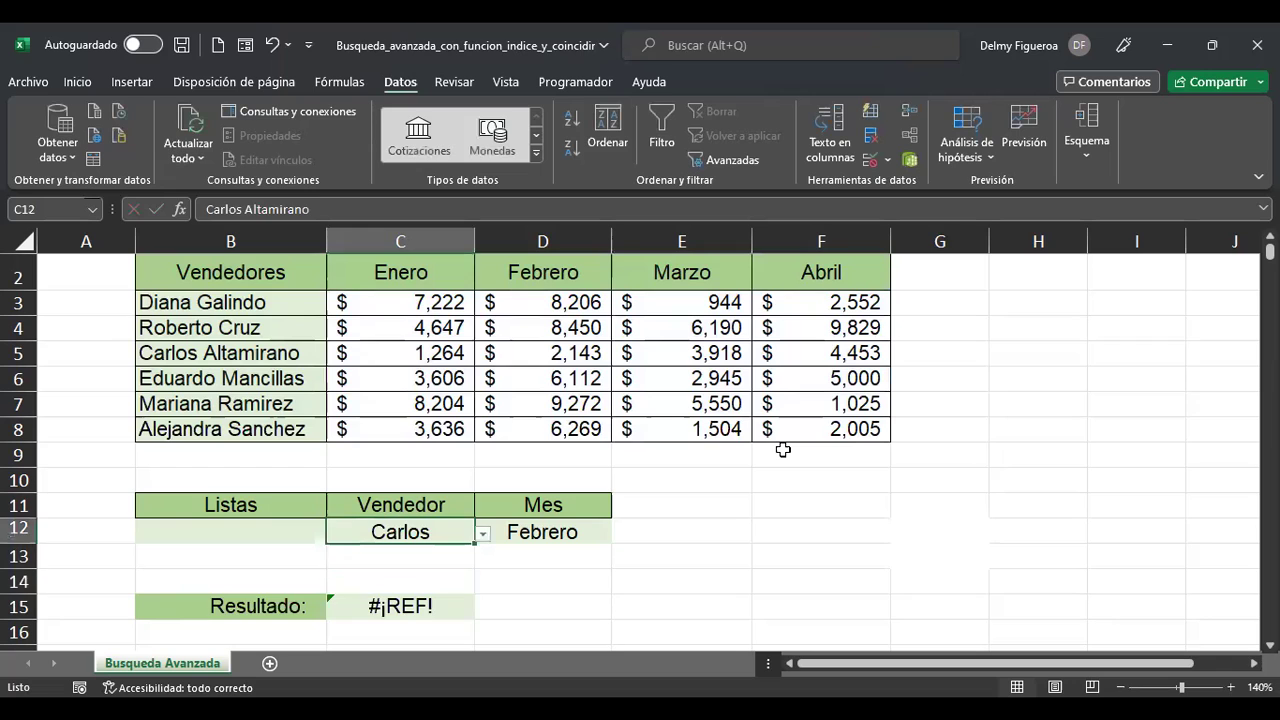
{"action": "left_click", "coordinate": [484, 535]}
{"action": "left_click", "coordinate": [484, 540]}
Add a second COINCIDIR function as the column argument of C15's INDICE formula, looking up Mes cell D12
{"action": "left_click", "coordinate": [450, 598]}
{"action": "key", "text": "F2"}
{"action": "left_click", "coordinate": [481, 607]}
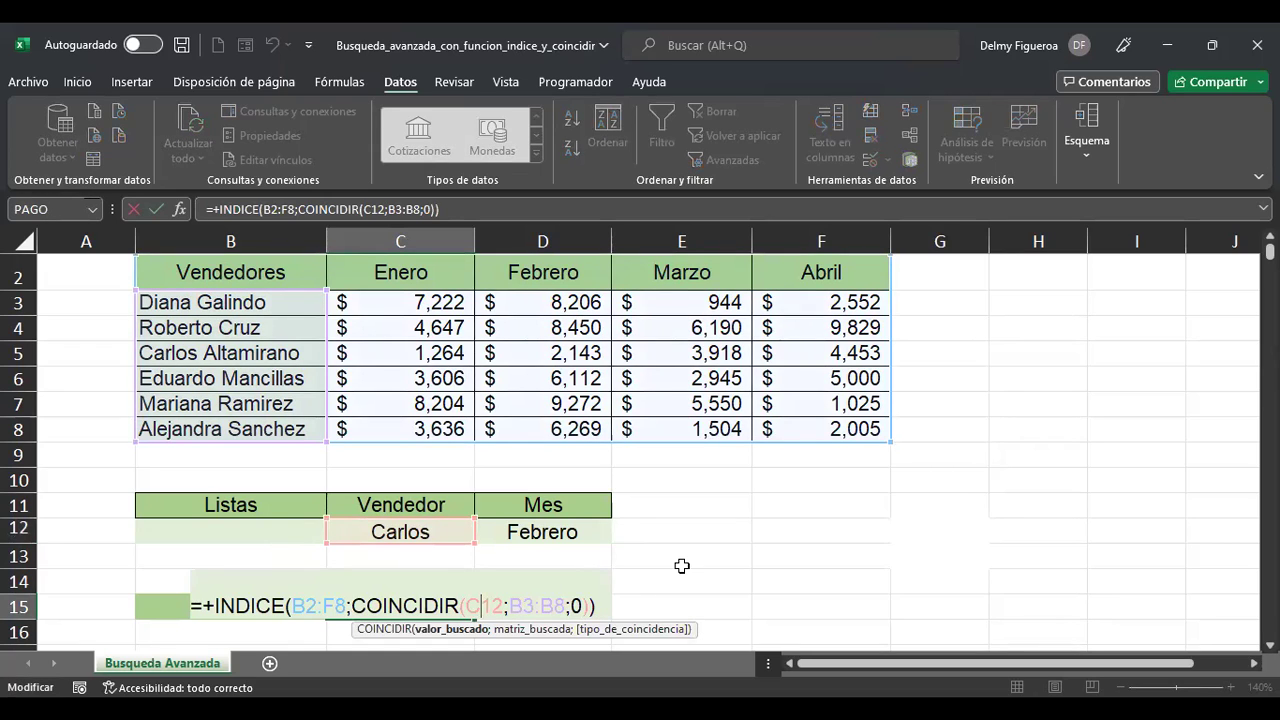
{"action": "key", "text": "Right"}
{"action": "key", "text": "Right"}
{"action": "key", "text": "Right"}
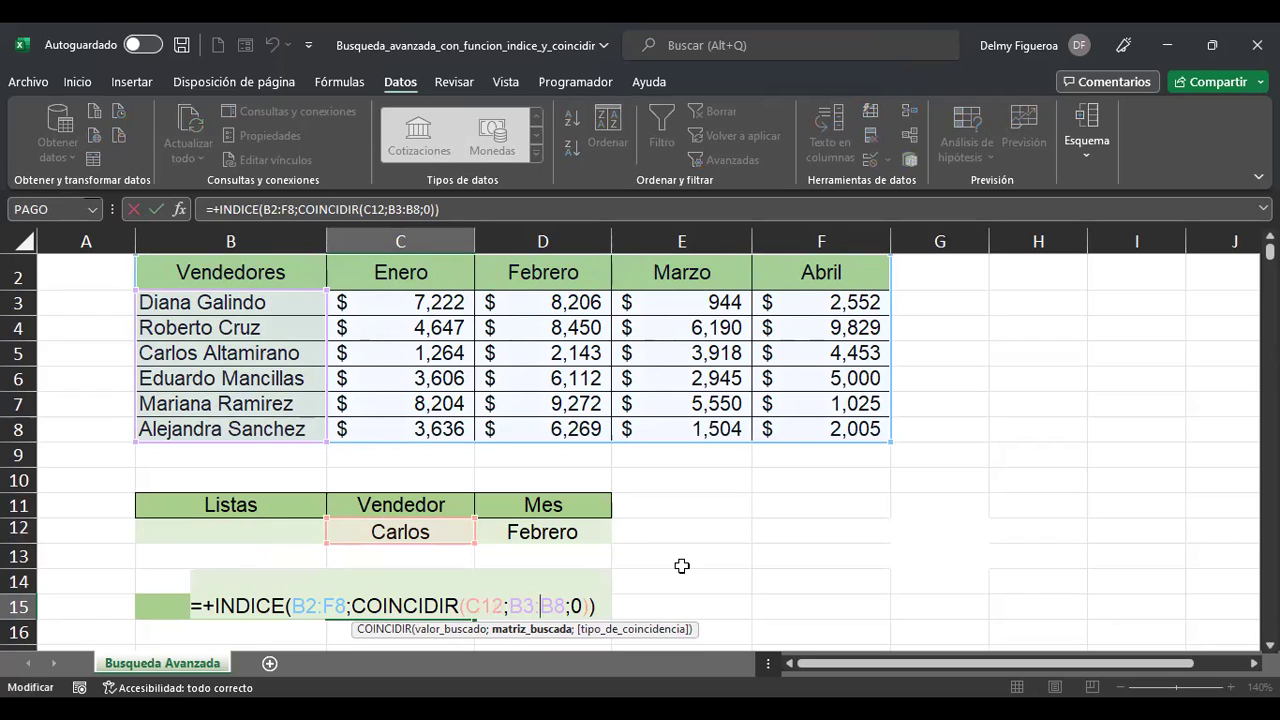
{"action": "key", "text": "Right"}
{"action": "key", "text": "Right"}
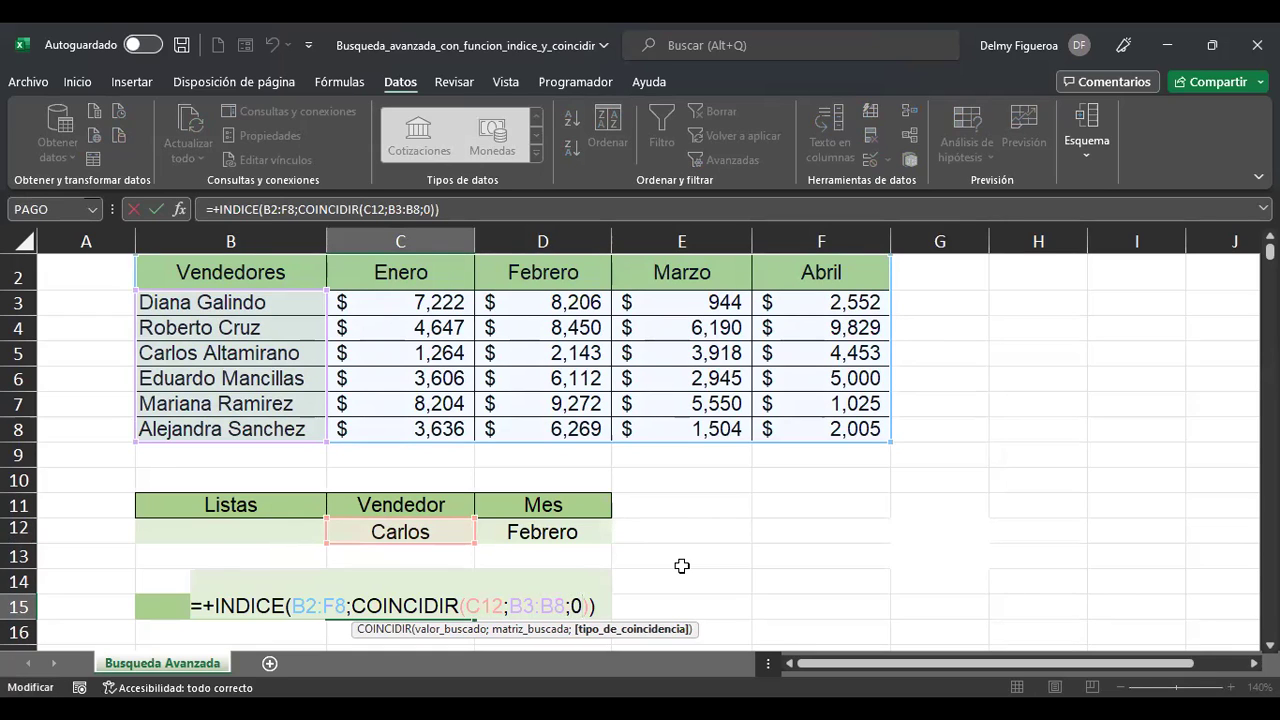
{"action": "key", "text": "Right"}
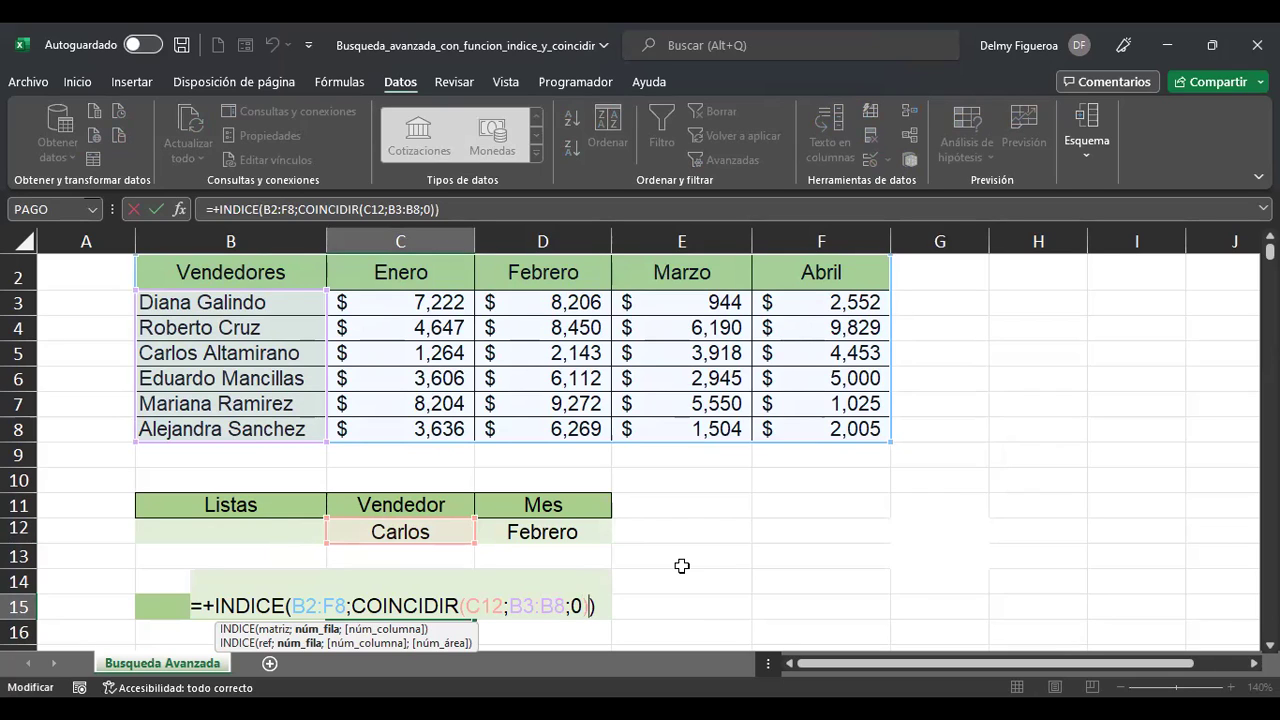
{"action": "type", "text": ";"}
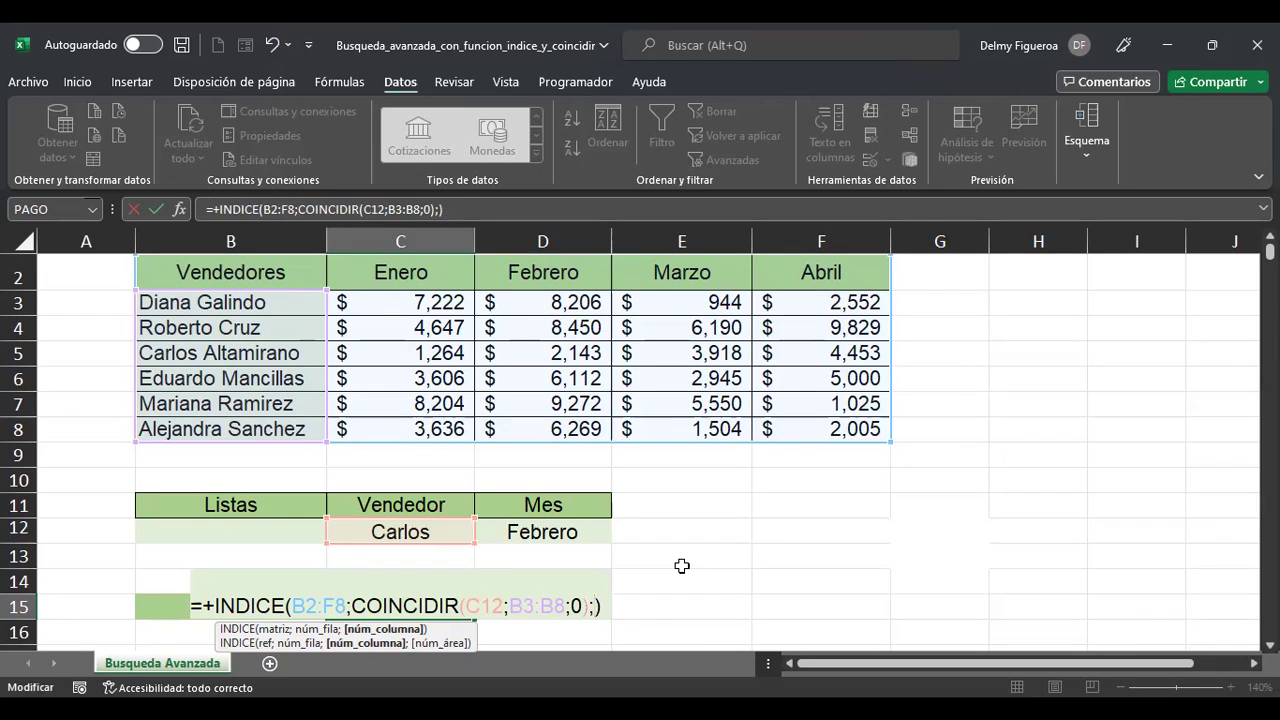
{"action": "type", "text": "coin"}
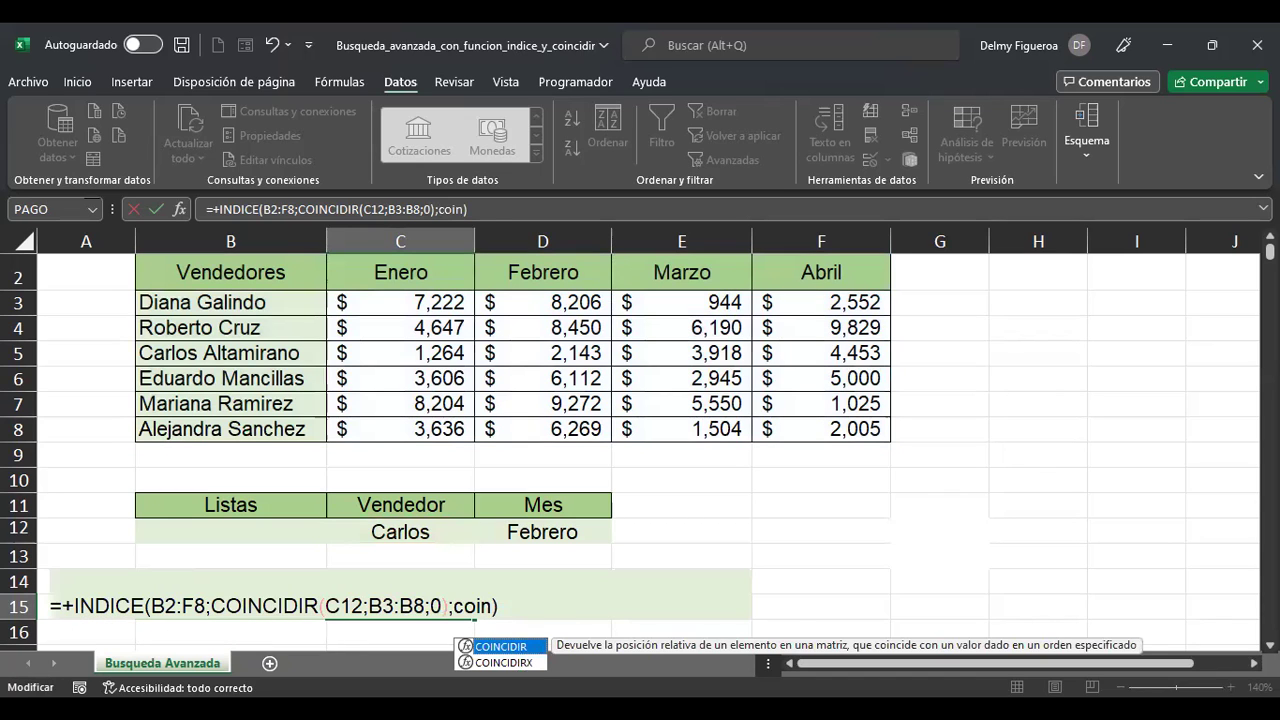
{"action": "double_click", "coordinate": [527, 645]}
{"action": "left_click", "coordinate": [557, 531]}
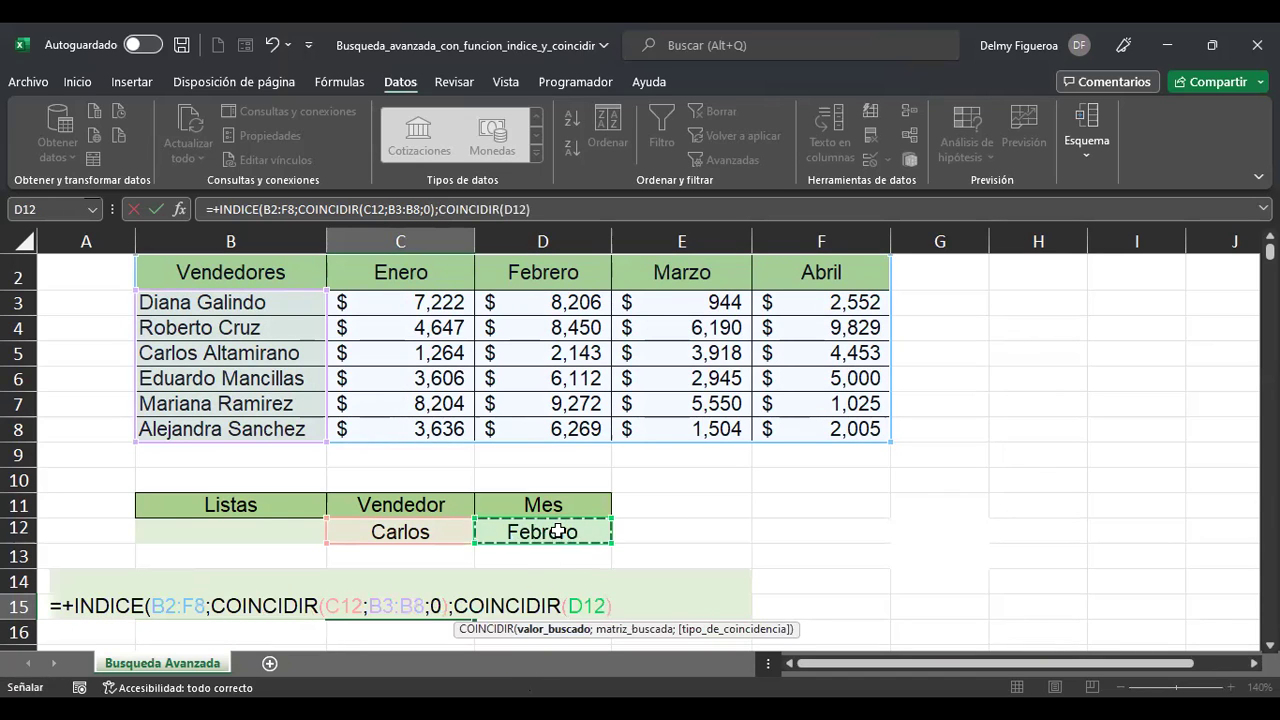
Complete the second COINCIDIR with header range B2:F2 and exact match type 0, and accept the formula
{"action": "type", "text": ";"}
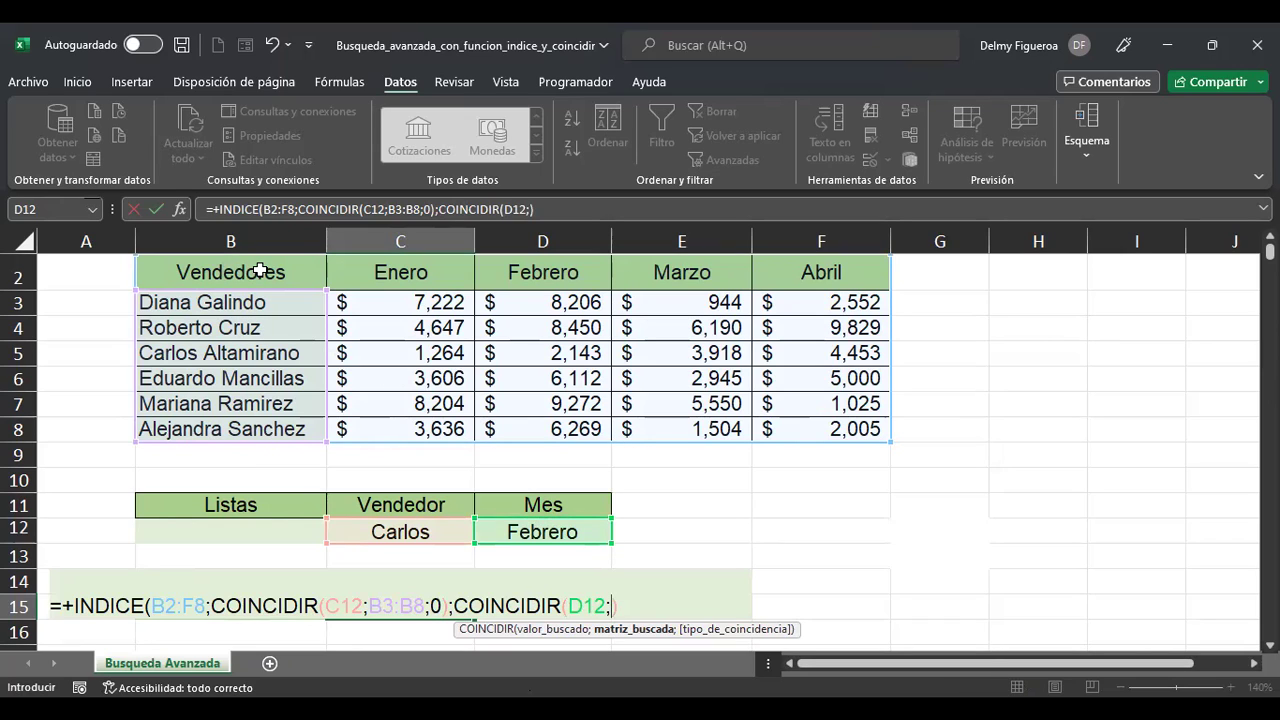
{"action": "left_click_drag", "start_coordinate": [259, 270], "coordinate": [802, 270]}
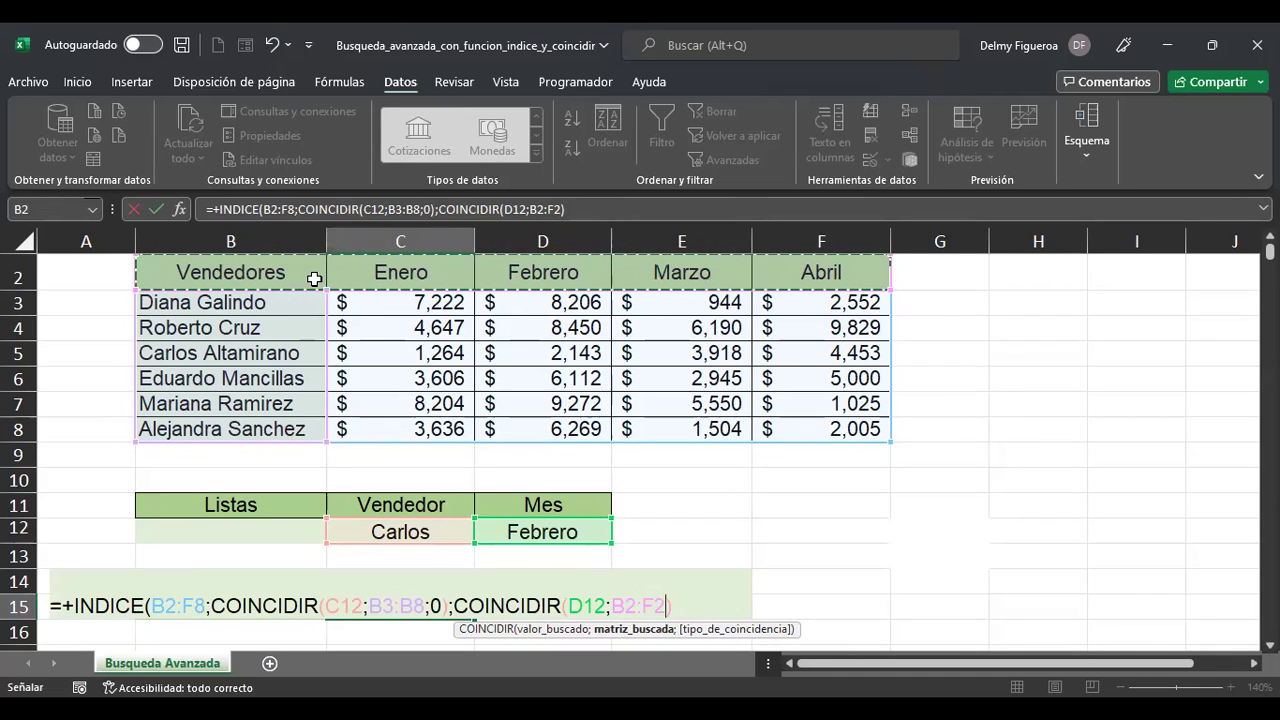
{"action": "type", "text": ";"}
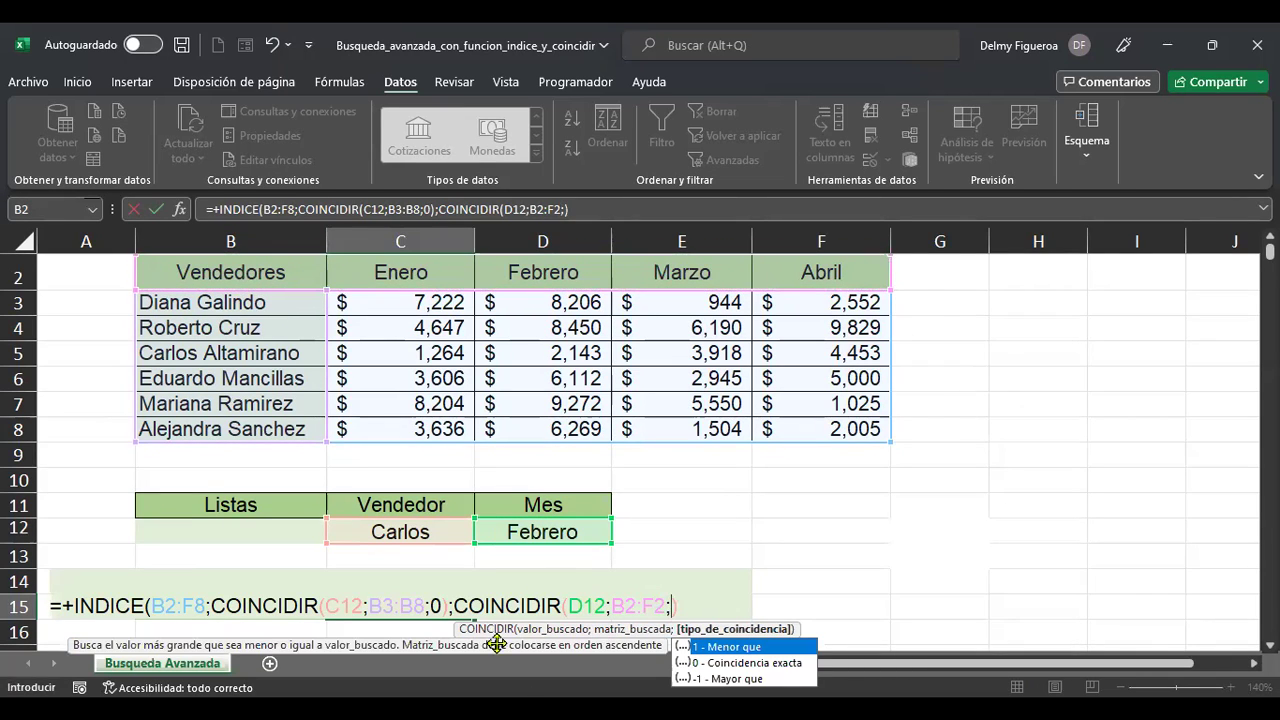
{"action": "double_click", "coordinate": [790, 663]}
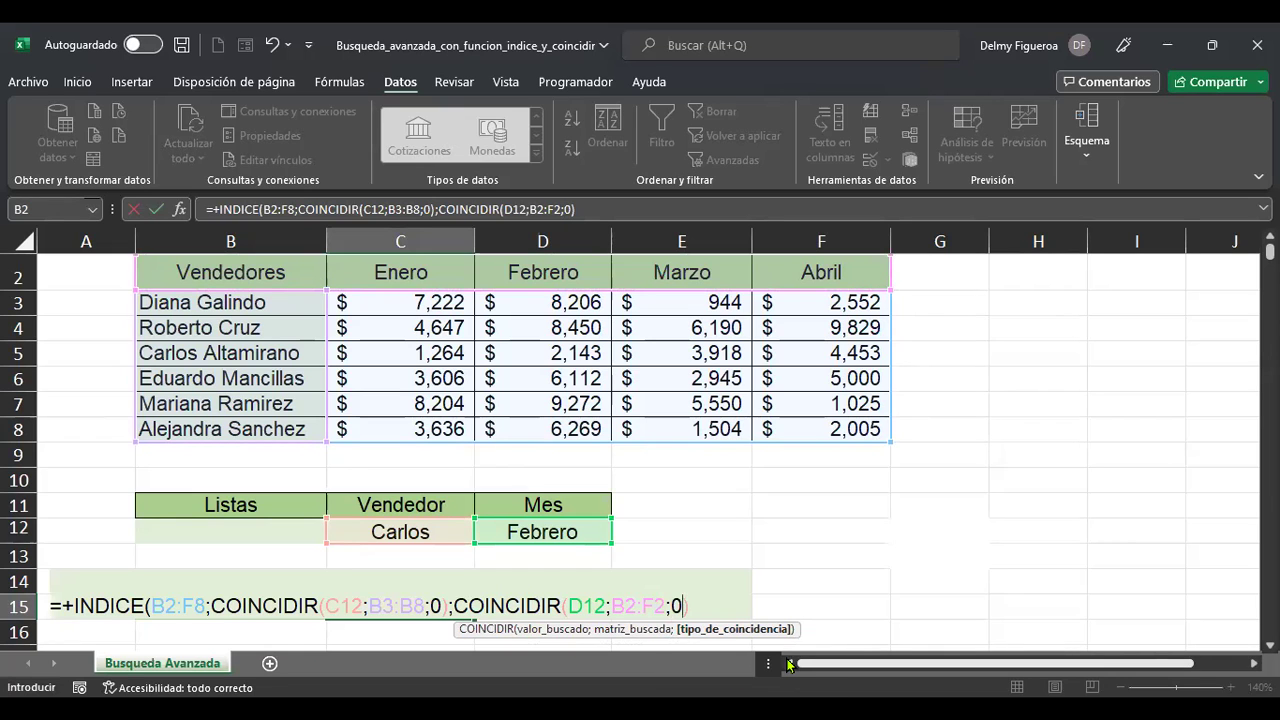
{"action": "key", "text": "Return"}
{"action": "key", "text": "Return"}
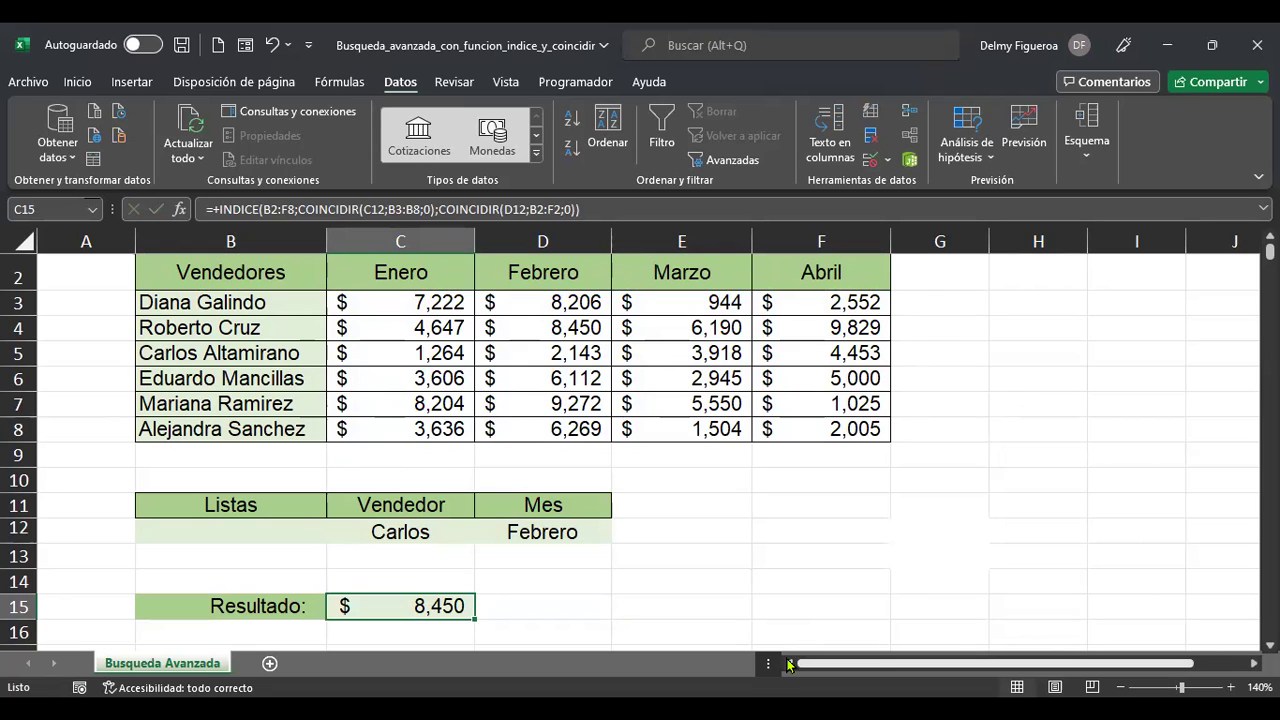
Change the first COINCIDIR's lookup range in C15's formula to B2:B8 and accept it
{"action": "key", "text": "F2"}
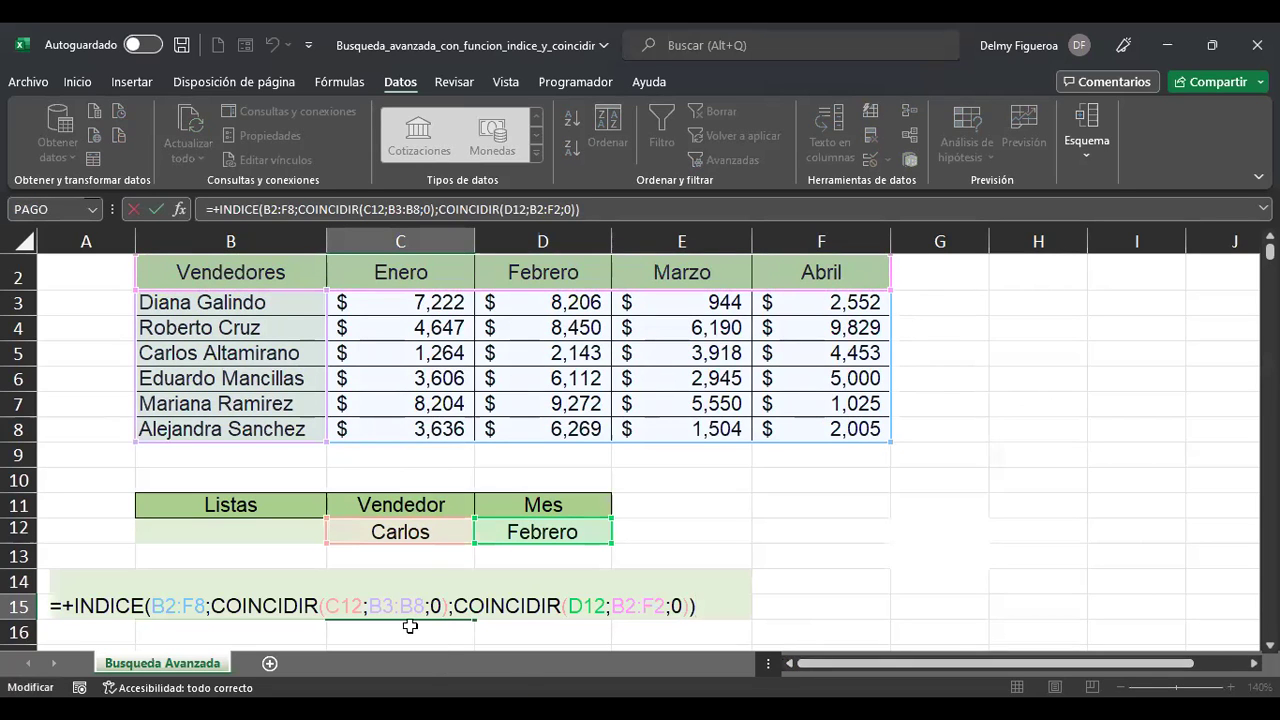
{"action": "left_click", "coordinate": [382, 605]}
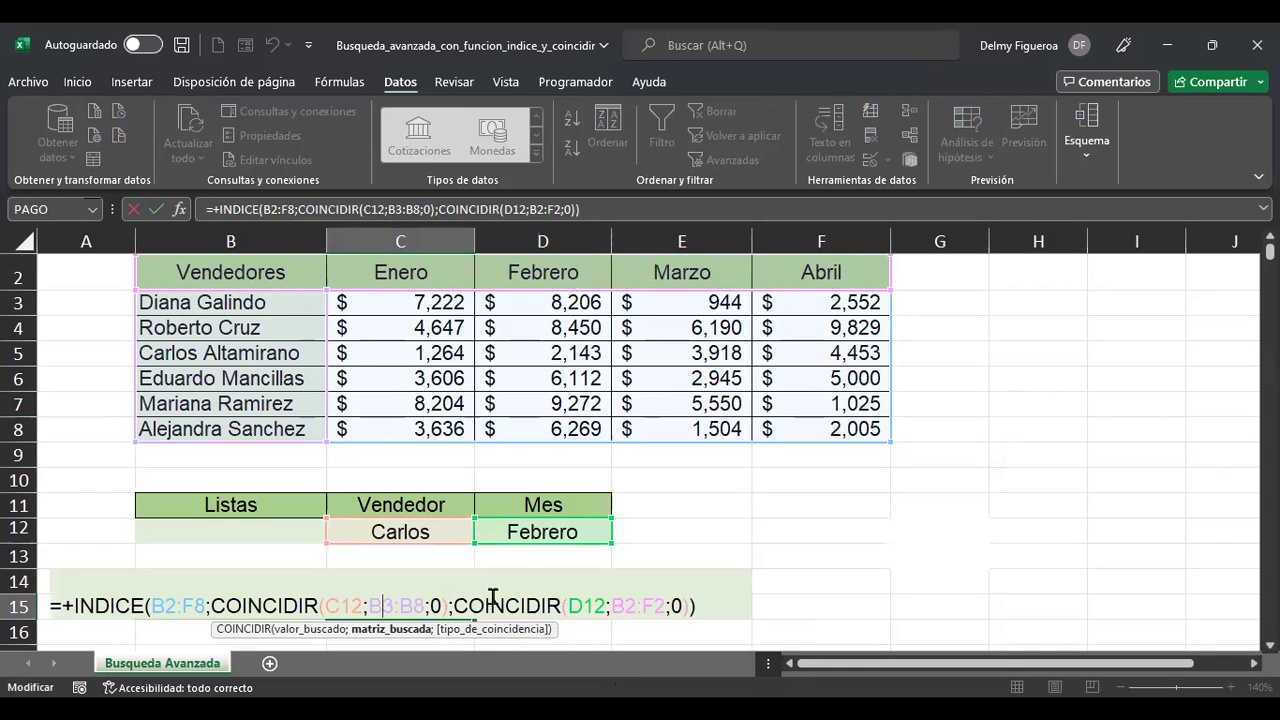
{"action": "key", "text": "Delete"}
{"action": "type", "text": "2"}
{"action": "key", "text": "ctrl+Return"}
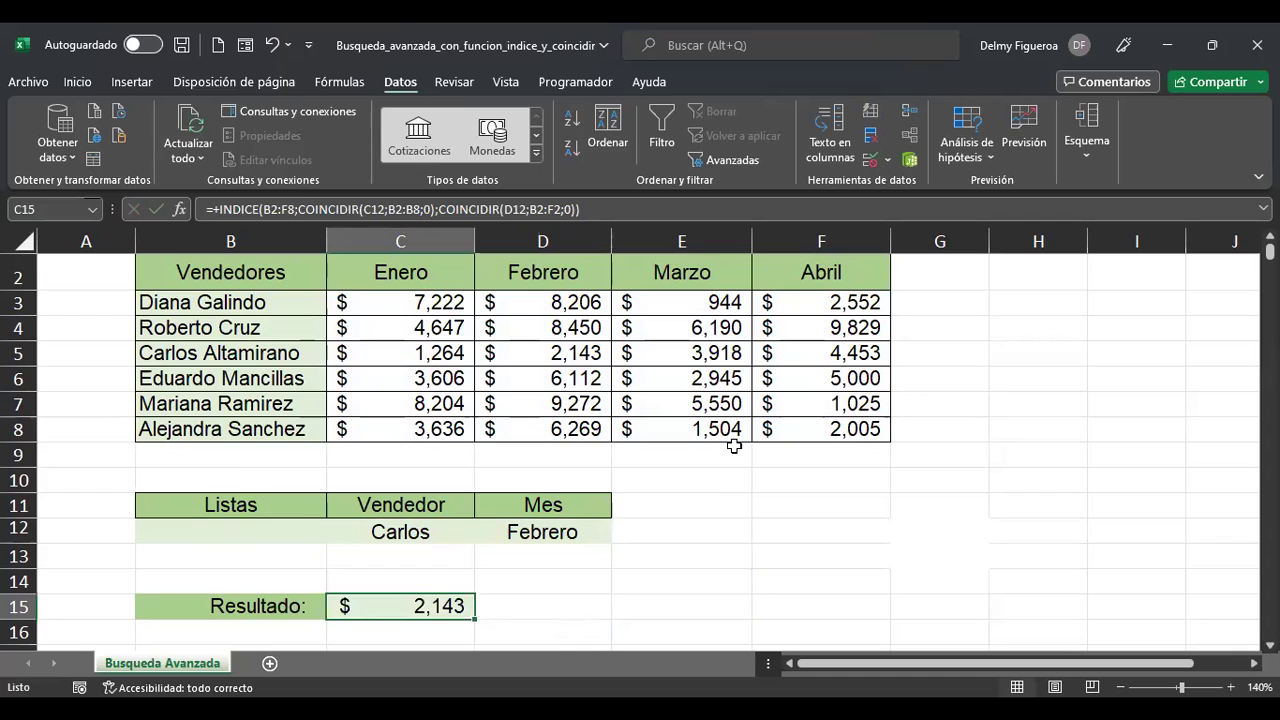
Test the search by choosing the seller from row 7 in Vendedor cell C12 and Marzo in Mes cell D12
{"action": "left_click", "coordinate": [425, 528]}
{"action": "left_click", "coordinate": [484, 538]}
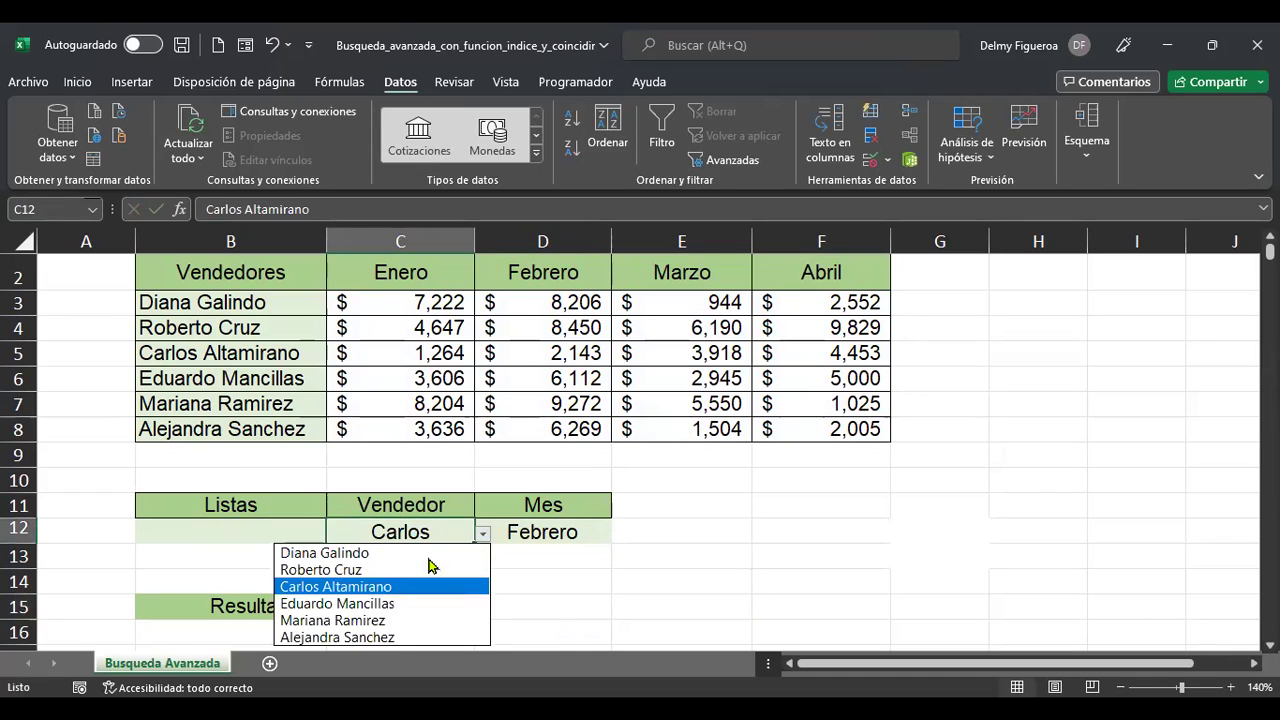
{"action": "left_click", "coordinate": [391, 621]}
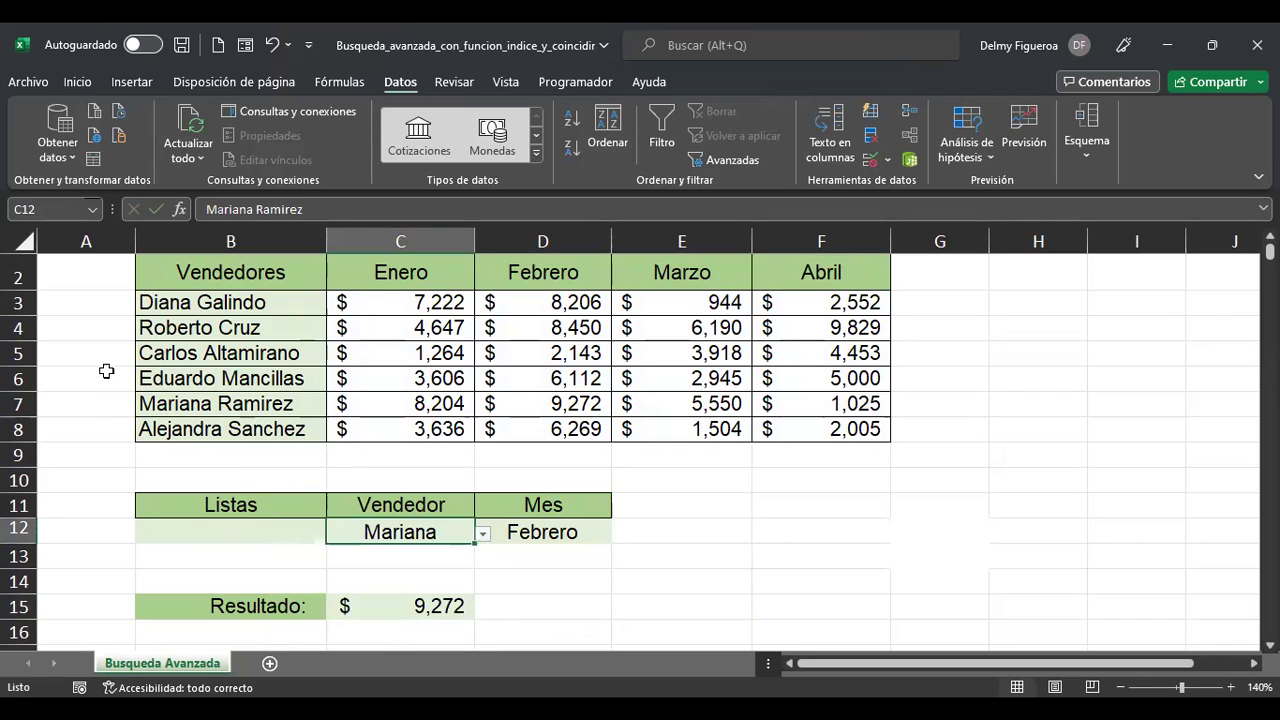
{"action": "left_click", "coordinate": [38, 398]}
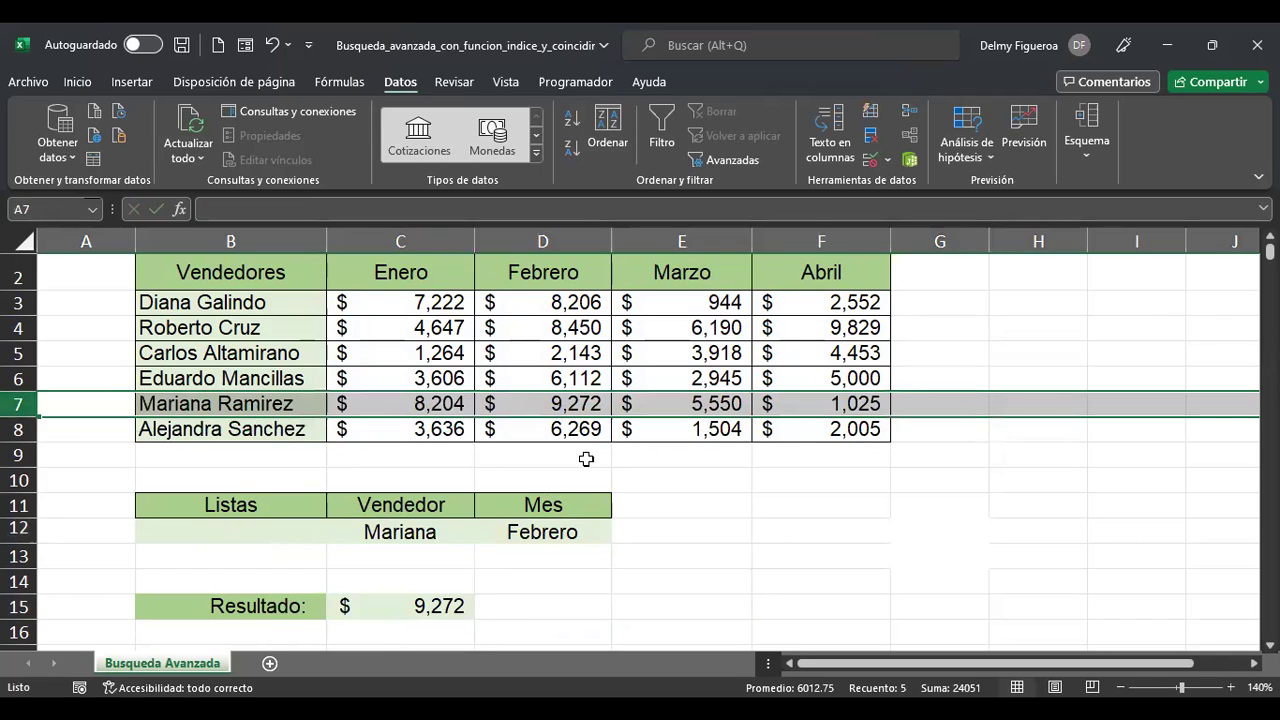
{"action": "left_click", "coordinate": [540, 531]}
{"action": "left_click", "coordinate": [620, 535]}
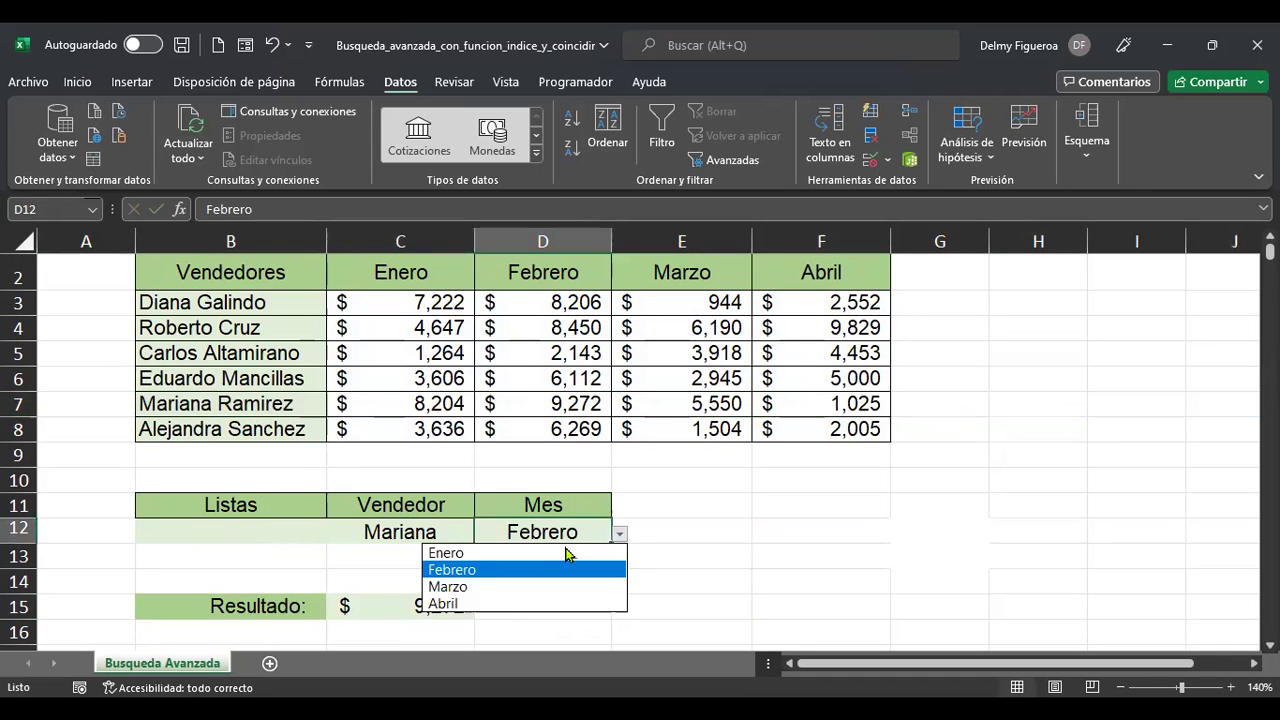
{"action": "left_click", "coordinate": [510, 588]}
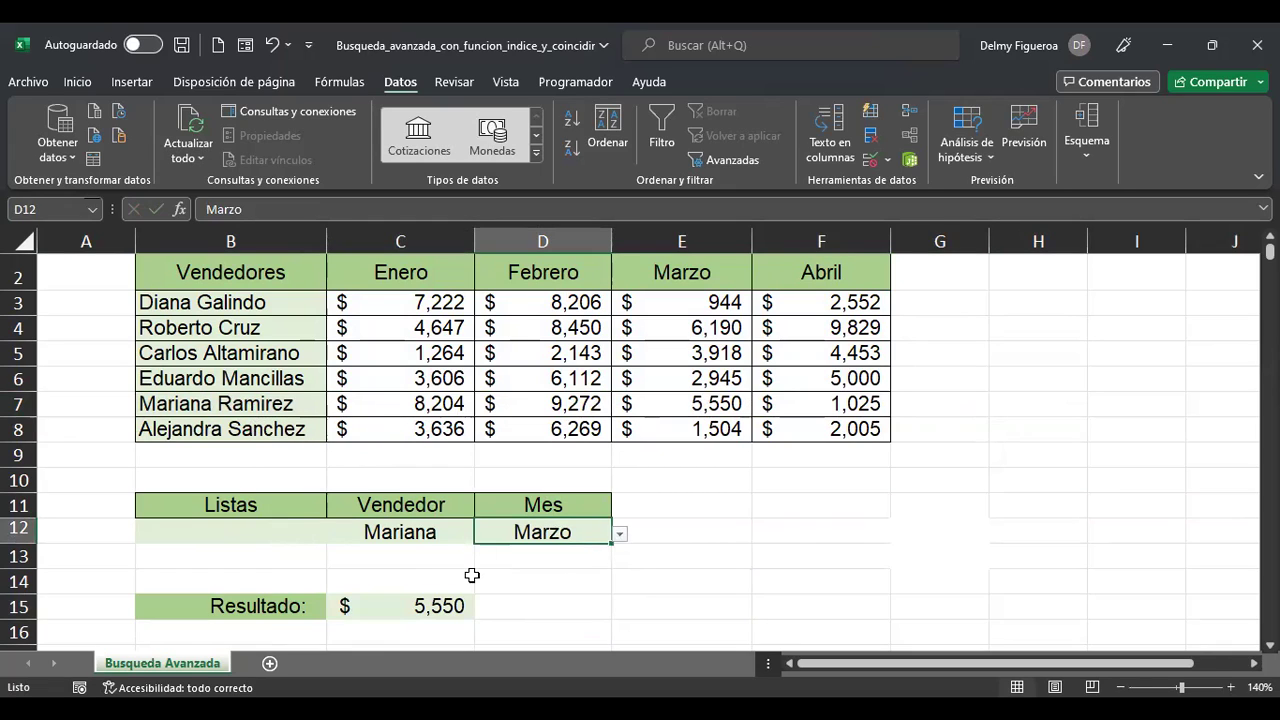
Review the arguments of C15's INDICE and COINCIDIR formula and leave it unchanged
{"action": "left_click", "coordinate": [430, 606]}
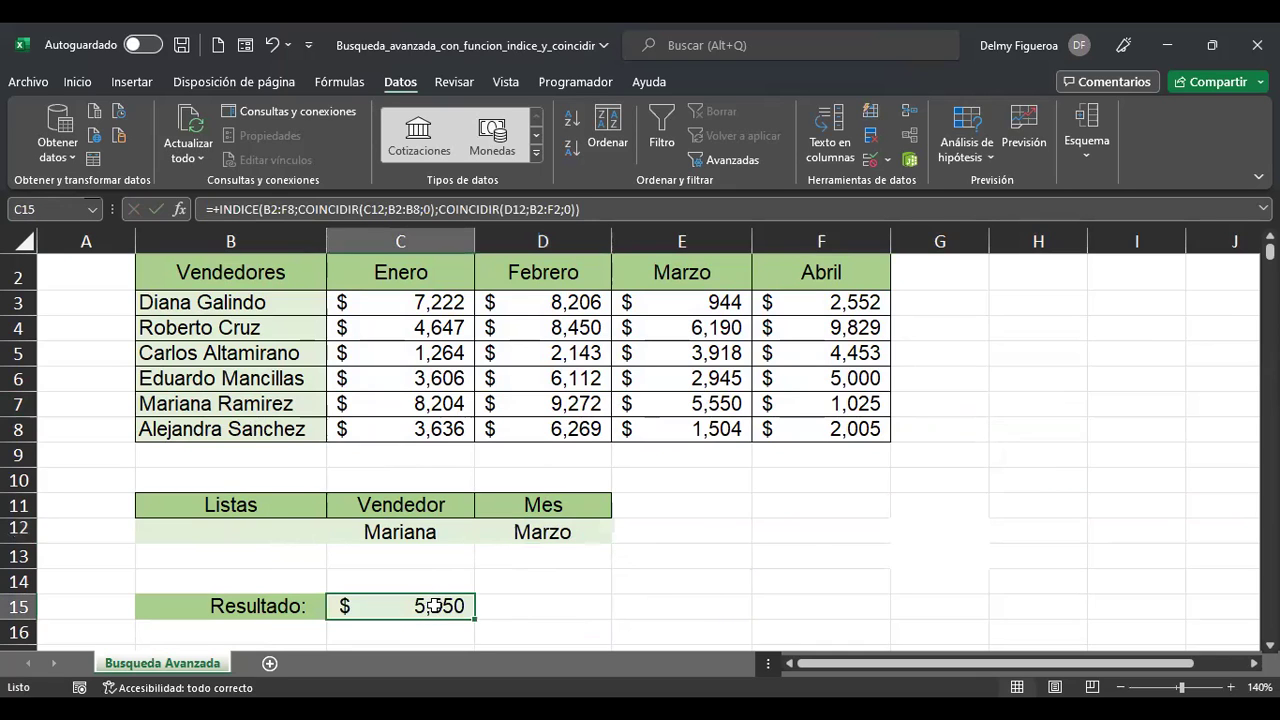
{"action": "key", "text": "F2"}
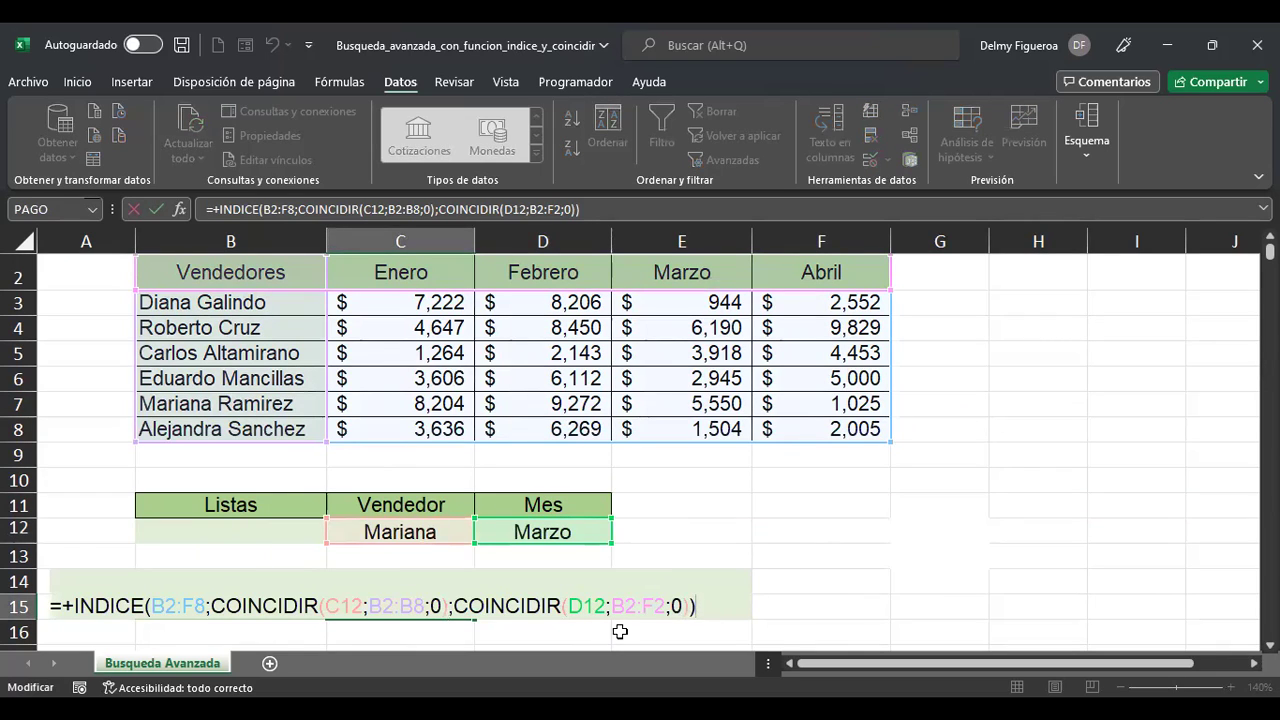
{"action": "left_click", "coordinate": [174, 606]}
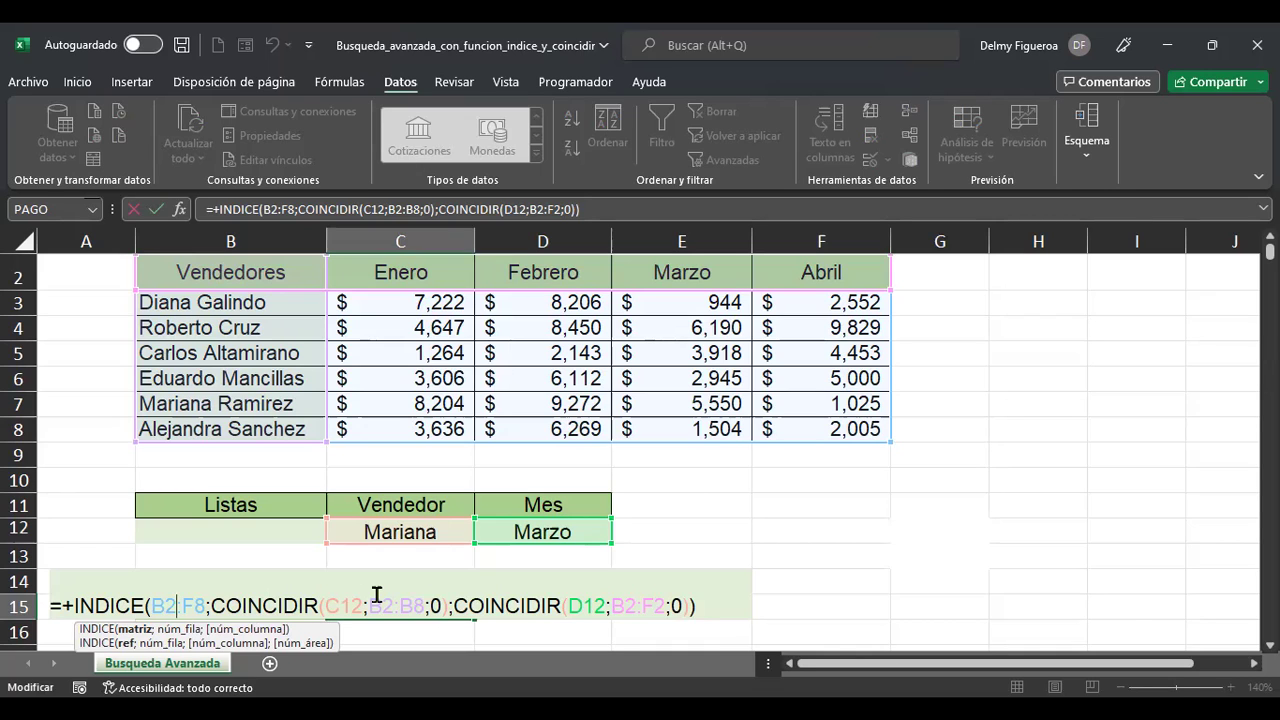
{"action": "key", "text": "Escape"}
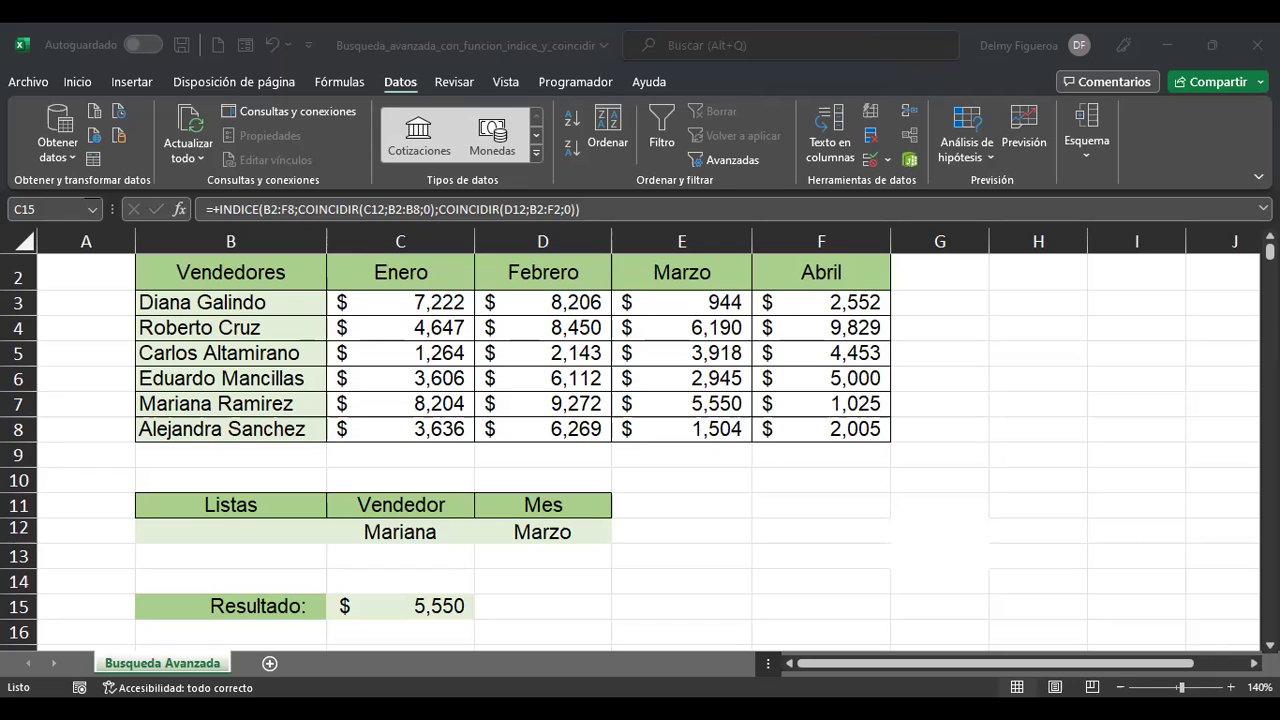
Add a new worksheet and set the font size of all its cells to 14
{"action": "left_click", "coordinate": [270, 664]}
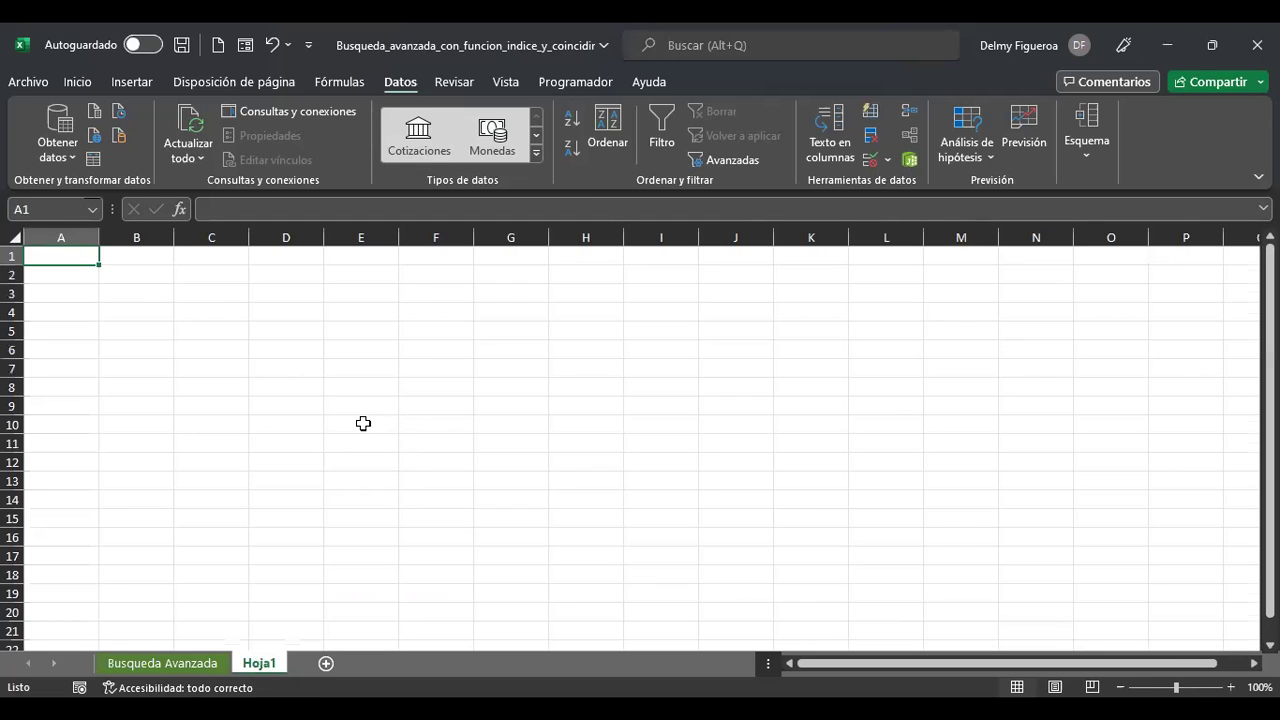
{"action": "scroll", "coordinate": [363, 423], "scroll_direction": "up", "scroll_amount": 2, "text": "ctrl"}
{"action": "left_click", "coordinate": [28, 244]}
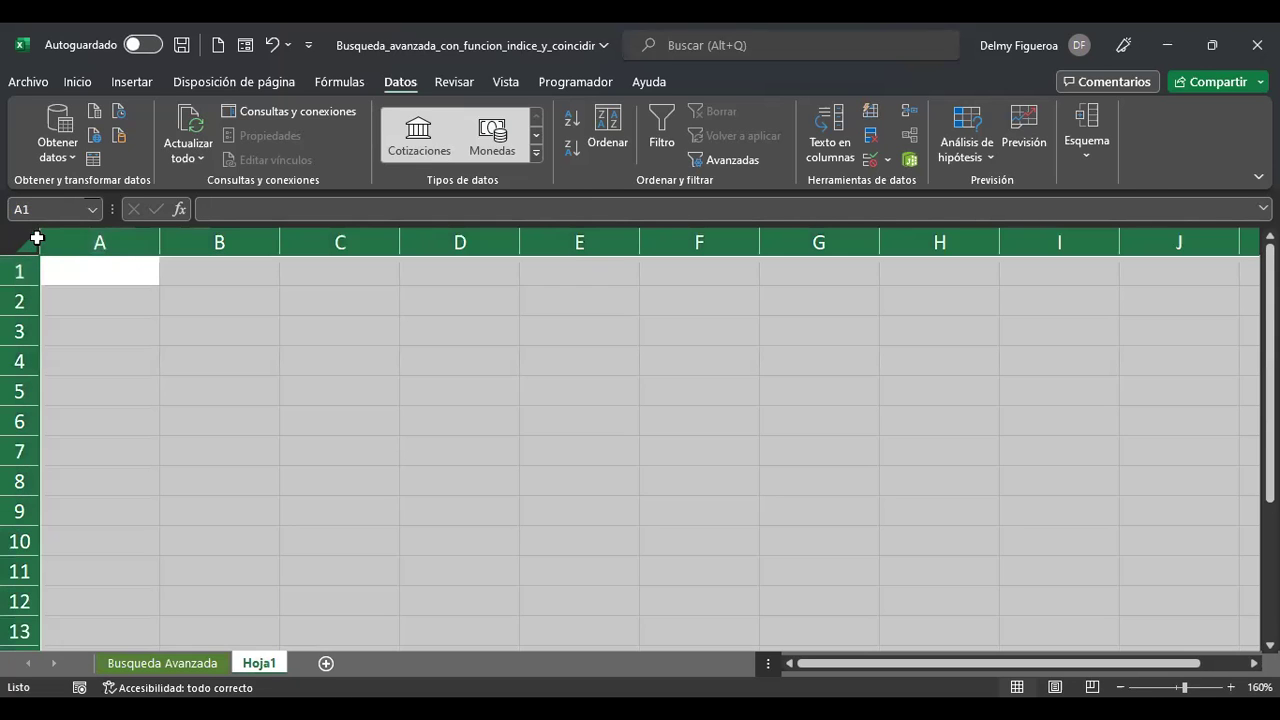
{"action": "left_click", "coordinate": [77, 82]}
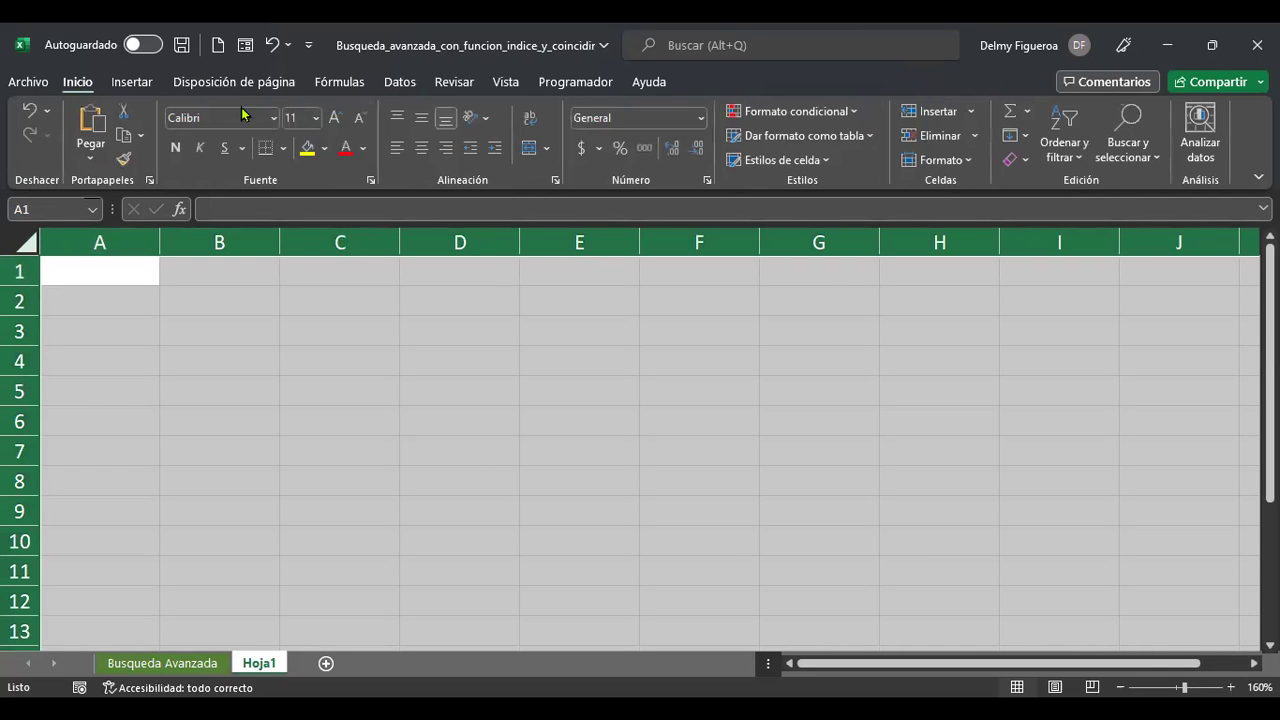
{"action": "left_click", "coordinate": [334, 118]}
{"action": "left_click", "coordinate": [334, 118]}
Enter the column headers Año, Zona and Trimestre in cells A1 to C1
{"action": "left_click", "coordinate": [95, 275]}
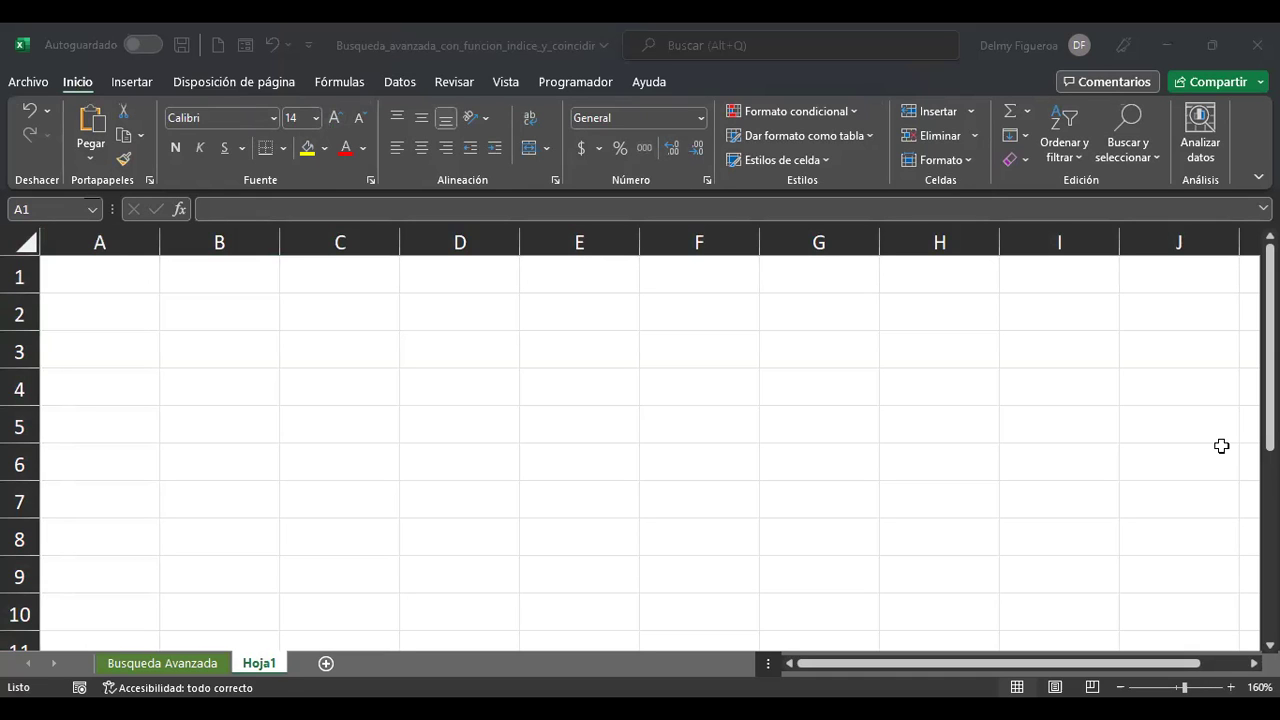
{"action": "type", "text": "Año"}
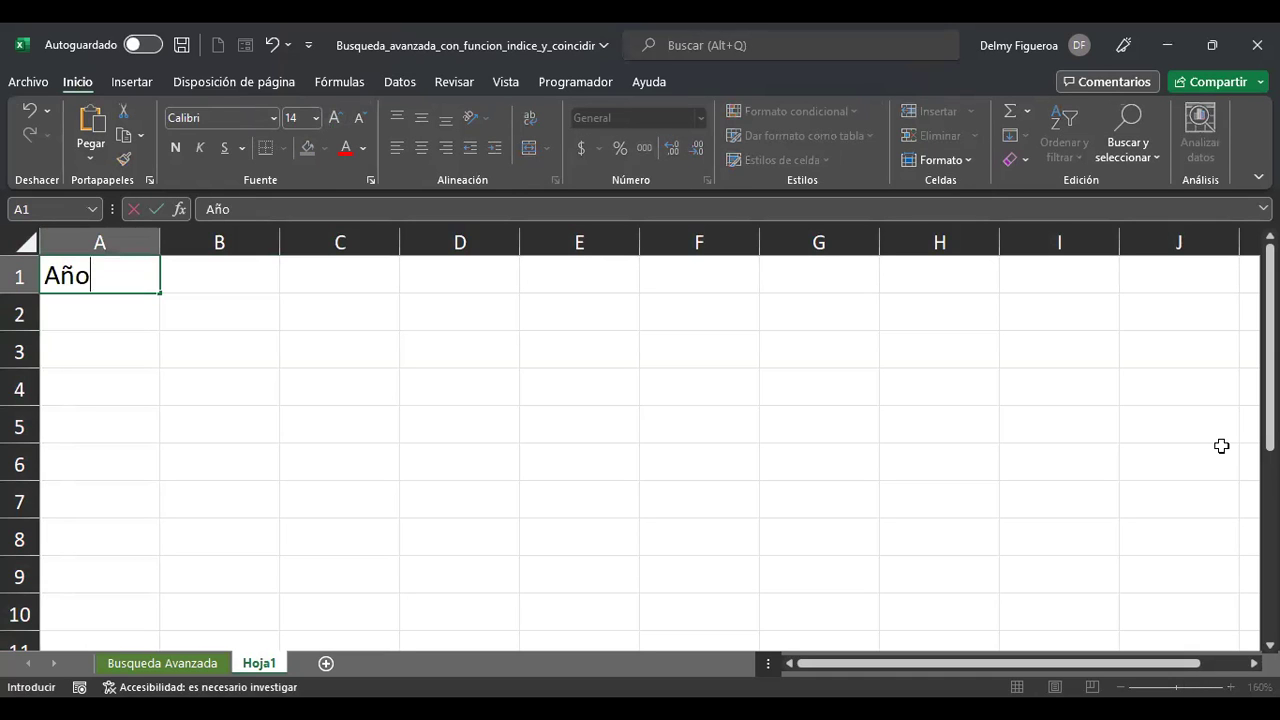
{"action": "key", "text": "Tab"}
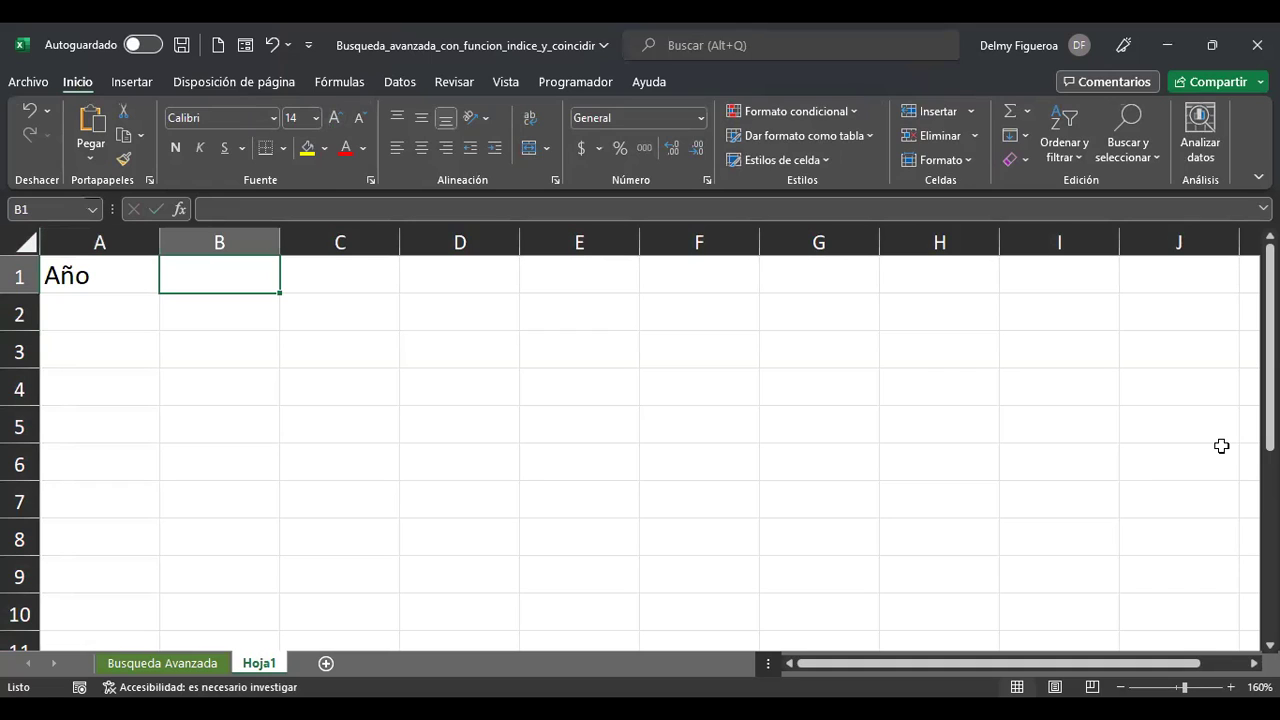
{"action": "type", "text": "Zona"}
{"action": "key", "text": "Return"}
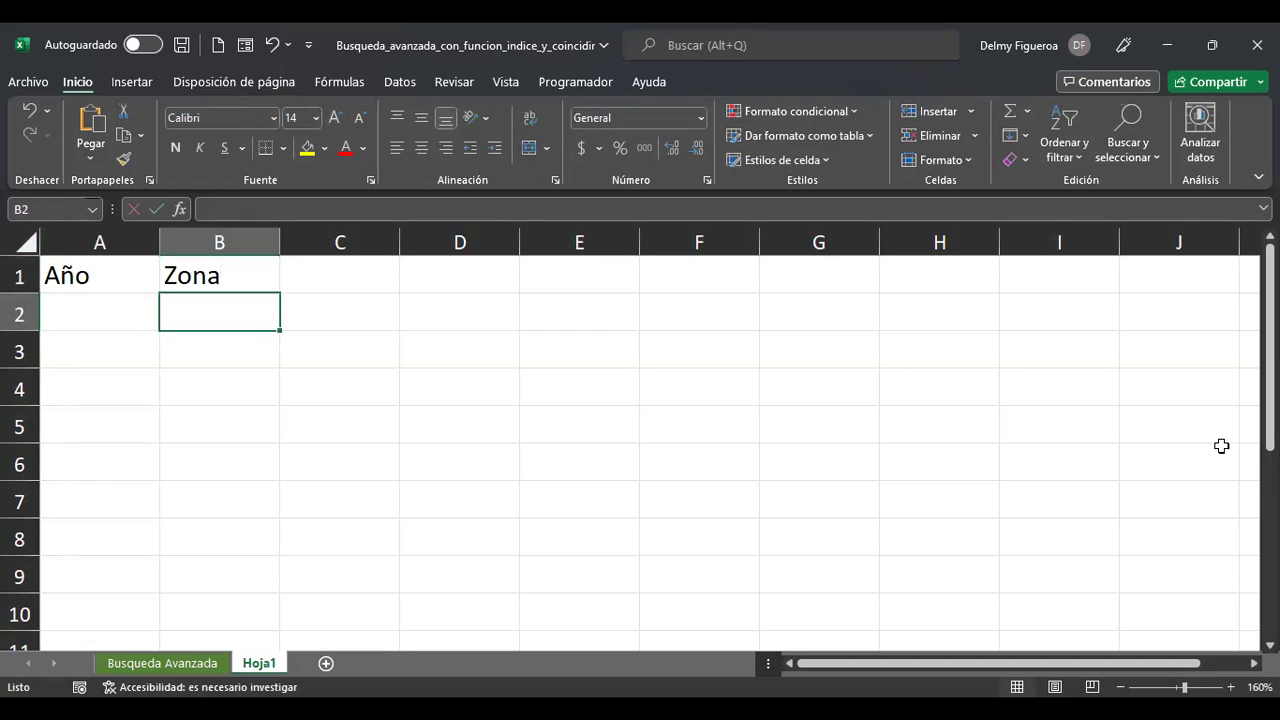
{"action": "key", "text": "Up"}
{"action": "key", "text": "Right"}
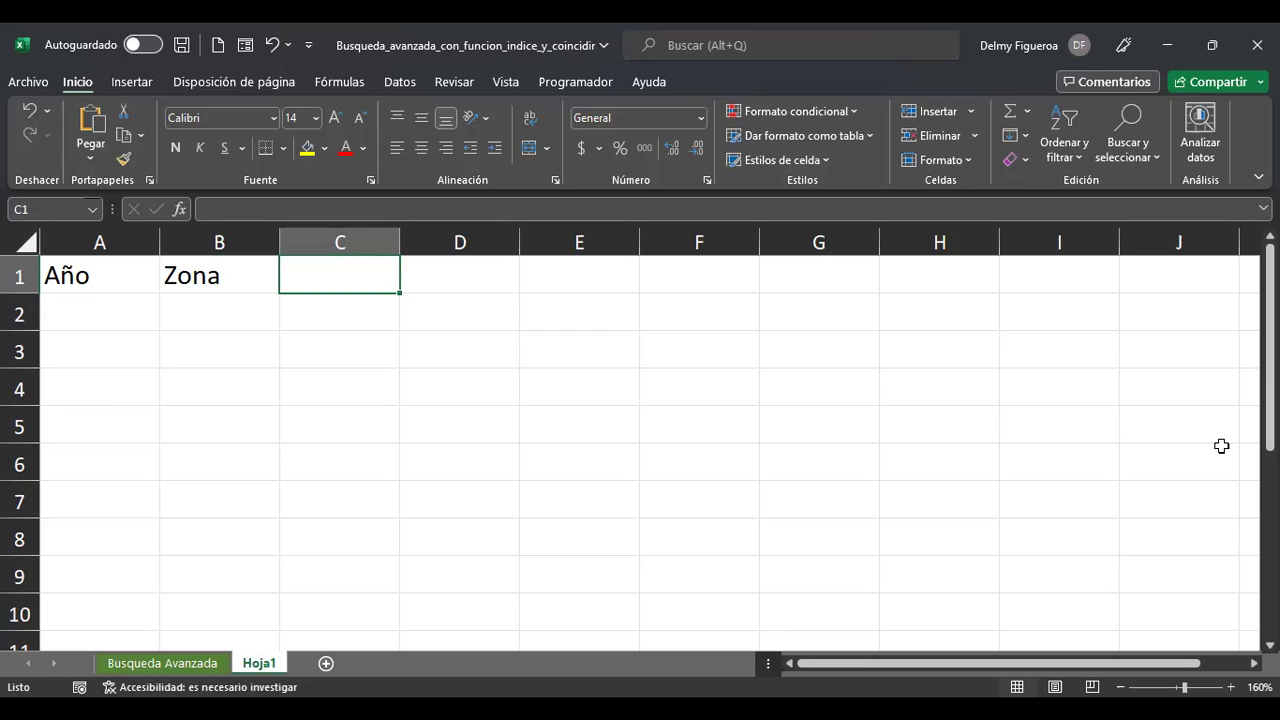
{"action": "type", "text": "Trimestre"}
{"action": "key", "text": "Return"}
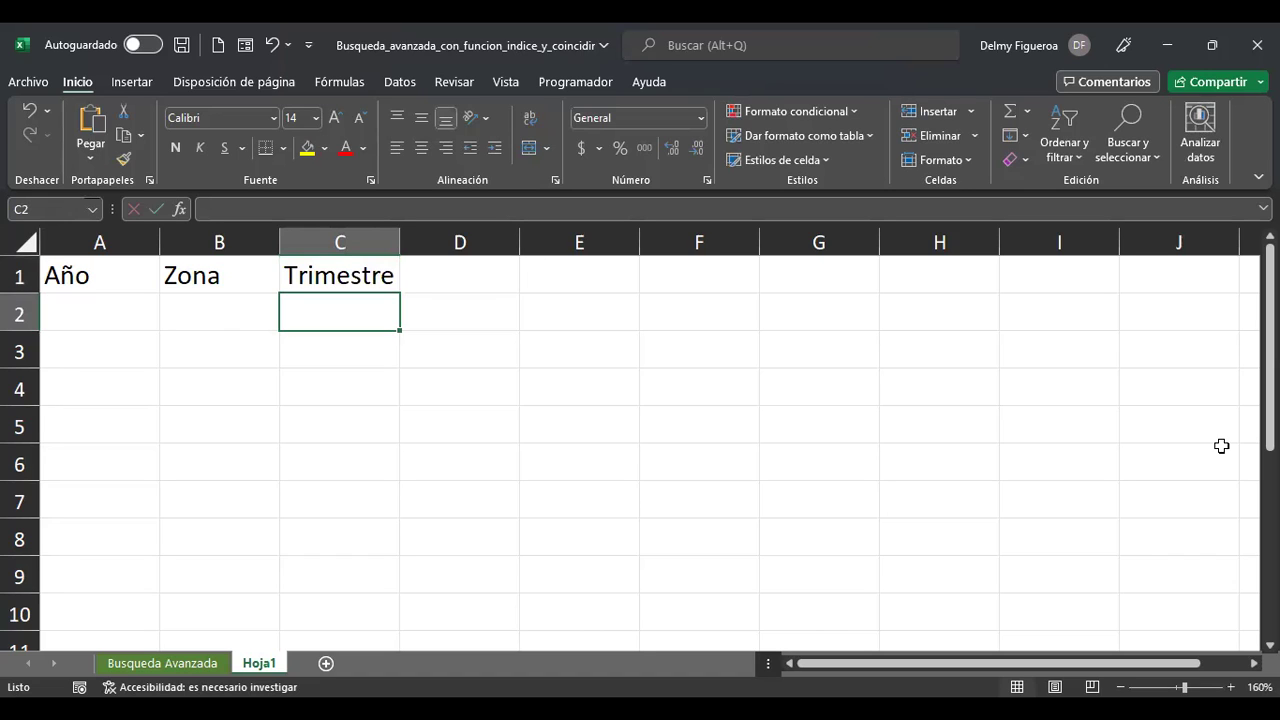
Add the headers Artículo and Ventas in D1 and E1, and slightly widen the Trimestre column
{"action": "key", "text": "Up"}
{"action": "key", "text": "Right"}
{"action": "type", "text": "Artículo"}
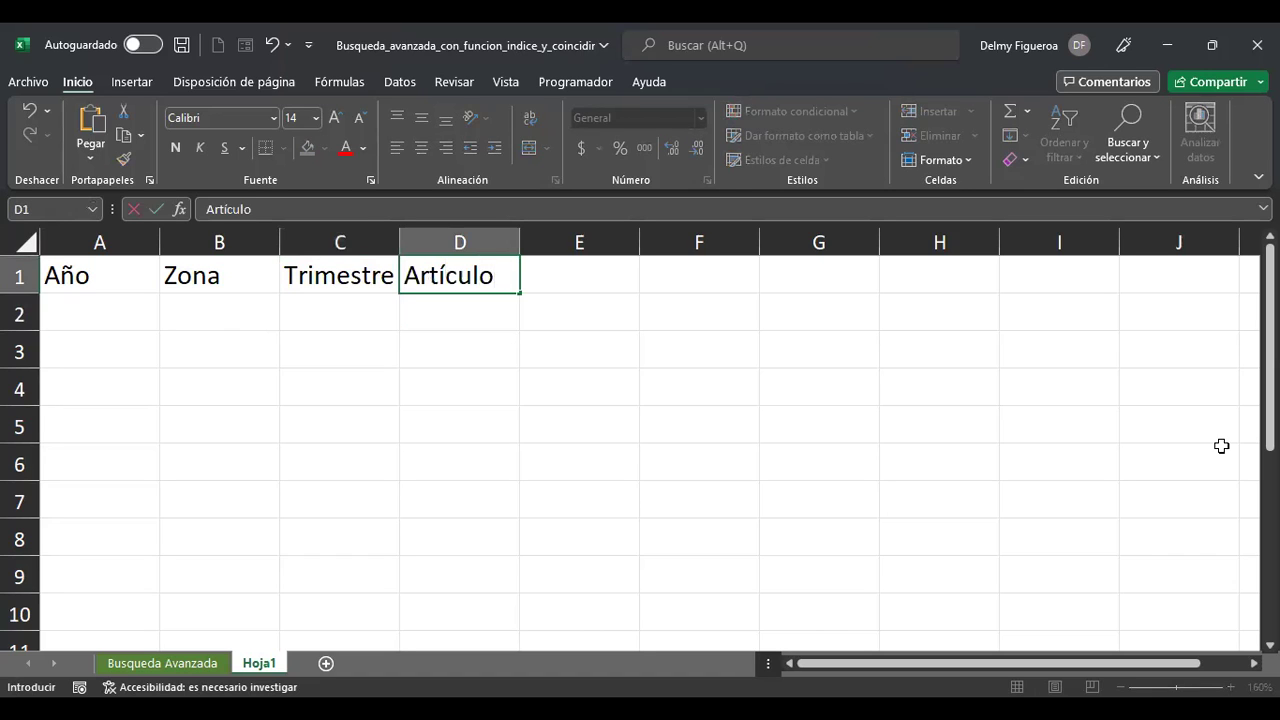
{"action": "key", "text": "Return"}
{"action": "key", "text": "Up"}
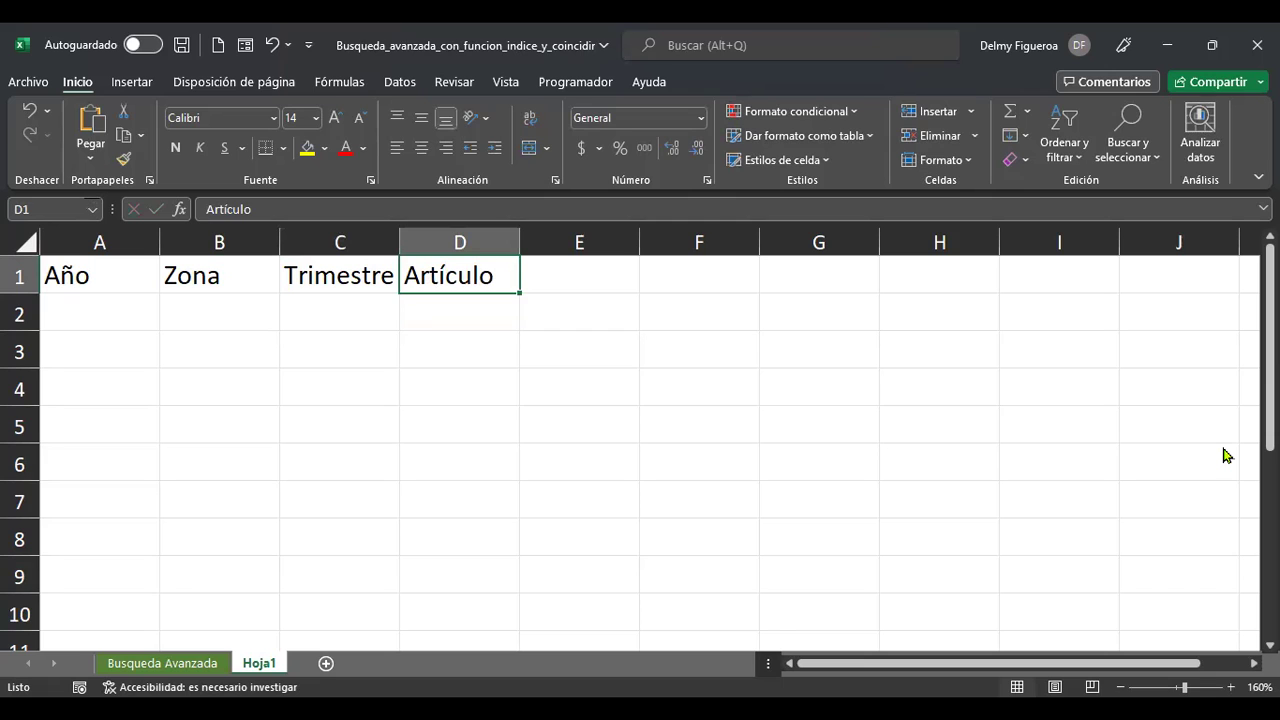
{"action": "key", "text": "Right"}
{"action": "type", "text": "Ventas"}
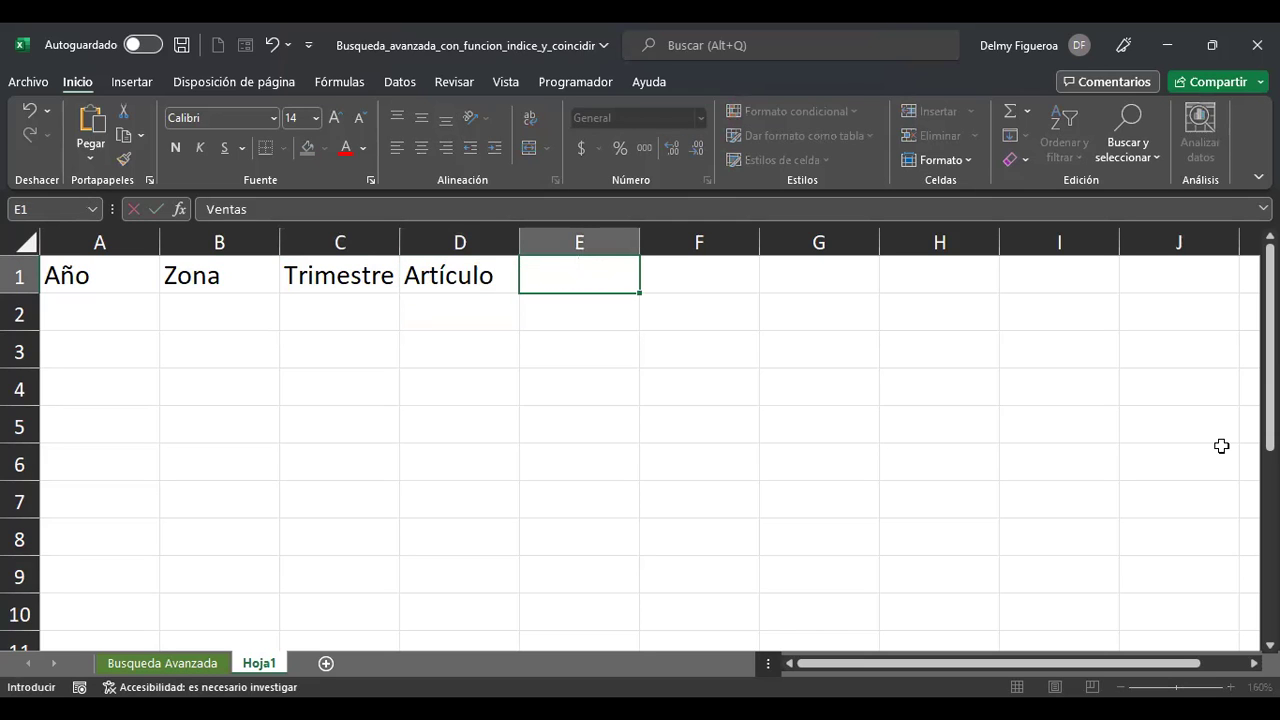
{"action": "key", "text": "Return"}
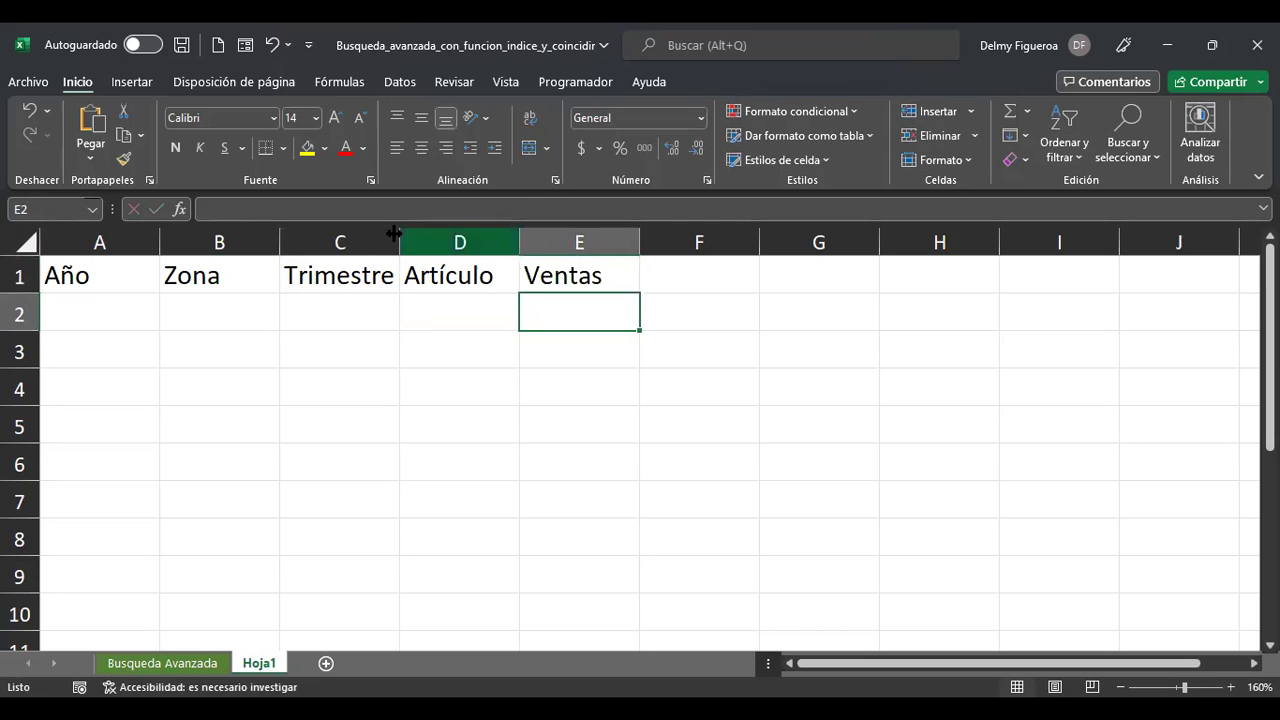
{"action": "left_click_drag", "start_coordinate": [400, 233], "coordinate": [405, 236]}
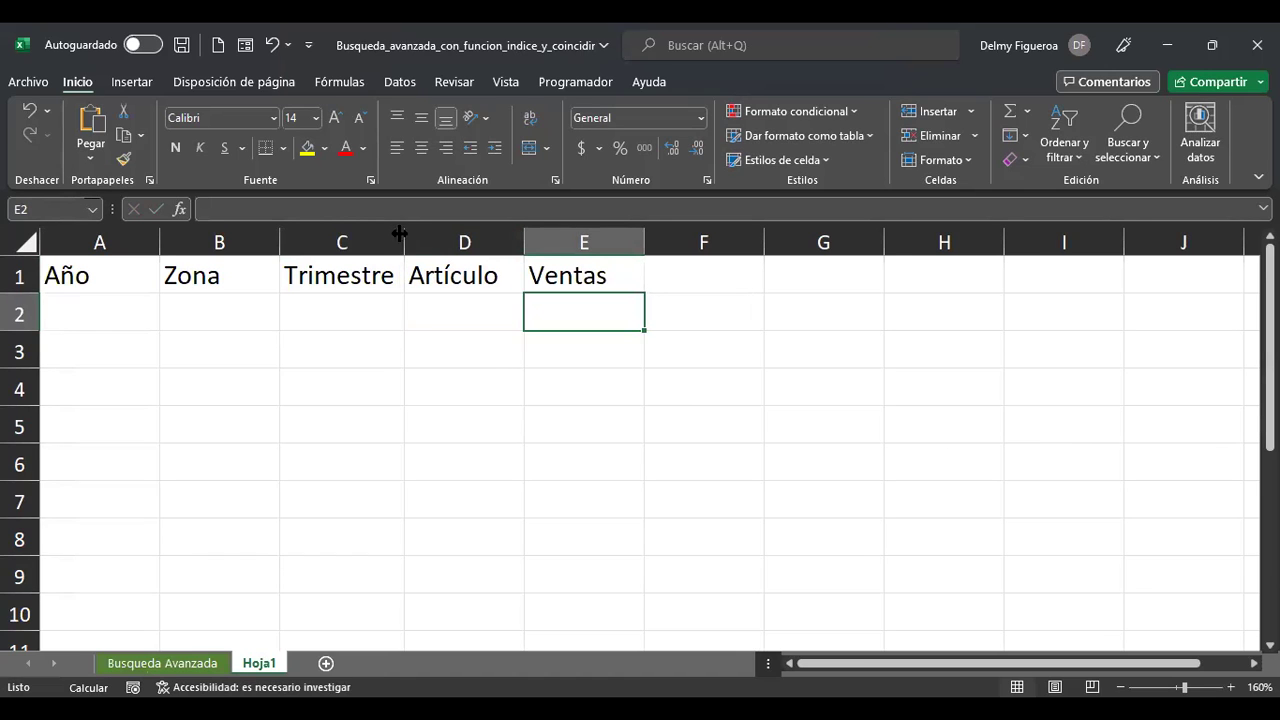
Enter the formula +ALEATORIO.ENTRE(2017;2021) in A2 and fill it down the Año column to row 80
{"action": "left_click", "coordinate": [80, 322]}
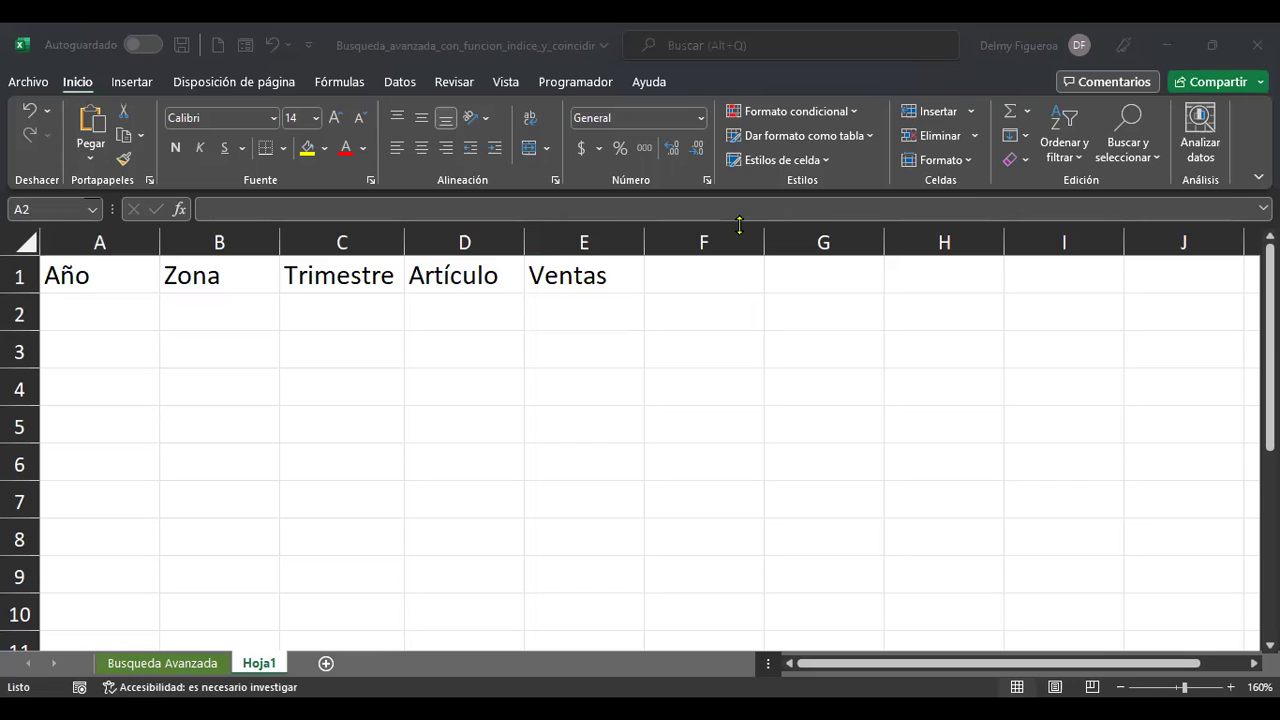
{"action": "type", "text": "+"}
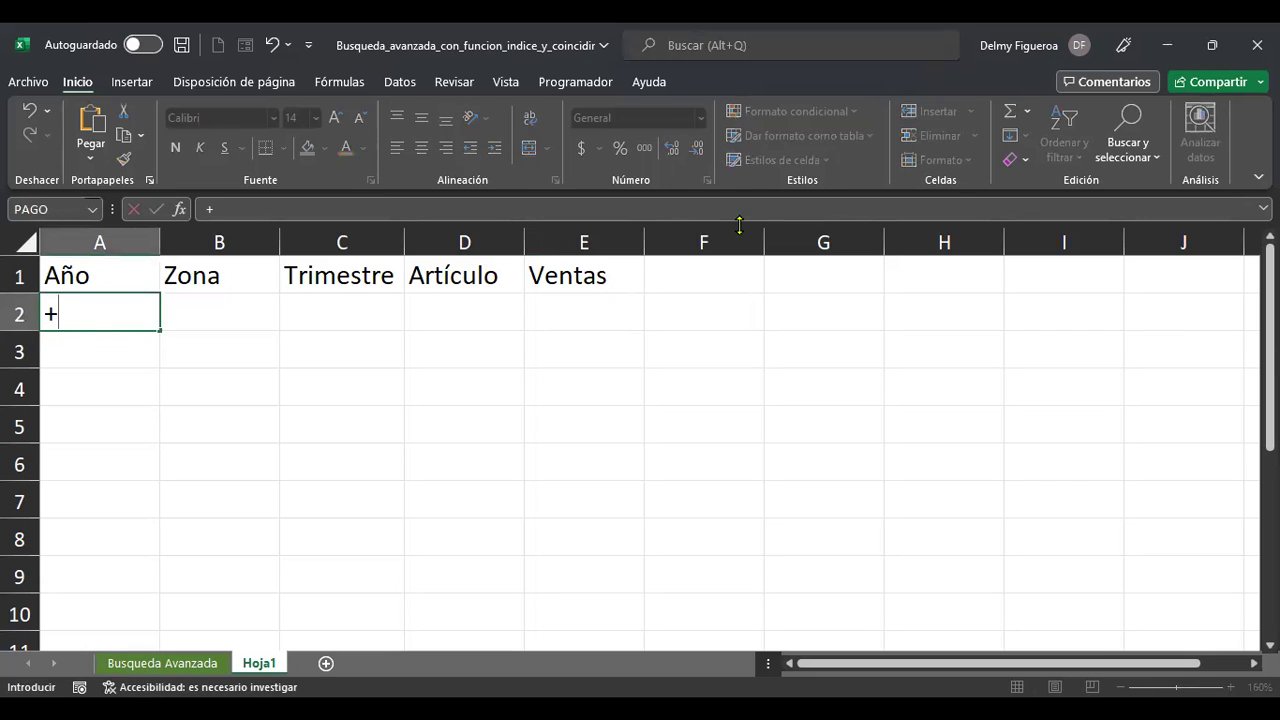
{"action": "type", "text": "ale"}
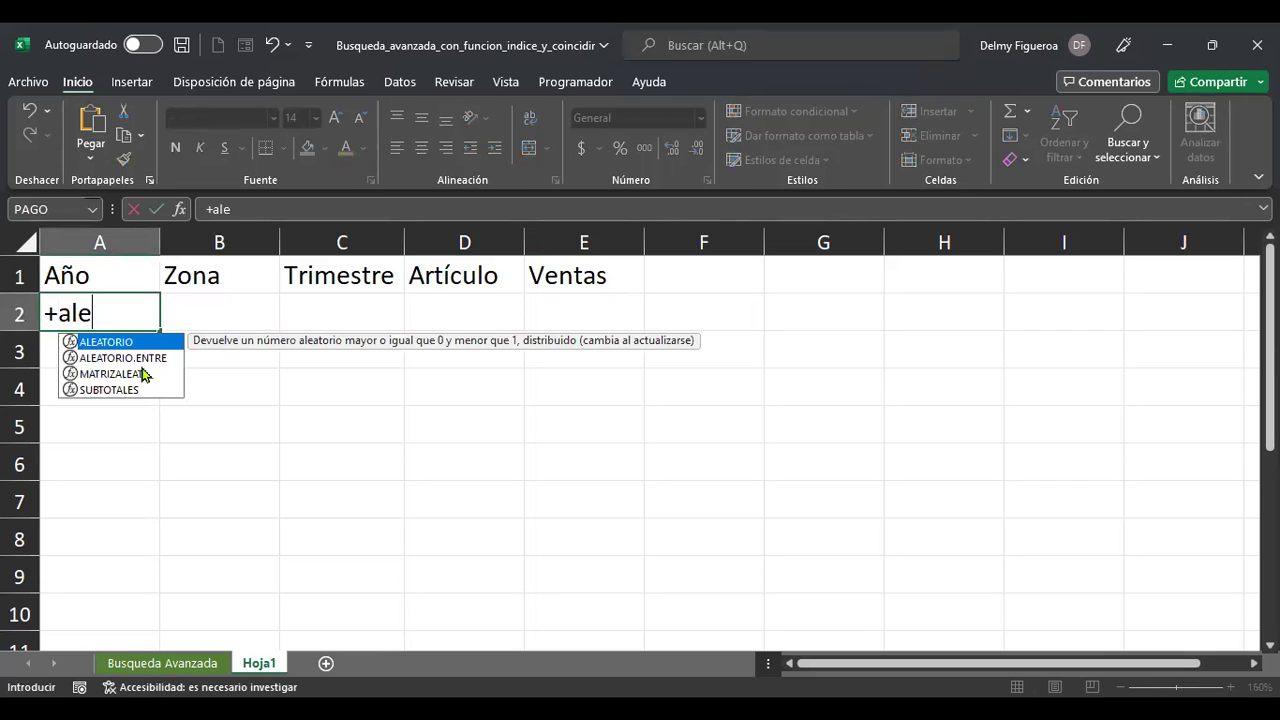
{"action": "left_click", "coordinate": [148, 358]}
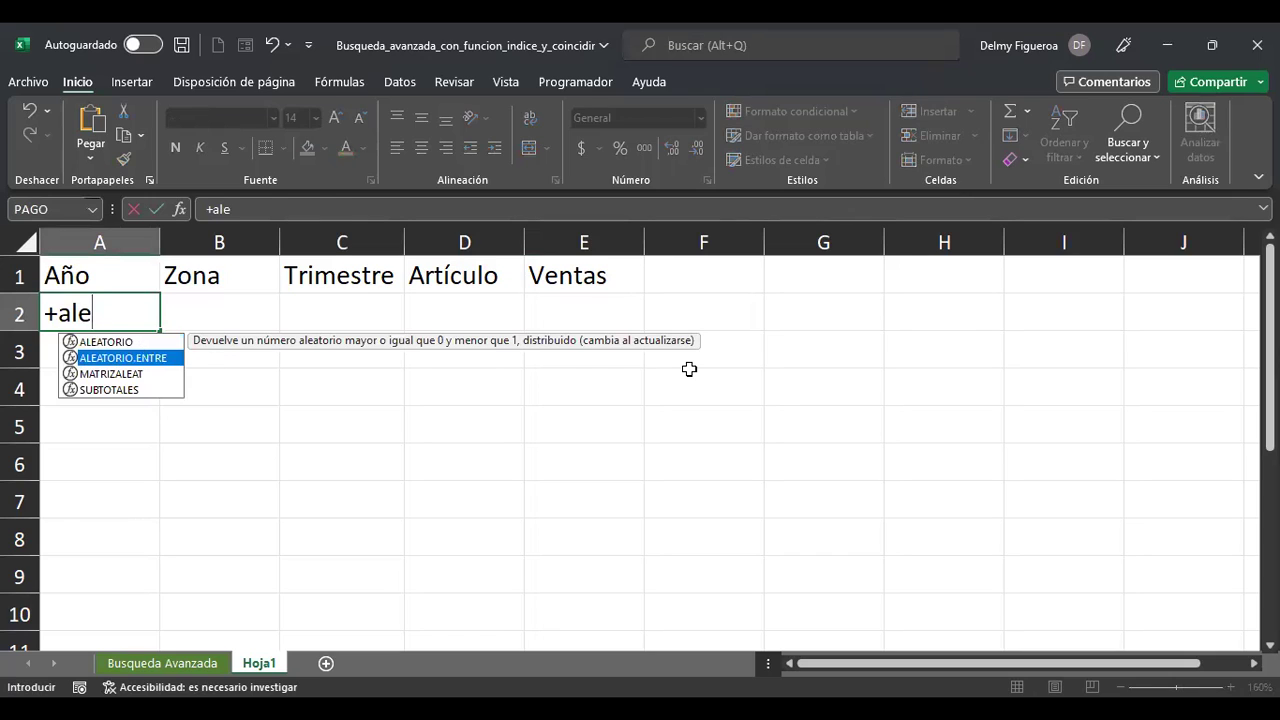
{"action": "key", "text": "Tab"}
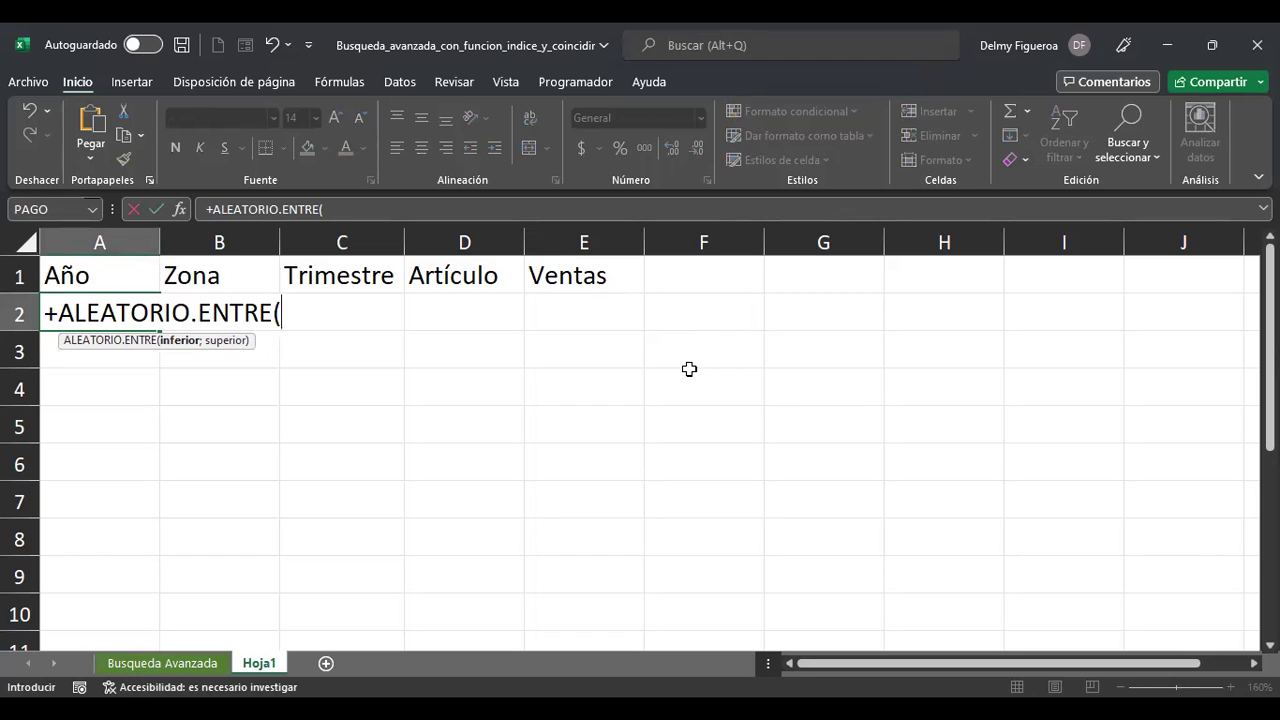
{"action": "type", "text": "2017"}
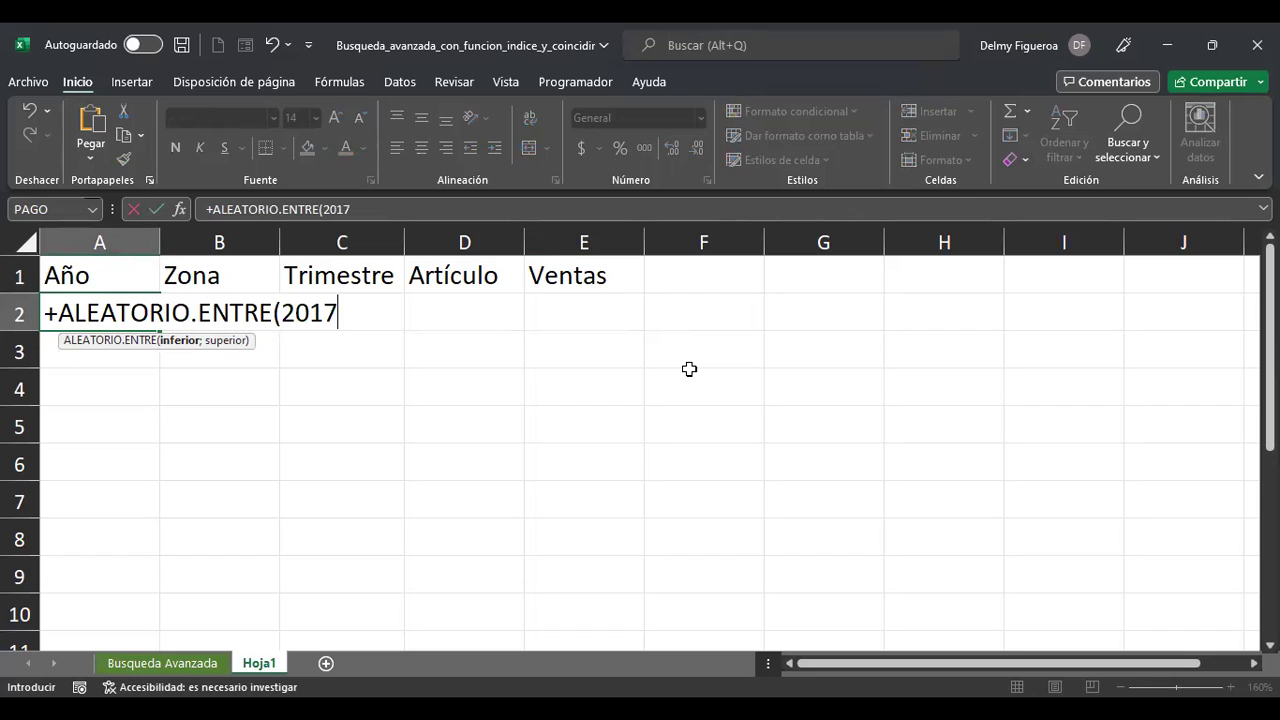
{"action": "type", "text": ";2021"}
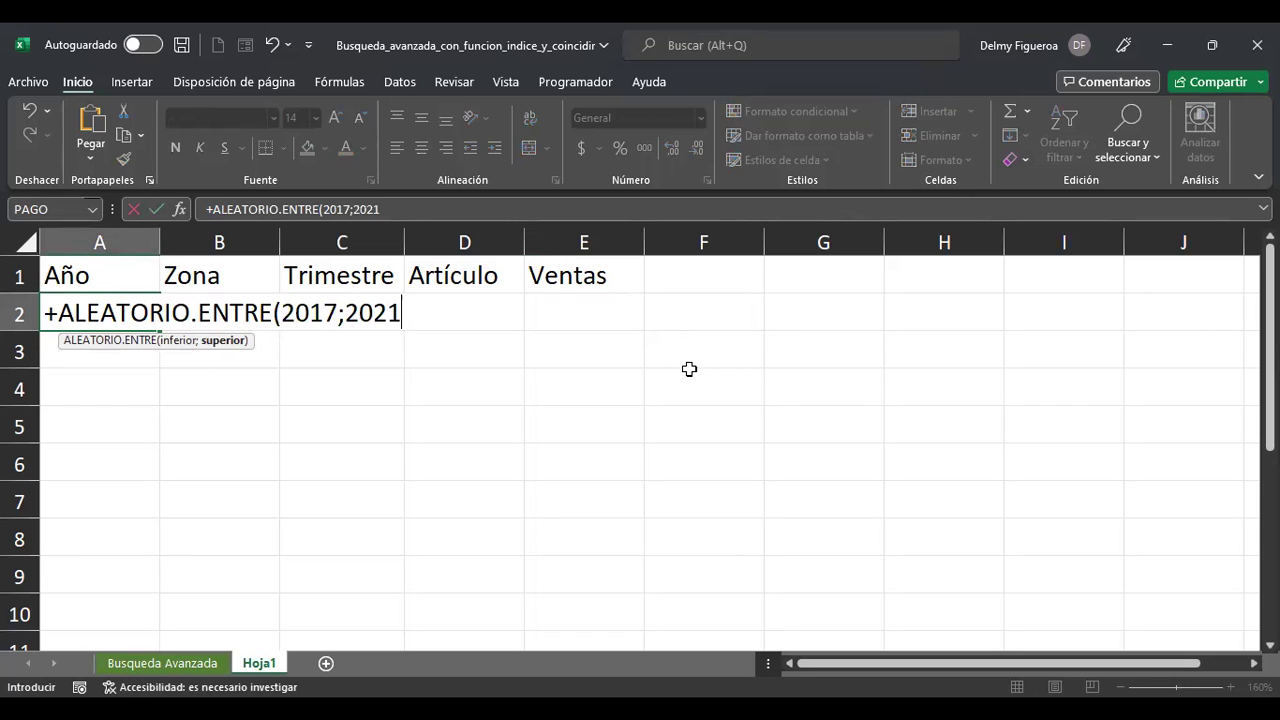
{"action": "key", "text": "ctrl+Return"}
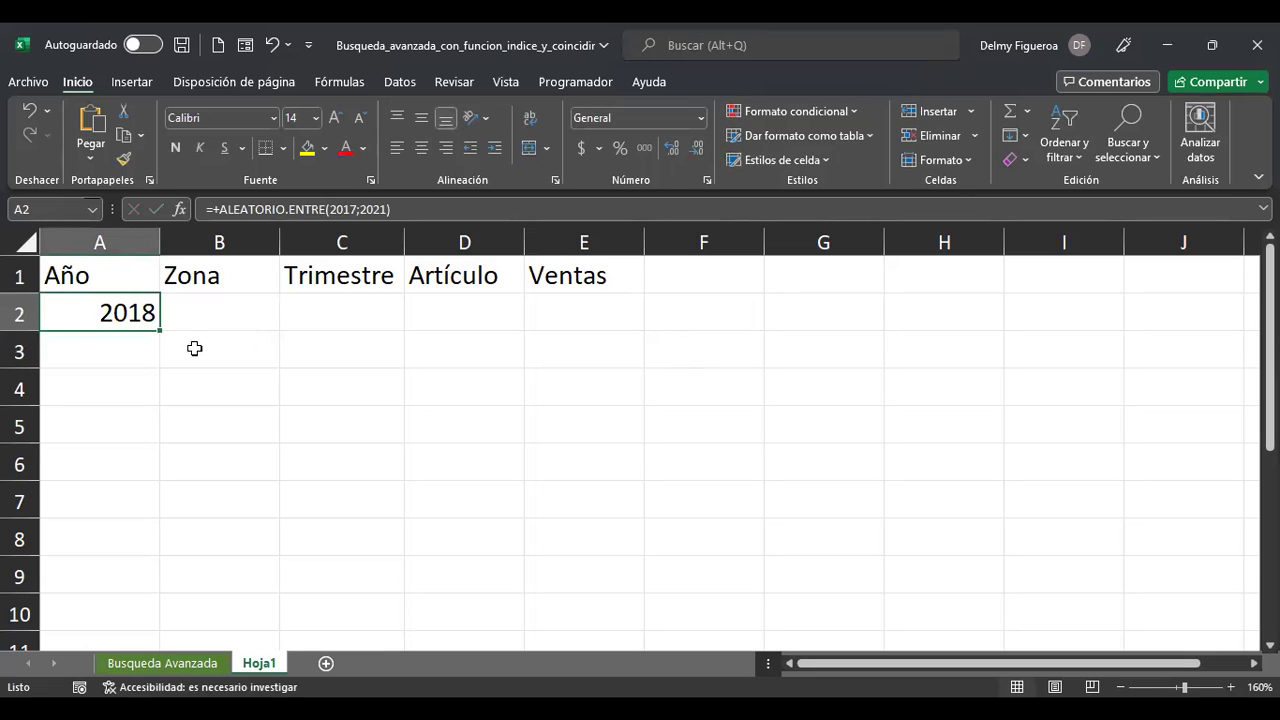
{"action": "left_click_drag", "start_coordinate": [158, 333], "coordinate": [143, 465]}
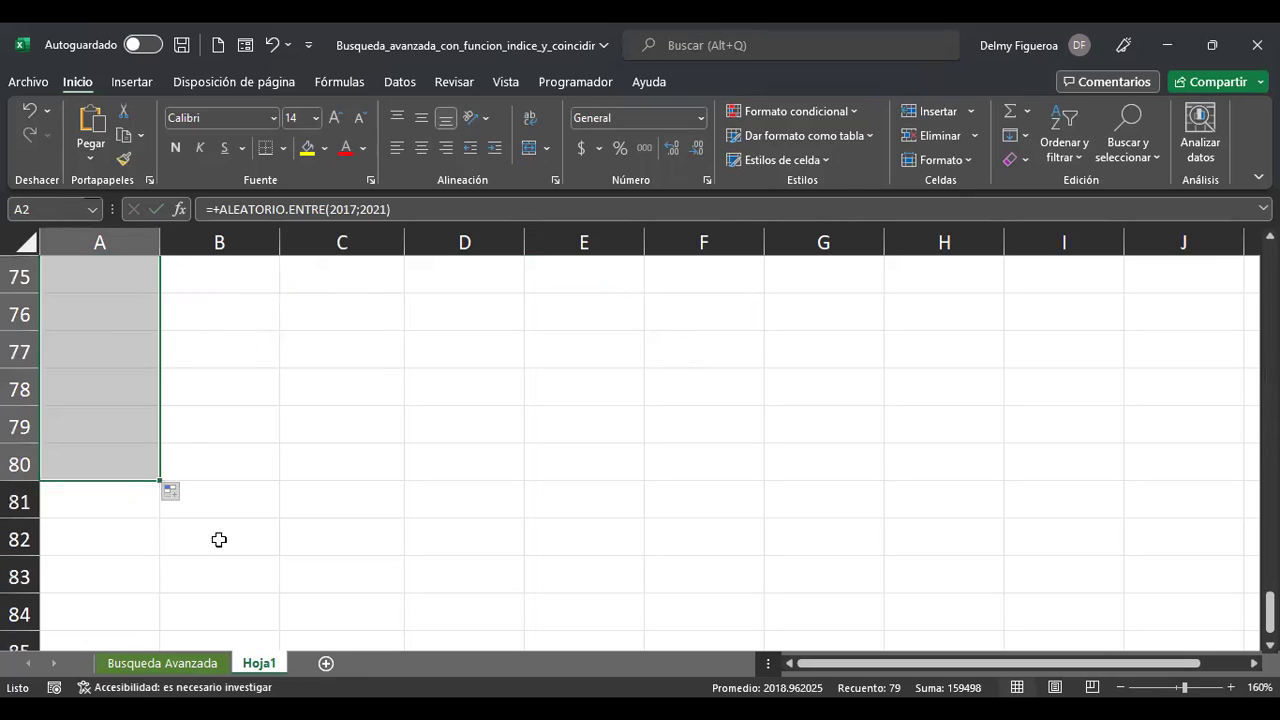
Replace the random year formulas in A2:A80 with their plain values by copying the range and pasting values in place
{"action": "scroll", "coordinate": [337, 584], "scroll_direction": "up", "scroll_amount": 4}
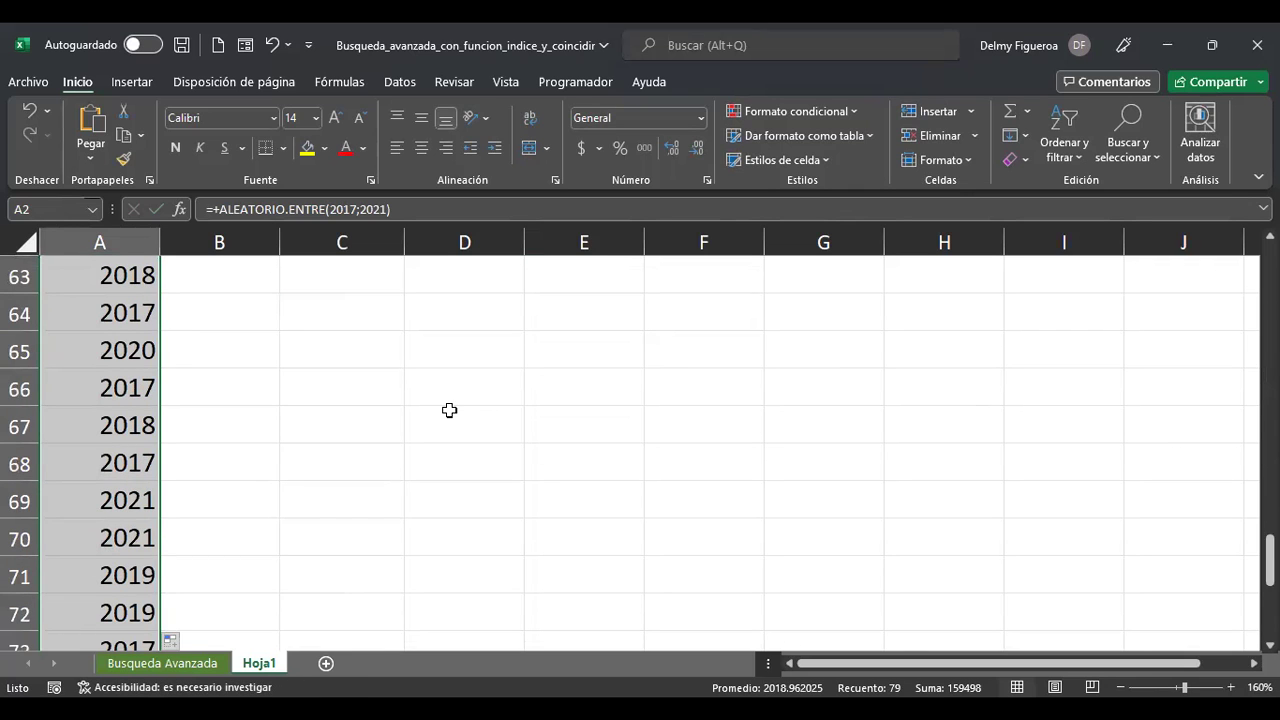
{"action": "scroll", "coordinate": [449, 410], "scroll_direction": "up", "scroll_amount": 11}
{"action": "scroll", "coordinate": [449, 410], "scroll_direction": "up", "scroll_amount": 10}
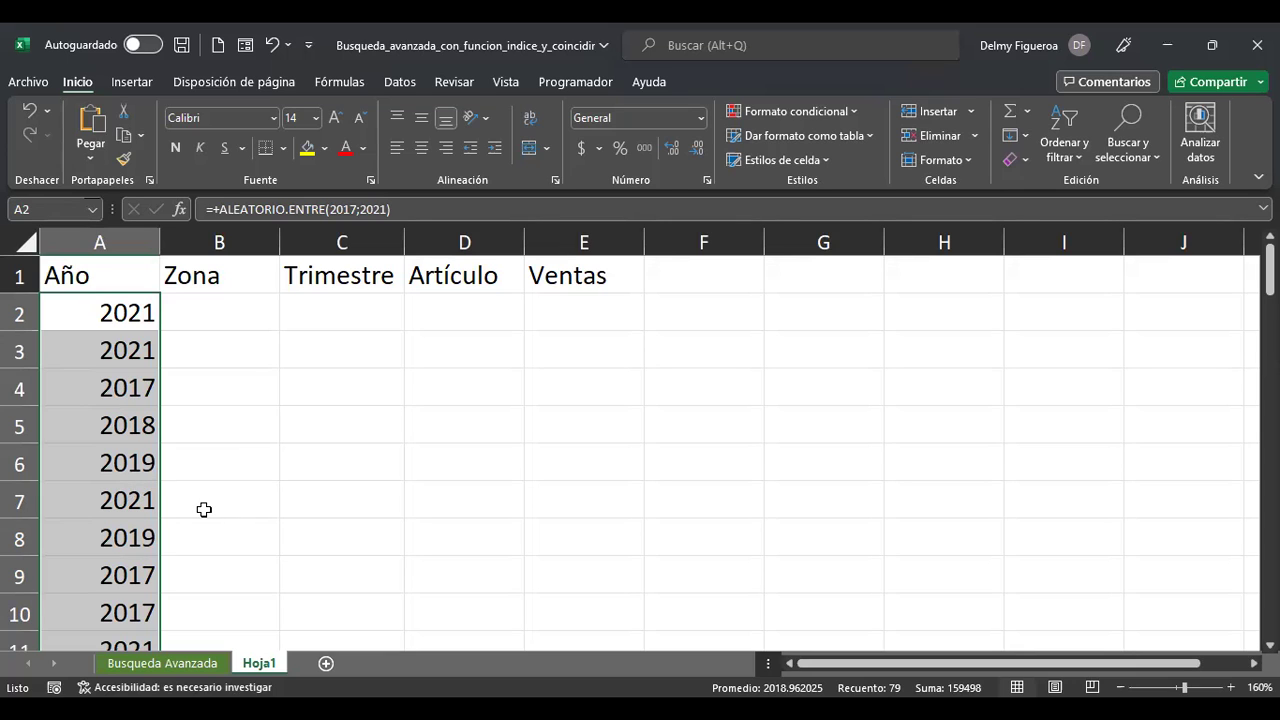
{"action": "key", "text": "ctrl+c"}
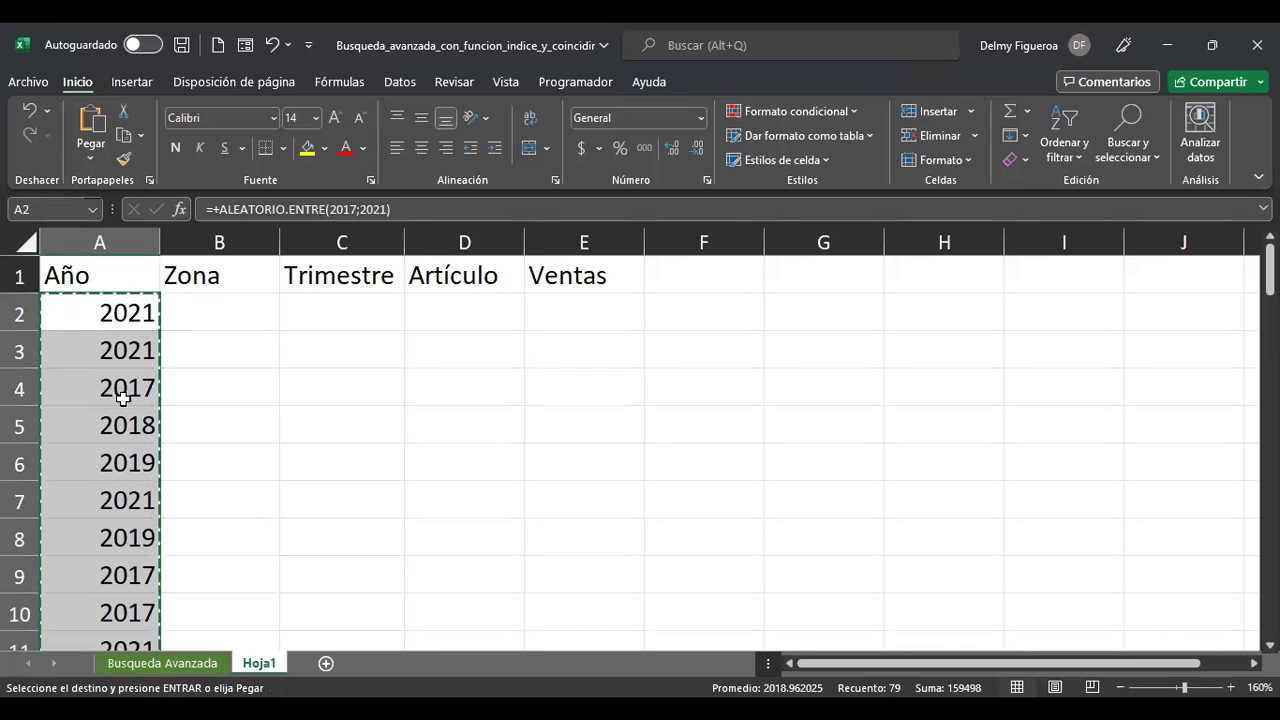
{"action": "right_click", "coordinate": [122, 398]}
{"action": "left_click", "coordinate": [197, 264]}
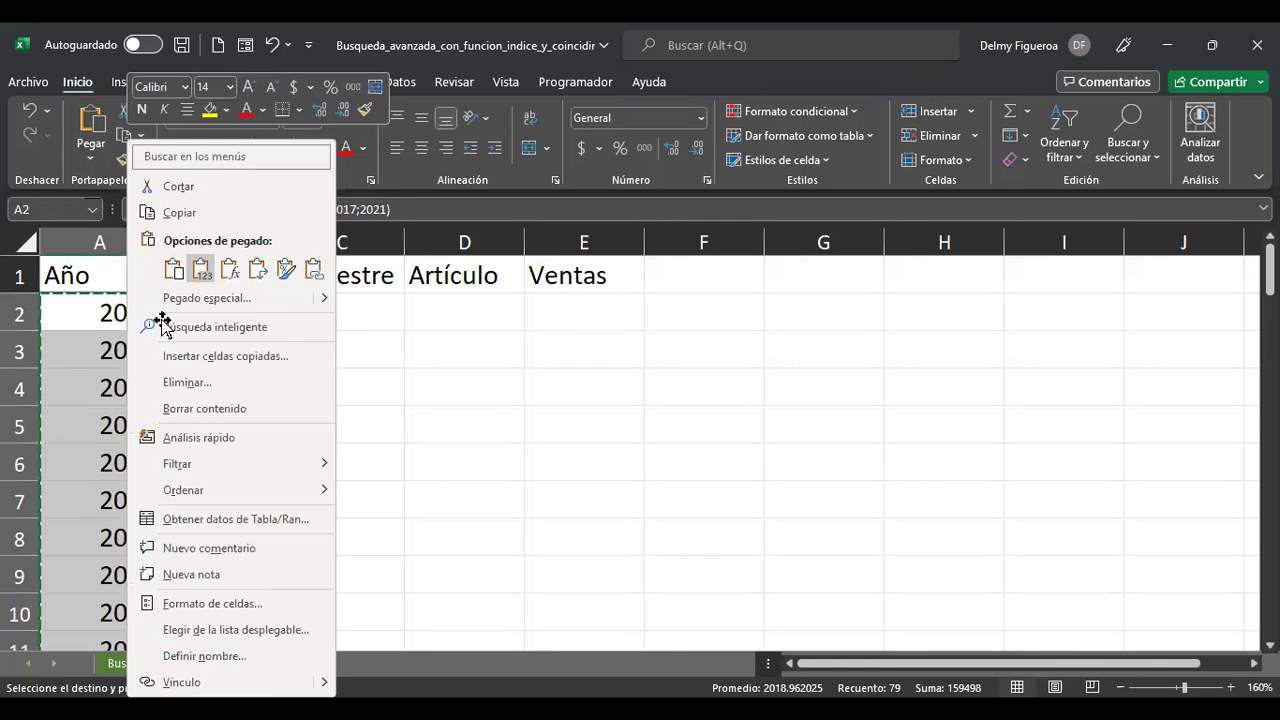
Enter Occidente in B2 and Oriente in B3 under the Zona header
{"action": "left_click", "coordinate": [219, 307]}
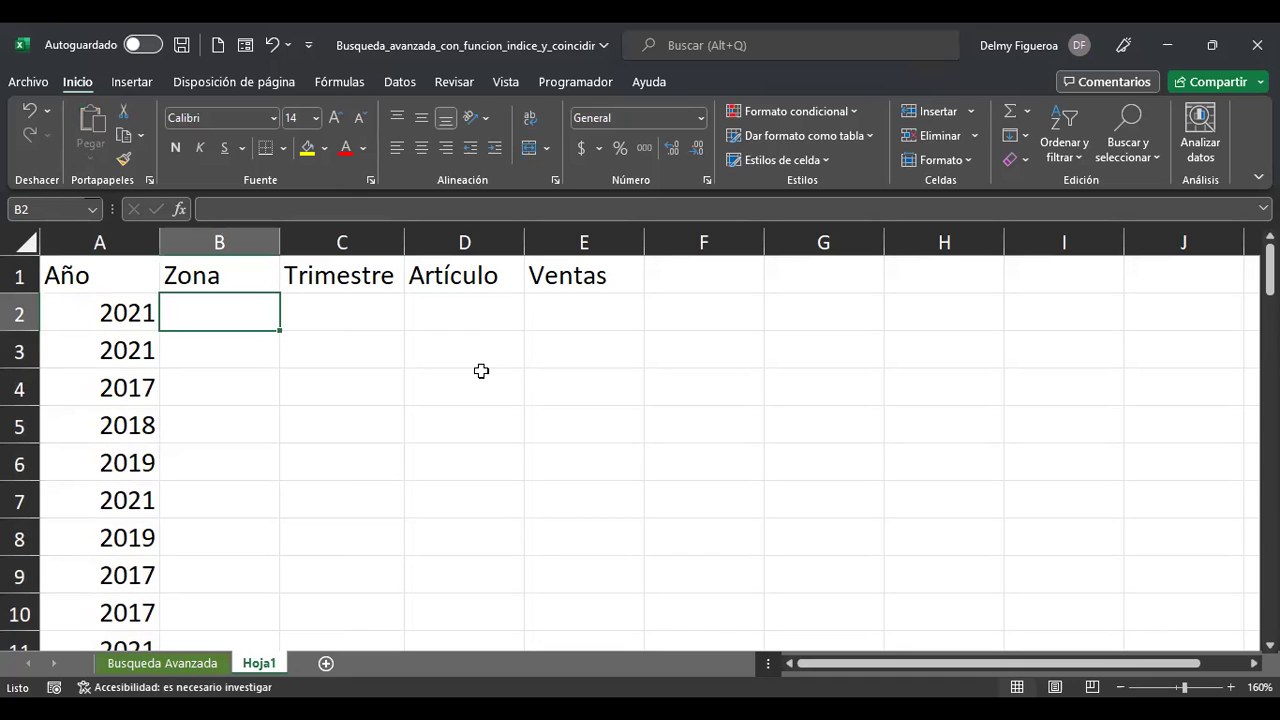
{"action": "key", "text": "Right"}
{"action": "key", "text": "Right"}
{"action": "key", "text": "Right"}
{"action": "key", "text": "Right"}
{"action": "key", "text": "Left"}
{"action": "key", "text": "Left"}
{"action": "key", "text": "Left"}
{"action": "key", "text": "Left"}
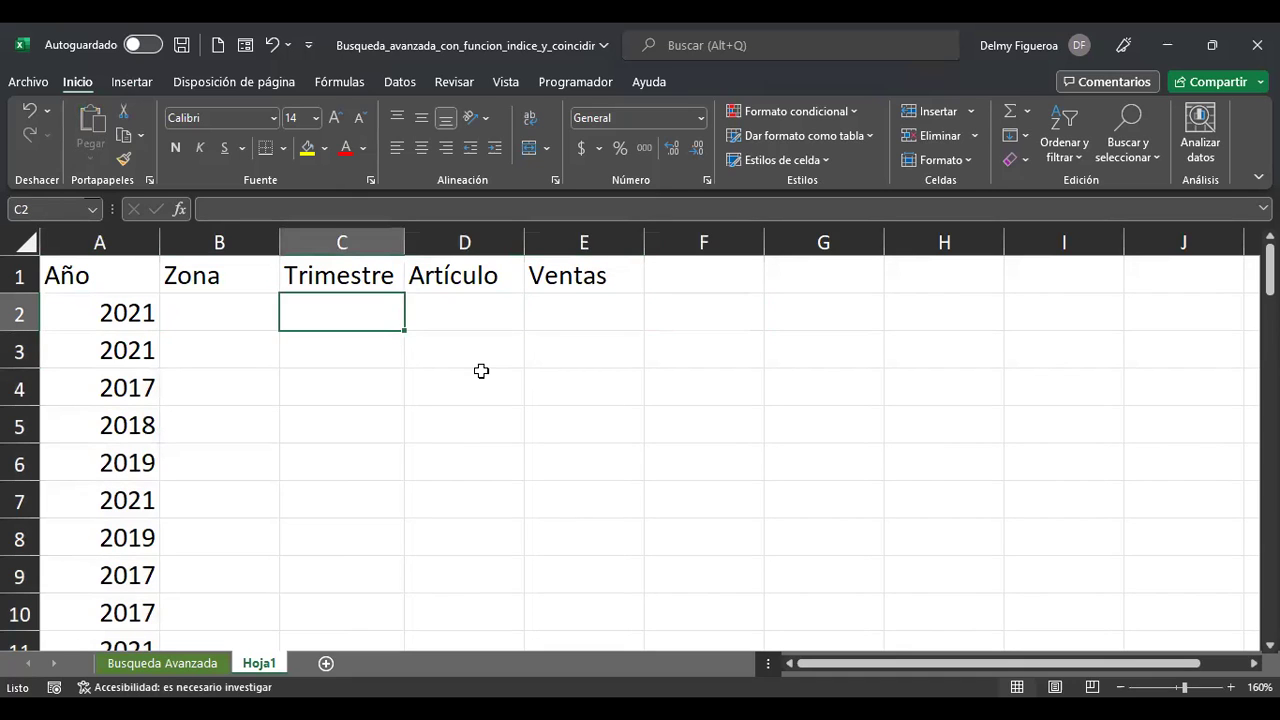
{"action": "type", "text": "Occidente"}
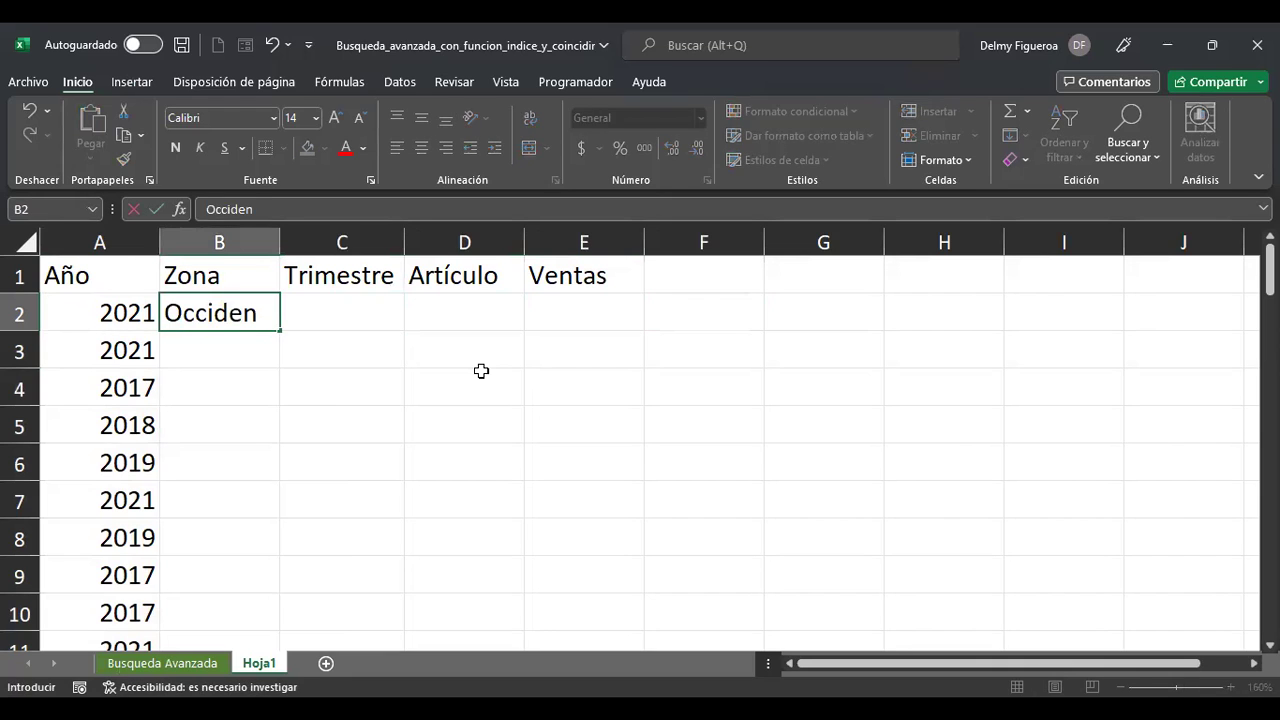
{"action": "key", "text": "Return"}
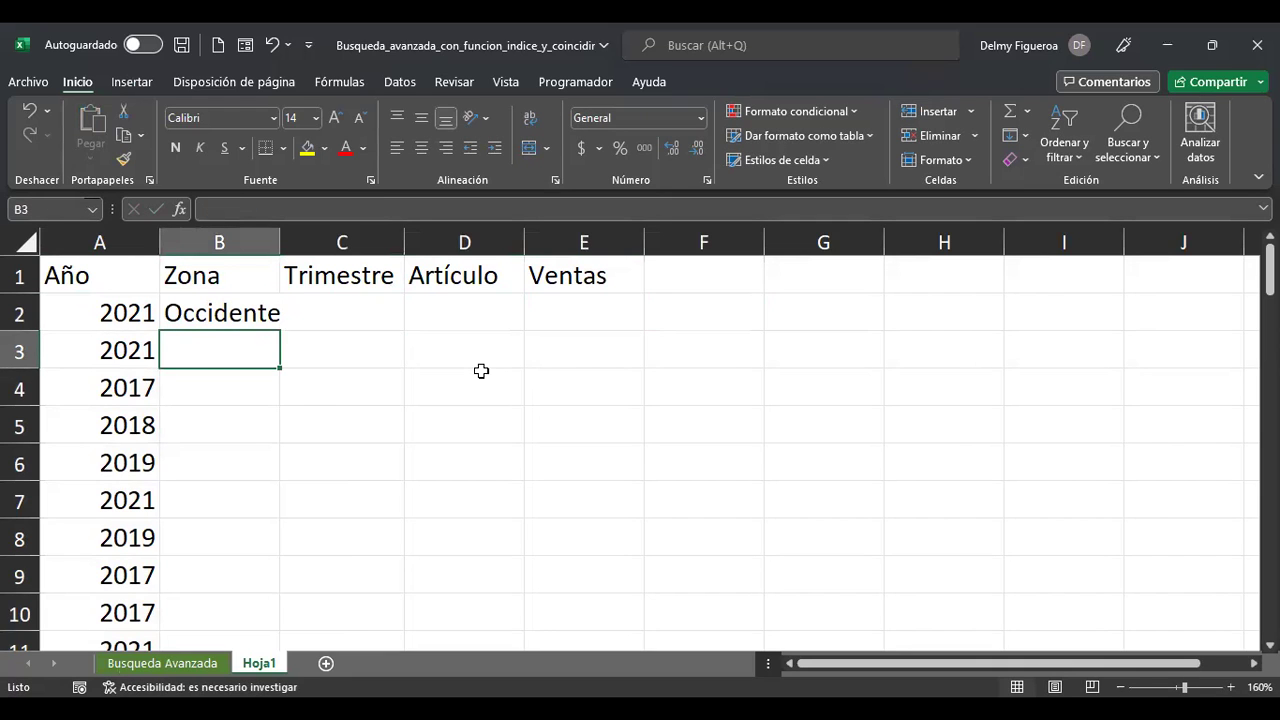
{"action": "type", "text": "Oriente"}
{"action": "key", "text": "Return"}
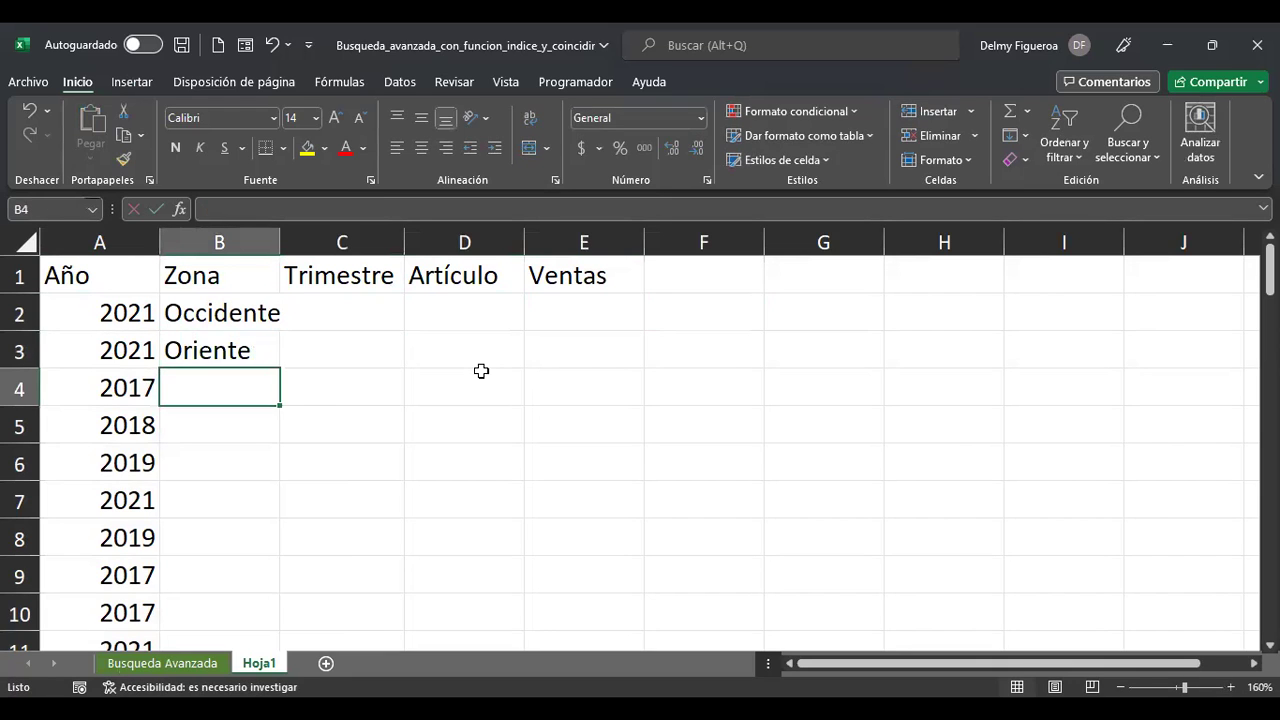
Enter Centro in B4 and Metropolitana in B5, and fit the Zona column width to its contents
{"action": "type", "text": "Centro"}
{"action": "key", "text": "Return"}
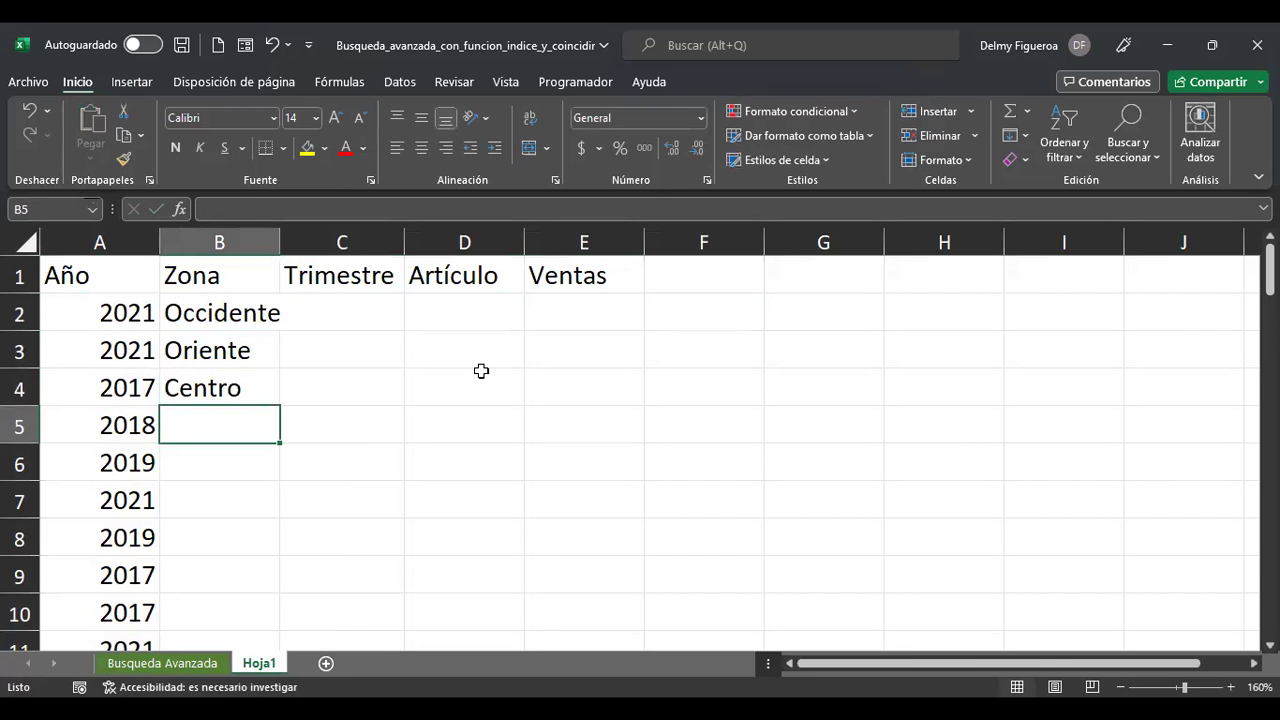
{"action": "type", "text": "Metropolitana"}
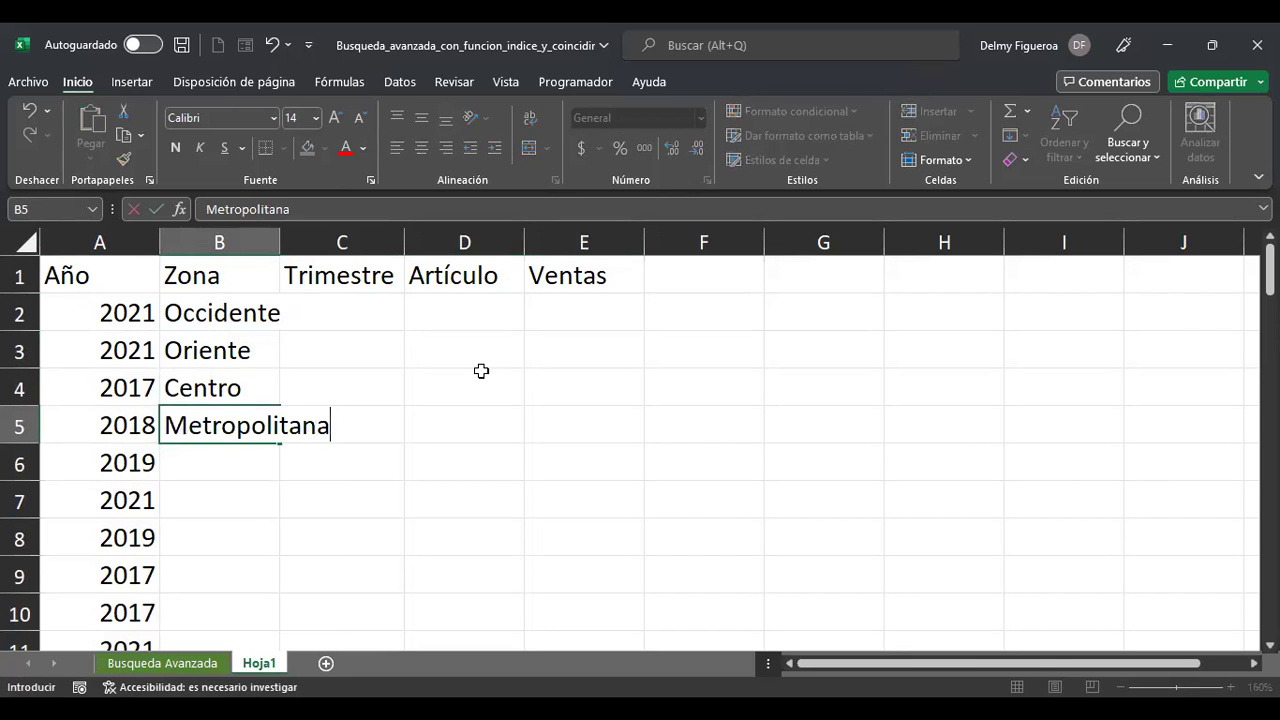
{"action": "key", "text": "Return"}
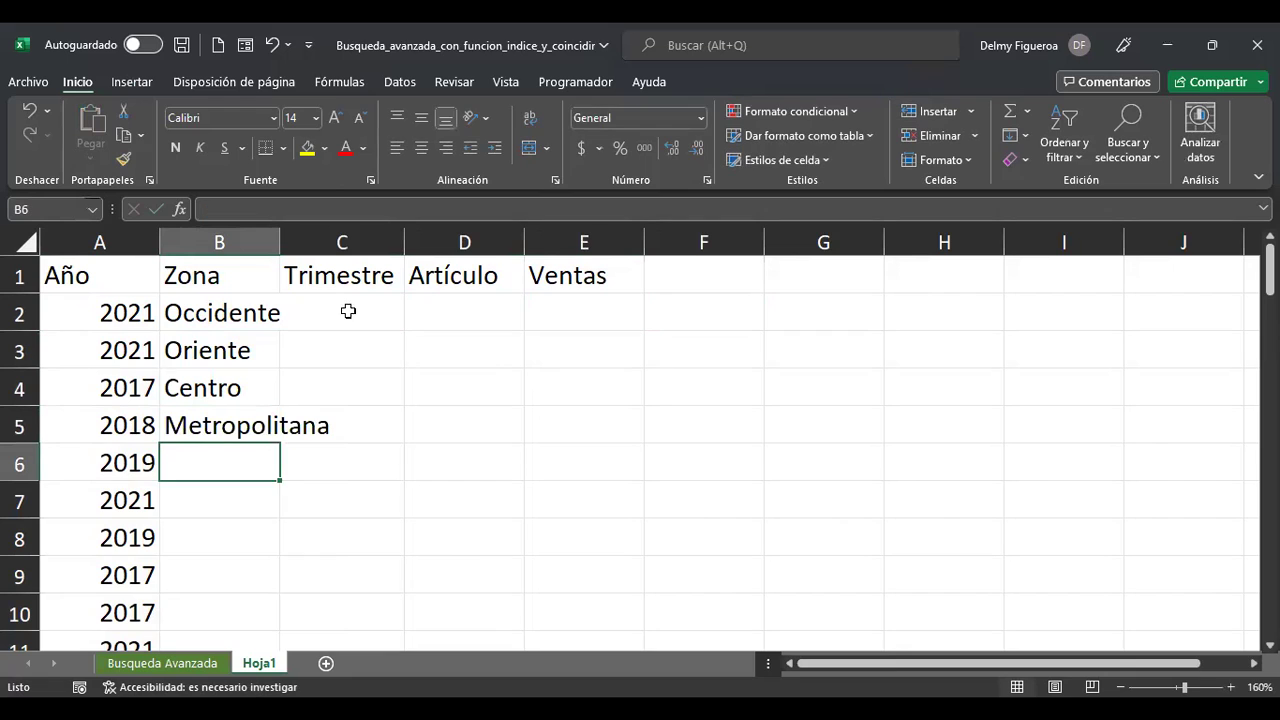
{"action": "double_click", "coordinate": [281, 244]}
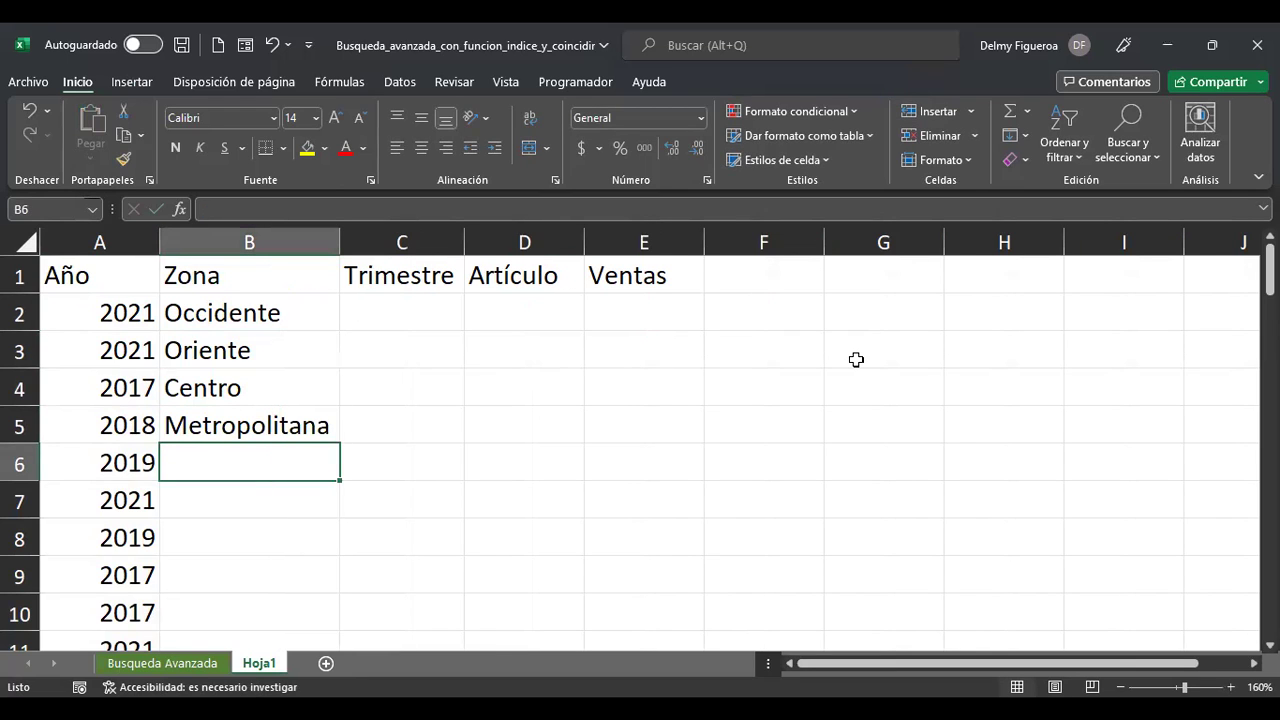
Copy the four zone names in B2:B5 and paste them into B6:B9
{"action": "key", "text": "Up"}
{"action": "key", "text": "Up"}
{"action": "key", "text": "Up"}
{"action": "key", "text": "Up"}
{"action": "key", "text": "shift+Down"}
{"action": "key", "text": "shift+Down"}
{"action": "key", "text": "shift+Down"}
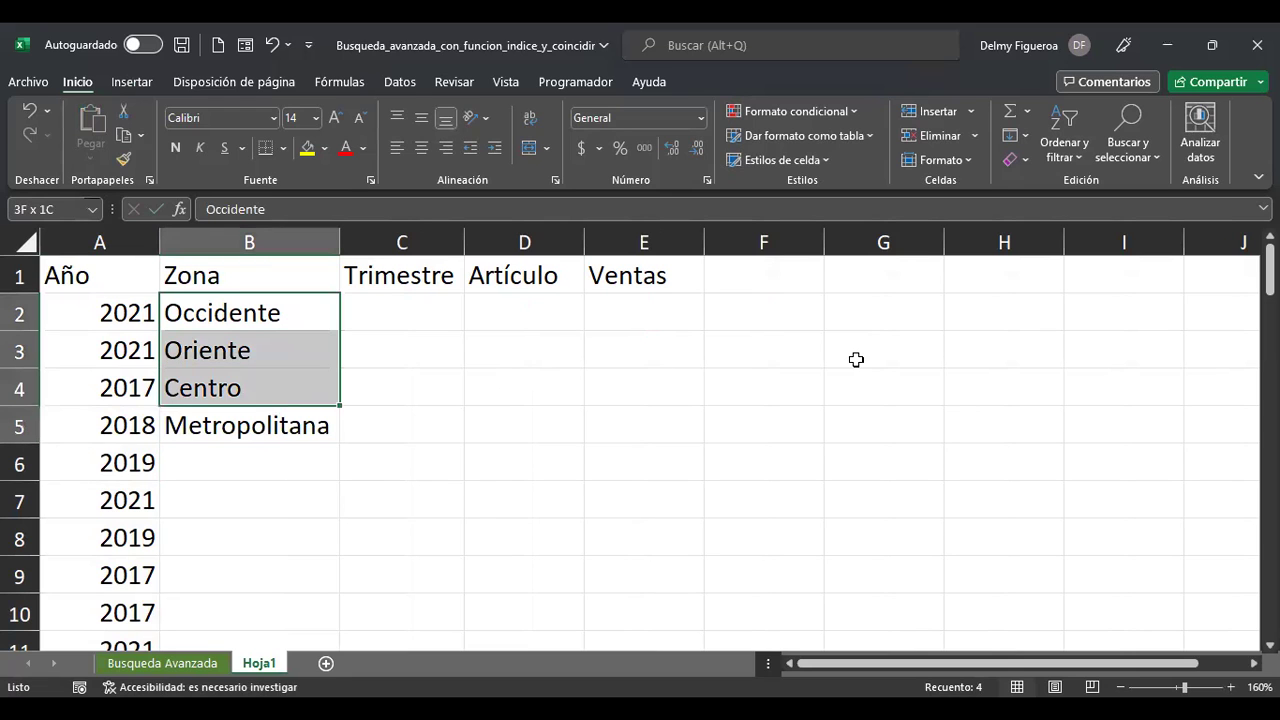
{"action": "key", "text": "ctrl+c"}
{"action": "key", "text": "Down"}
{"action": "key", "text": "Down"}
{"action": "key", "text": "Down"}
{"action": "key", "text": "Down"}
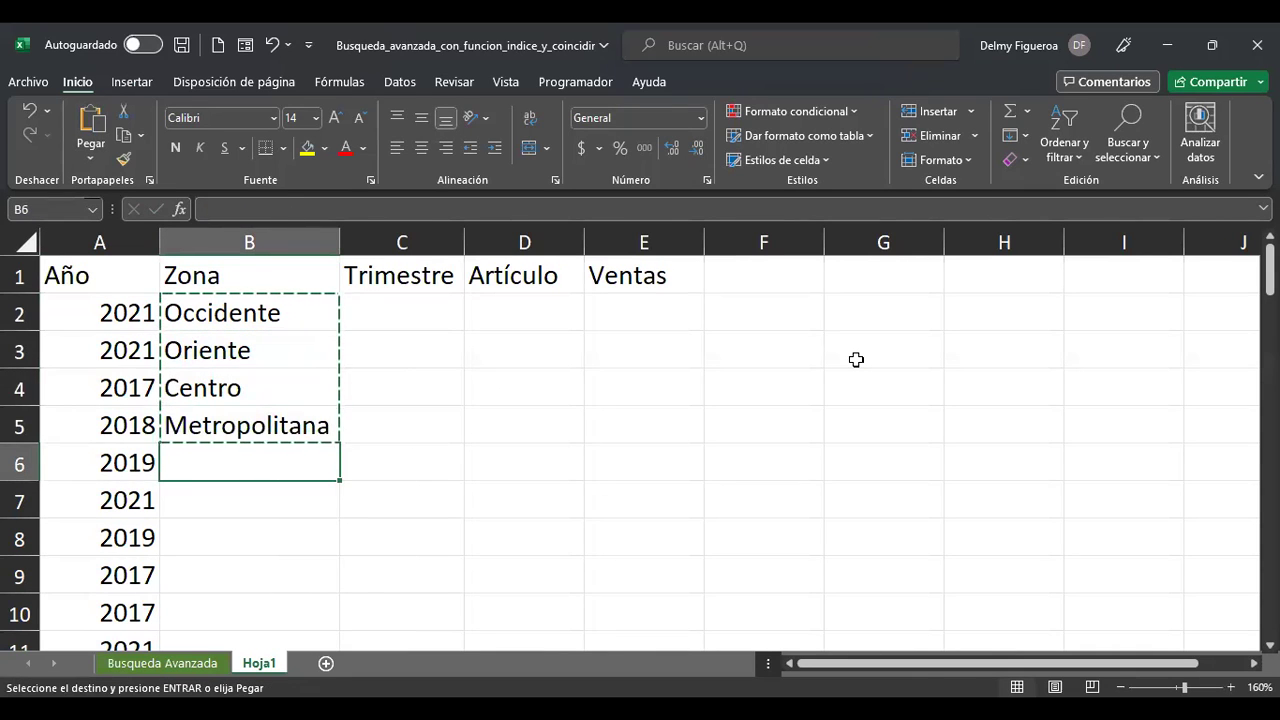
{"action": "key", "text": "ctrl+v"}
Copy Metropolitana from B9 into cells B10:B13
{"action": "key", "text": "Down"}
{"action": "key", "text": "Down"}
{"action": "key", "text": "Down"}
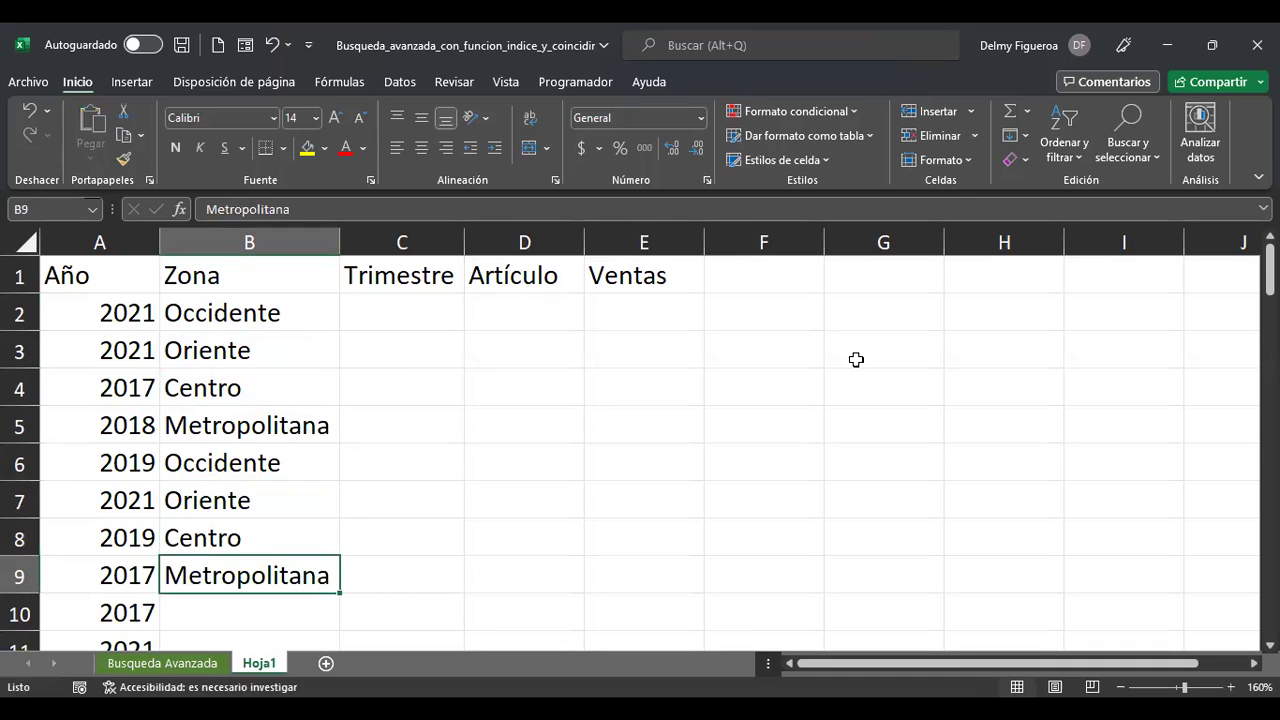
{"action": "key", "text": "ctrl+c"}
{"action": "key", "text": "Down"}
{"action": "key", "text": "shift+Down"}
{"action": "key", "text": "shift+Down"}
{"action": "key", "text": "shift+Down"}
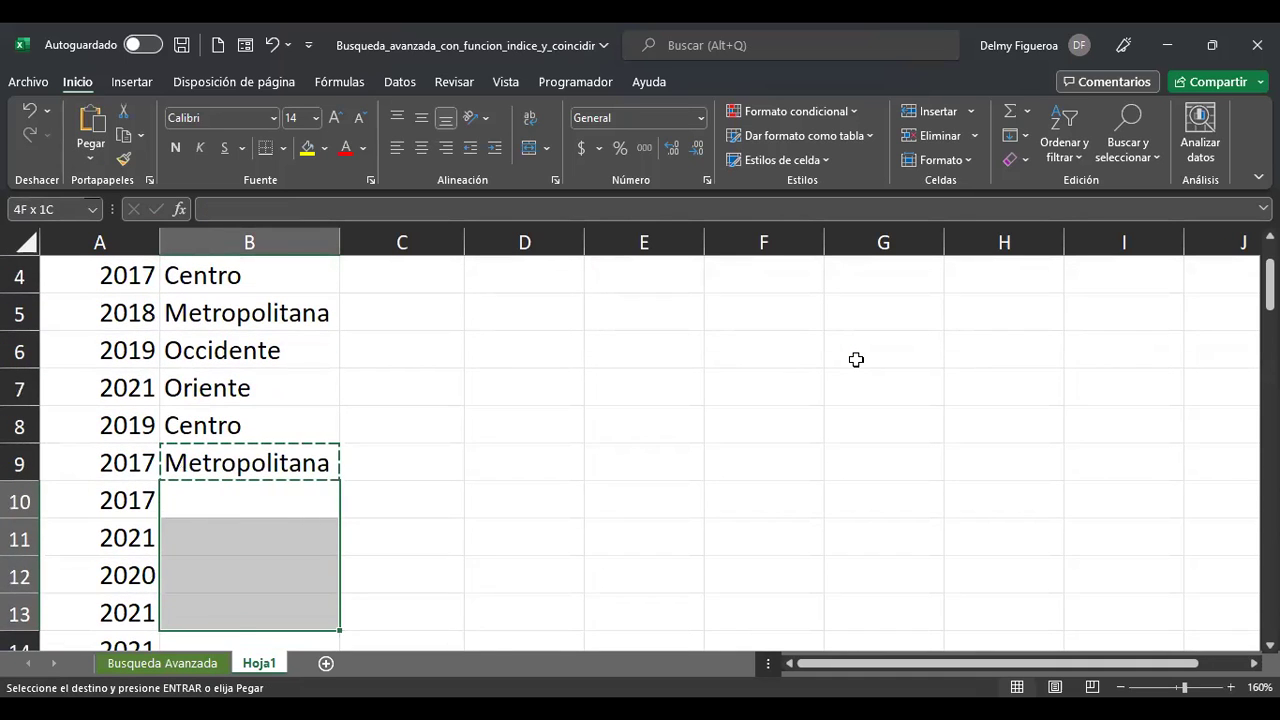
{"action": "key", "text": "Return"}
Copy Centro from B8 and paste it into B17
{"action": "key", "text": "Up"}
{"action": "key", "text": "Up"}
{"action": "key", "text": "Up"}
{"action": "key", "text": "Up"}
{"action": "key", "text": "Down"}
{"action": "key", "text": "Down"}
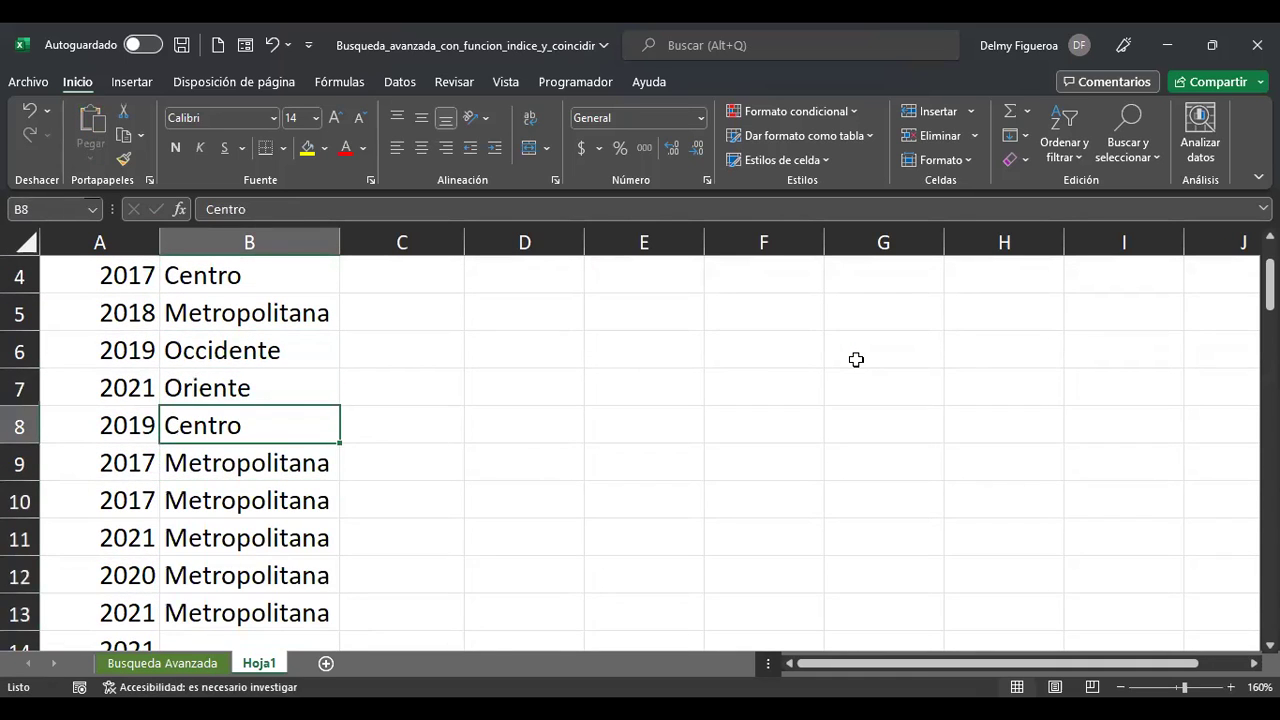
{"action": "key", "text": "ctrl+c"}
{"action": "key", "text": "Down"}
{"action": "key", "text": "Down"}
{"action": "key", "text": "Down"}
{"action": "key", "text": "Down"}
{"action": "key", "text": "Down"}
{"action": "key", "text": "Down"}
{"action": "key", "text": "Down"}
{"action": "key", "text": "Down"}
{"action": "key", "text": "Down"}
{"action": "key", "text": "Down"}
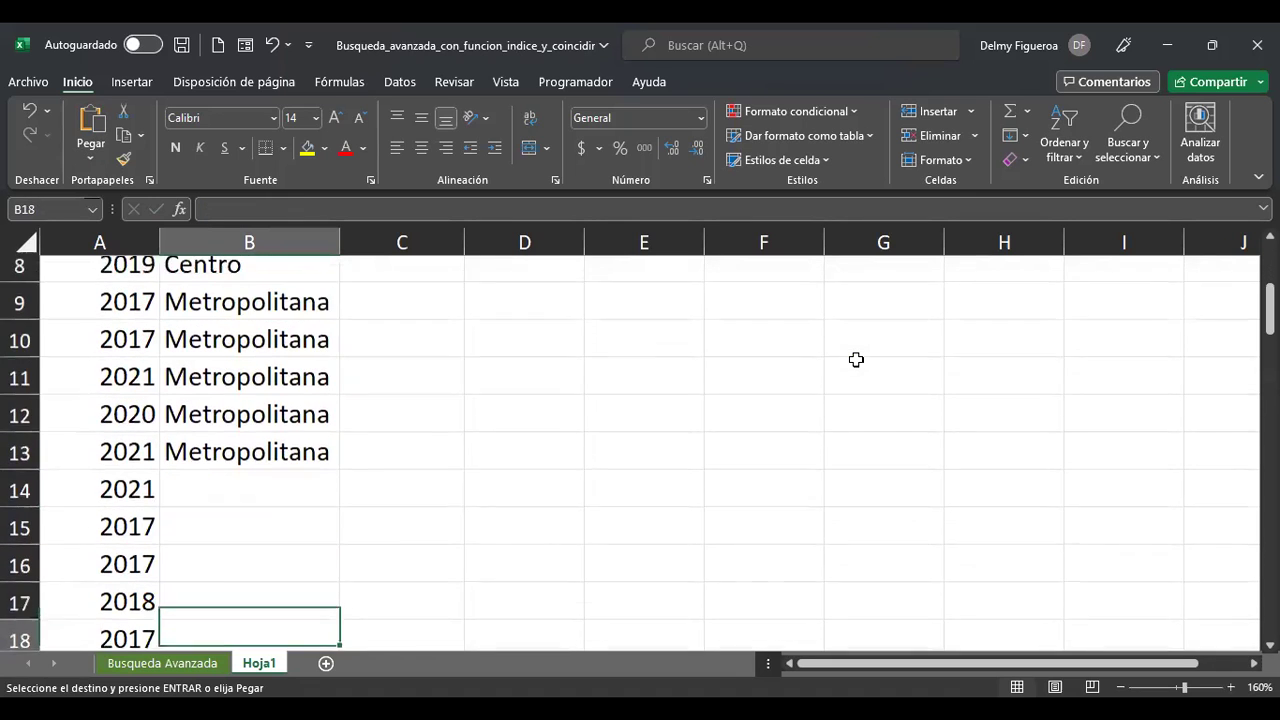
{"action": "key", "text": "Up"}
{"action": "key", "text": "ctrl+v"}
Paste the copied Centro into scattered cells further down the Zona column: B23, B29 and B36
{"action": "key", "text": "Down"}
{"action": "key", "text": "Down"}
{"action": "key", "text": "Down"}
{"action": "key", "text": "Down"}
{"action": "key", "text": "Down"}
{"action": "key", "text": "Down"}
{"action": "key", "text": "ctrl+v"}
{"action": "key", "text": "Down"}
{"action": "key", "text": "Down"}
{"action": "key", "text": "Down"}
{"action": "key", "text": "Down"}
{"action": "key", "text": "Down"}
{"action": "key", "text": "Down"}
{"action": "key", "text": "ctrl+v"}
{"action": "key", "text": "Down"}
{"action": "key", "text": "Down"}
{"action": "key", "text": "Down"}
{"action": "key", "text": "Down"}
{"action": "key", "text": "Down"}
{"action": "key", "text": "Down"}
{"action": "key", "text": "Down"}
{"action": "key", "text": "ctrl+v"}
Copy Oriente from B3 and paste it into cells B14:B15
{"action": "key", "text": "Up"}
{"action": "key", "text": "ctrl+Home"}
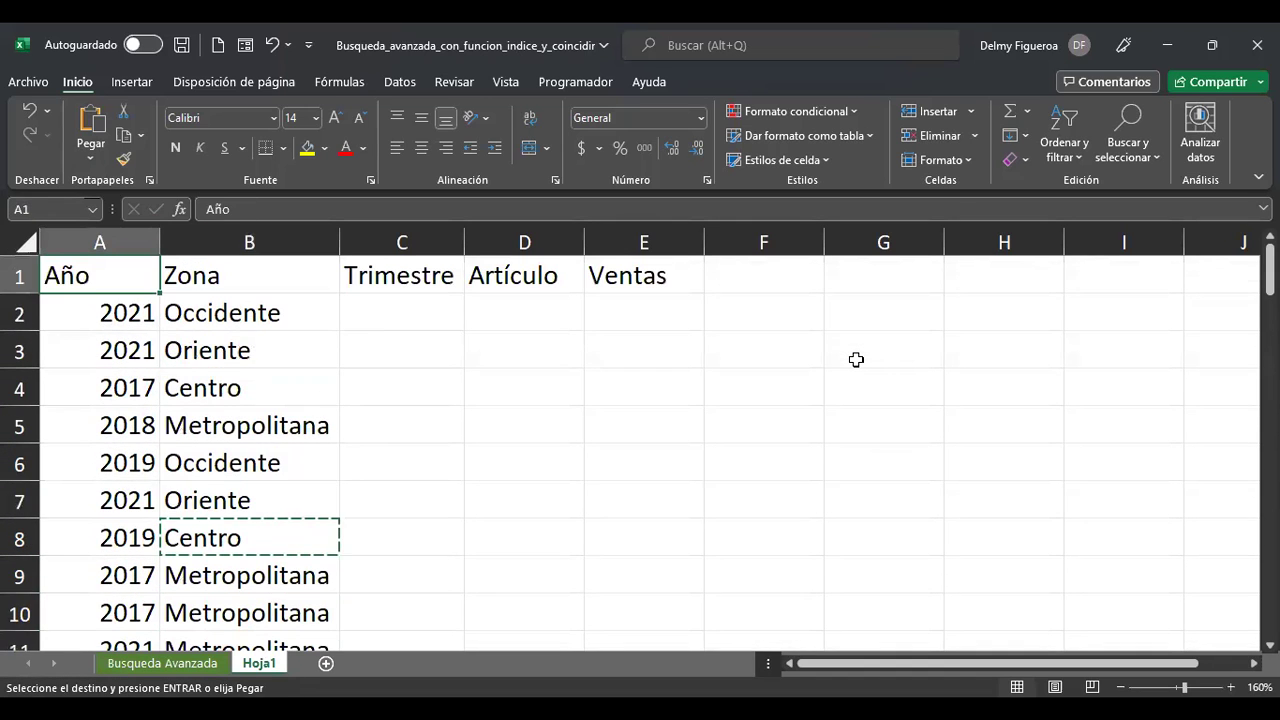
{"action": "key", "text": "Down"}
{"action": "key", "text": "Right"}
{"action": "key", "text": "Down"}
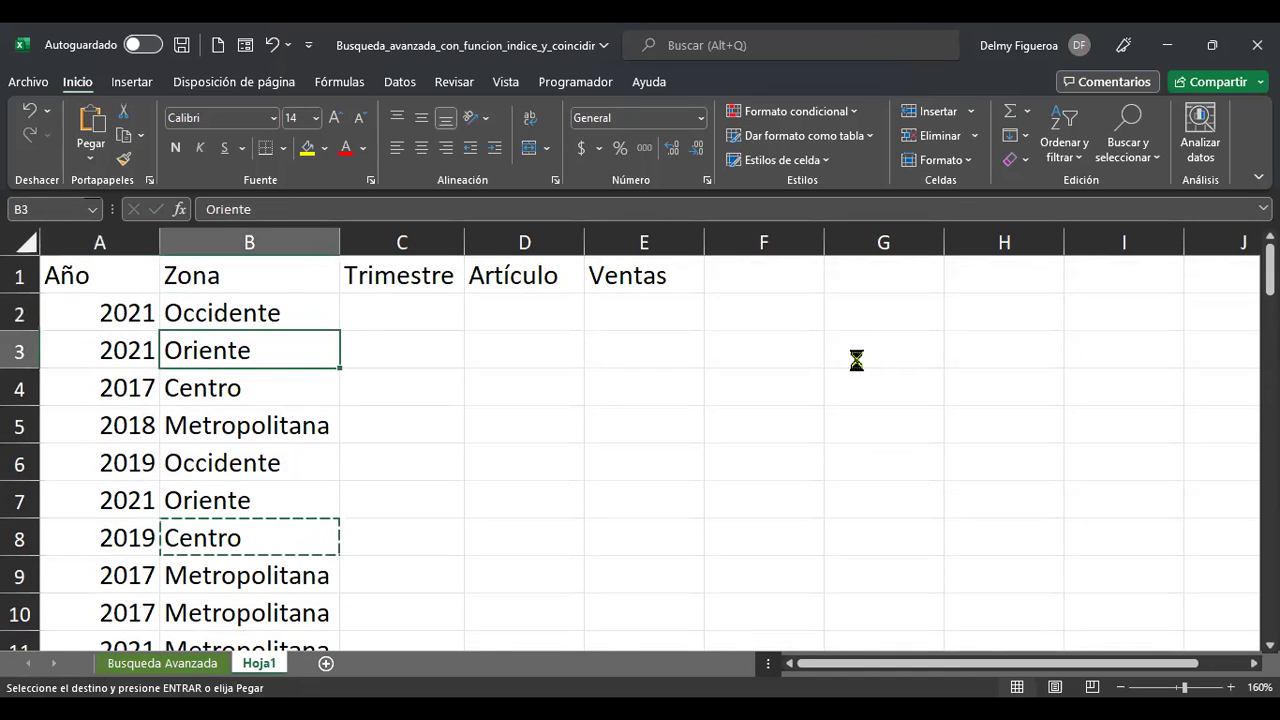
{"action": "key", "text": "ctrl+c"}
{"action": "key", "text": "Down"}
{"action": "key", "text": "Down"}
{"action": "key", "text": "Down"}
{"action": "key", "text": "Down"}
{"action": "key", "text": "Down"}
{"action": "key", "text": "Down"}
{"action": "key", "text": "Down"}
{"action": "key", "text": "Down"}
{"action": "key", "text": "Down"}
{"action": "key", "text": "Down"}
{"action": "key", "text": "Down"}
{"action": "key", "text": "Down"}
{"action": "key", "text": "Down"}
{"action": "key", "text": "Down"}
{"action": "key", "text": "Down"}
{"action": "key", "text": "Up"}
{"action": "key", "text": "Up"}
{"action": "key", "text": "Up"}
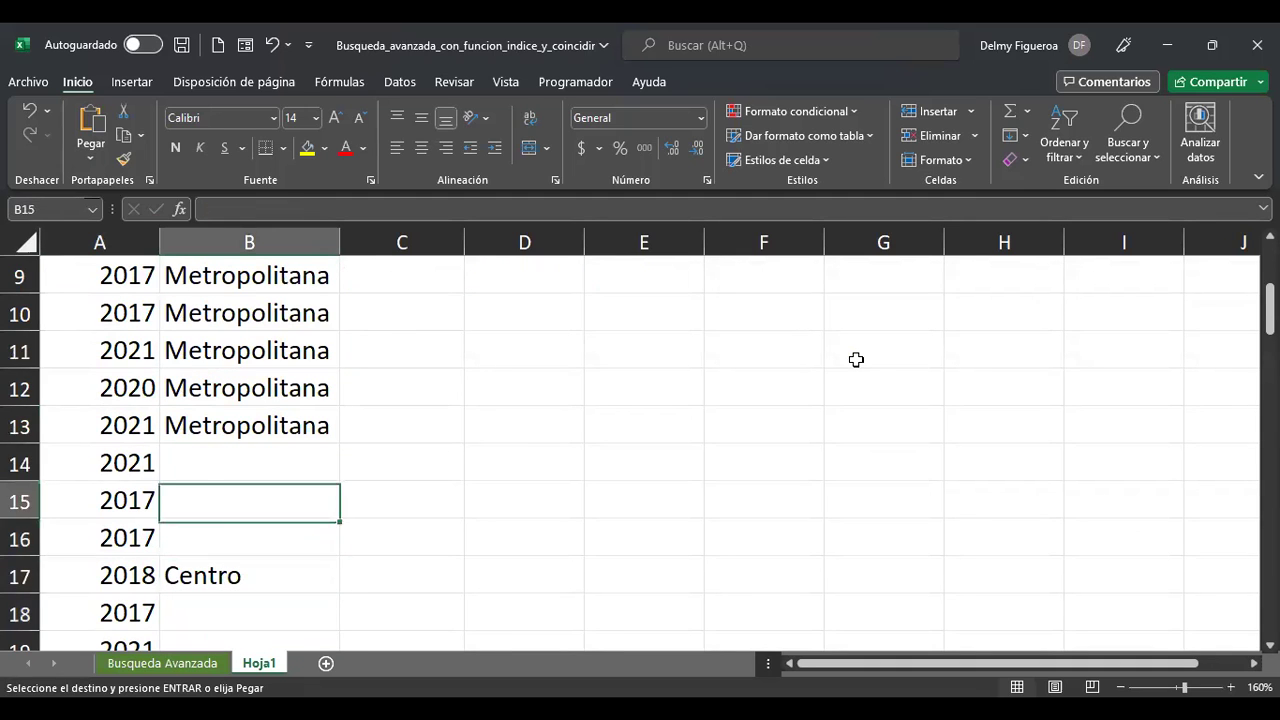
{"action": "key", "text": "Up"}
{"action": "key", "text": "shift+Down"}
{"action": "key", "text": "ctrl+v"}
Paste the copied Oriente into cells B19:B22
{"action": "key", "text": "Down"}
{"action": "key", "text": "Down"}
{"action": "key", "text": "Down"}
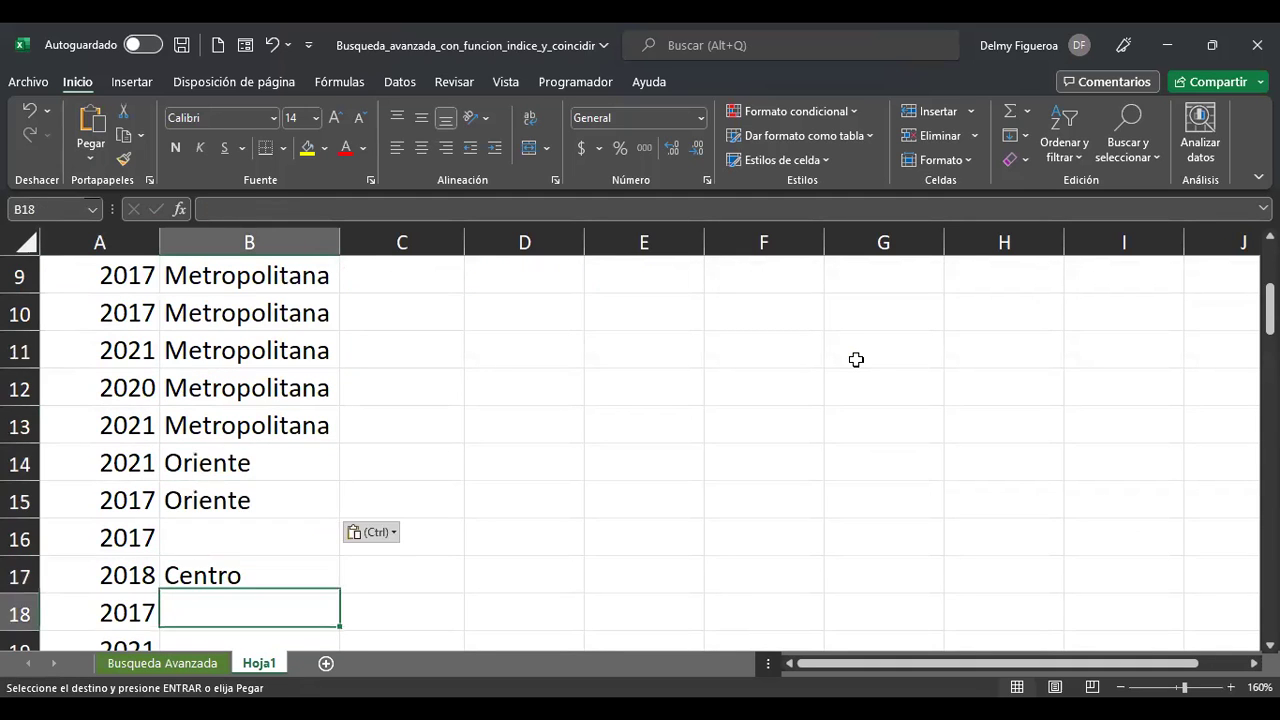
{"action": "key", "text": "Down"}
{"action": "key", "text": "shift+Down"}
{"action": "key", "text": "shift+Down"}
{"action": "key", "text": "shift+Down"}
{"action": "key", "text": "ctrl+v"}
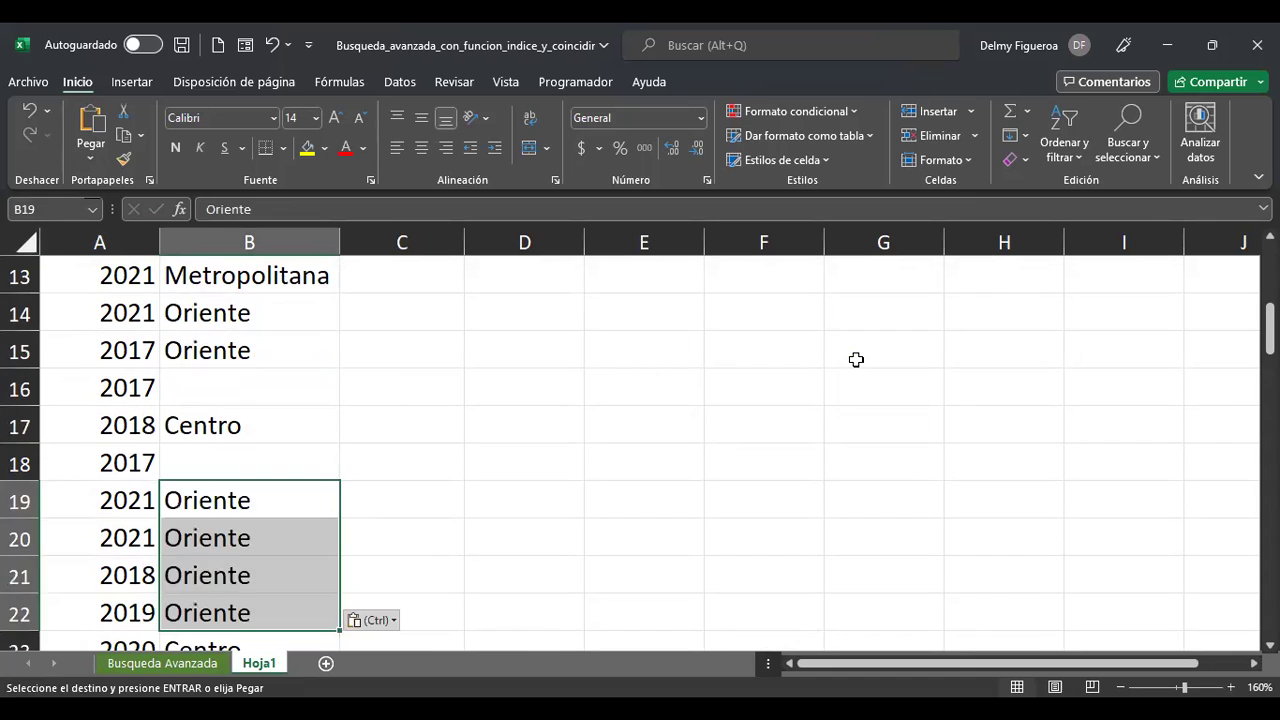
Paste the copied Oriente into B28 and B32 in the Zona column
{"action": "key", "text": "Down"}
{"action": "key", "text": "Down"}
{"action": "key", "text": "Down"}
{"action": "key", "text": "Down"}
{"action": "key", "text": "Down"}
{"action": "key", "text": "Down"}
{"action": "key", "text": "Down"}
{"action": "key", "text": "Down"}
{"action": "key", "text": "Down"}
{"action": "key", "text": "ctrl+v"}
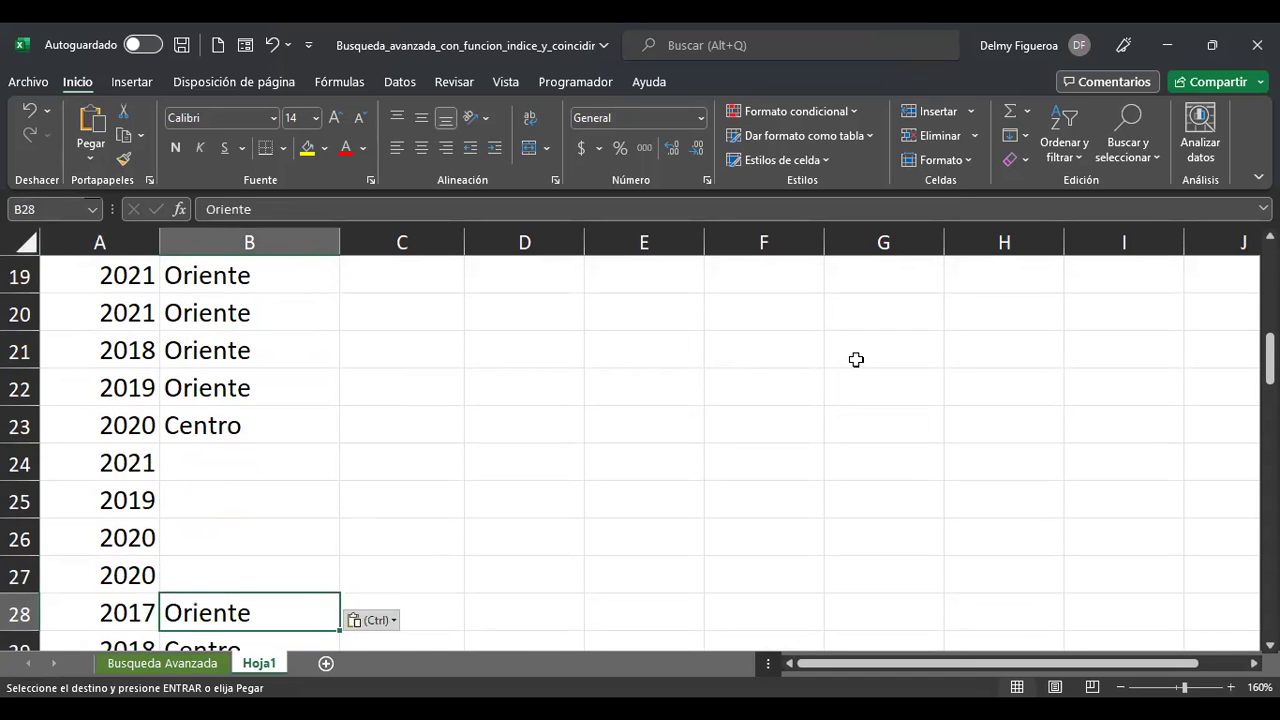
{"action": "key", "text": "Down"}
{"action": "key", "text": "Down"}
{"action": "key", "text": "Down"}
{"action": "key", "text": "Down"}
{"action": "key", "text": "ctrl+v"}
Paste the copied Oriente into B38 and B46, and move on down the Zona column to B53
{"action": "key", "text": "Down"}
{"action": "key", "text": "Down"}
{"action": "key", "text": "Down"}
{"action": "key", "text": "Down"}
{"action": "key", "text": "Down"}
{"action": "key", "text": "Down"}
{"action": "key", "text": "ctrl+v"}
{"action": "key", "text": "Down"}
{"action": "key", "text": "Down"}
{"action": "key", "text": "Down"}
{"action": "key", "text": "Down"}
{"action": "key", "text": "Down"}
{"action": "key", "text": "Down"}
{"action": "key", "text": "Down"}
{"action": "key", "text": "Down"}
{"action": "key", "text": "ctrl+v"}
{"action": "key", "text": "Down"}
{"action": "key", "text": "Down"}
{"action": "key", "text": "Down"}
{"action": "key", "text": "Down"}
{"action": "key", "text": "Down"}
{"action": "key", "text": "Down"}
{"action": "key", "text": "Down"}
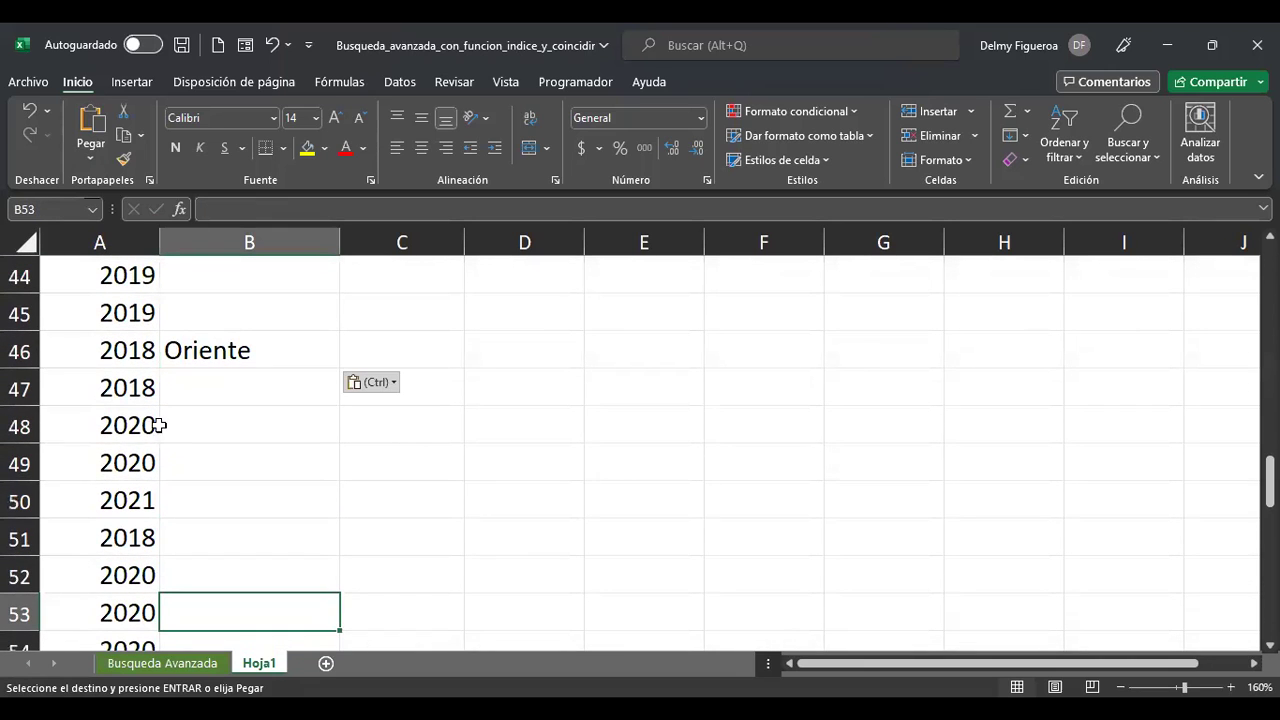
Clear all the data rows from row 51 down to the end of the Año list
{"action": "left_click", "coordinate": [19, 537]}
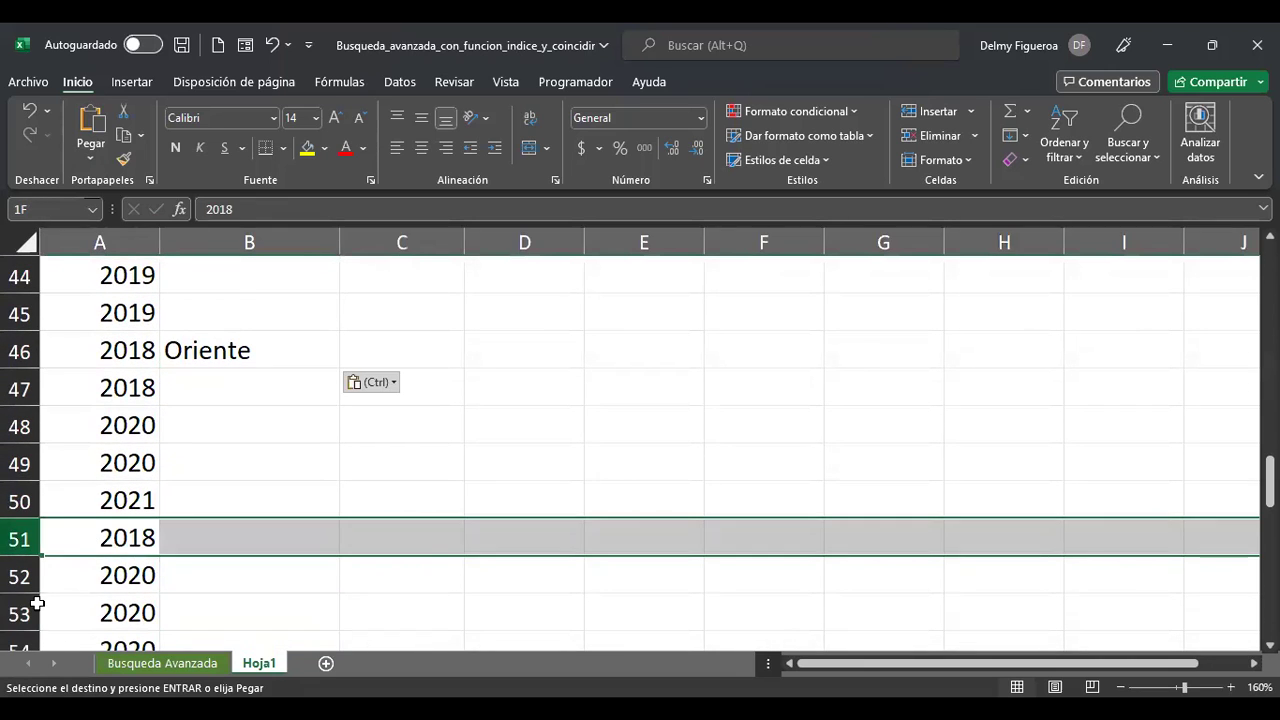
{"action": "left_click_drag", "start_coordinate": [59, 665], "coordinate": [59, 665]}
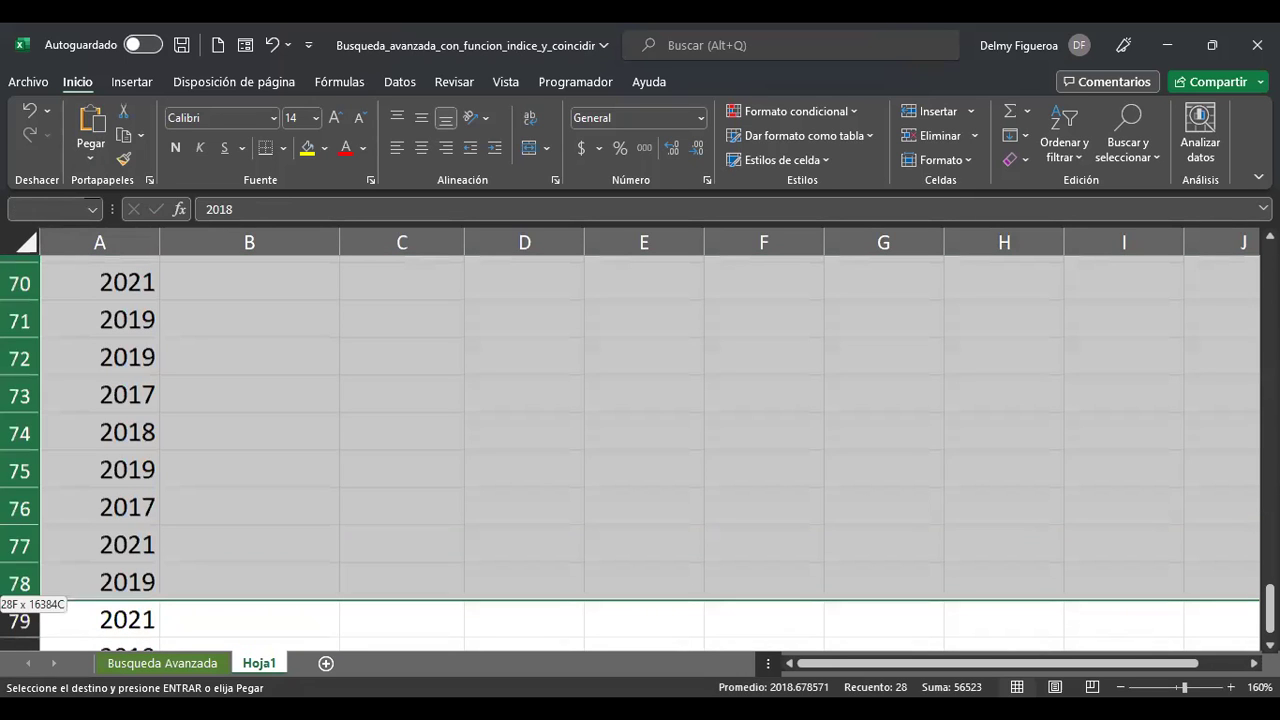
{"action": "left_click_drag", "start_coordinate": [48, 580], "coordinate": [49, 580]}
{"action": "key", "text": "Delete"}
{"action": "scroll", "coordinate": [49, 583], "scroll_direction": "up", "scroll_amount": 9}
{"action": "key", "text": "ctrl+Home"}
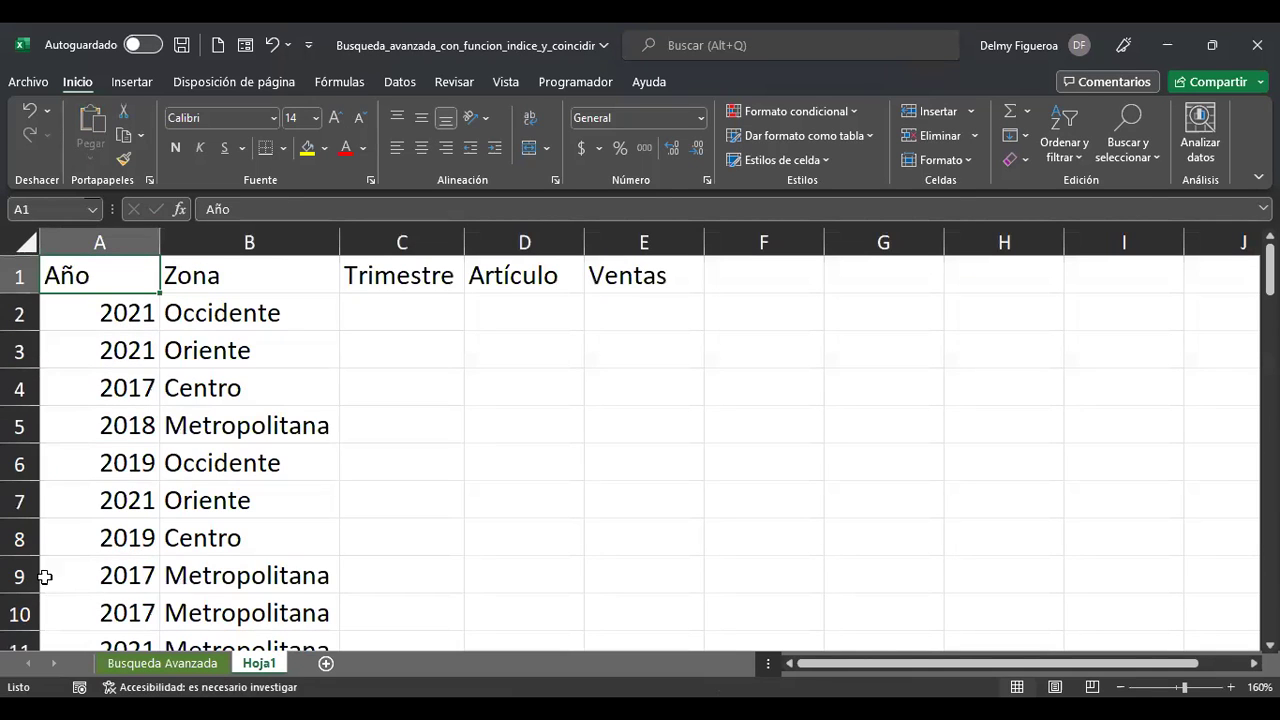
Copy Occidente from B6 and paste it into cells B24:B26 of the Zona column
{"action": "left_click", "coordinate": [277, 470]}
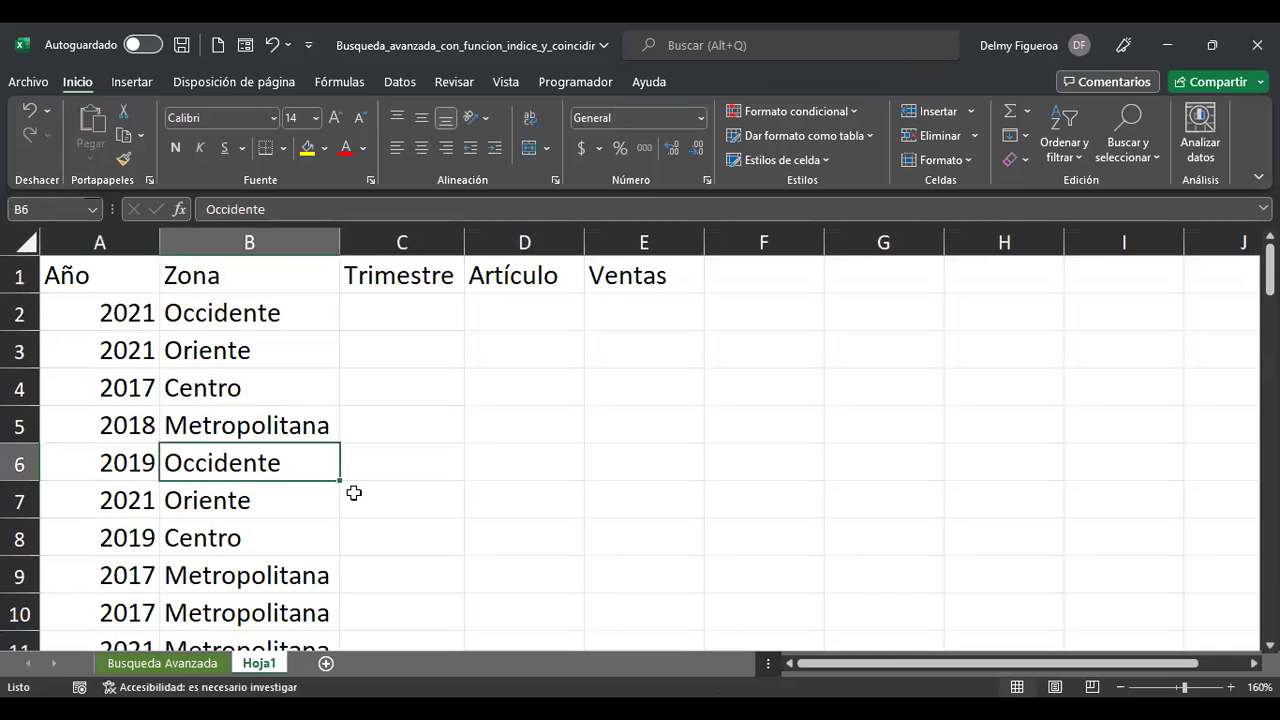
{"action": "key", "text": "ctrl+c"}
{"action": "scroll", "coordinate": [367, 493], "scroll_direction": "down", "scroll_amount": 6}
{"action": "left_click", "coordinate": [286, 466]}
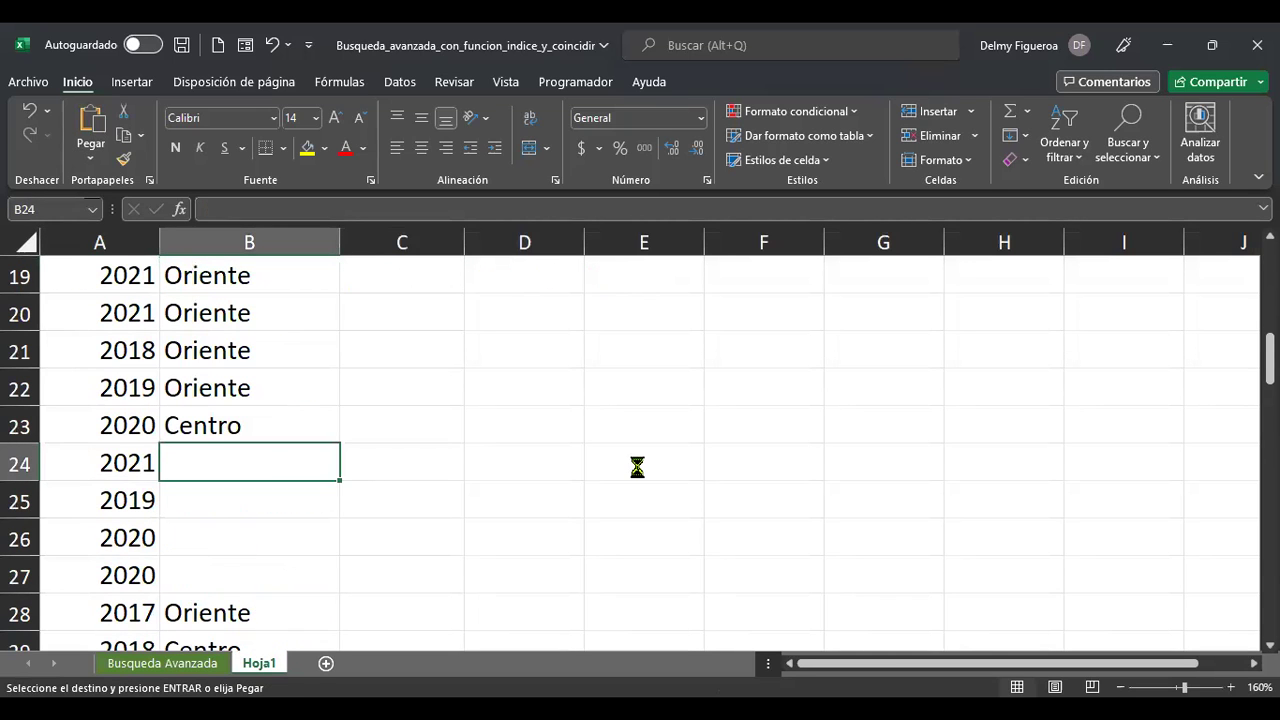
{"action": "key", "text": "ctrl+v"}
{"action": "key", "text": "Down"}
{"action": "key", "text": "ctrl+v"}
{"action": "key", "text": "Down"}
{"action": "key", "text": "ctrl+v"}
Paste the copied Occidente into the empty cell B33 of the Zona column
{"action": "key", "text": "Down"}
{"action": "key", "text": "Down"}
{"action": "key", "text": "Down"}
{"action": "key", "text": "Down"}
{"action": "key", "text": "Down"}
{"action": "key", "text": "Down"}
{"action": "key", "text": "Down"}
{"action": "key", "text": "Down"}
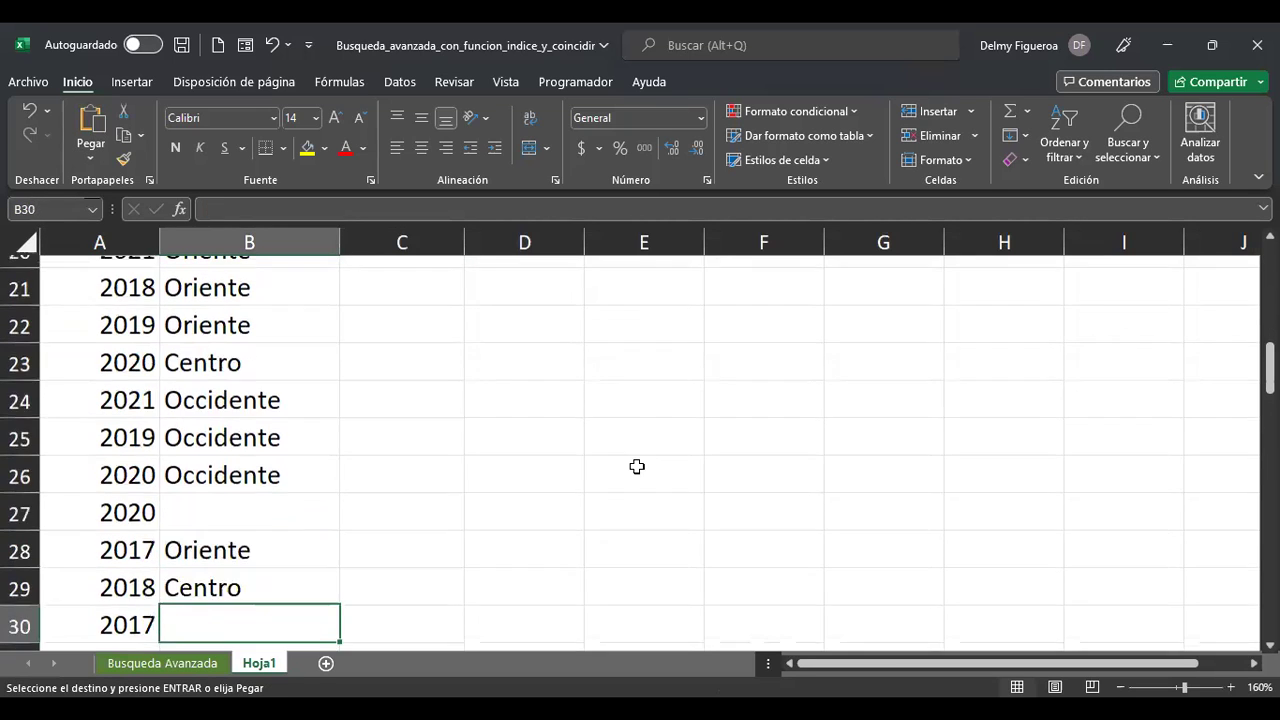
{"action": "key", "text": "Up"}
{"action": "key", "text": "ctrl+v"}
Paste the copied Occidente into cell B40 of the Zona column
{"action": "key", "text": "Down"}
{"action": "key", "text": "Down"}
{"action": "key", "text": "Down"}
{"action": "key", "text": "Down"}
{"action": "key", "text": "Down"}
{"action": "key", "text": "Down"}
{"action": "key", "text": "Down"}
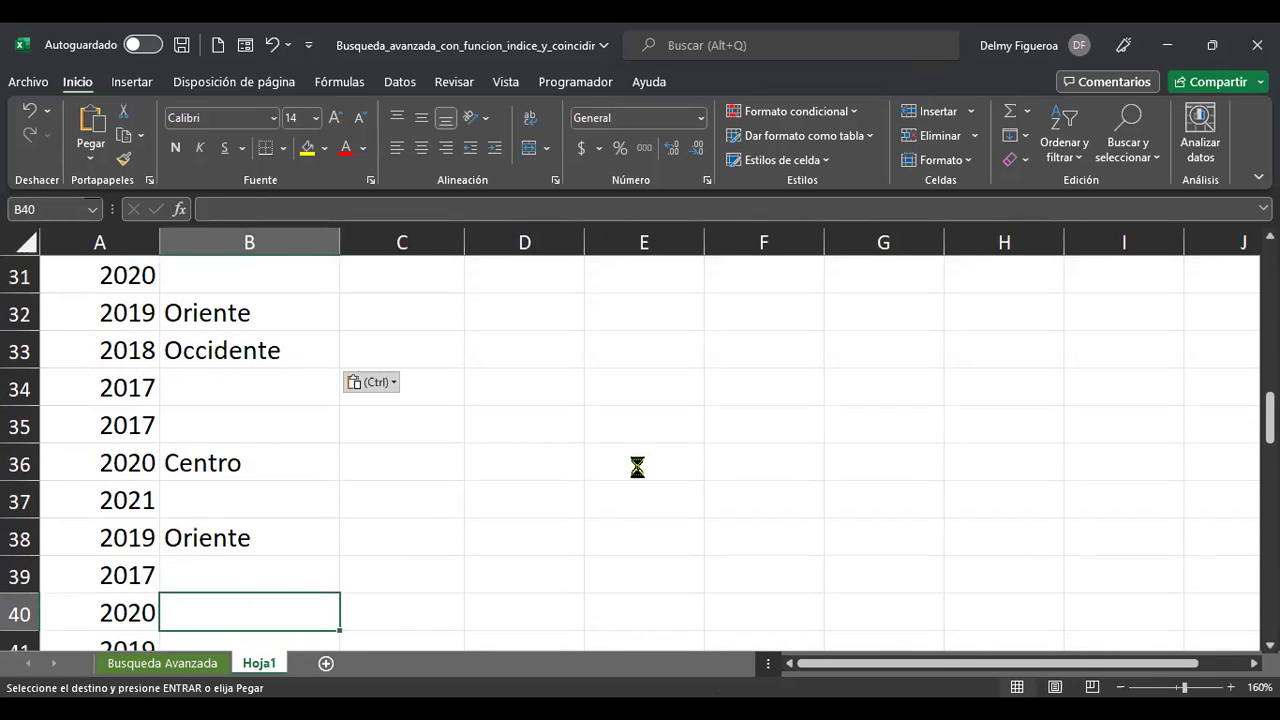
{"action": "key", "text": "ctrl+v"}
Paste the copied Occidente into the three cells B42:B44
{"action": "key", "text": "Down"}
{"action": "key", "text": "Down"}
{"action": "key", "text": "Down"}
{"action": "key", "text": "Down"}
{"action": "key", "text": "Down"}
{"action": "key", "text": "Up"}
{"action": "key", "text": "shift+Up"}
{"action": "key", "text": "shift+Up"}
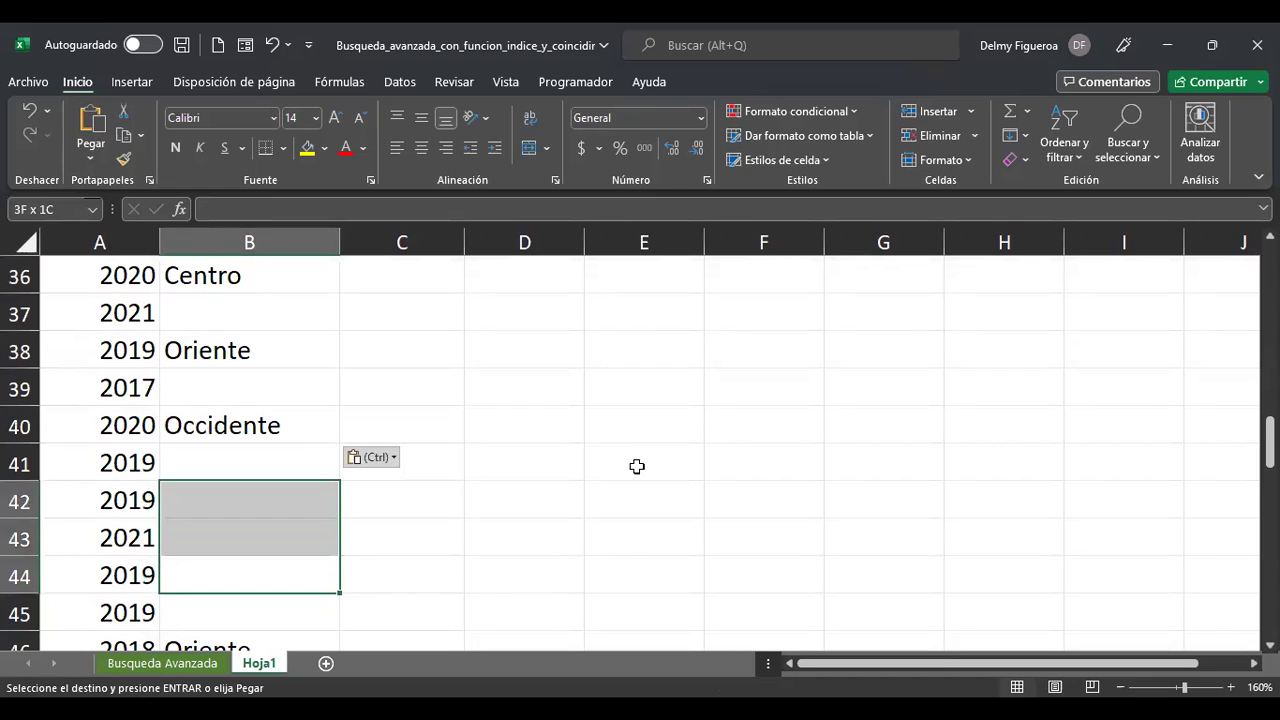
{"action": "key", "text": "ctrl+v"}
Paste the copied Occidente into B49 and move to B50, the last row of the Zona column
{"action": "key", "text": "Down"}
{"action": "key", "text": "Down"}
{"action": "key", "text": "Down"}
{"action": "key", "text": "Down"}
{"action": "key", "text": "Down"}
{"action": "key", "text": "Down"}
{"action": "key", "text": "Up"}
{"action": "key", "text": "ctrl+v"}
{"action": "key", "text": "Down"}
{"action": "key", "text": "Down"}
{"action": "key", "text": "Down"}
{"action": "key", "text": "Up"}
{"action": "key", "text": "Up"}
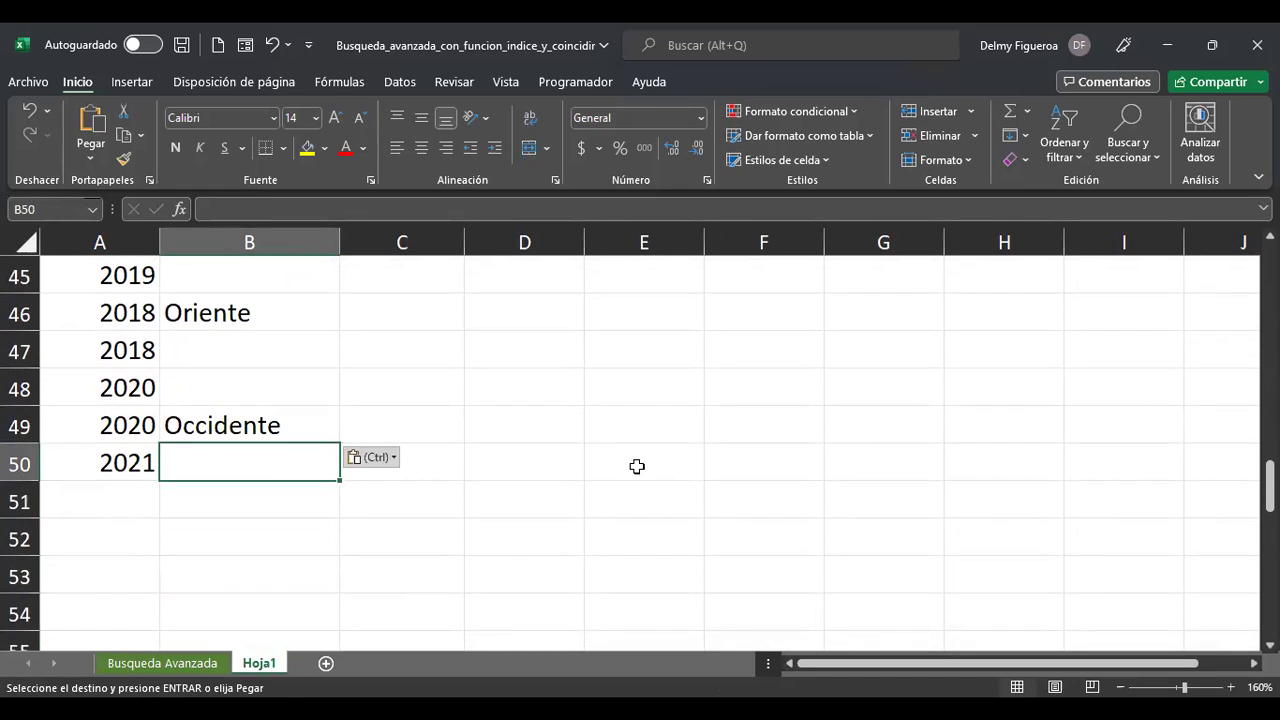
Copy the Occidente and Oriente pair from B2:B3 and paste it into B30:B31
{"action": "key", "text": "ctrl+Home"}
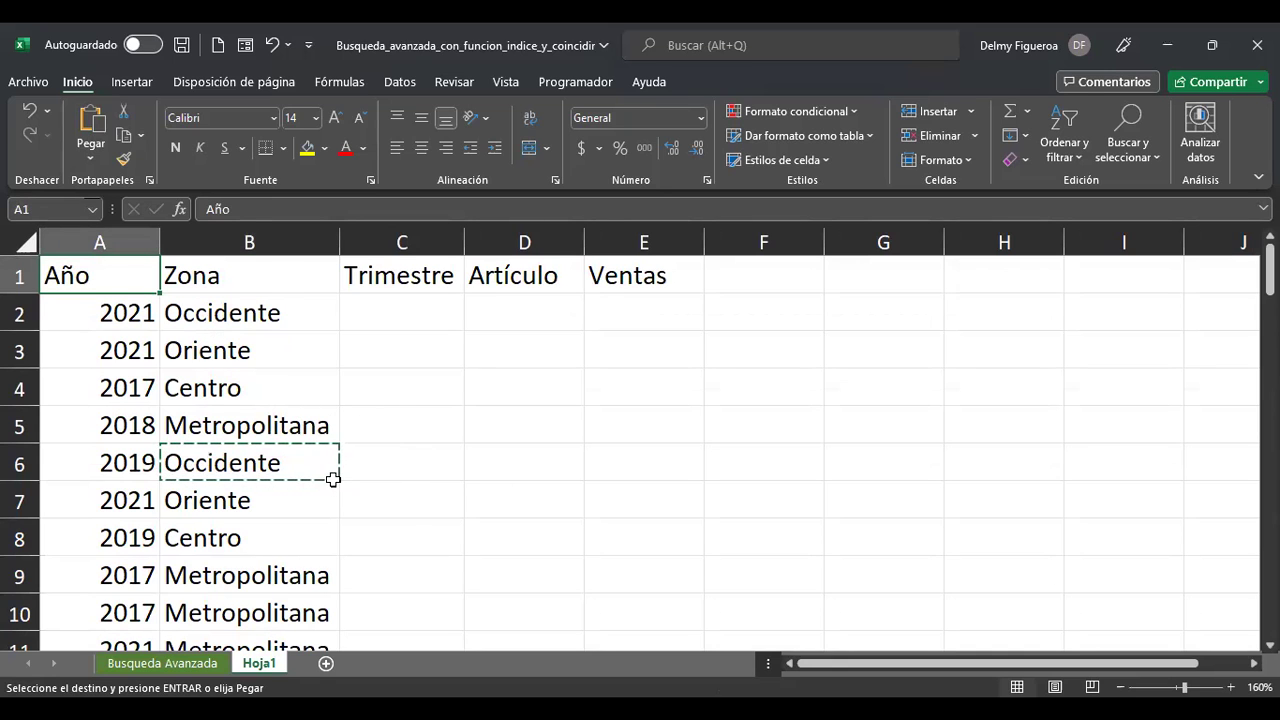
{"action": "scroll", "coordinate": [334, 474], "scroll_direction": "down", "scroll_amount": 4}
{"action": "scroll", "coordinate": [322, 498], "scroll_direction": "up", "scroll_amount": 4}
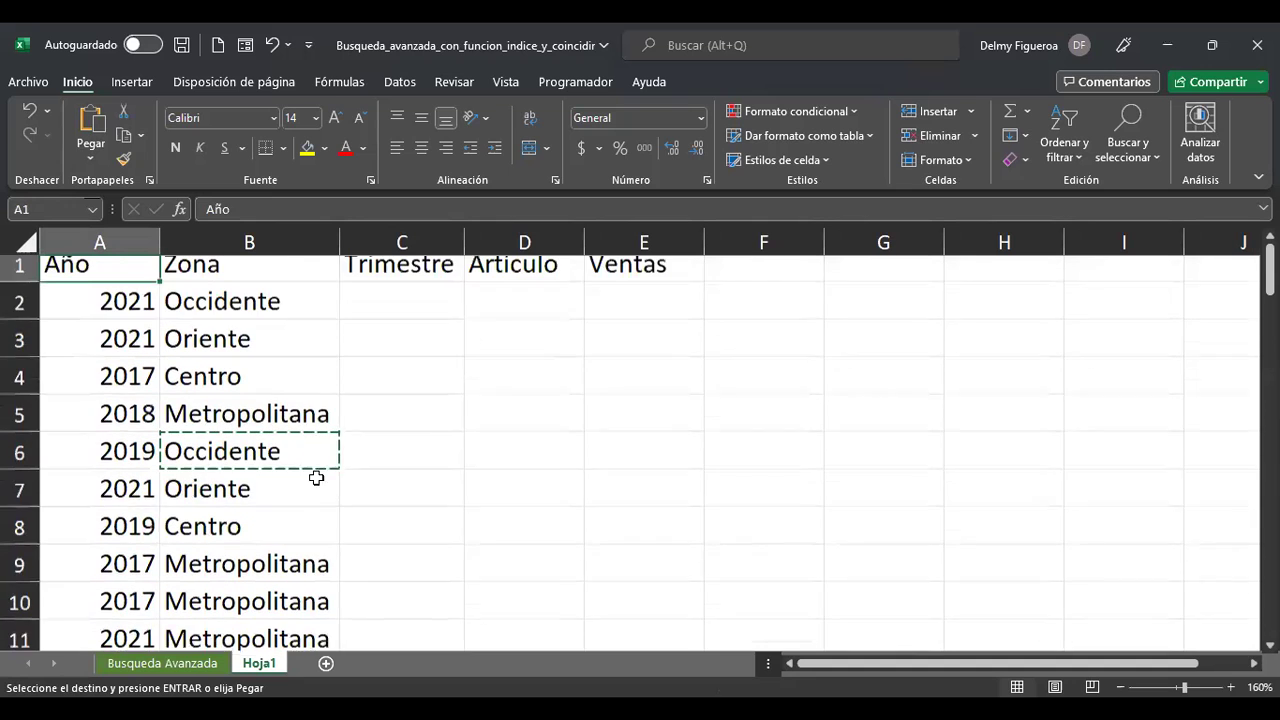
{"action": "left_click", "coordinate": [296, 329]}
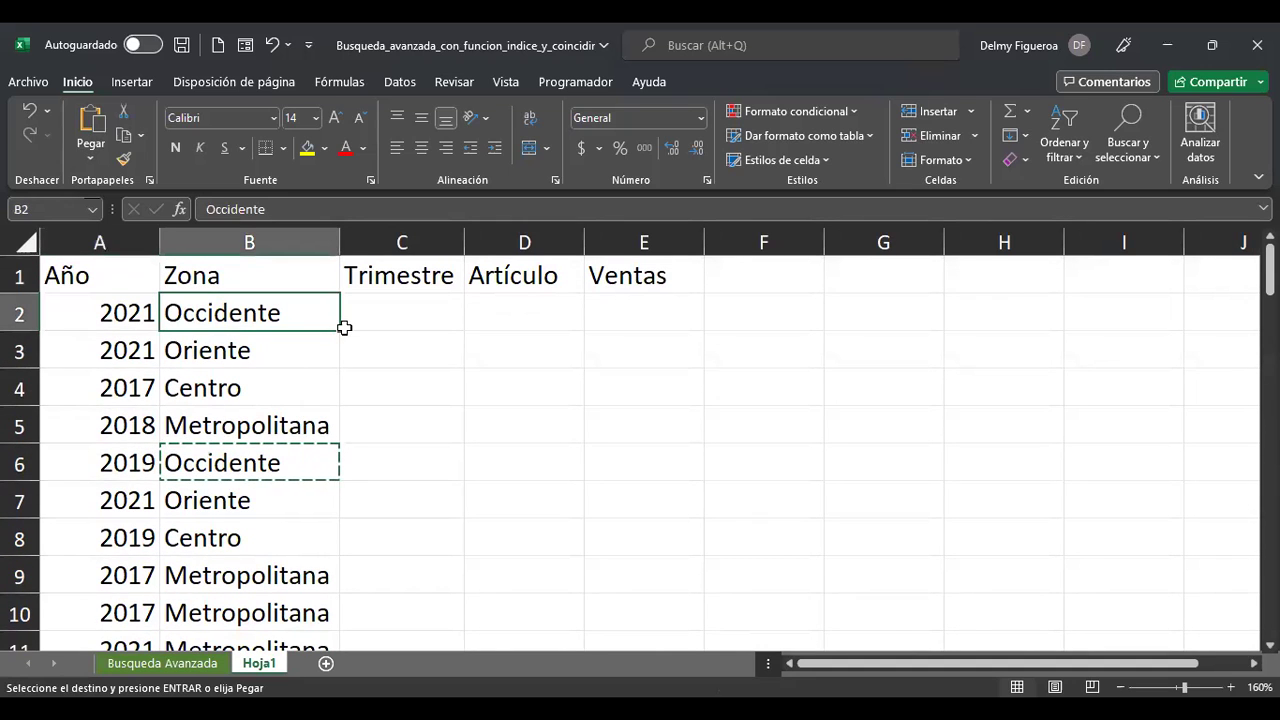
{"action": "key", "text": "shift+Down"}
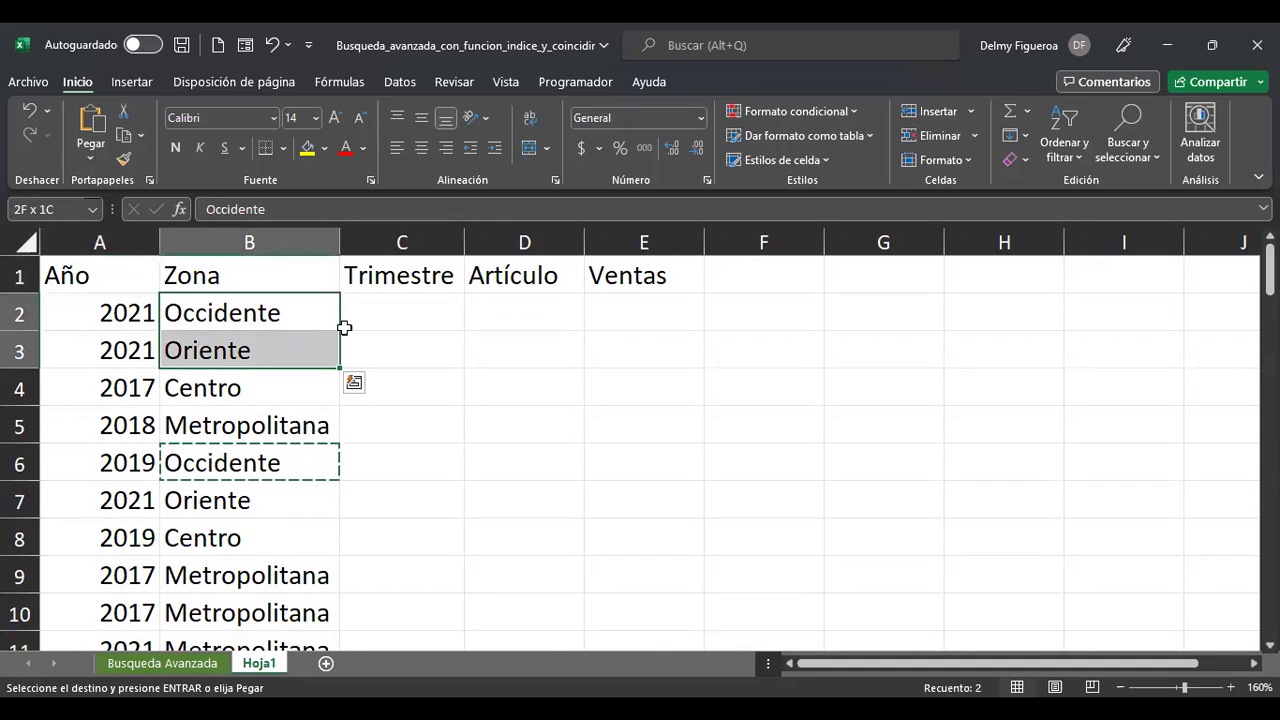
{"action": "scroll", "coordinate": [320, 386], "scroll_direction": "down", "scroll_amount": 4}
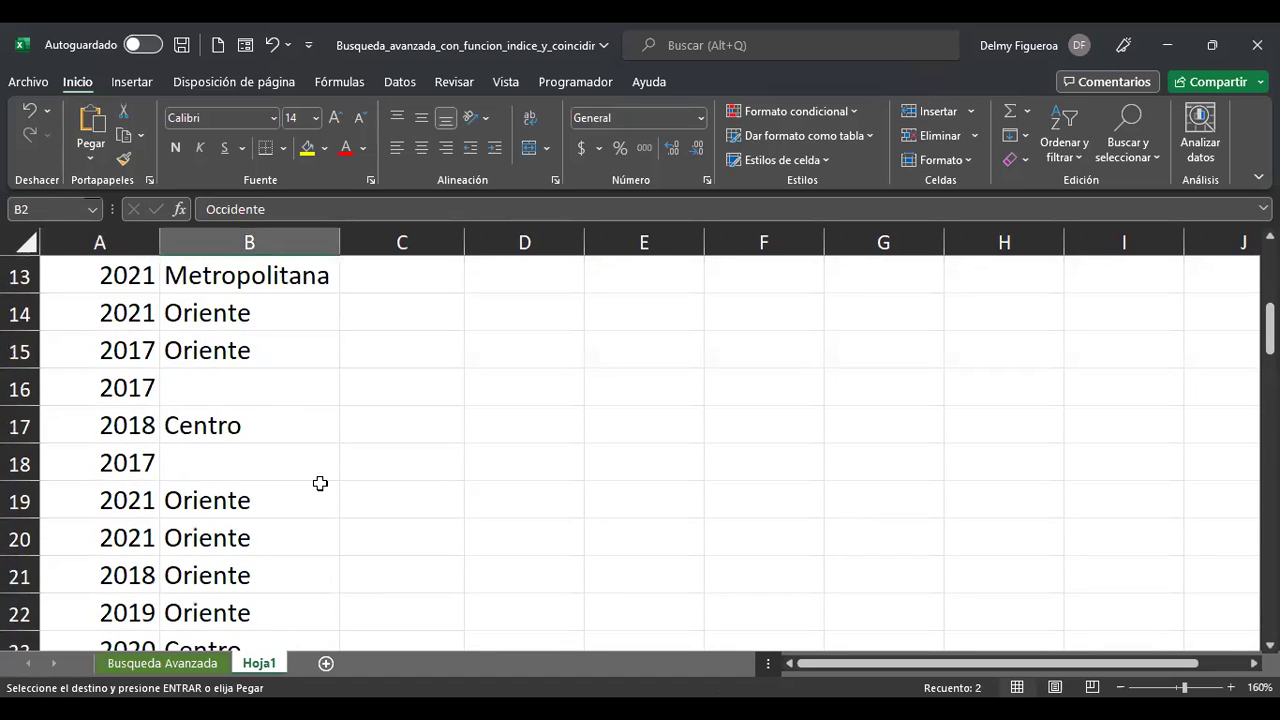
{"action": "scroll", "coordinate": [320, 484], "scroll_direction": "down", "scroll_amount": 4}
{"action": "left_click", "coordinate": [245, 461]}
{"action": "key", "text": "ctrl+v"}
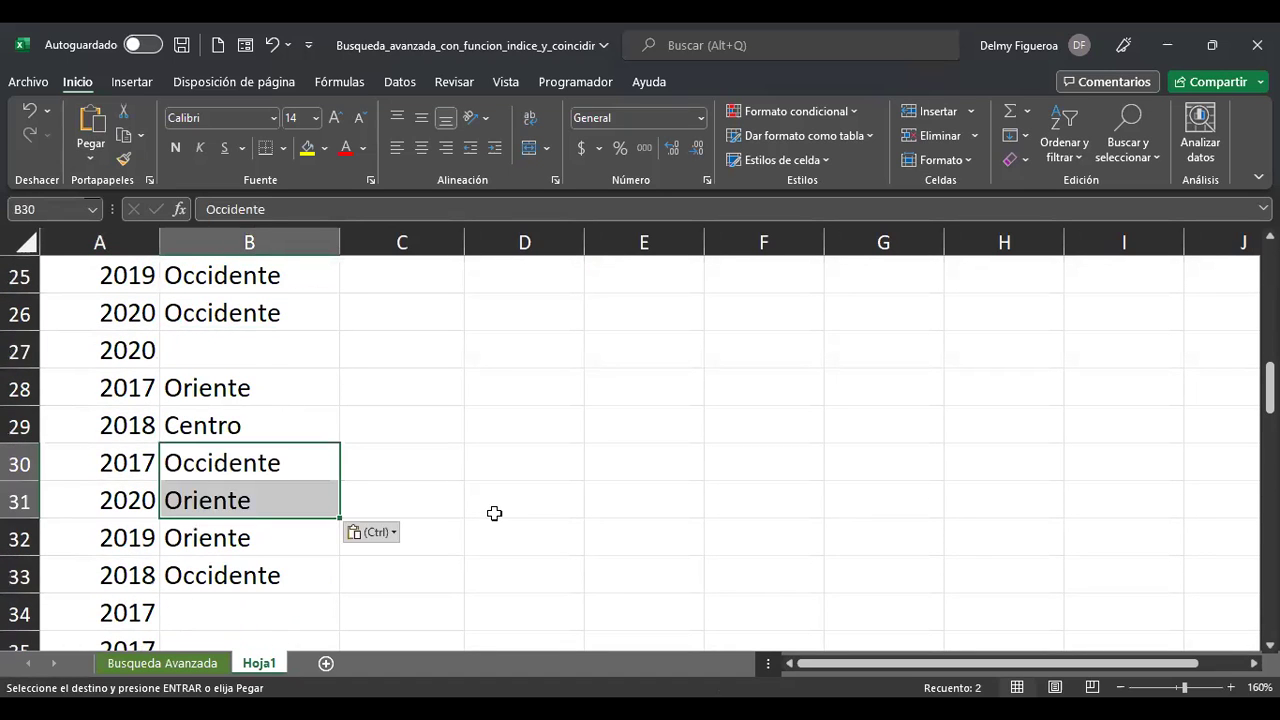
Paste the copied Occidente and Oriente pair into B47:B48
{"action": "scroll", "coordinate": [311, 480], "scroll_direction": "down", "scroll_amount": 3}
{"action": "scroll", "coordinate": [271, 500], "scroll_direction": "down", "scroll_amount": 2}
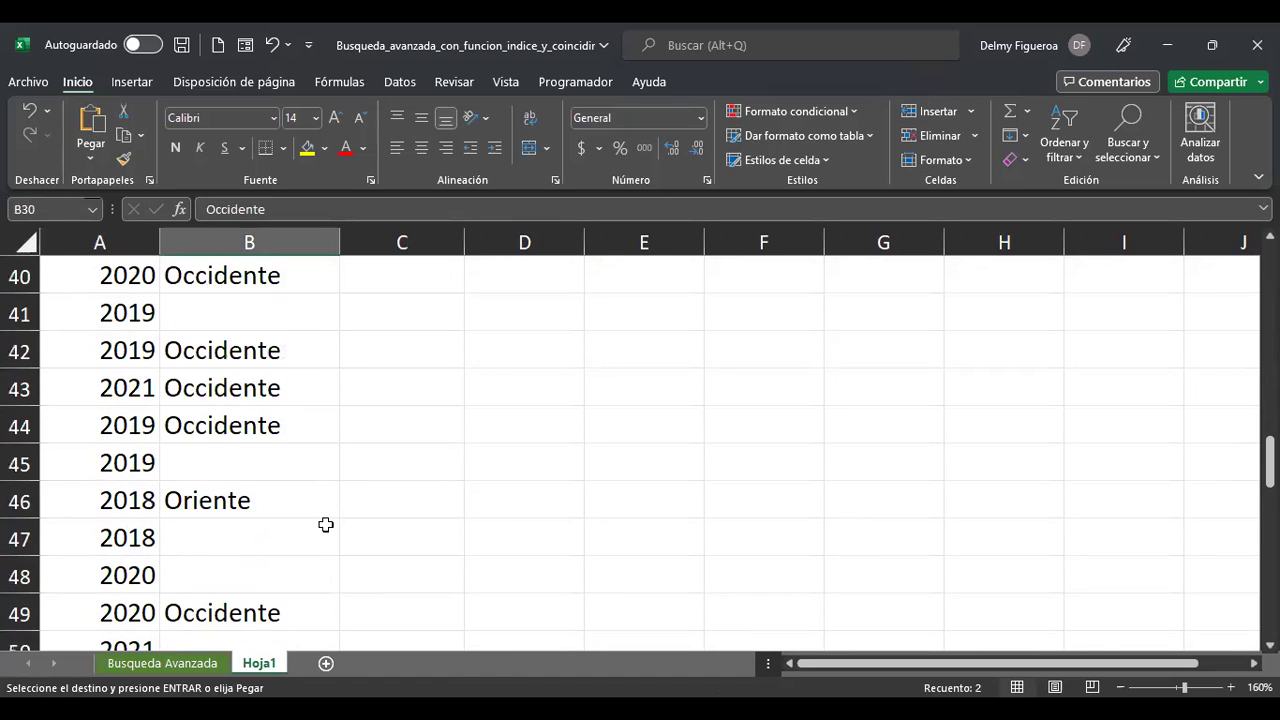
{"action": "left_click", "coordinate": [260, 537]}
{"action": "key", "text": "ctrl+v"}
{"action": "scroll", "coordinate": [421, 549], "scroll_direction": "down", "scroll_amount": 3}
{"action": "scroll", "coordinate": [363, 526], "scroll_direction": "up", "scroll_amount": 2}
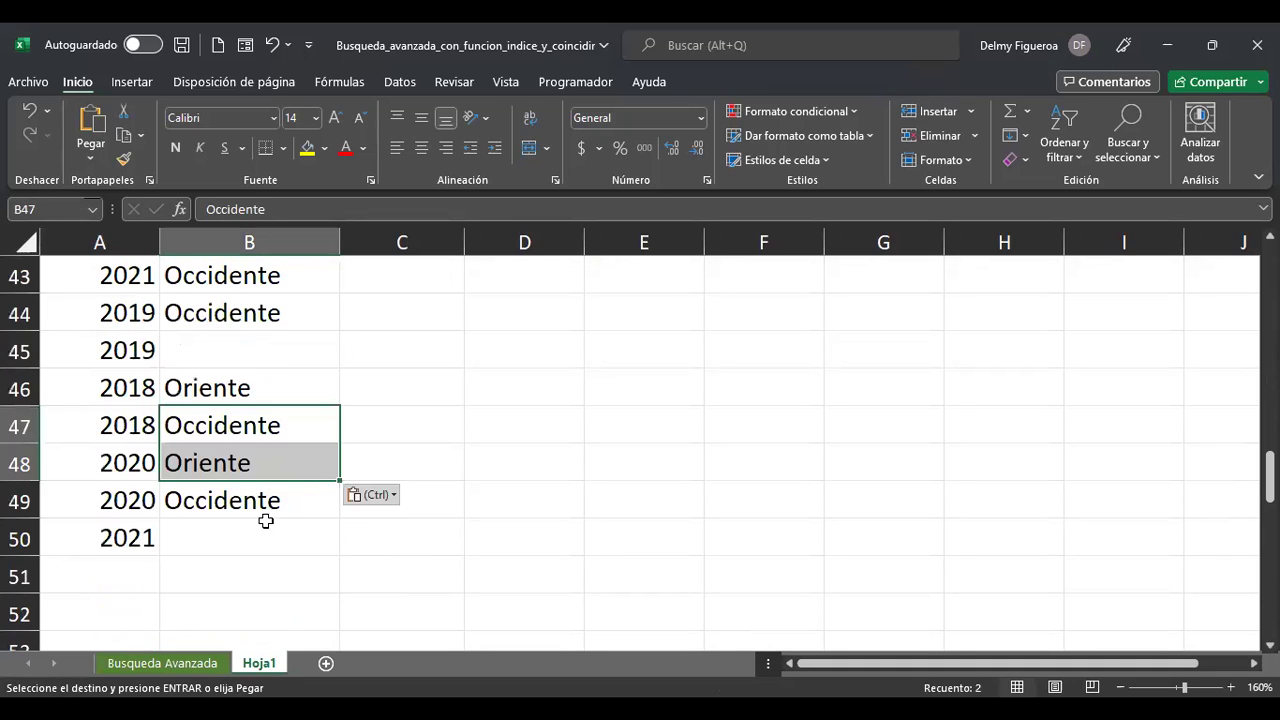
Enter Centro in B50, the last row of the Zona column
{"action": "left_click", "coordinate": [262, 538]}
{"action": "type", "text": "Centro"}
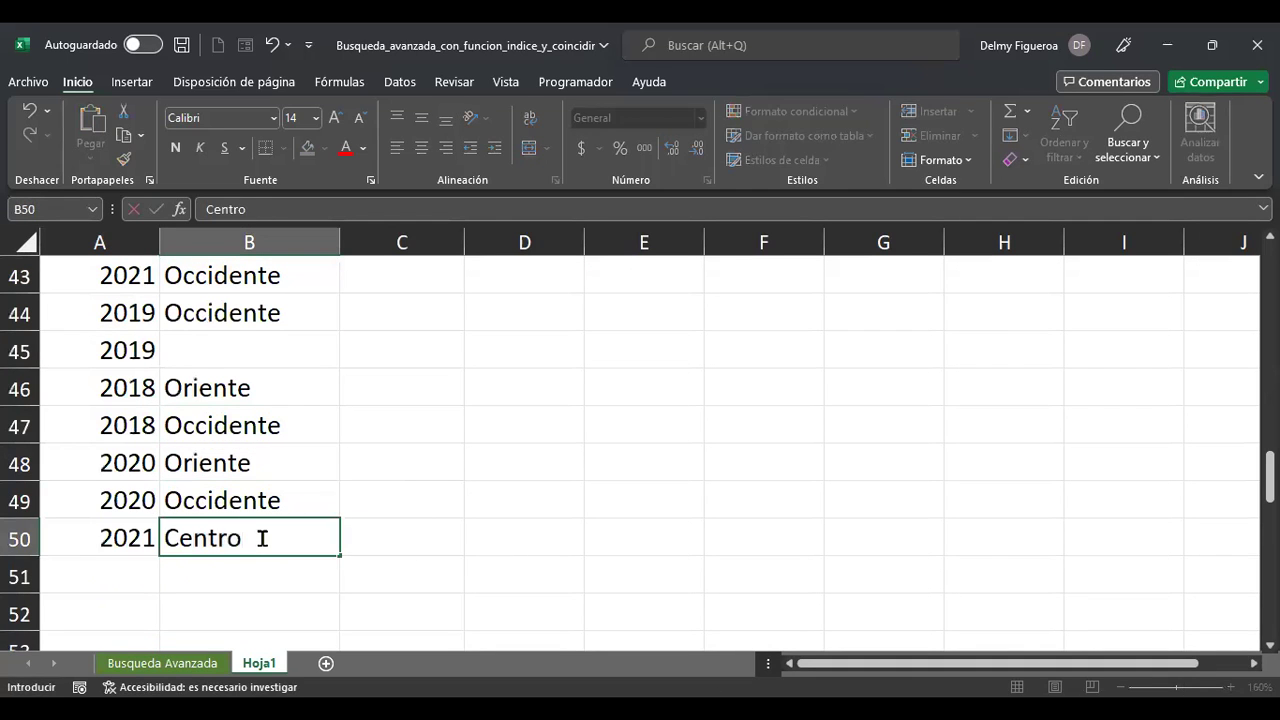
{"action": "key", "text": "Return"}
Enter Metropolitana in the empty cell B45 of the Zona column
{"action": "key", "text": "Up"}
{"action": "key", "text": "Up"}
{"action": "key", "text": "Up"}
{"action": "key", "text": "Up"}
{"action": "key", "text": "Up"}
{"action": "key", "text": "Up"}
{"action": "key", "text": "Up"}
{"action": "key", "text": "Down"}
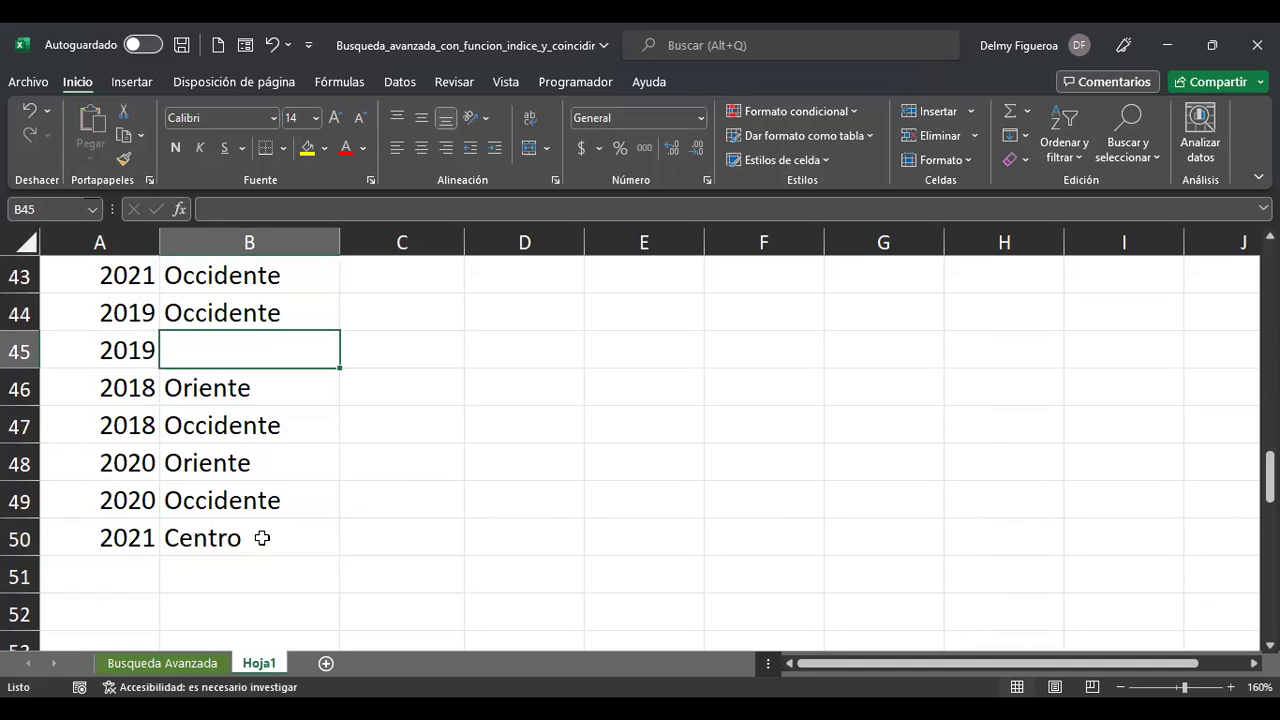
{"action": "type", "text": "Metropolio"}
{"action": "key", "text": "BackSpace"}
{"action": "key", "text": "Return"}
{"action": "key", "text": "Up"}
Enter Occidente in the empty cell B16 of the Zona column
{"action": "key", "text": "ctrl+Home"}
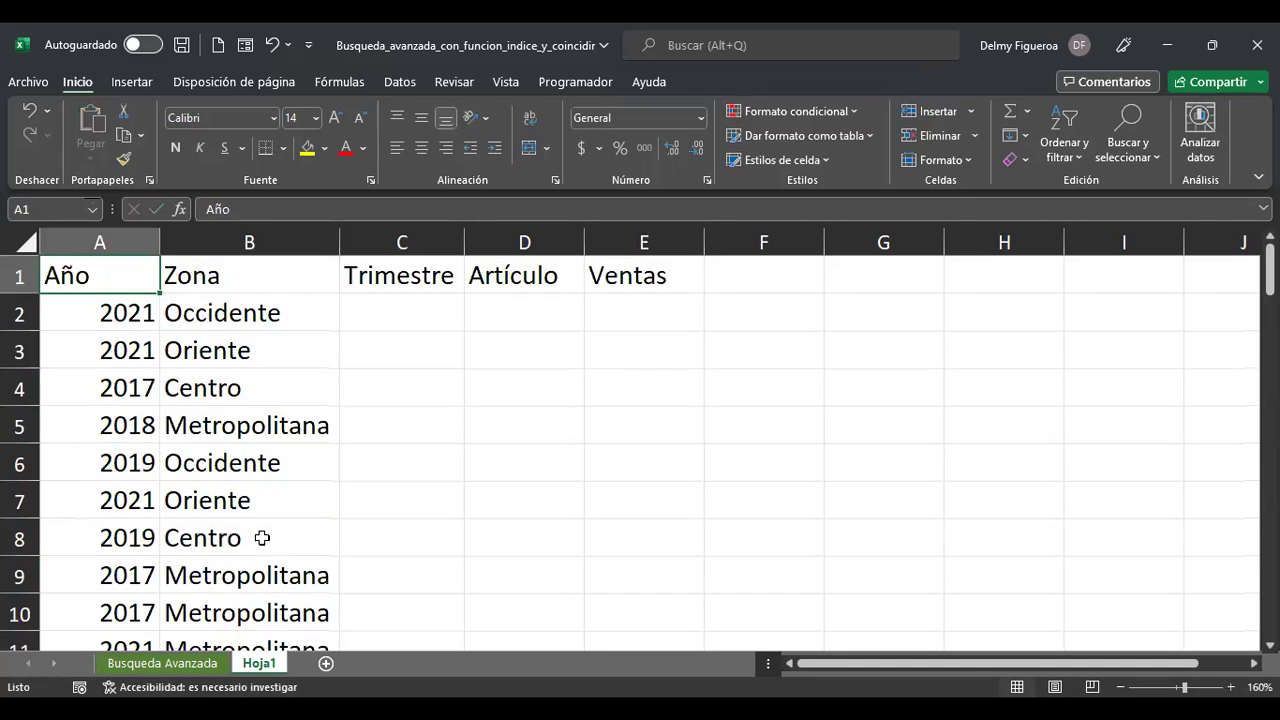
{"action": "scroll", "coordinate": [391, 437], "scroll_direction": "down", "scroll_amount": 5}
{"action": "scroll", "coordinate": [307, 395], "scroll_direction": "up", "scroll_amount": 1}
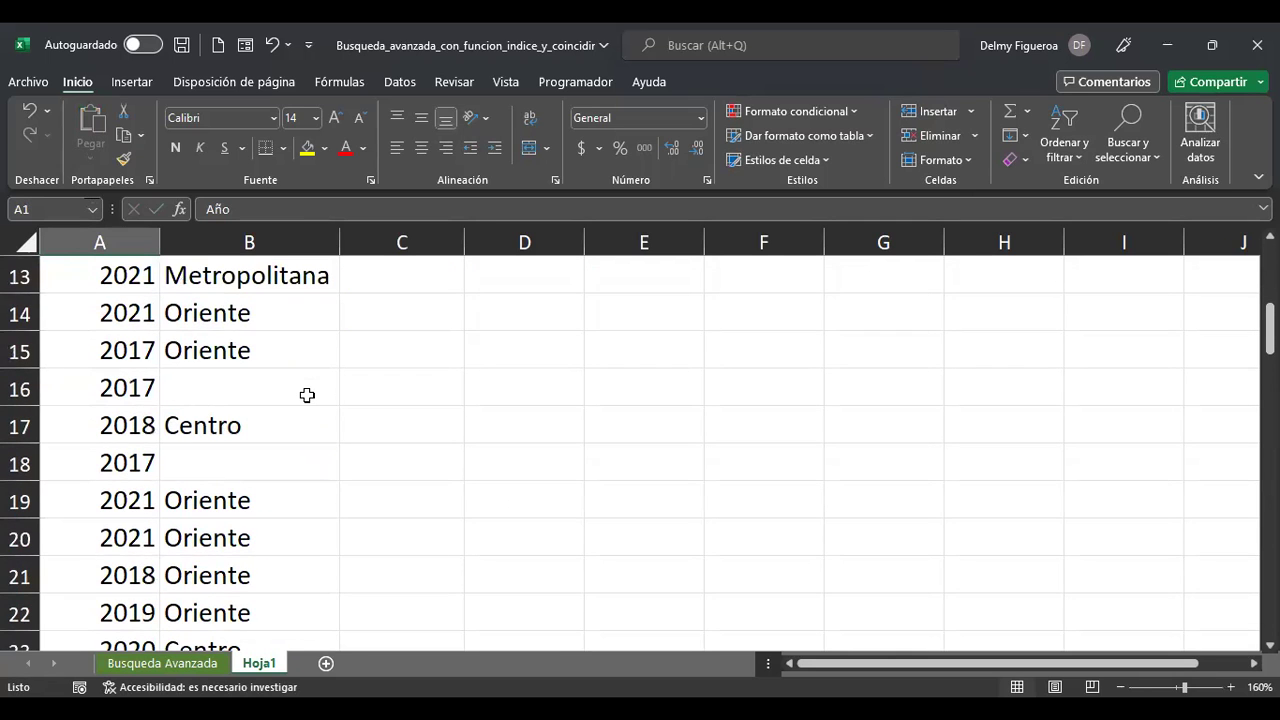
{"action": "scroll", "coordinate": [299, 393], "scroll_direction": "up", "scroll_amount": 4}
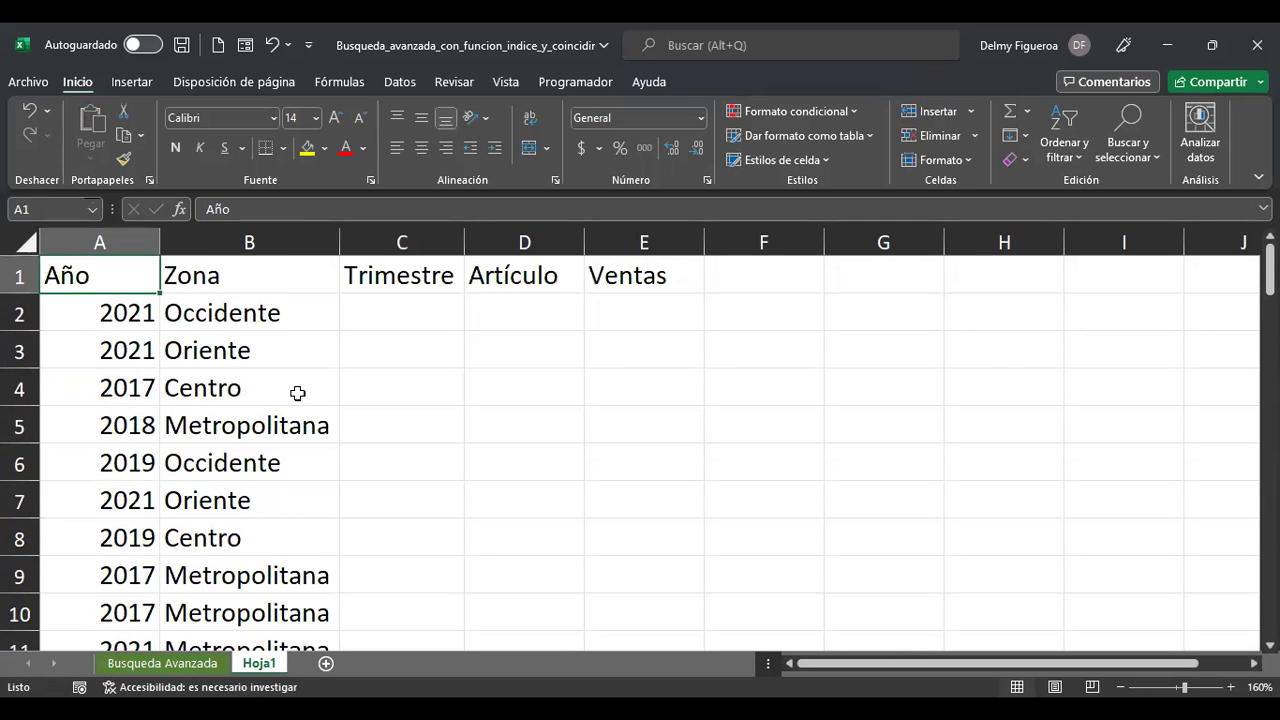
{"action": "scroll", "coordinate": [298, 393], "scroll_direction": "down", "scroll_amount": 5}
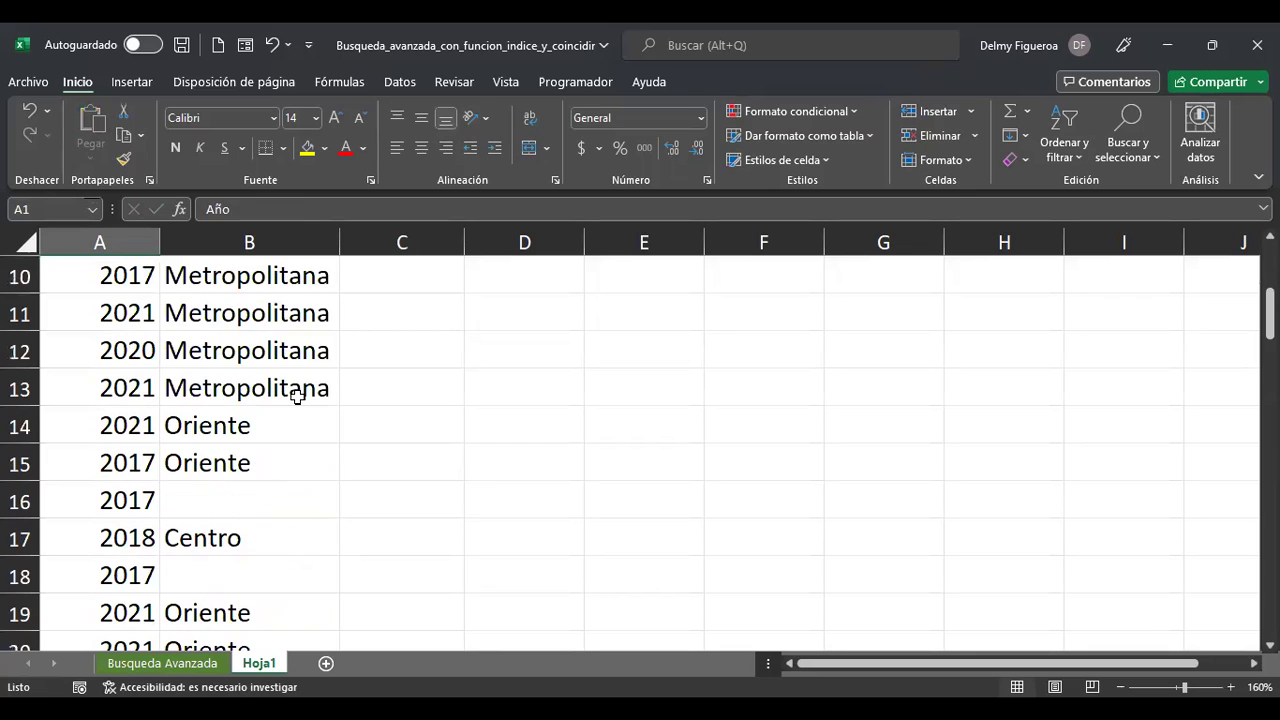
{"action": "left_click", "coordinate": [300, 302]}
{"action": "scroll", "coordinate": [397, 296], "scroll_direction": "up", "scroll_amount": 3}
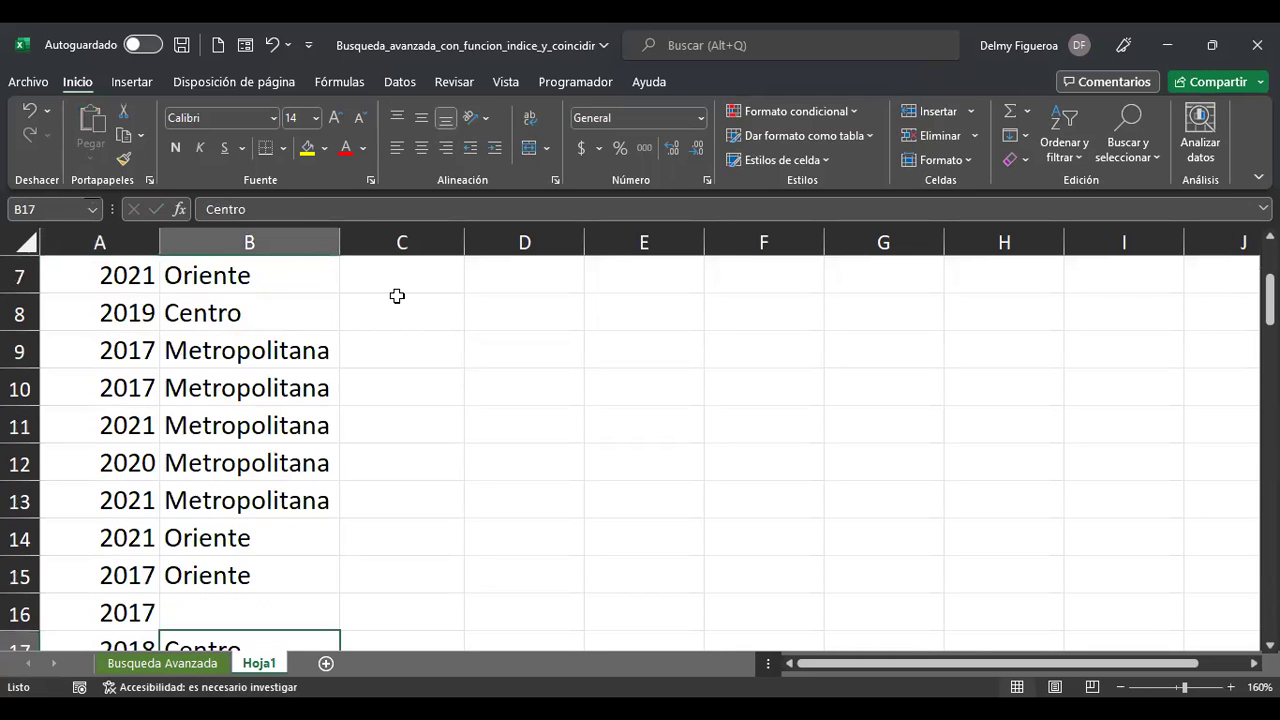
{"action": "key", "text": "Up"}
{"action": "type", "text": "Occidente"}
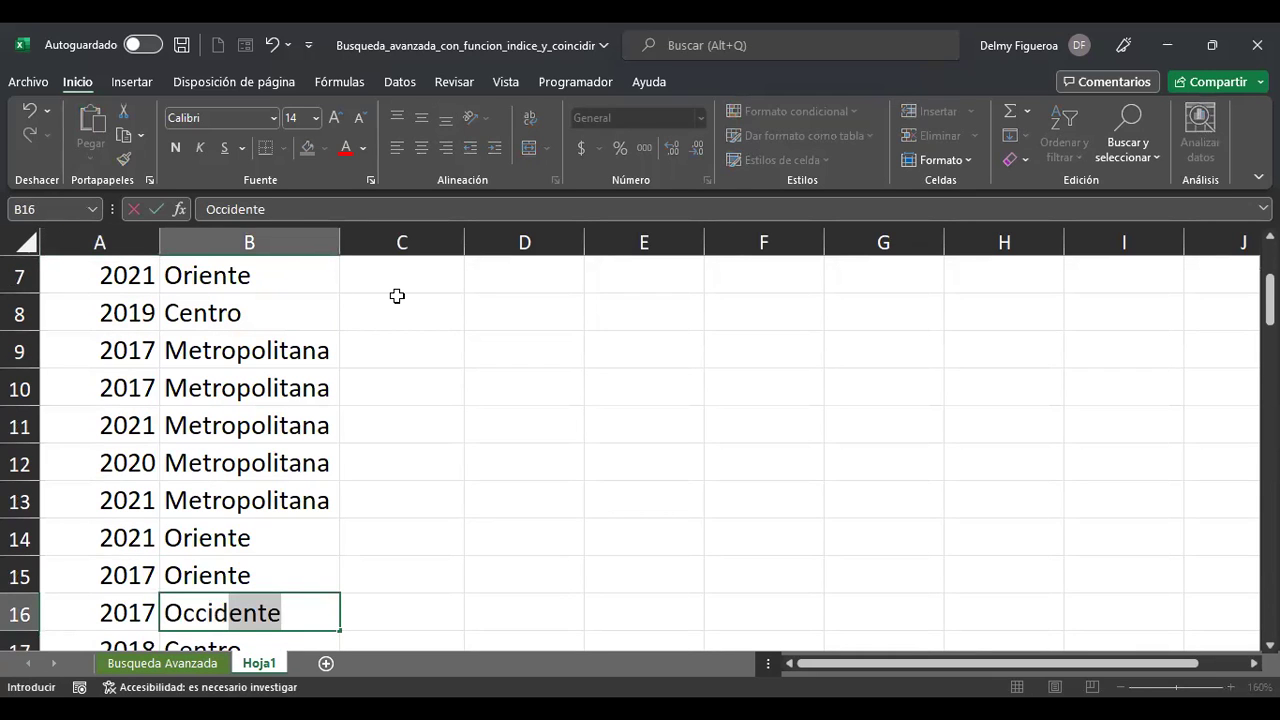
{"action": "key", "text": "Return"}
Copy Occidente from B16 and paste it into the empty cell B18
{"action": "key", "text": "Return"}
{"action": "key", "text": "Return"}
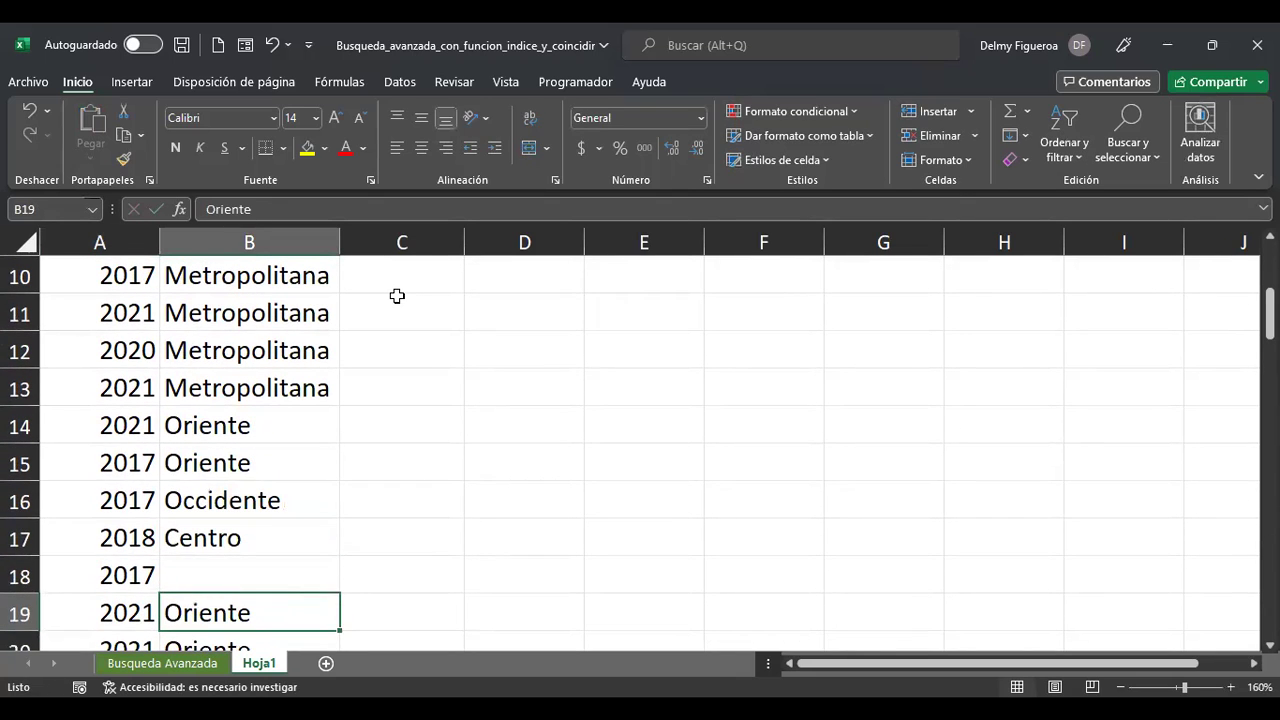
{"action": "key", "text": "Up"}
{"action": "key", "text": "Up"}
{"action": "key", "text": "Up"}
{"action": "key", "text": "ctrl+c"}
{"action": "key", "text": "Down"}
{"action": "key", "text": "Down"}
{"action": "key", "text": "Down"}
{"action": "key", "text": "Up"}
{"action": "key", "text": "Return"}
Enter Centro in the empty cell B27 of the Zona column
{"action": "scroll", "coordinate": [356, 380], "scroll_direction": "down", "scroll_amount": 4}
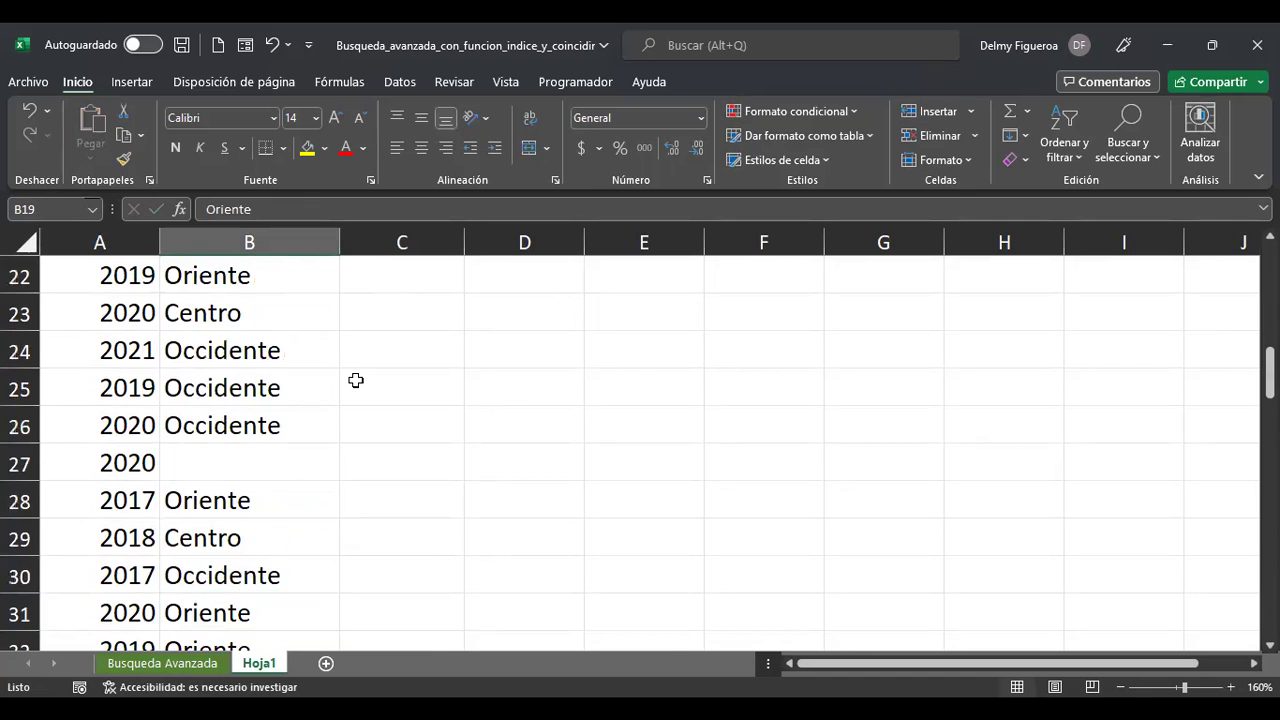
{"action": "scroll", "coordinate": [356, 380], "scroll_direction": "down", "scroll_amount": 2}
{"action": "scroll", "coordinate": [260, 361], "scroll_direction": "up", "scroll_amount": 1}
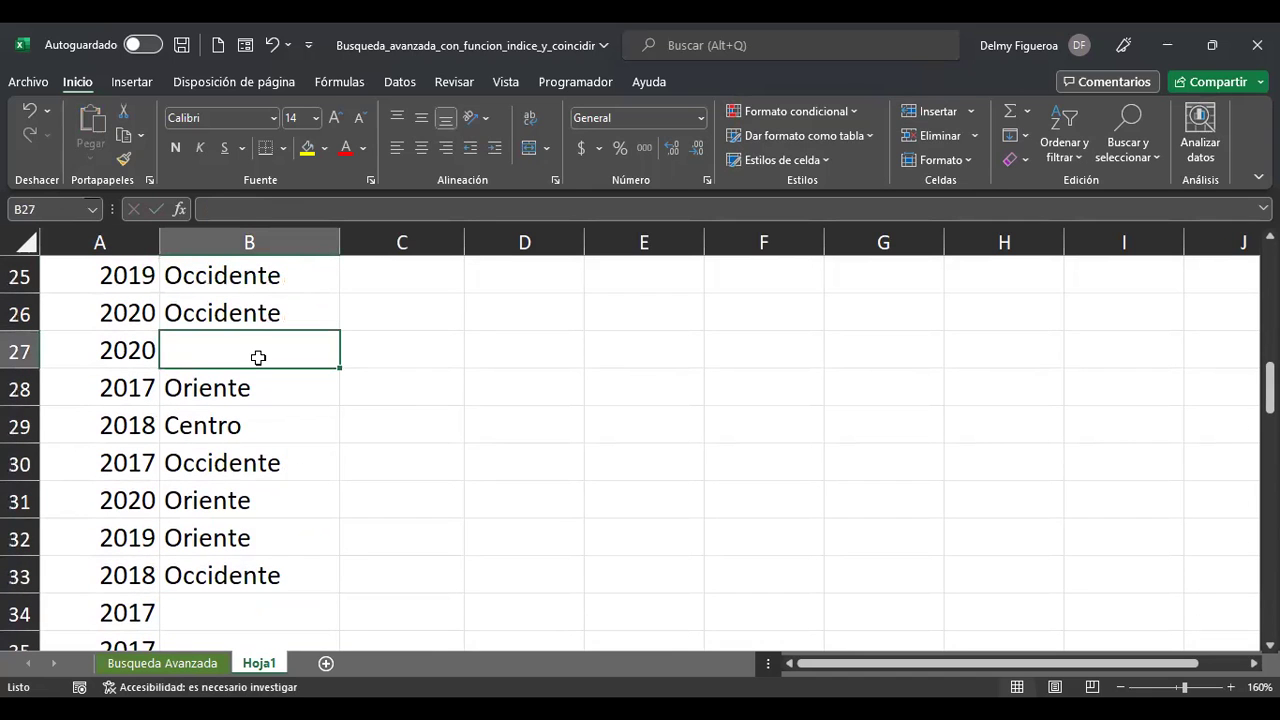
{"action": "type", "text": "Centro"}
{"action": "key", "text": "Return"}
Copy Occidente from B33 and paste it into cells B34:B35
{"action": "scroll", "coordinate": [138, 500], "scroll_direction": "down", "scroll_amount": 2}
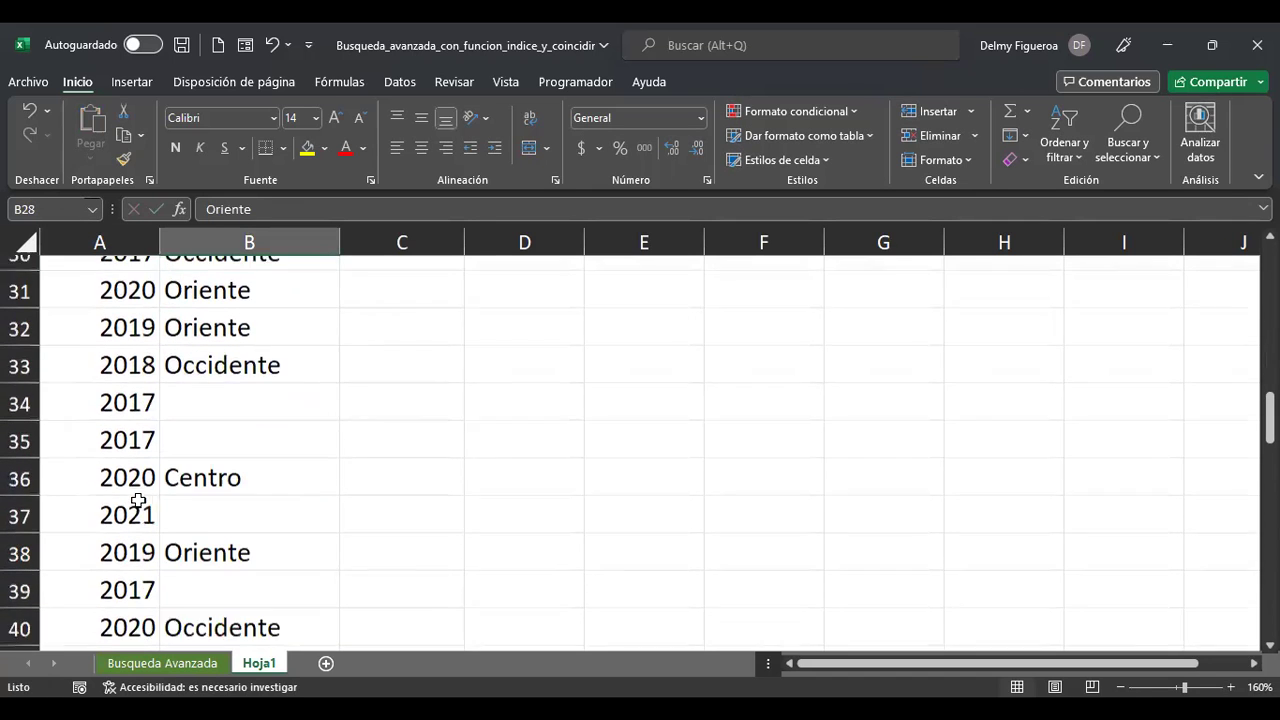
{"action": "left_click", "coordinate": [256, 356]}
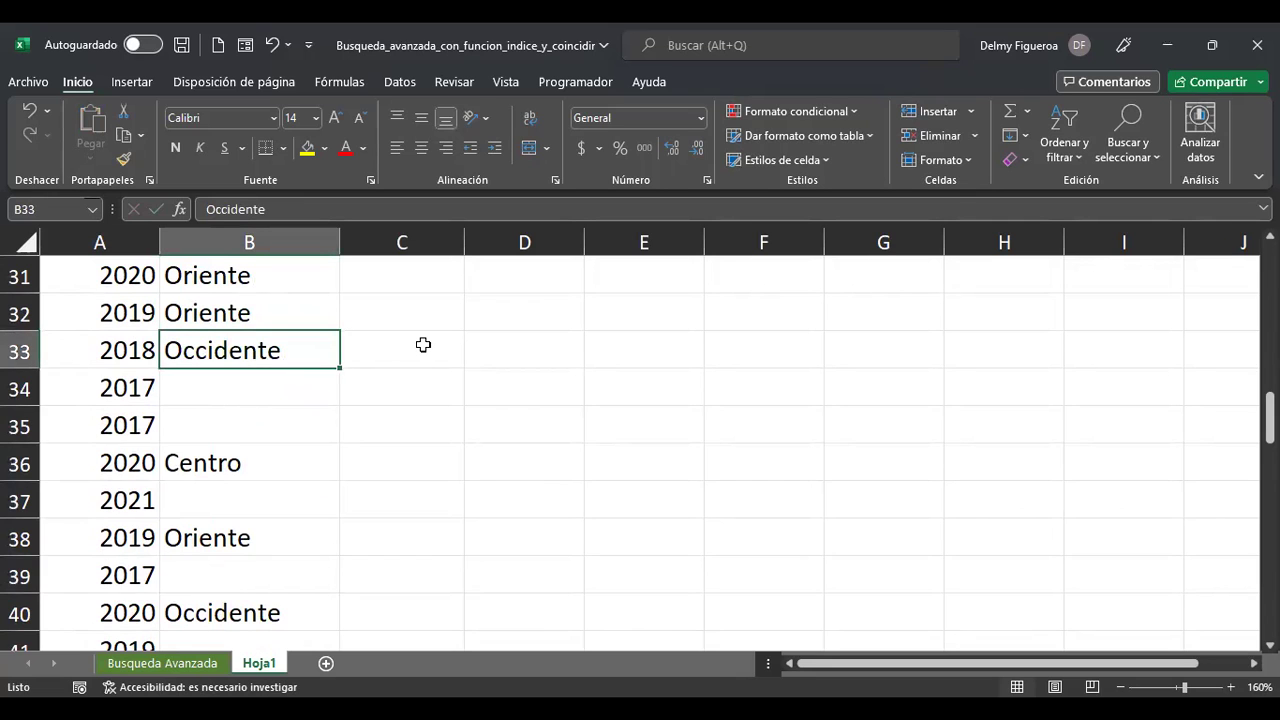
{"action": "key", "text": "ctrl+c"}
{"action": "key", "text": "Down"}
{"action": "key", "text": "shift+Down"}
{"action": "key", "text": "ctrl+v"}
Paste the copied Occidente into the empty cell B37
{"action": "key", "text": "Down"}
{"action": "key", "text": "Down"}
{"action": "key", "text": "Down"}
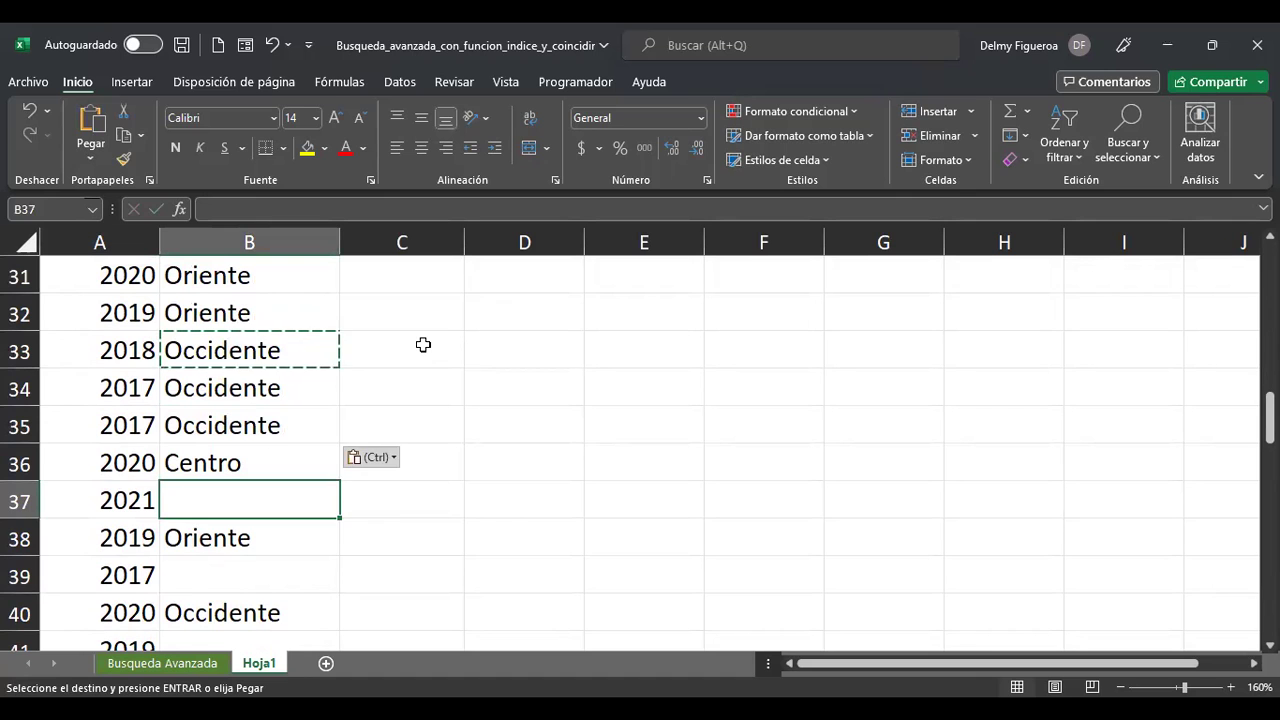
{"action": "key", "text": "ctrl+v"}
Copy Oriente from B38 and paste it into B39
{"action": "key", "text": "Down"}
{"action": "key", "text": "Down"}
{"action": "key", "text": "Up"}
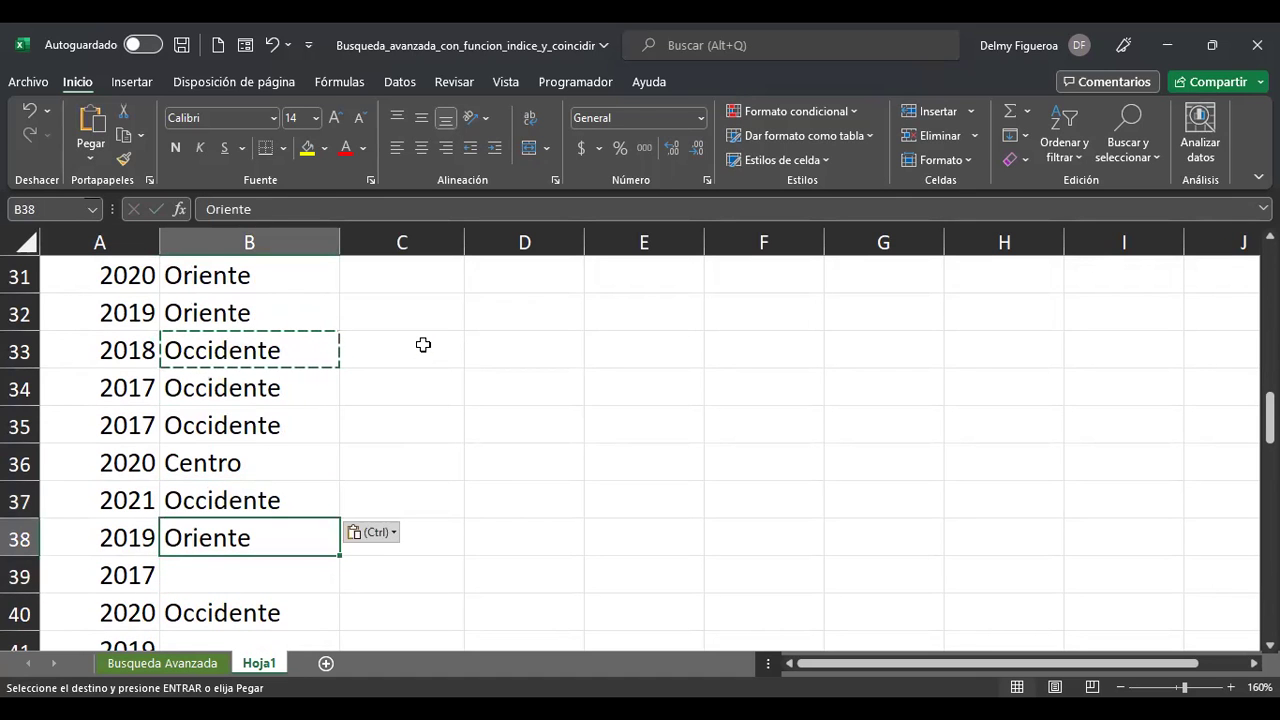
{"action": "key", "text": "ctrl+c"}
{"action": "key", "text": "Down"}
{"action": "key", "text": "ctrl+v"}
Enter Centro in the empty cell B41 and return to cell A1 of the sheet
{"action": "key", "text": "Down"}
{"action": "key", "text": "Down"}
{"action": "key", "text": "Down"}
{"action": "key", "text": "Down"}
{"action": "key", "text": "Up"}
{"action": "key", "text": "Up"}
{"action": "key", "text": "Up"}
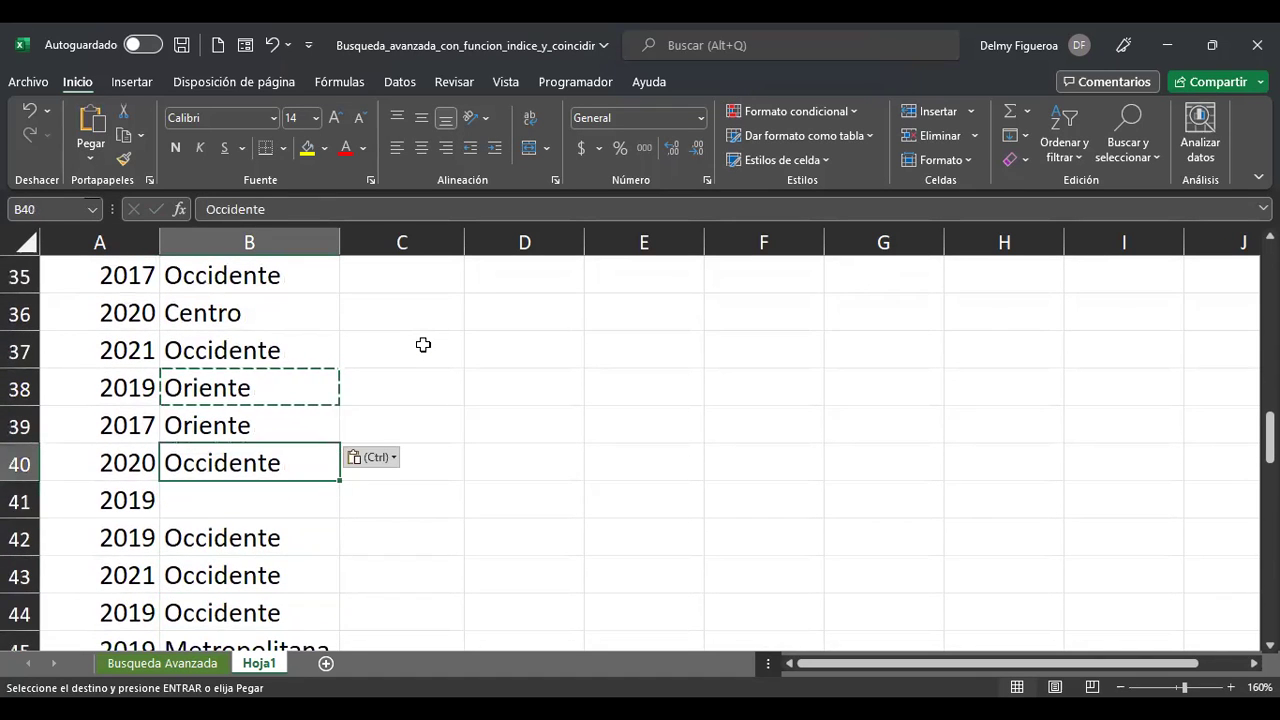
{"action": "key", "text": "Down"}
{"action": "type", "text": "Centro"}
{"action": "key", "text": "Return"}
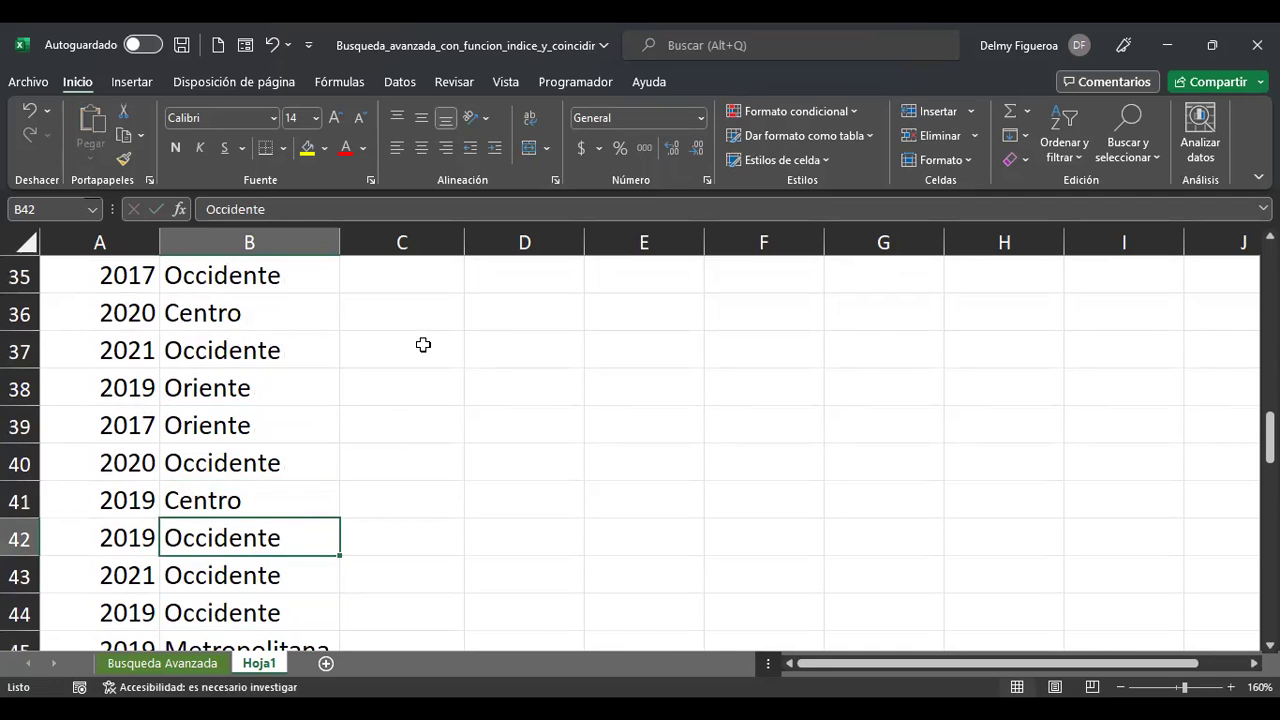
{"action": "scroll", "coordinate": [437, 506], "scroll_direction": "down", "scroll_amount": 4}
{"action": "key", "text": "ctrl+Home"}
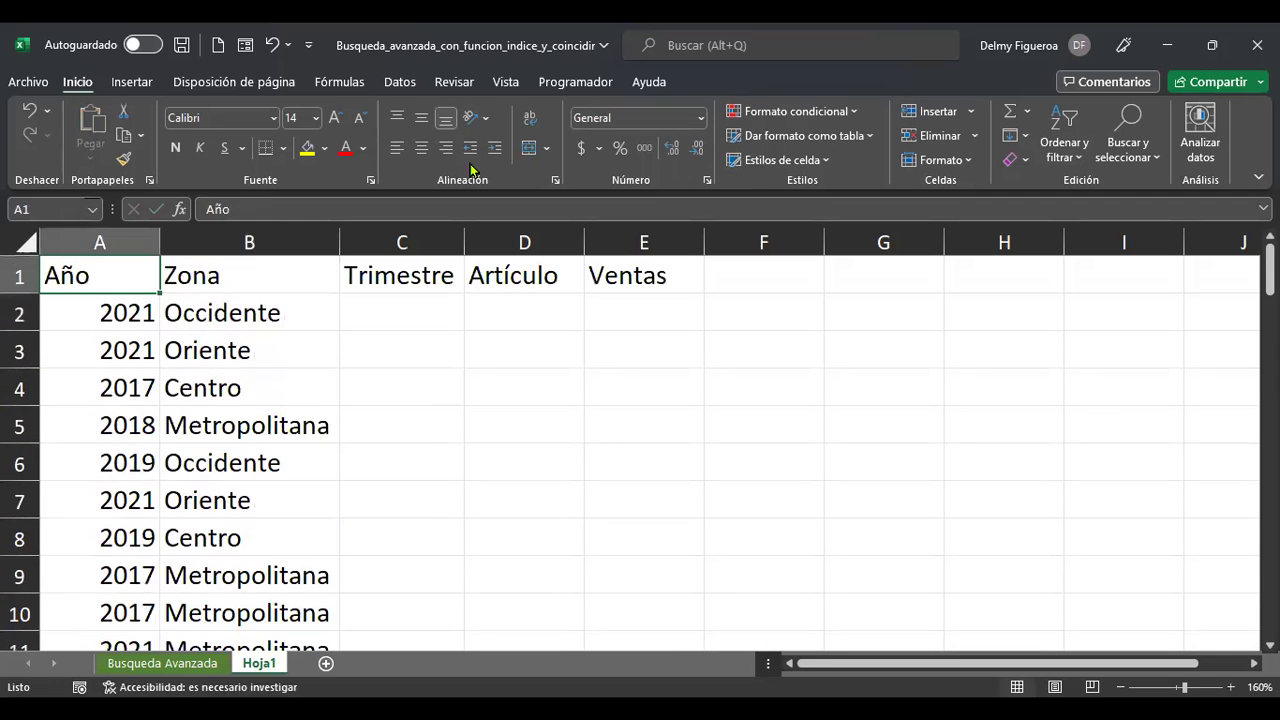
Enter the quarters T4, T3, T2 and T1 under Trimestre in cells C2 through C5
{"action": "left_click", "coordinate": [428, 322]}
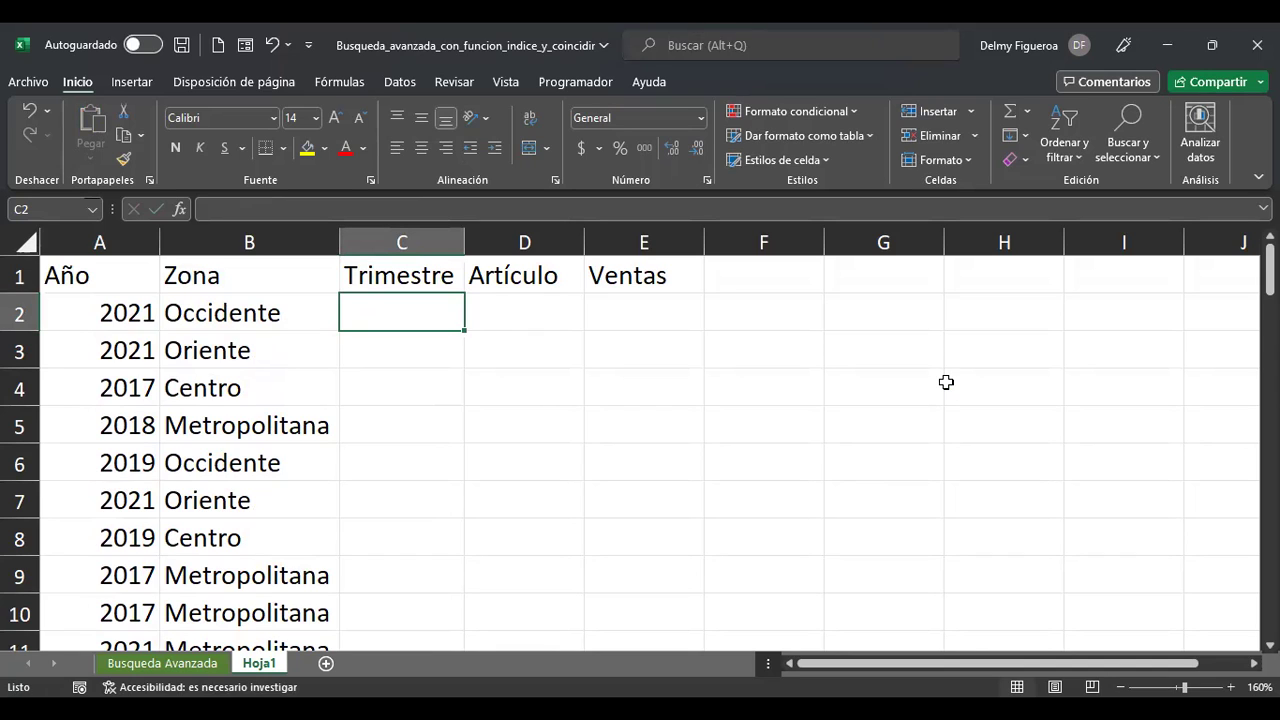
{"action": "type", "text": "T4"}
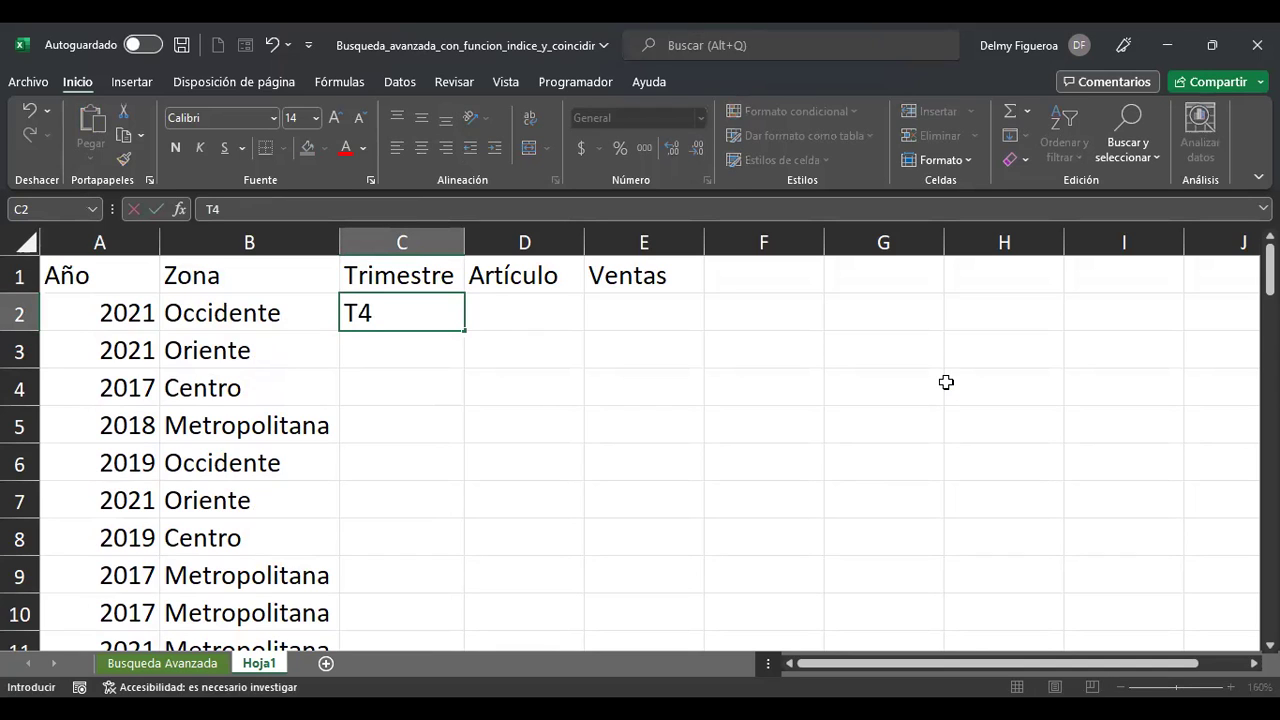
{"action": "key", "text": "Return"}
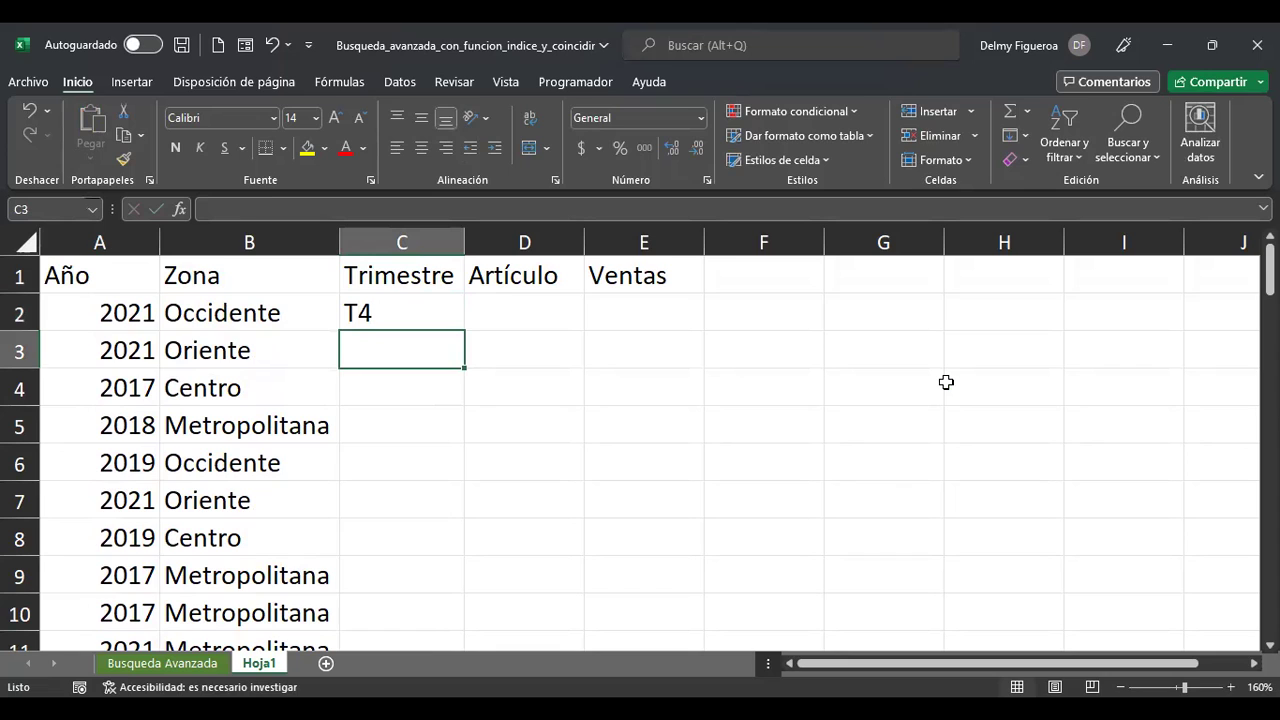
{"action": "type", "text": "T4"}
{"action": "key", "text": "BackSpace"}
{"action": "type", "text": "3"}
{"action": "key", "text": "Return"}
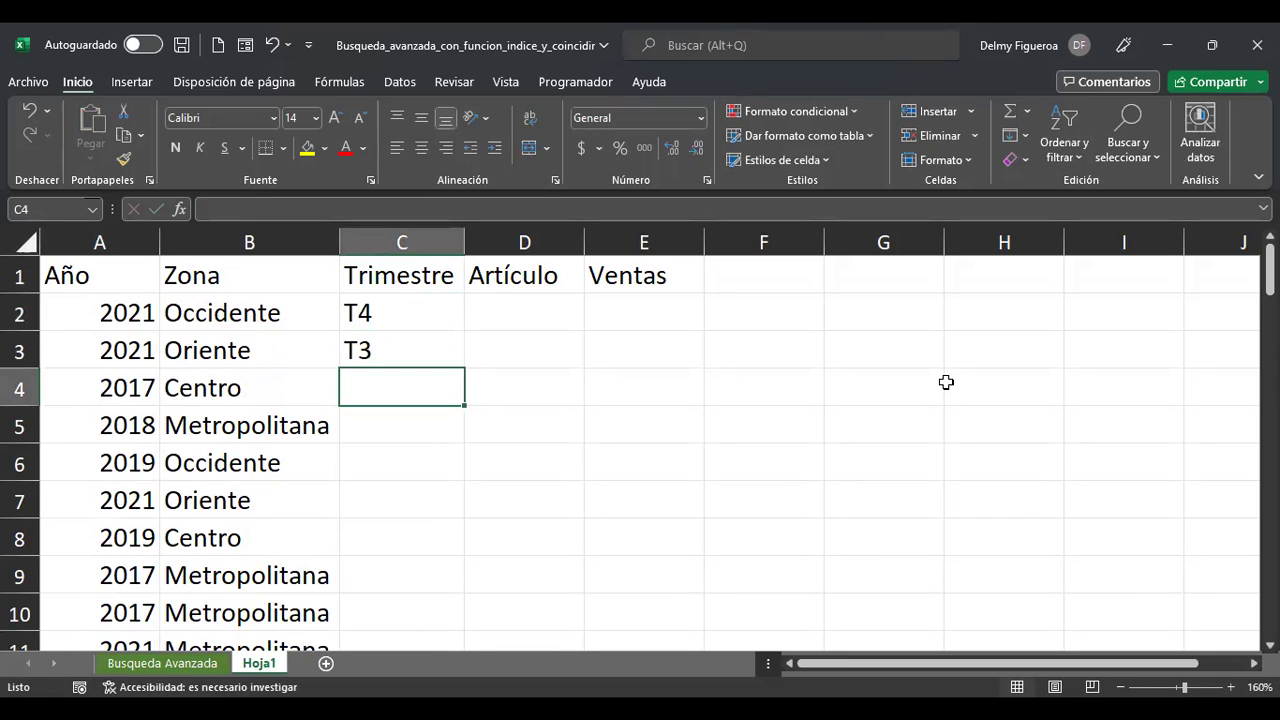
{"action": "type", "text": "T2"}
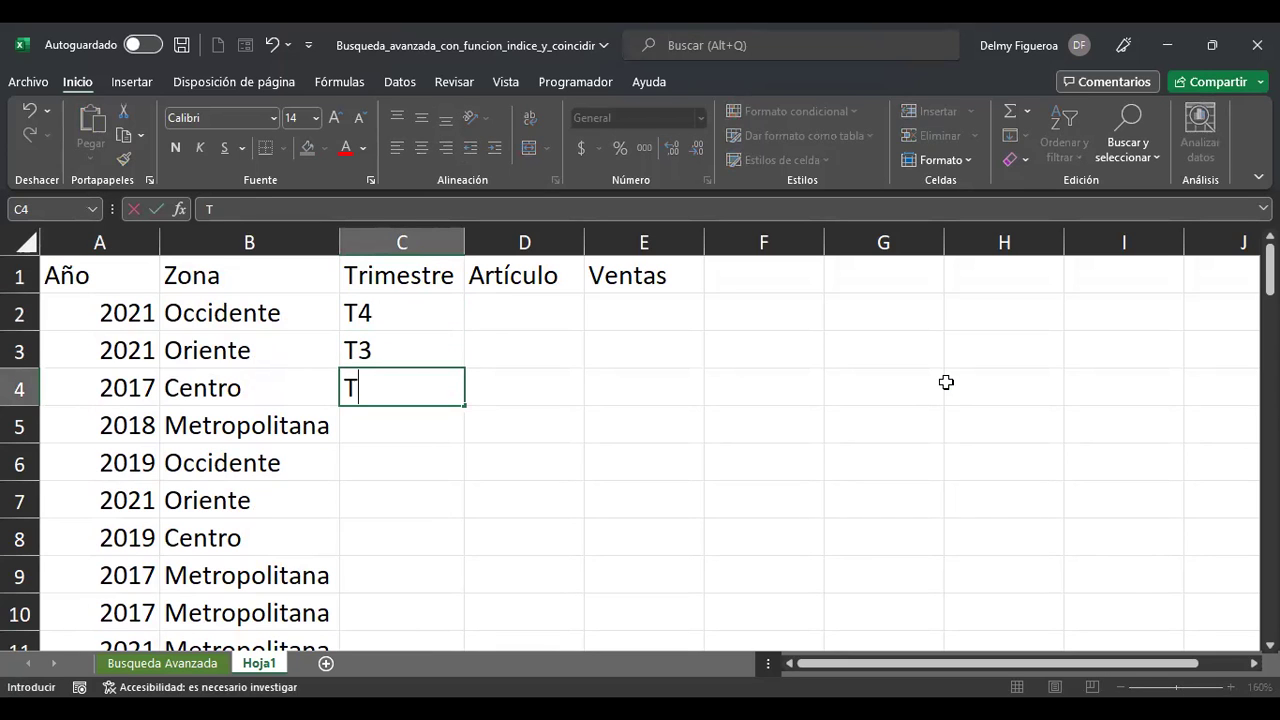
{"action": "key", "text": "Return"}
{"action": "type", "text": "T2"}
{"action": "key", "text": "BackSpace"}
{"action": "type", "text": "1"}
{"action": "key", "text": "Return"}
Center the quarter values in cells C2:C5 horizontally
{"action": "key", "text": "Up"}
{"action": "key", "text": "Up"}
{"action": "key", "text": "Up"}
{"action": "key", "text": "Up"}
{"action": "key", "text": "shift+Down"}
{"action": "key", "text": "shift+Down"}
{"action": "key", "text": "shift+Down"}
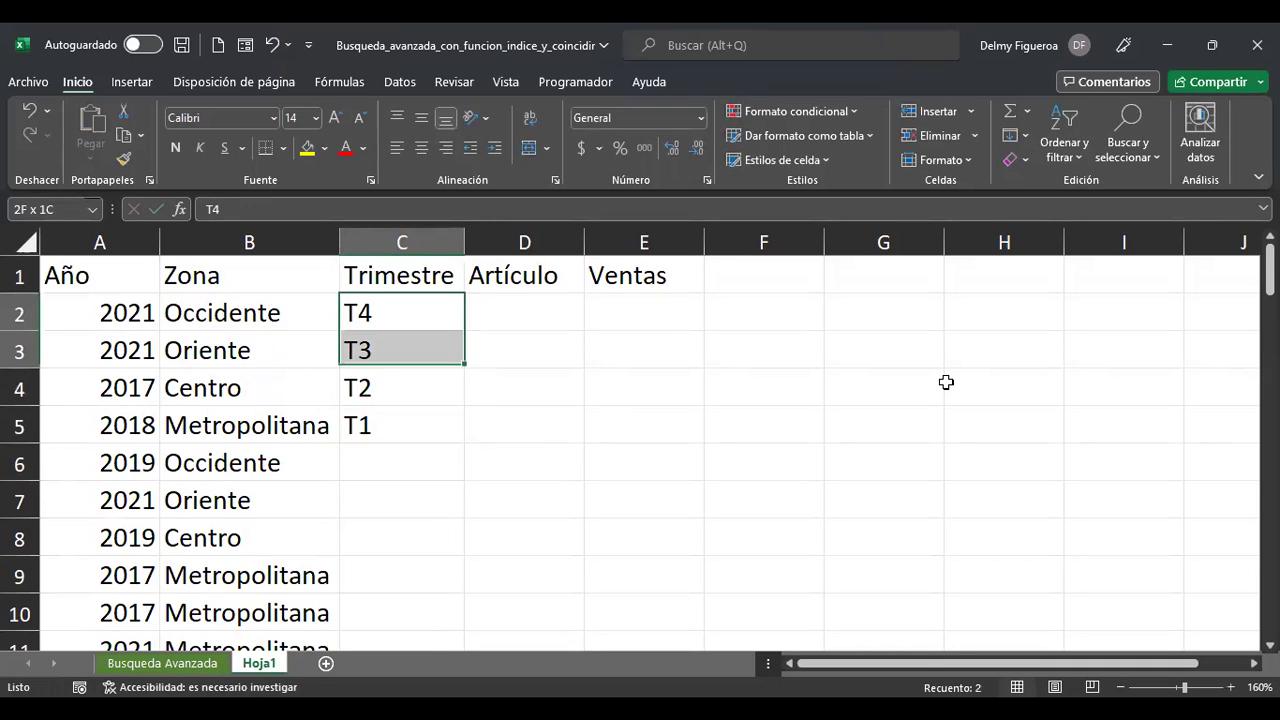
{"action": "left_click", "coordinate": [421, 147]}
Copy the quarters in C2:C5 and paste them into C6:C9, C10:C13 and C14:C17
{"action": "key", "text": "ctrl+c"}
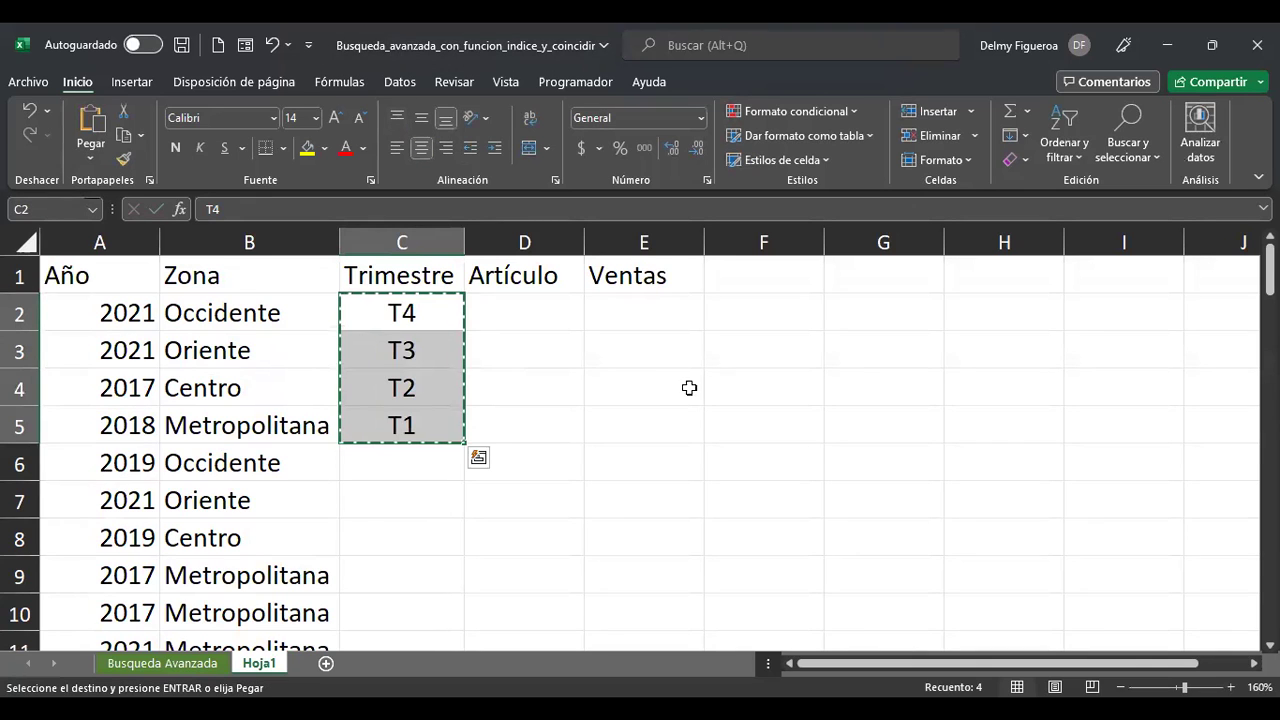
{"action": "left_click", "coordinate": [434, 461]}
{"action": "key", "text": "ctrl+v"}
{"action": "scroll", "coordinate": [505, 484], "scroll_direction": "down", "scroll_amount": 2}
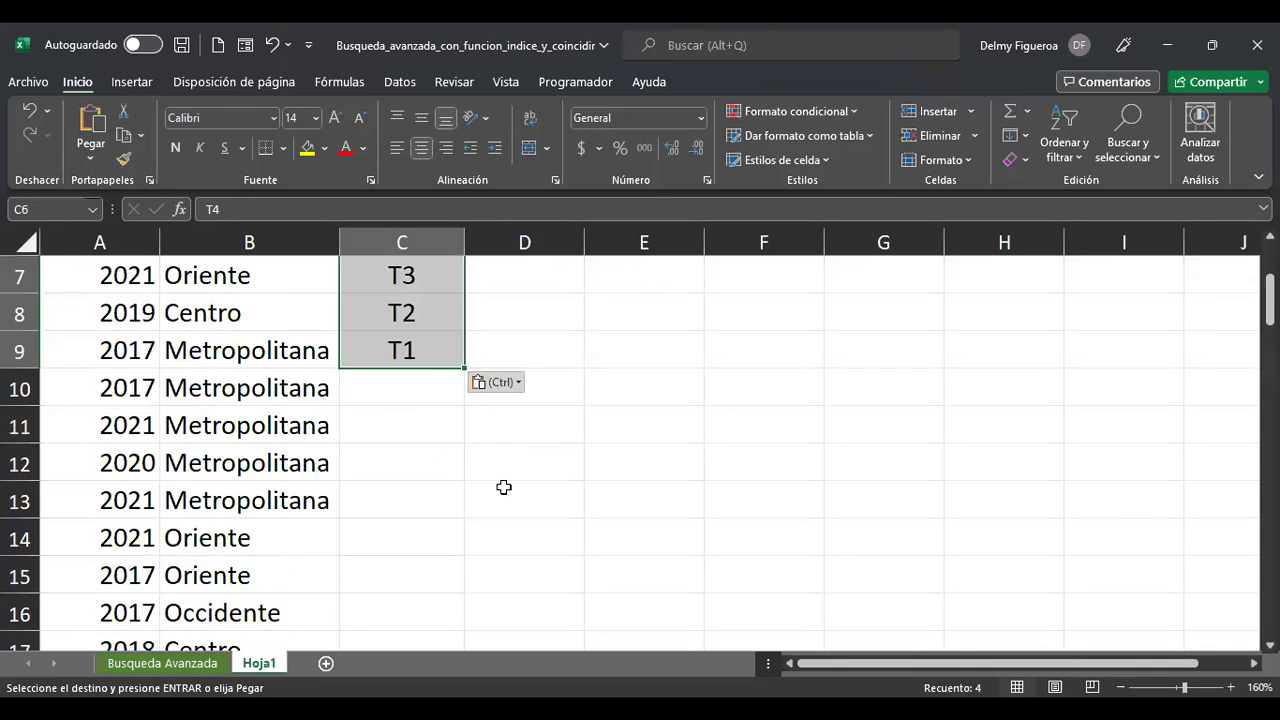
{"action": "left_click", "coordinate": [417, 376]}
{"action": "key", "text": "ctrl+v"}
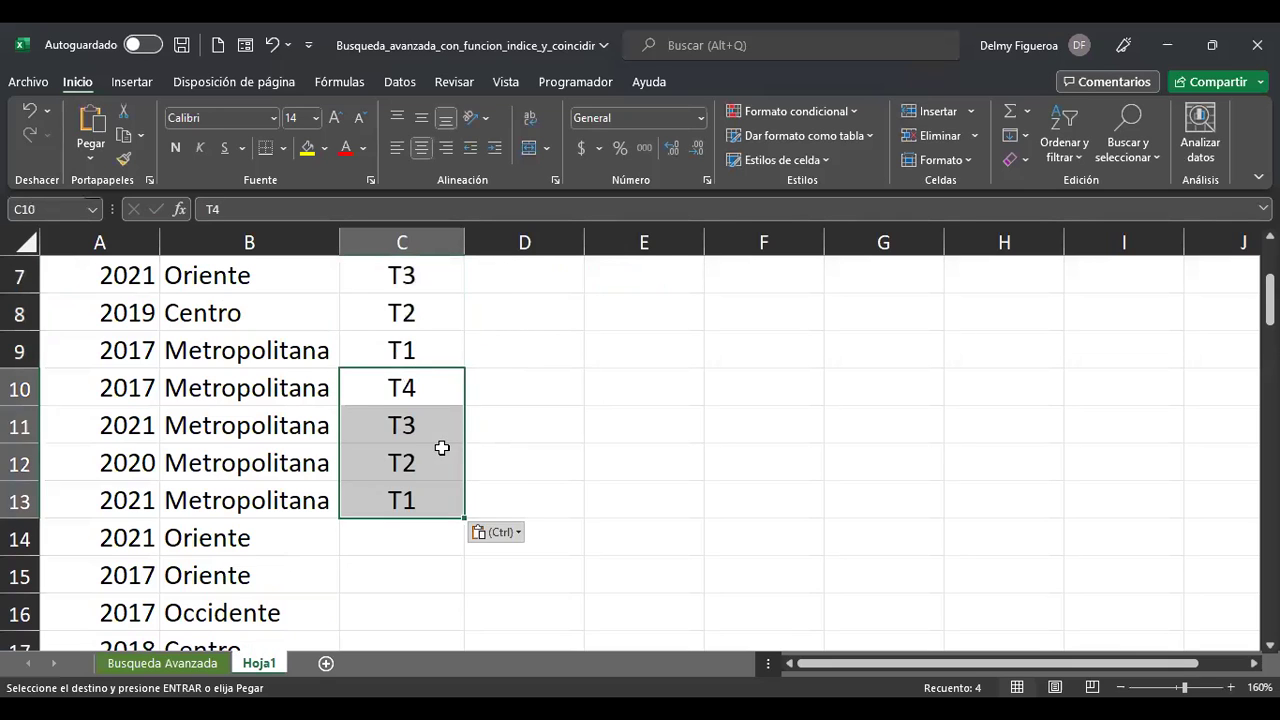
{"action": "scroll", "coordinate": [442, 449], "scroll_direction": "down", "scroll_amount": 2}
{"action": "left_click", "coordinate": [434, 320]}
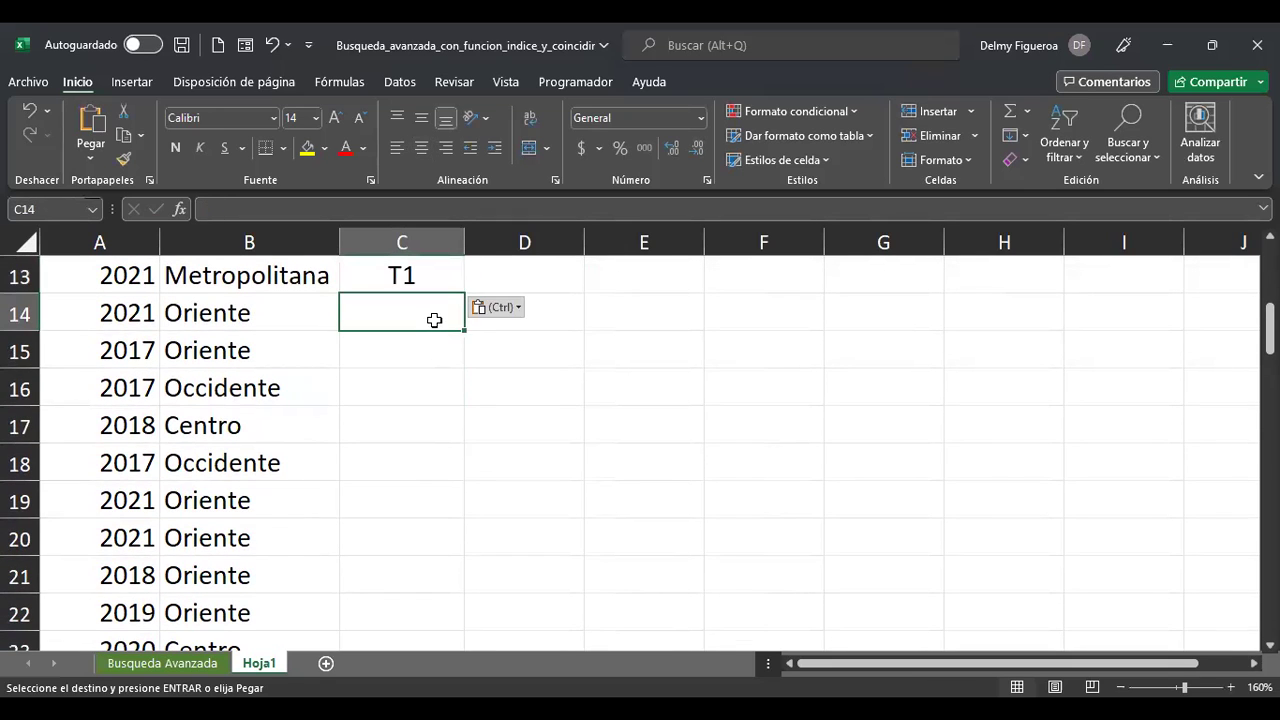
{"action": "key", "text": "ctrl+v"}
Paste the copied T4 to T1 block into C23:C26, C33:C36 and C47:C50
{"action": "scroll", "coordinate": [437, 403], "scroll_direction": "down", "scroll_amount": 2}
{"action": "left_click", "coordinate": [427, 415]}
{"action": "key", "text": "ctrl+v"}
{"action": "scroll", "coordinate": [447, 448], "scroll_direction": "down", "scroll_amount": 3}
{"action": "left_click", "coordinate": [436, 450]}
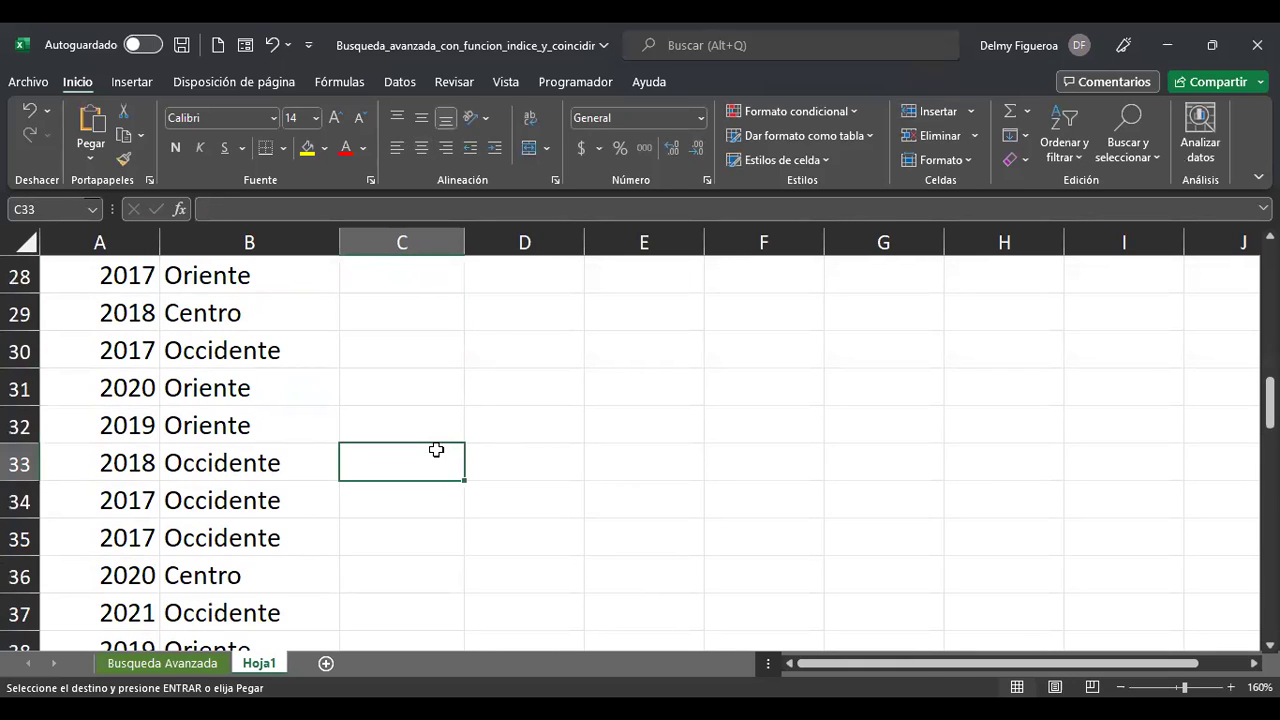
{"action": "key", "text": "ctrl+v"}
{"action": "scroll", "coordinate": [435, 449], "scroll_direction": "down", "scroll_amount": 5}
{"action": "left_click", "coordinate": [431, 432]}
{"action": "key", "text": "ctrl+v"}
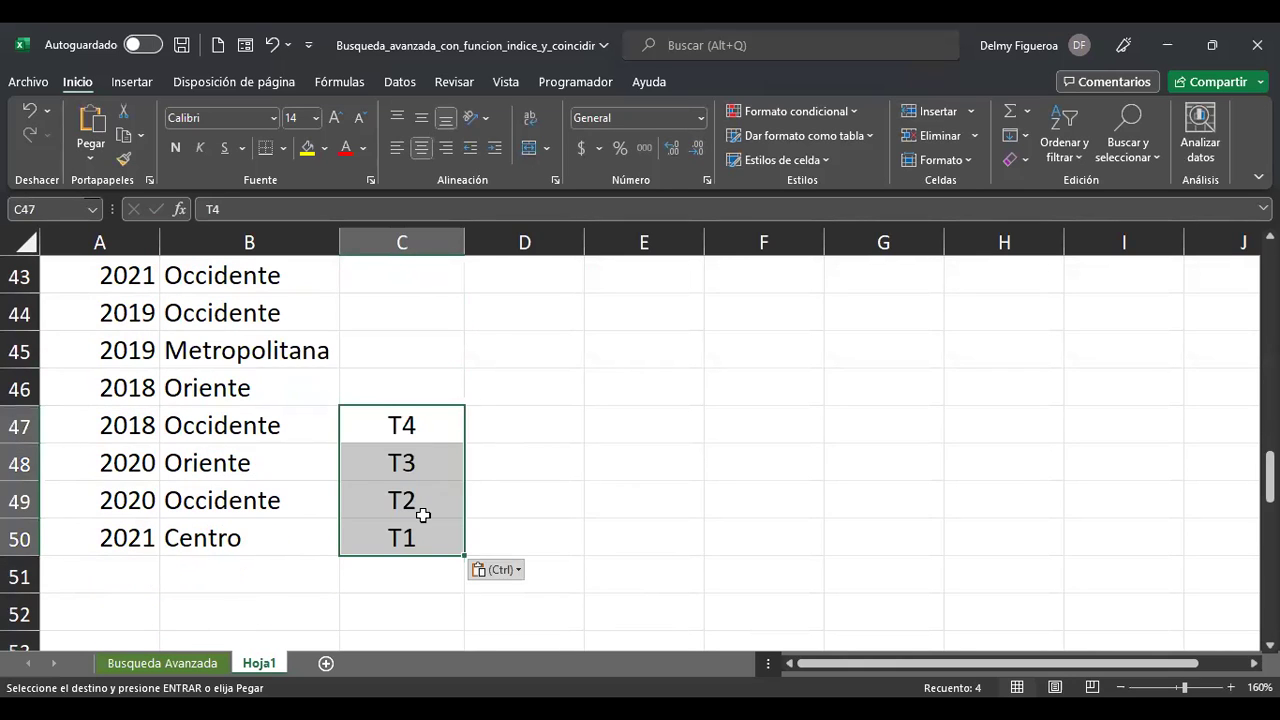
Enter T1 in the empty Trimestre cell C39
{"action": "scroll", "coordinate": [408, 300], "scroll_direction": "up", "scroll_amount": 2}
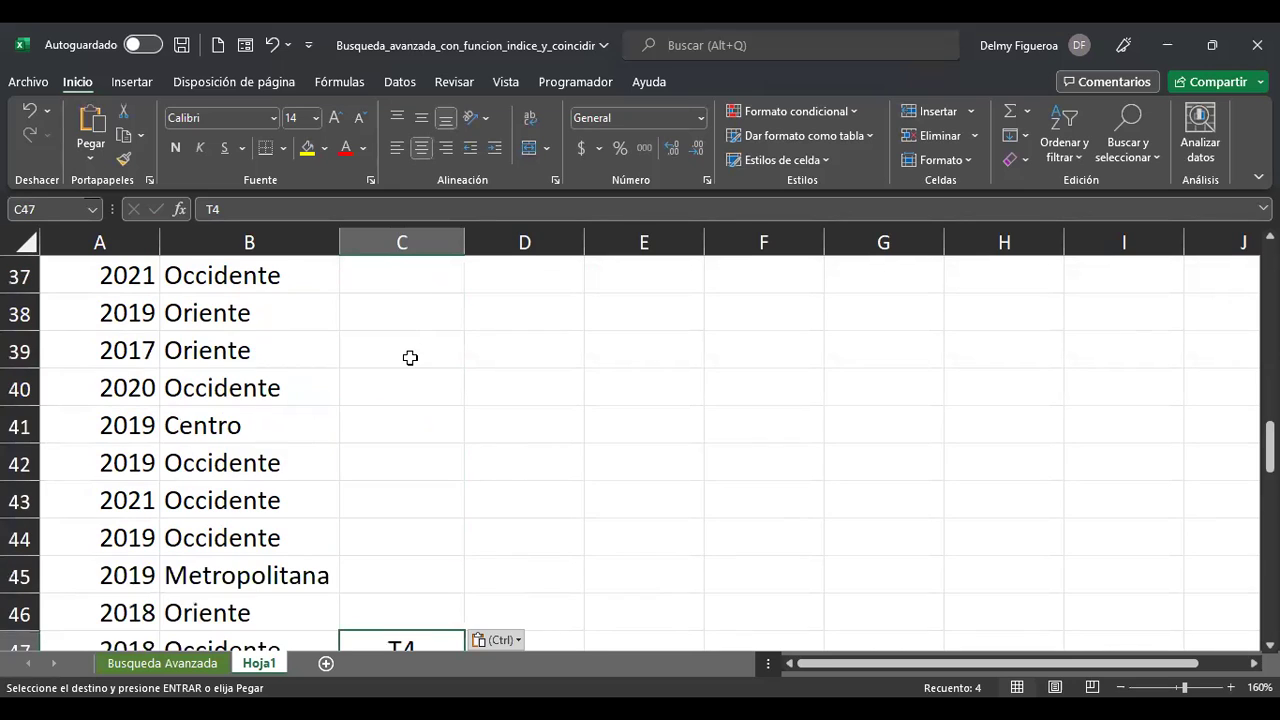
{"action": "left_click", "coordinate": [412, 354]}
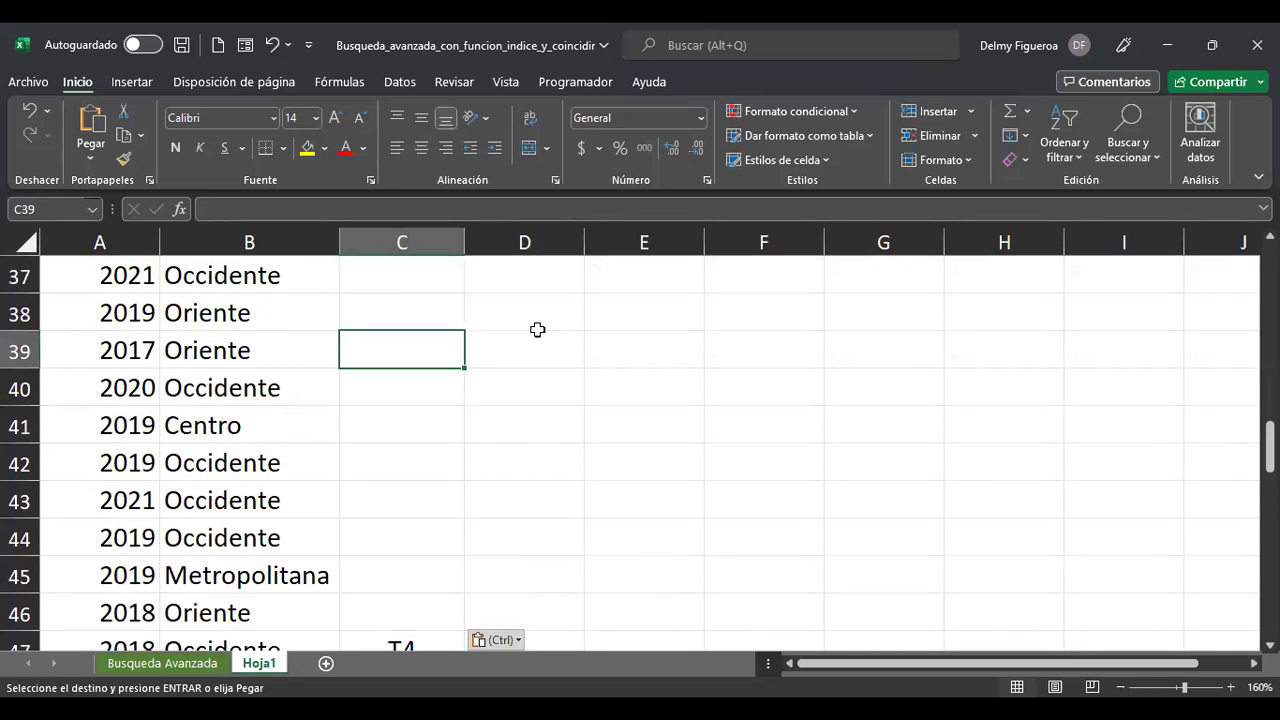
{"action": "type", "text": "T1"}
{"action": "key", "text": "Return"}
{"action": "key", "text": "Up"}
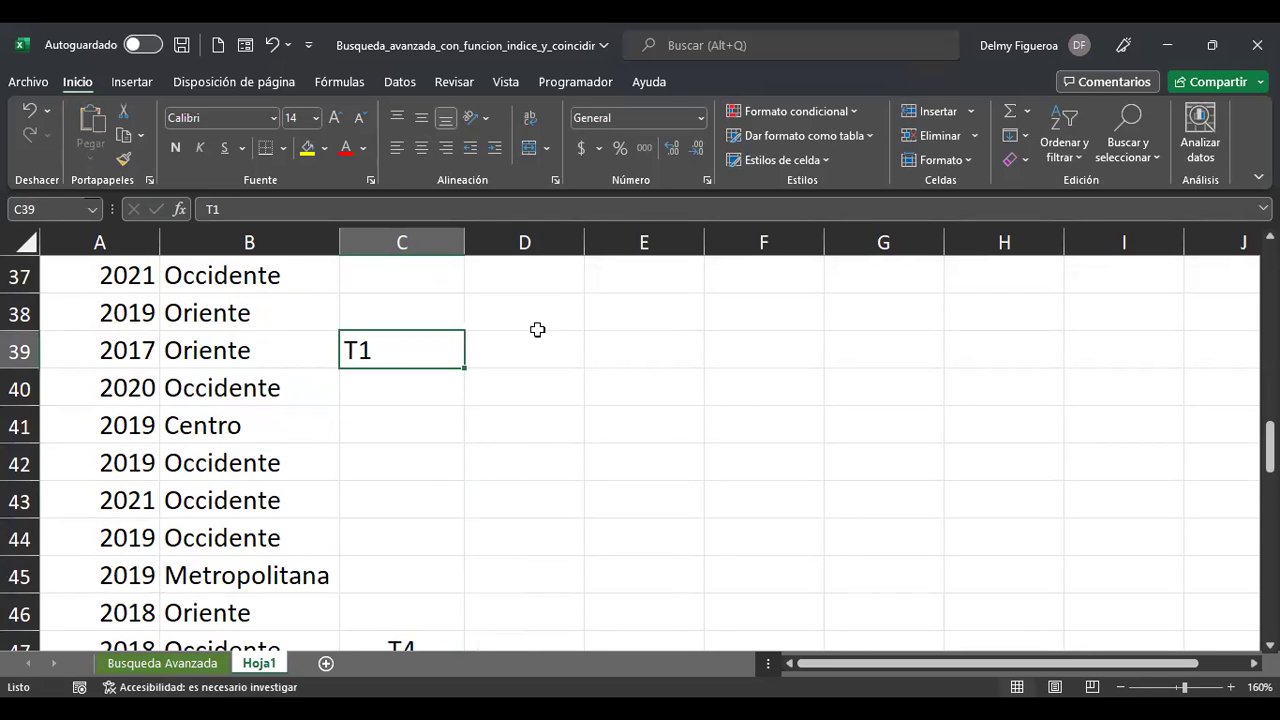
Copy T1 from C39 into C40 and change the copy to T2
{"action": "key", "text": "ctrl+c"}
{"action": "key", "text": "Down"}
{"action": "key", "text": "Return"}
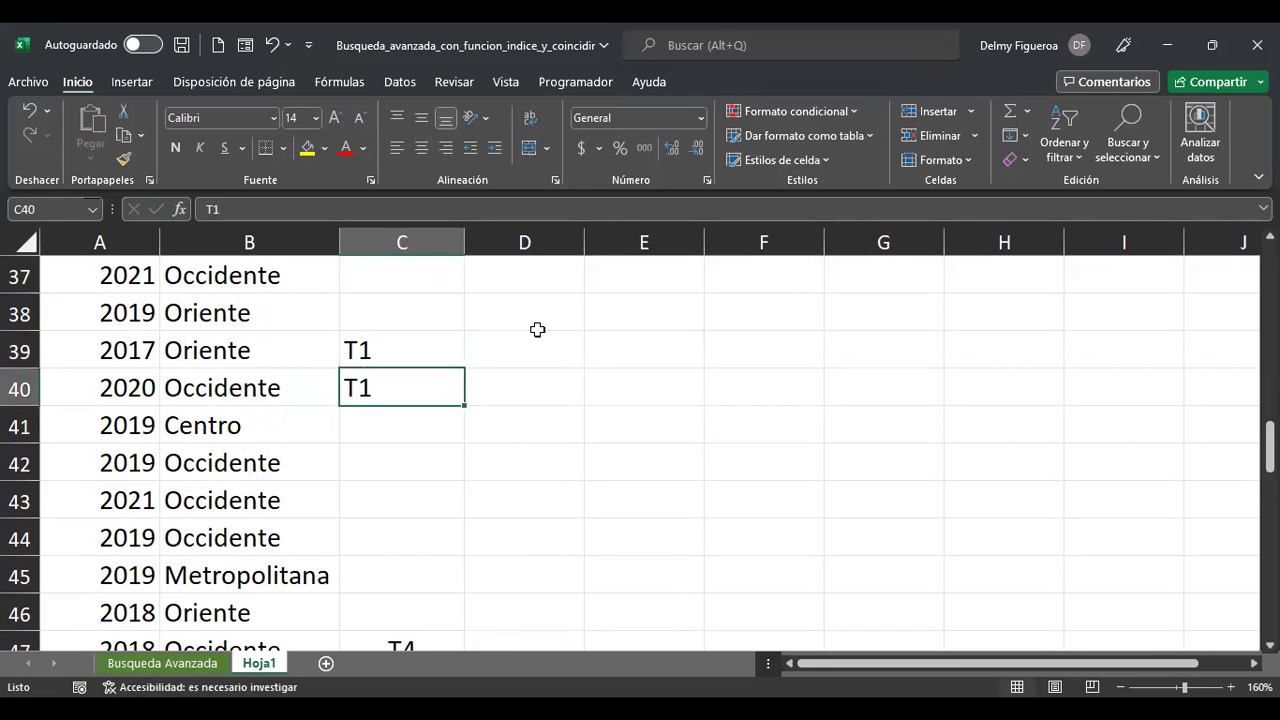
{"action": "key", "text": "F2"}
{"action": "key", "text": "BackSpace"}
{"action": "type", "text": "2"}
{"action": "key", "text": "Return"}
{"action": "key", "text": "Up"}
{"action": "key", "text": "Up"}
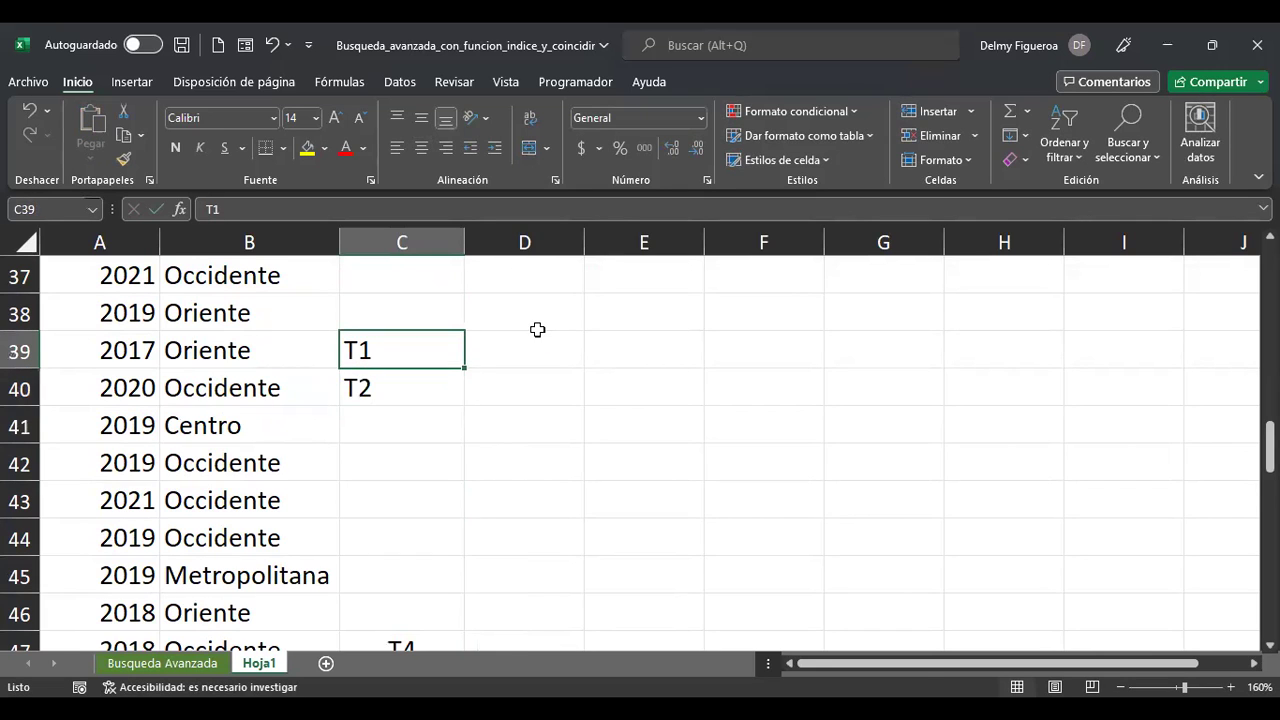
{"action": "key", "text": "shift+Down"}
{"action": "key", "text": "ctrl+q"}
{"action": "key", "text": "Escape"}
Enter T3 in C41 and T4 in C42
{"action": "key", "text": "Down"}
{"action": "key", "text": "Down"}
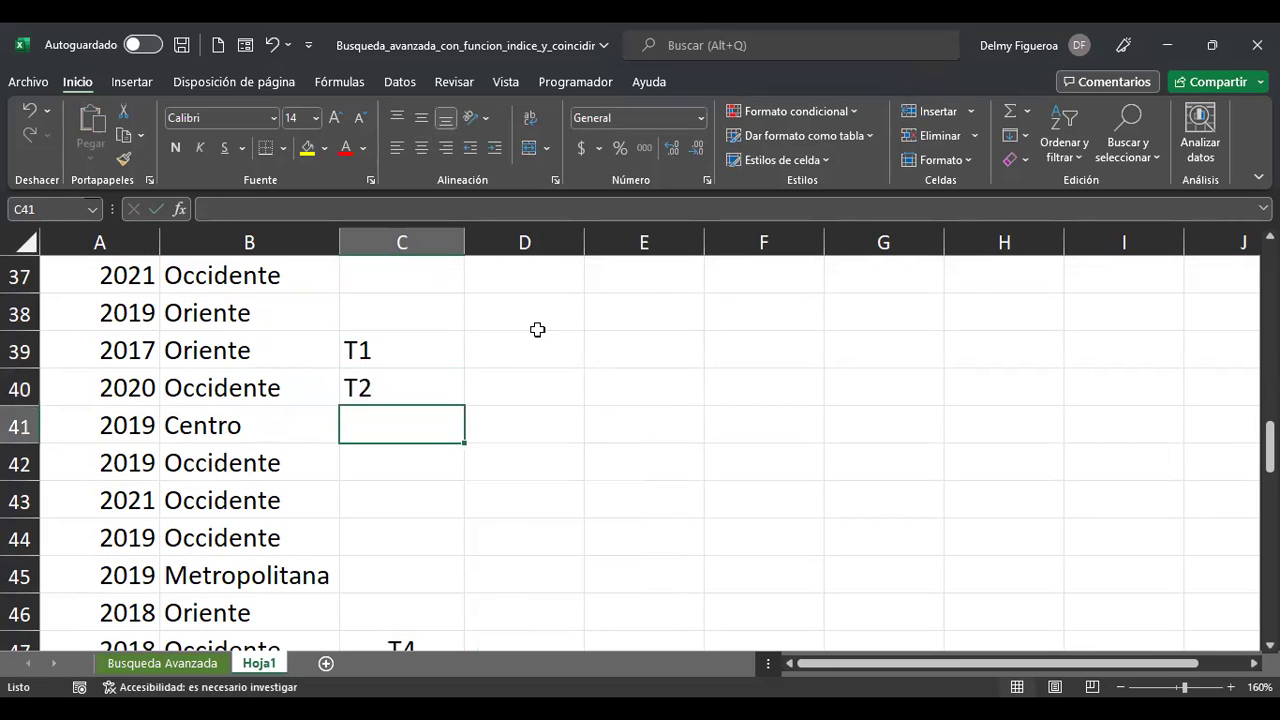
{"action": "type", "text": "T3"}
{"action": "key", "text": "Return"}
{"action": "type", "text": "T4"}
{"action": "key", "text": "Return"}
Copy the T1 to T4 block in C39:C42 and paste it into C43:C46
{"action": "key", "text": "Up"}
{"action": "key", "text": "Up"}
{"action": "key", "text": "Up"}
{"action": "key", "text": "Up"}
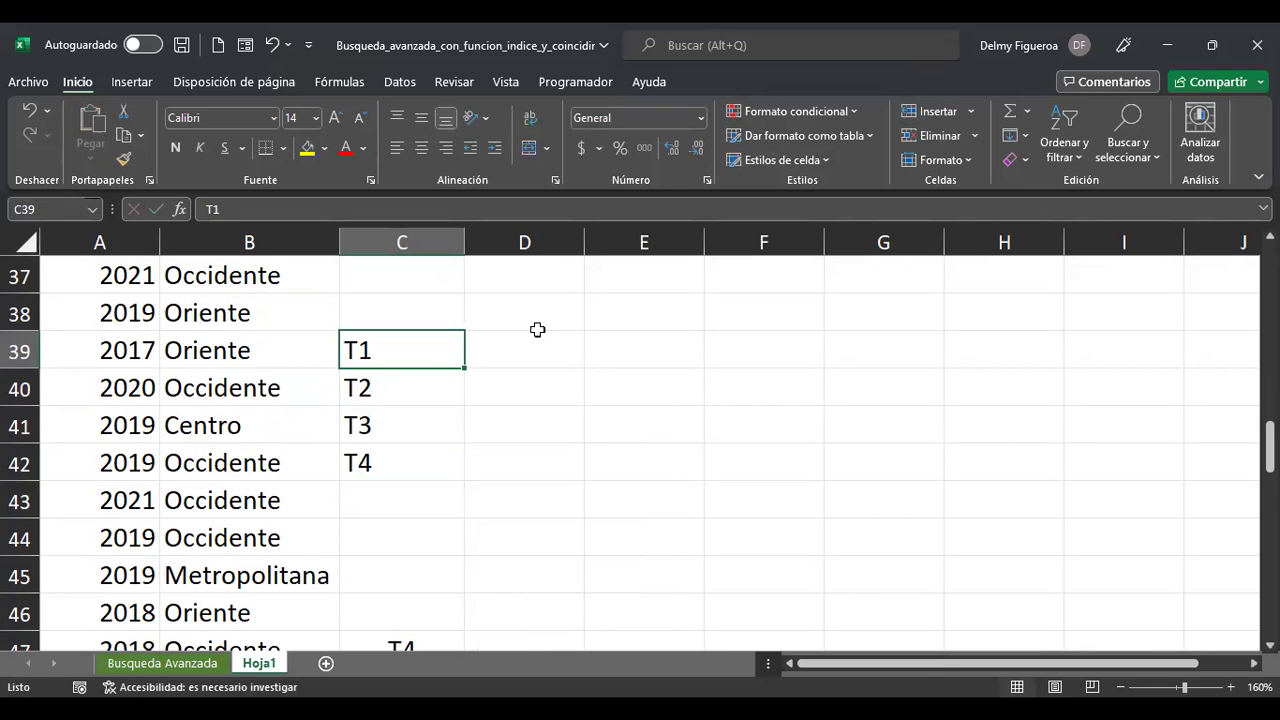
{"action": "key", "text": "shift+Down"}
{"action": "key", "text": "shift+Down"}
{"action": "key", "text": "shift+Down"}
{"action": "key", "text": "ctrl+c"}
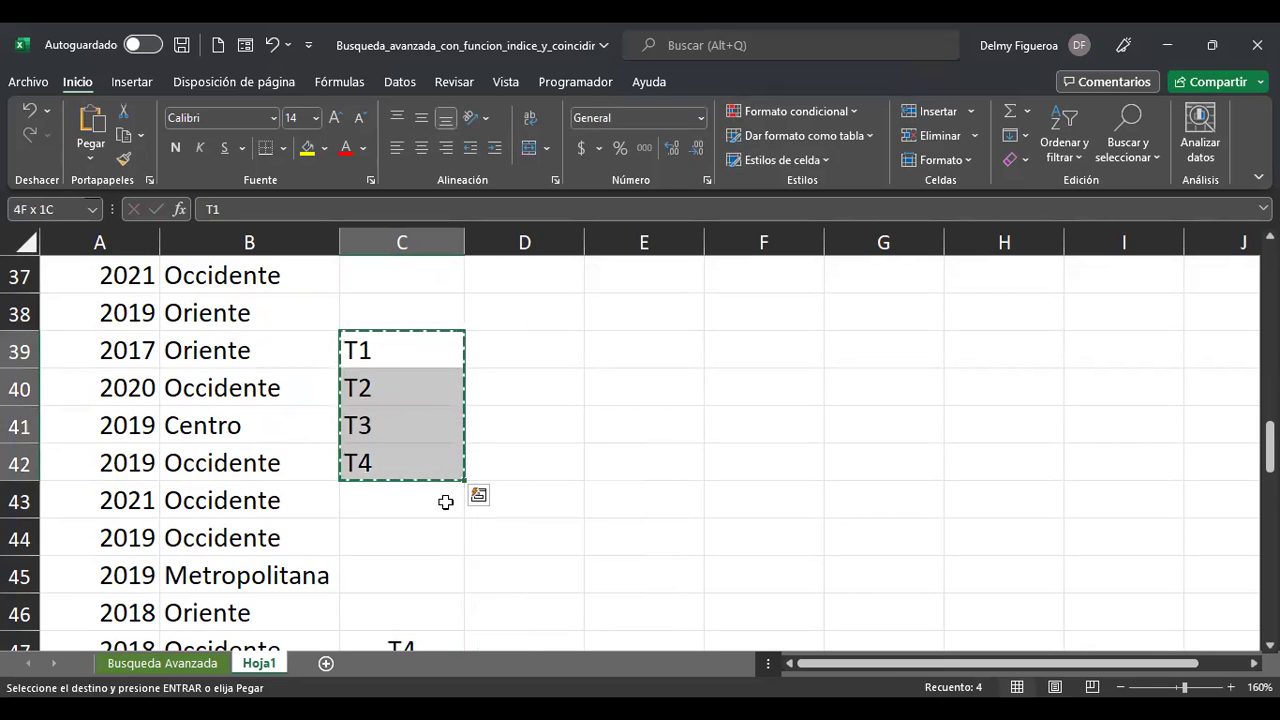
{"action": "left_click", "coordinate": [414, 504]}
{"action": "key", "text": "ctrl+v"}
{"action": "scroll", "coordinate": [432, 494], "scroll_direction": "down", "scroll_amount": 1}
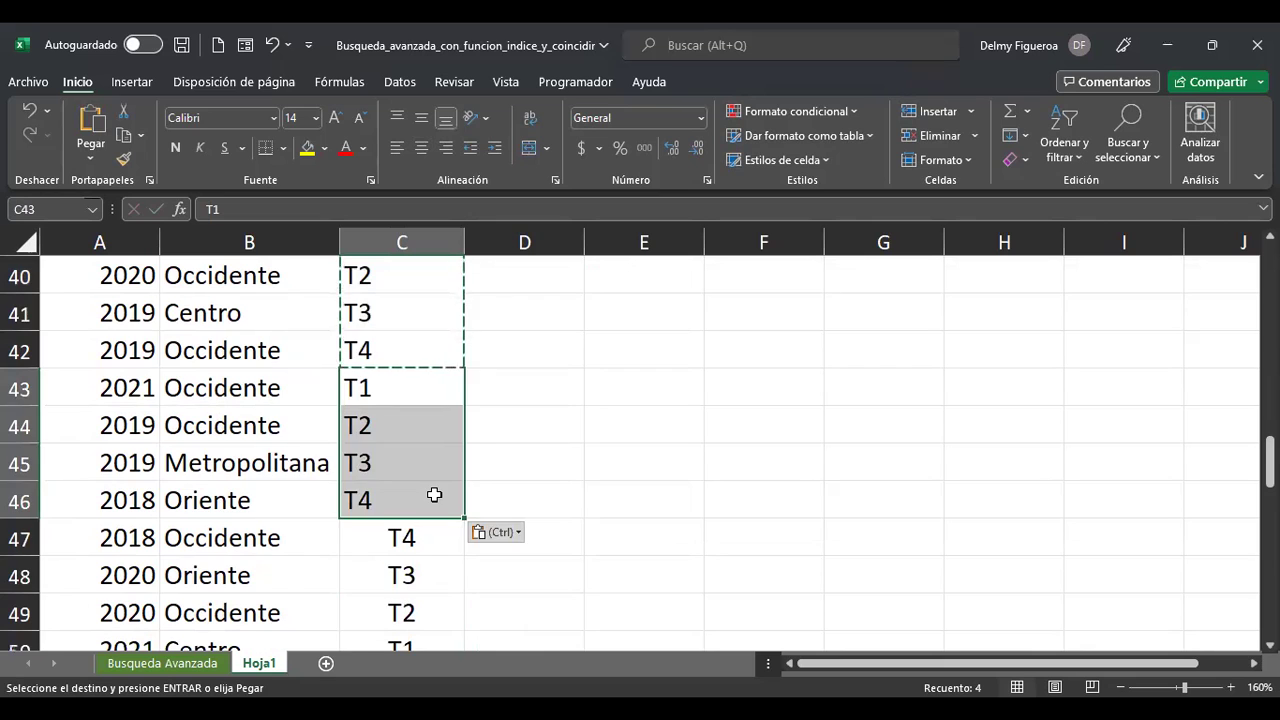
Paste the copied T1 to T4 block into the empty cells C29:C32
{"action": "scroll", "coordinate": [434, 490], "scroll_direction": "up", "scroll_amount": 4}
{"action": "left_click", "coordinate": [403, 317]}
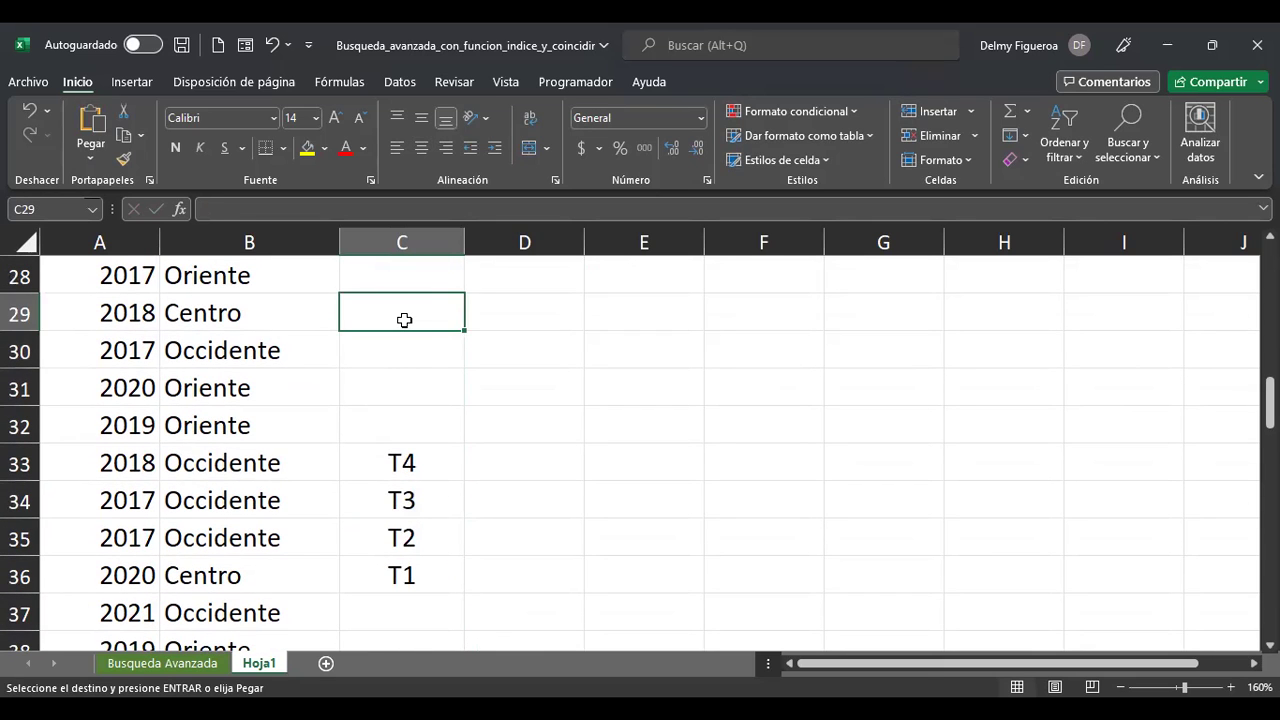
{"action": "key", "text": "ctrl+v"}
Enter T2 in the empty cell C27 and T3 in C28
{"action": "scroll", "coordinate": [470, 394], "scroll_direction": "up", "scroll_amount": 1}
{"action": "left_click", "coordinate": [424, 348]}
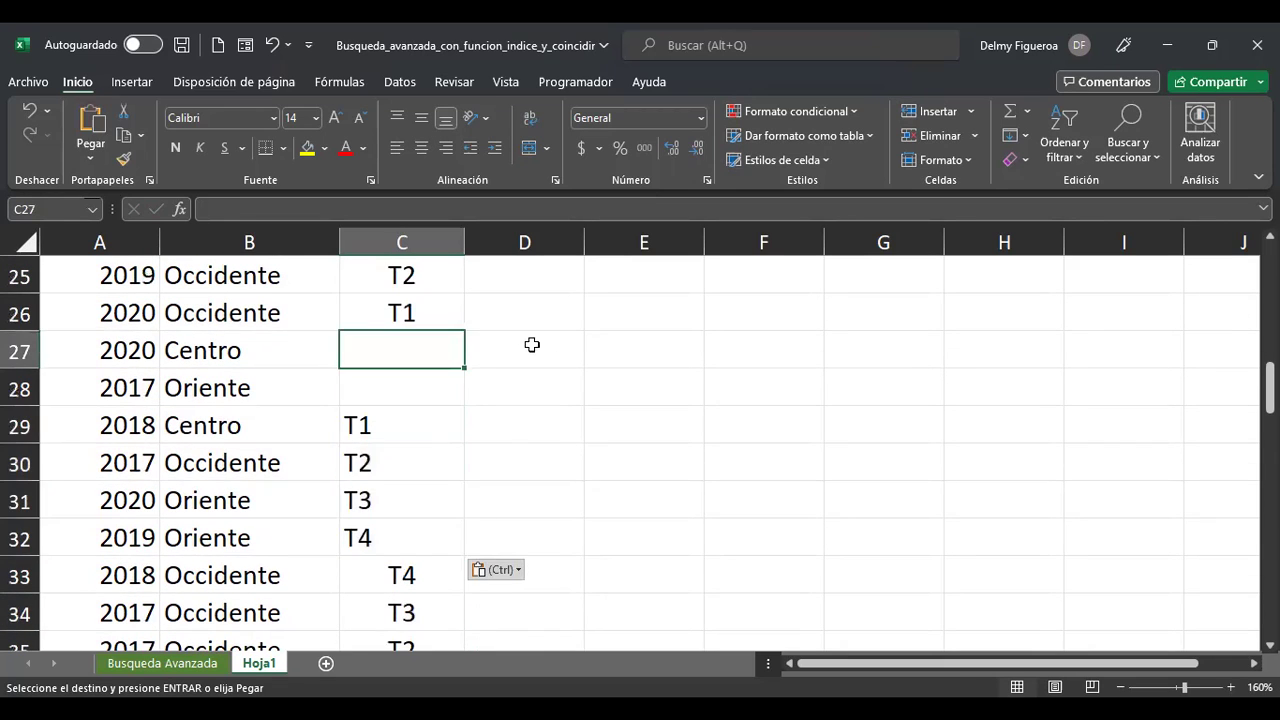
{"action": "type", "text": "T2"}
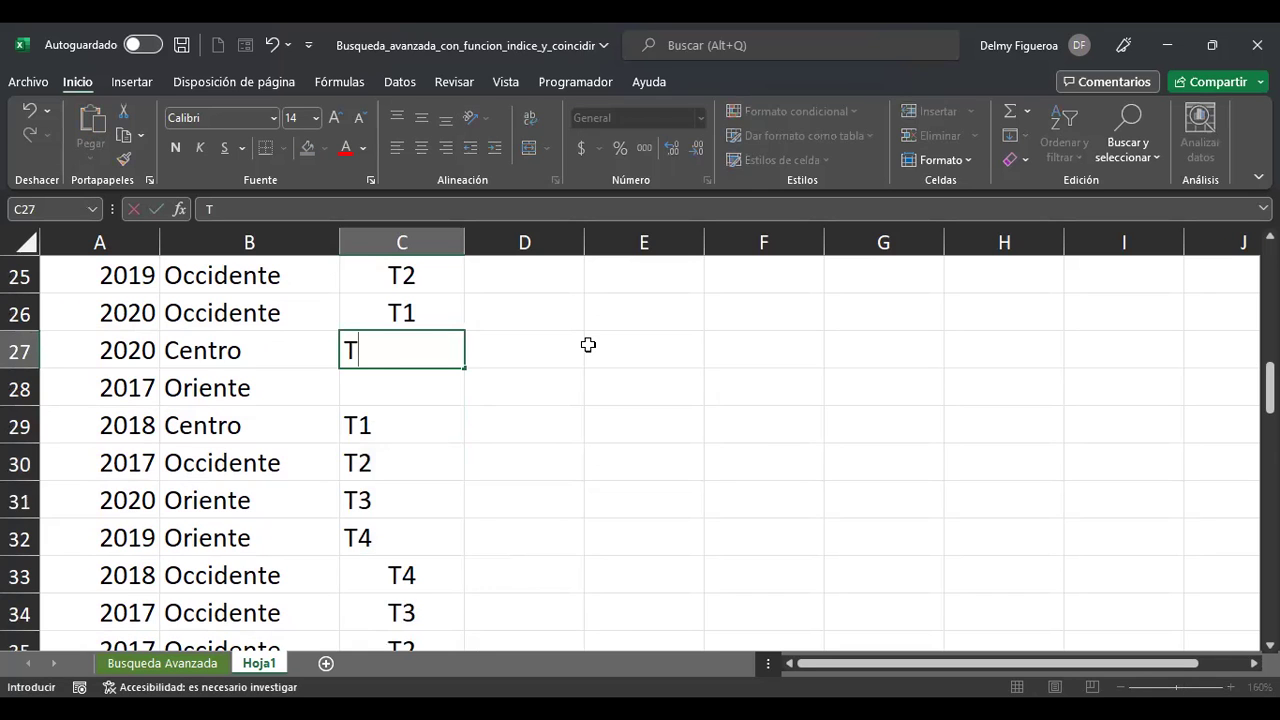
{"action": "key", "text": "Return"}
{"action": "type", "text": "T3"}
{"action": "key", "text": "Return"}
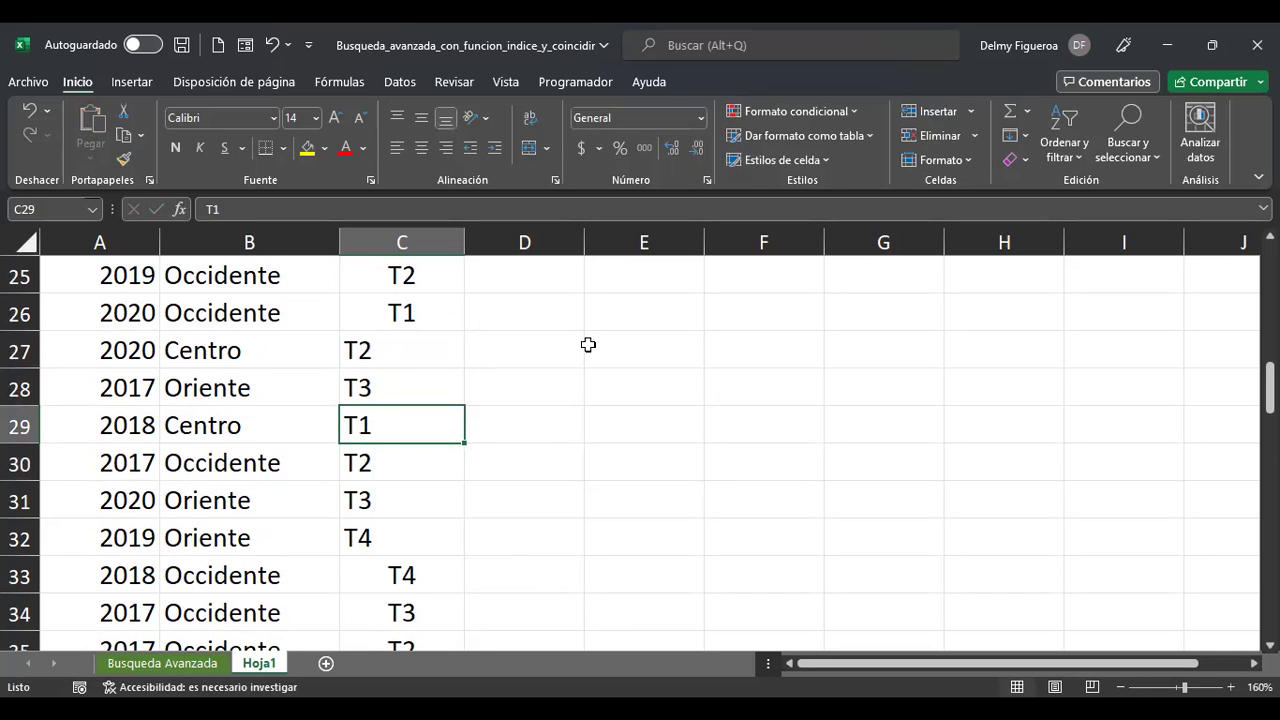
Autofill the quarter series from C16:C17 down through C19, giving T4 and T3
{"action": "key", "text": "ctrl+Home"}
{"action": "scroll", "coordinate": [416, 587], "scroll_direction": "down", "scroll_amount": 5}
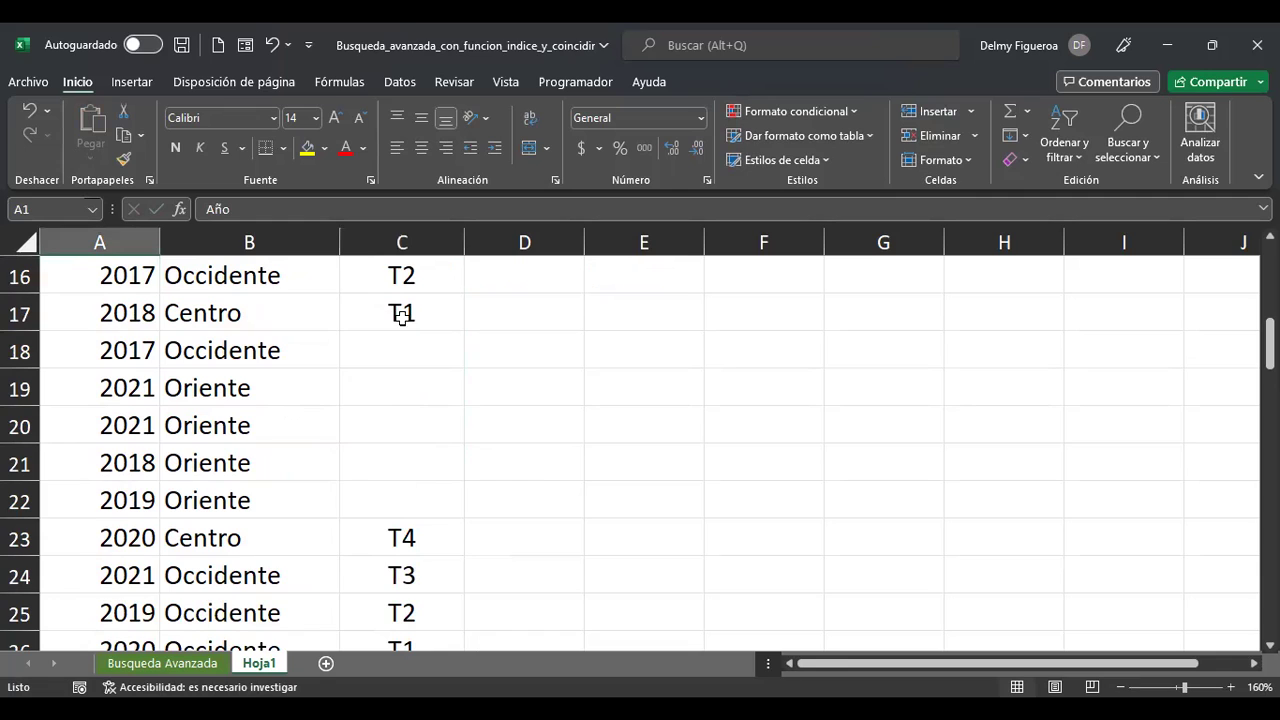
{"action": "left_click_drag", "start_coordinate": [409, 286], "coordinate": [455, 398]}
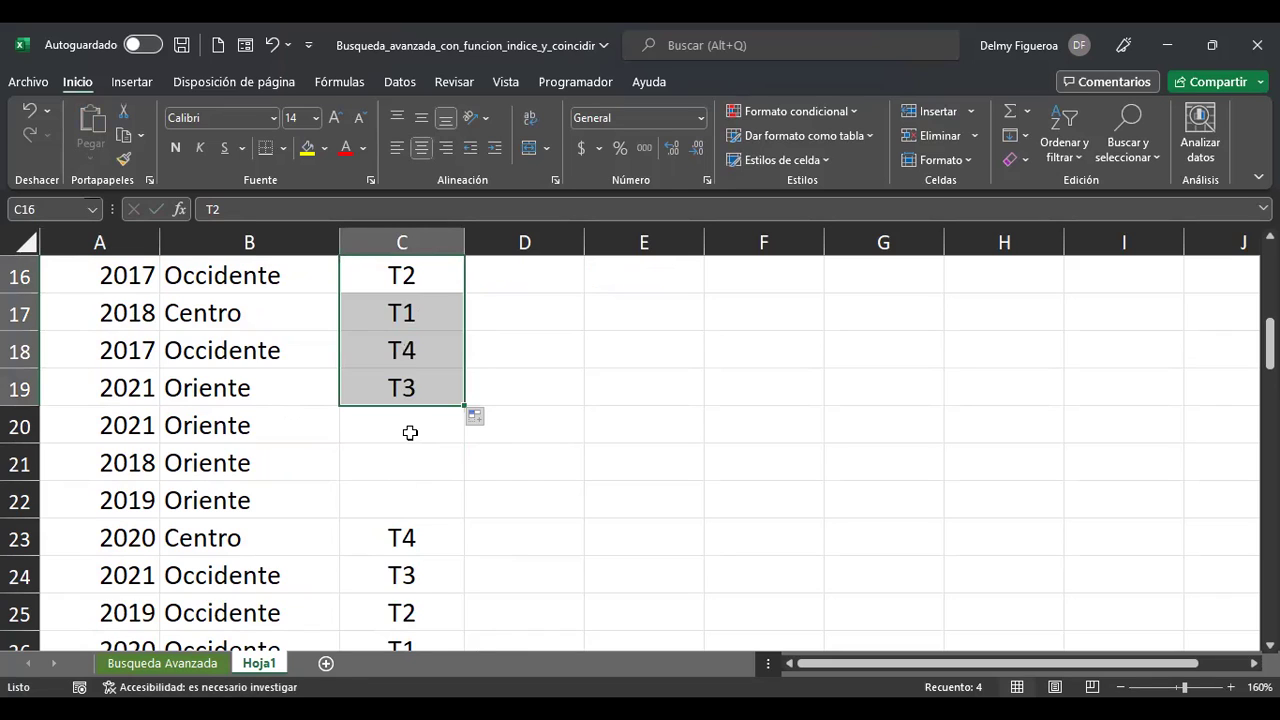
Enter T1, T2 and T3 in the empty Trimestre cells C20 through C22
{"action": "left_click", "coordinate": [410, 433]}
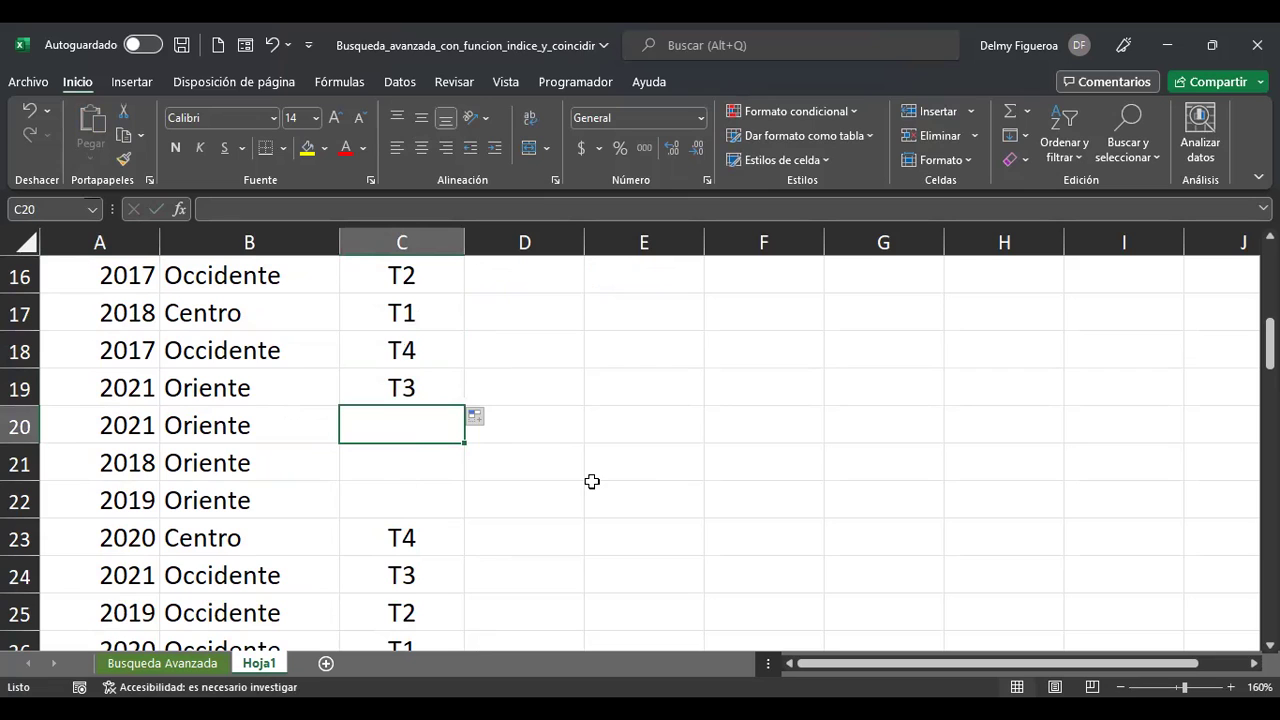
{"action": "type", "text": "T1"}
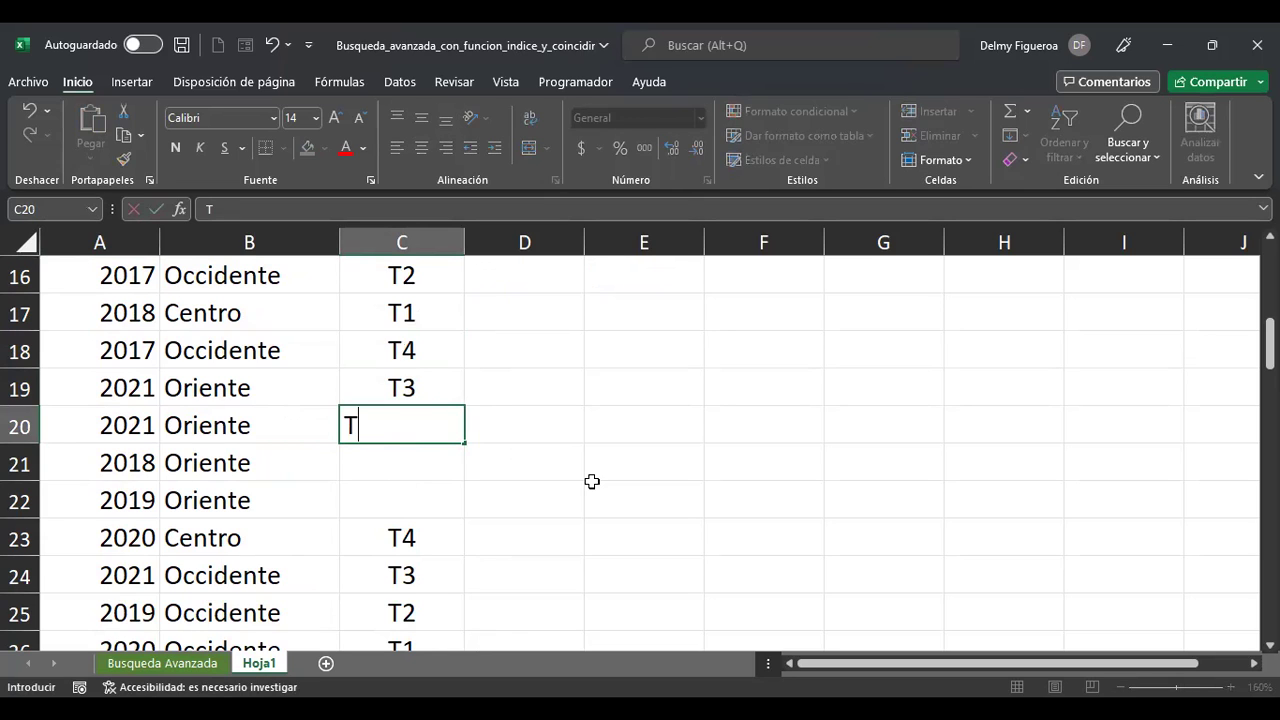
{"action": "key", "text": "Return"}
{"action": "type", "text": "T2"}
{"action": "key", "text": "Return"}
{"action": "type", "text": "T3"}
{"action": "key", "text": "Return"}
Center the contents of the entire Trimestre column C horizontally
{"action": "key", "text": "Up"}
{"action": "key", "text": "Up"}
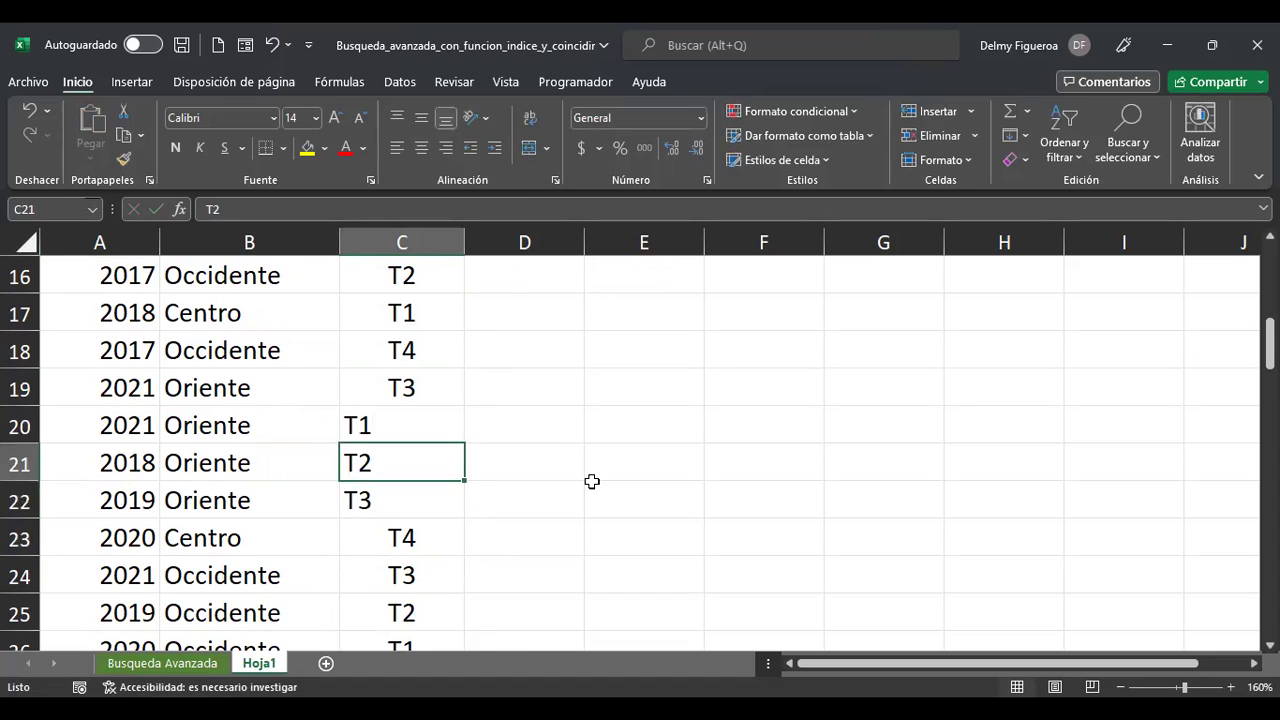
{"action": "key", "text": "Page_Down"}
{"action": "key", "text": "Page_Down"}
{"action": "key", "text": "Page_Down"}
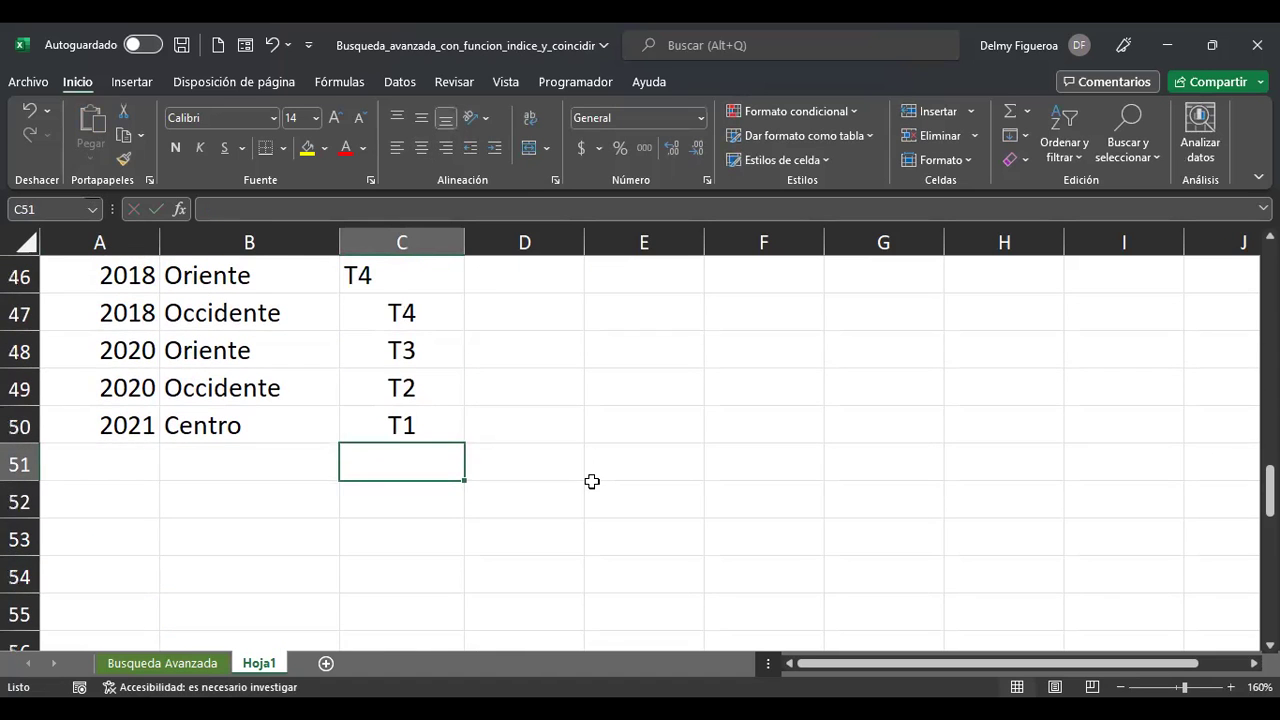
{"action": "key", "text": "ctrl+Home"}
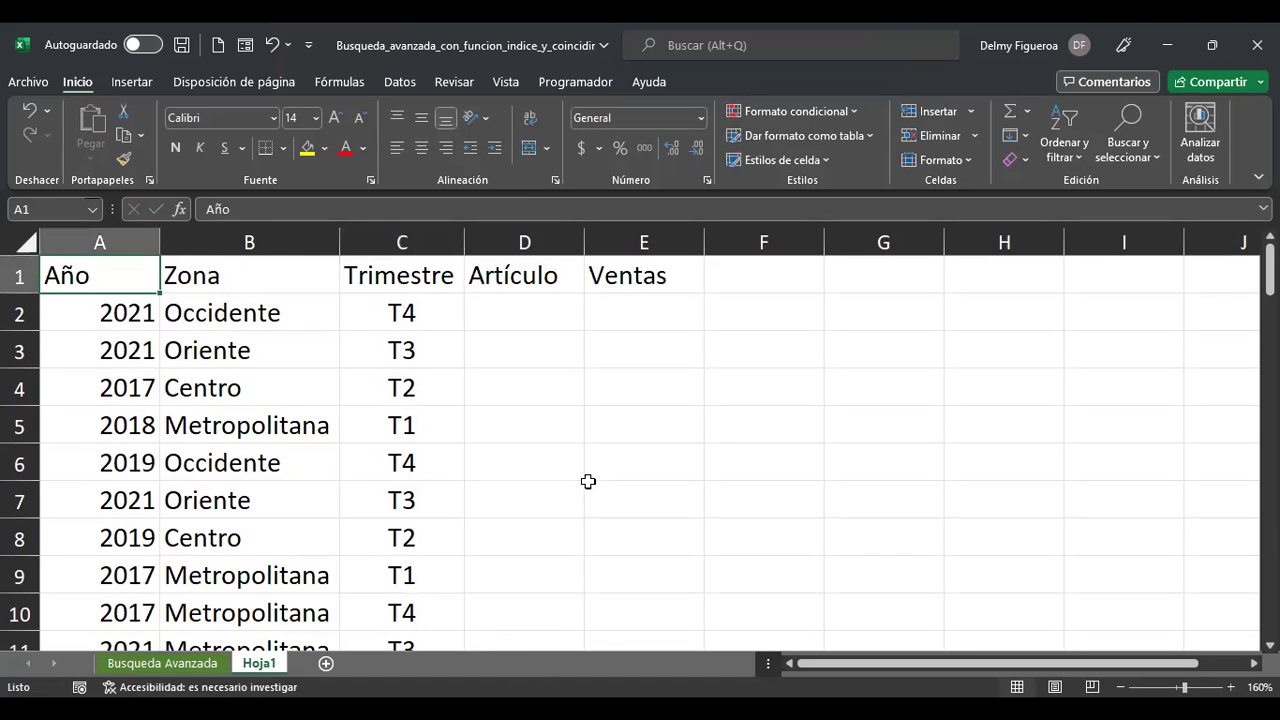
{"action": "left_click", "coordinate": [423, 245]}
{"action": "left_click", "coordinate": [421, 147]}
Fill the empty Trimestre cells C37 and C38 with T4 and T3
{"action": "scroll", "coordinate": [455, 360], "scroll_direction": "down", "scroll_amount": 6}
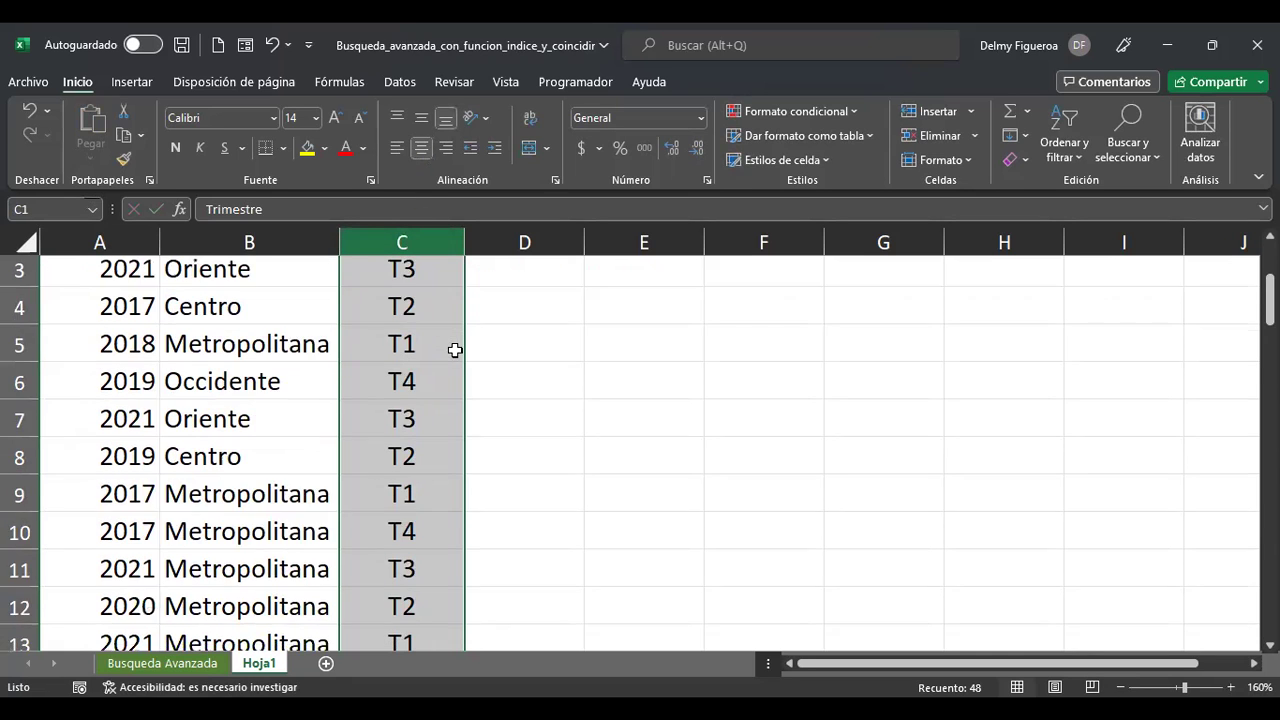
{"action": "scroll", "coordinate": [456, 385], "scroll_direction": "down", "scroll_amount": 5}
{"action": "scroll", "coordinate": [443, 391], "scroll_direction": "up", "scroll_amount": 1}
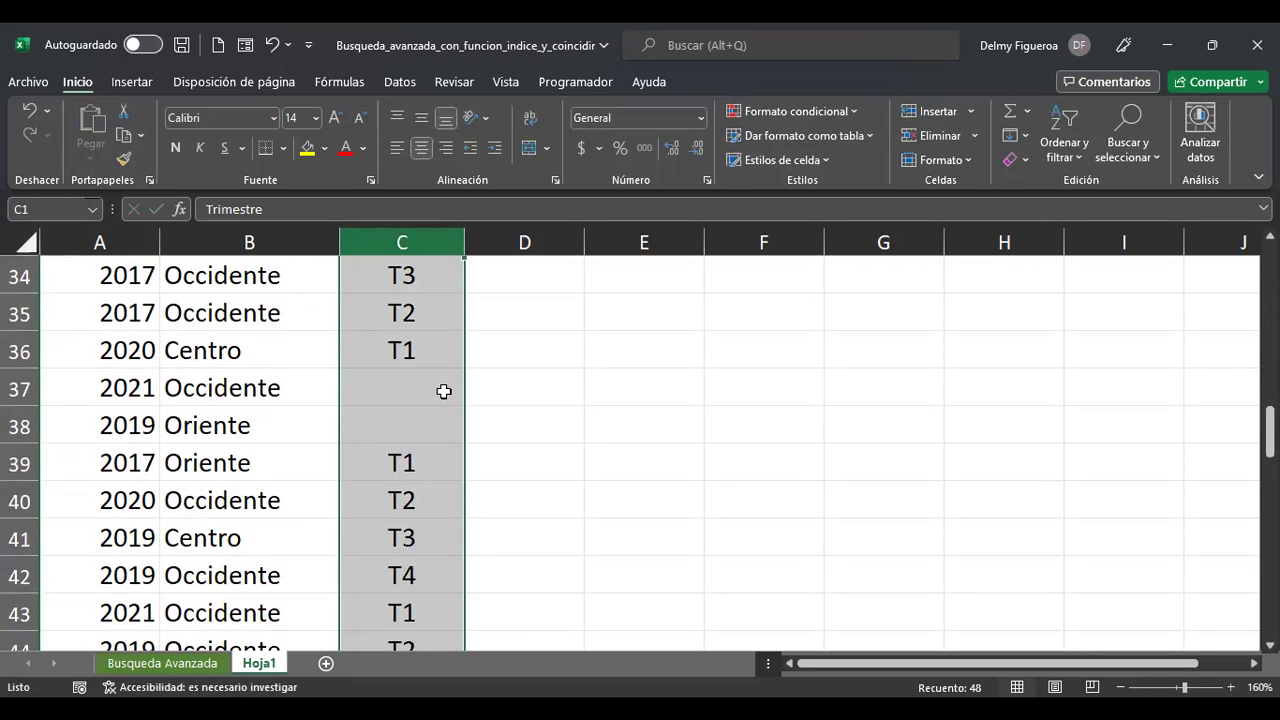
{"action": "left_click", "coordinate": [443, 390]}
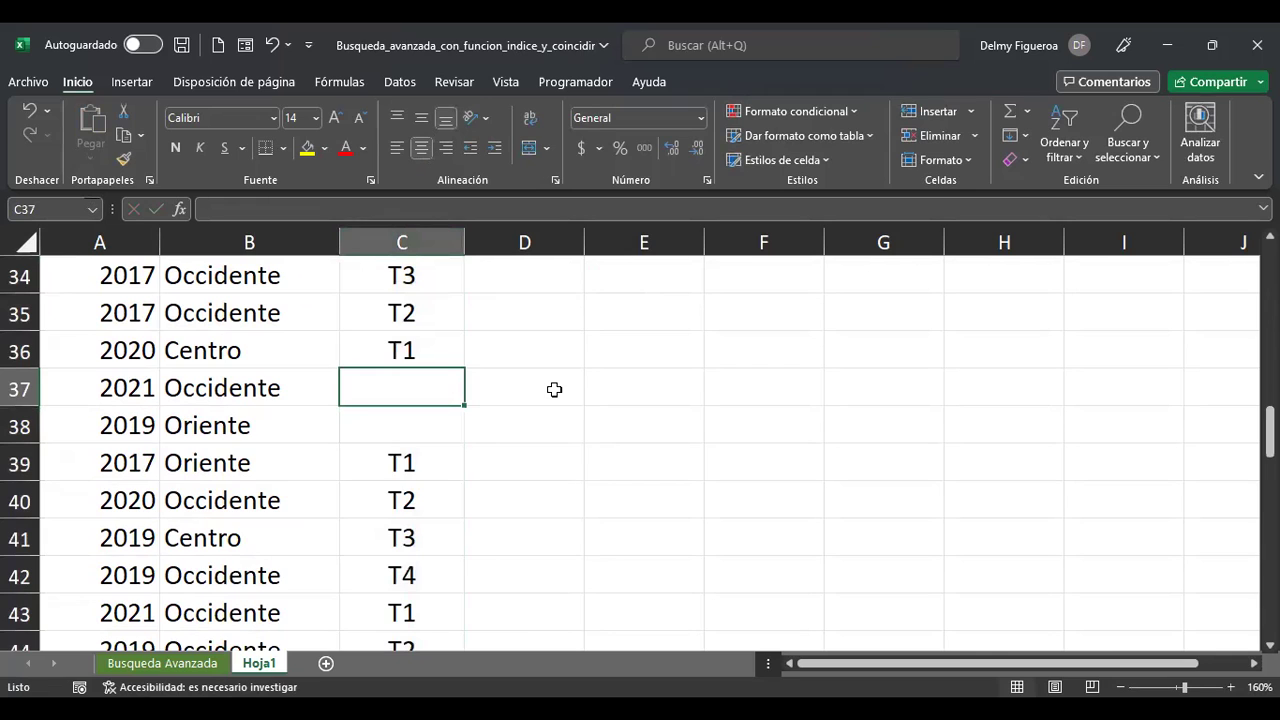
{"action": "type", "text": "T"}
{"action": "key", "text": "Return"}
{"action": "type", "text": "T3"}
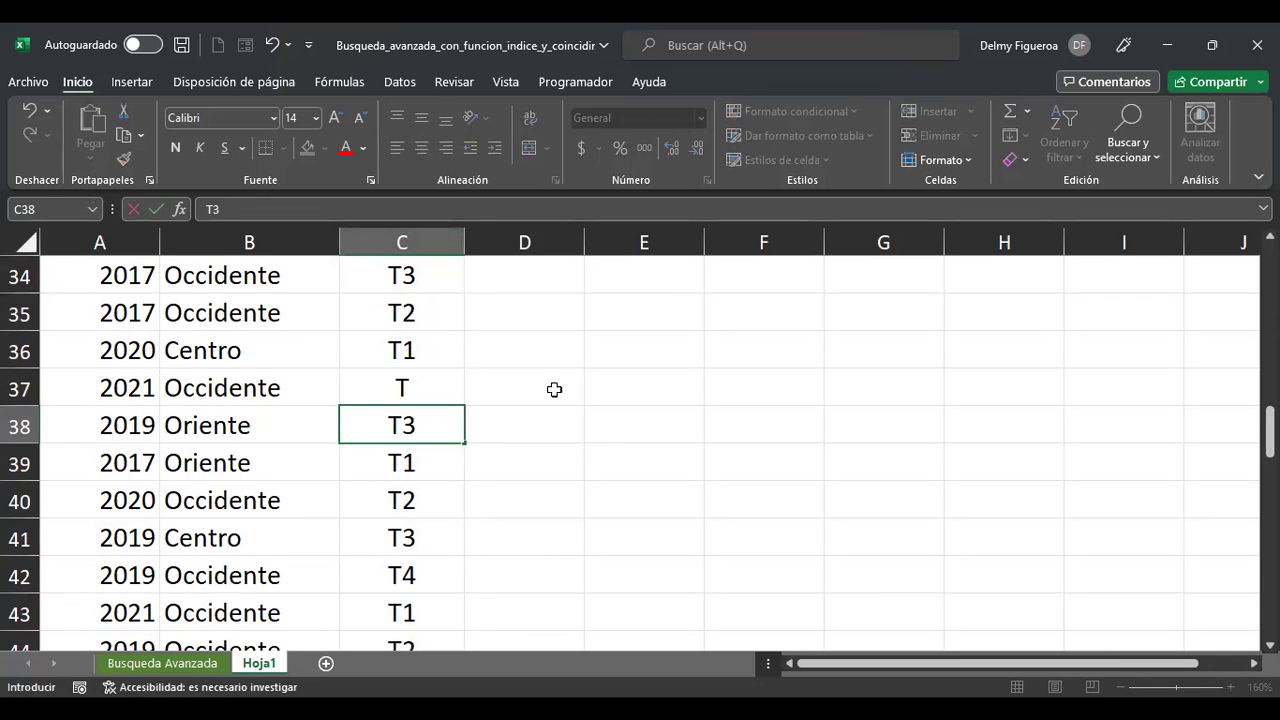
{"action": "key", "text": "Escape"}
{"action": "key", "text": "Up"}
{"action": "key", "text": "Up"}
{"action": "key", "text": "Down"}
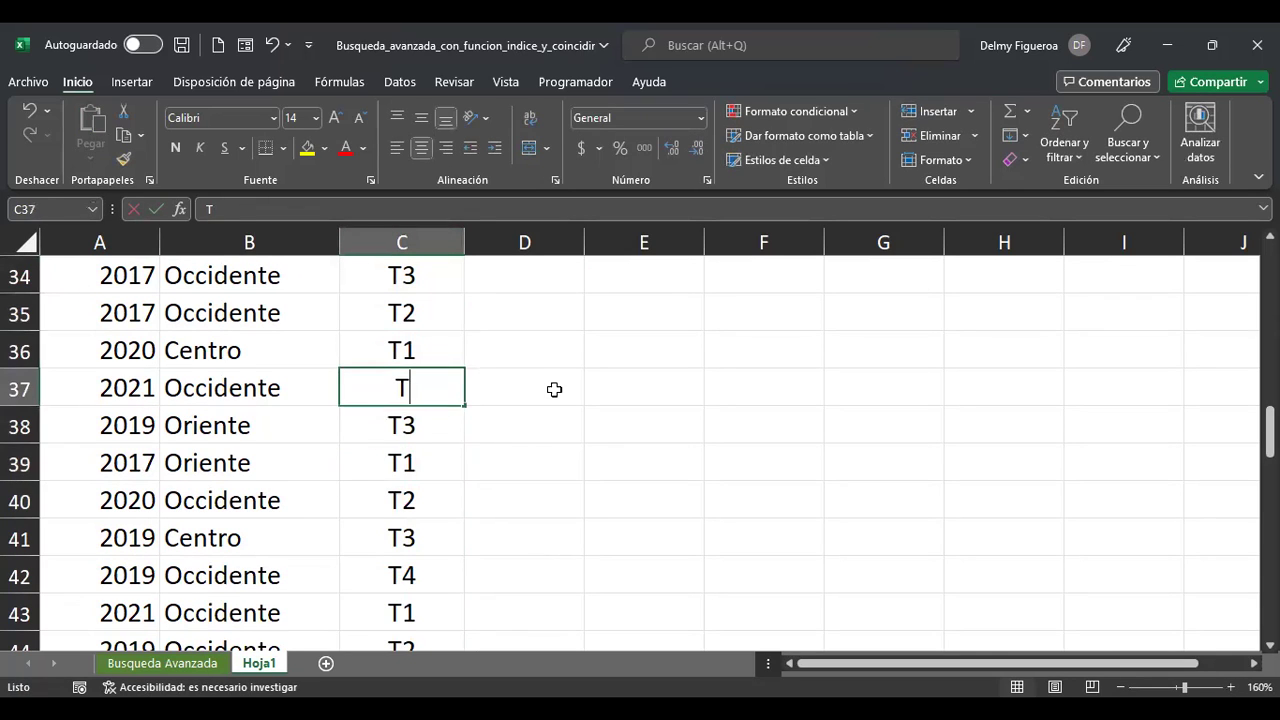
{"action": "key", "text": "F2"}
{"action": "type", "text": "4"}
{"action": "key", "text": "Return"}
{"action": "key", "text": "Up"}
{"action": "scroll", "coordinate": [539, 455], "scroll_direction": "down", "scroll_amount": 6}
{"action": "scroll", "coordinate": [539, 455], "scroll_direction": "up", "scroll_amount": 17}
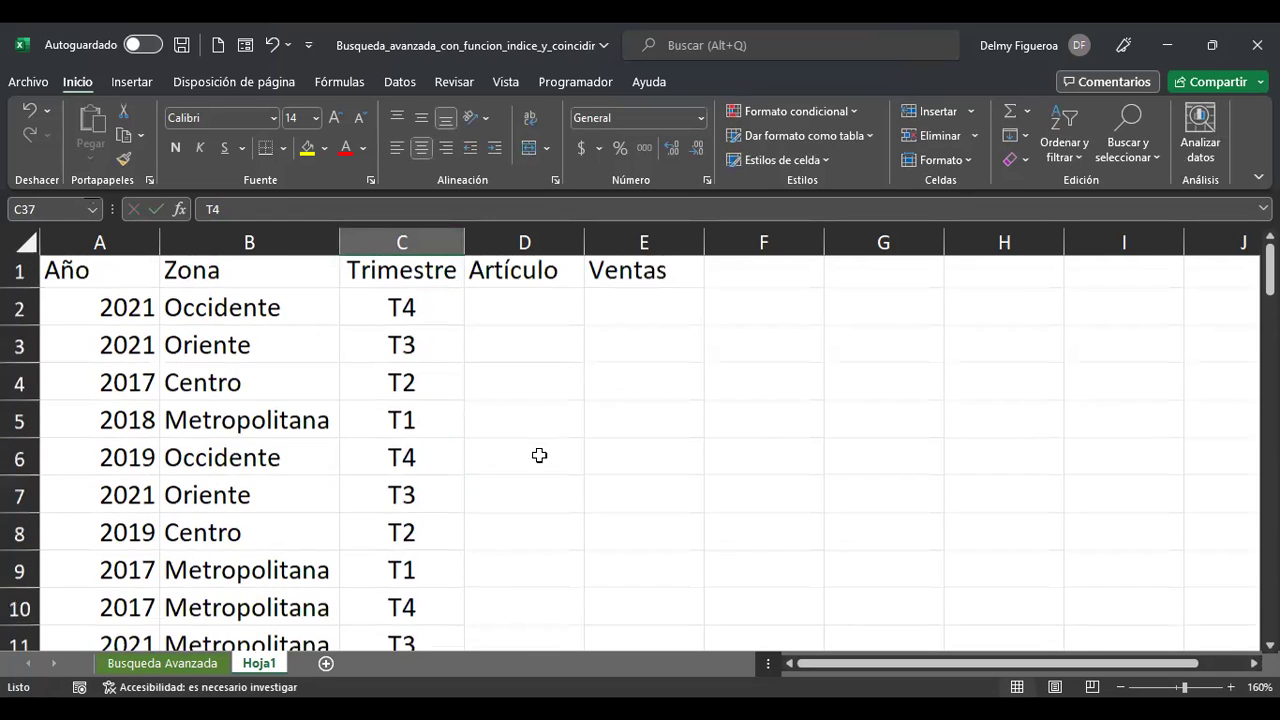
{"action": "key", "text": "ctrl+Home"}
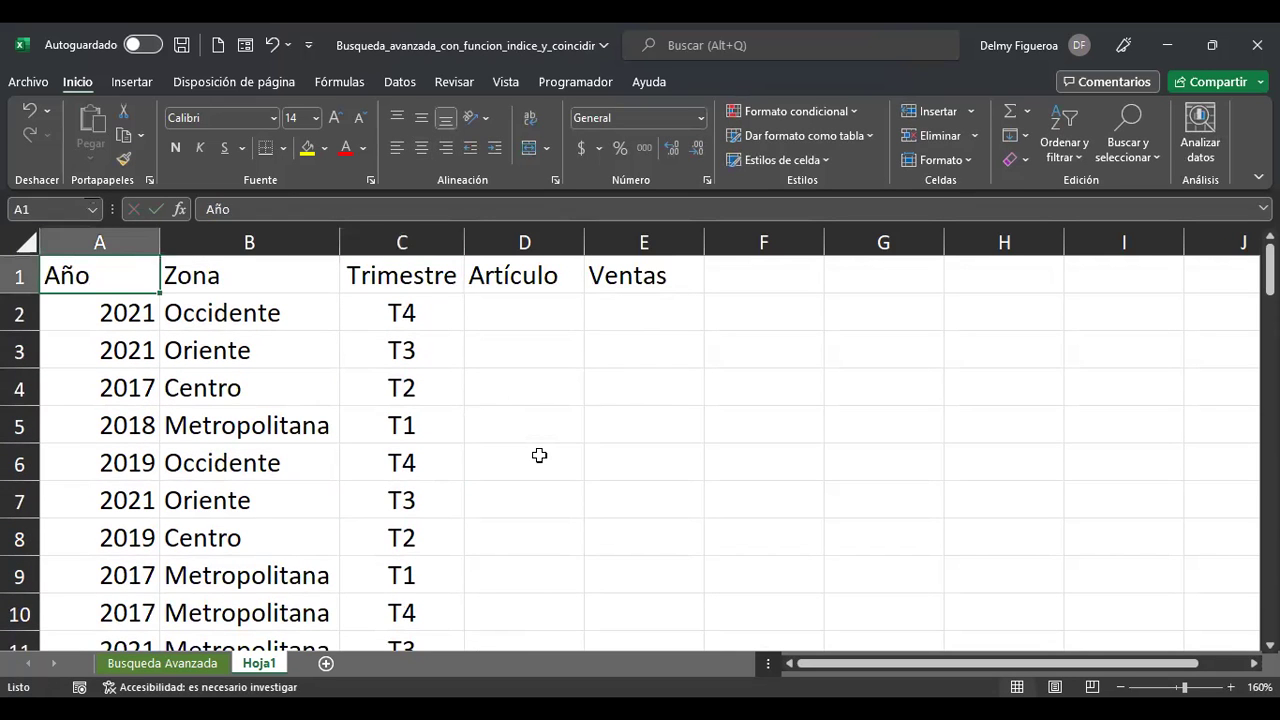
View the Busqueda Avanzada sheet briefly, and examine how far down the records in Hoja1 extend
{"action": "left_click", "coordinate": [531, 303]}
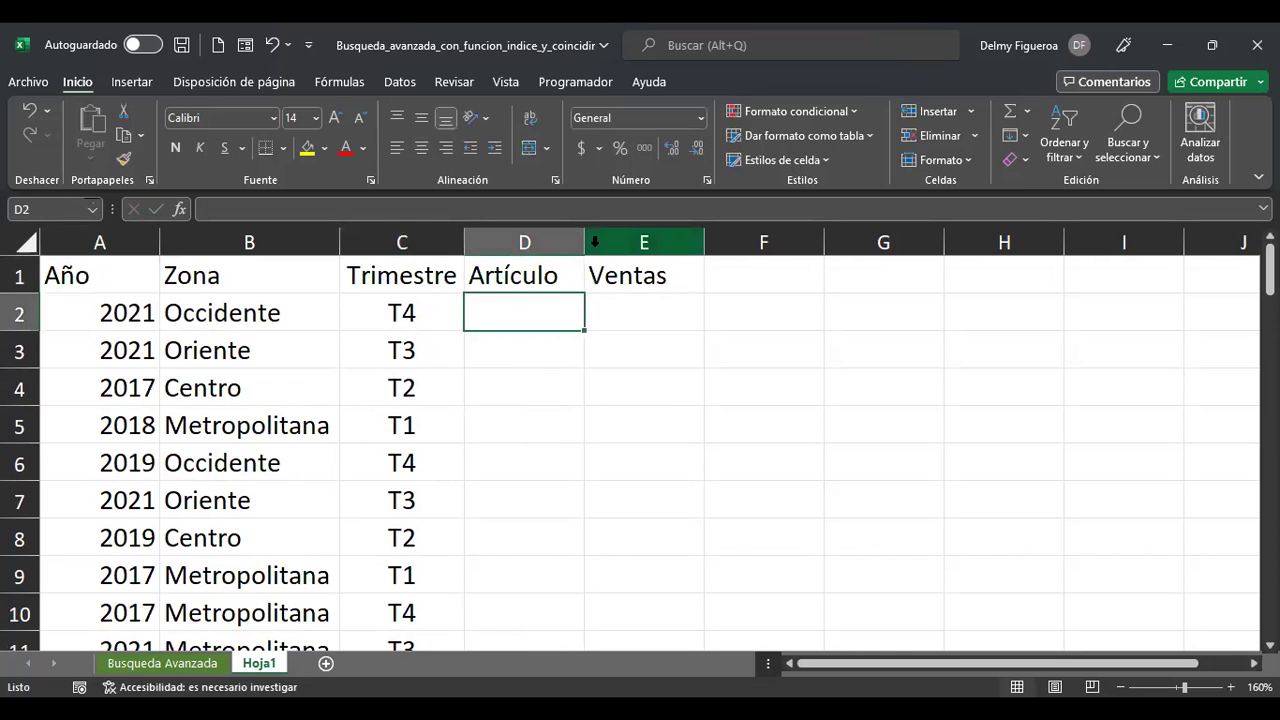
{"action": "left_click", "coordinate": [205, 667]}
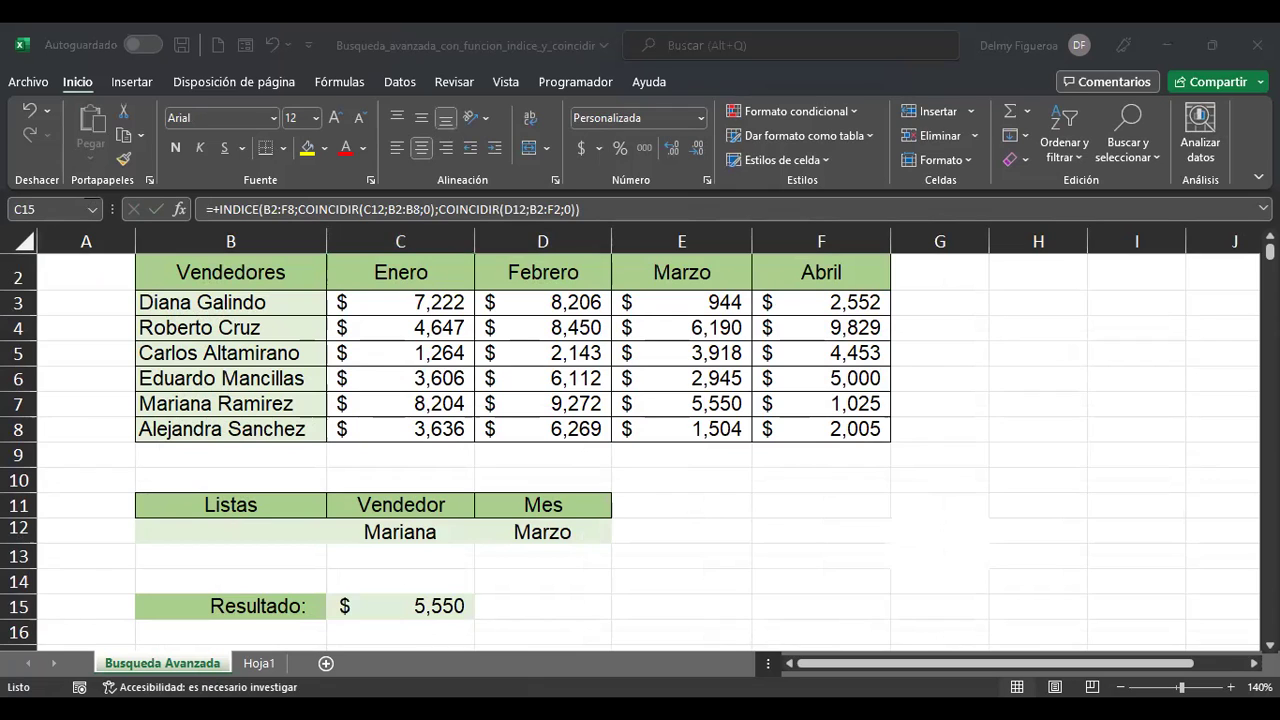
{"action": "left_click", "coordinate": [835, 682]}
{"action": "left_click", "coordinate": [259, 663]}
{"action": "scroll", "coordinate": [474, 560], "scroll_direction": "down", "scroll_amount": 6}
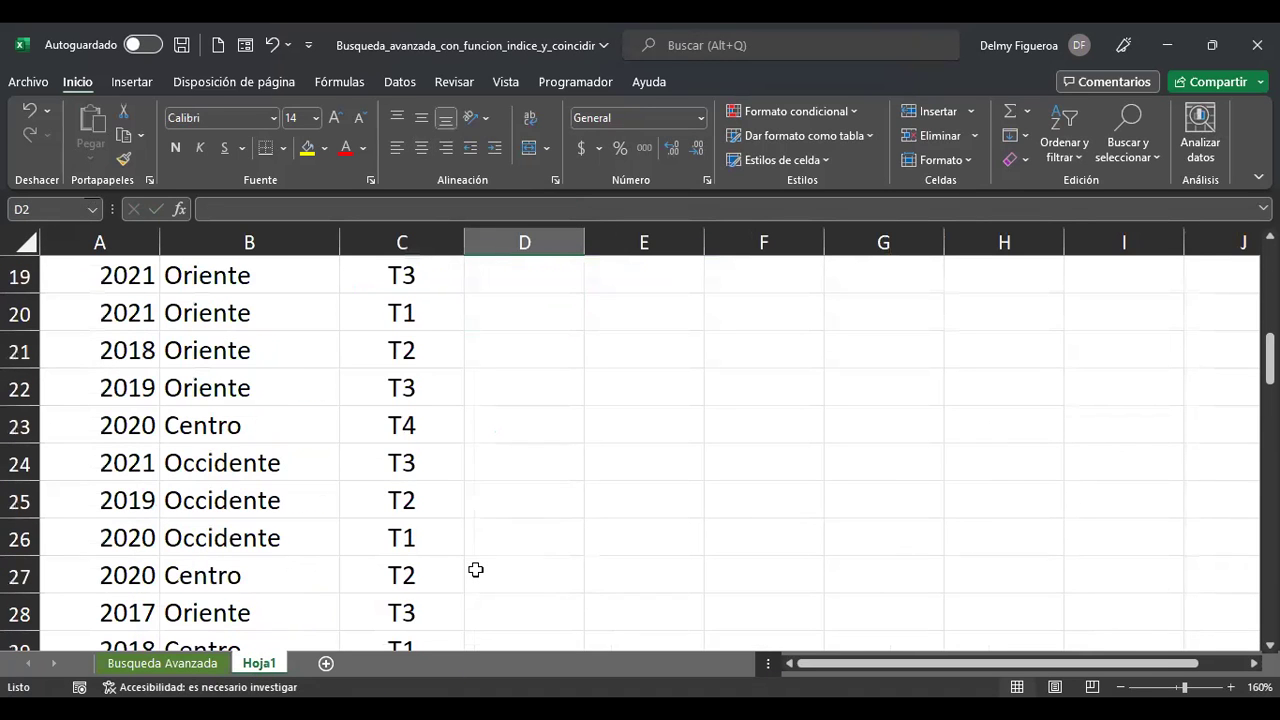
{"action": "key", "text": "ctrl+Home"}
{"action": "key", "text": "Down"}
{"action": "key", "text": "ctrl+Down"}
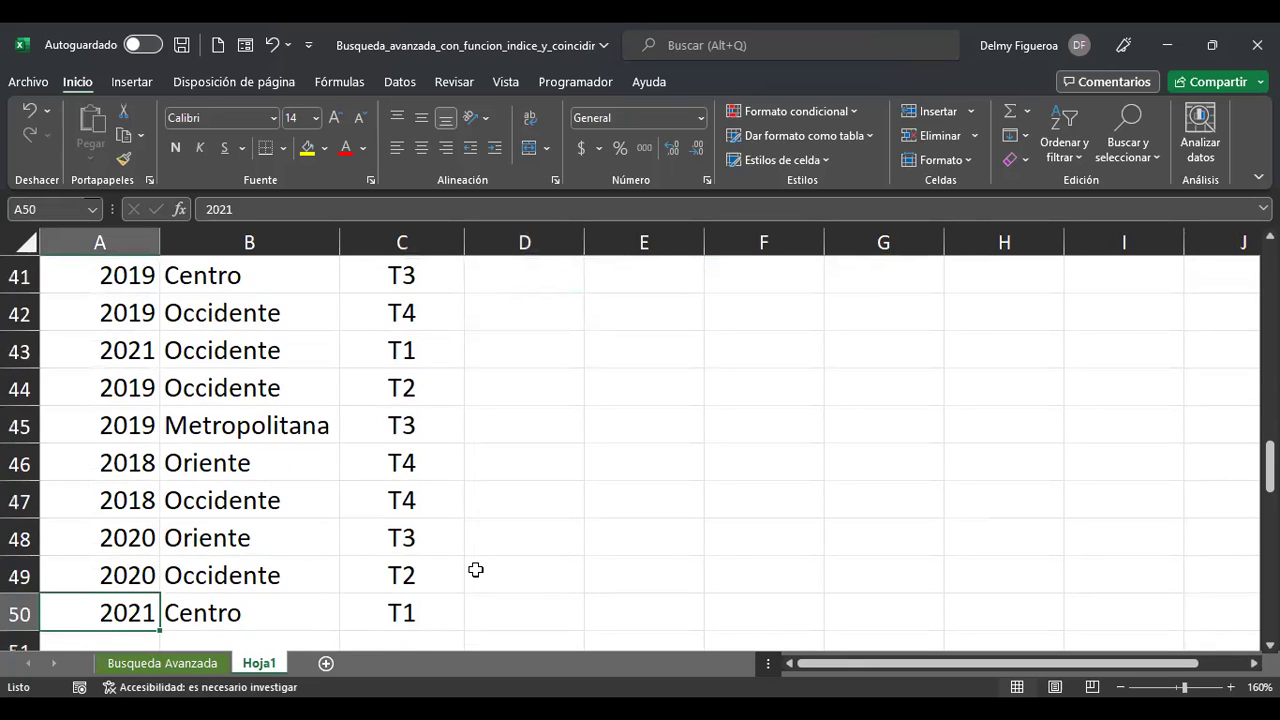
{"action": "key", "text": "ctrl+Home"}
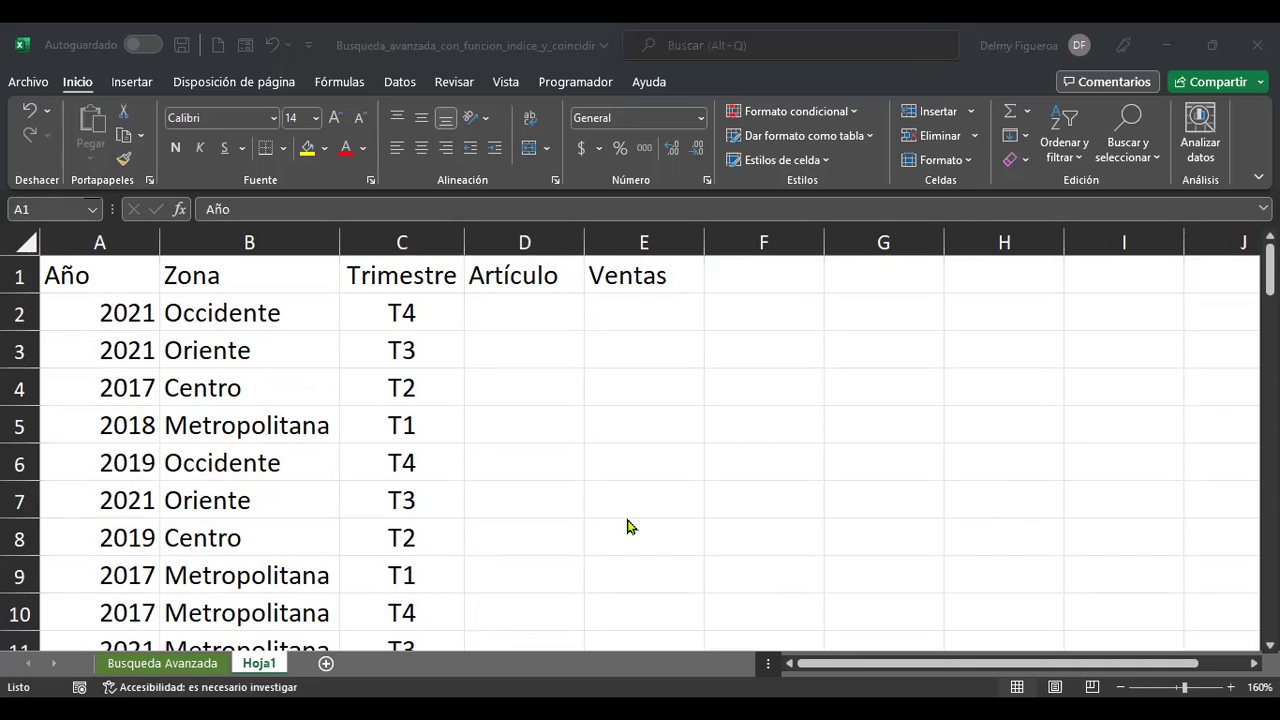
Paste the copied list of book titles into the Artículo column from D2 and autofit the width of column D
{"action": "left_click", "coordinate": [528, 324]}
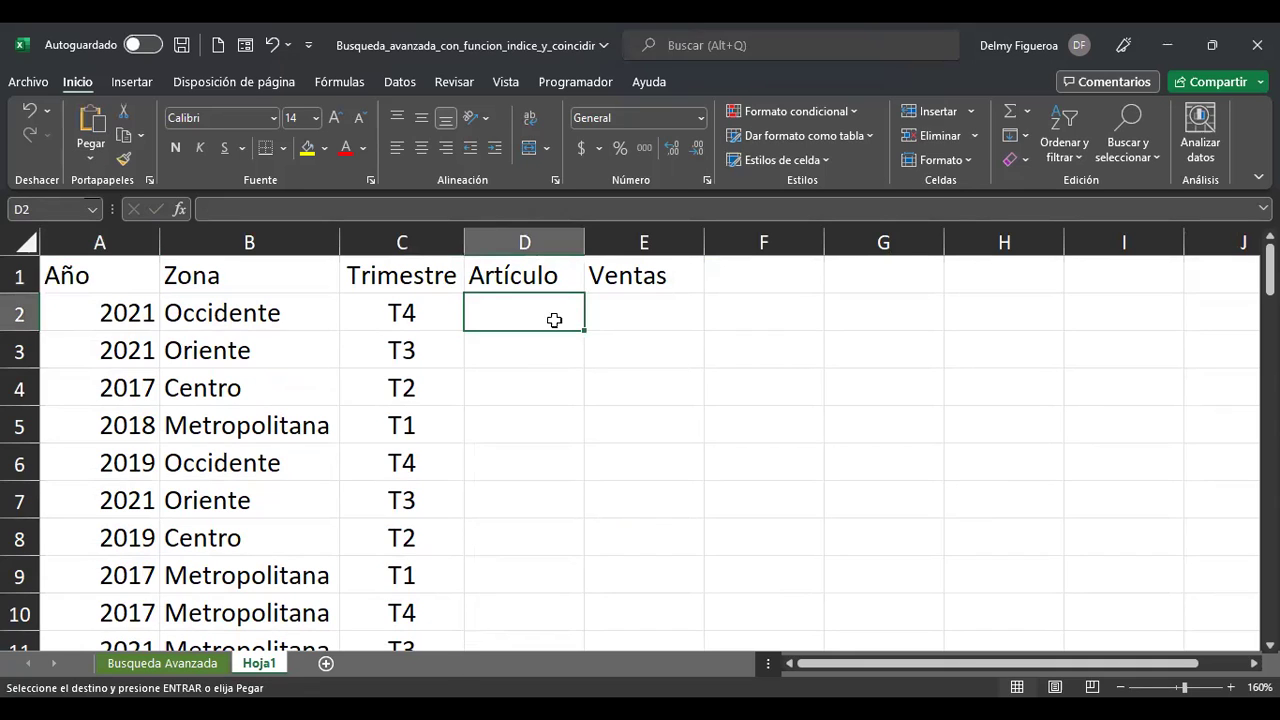
{"action": "key", "text": "ctrl+v"}
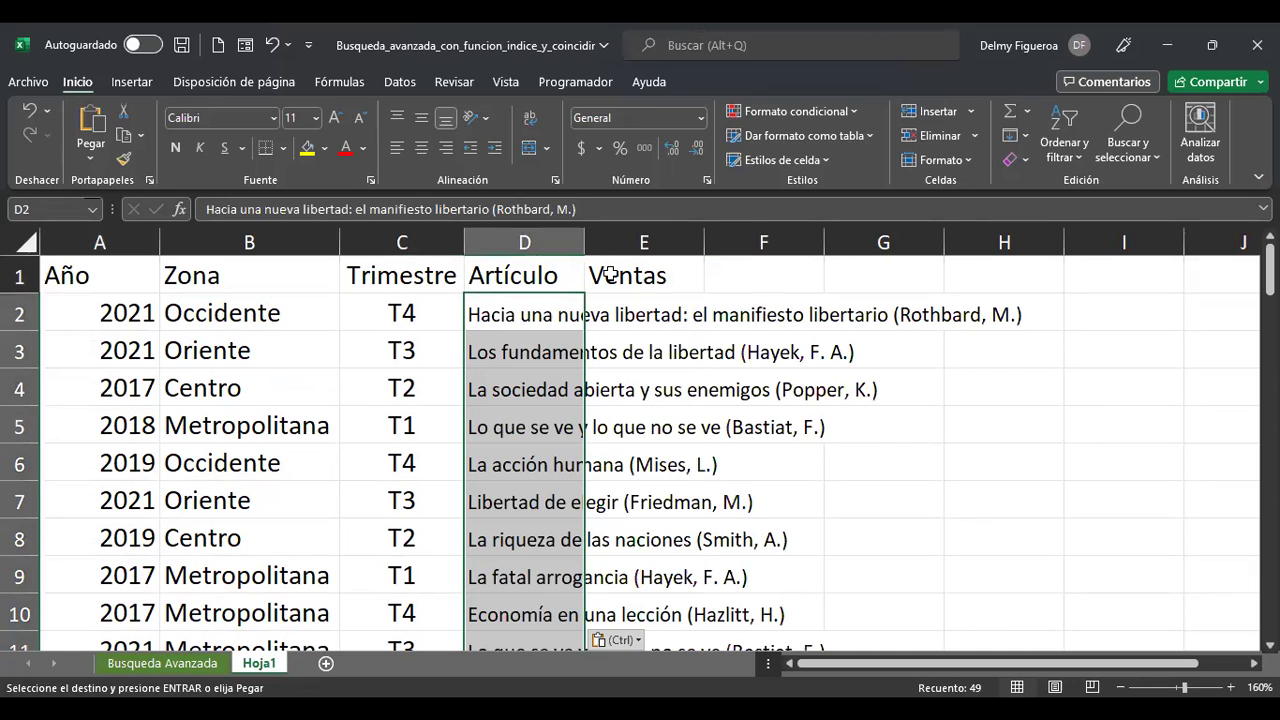
{"action": "double_click", "coordinate": [584, 242]}
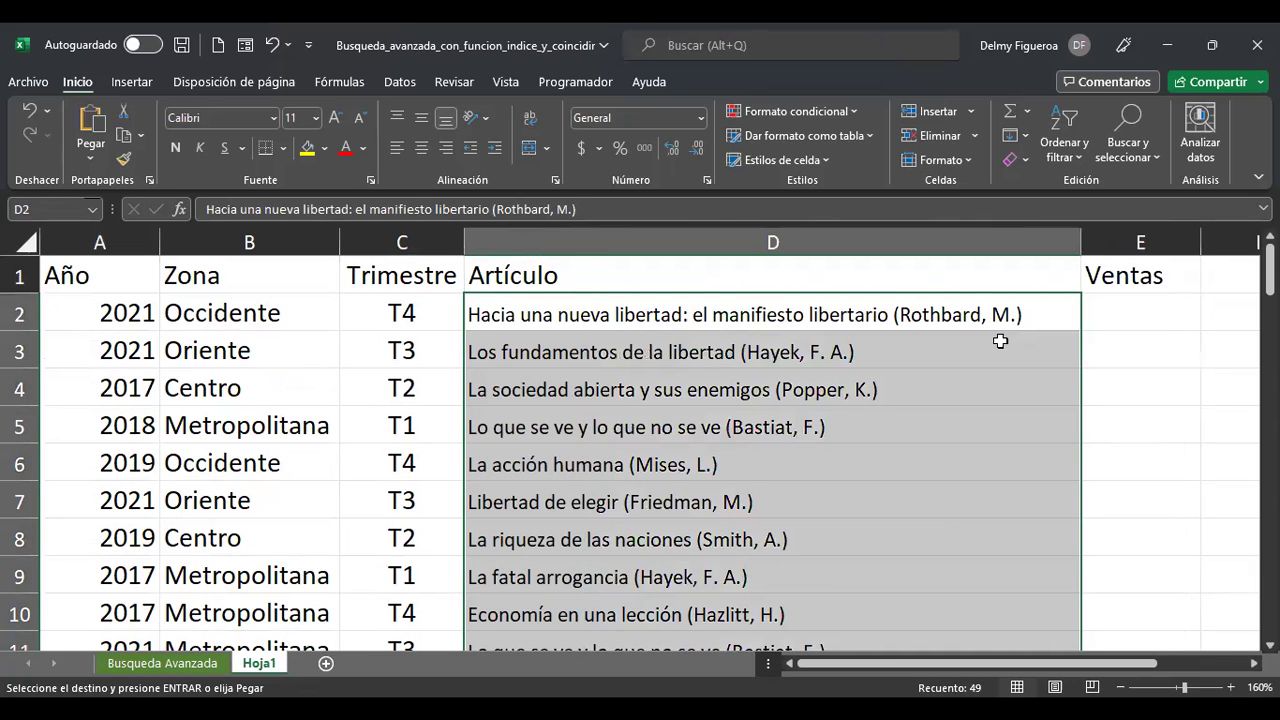
{"action": "scroll", "coordinate": [985, 430], "scroll_direction": "down", "scroll_amount": 12}
{"action": "scroll", "coordinate": [951, 434], "scroll_direction": "down", "scroll_amount": 11}
{"action": "scroll", "coordinate": [951, 434], "scroll_direction": "up", "scroll_amount": 8}
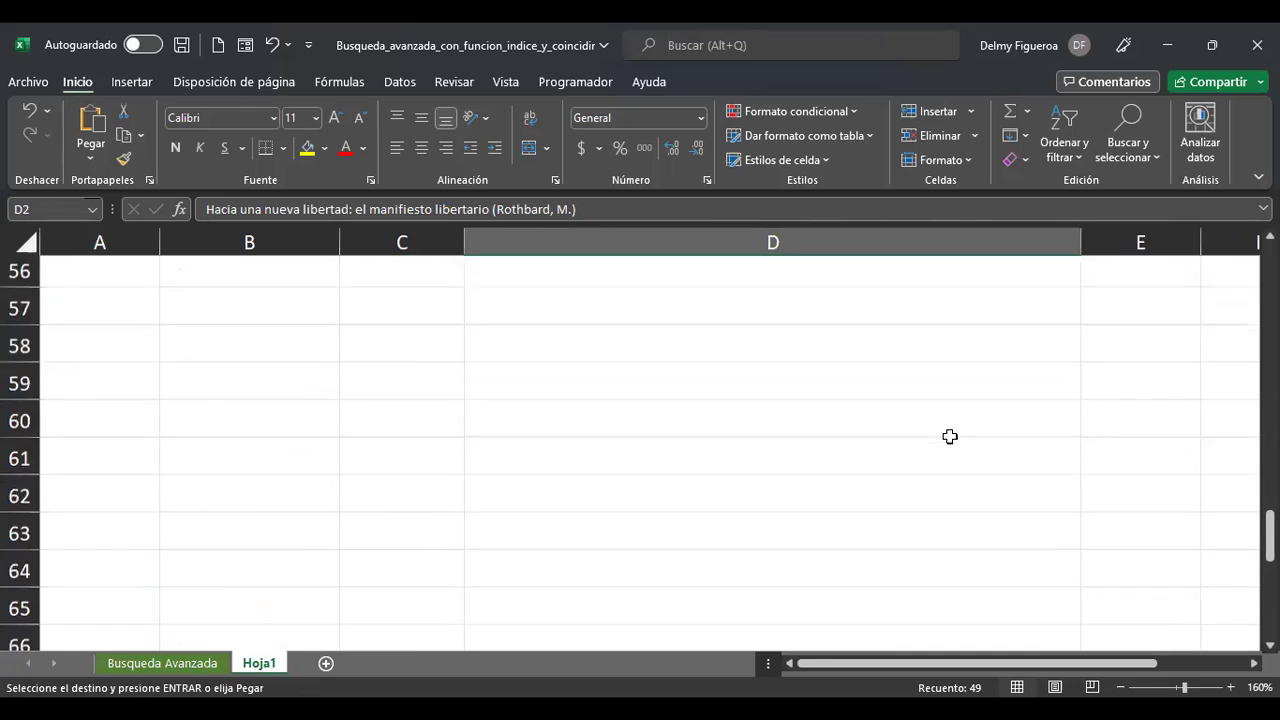
{"action": "scroll", "coordinate": [950, 436], "scroll_direction": "up", "scroll_amount": 3}
{"action": "key", "text": "ctrl+Home"}
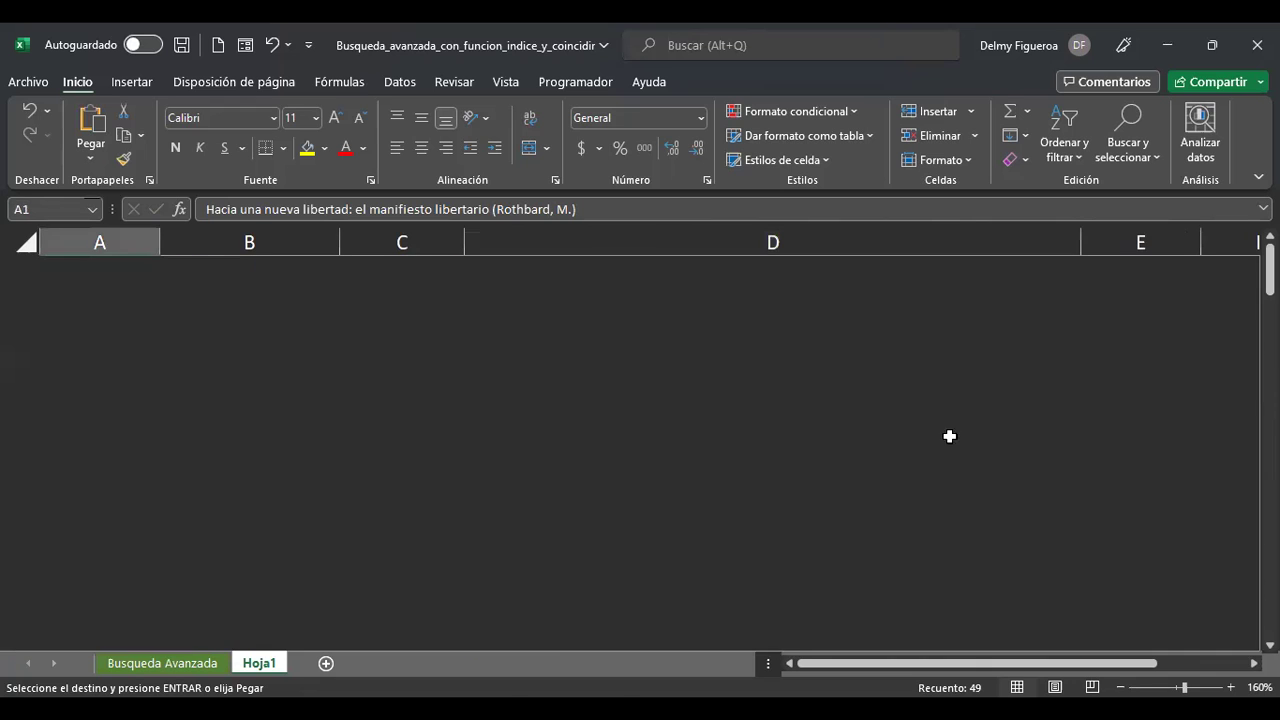
Enter +ALEATORIO.ENTRE(500;1000) in E2 and fill it down the Ventas column to row 50
{"action": "left_click", "coordinate": [1126, 326]}
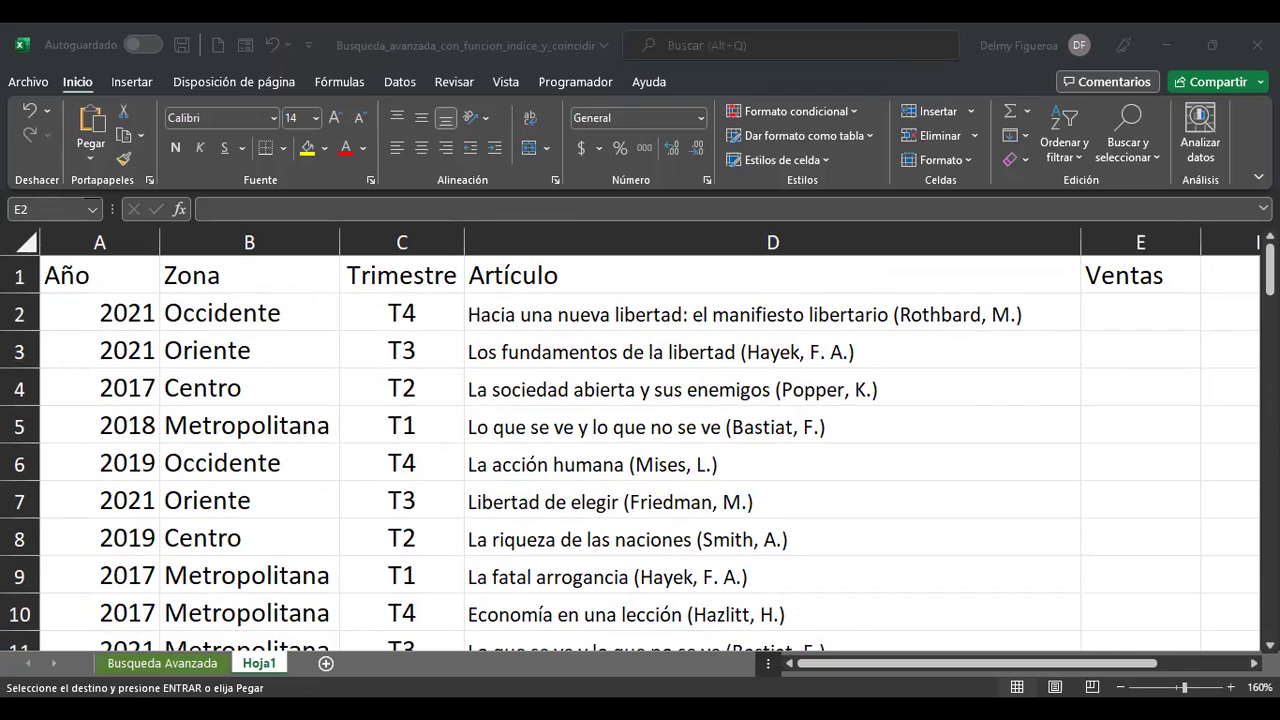
{"action": "type", "text": "+ale"}
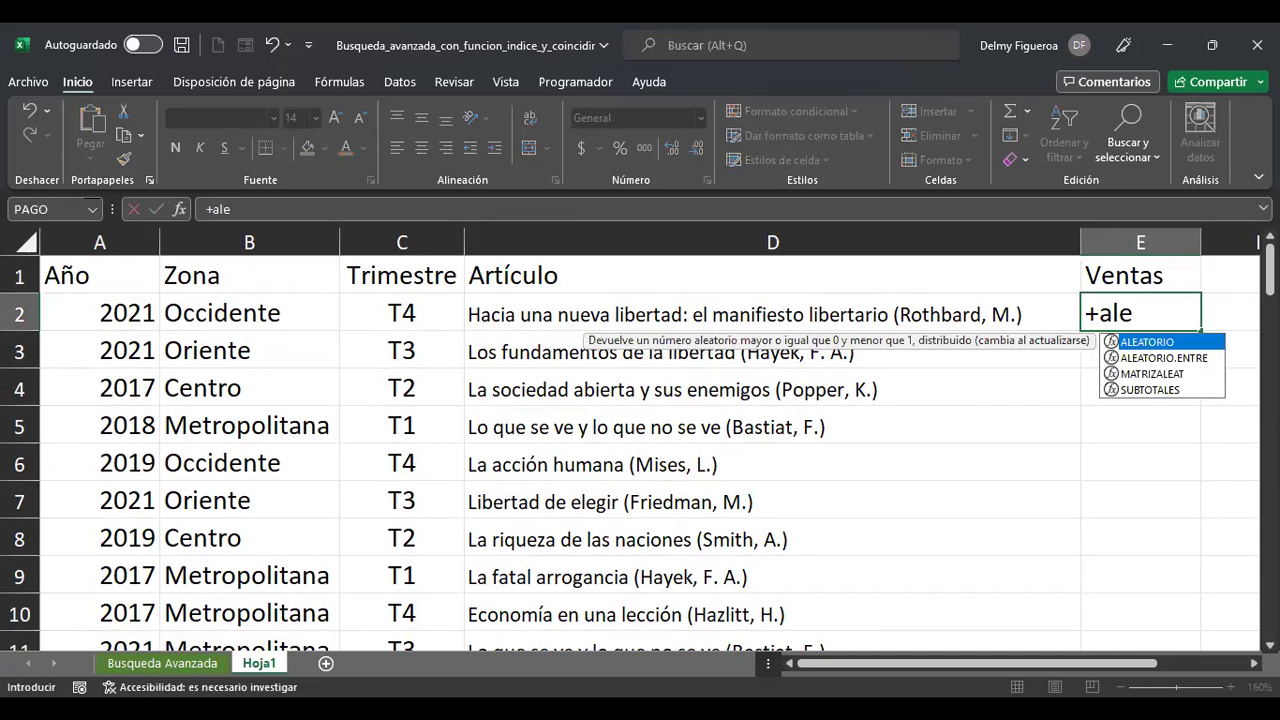
{"action": "double_click", "coordinate": [1199, 353]}
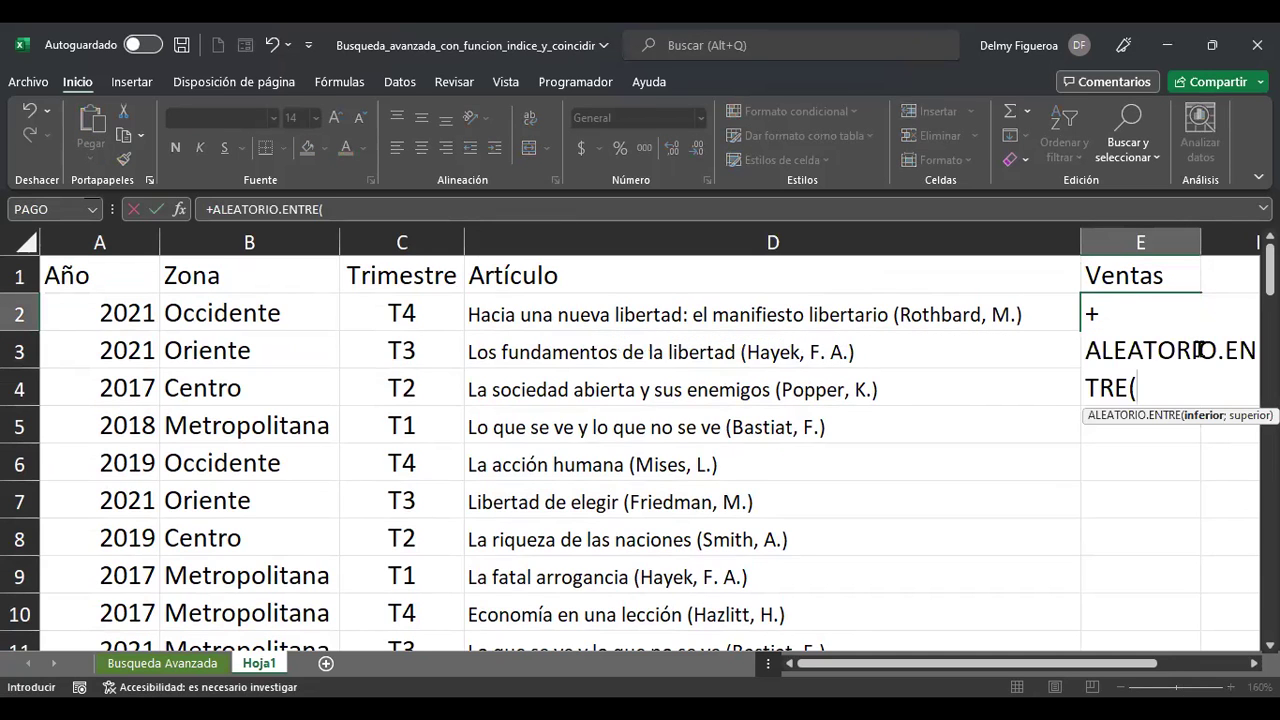
{"action": "type", "text": "500"}
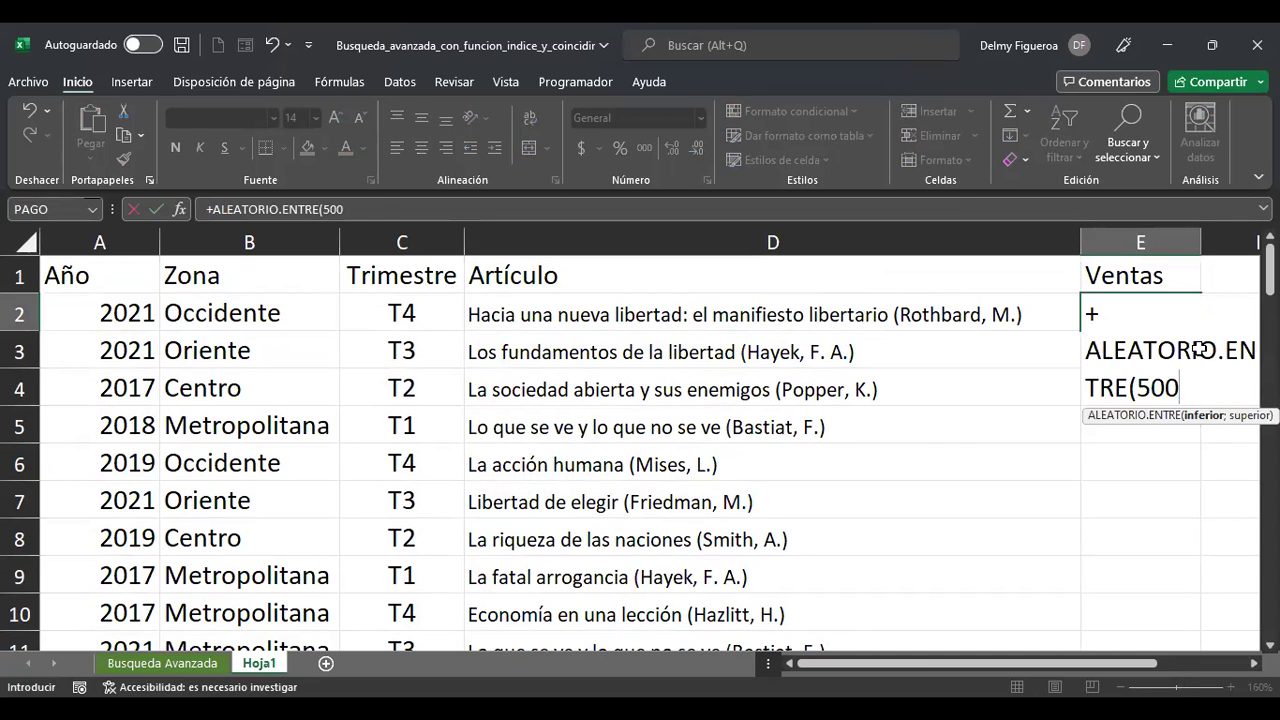
{"action": "type", "text": ";1000)"}
{"action": "key", "text": "ctrl+Return"}
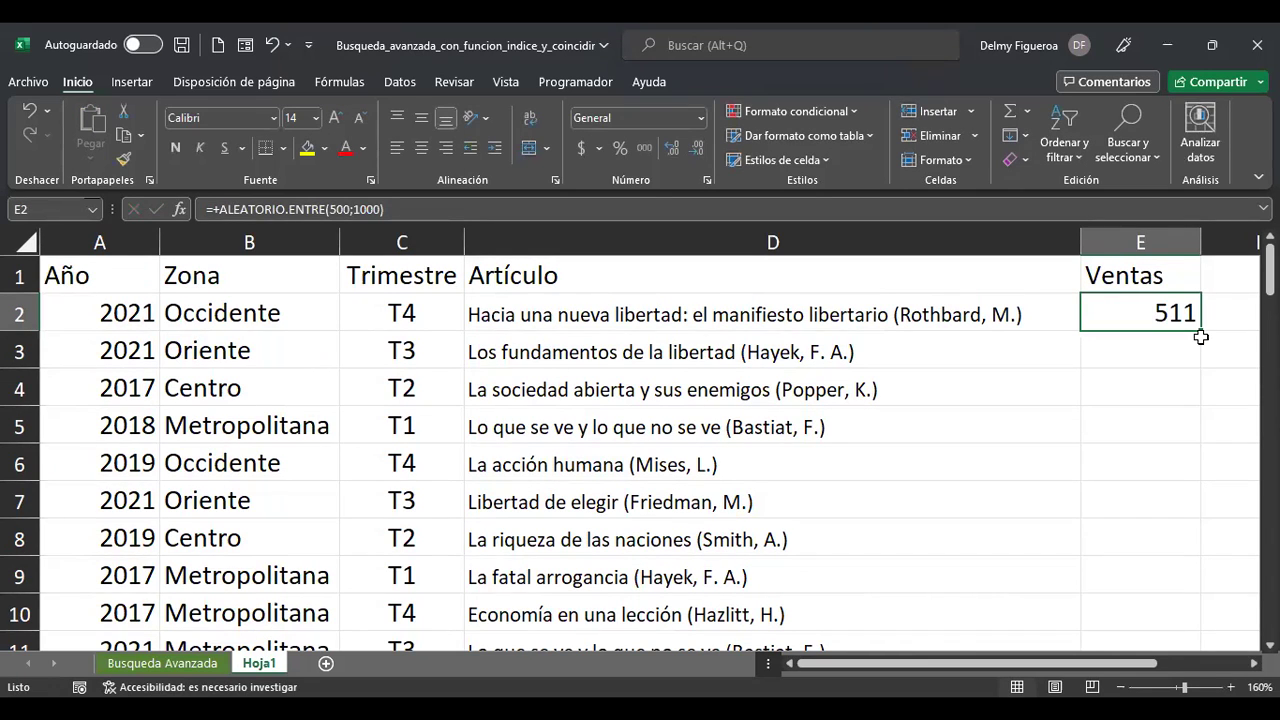
{"action": "double_click", "coordinate": [1201, 330]}
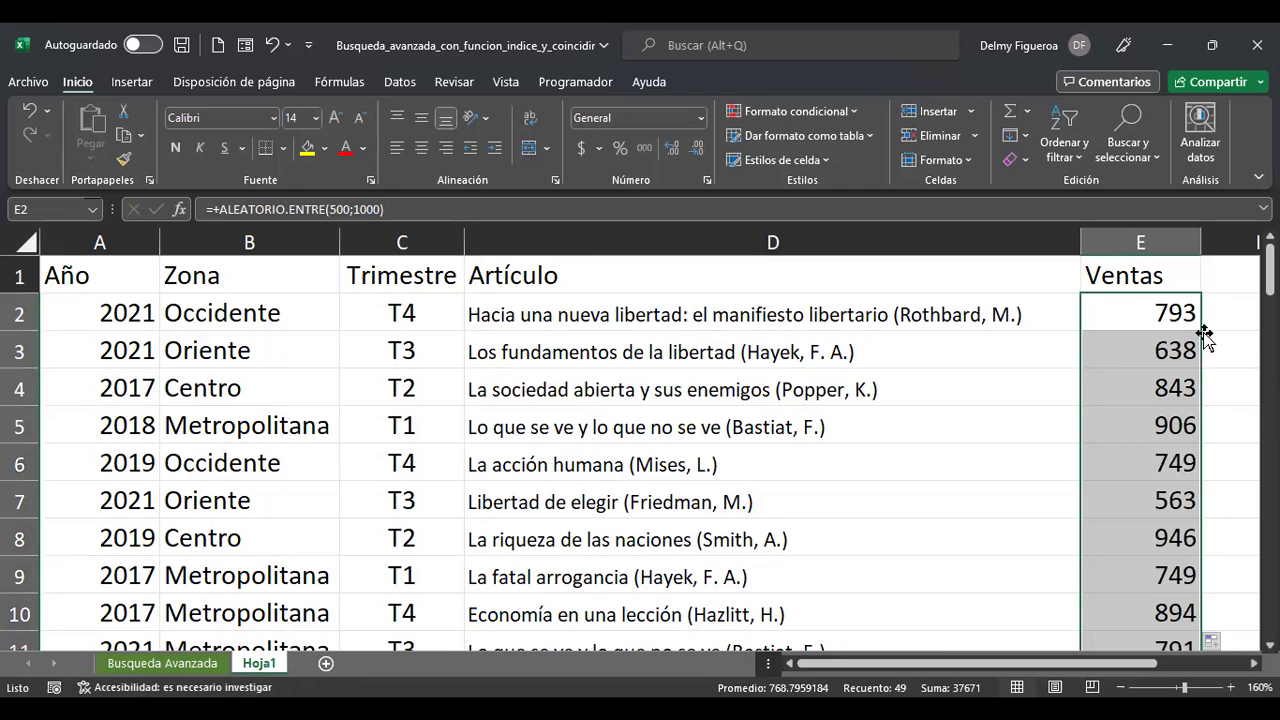
Replace the random formulas in Ventas E2:E50 with their fixed values and center them horizontally
{"action": "key", "text": "ctrl+c"}
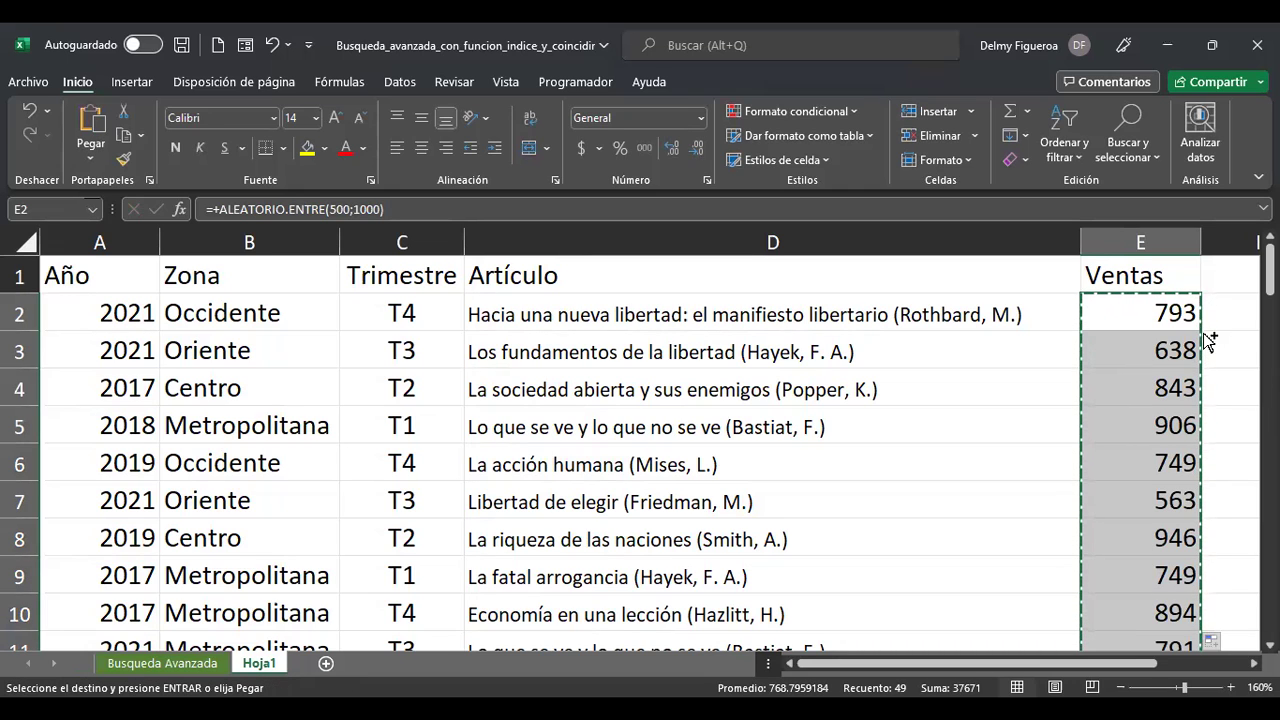
{"action": "right_click", "coordinate": [1175, 336]}
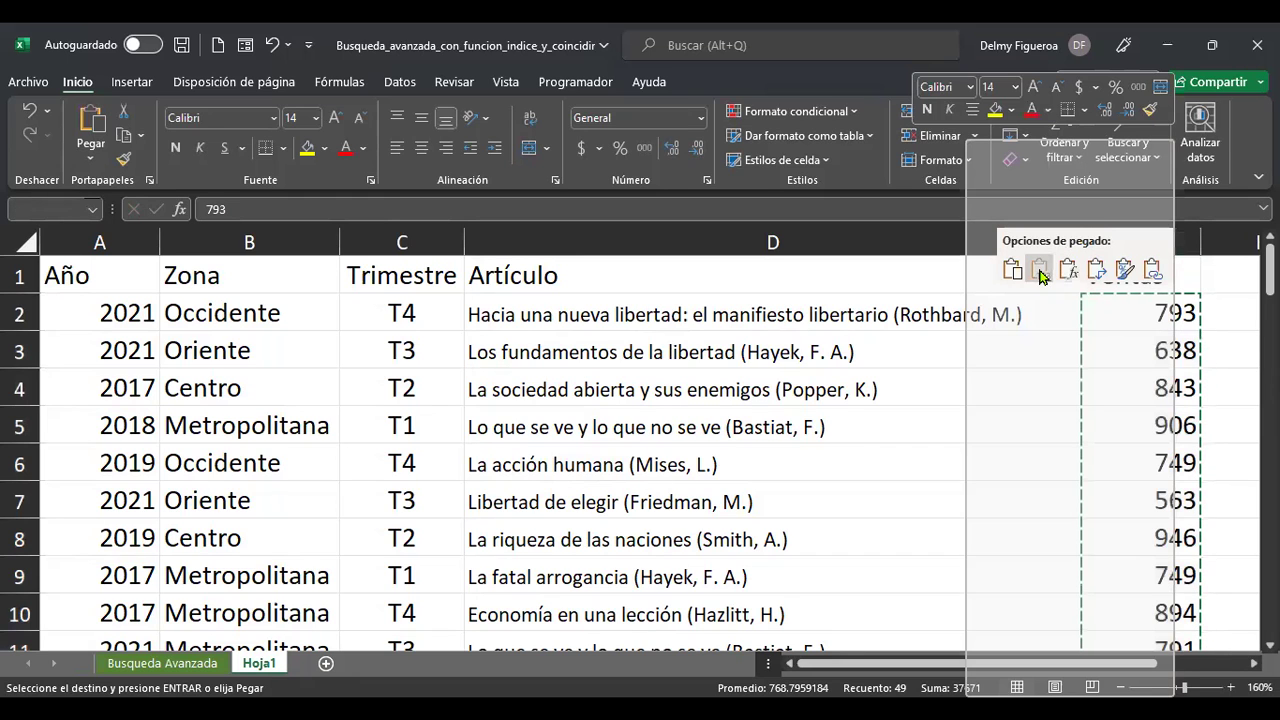
{"action": "left_click", "coordinate": [1040, 270]}
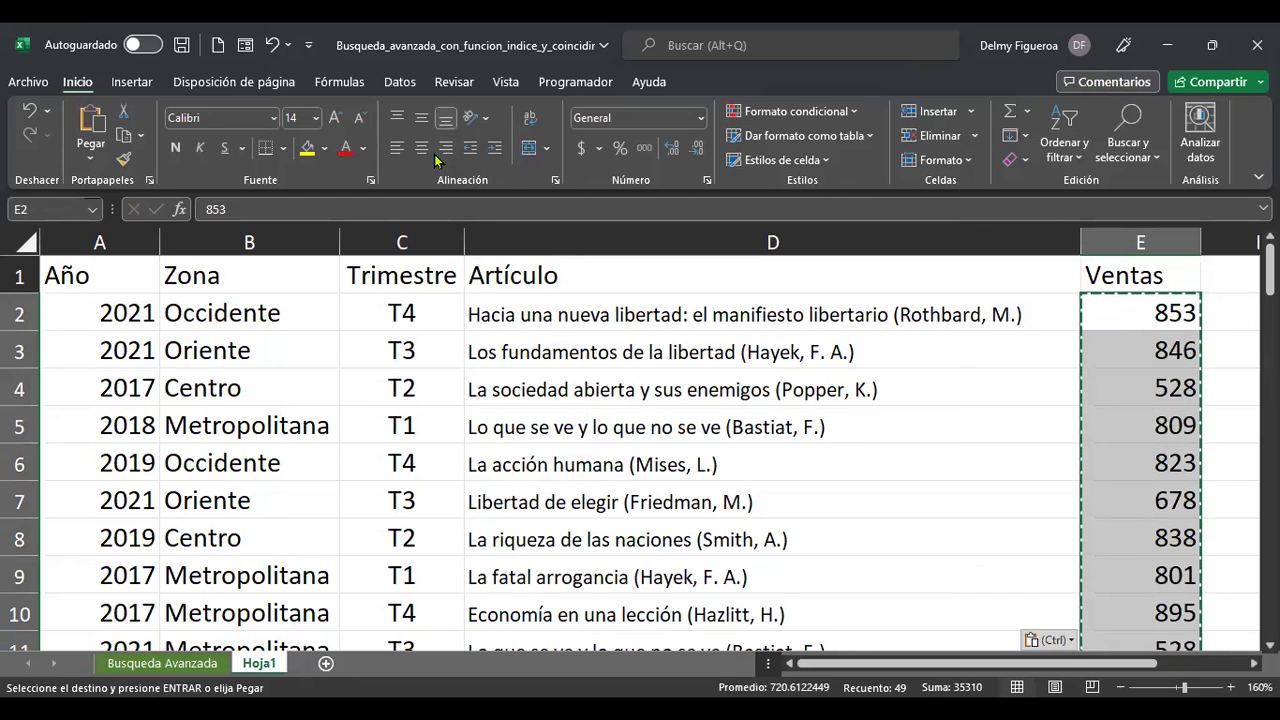
{"action": "key", "text": "Escape"}
{"action": "scroll", "coordinate": [961, 478], "scroll_direction": "down", "scroll_amount": 2}
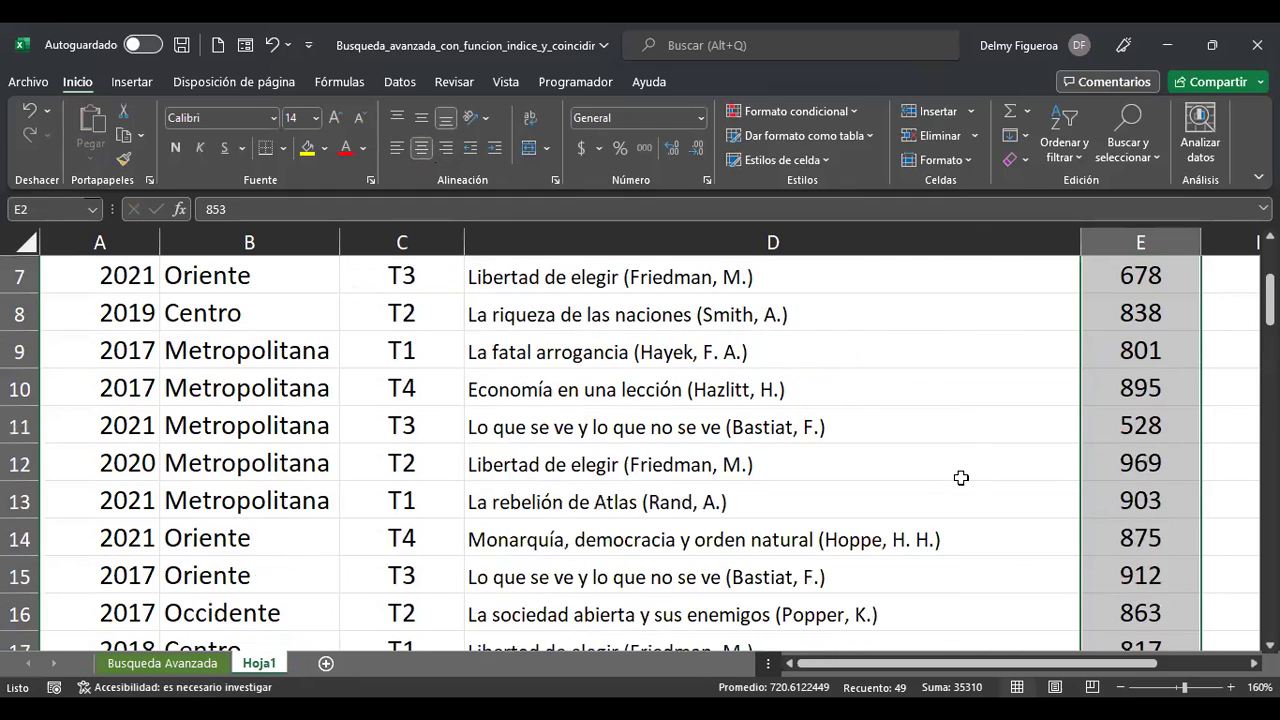
{"action": "scroll", "coordinate": [957, 514], "scroll_direction": "down", "scroll_amount": 17}
{"action": "scroll", "coordinate": [954, 551], "scroll_direction": "up", "scroll_amount": 5}
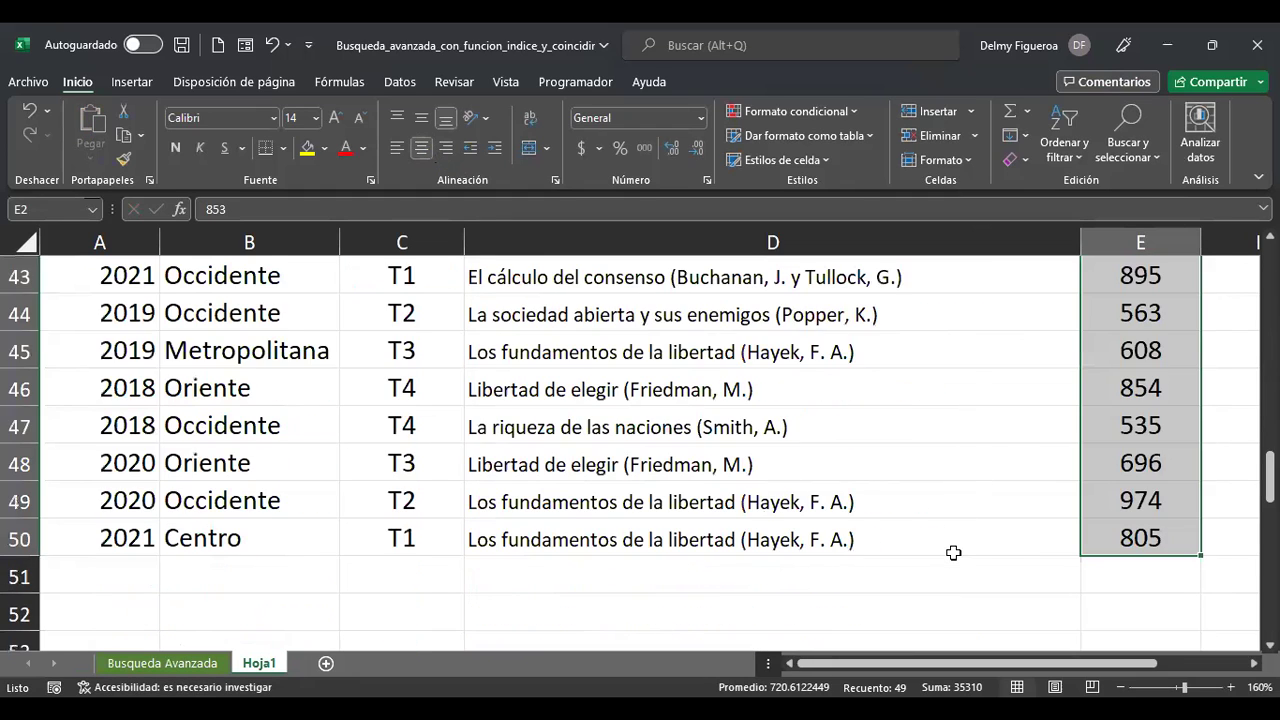
{"action": "key", "text": "ctrl+Home"}
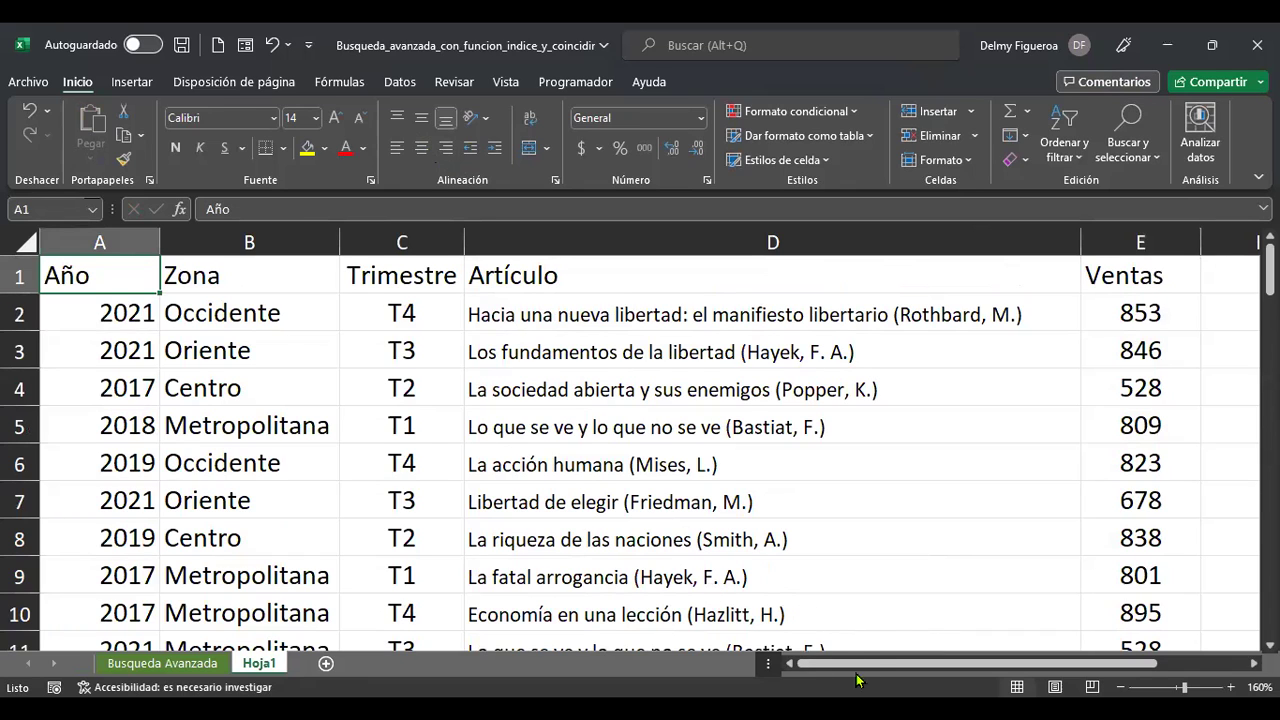
Review the Año, Zona, Trimestre, Artículo and Ventas columns of the sales data in Hoja1
{"action": "left_click", "coordinate": [120, 345]}
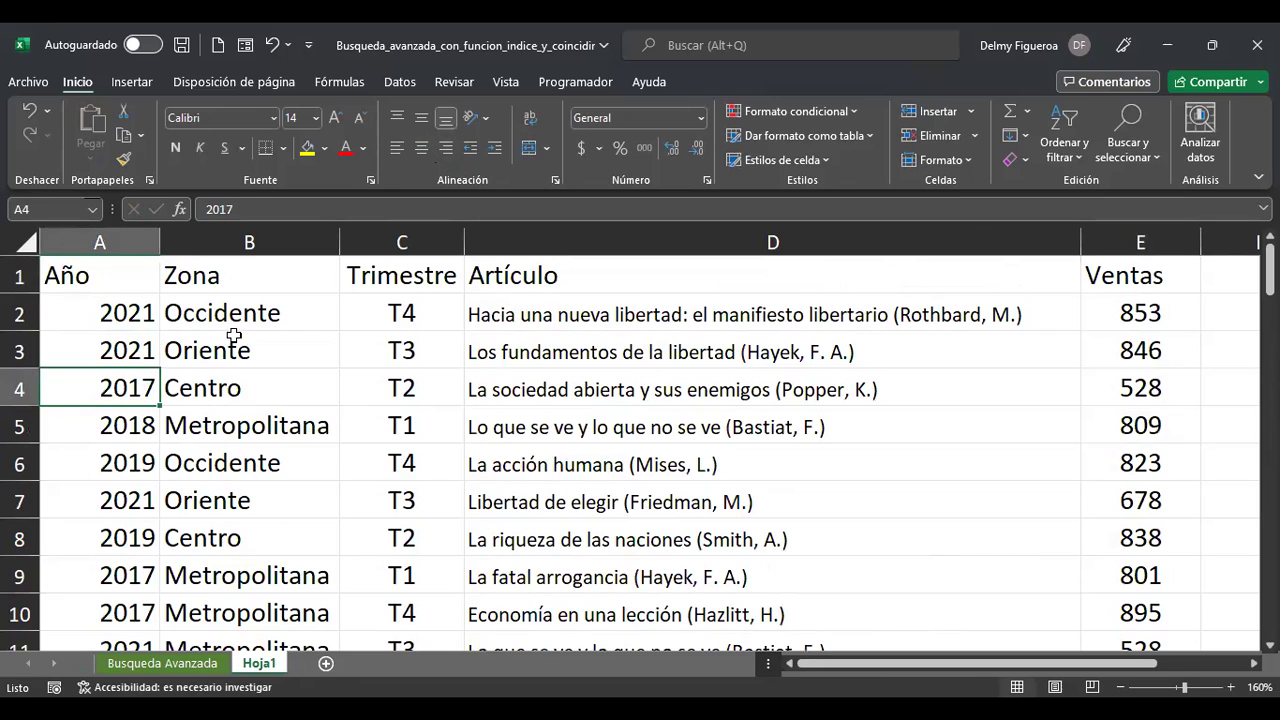
{"action": "left_click", "coordinate": [262, 313]}
{"action": "left_click", "coordinate": [438, 306]}
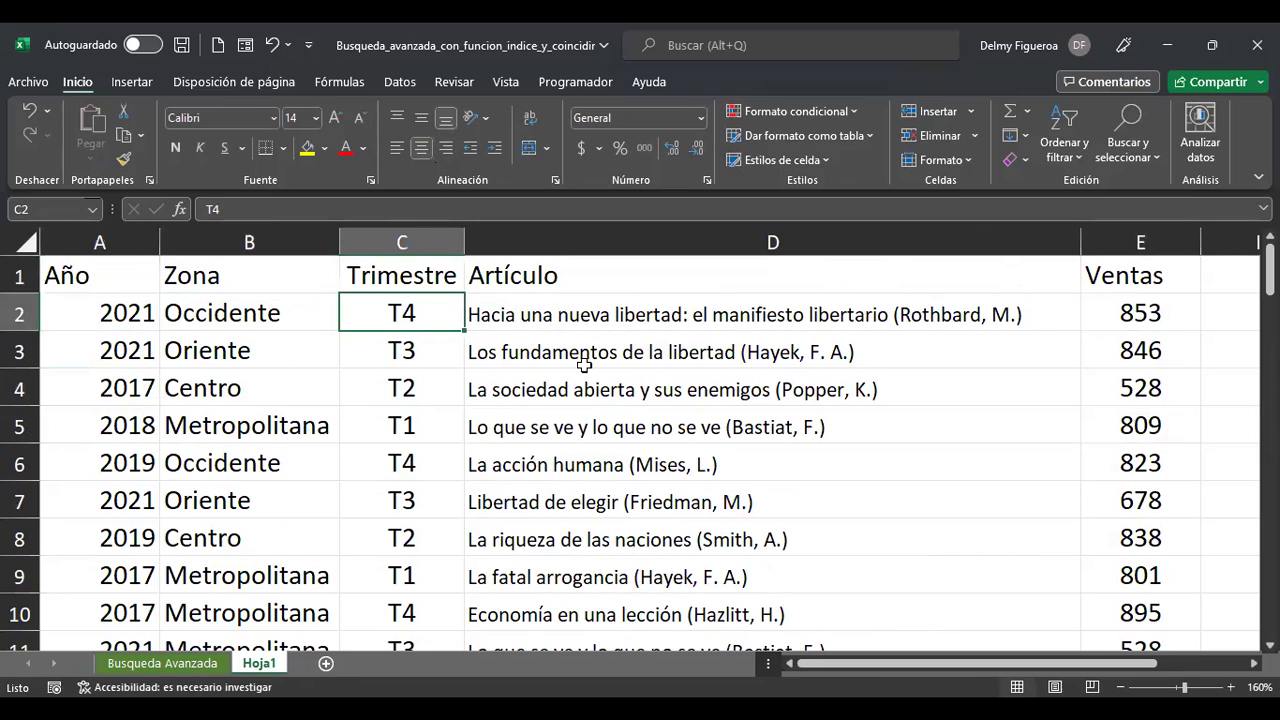
{"action": "left_click", "coordinate": [643, 316]}
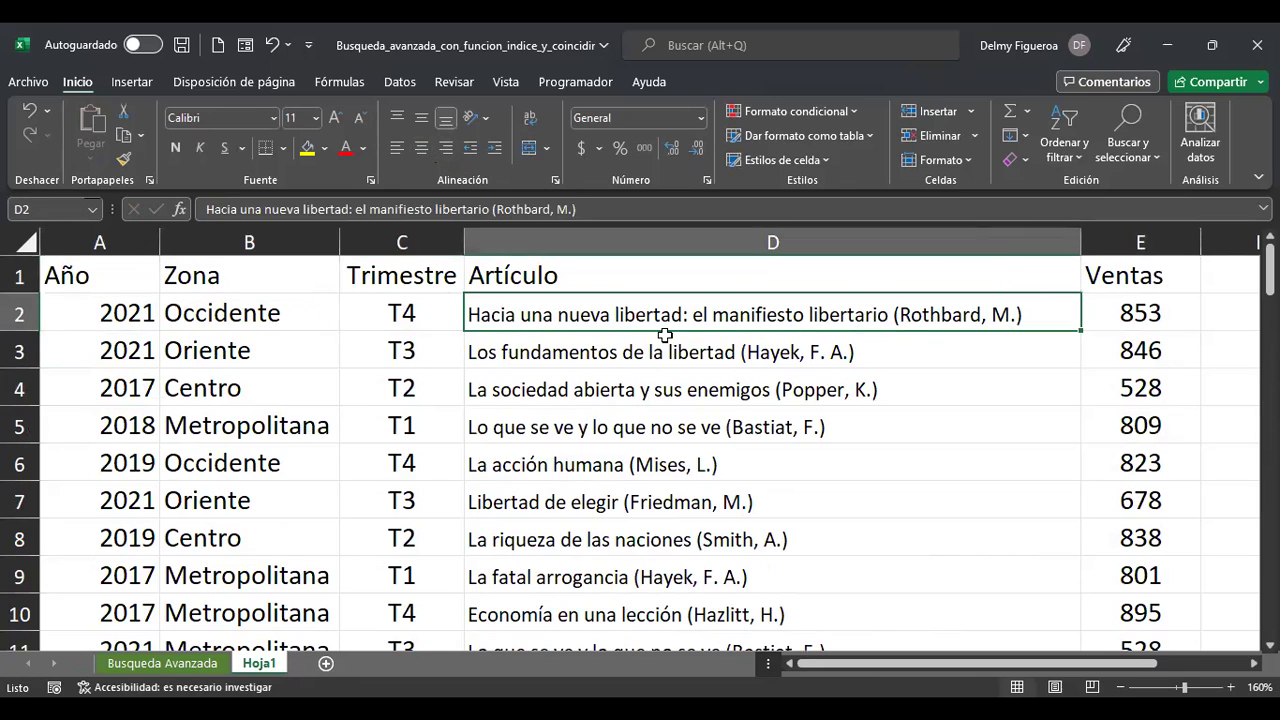
{"action": "left_click", "coordinate": [1143, 310]}
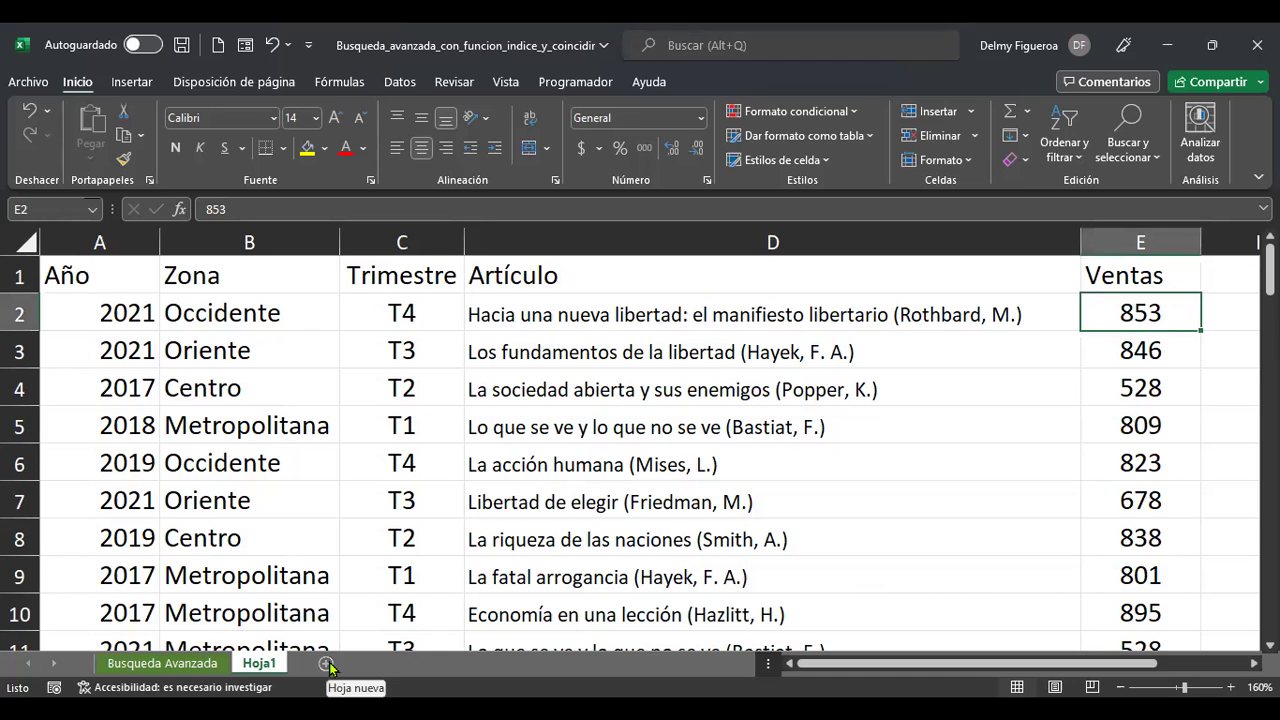
Add a new blank worksheet after Hoja1
{"action": "left_click", "coordinate": [329, 665]}
{"action": "left_click", "coordinate": [13, 237]}
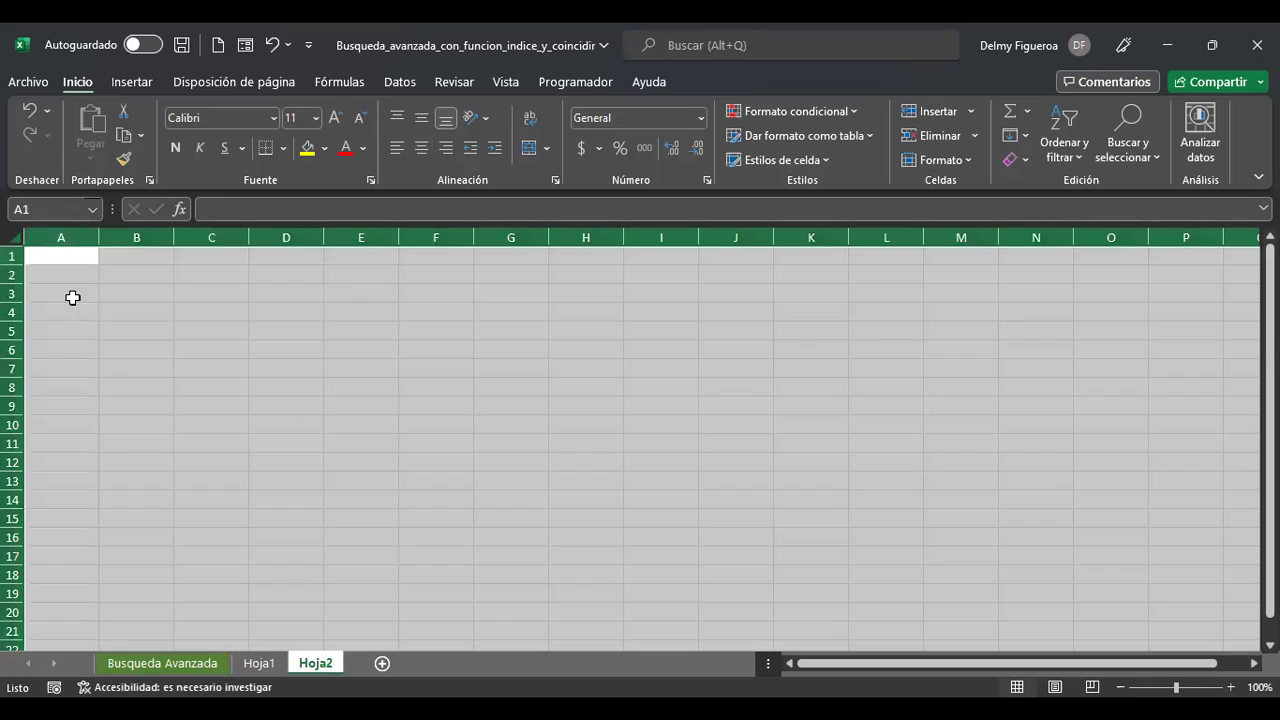
{"action": "scroll", "coordinate": [369, 410], "scroll_direction": "up", "scroll_amount": 3}
{"action": "key", "text": "ctrl+Home"}
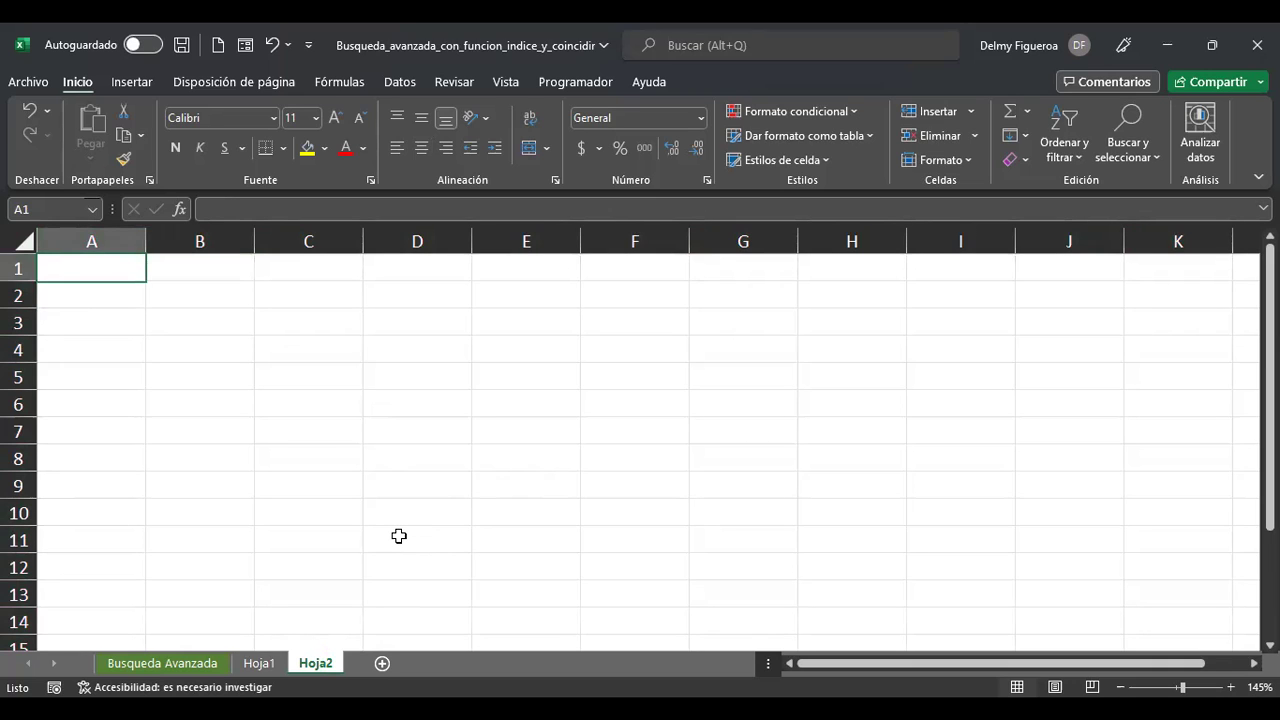
Enter the labels Año in cell A1 and Zona in cell A2 of Hoja2
{"action": "left_click", "coordinate": [264, 667]}
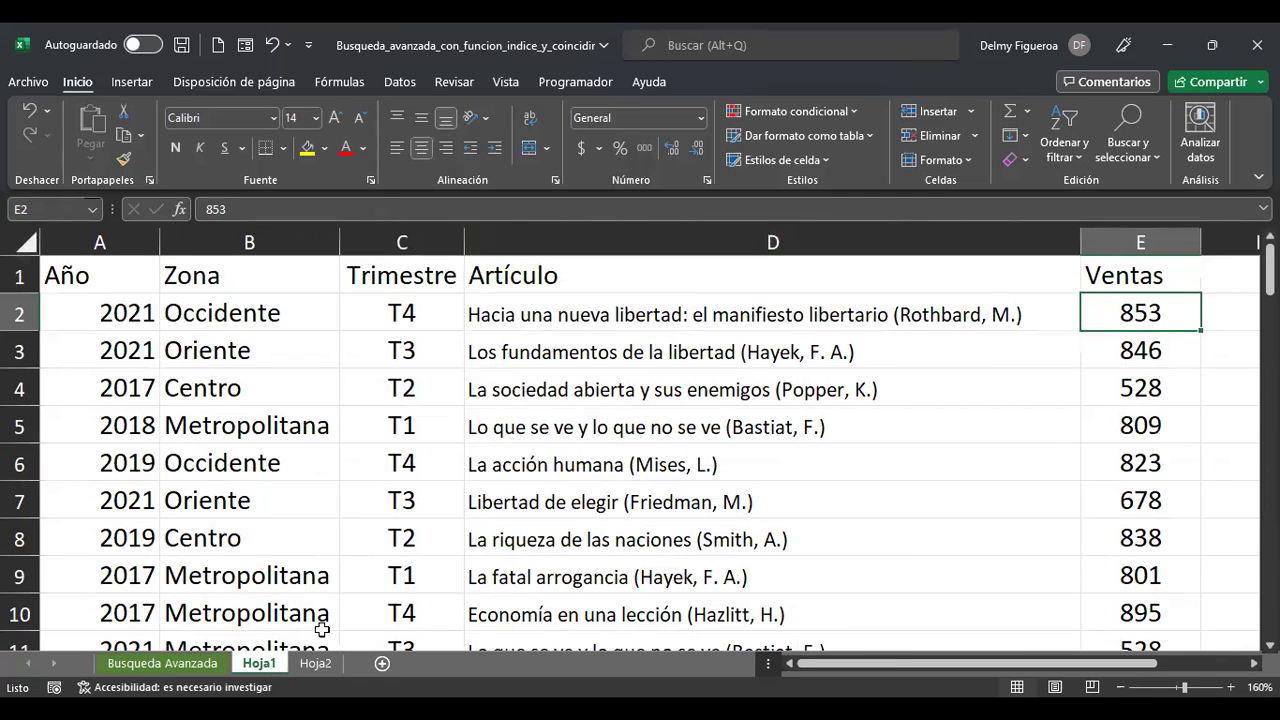
{"action": "left_click", "coordinate": [315, 664]}
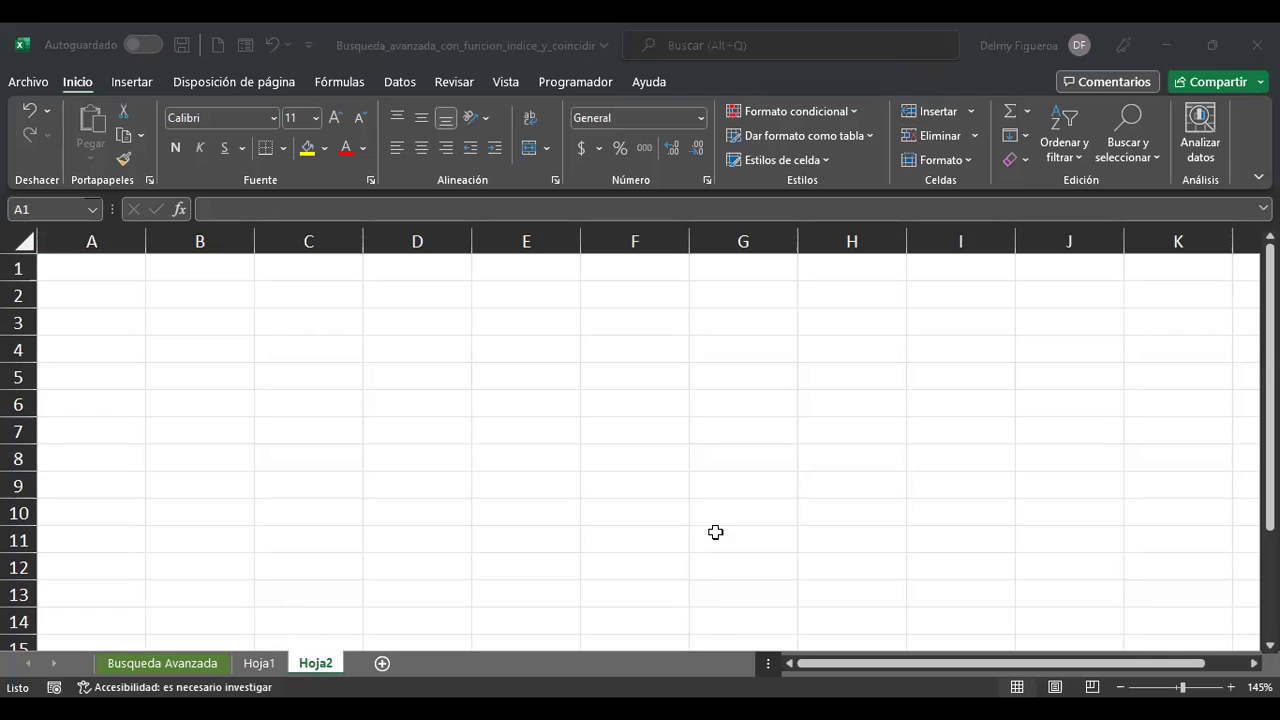
{"action": "type", "text": "Año"}
{"action": "key", "text": "Return"}
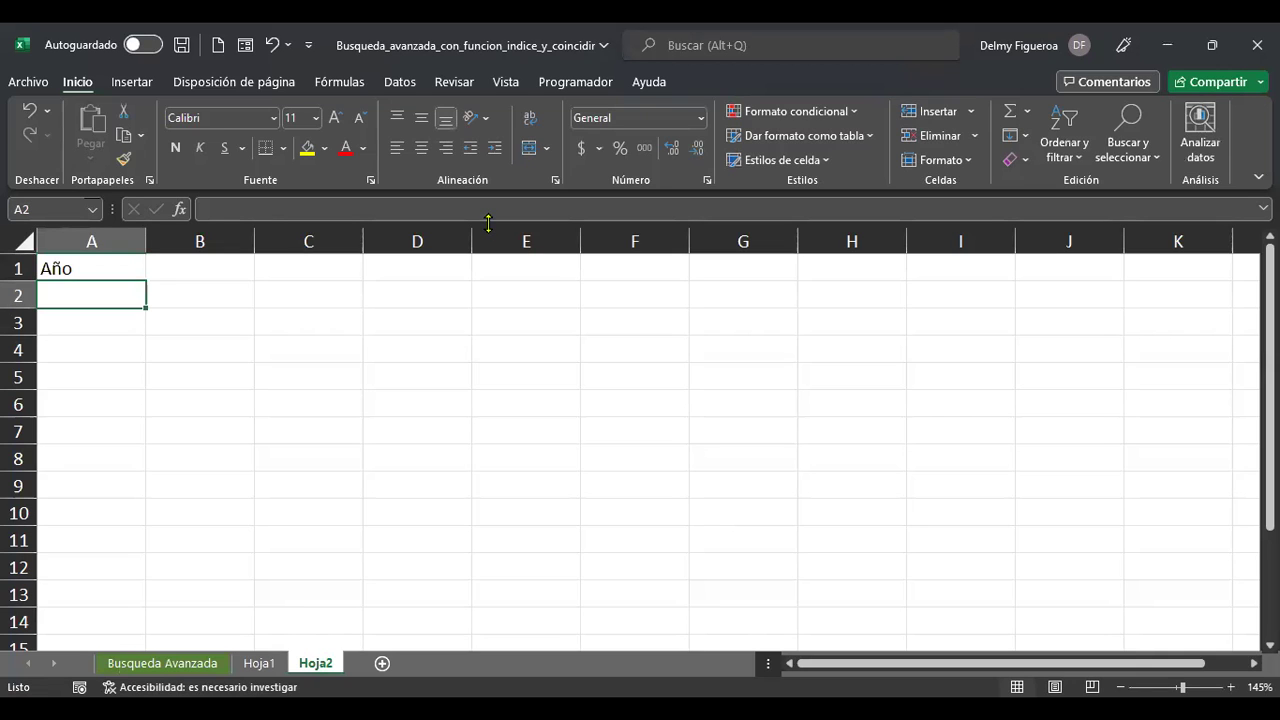
{"action": "key", "text": "Up"}
{"action": "key", "text": "Right"}
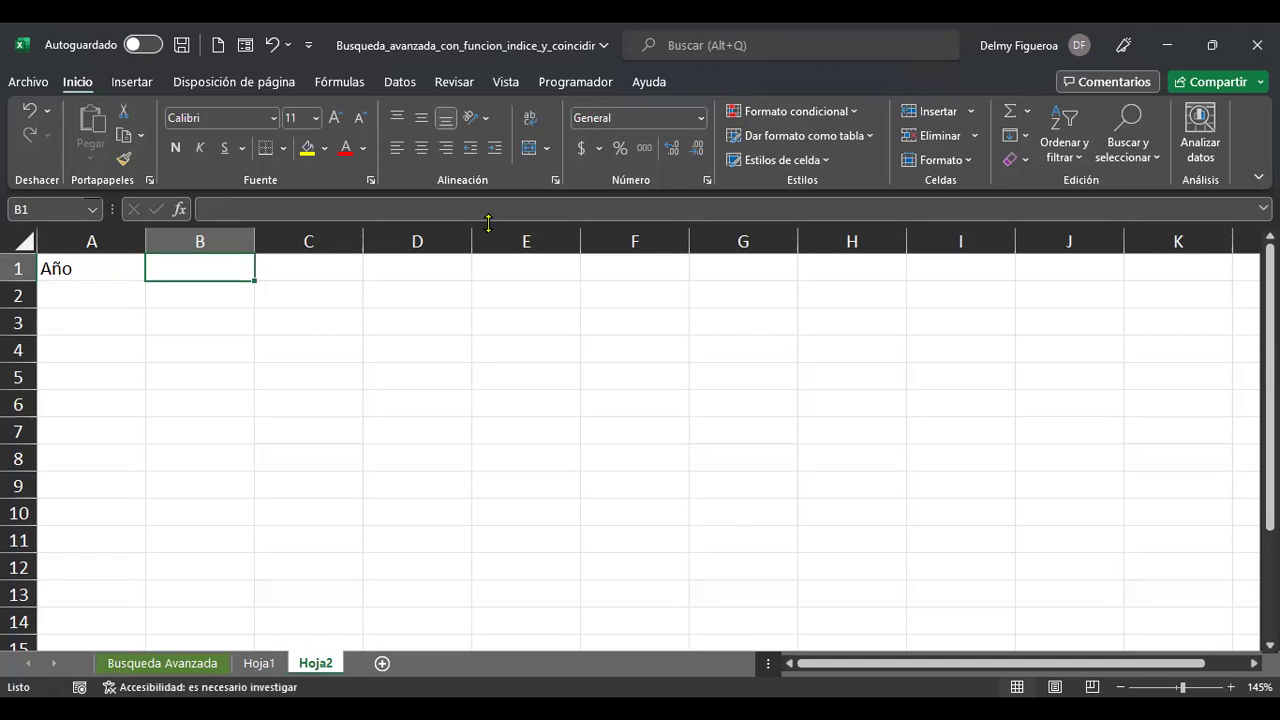
{"action": "key", "text": "Down"}
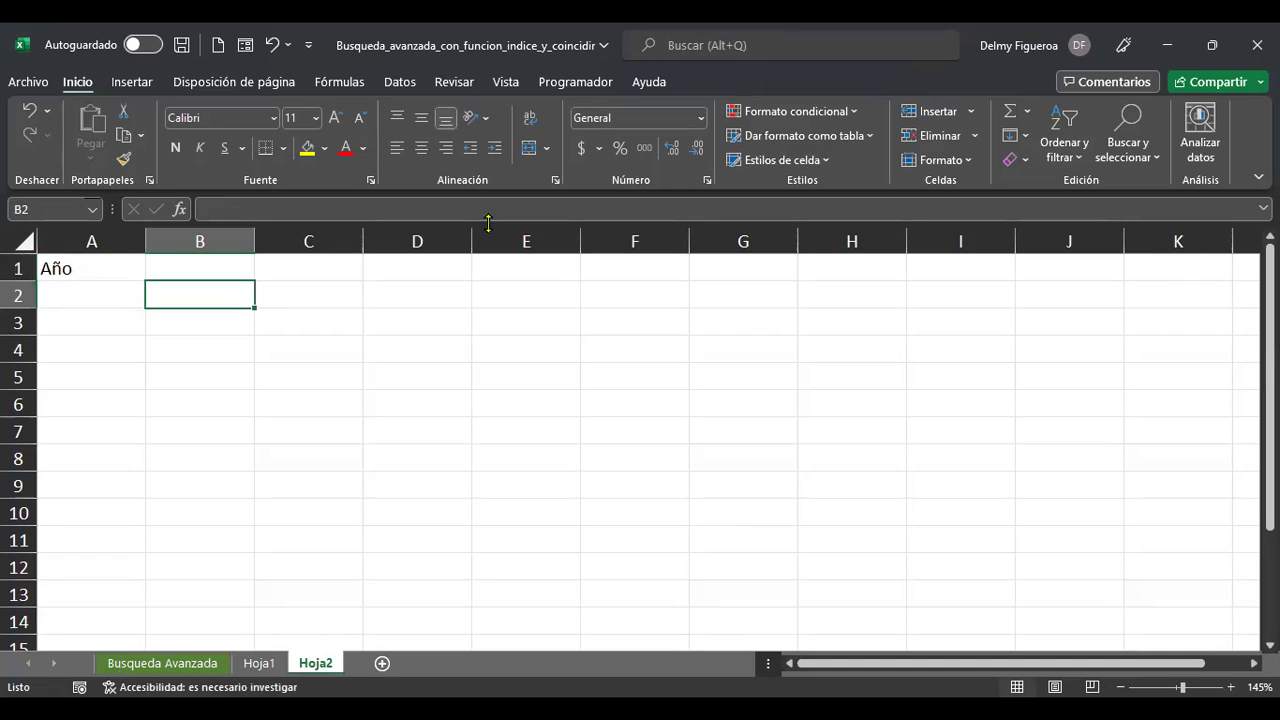
{"action": "key", "text": "Left"}
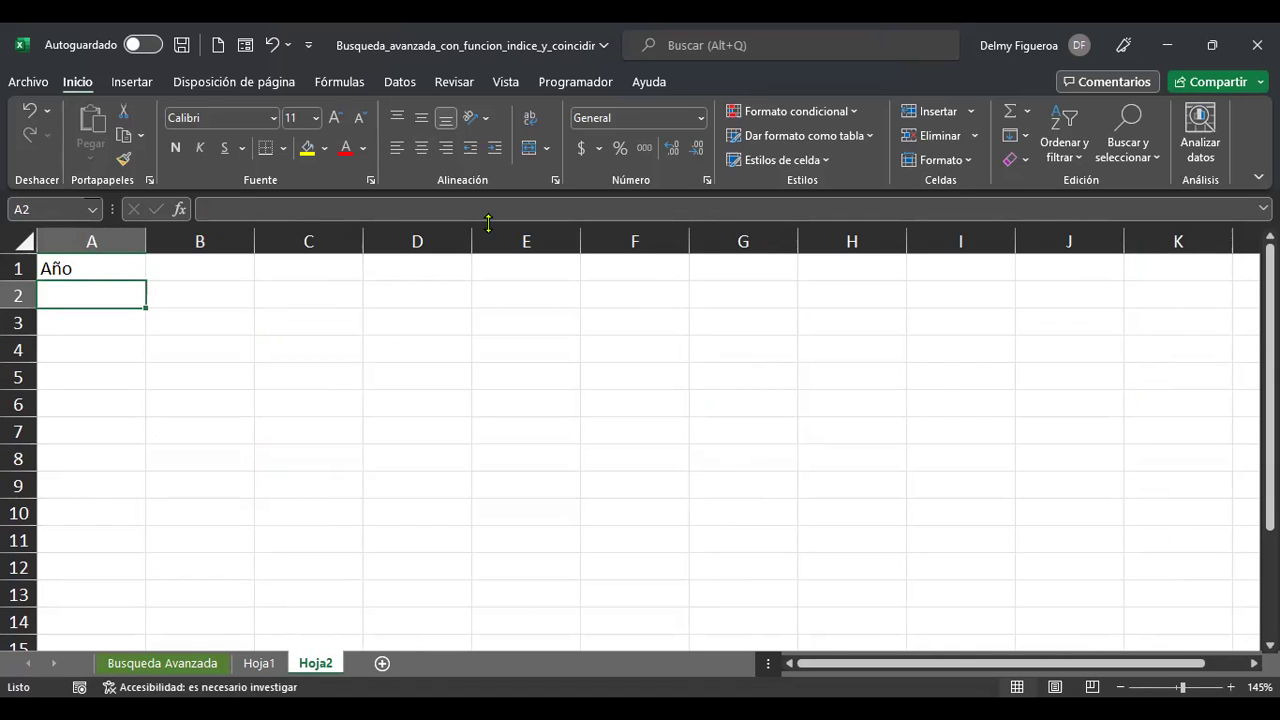
{"action": "type", "text": "Zona"}
{"action": "key", "text": "Return"}
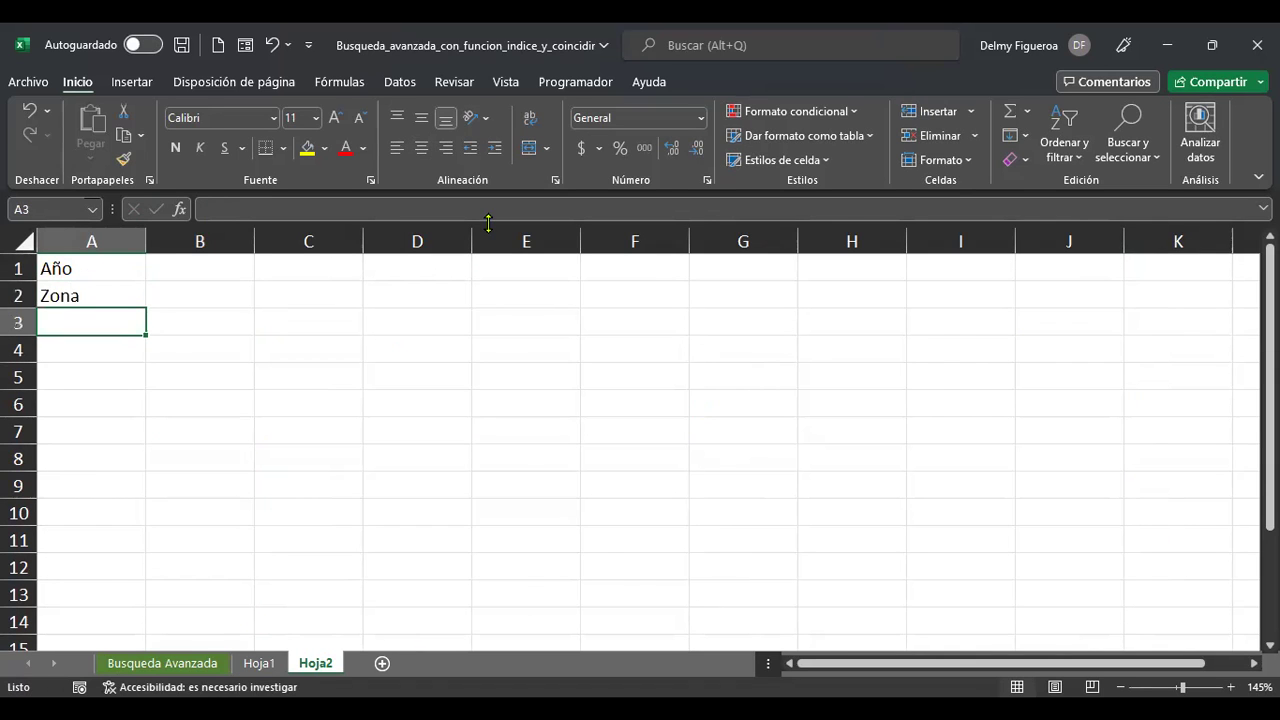
Fill the input cells B1:B2 of Hoja2 with light green and apply borders around each cell
{"action": "key", "text": "ctrl+Page_Up"}
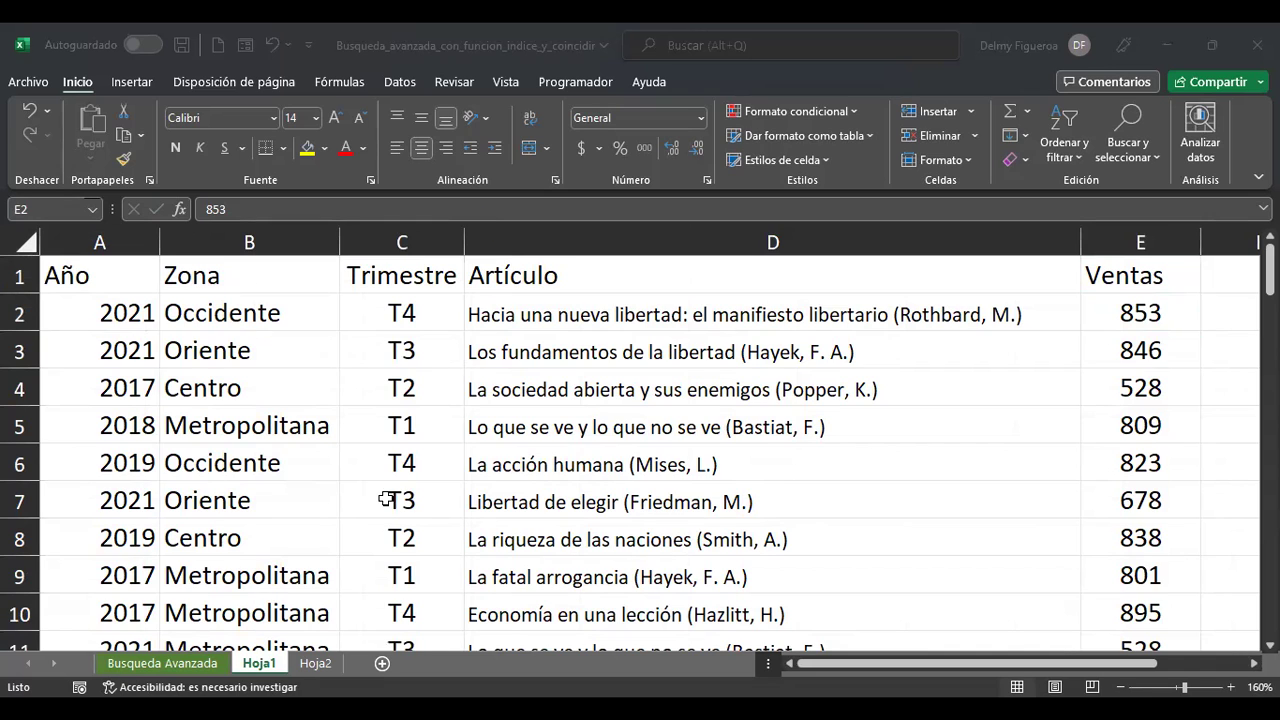
{"action": "left_click", "coordinate": [315, 663]}
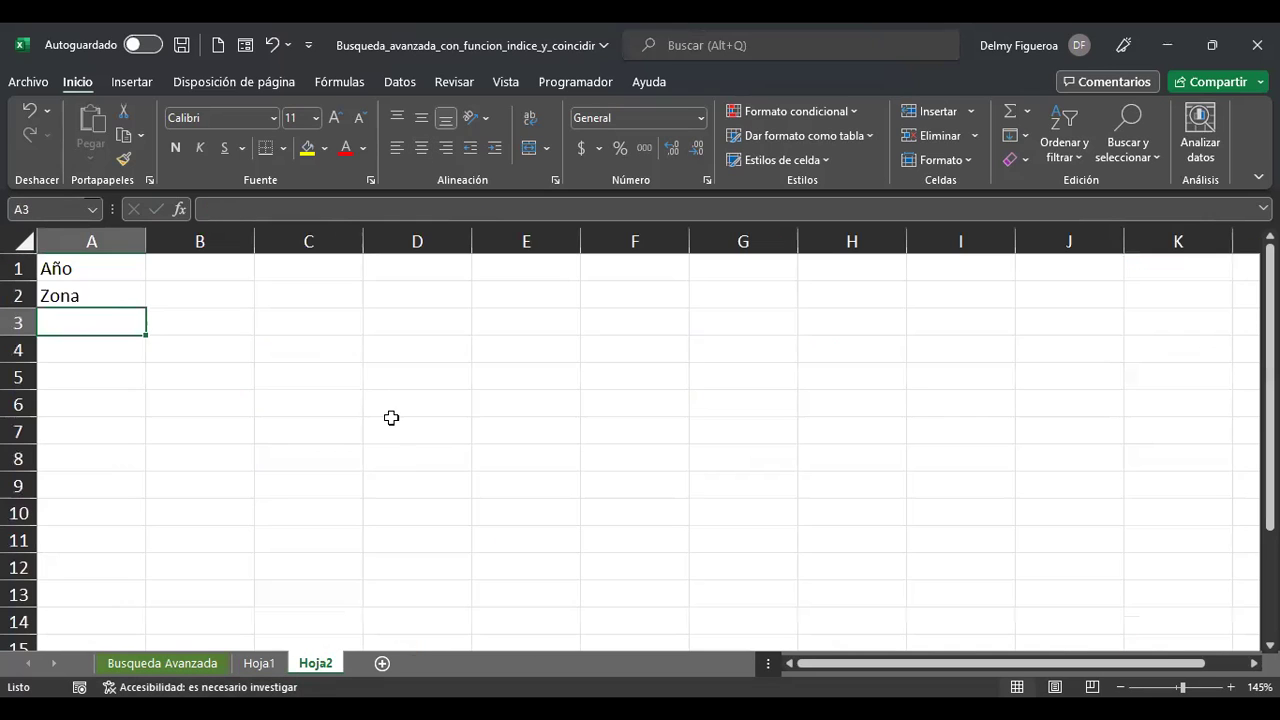
{"action": "left_click", "coordinate": [189, 324]}
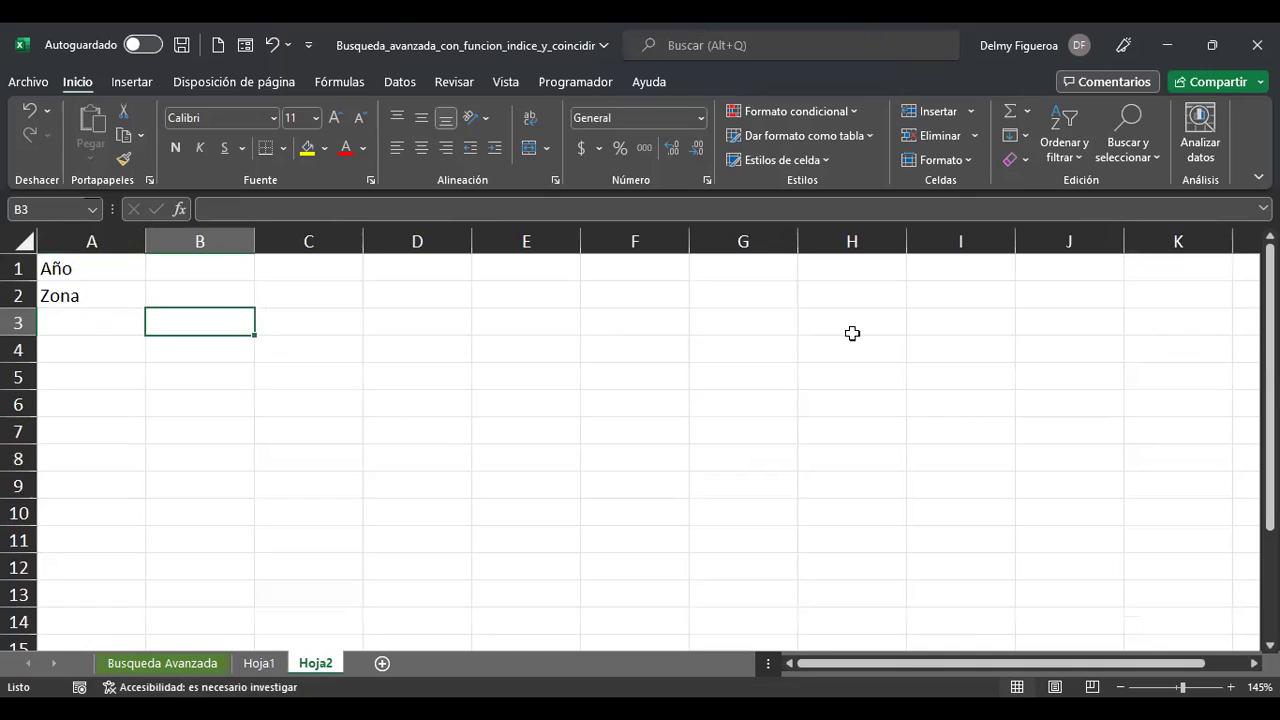
{"action": "key", "text": "Up"}
{"action": "key", "text": "Up"}
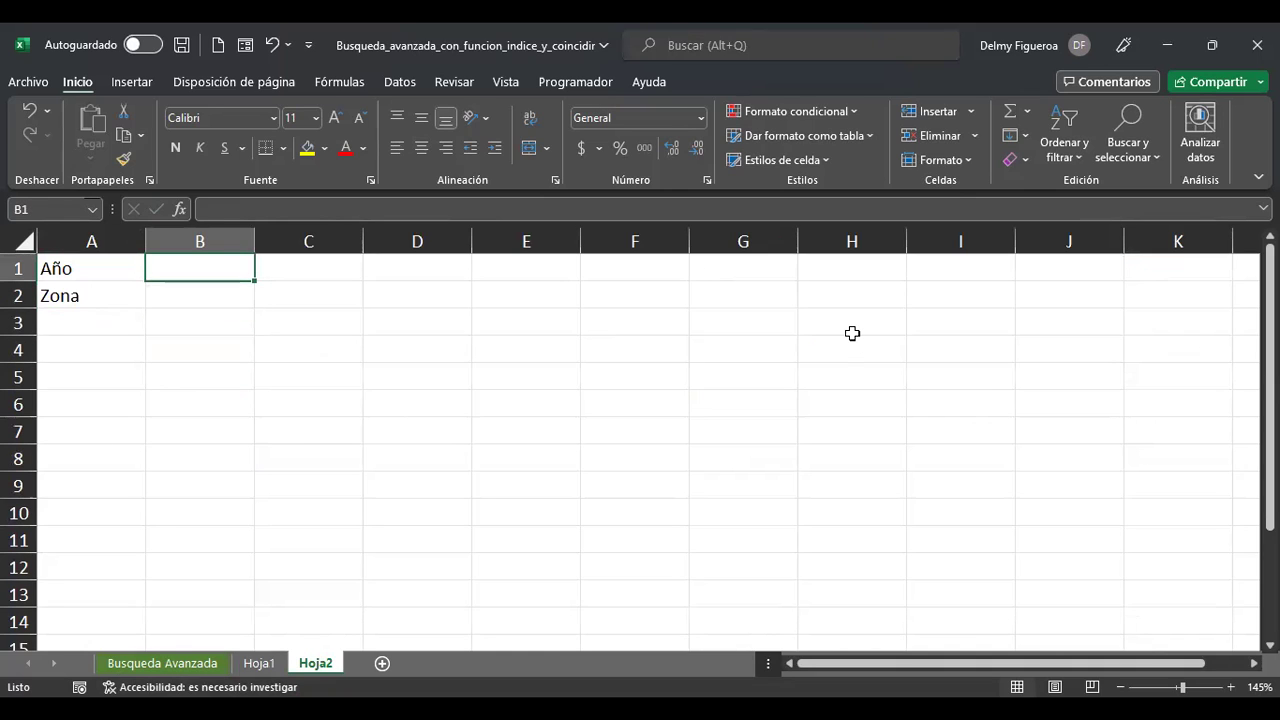
{"action": "key", "text": "shift+Down"}
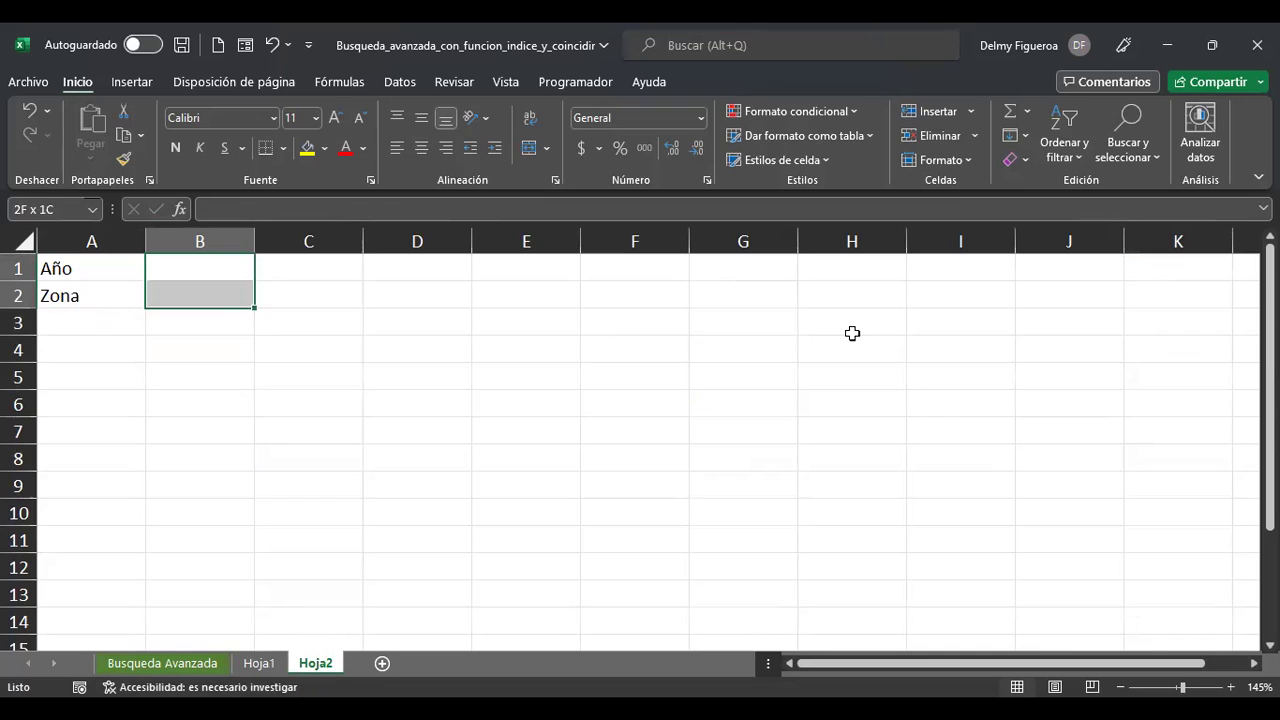
{"action": "left_click", "coordinate": [325, 149]}
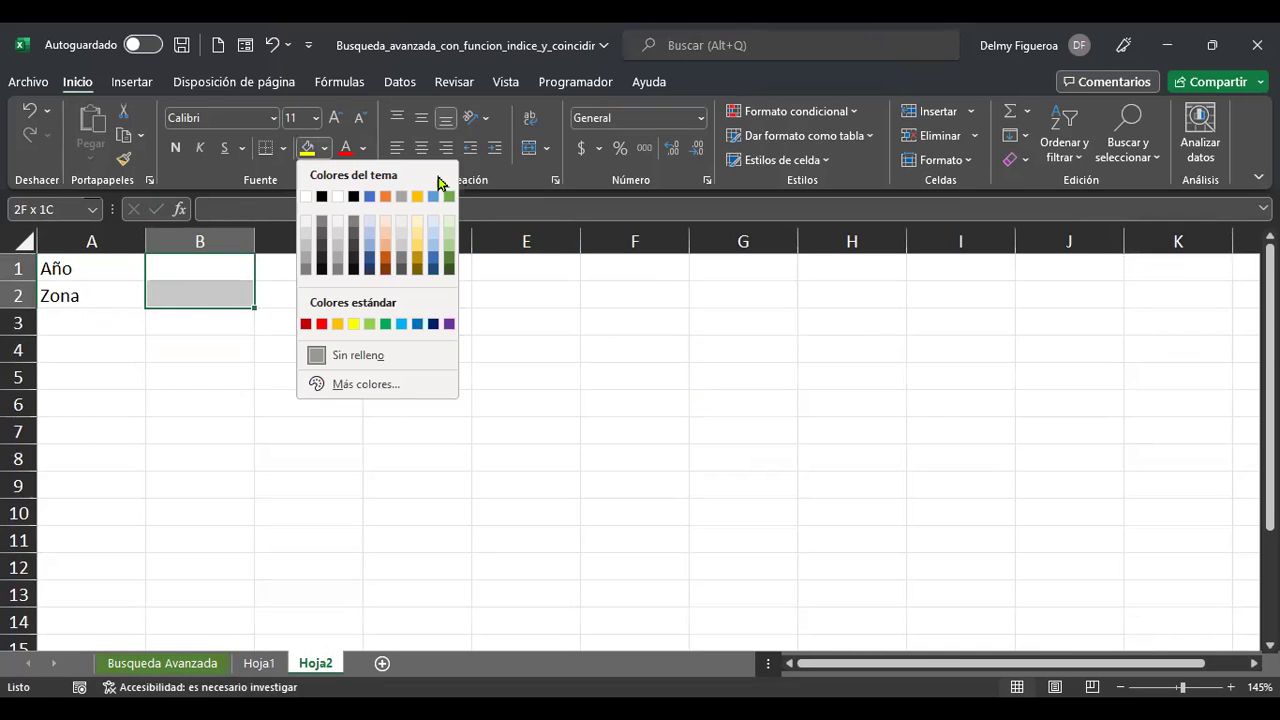
{"action": "left_click", "coordinate": [447, 246]}
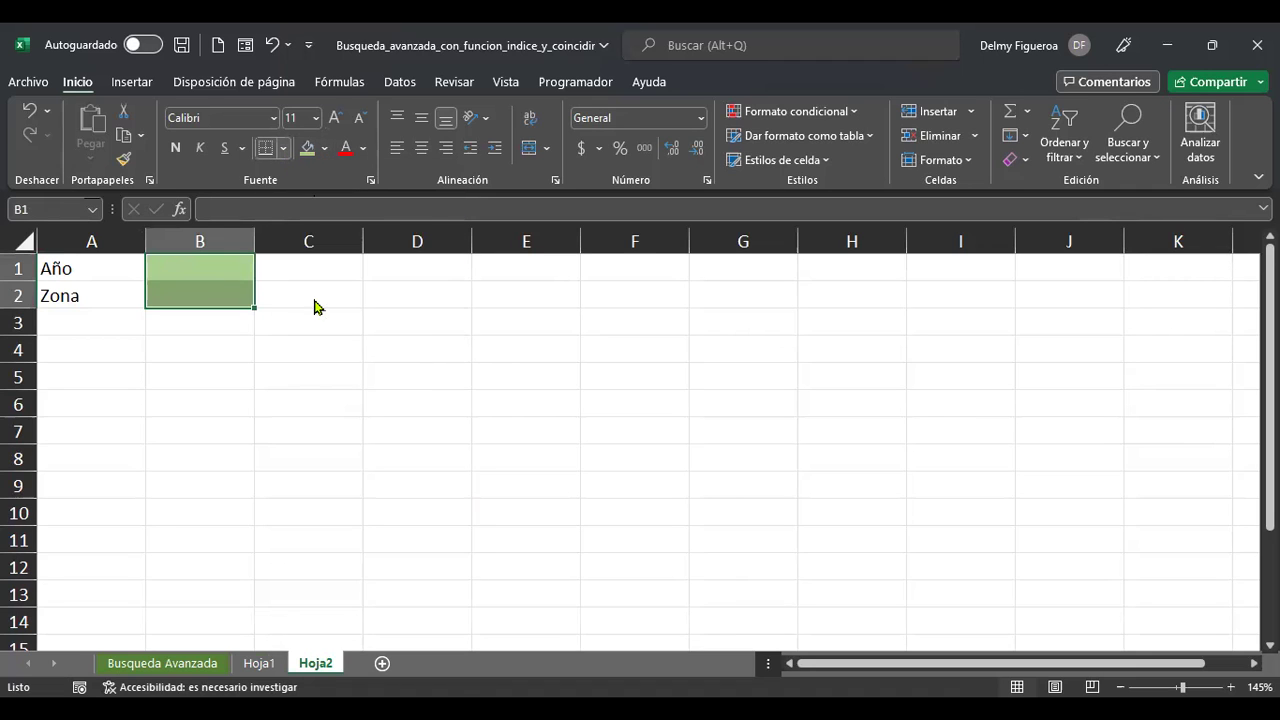
{"action": "left_click", "coordinate": [320, 331]}
{"action": "left_click", "coordinate": [318, 323]}
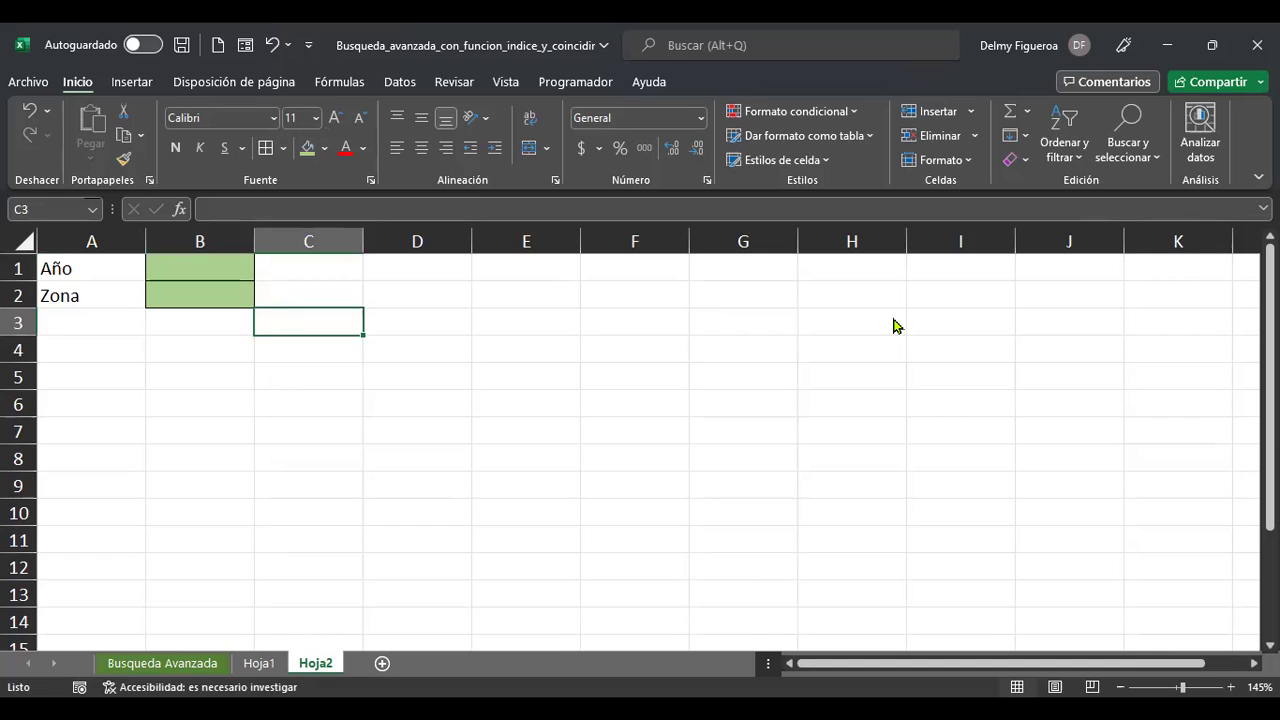
{"action": "key", "text": "Down"}
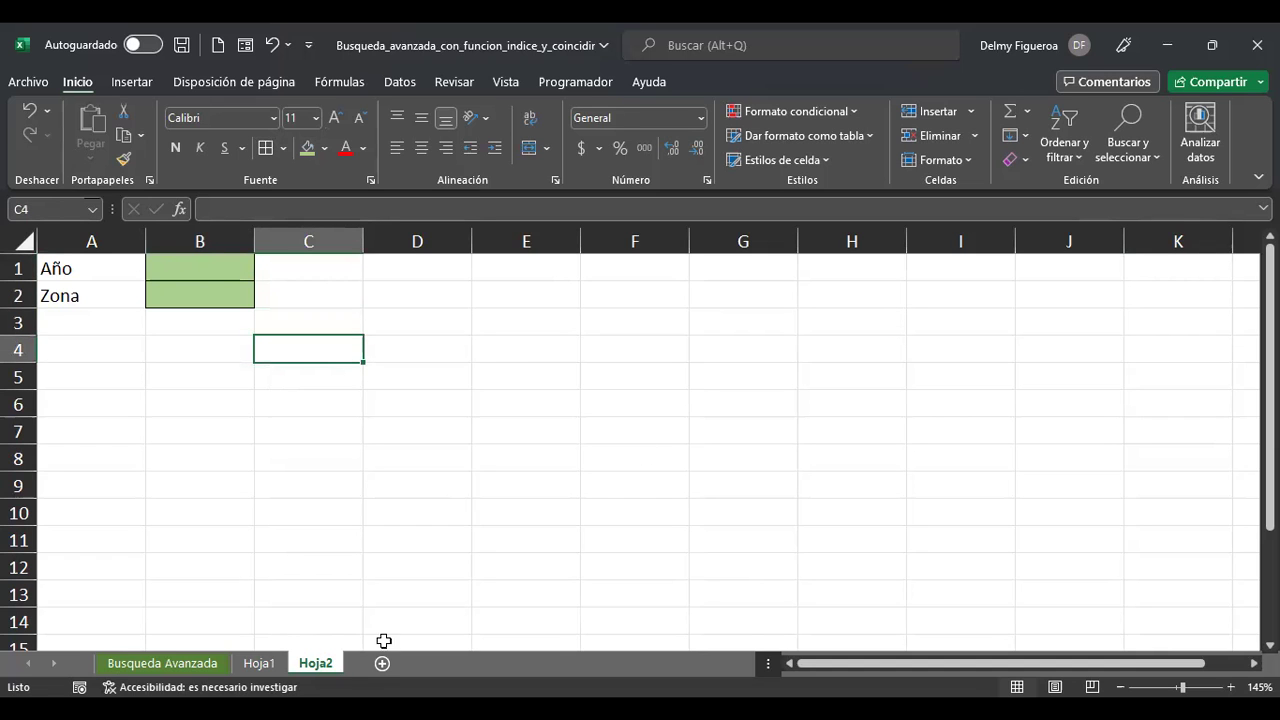
Paste the list of book titles with their authors into Hoja2 starting at C4 and autofit column C
{"action": "left_click", "coordinate": [259, 663]}
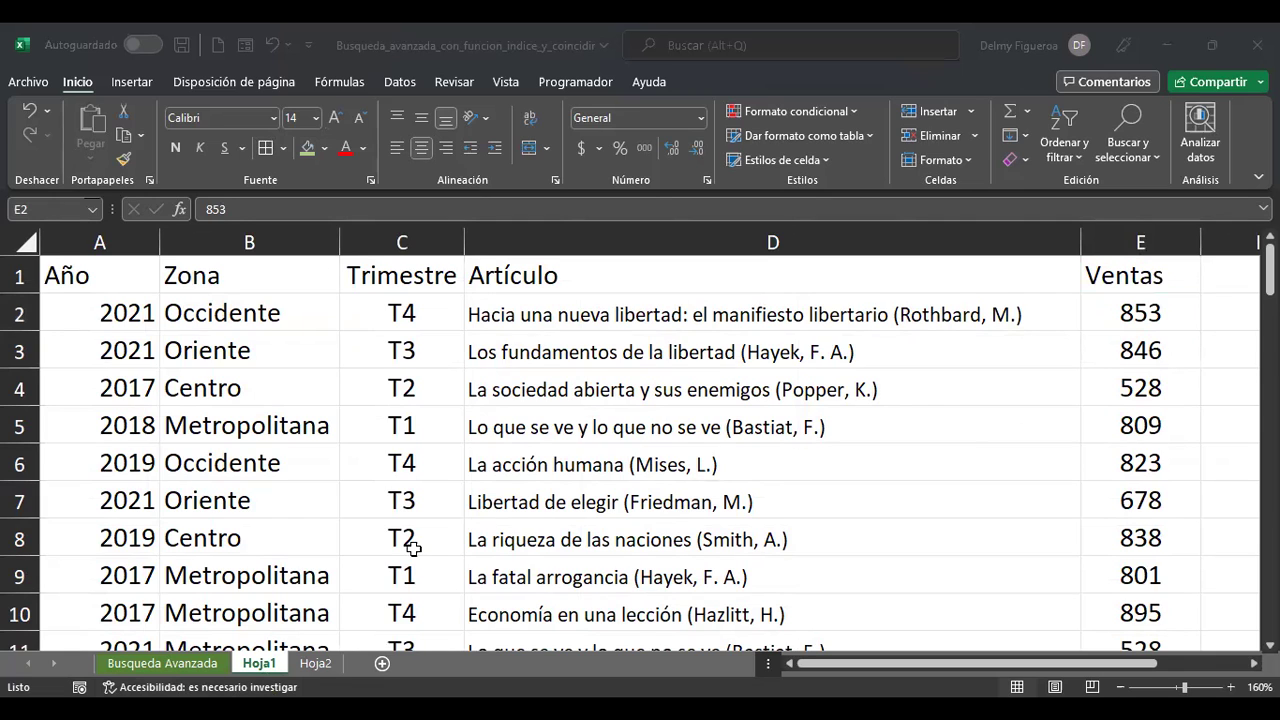
{"action": "left_click", "coordinate": [328, 667]}
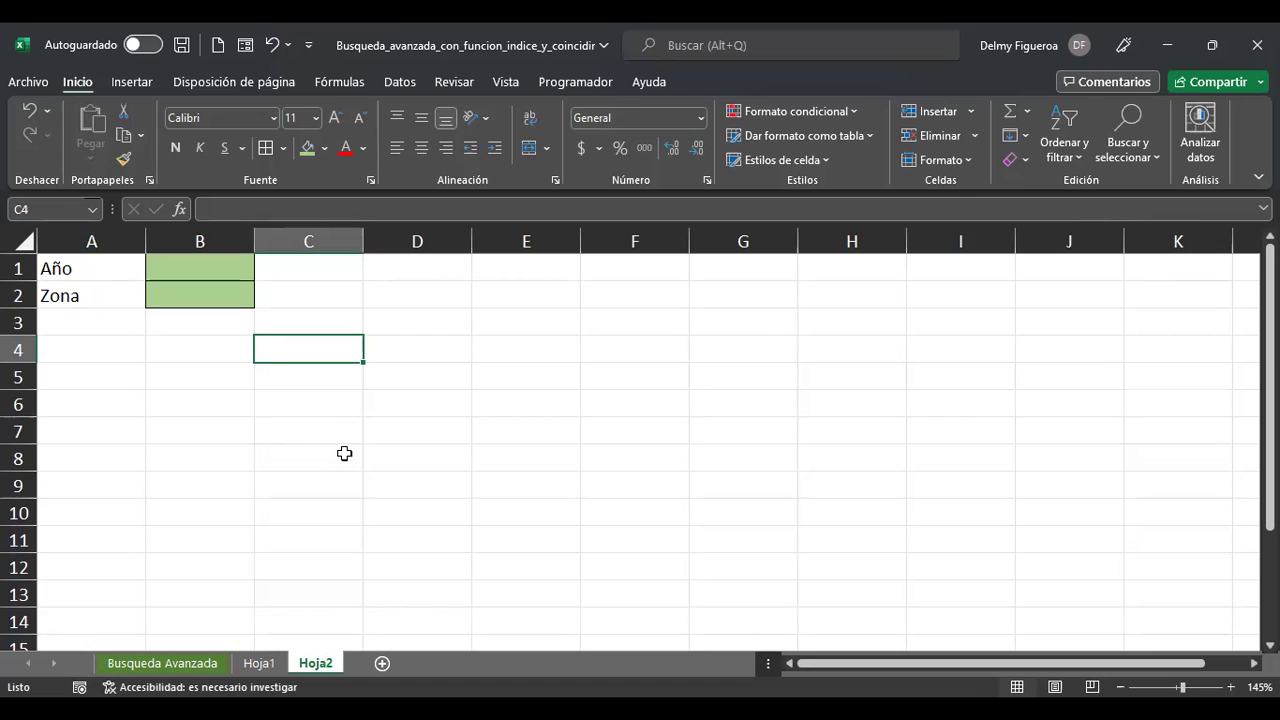
{"action": "key", "text": "ctrl+c"}
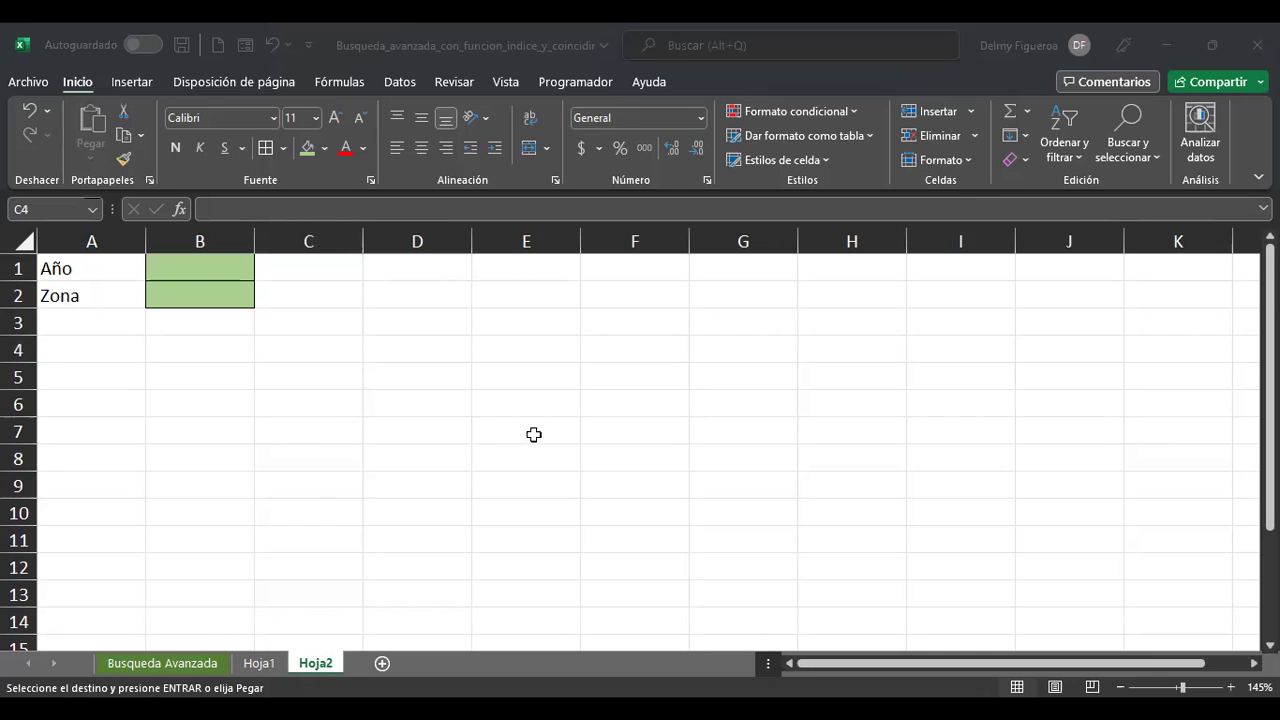
{"action": "key", "text": "alt+Tab"}
{"action": "key", "text": "ctrl+v"}
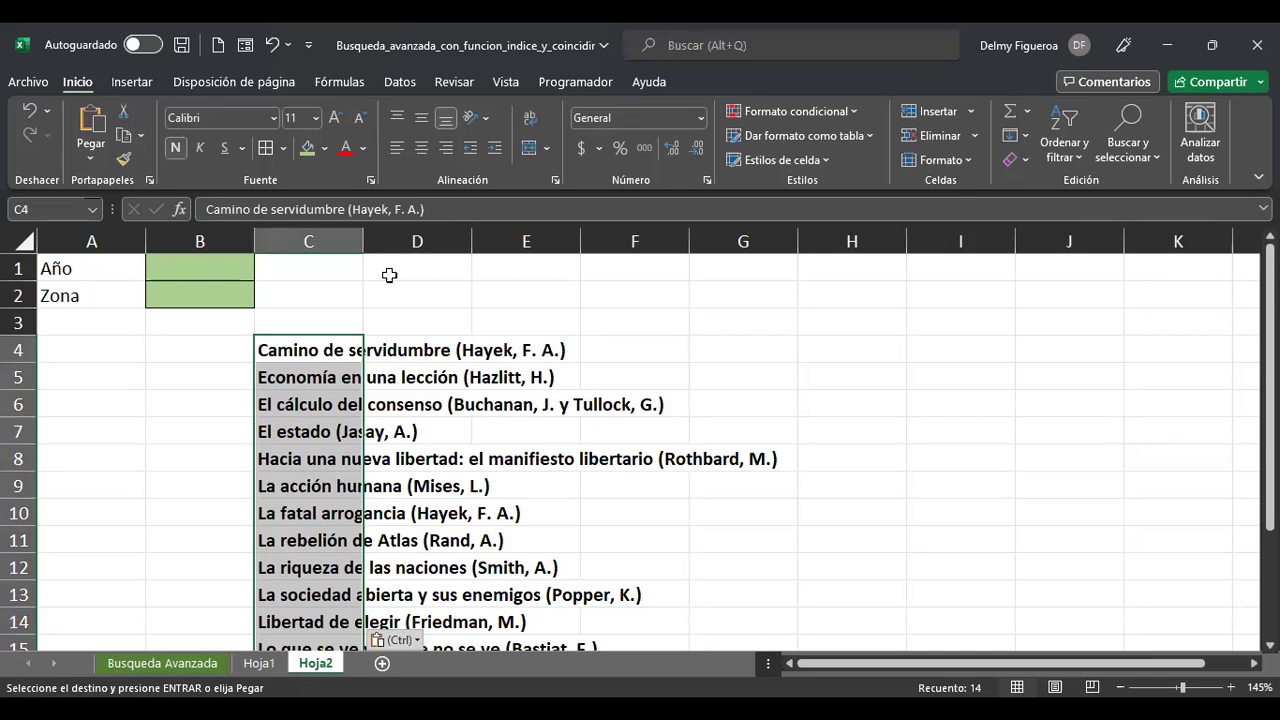
{"action": "double_click", "coordinate": [363, 241]}
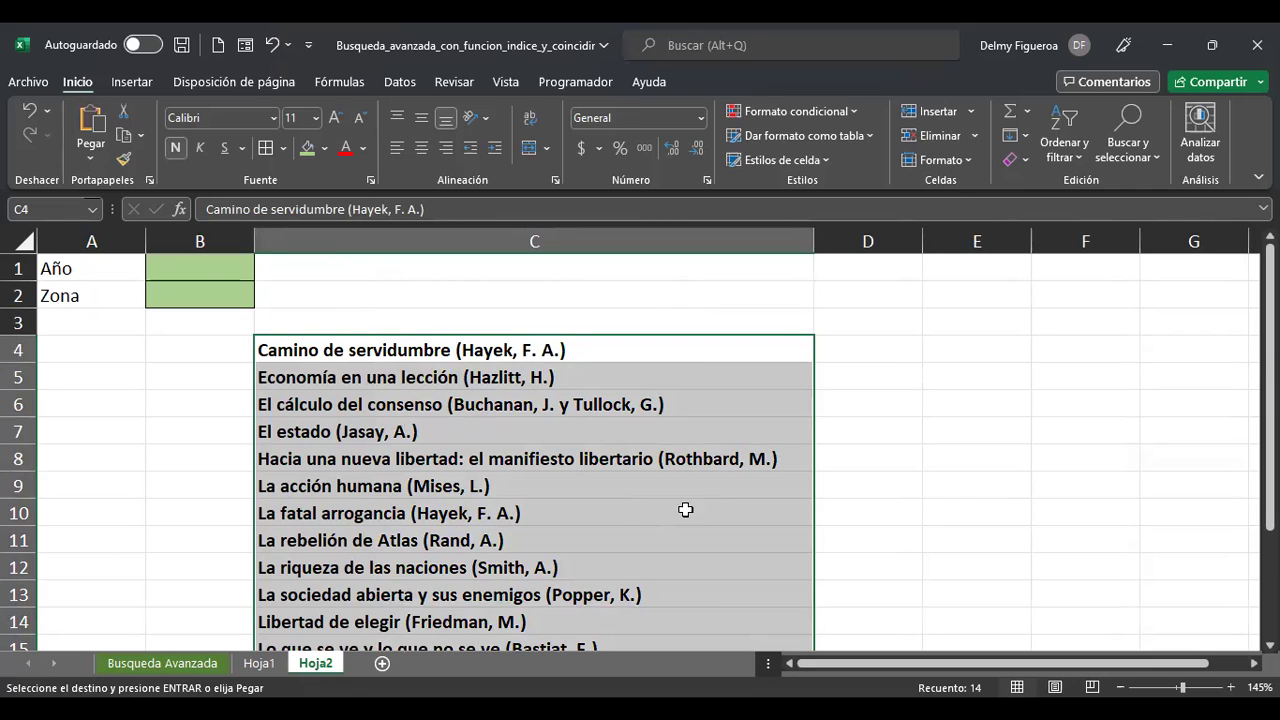
Enter the quarter headers T1, T2, T3 and T4 in cells D3 to G3
{"action": "left_click", "coordinate": [870, 340]}
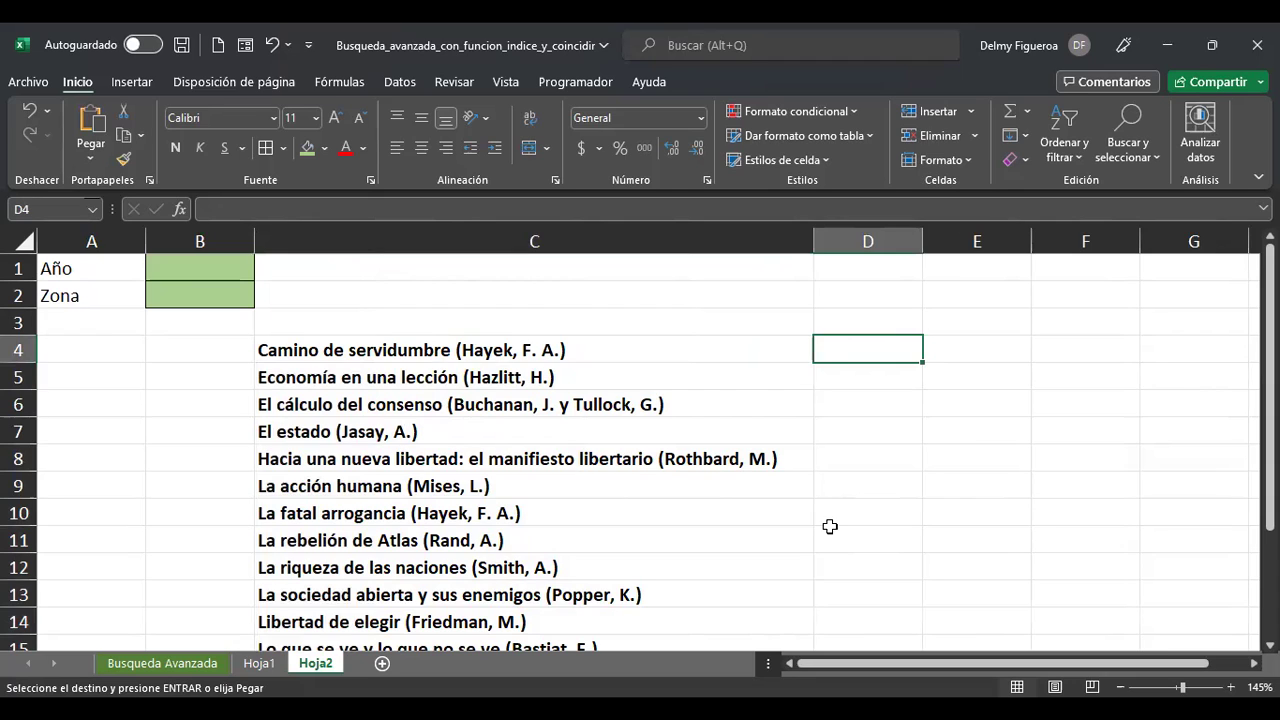
{"action": "left_click", "coordinate": [835, 318]}
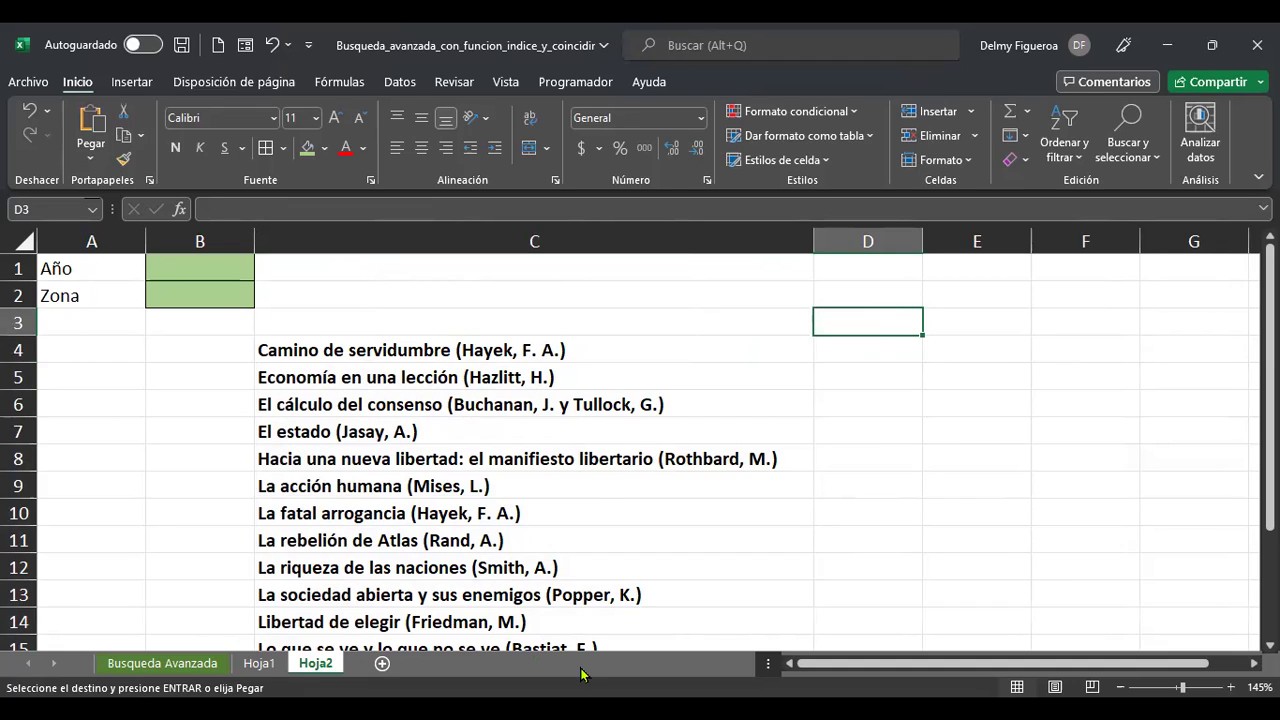
{"action": "type", "text": "T1"}
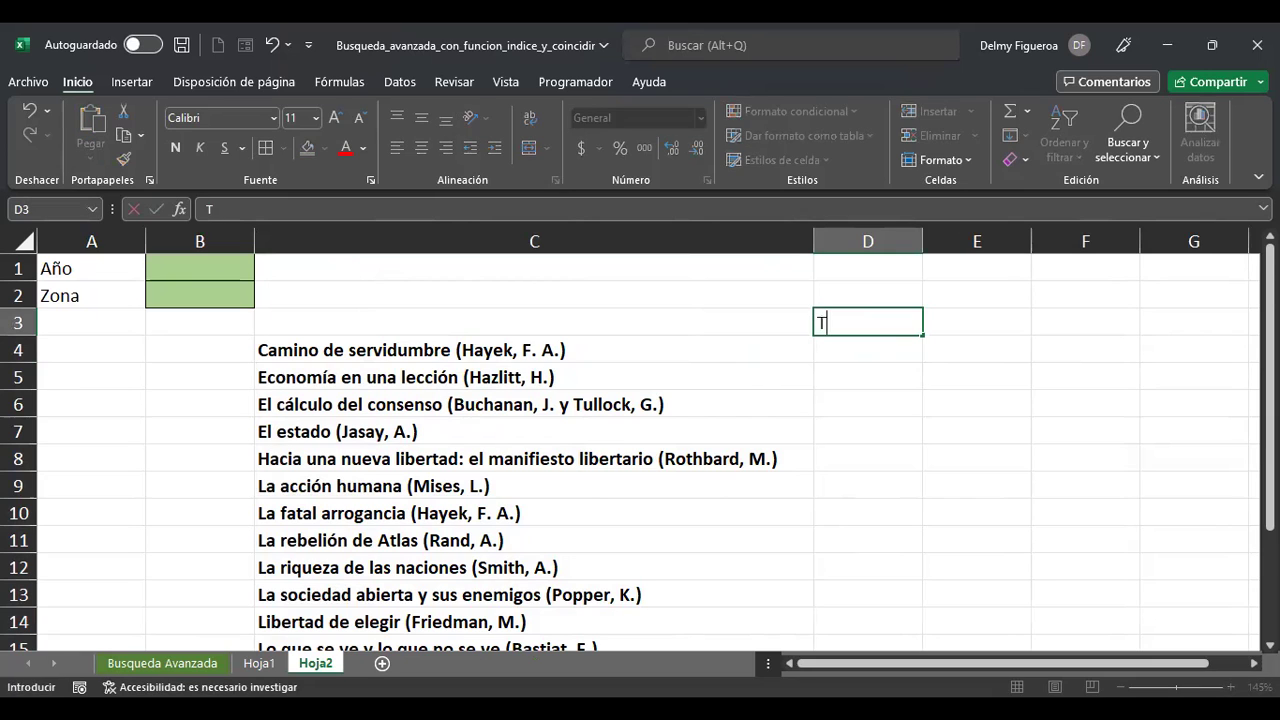
{"action": "key", "text": "Tab"}
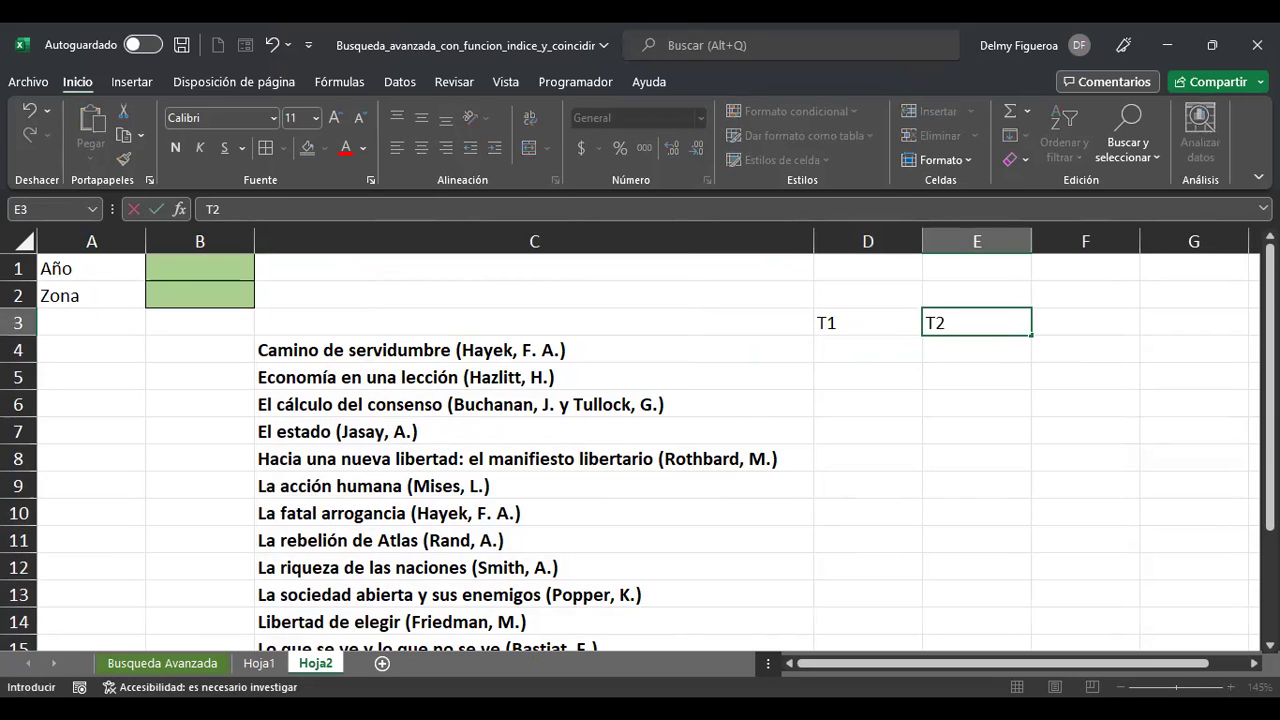
{"action": "key", "text": "Tab"}
{"action": "type", "text": "T3"}
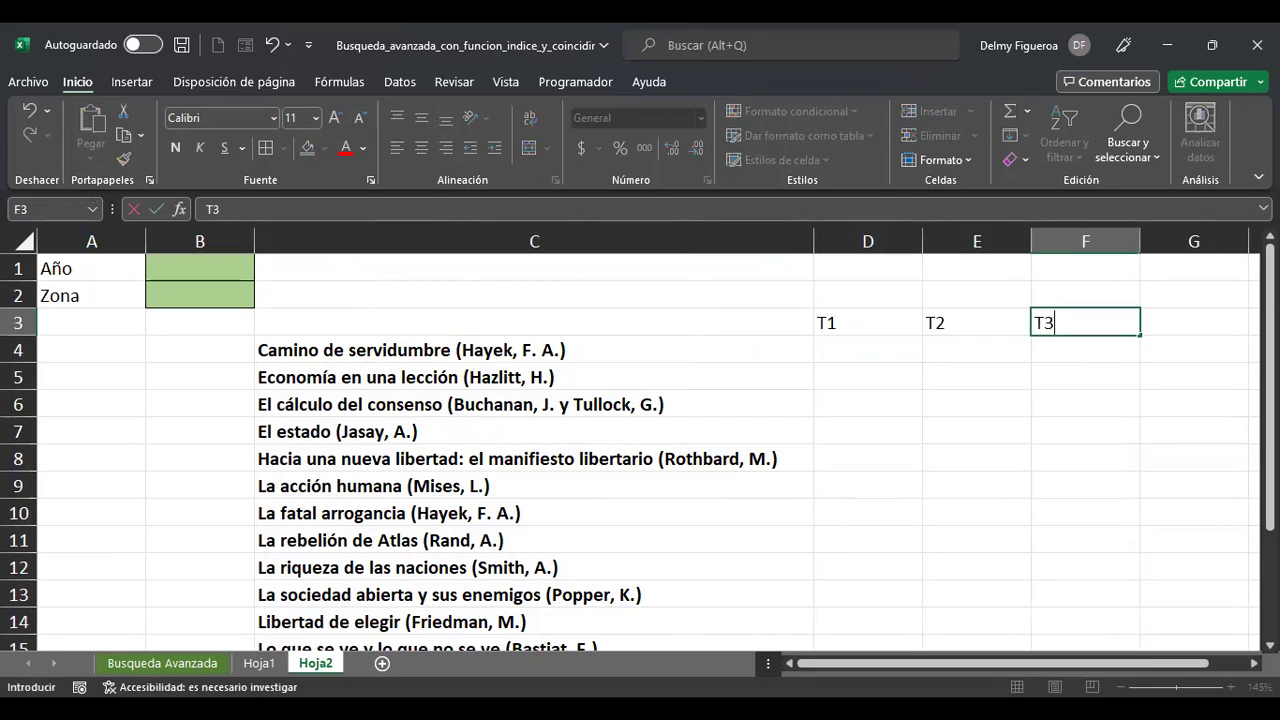
{"action": "key", "text": "Tab"}
{"action": "type", "text": "T4"}
{"action": "key", "text": "Tab"}
Center the quarter headers in D3:G3 and return to cell A1
{"action": "left_click", "coordinate": [868, 322]}
{"action": "left_click_drag", "start_coordinate": [759, 322], "coordinate": [1194, 322]}
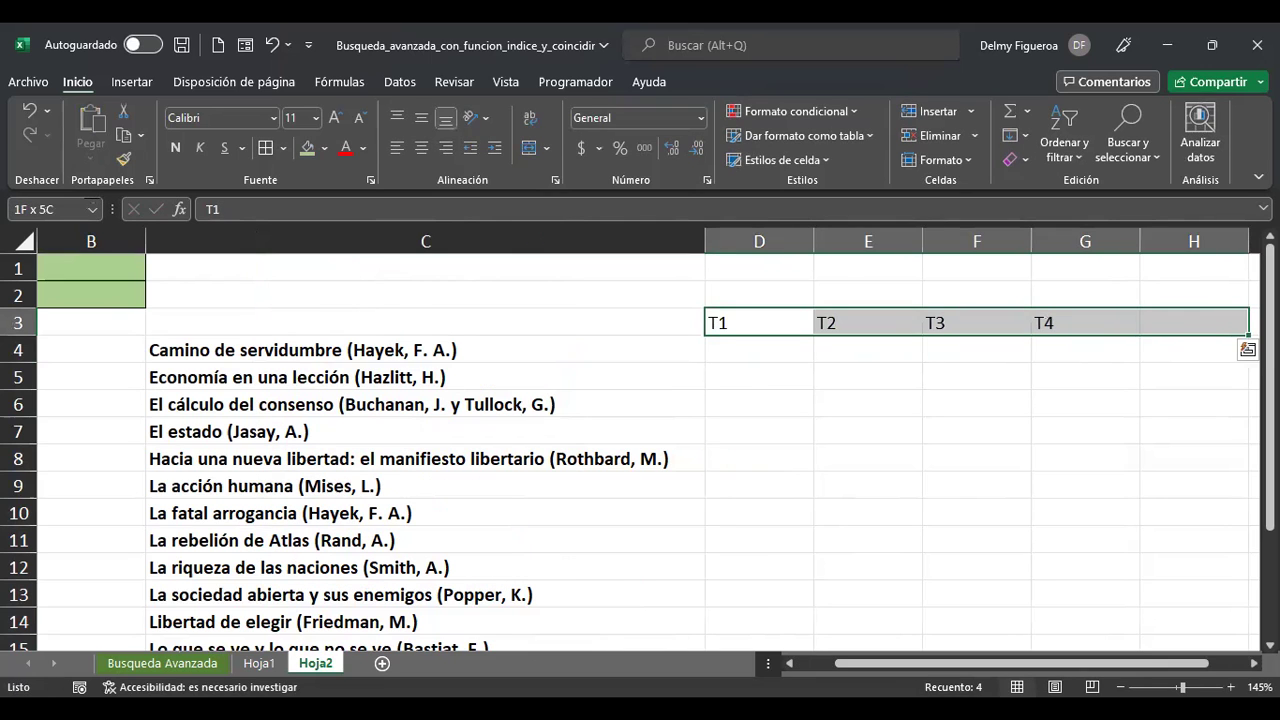
{"action": "key", "text": "shift+Left"}
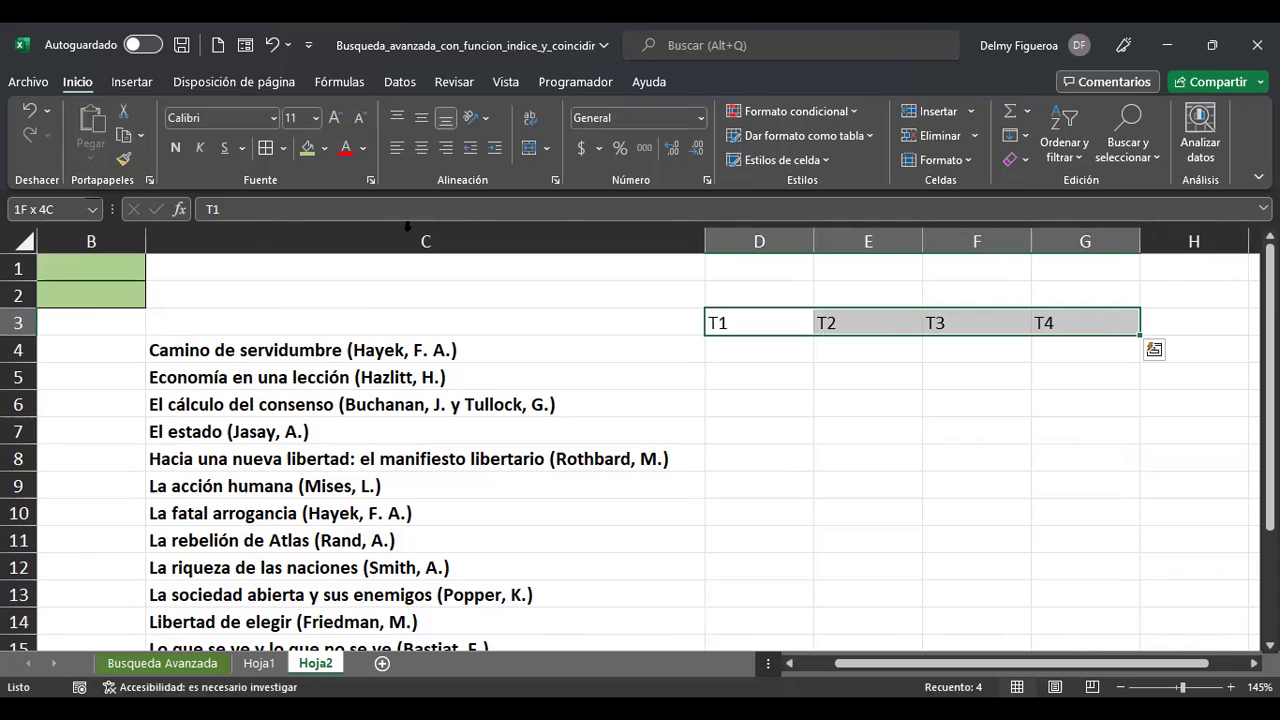
{"action": "left_click", "coordinate": [421, 147]}
{"action": "key", "text": "ctrl+Home"}
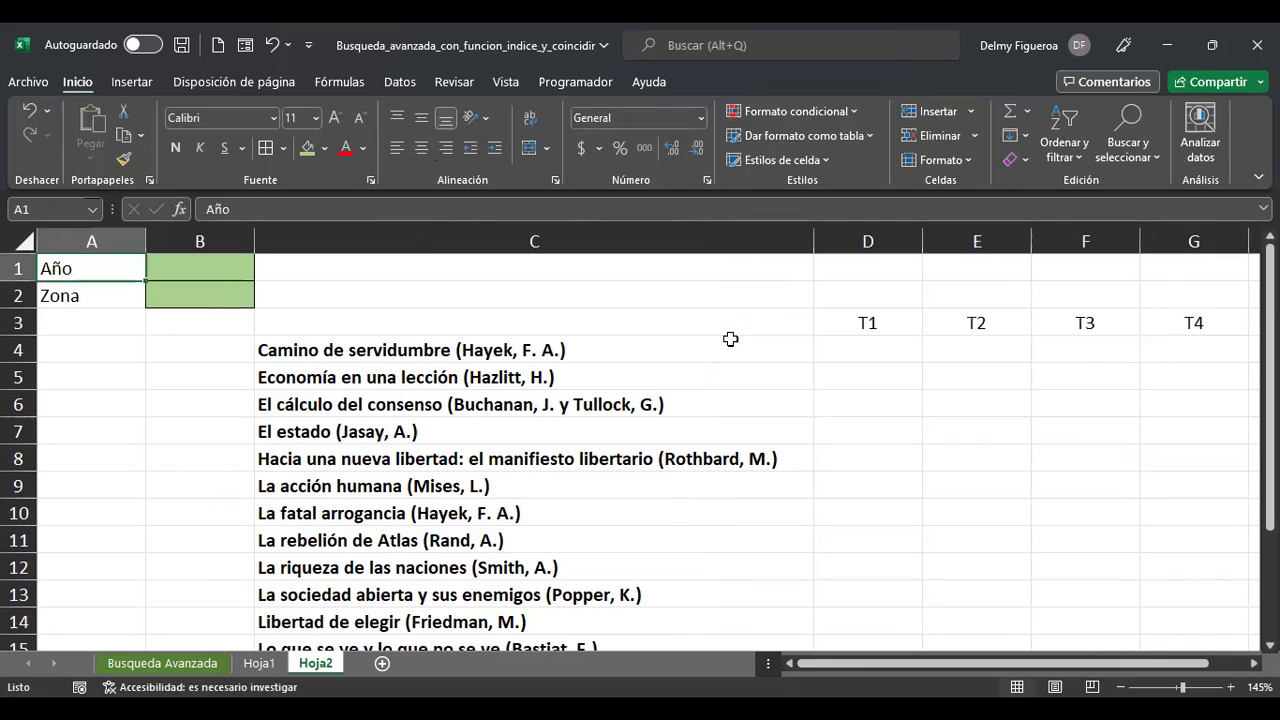
Examine the Hoja2 criteria for result cell D4: year in B1, zone in B2, title in C4 and quarter in D3
{"action": "left_click", "coordinate": [891, 348]}
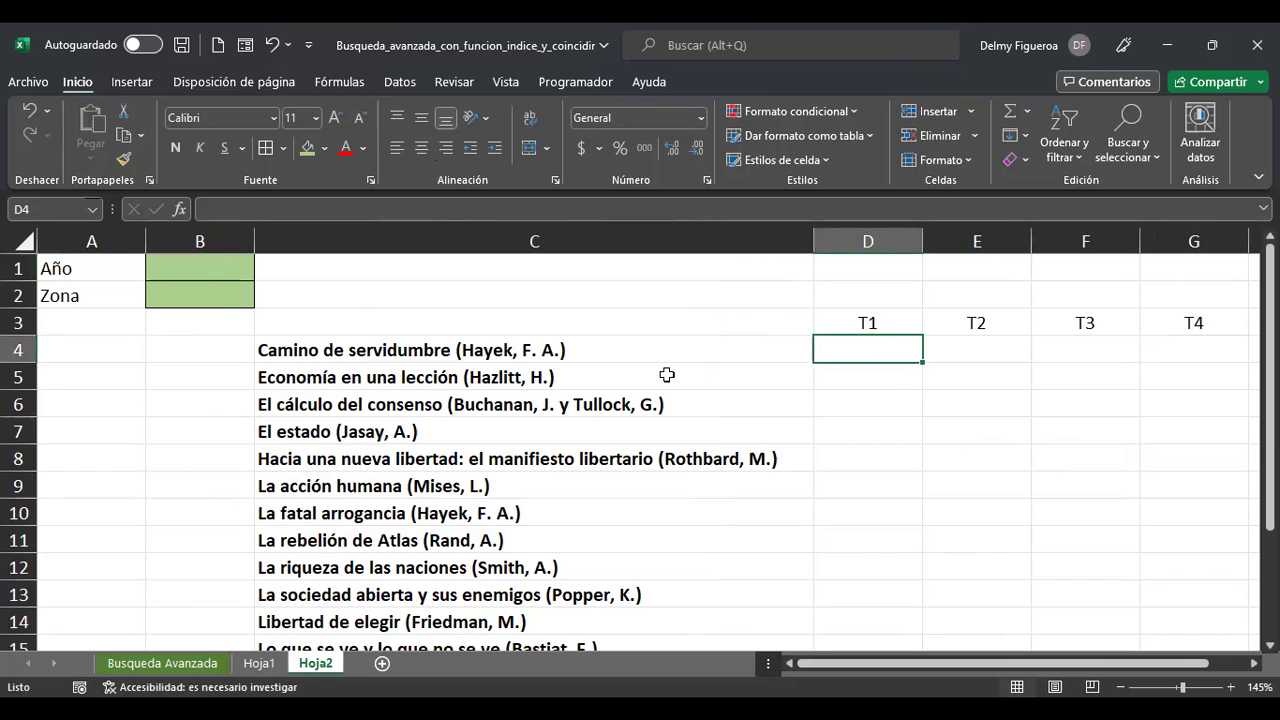
{"action": "left_click", "coordinate": [218, 268]}
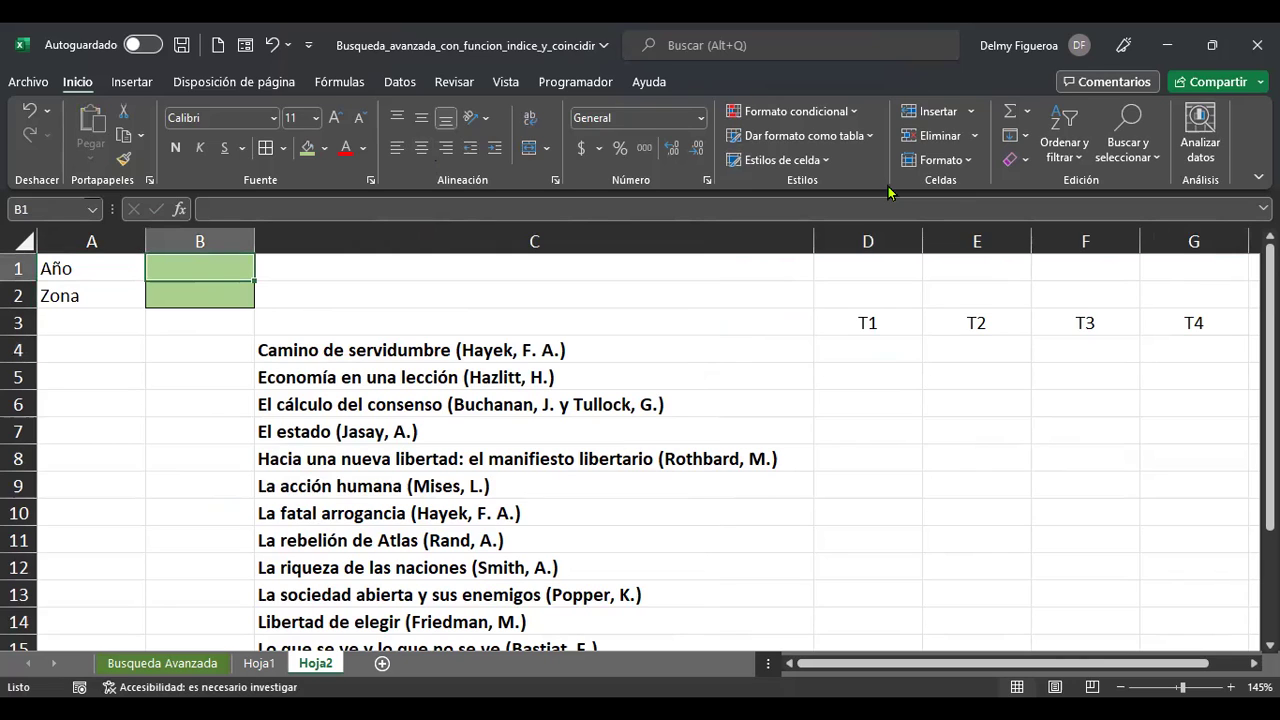
{"action": "key", "text": "Down"}
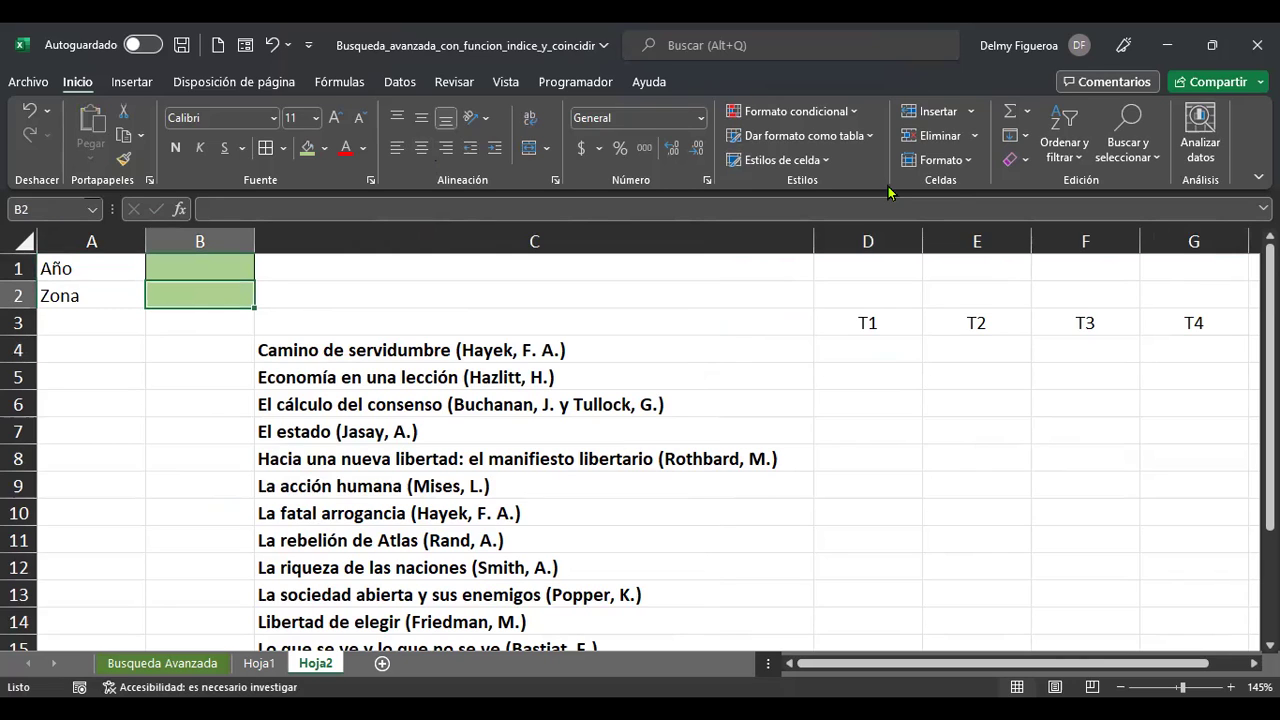
{"action": "left_click", "coordinate": [456, 350]}
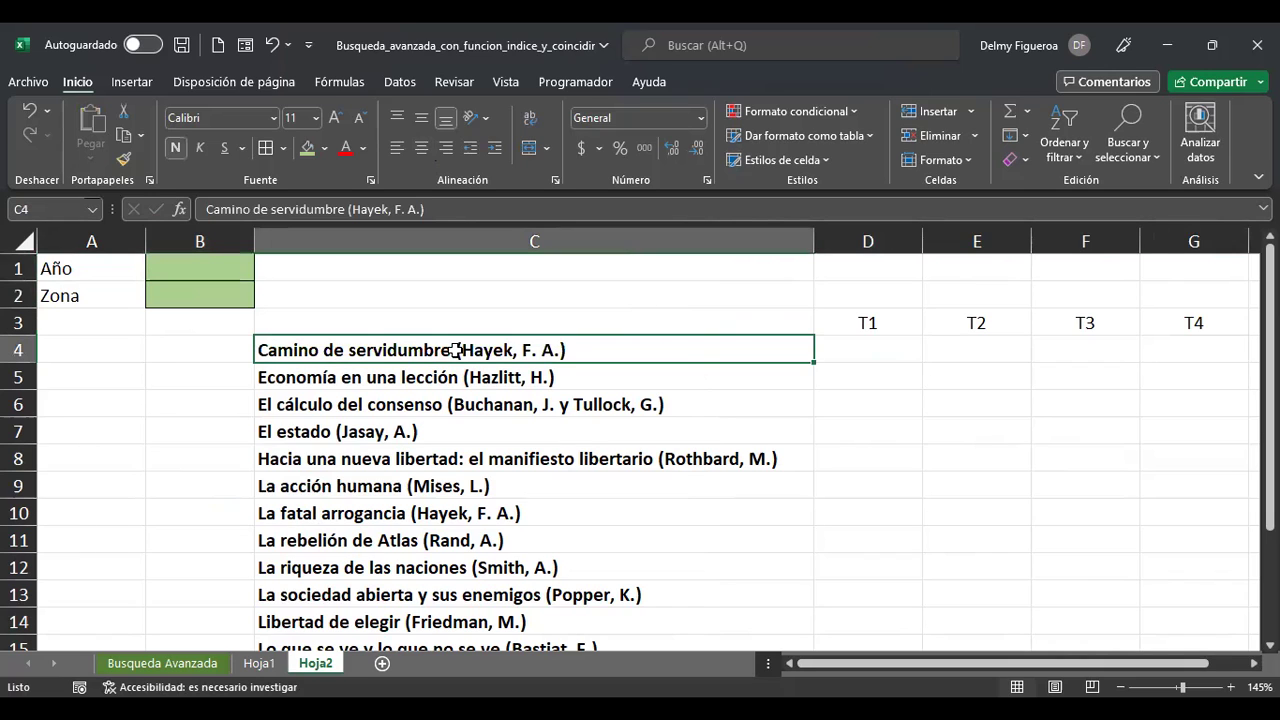
{"action": "left_click", "coordinate": [866, 320]}
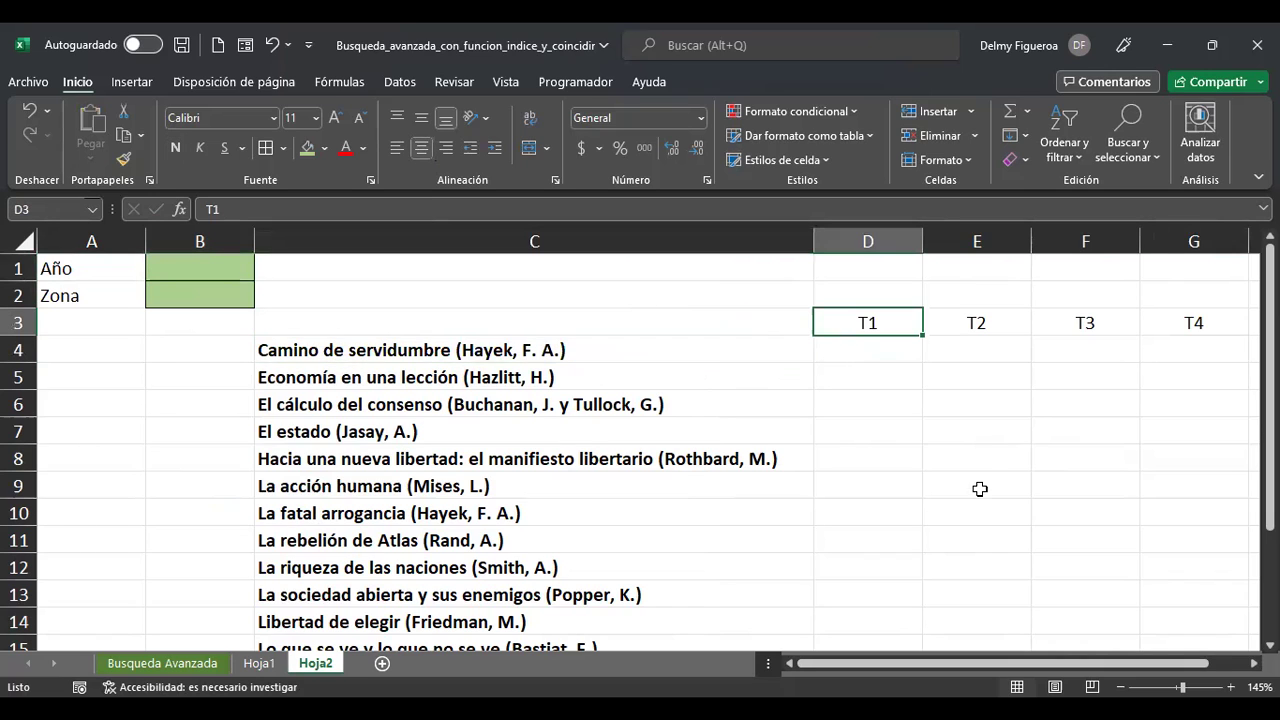
{"action": "left_click", "coordinate": [888, 350]}
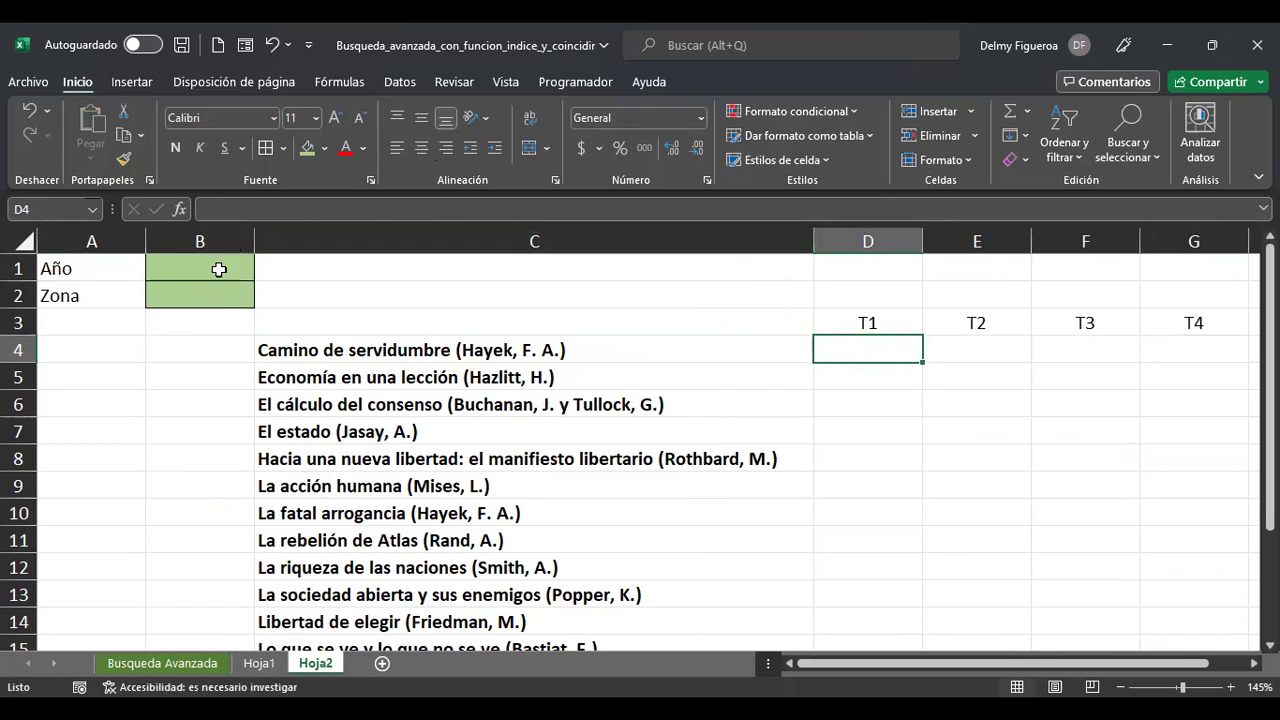
Compare the Año and Zona columns of Hoja1 with input cells B1 and B2, and C4 and D3 with result cell D4 in Hoja2
{"action": "left_click", "coordinate": [258, 664]}
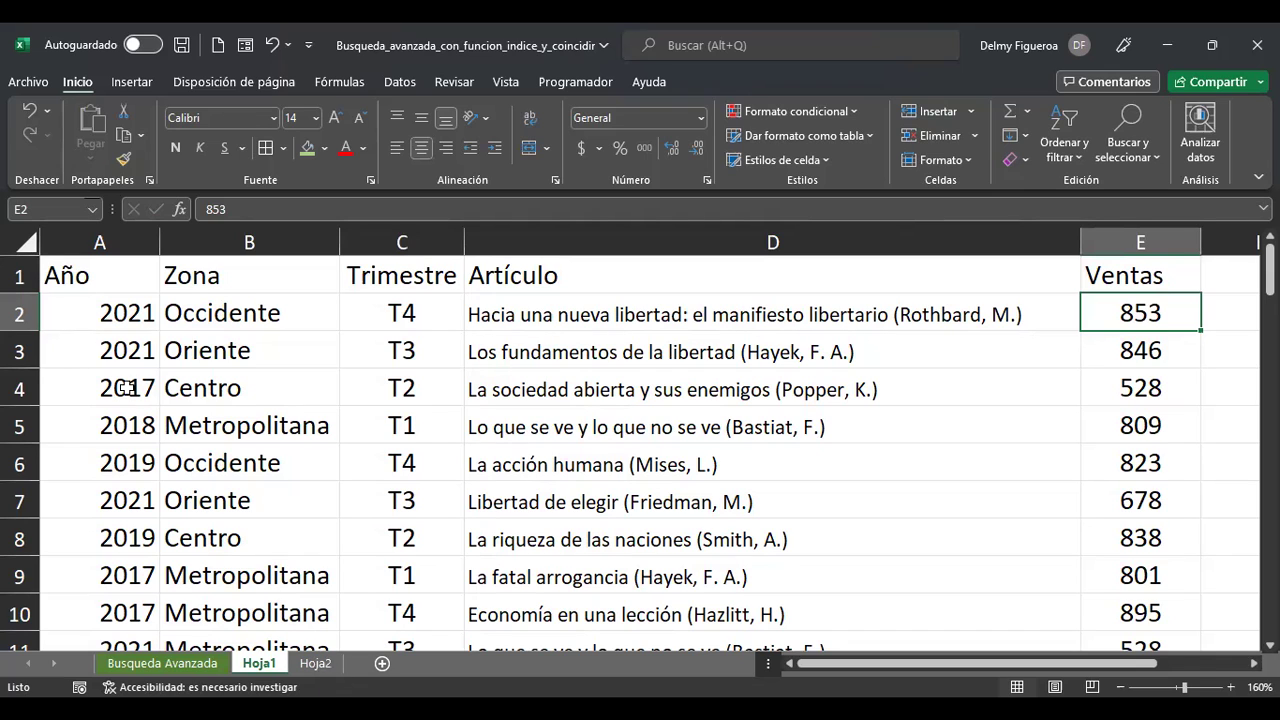
{"action": "left_click", "coordinate": [126, 311]}
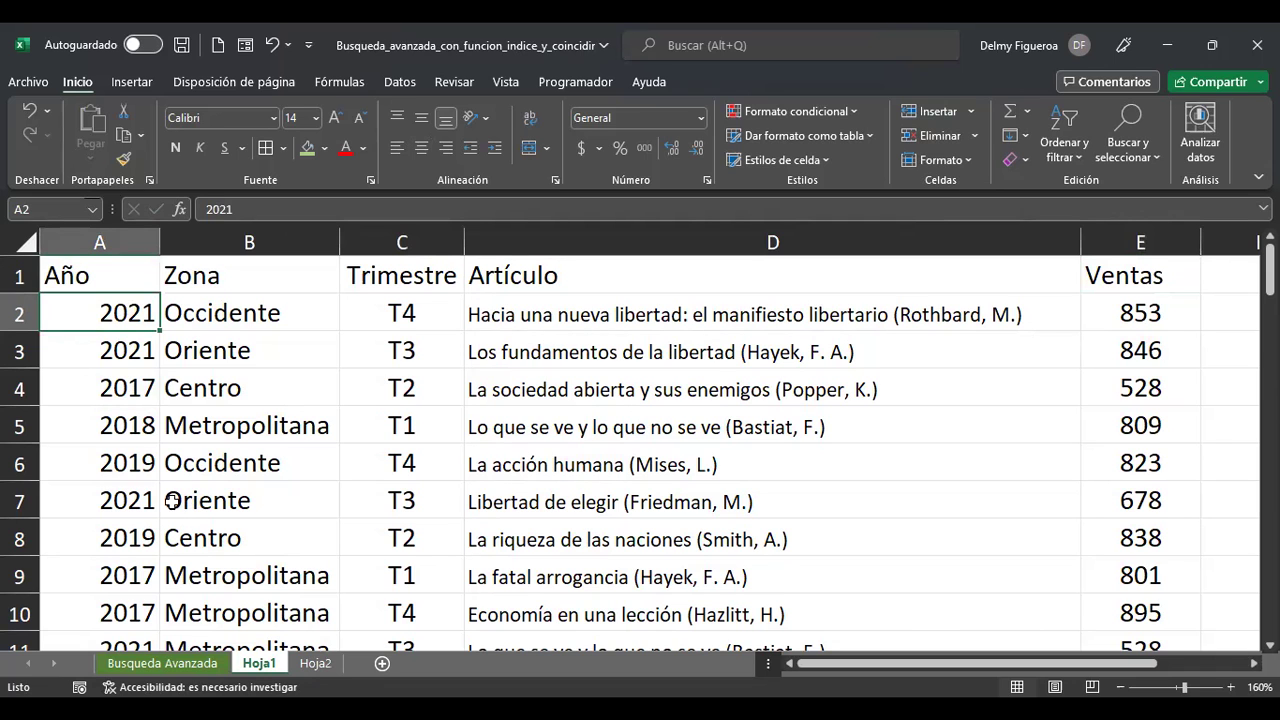
{"action": "left_click", "coordinate": [315, 663]}
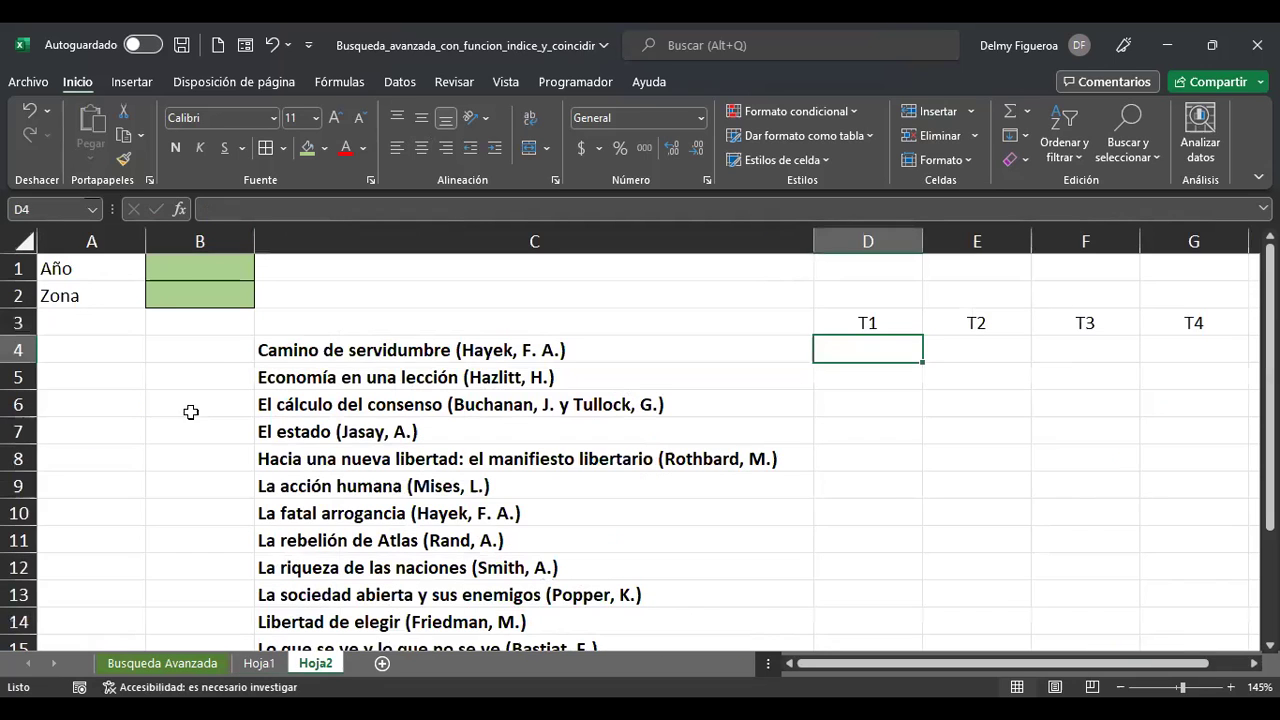
{"action": "left_click", "coordinate": [189, 268]}
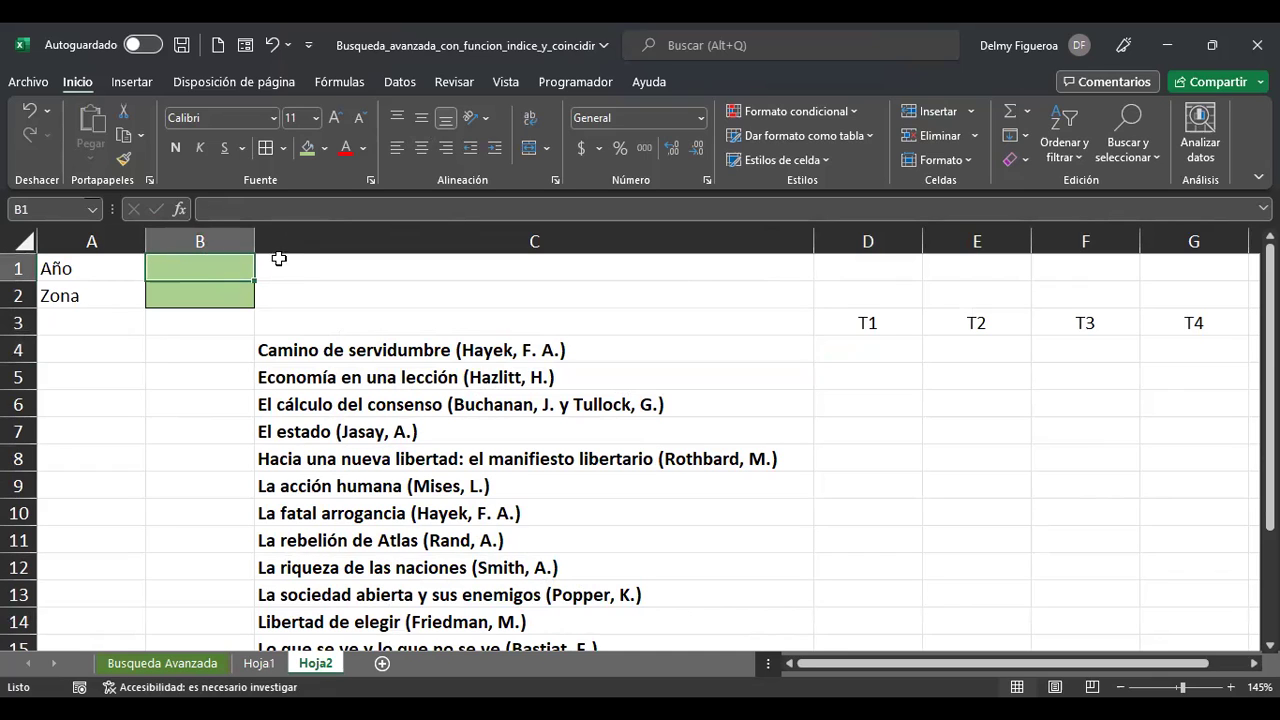
{"action": "left_click", "coordinate": [215, 295]}
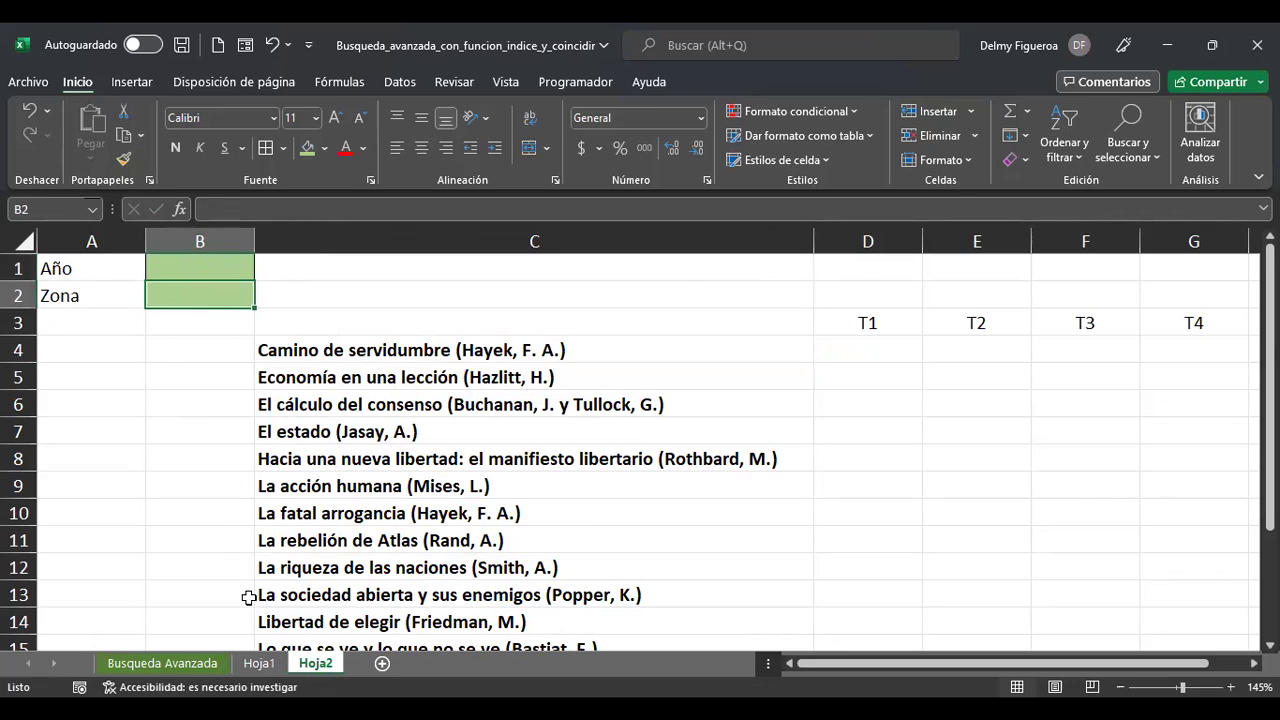
{"action": "left_click", "coordinate": [268, 665]}
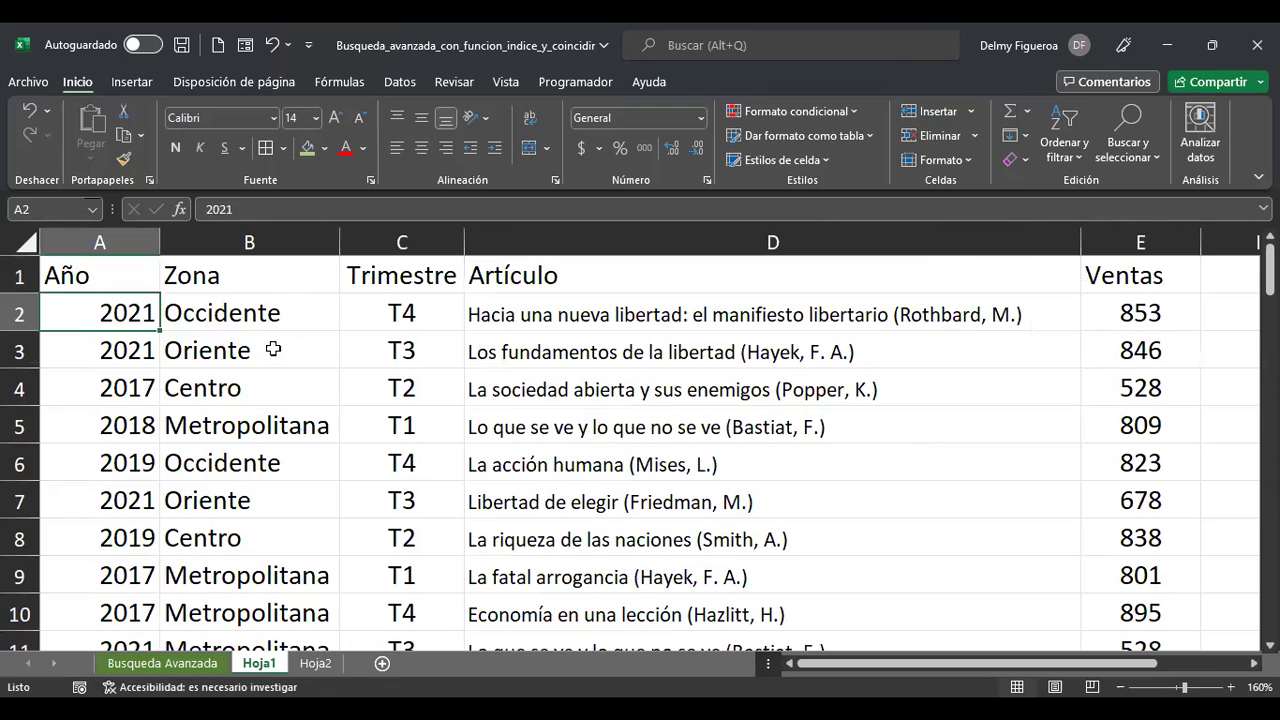
{"action": "left_click", "coordinate": [316, 665]}
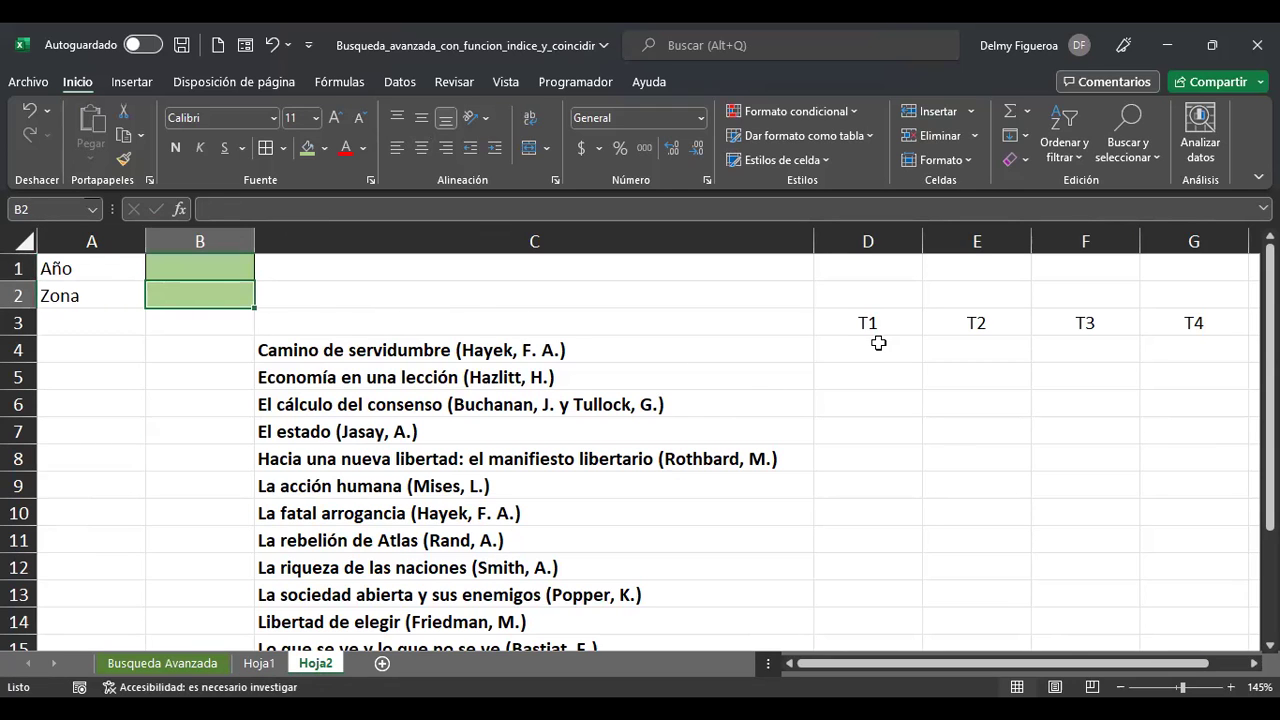
{"action": "left_click", "coordinate": [878, 344]}
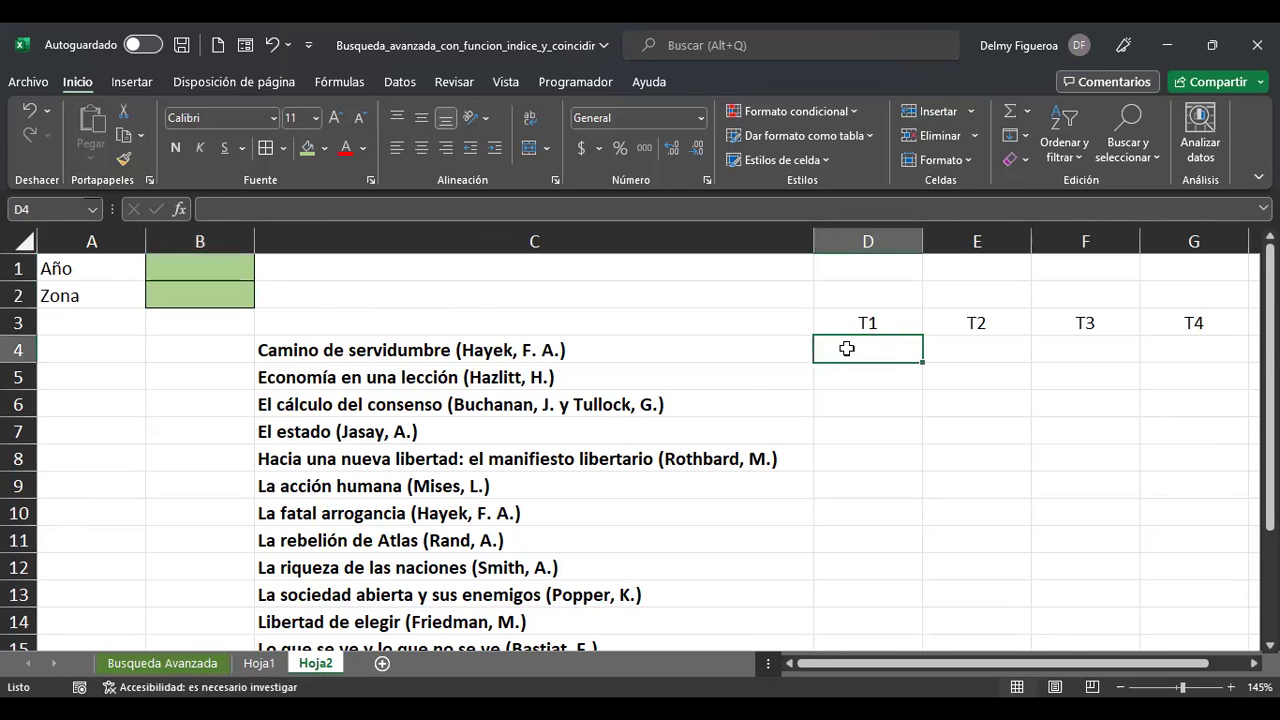
{"action": "left_click", "coordinate": [457, 350]}
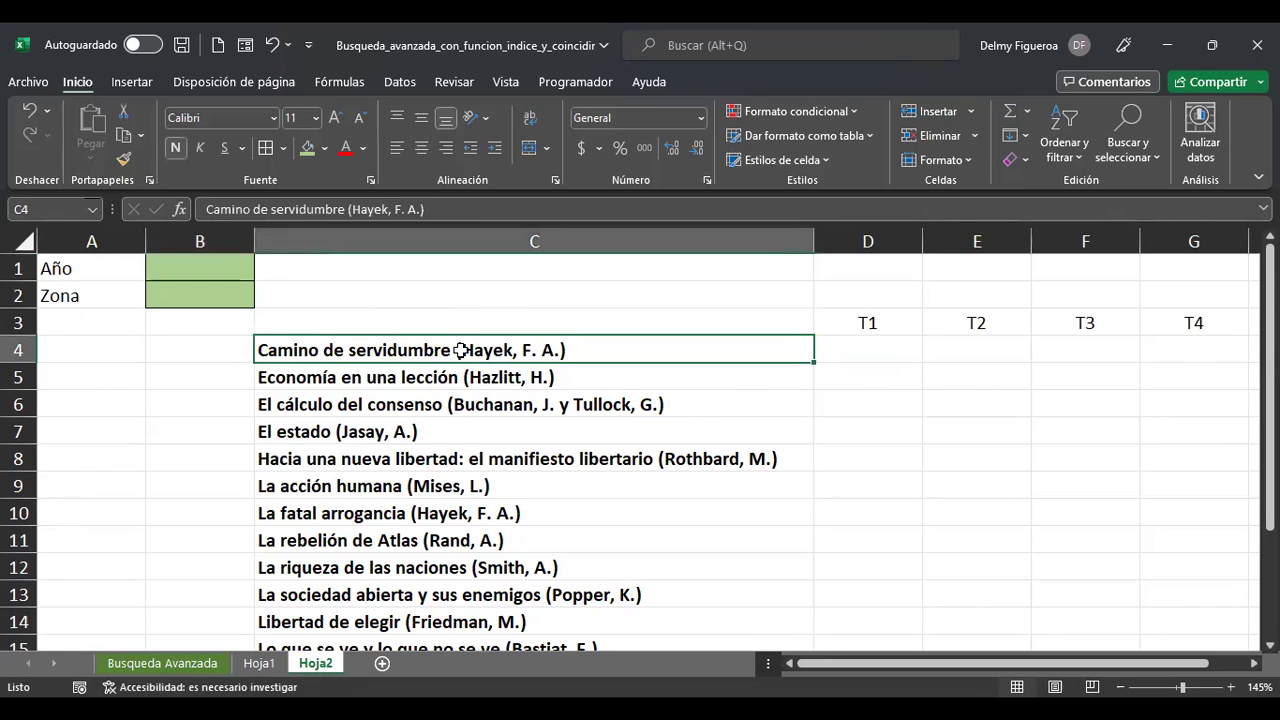
{"action": "left_click", "coordinate": [880, 317]}
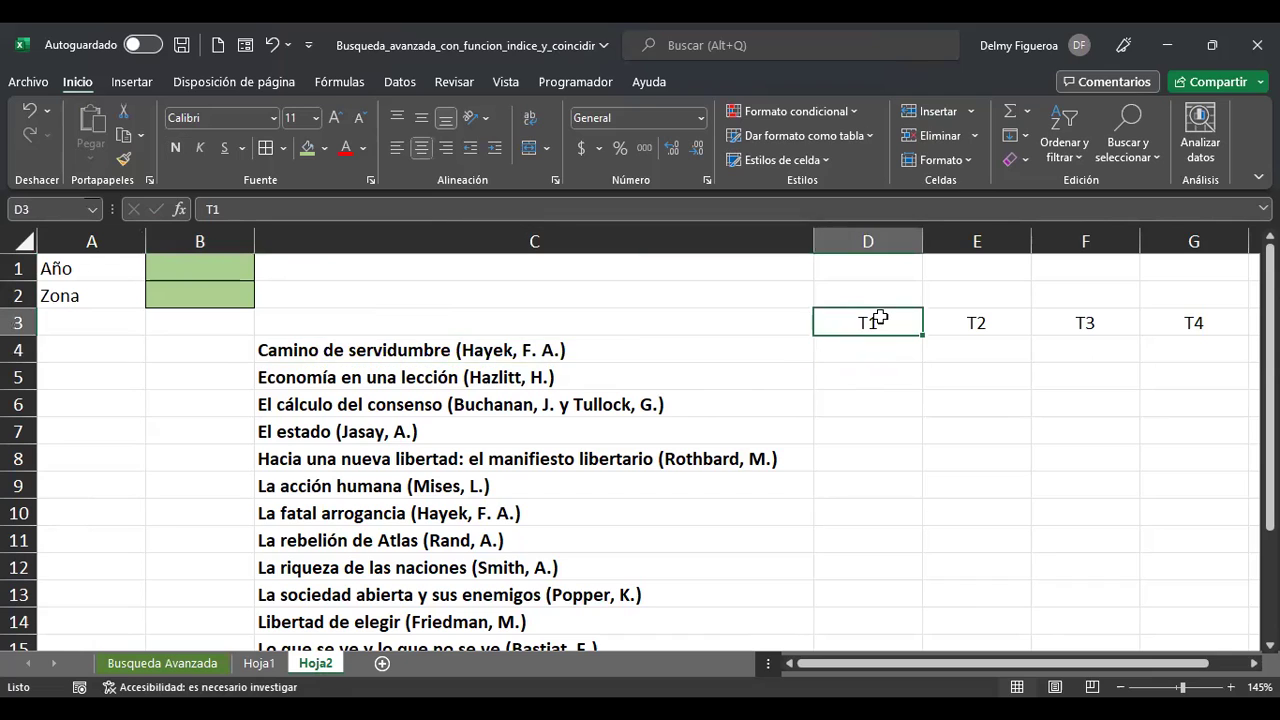
{"action": "left_click", "coordinate": [894, 349]}
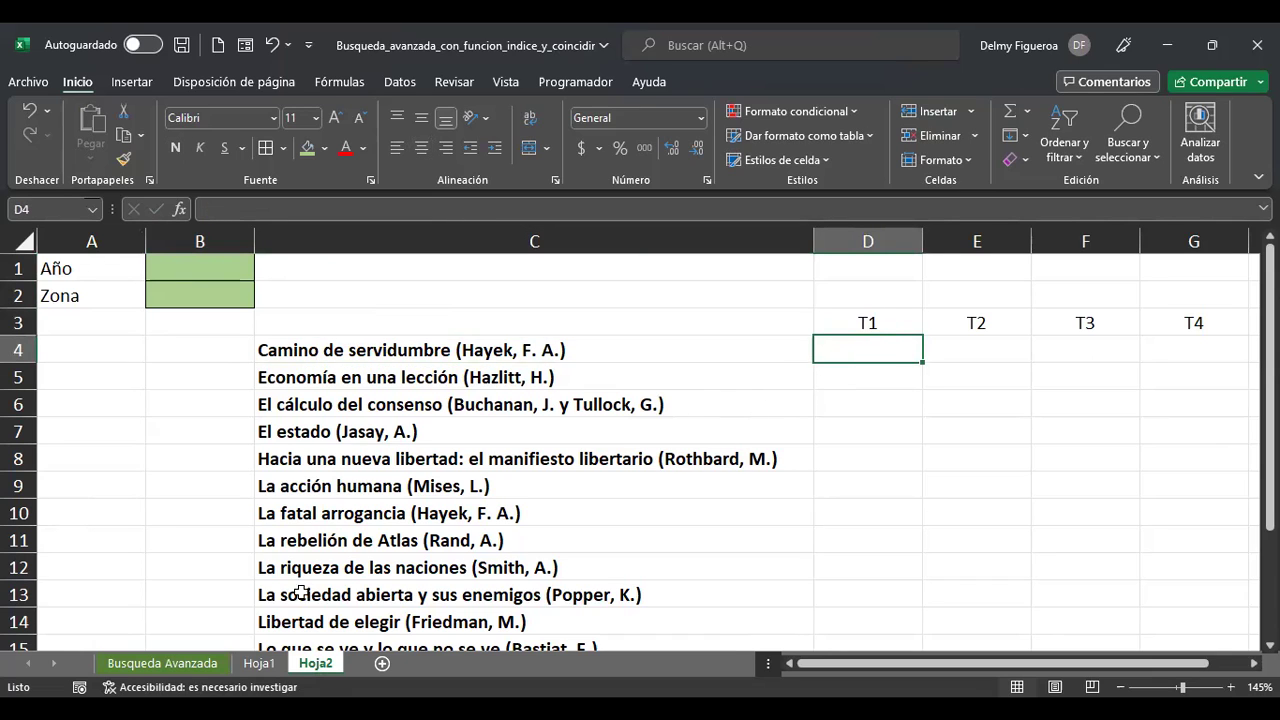
Find the Camino de servidumbre record and its sales in Hoja1 and trace it to its title, year, zone and T4 cells in Hoja2
{"action": "left_click", "coordinate": [262, 665]}
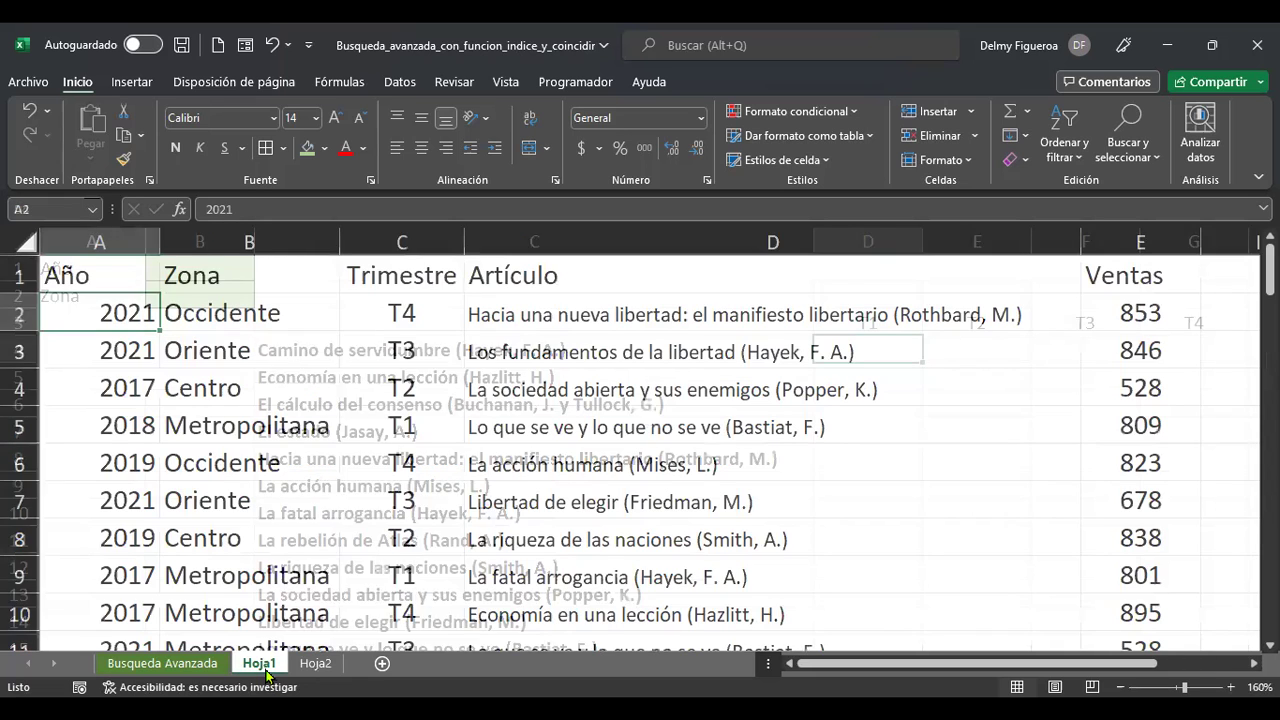
{"action": "scroll", "coordinate": [679, 485], "scroll_direction": "down", "scroll_amount": 5}
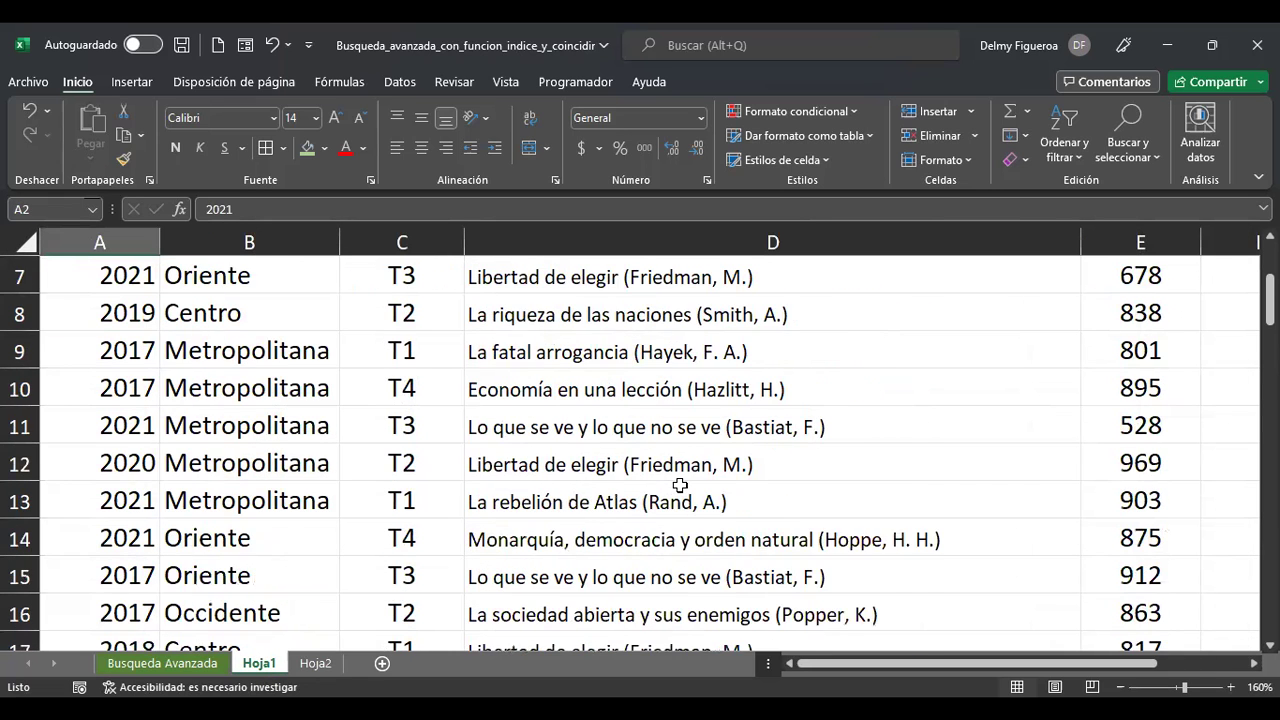
{"action": "left_click", "coordinate": [679, 533]}
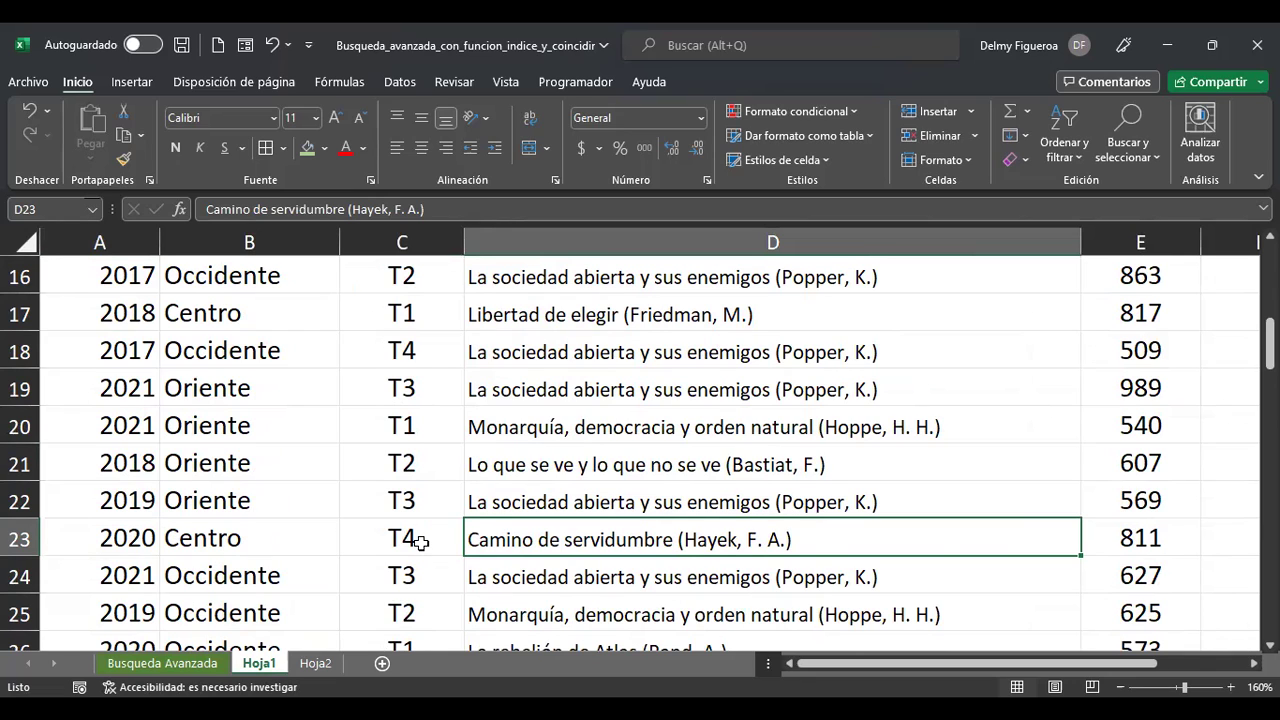
{"action": "left_click", "coordinate": [1168, 538]}
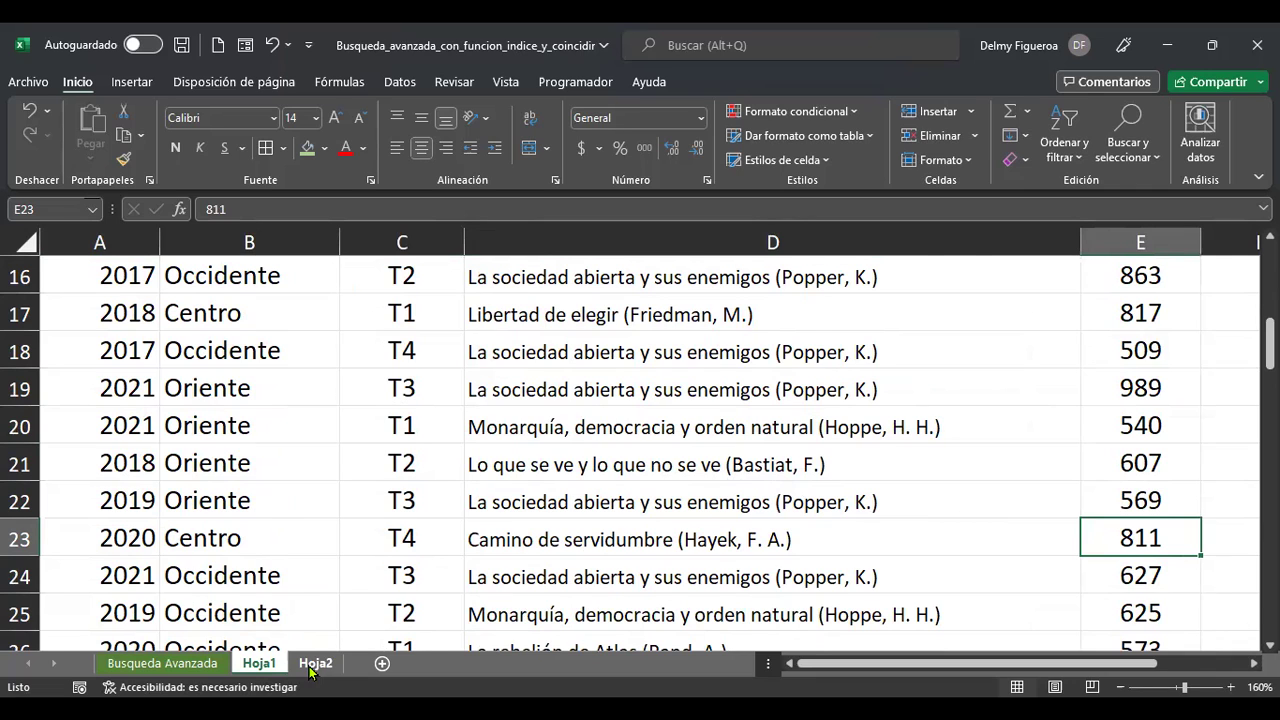
{"action": "left_click", "coordinate": [315, 664]}
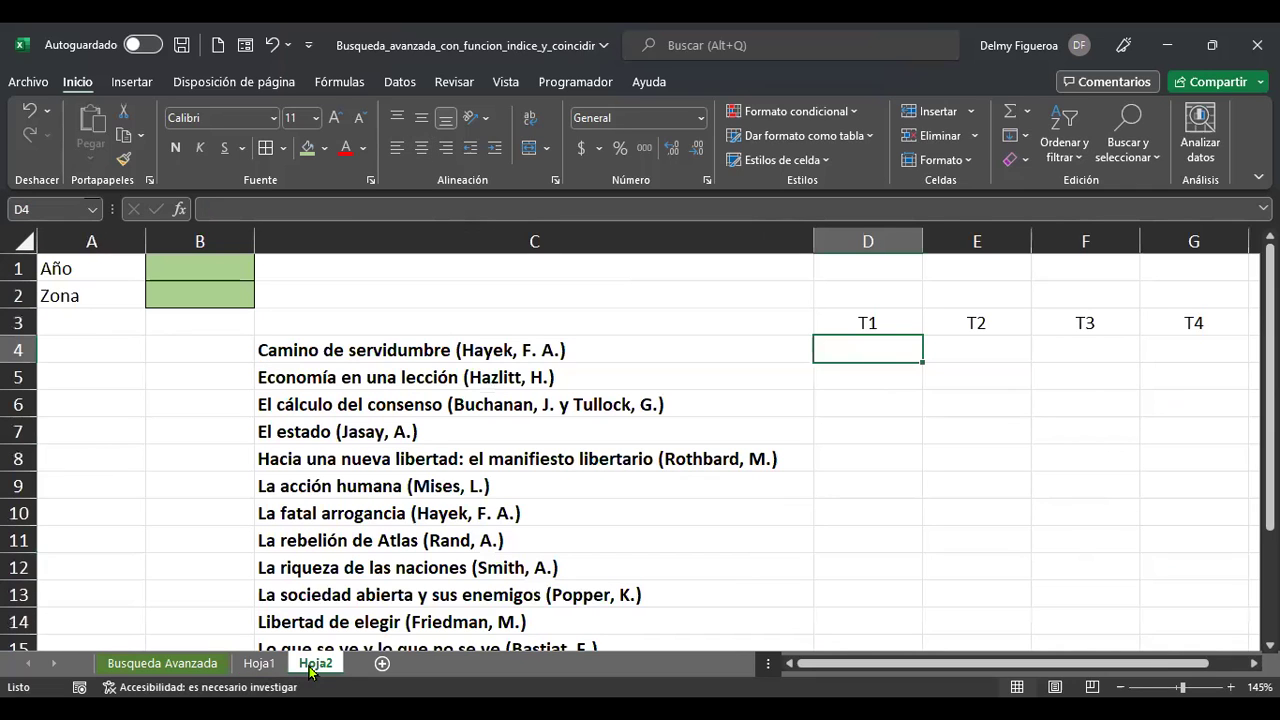
{"action": "left_click", "coordinate": [407, 350]}
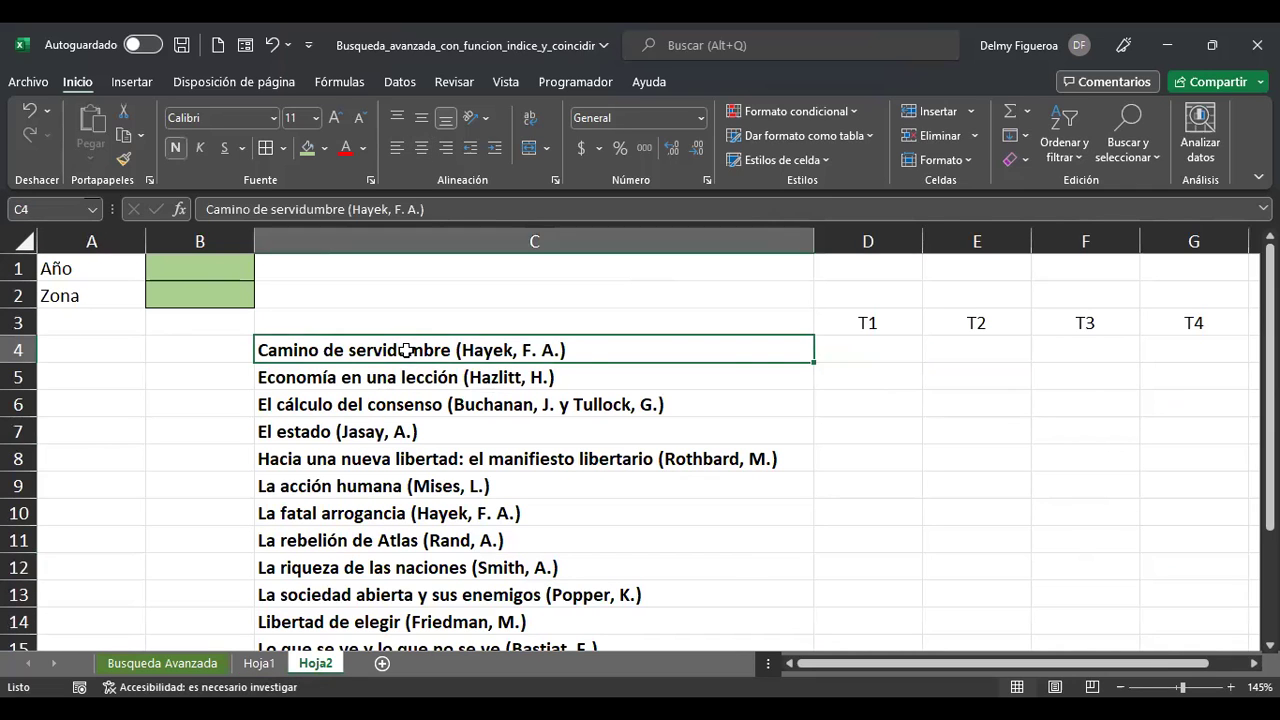
{"action": "left_click", "coordinate": [1176, 354]}
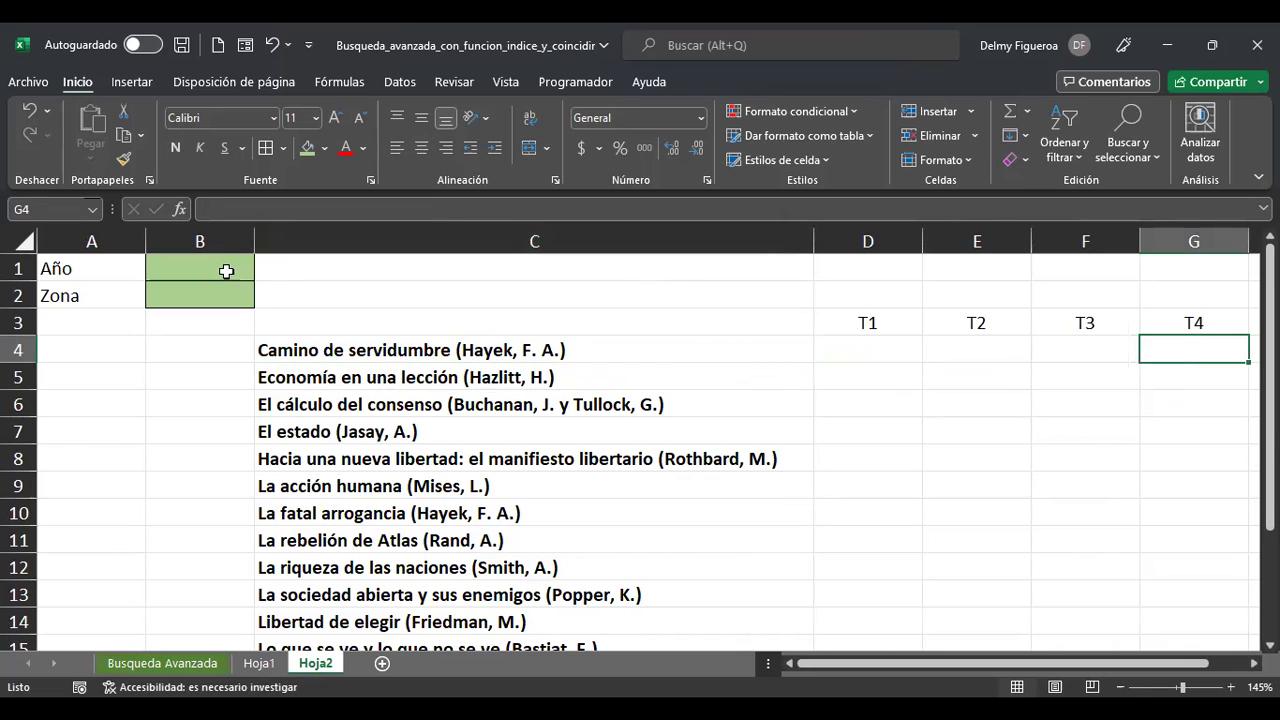
{"action": "left_click", "coordinate": [221, 269]}
{"action": "left_click", "coordinate": [214, 291]}
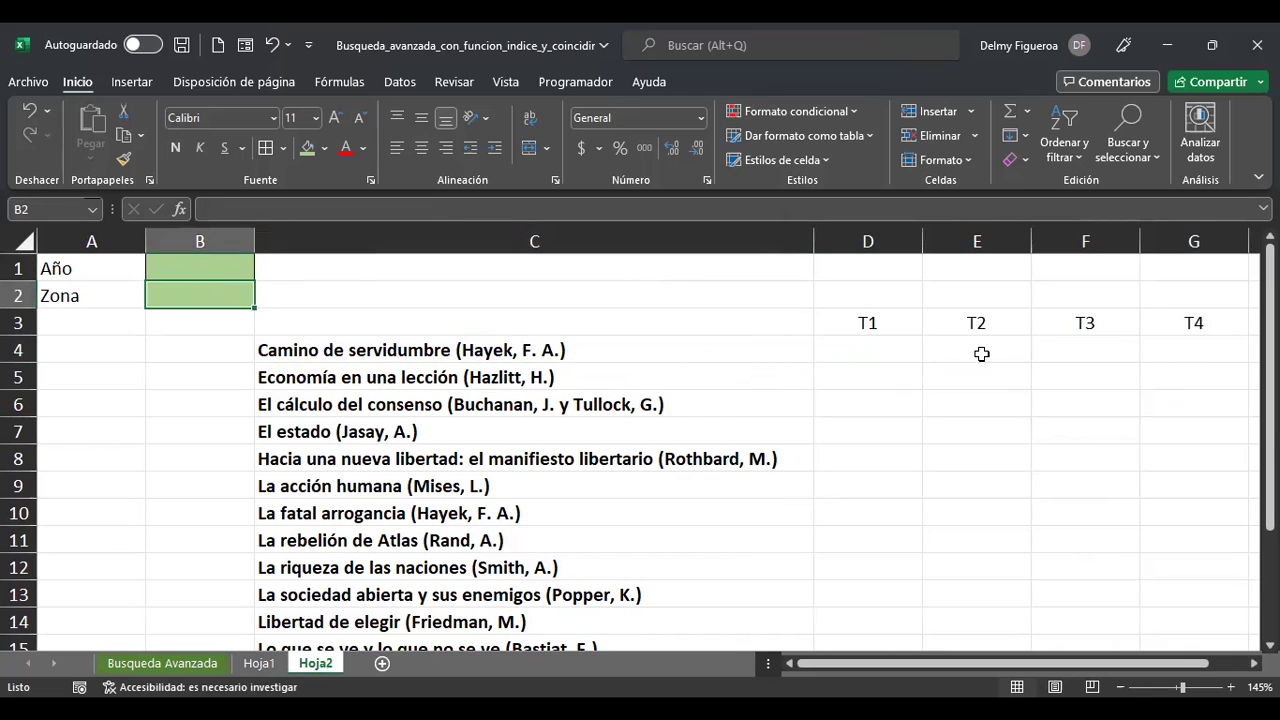
{"action": "left_click", "coordinate": [1167, 360]}
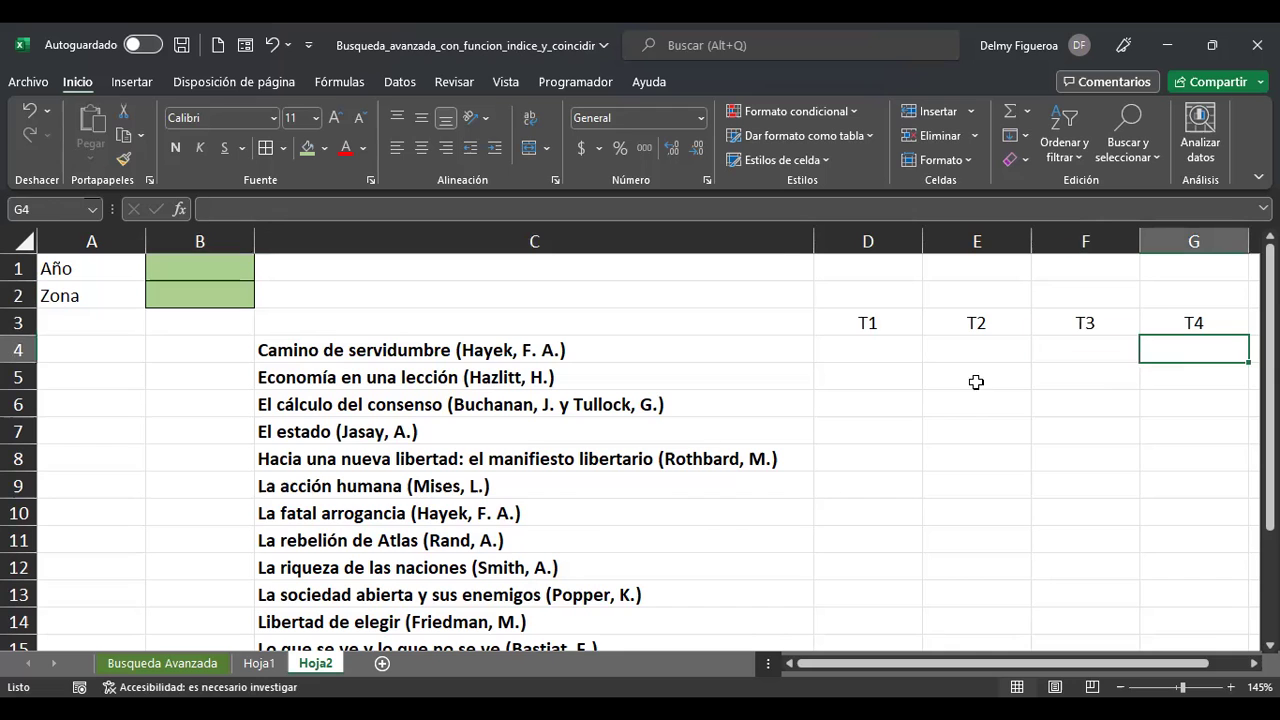
{"action": "left_click", "coordinate": [259, 663]}
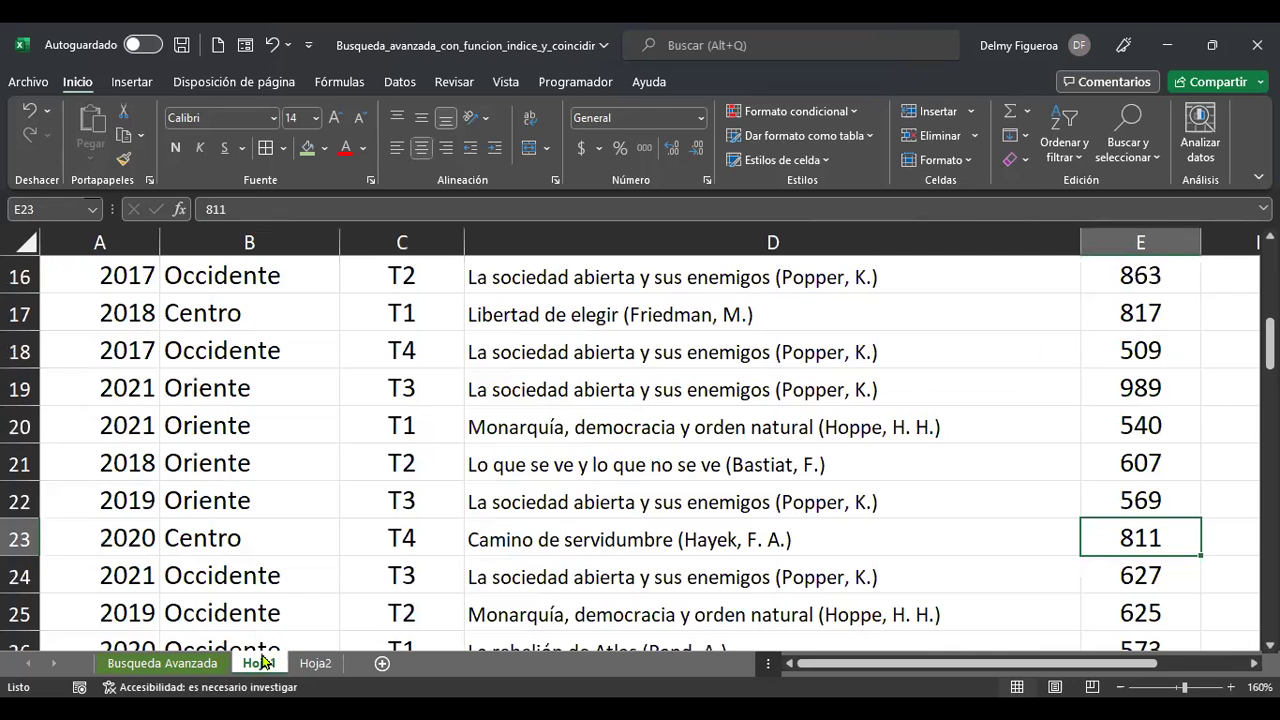
{"action": "left_click", "coordinate": [317, 666]}
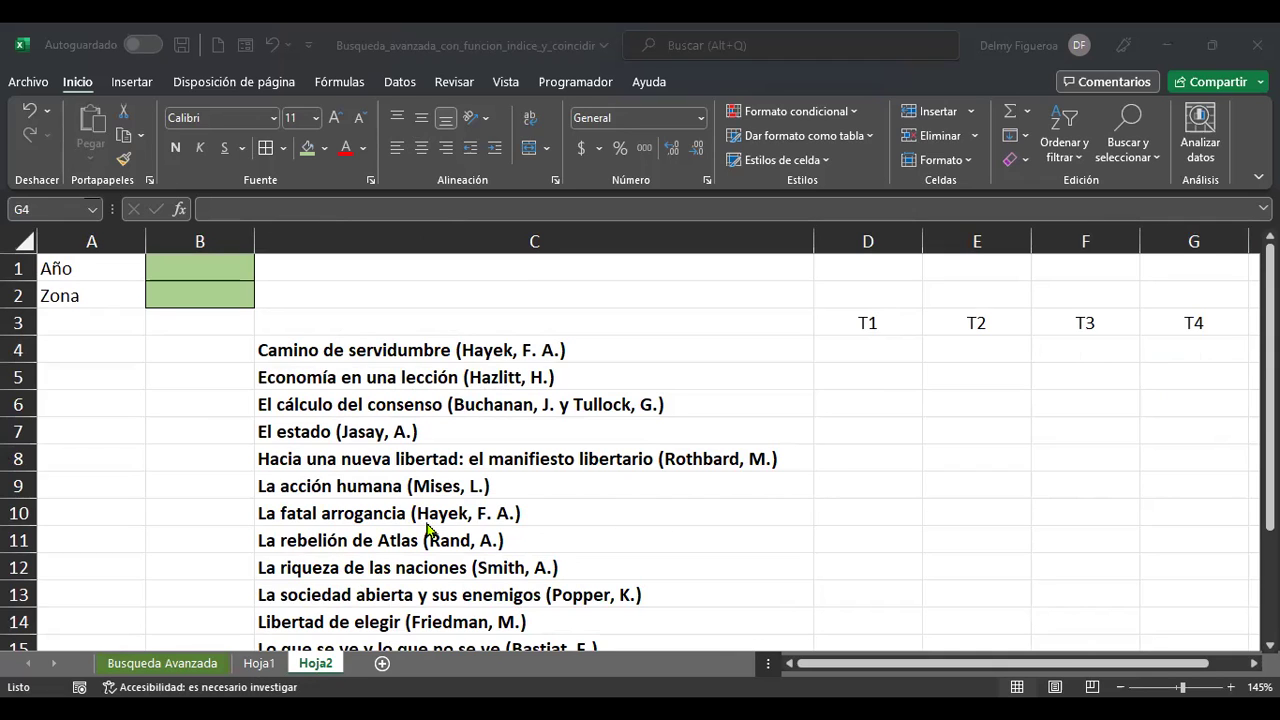
{"action": "key", "text": "Left"}
{"action": "key", "text": "Left"}
{"action": "key", "text": "Left"}
Create named ranges for the entire data table in Hoja1 from its top-row headers (Fila superior)
{"action": "left_click", "coordinate": [255, 665]}
{"action": "scroll", "coordinate": [420, 478], "scroll_direction": "up", "scroll_amount": 3}
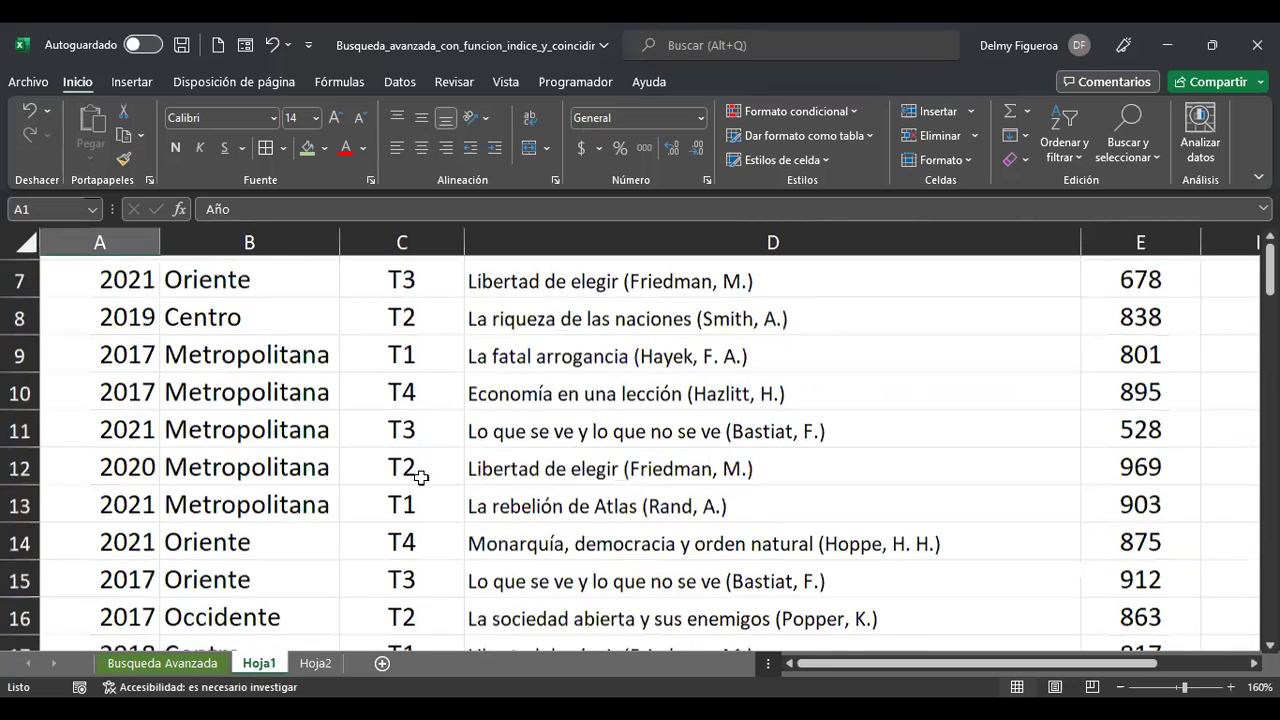
{"action": "scroll", "coordinate": [420, 478], "scroll_direction": "up", "scroll_amount": 2}
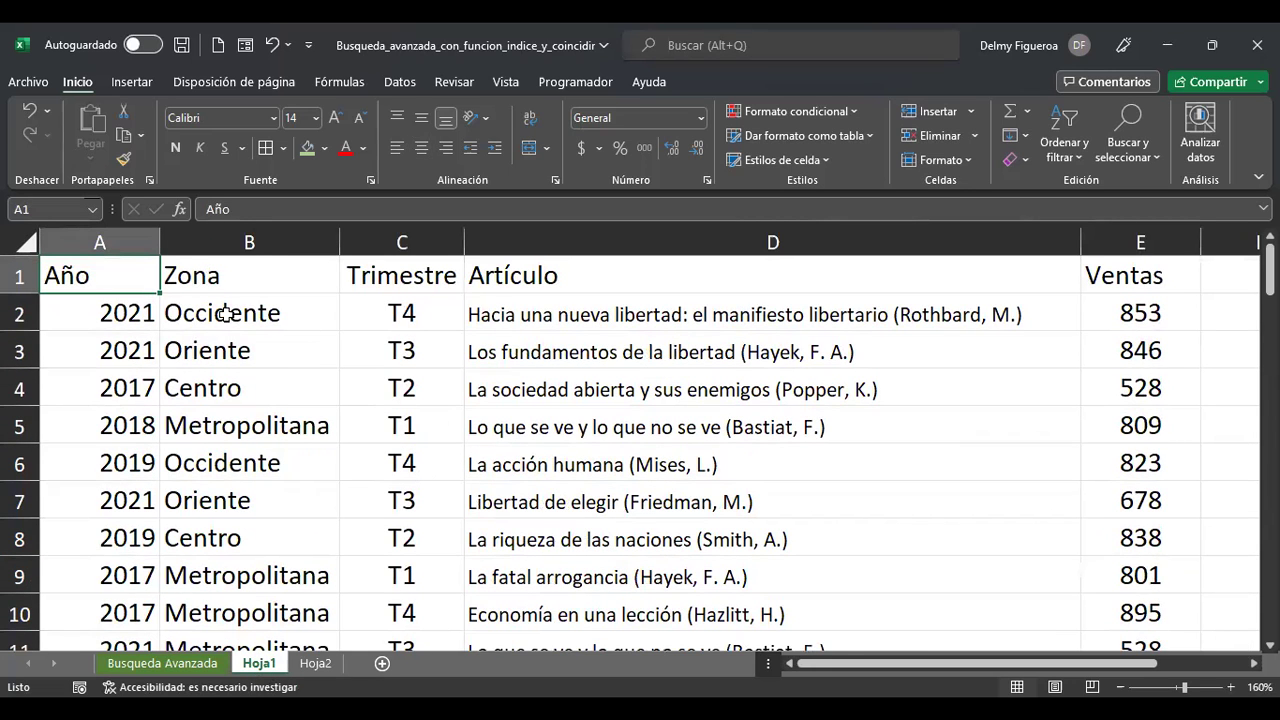
{"action": "key", "text": "ctrl+plus"}
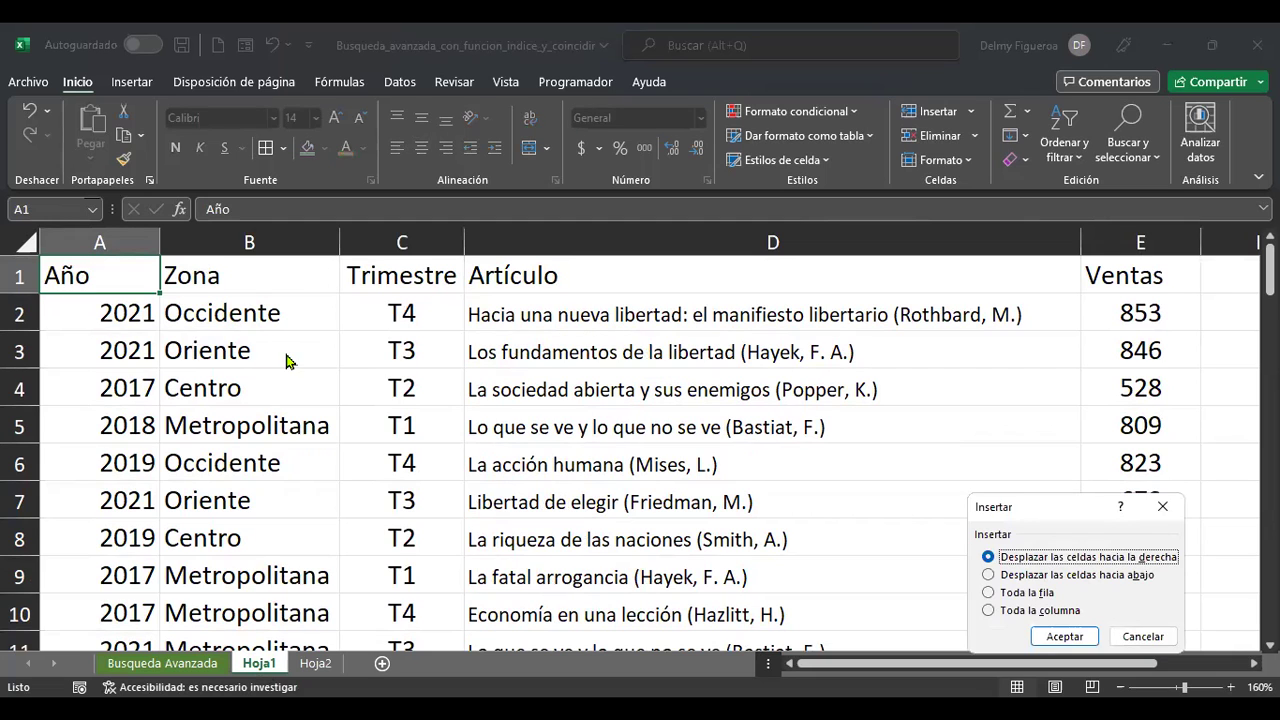
{"action": "key", "text": "Escape"}
{"action": "key", "text": "ctrl+a"}
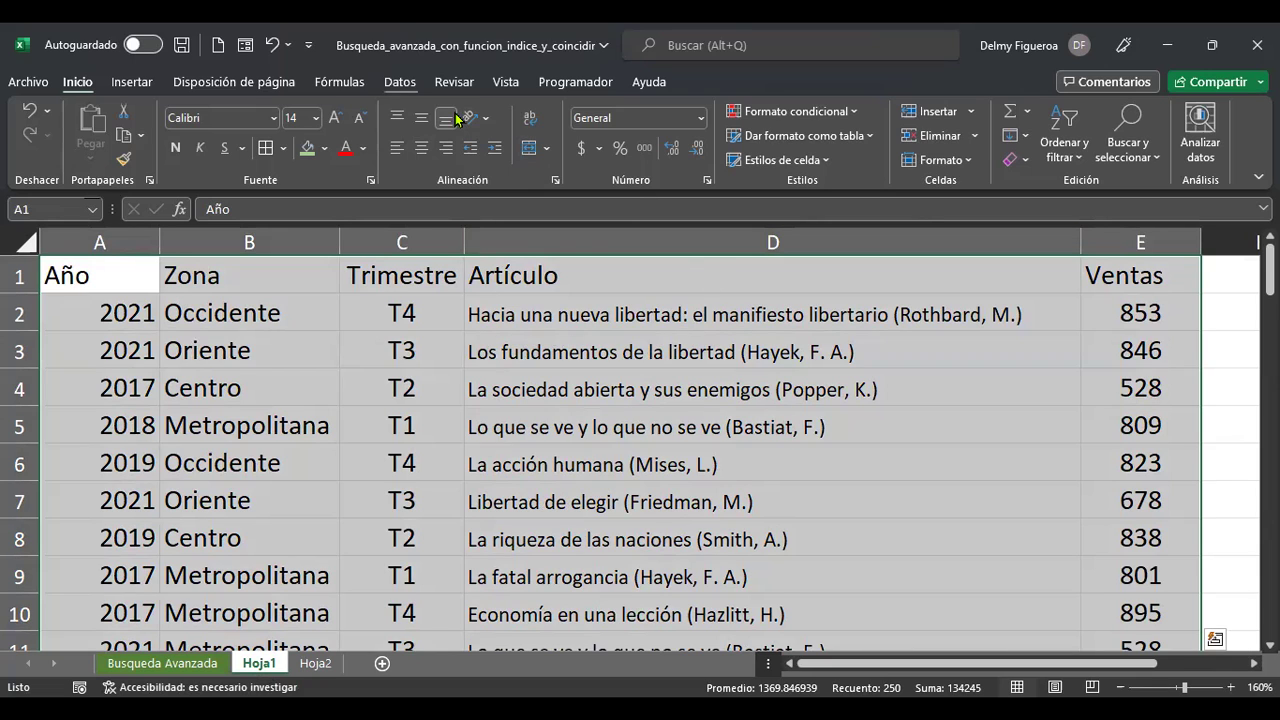
{"action": "left_click", "coordinate": [334, 85]}
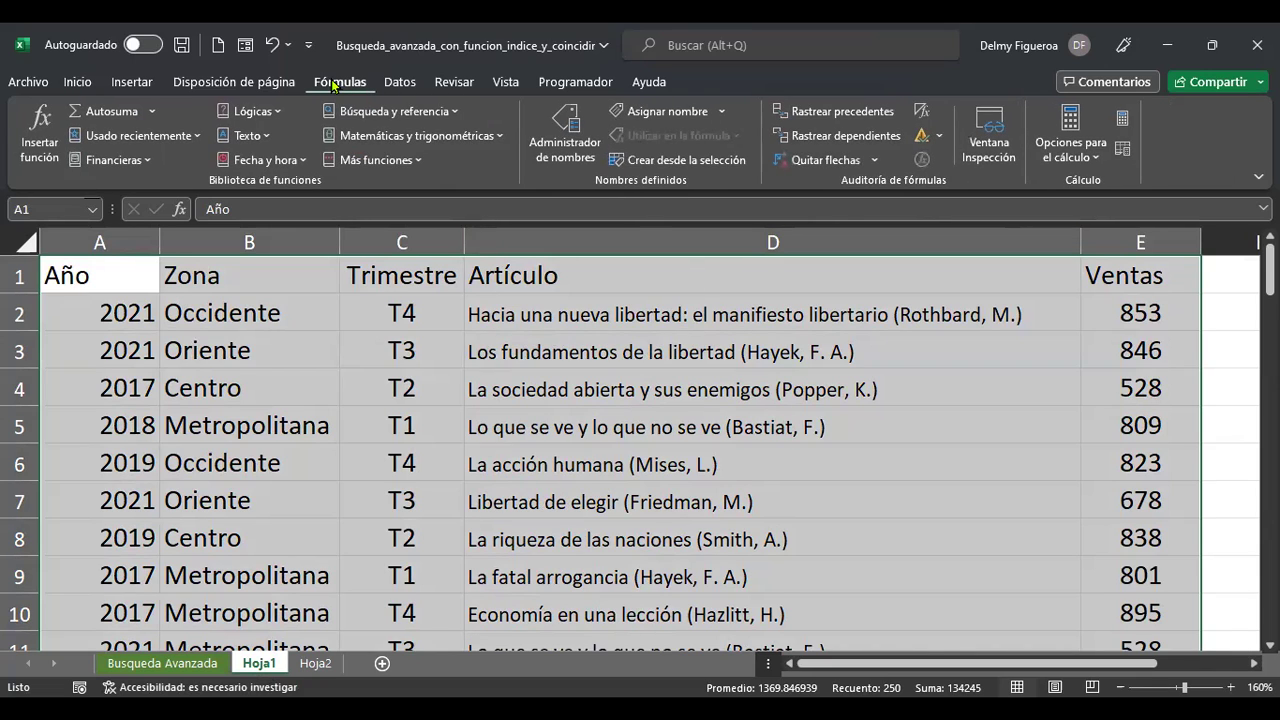
{"action": "left_click", "coordinate": [692, 164]}
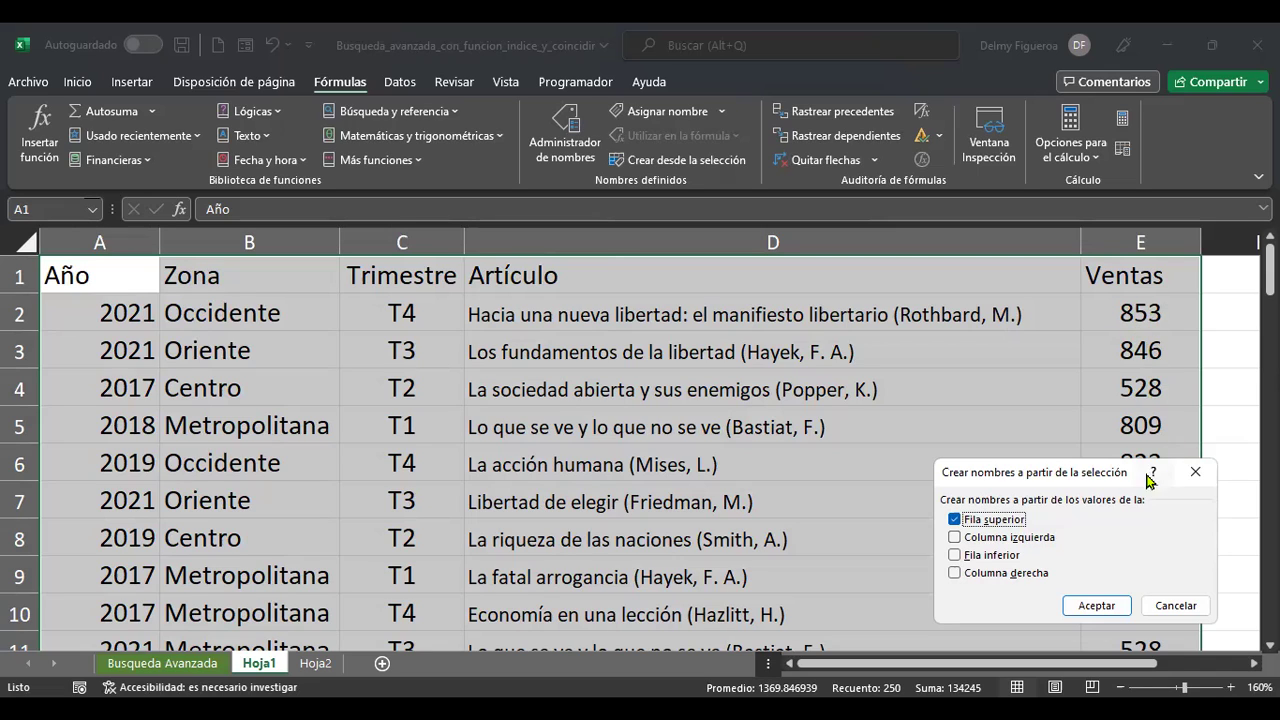
{"action": "left_click", "coordinate": [1107, 612]}
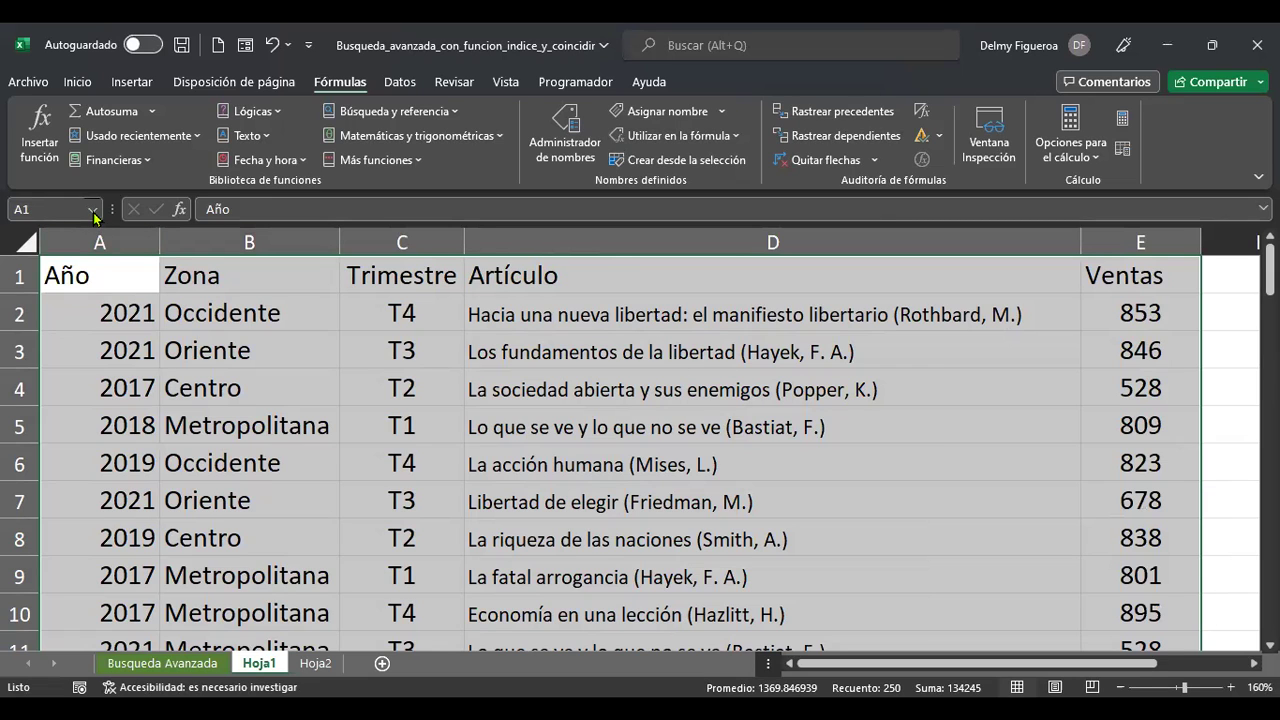
Check which Hoja1 cells the named ranges Año, Artículo, Trimestre and Ventas cover
{"action": "left_click", "coordinate": [94, 214]}
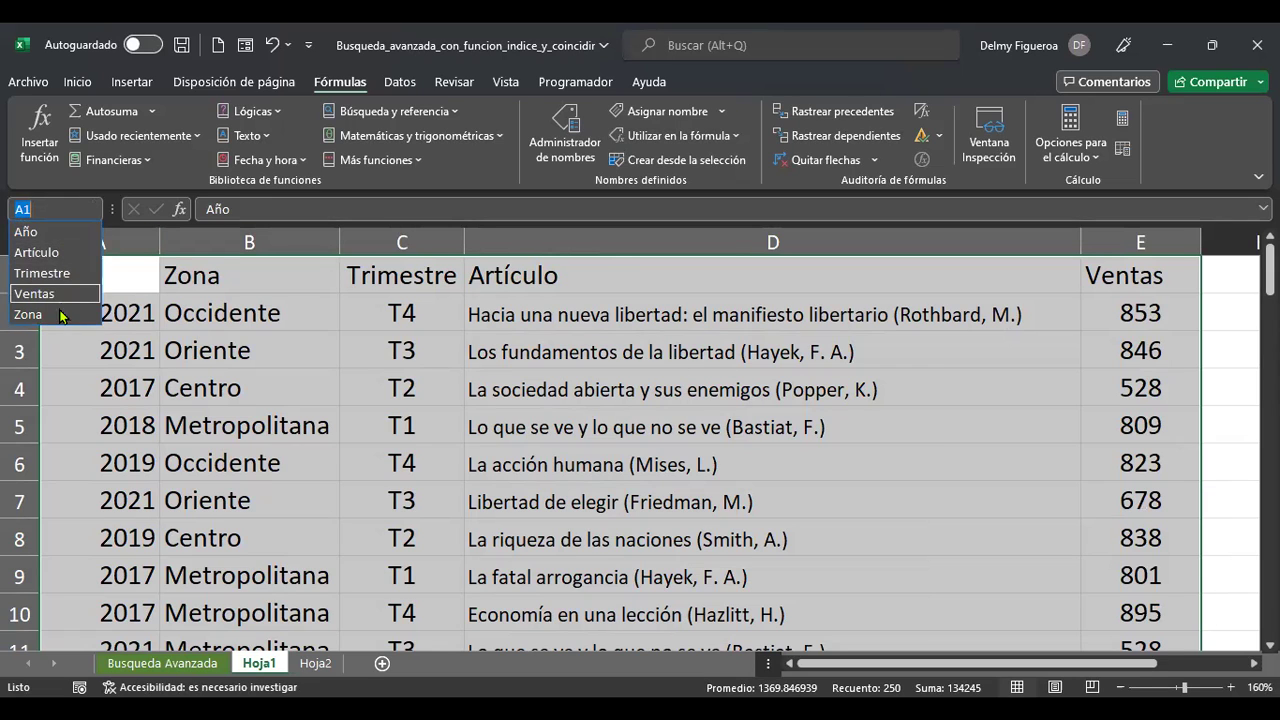
{"action": "left_click", "coordinate": [56, 232]}
{"action": "left_click", "coordinate": [97, 209]}
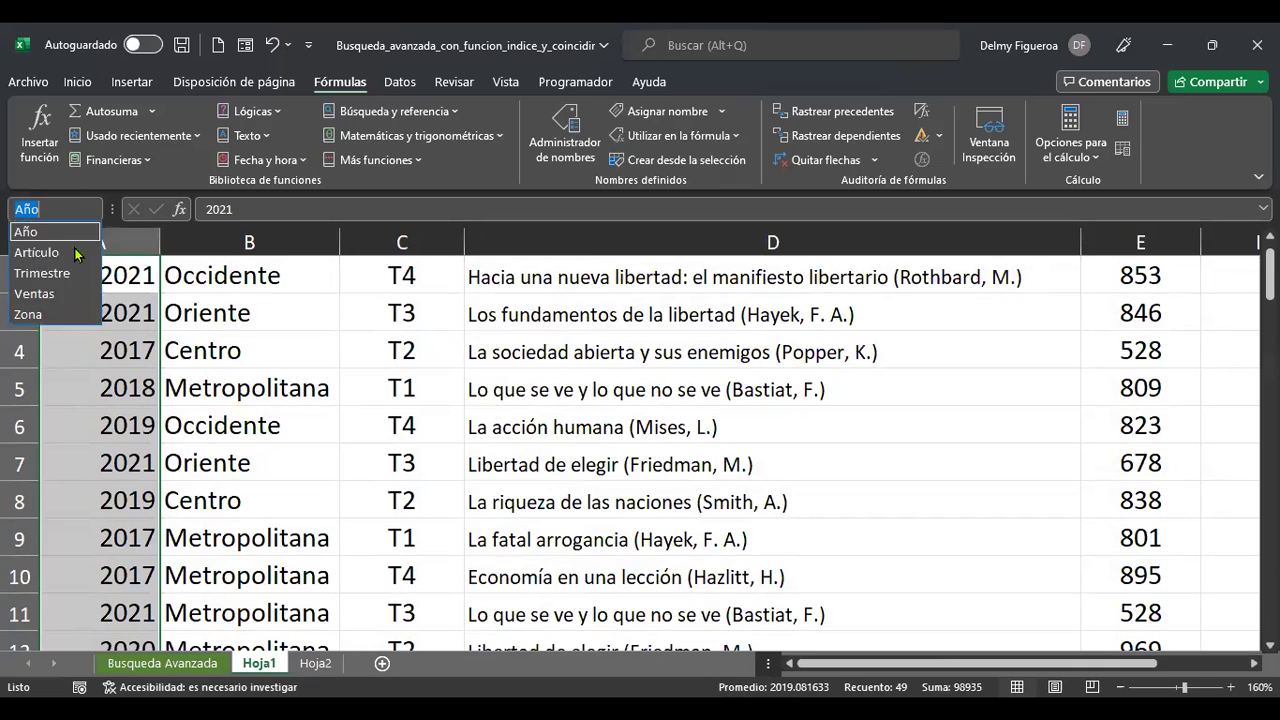
{"action": "left_click", "coordinate": [73, 254]}
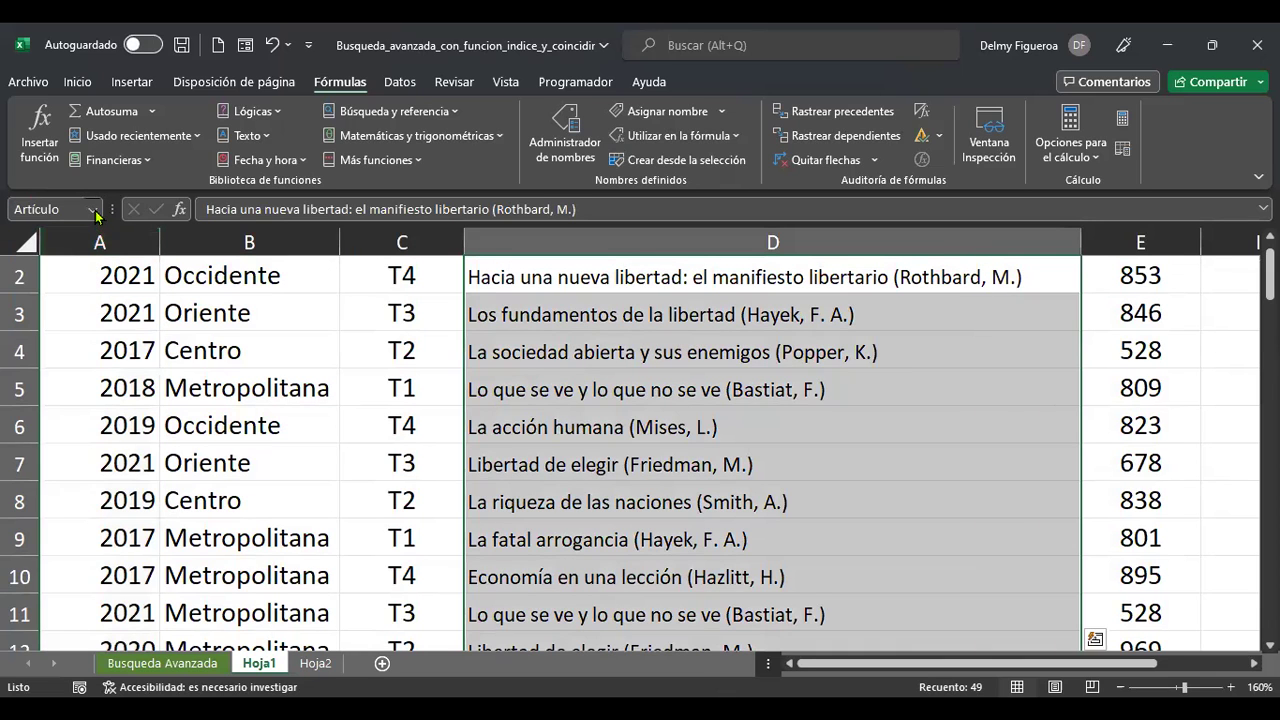
{"action": "left_click", "coordinate": [94, 211]}
{"action": "left_click", "coordinate": [62, 272]}
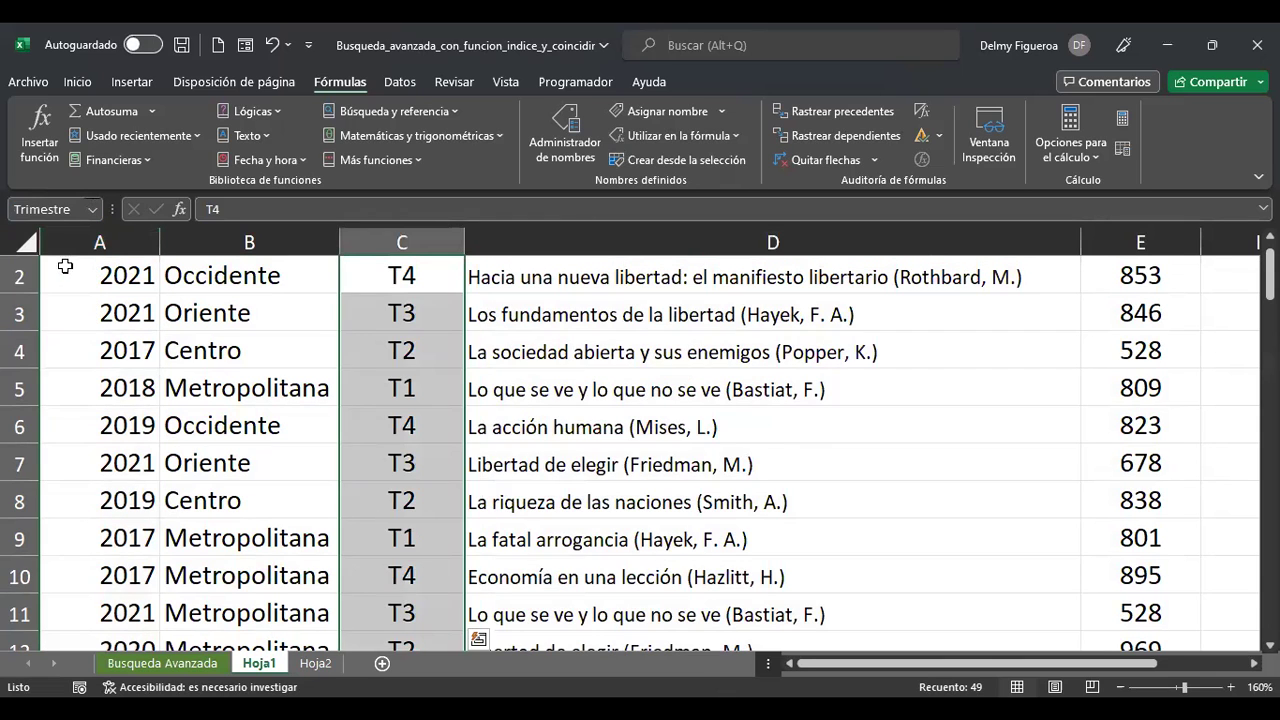
{"action": "scroll", "coordinate": [615, 427], "scroll_direction": "up", "scroll_amount": 1}
{"action": "left_click", "coordinate": [617, 388]}
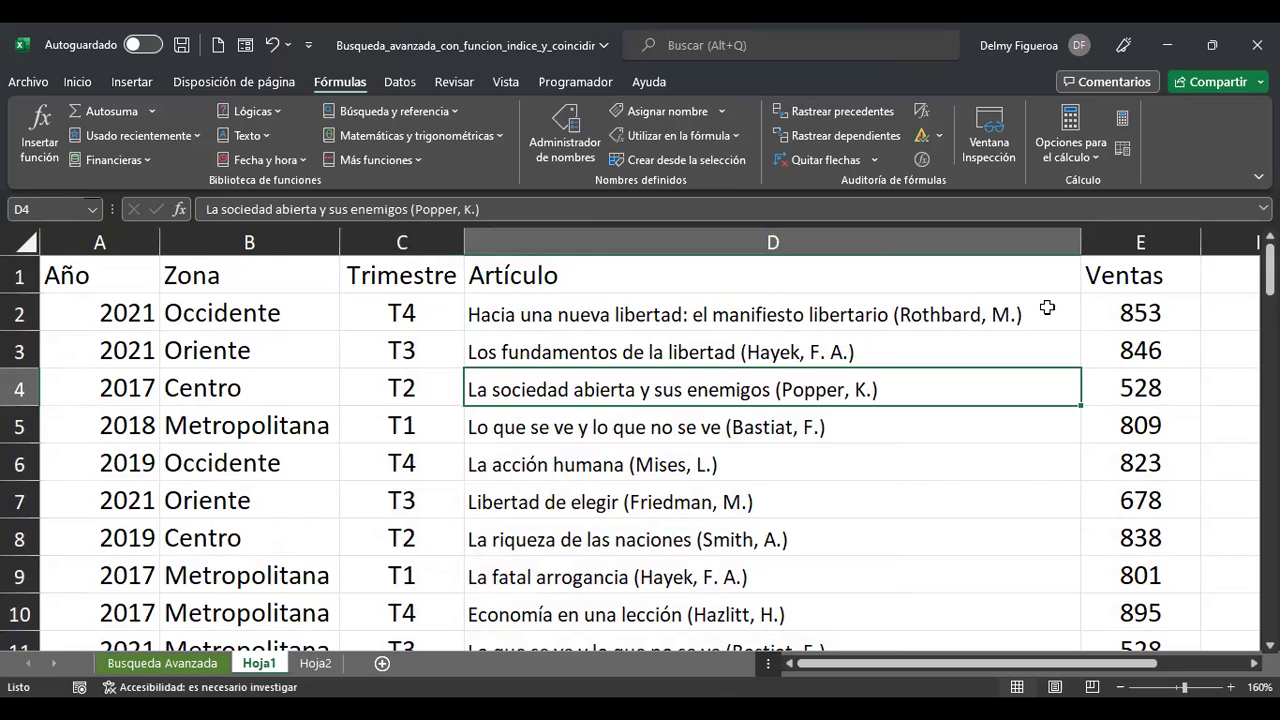
{"action": "left_click", "coordinate": [94, 216]}
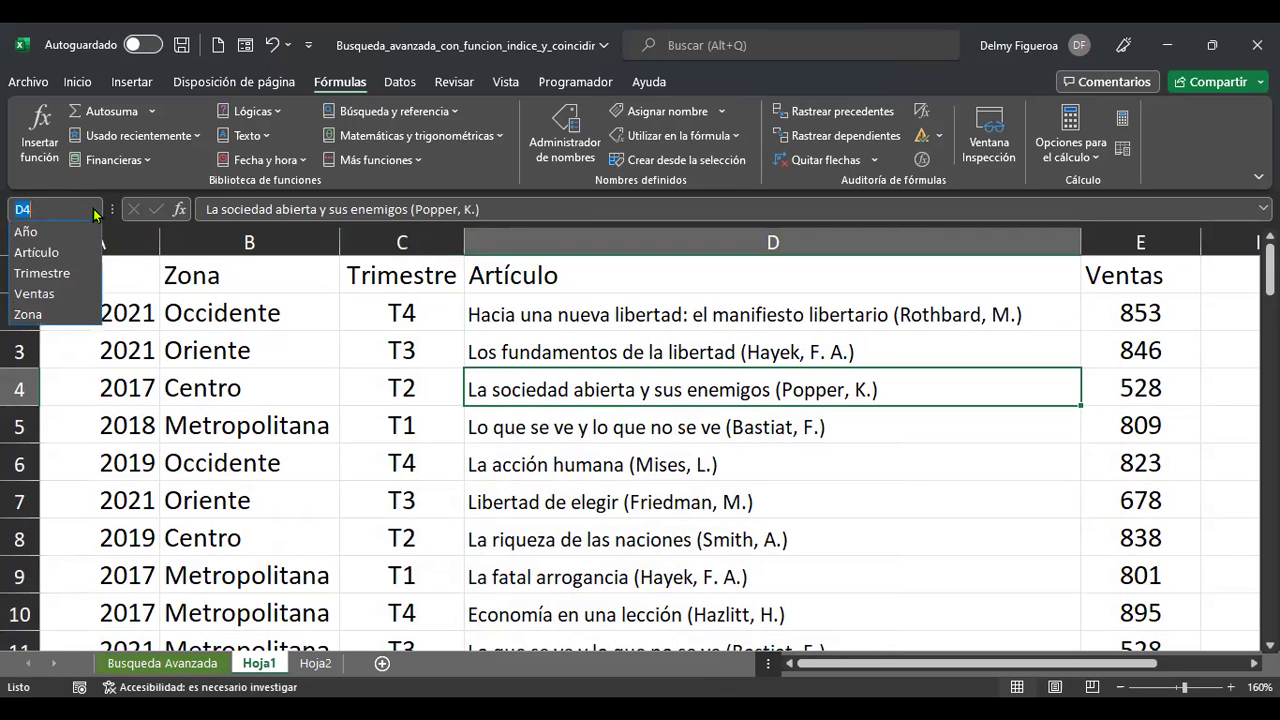
{"action": "left_click", "coordinate": [58, 296]}
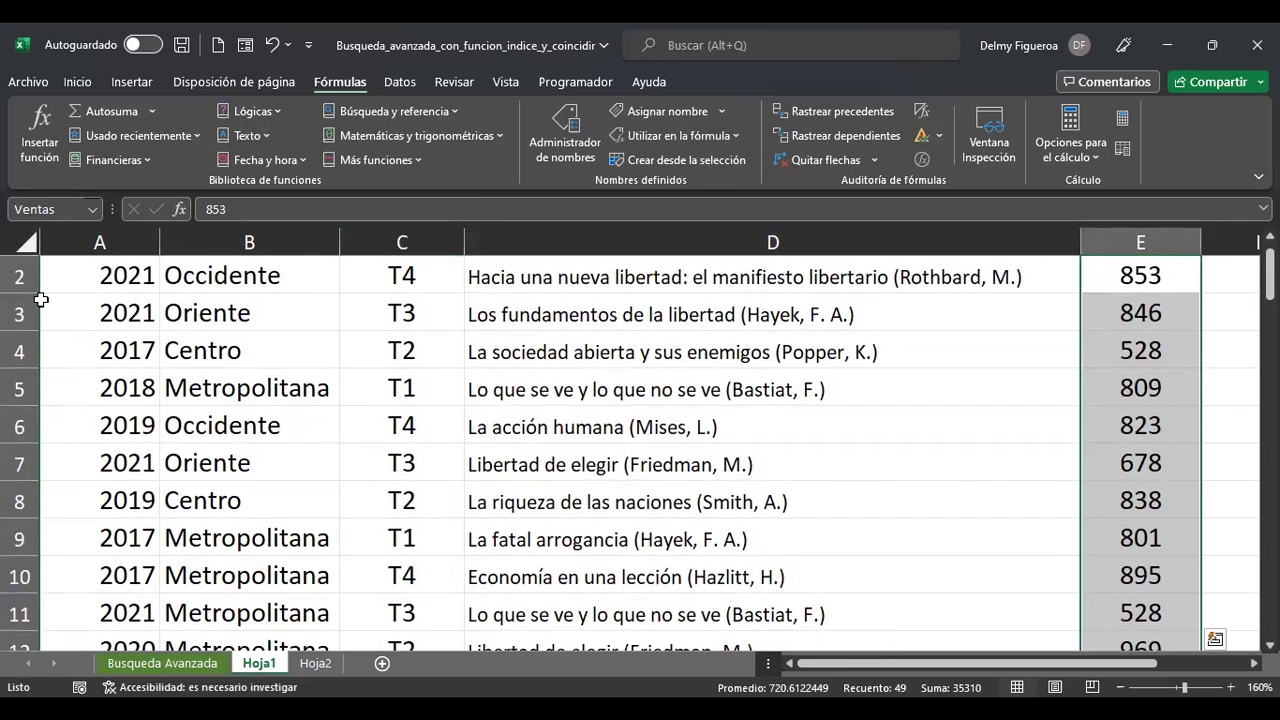
{"action": "scroll", "coordinate": [1053, 438], "scroll_direction": "up", "scroll_amount": 1}
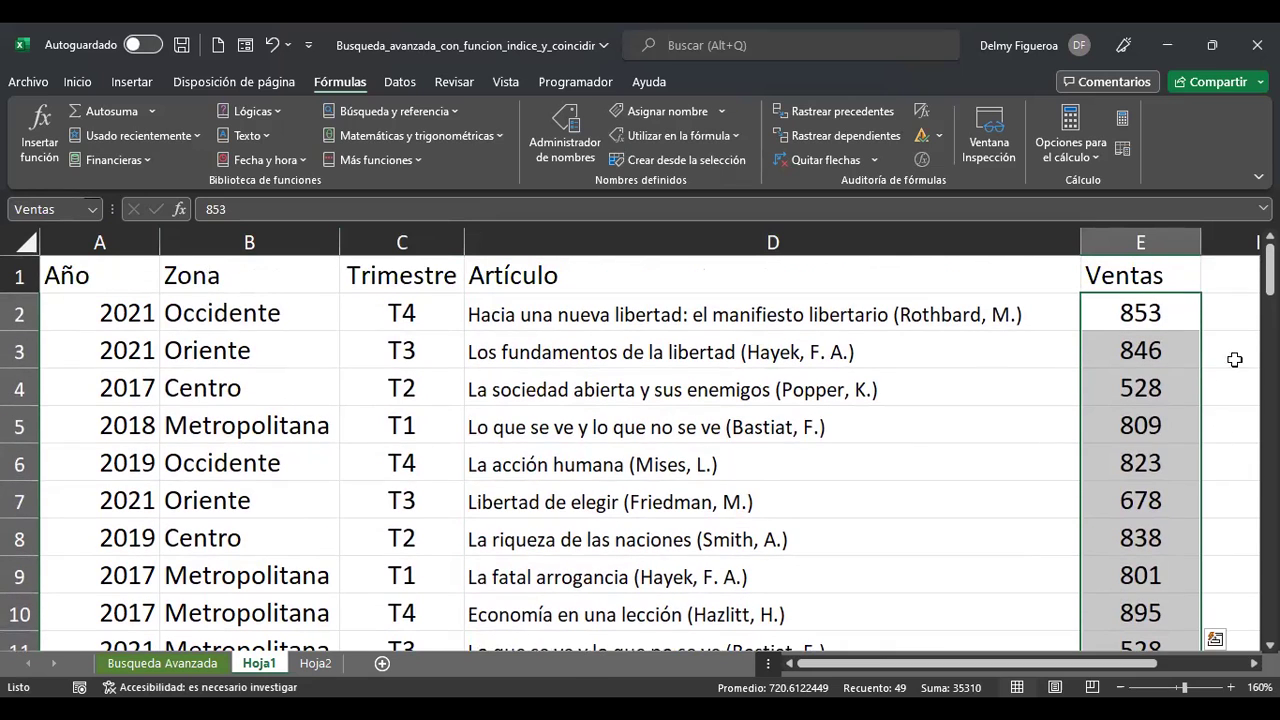
Name the entire Hoja1 data table, headers included, Detalle
{"action": "key", "text": "ctrl+Home"}
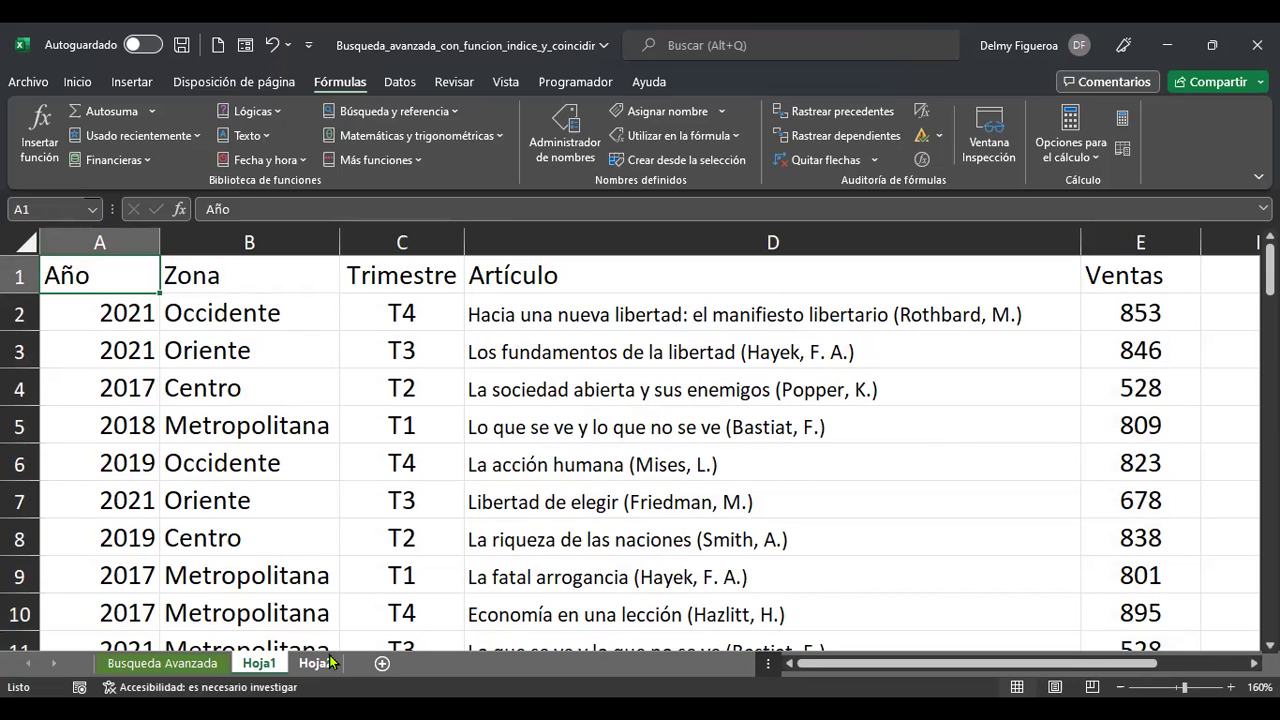
{"action": "key", "text": "ctrl+End"}
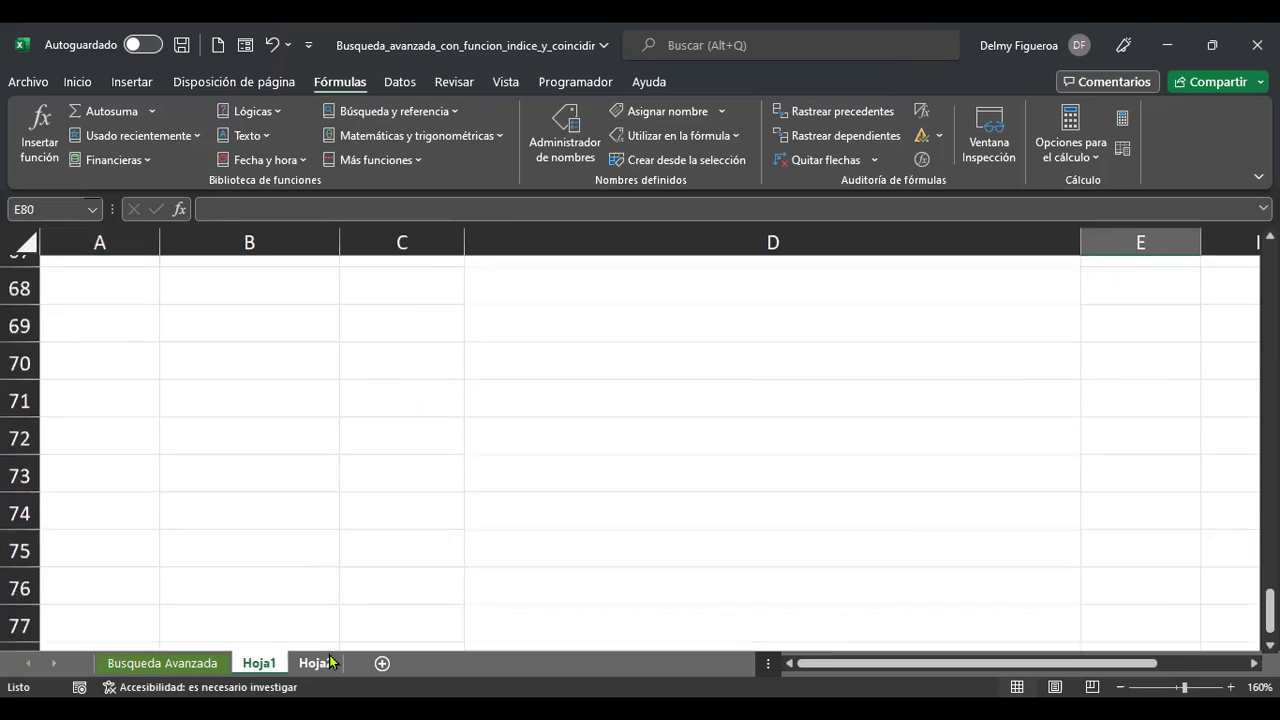
{"action": "key", "text": "ctrl+Home"}
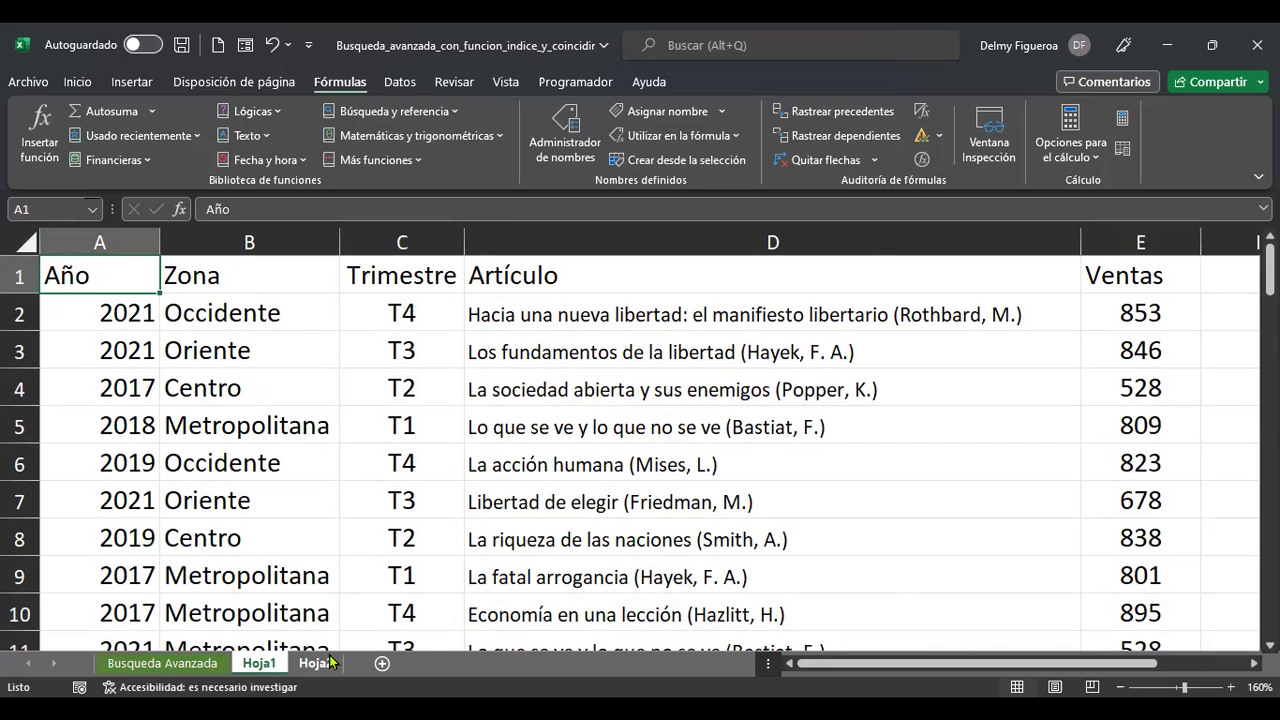
{"action": "key", "text": "ctrl+Down"}
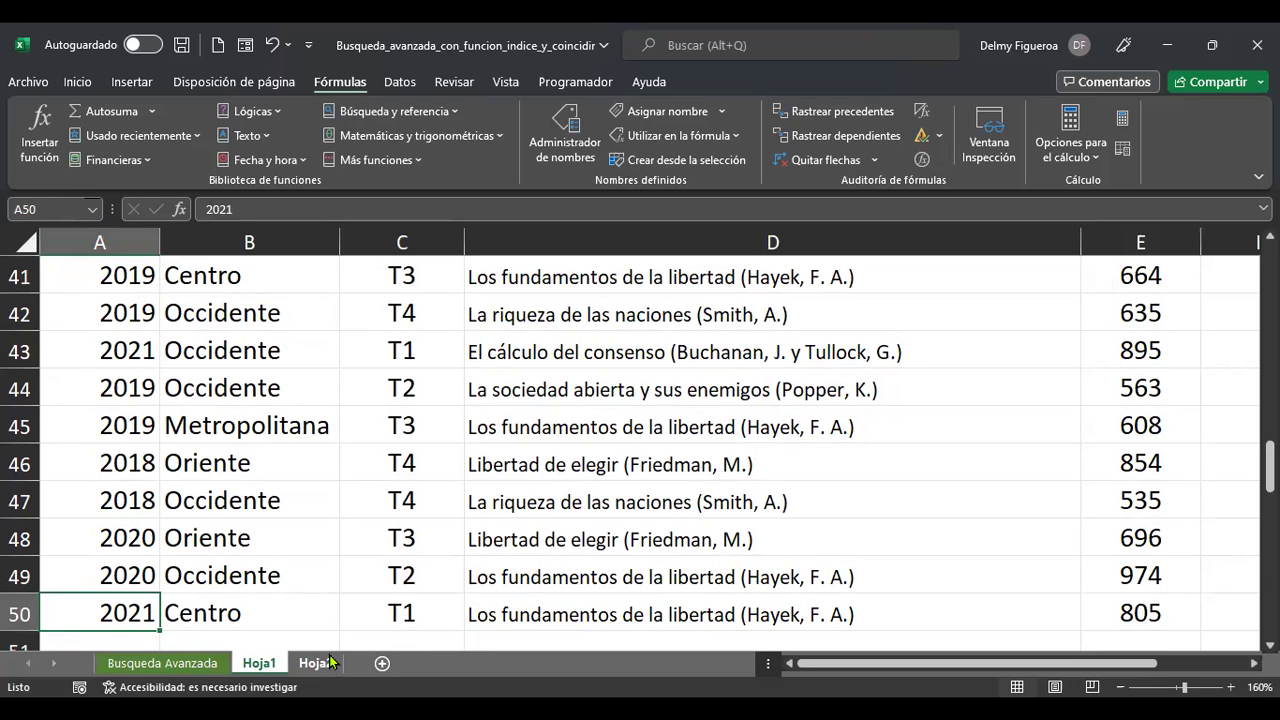
{"action": "key", "text": "ctrl+Home"}
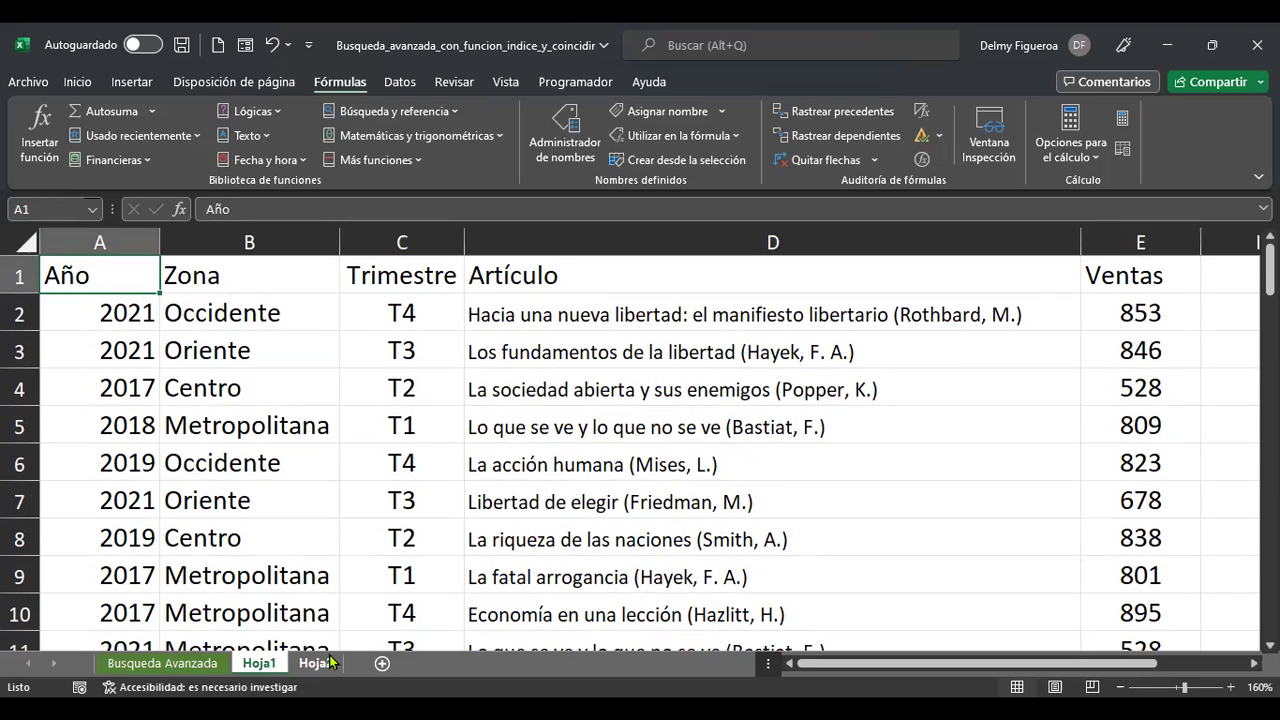
{"action": "key", "text": "ctrl+a"}
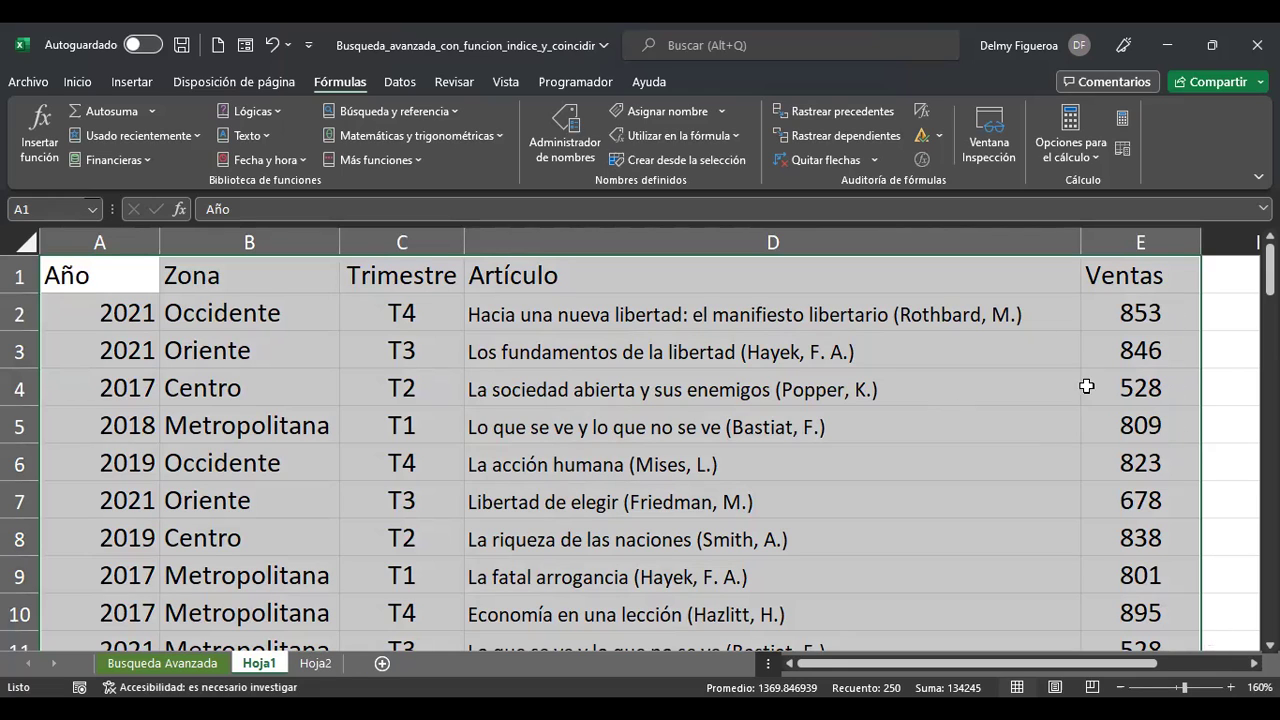
{"action": "left_click", "coordinate": [63, 203]}
{"action": "type", "text": "Detalle"}
{"action": "key", "text": "Return"}
Check which cells the names Trimestre, Ventas, Zona and Detalle cover, and return to Hoja2
{"action": "left_click", "coordinate": [95, 210]}
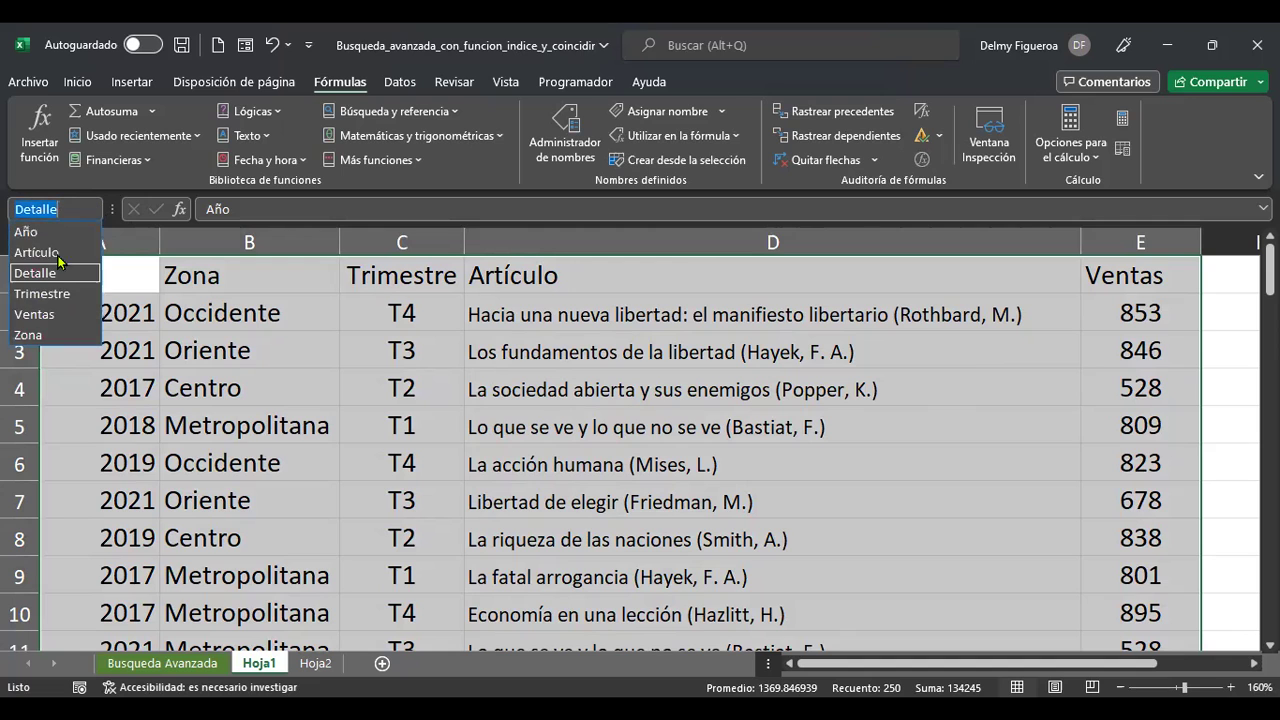
{"action": "left_click", "coordinate": [57, 292]}
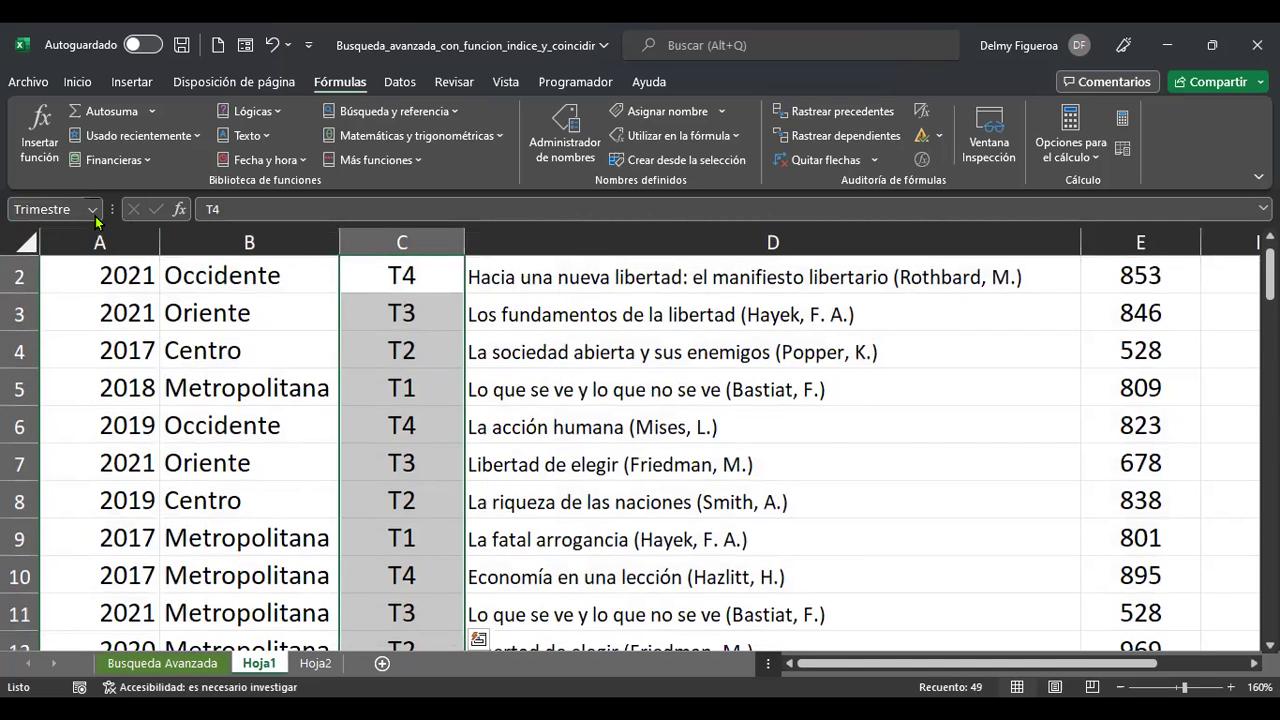
{"action": "left_click", "coordinate": [93, 210]}
{"action": "left_click", "coordinate": [58, 313]}
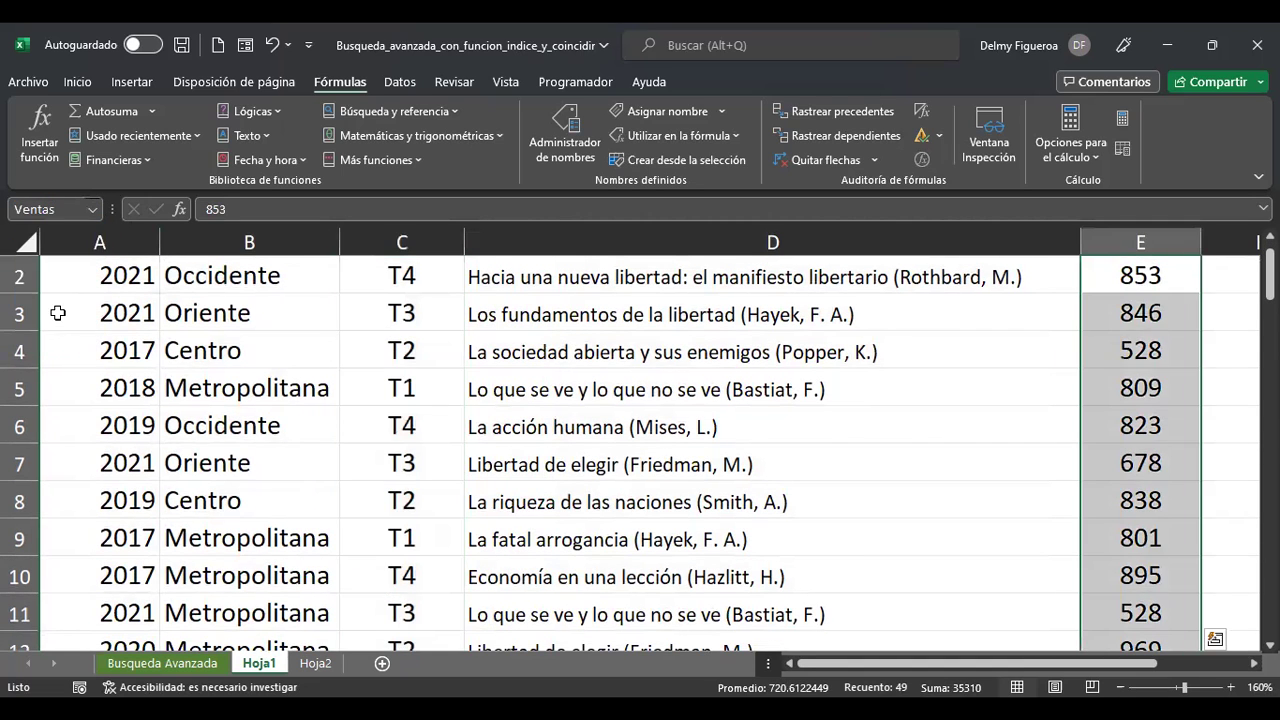
{"action": "left_click", "coordinate": [93, 210]}
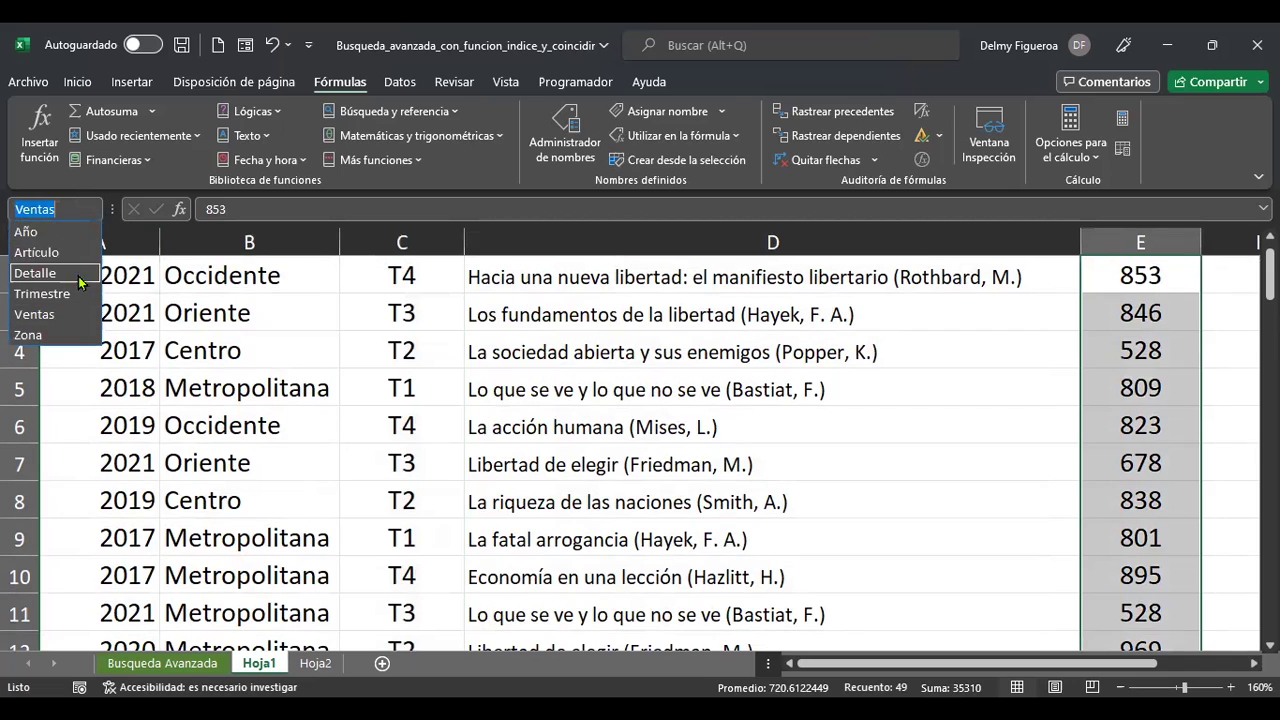
{"action": "left_click", "coordinate": [68, 334]}
{"action": "left_click", "coordinate": [93, 210]}
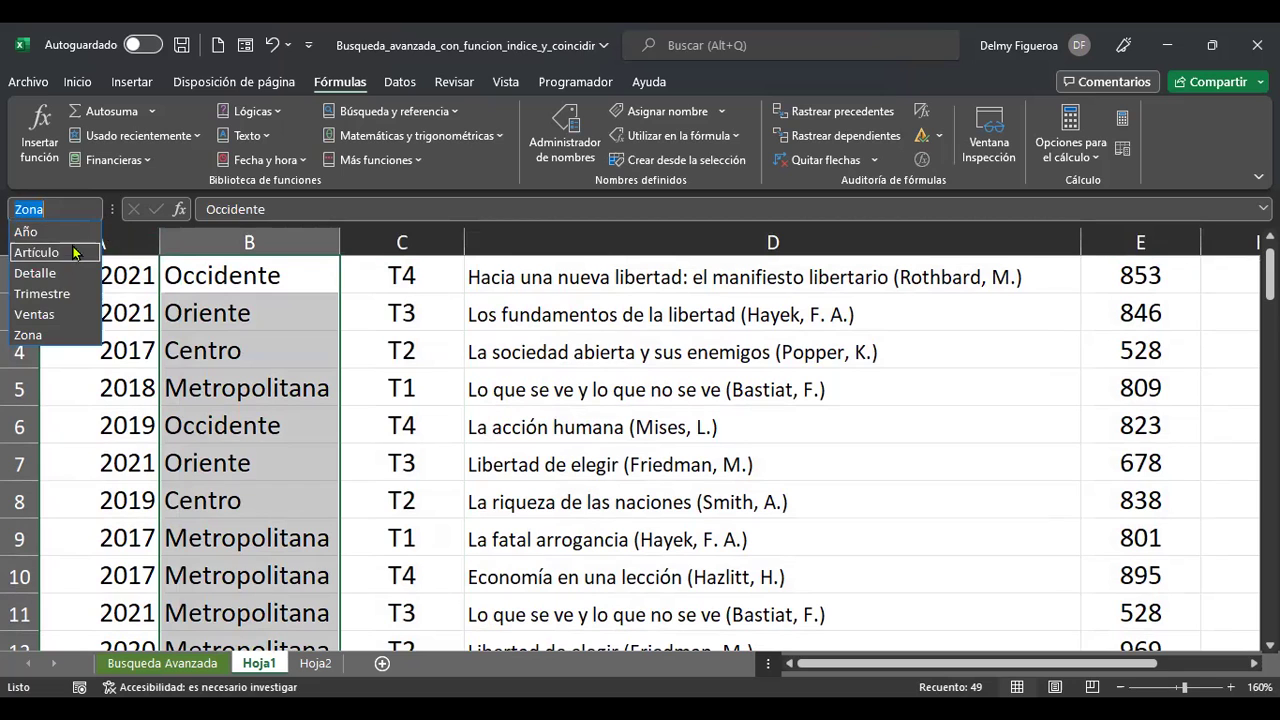
{"action": "left_click", "coordinate": [68, 274]}
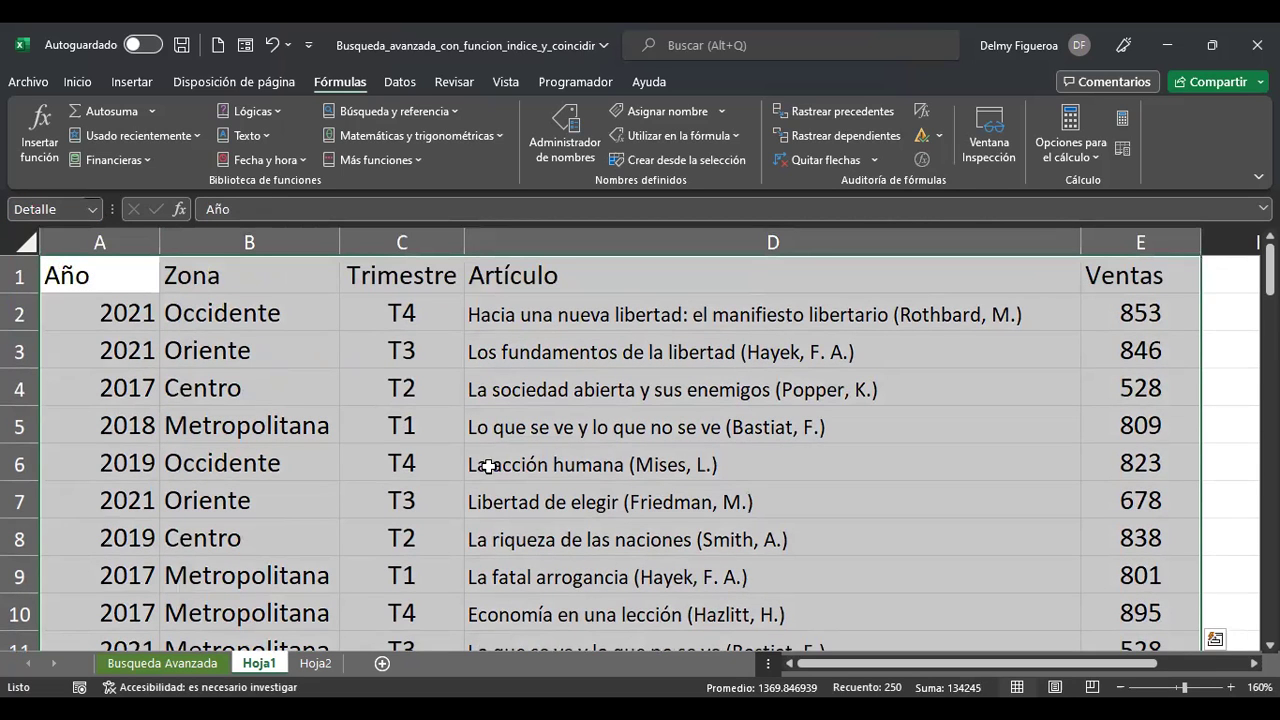
{"action": "left_click", "coordinate": [316, 663]}
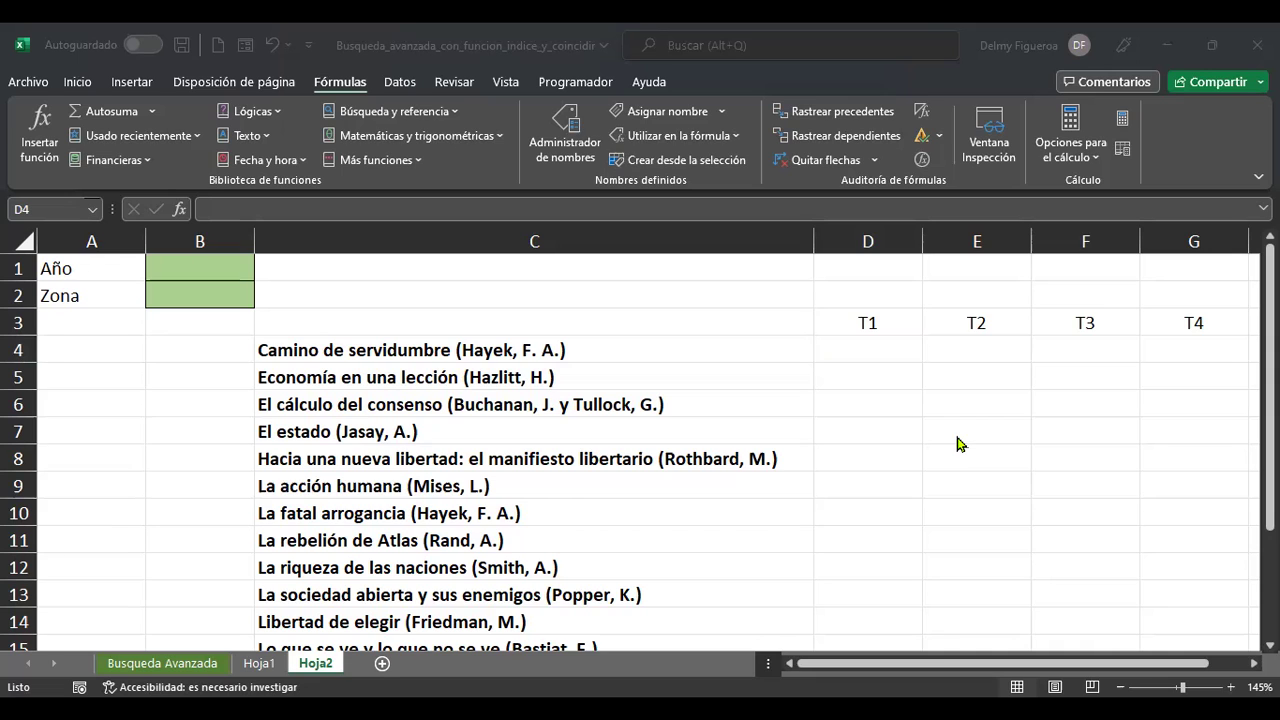
{"action": "type", "text": "+"}
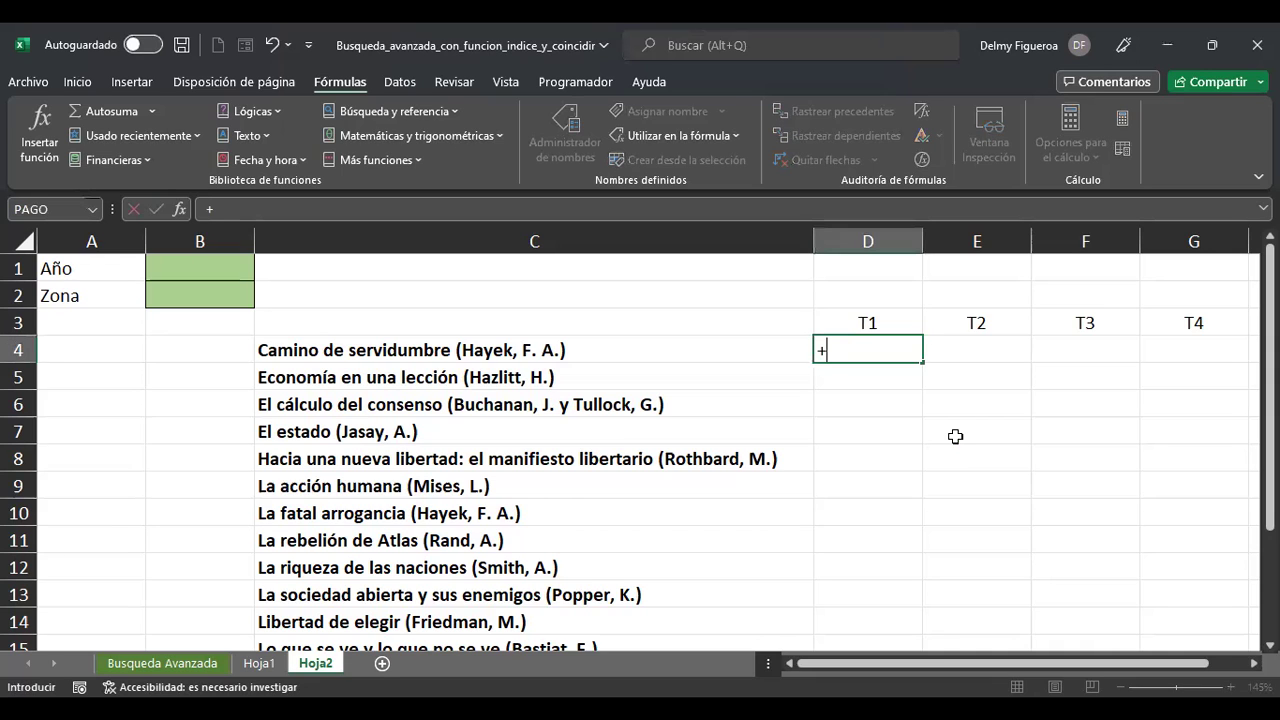
{"action": "type", "text": "indi"}
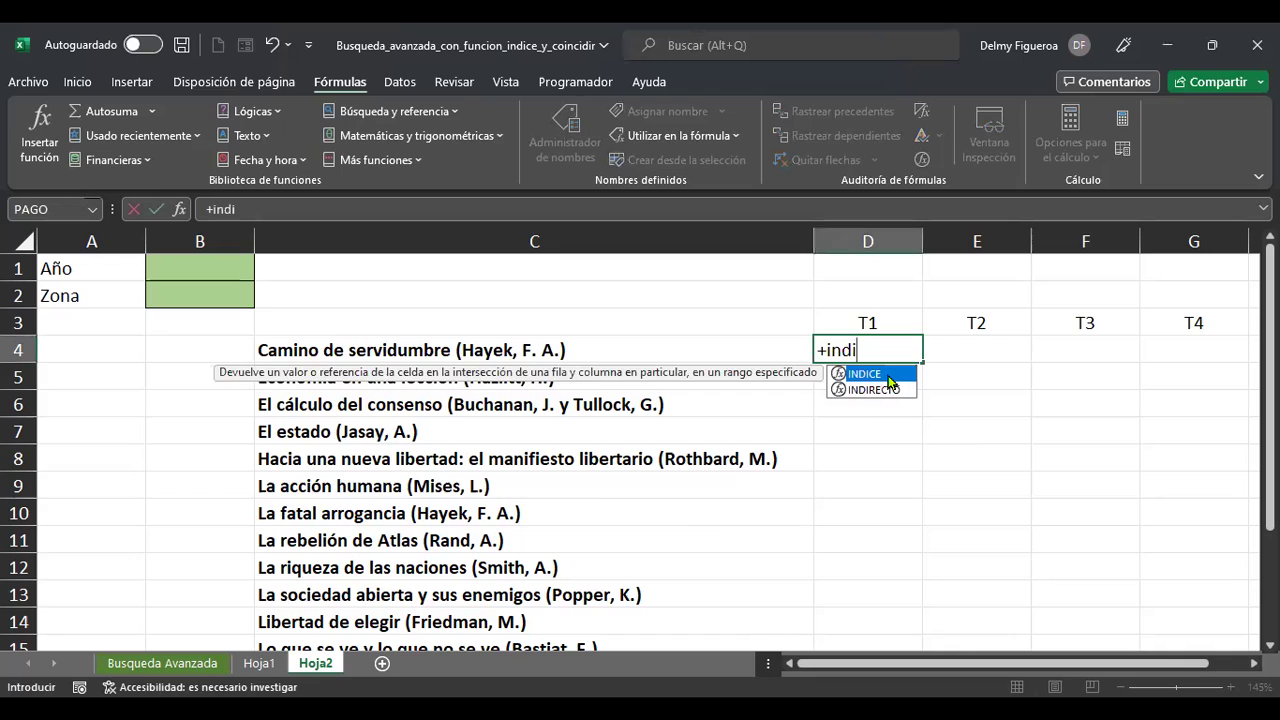
{"action": "double_click", "coordinate": [889, 380]}
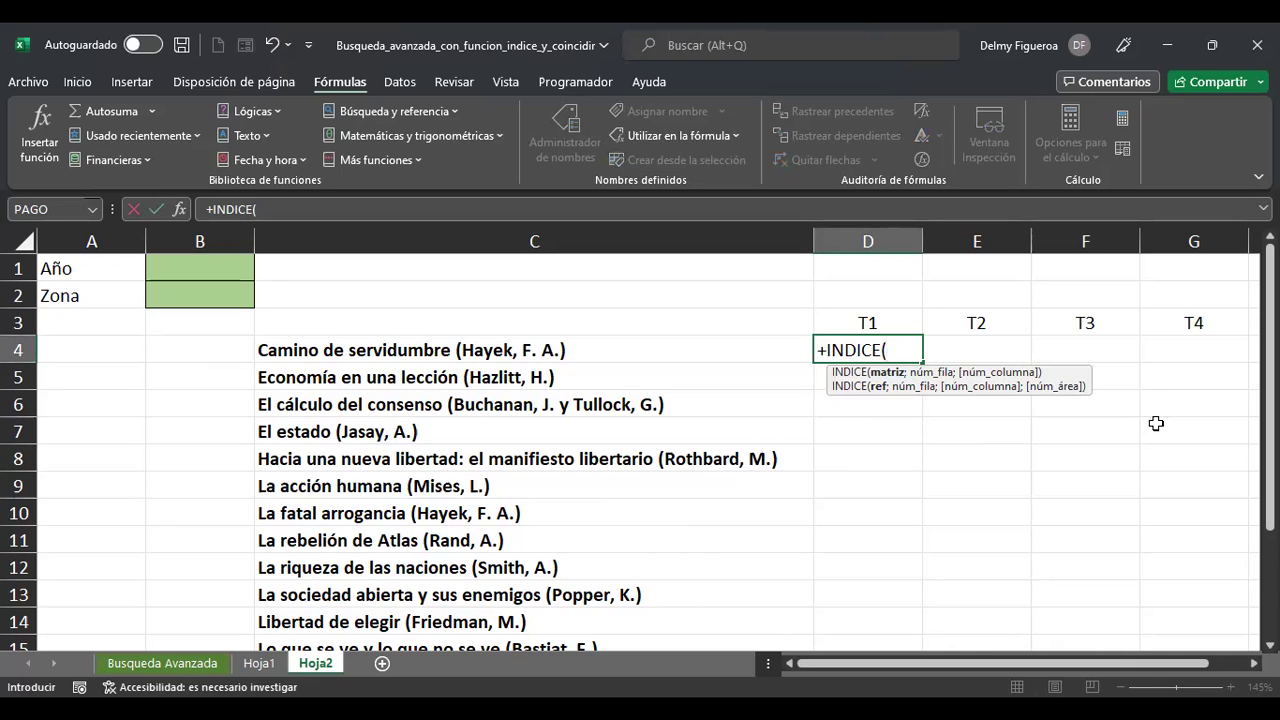
{"action": "key", "text": "Escape"}
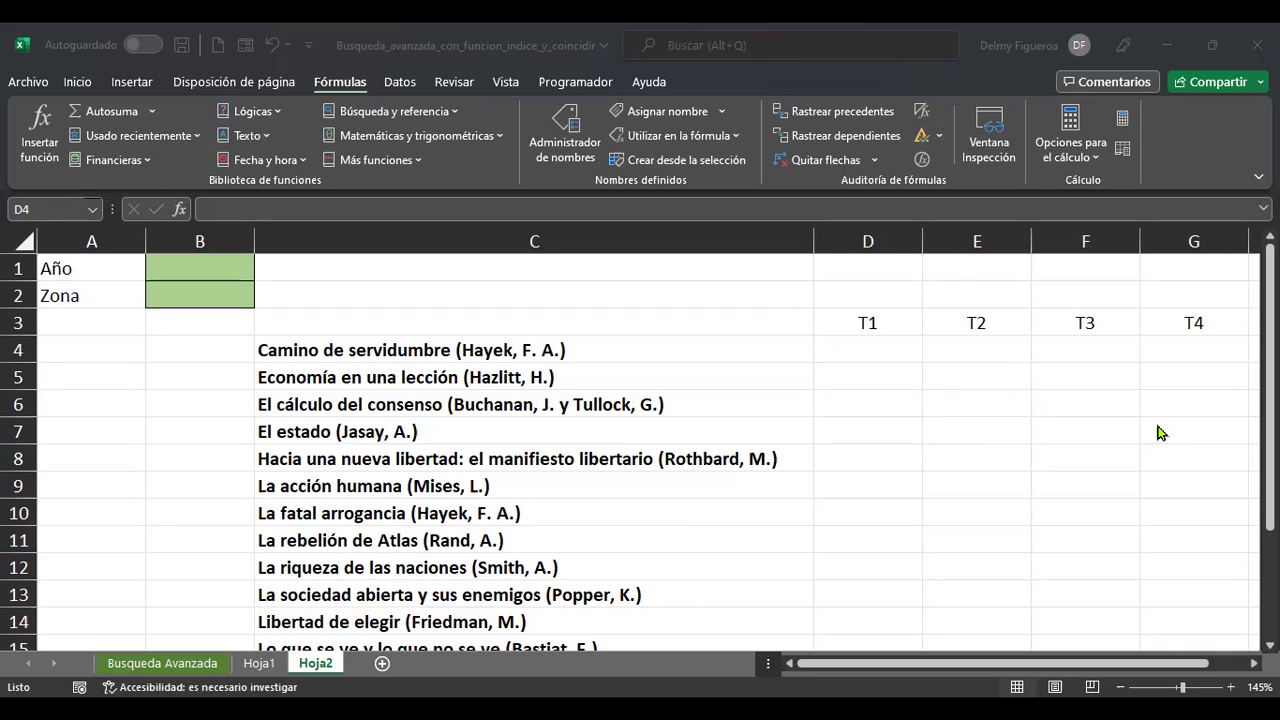
Start a COINCIDIR formula in D4 whose lookup value joins year cell B1 and zone cell B2 with a "|" separator
{"action": "type", "text": "+"}
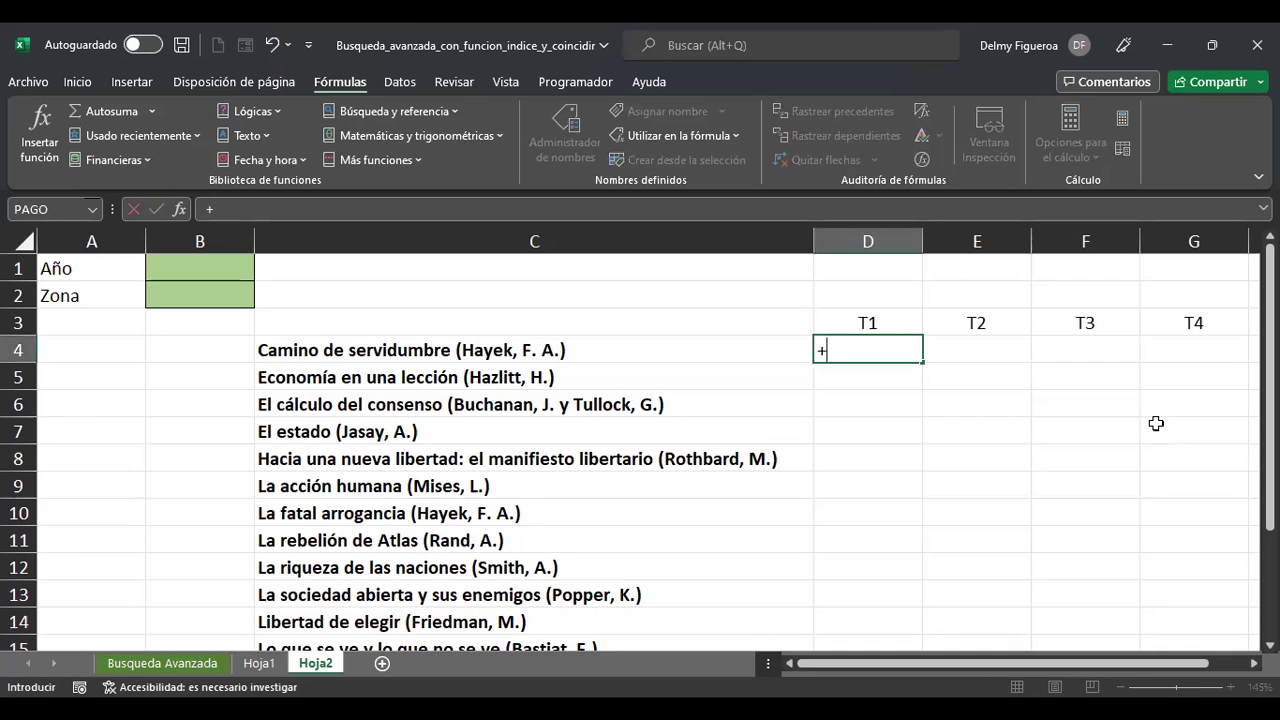
{"action": "type", "text": "coin"}
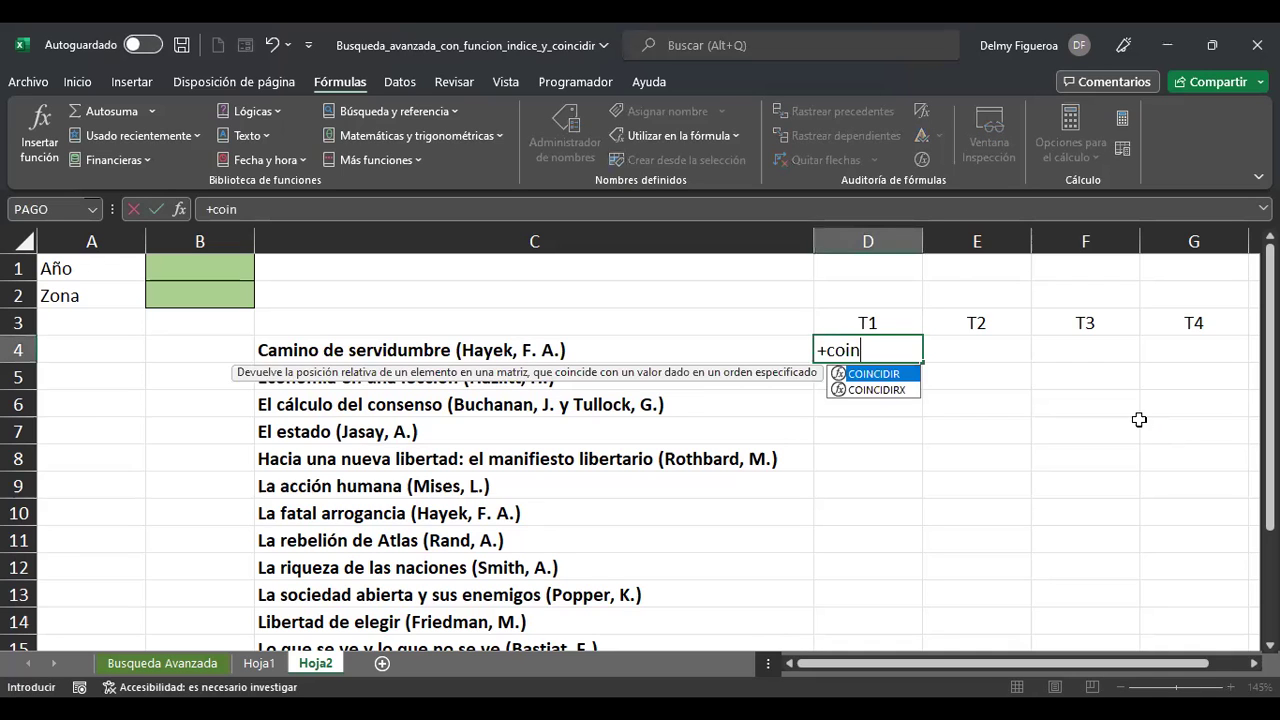
{"action": "double_click", "coordinate": [900, 374]}
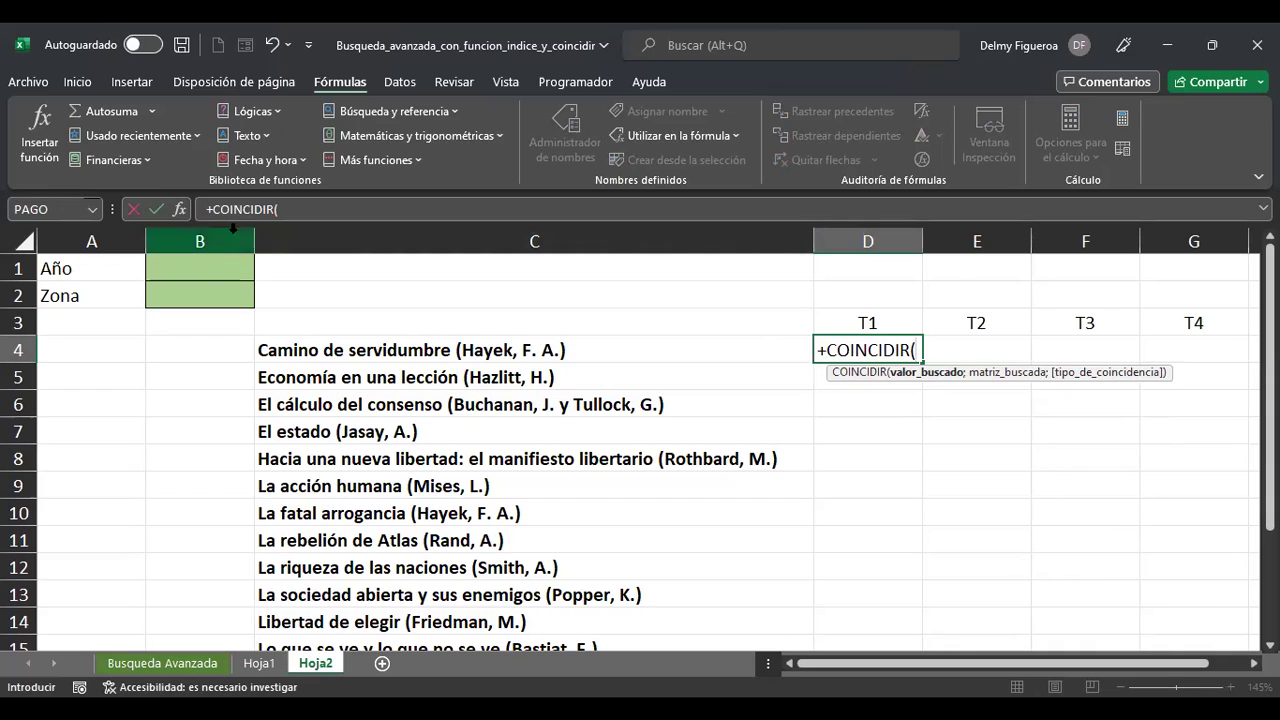
{"action": "left_click", "coordinate": [212, 270]}
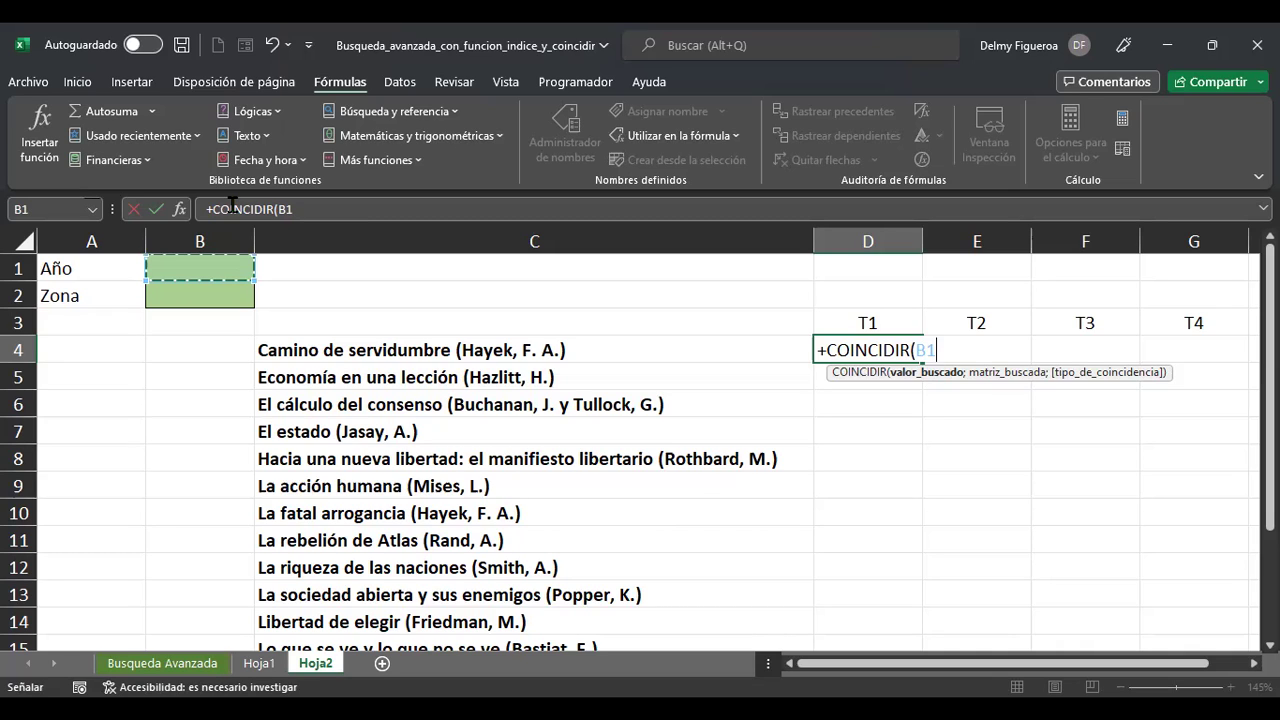
{"action": "type", "text": "&"}
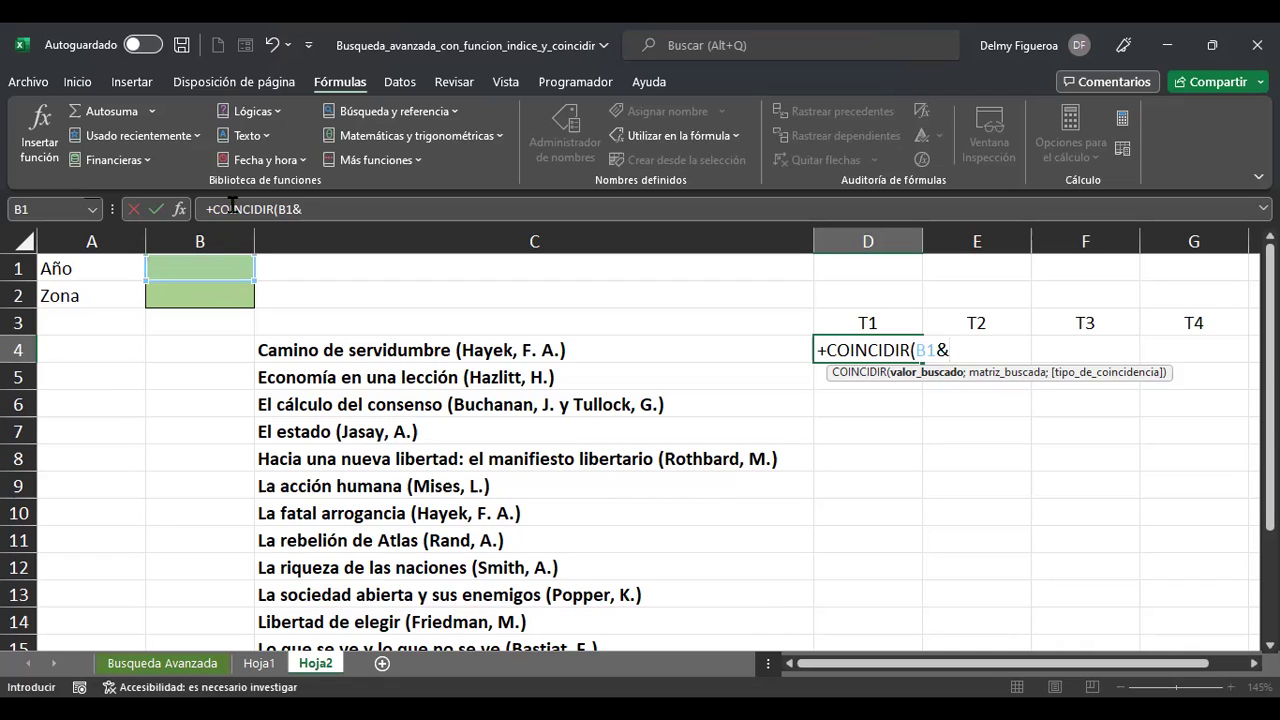
{"action": "type", "text": "\""}
{"action": "type", "text": "|\""}
{"action": "type", "text": "&"}
{"action": "left_click", "coordinate": [187, 296]}
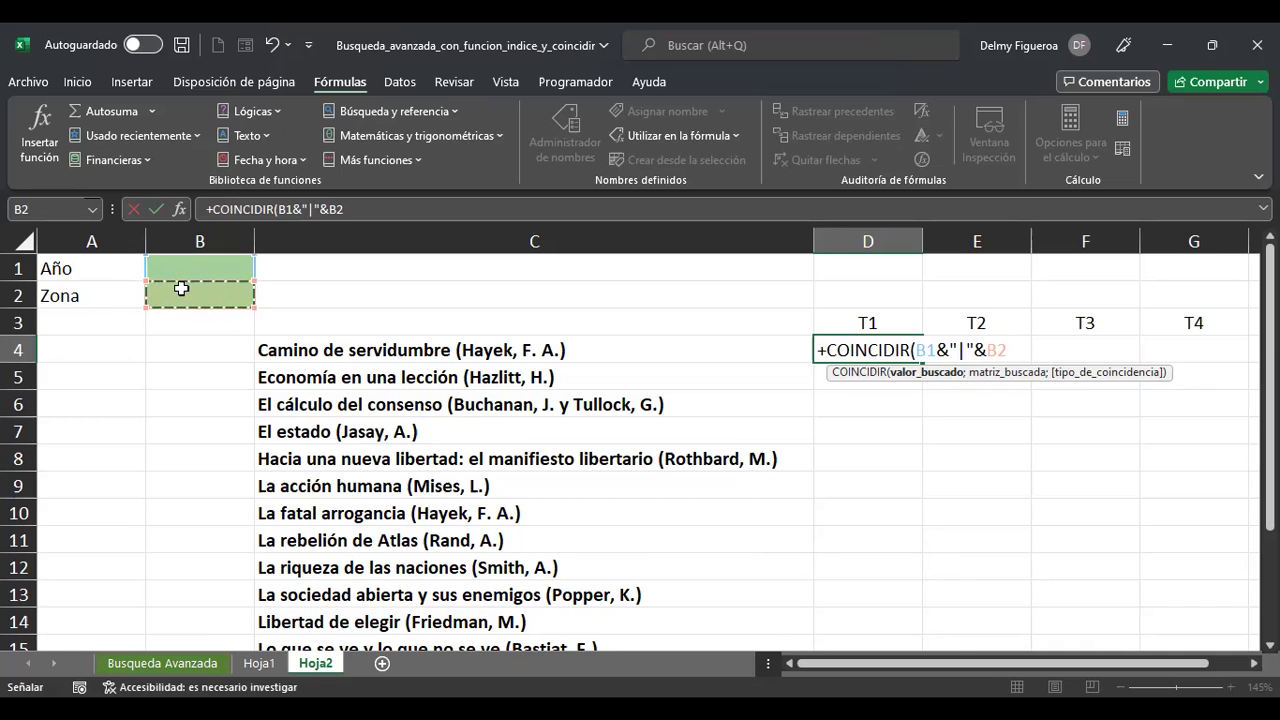
Extend the COINCIDIR lookup value with title cell C4 and quarter cell D3, each preceded by a "|" separator
{"action": "type", "text": "&\"|\""}
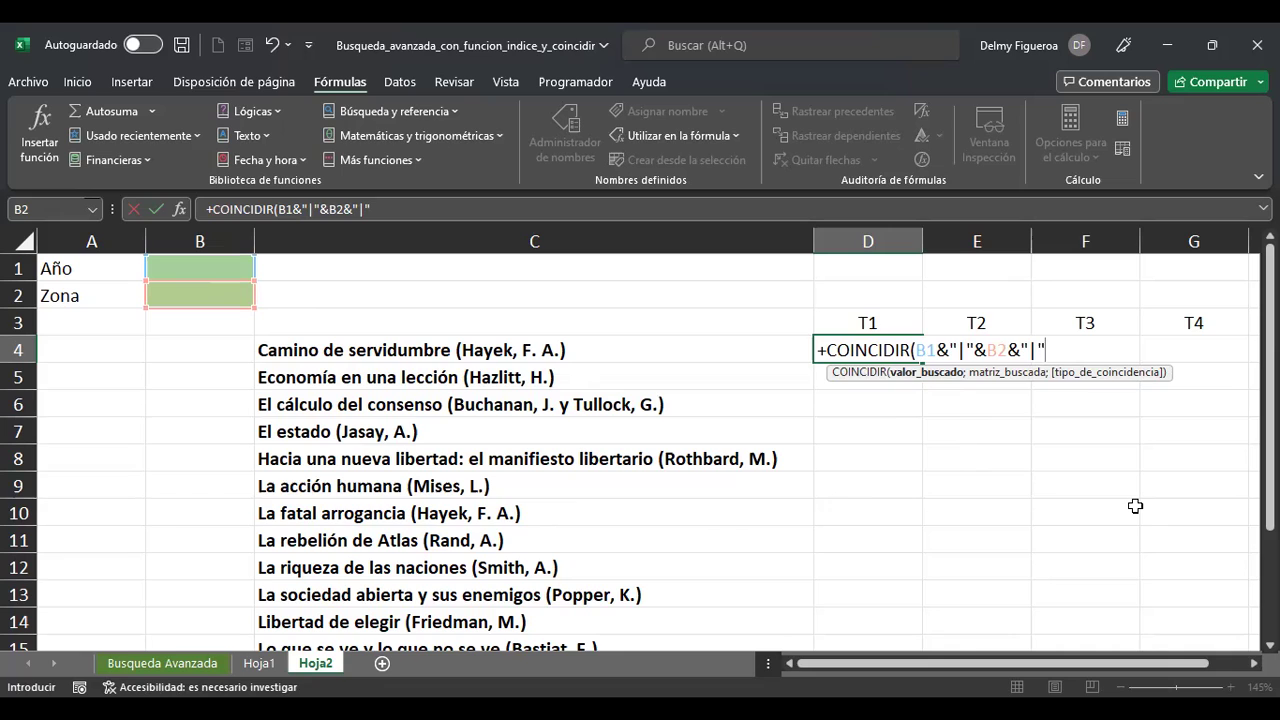
{"action": "type", "text": "&"}
{"action": "left_click", "coordinate": [582, 345]}
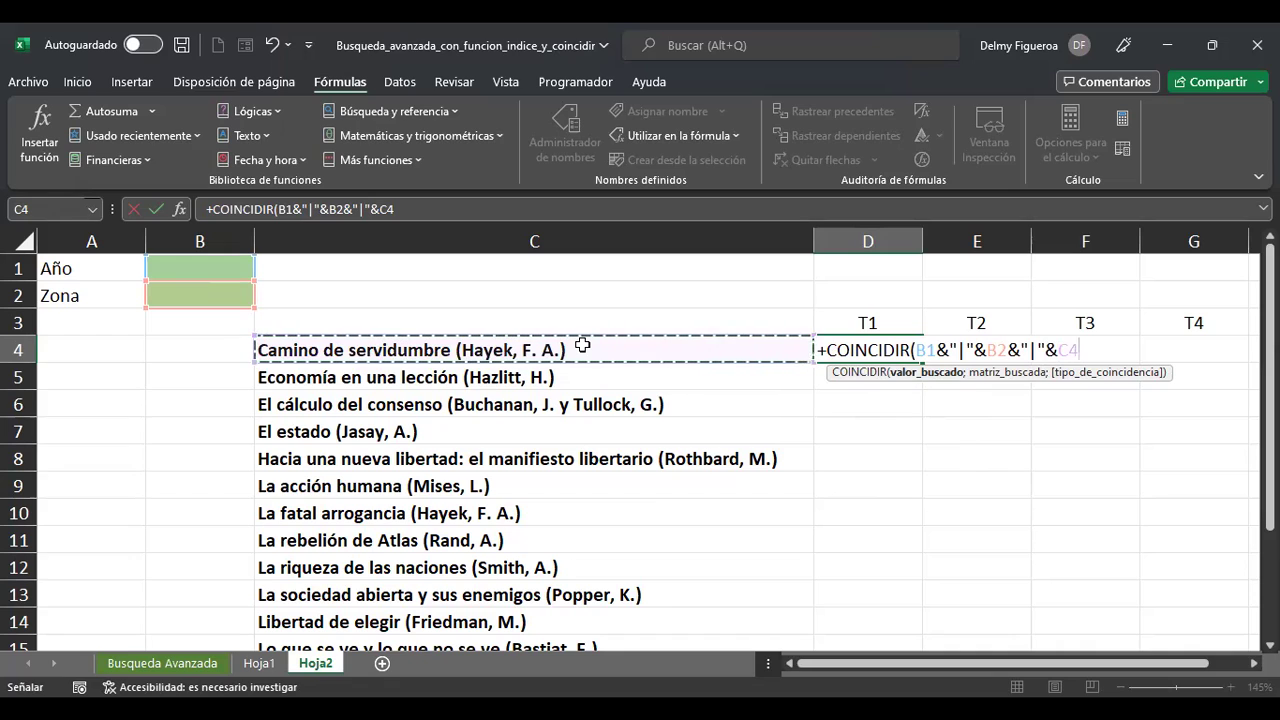
{"action": "type", "text": "&"}
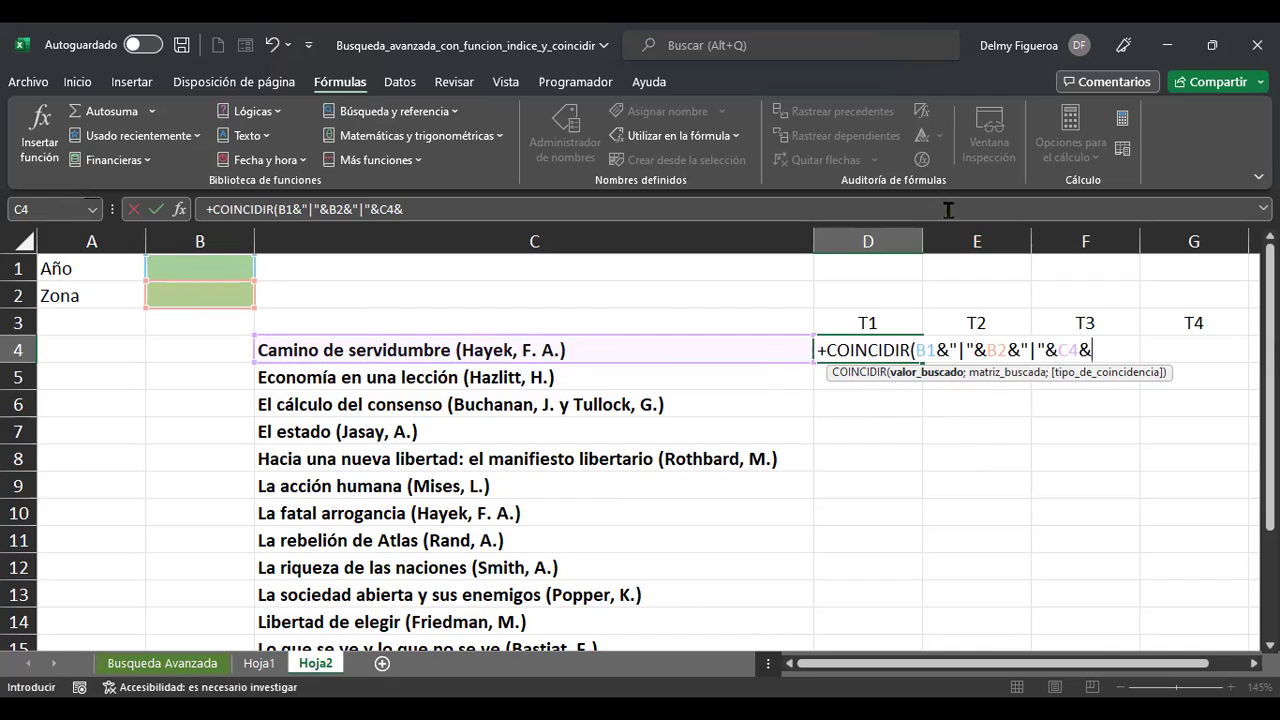
{"action": "type", "text": "\"|\""}
{"action": "type", "text": "&"}
{"action": "left_click", "coordinate": [880, 322]}
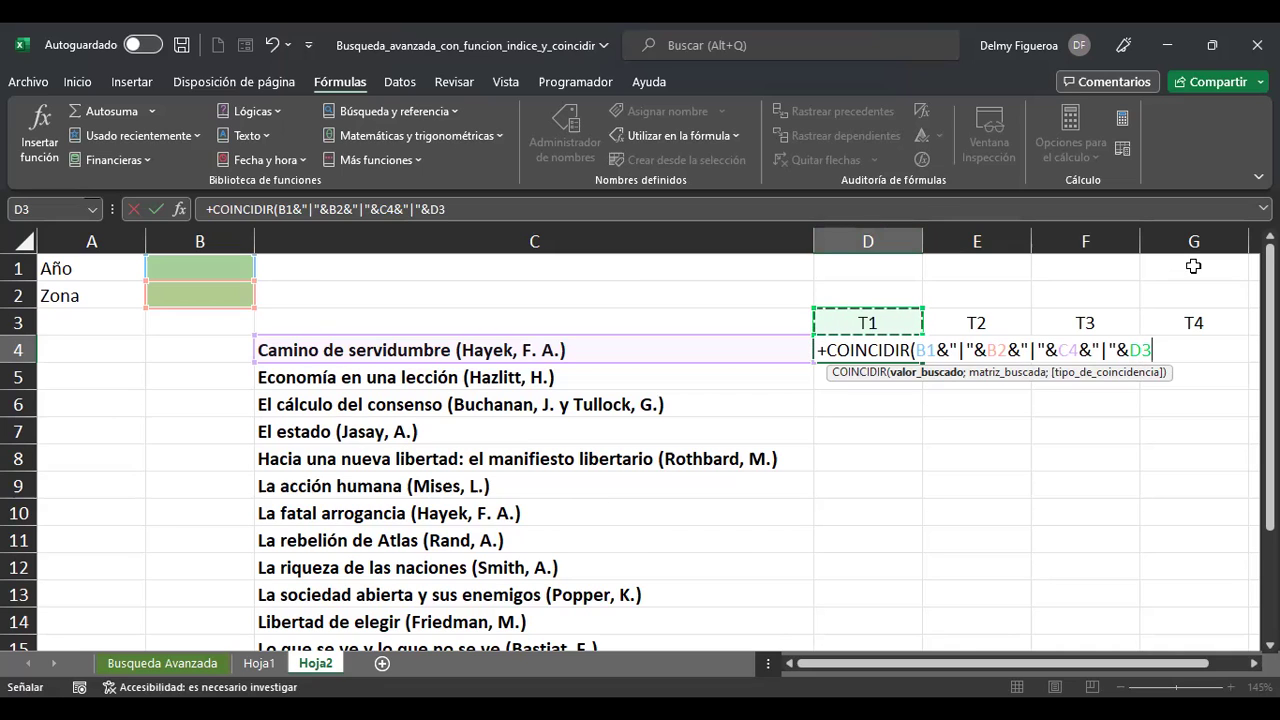
Begin the COINCIDIR lookup array in D4 with the named ranges Año and Zona joined by a "|" separator
{"action": "left_click", "coordinate": [920, 350]}
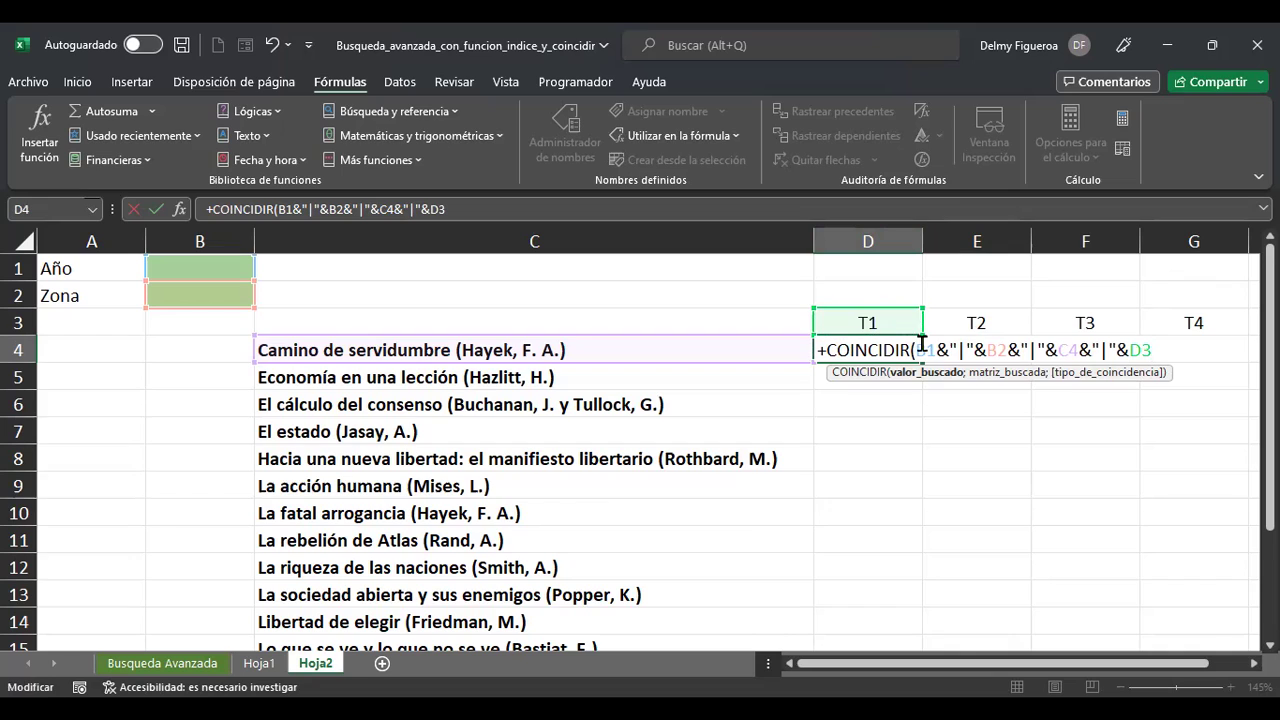
{"action": "left_click", "coordinate": [998, 348]}
{"action": "type", "text": ";"}
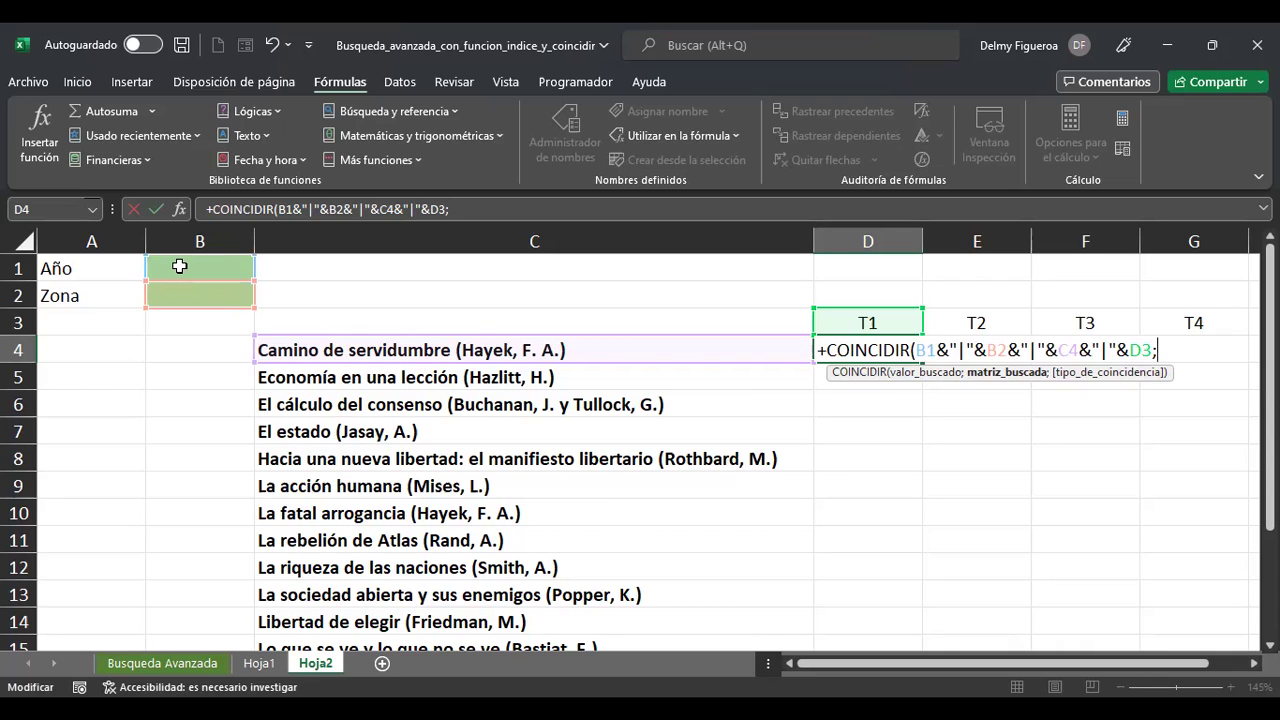
{"action": "type", "text": "Año"}
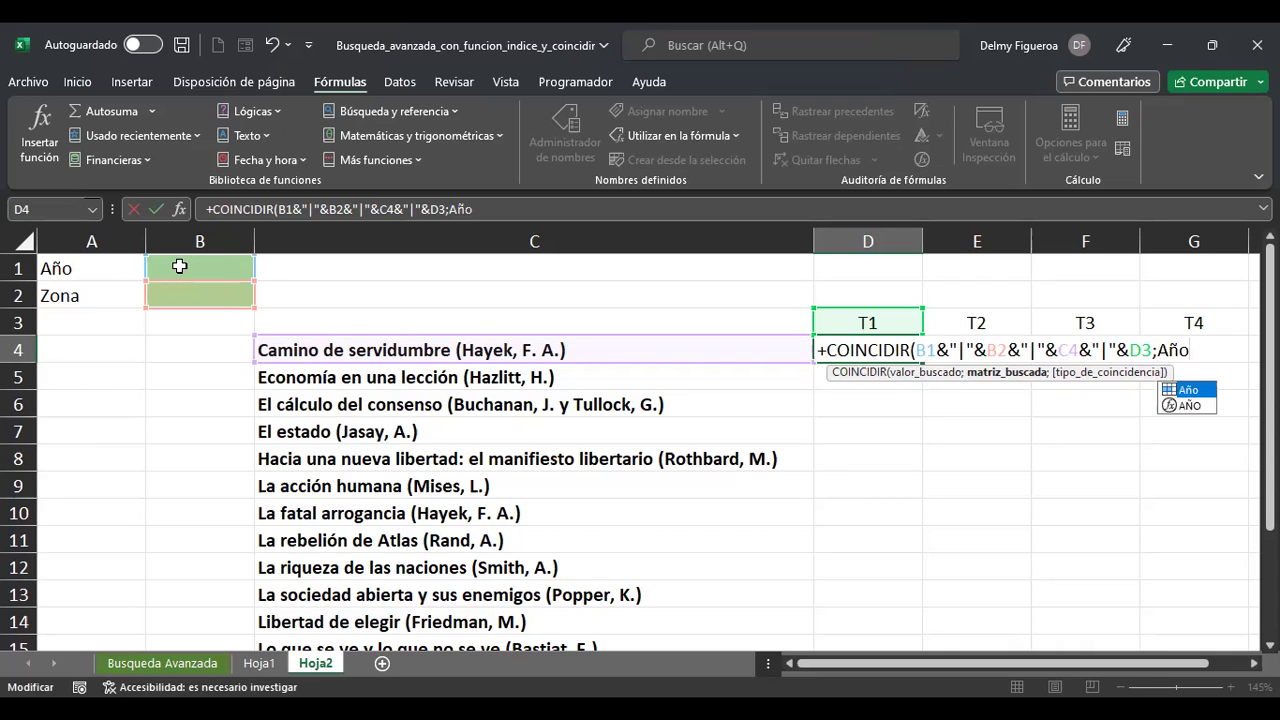
{"action": "double_click", "coordinate": [1200, 388]}
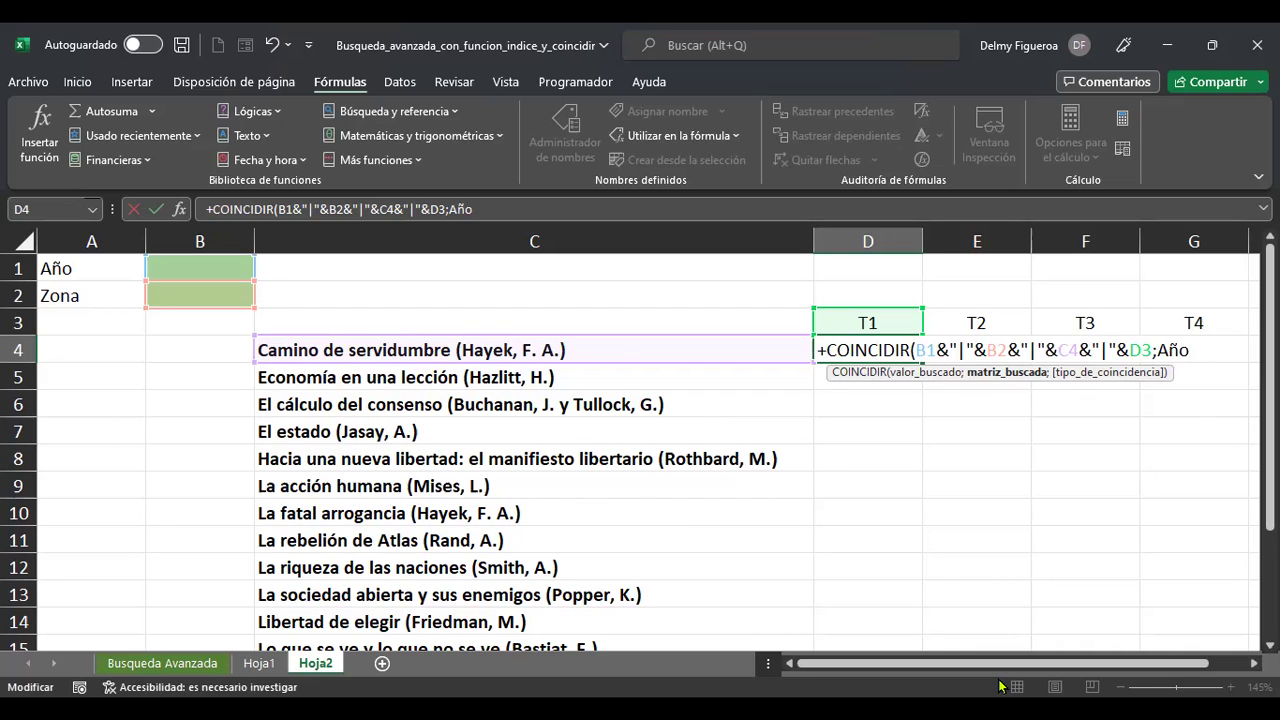
{"action": "type", "text": "&\"|"}
{"action": "type", "text": "&\"|\"&"}
{"action": "left_click_drag", "start_coordinate": [997, 667], "coordinate": [1043, 662]}
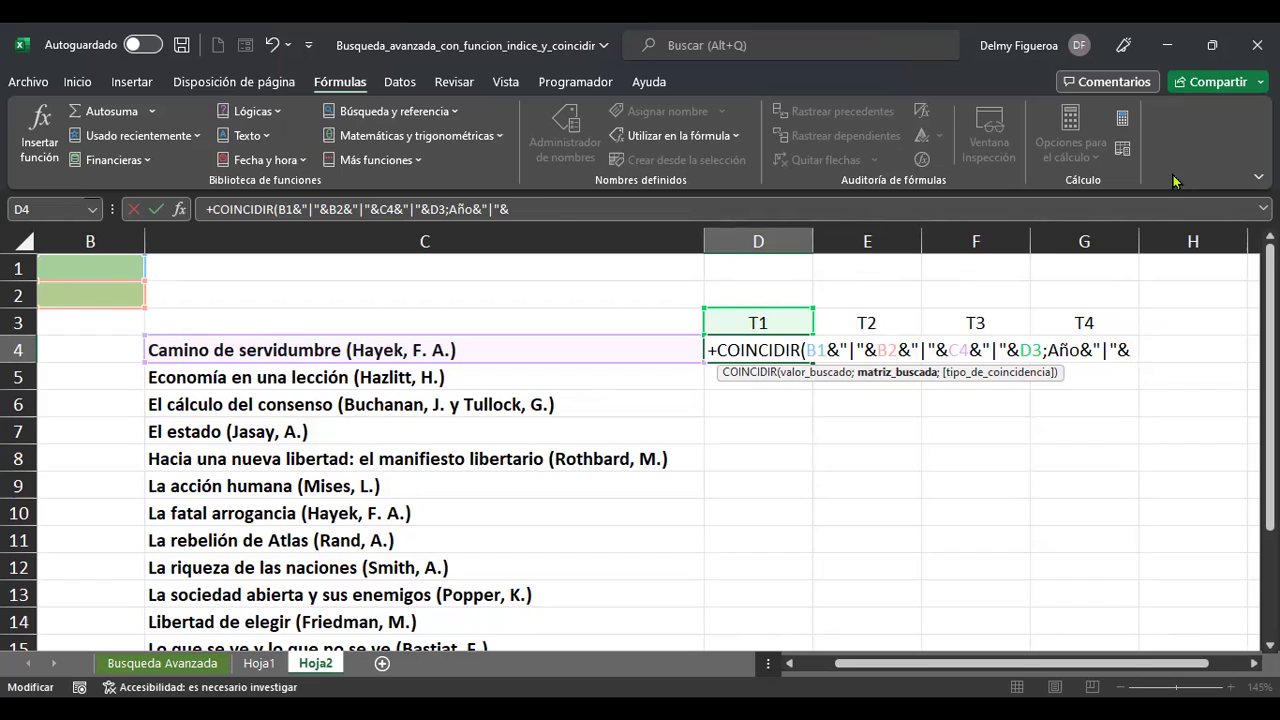
{"action": "type", "text": "Z"}
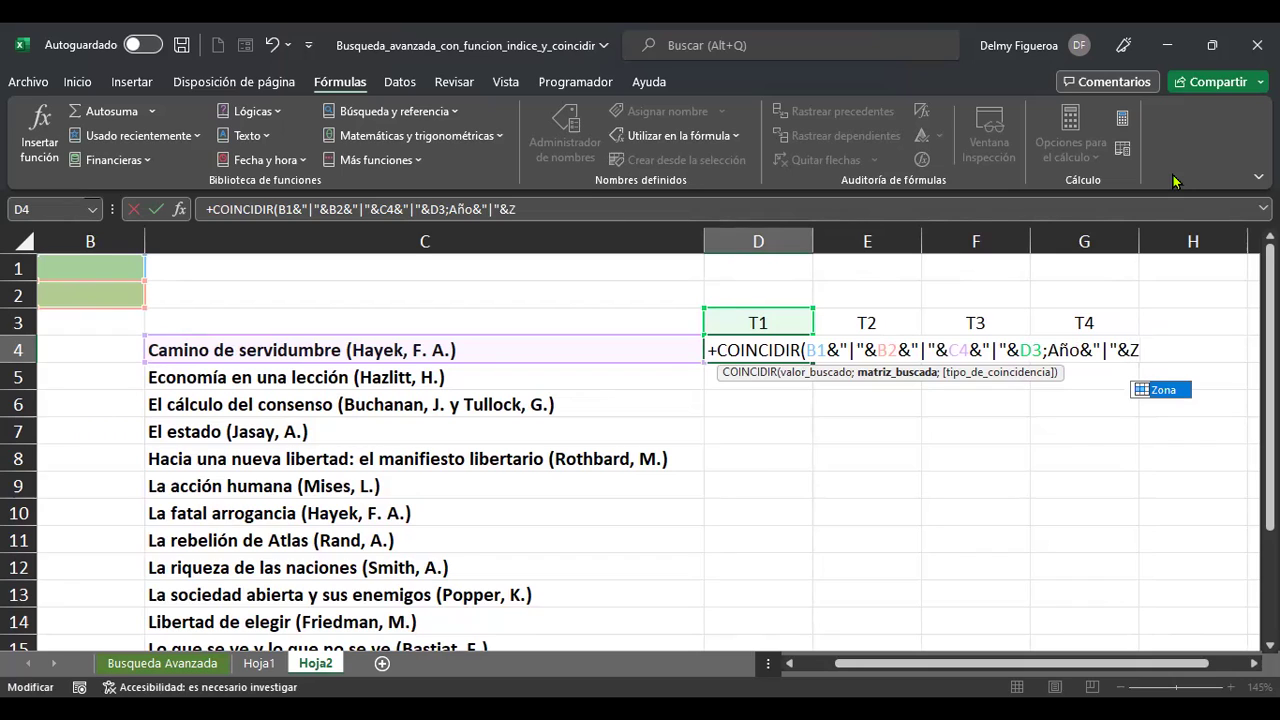
{"action": "double_click", "coordinate": [1165, 390]}
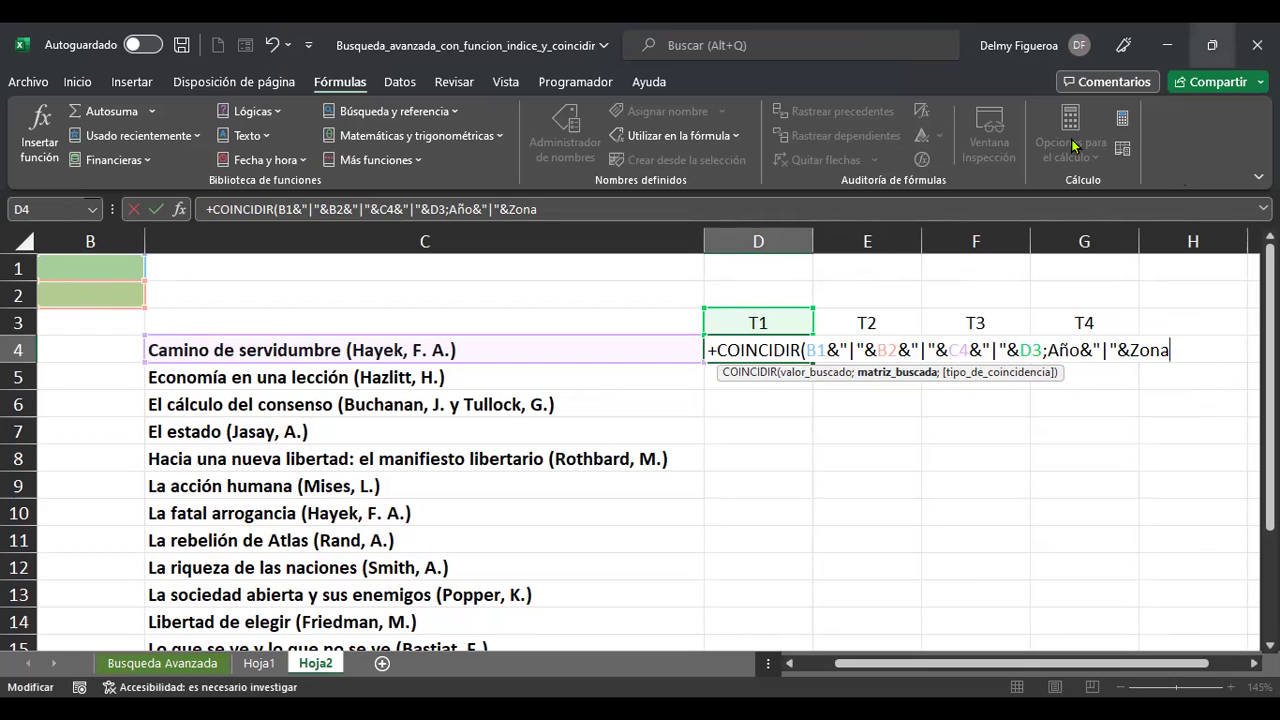
Extend the COINCIDIR lookup array with the named ranges Artículo and Trimestre, each preceded by a "|" separator
{"action": "type", "text": "&\"|\""}
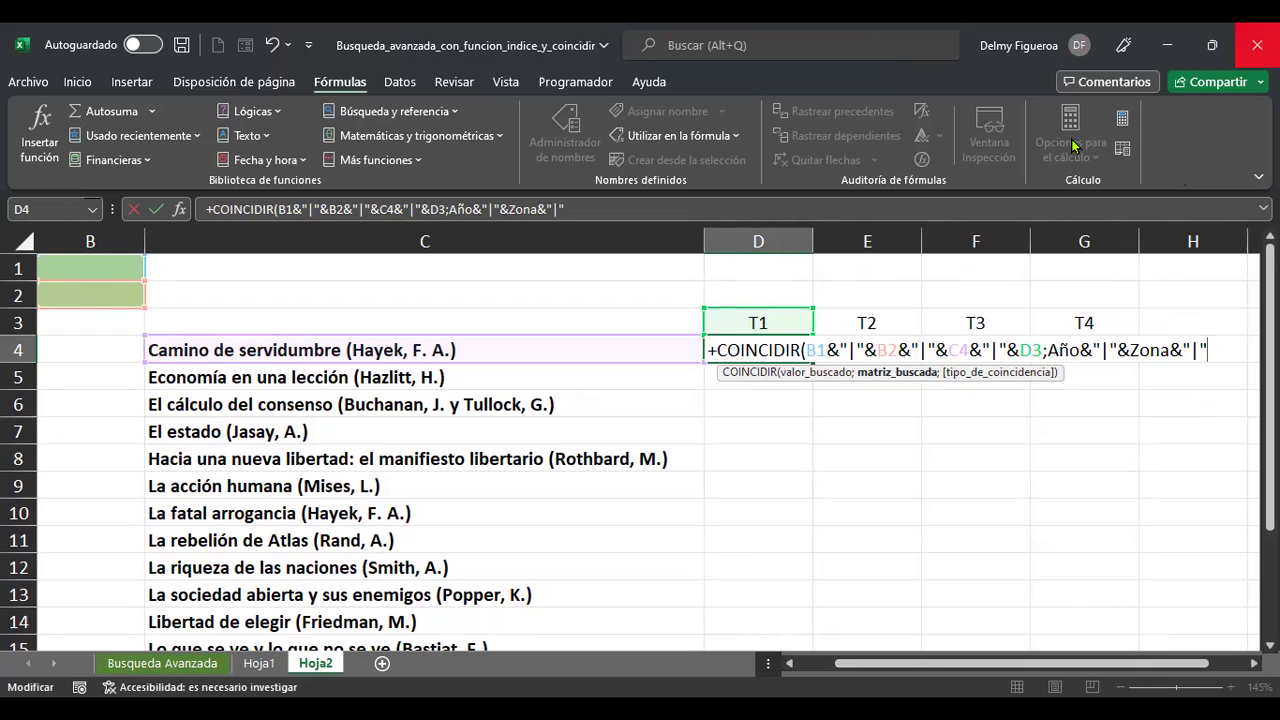
{"action": "type", "text": "&"}
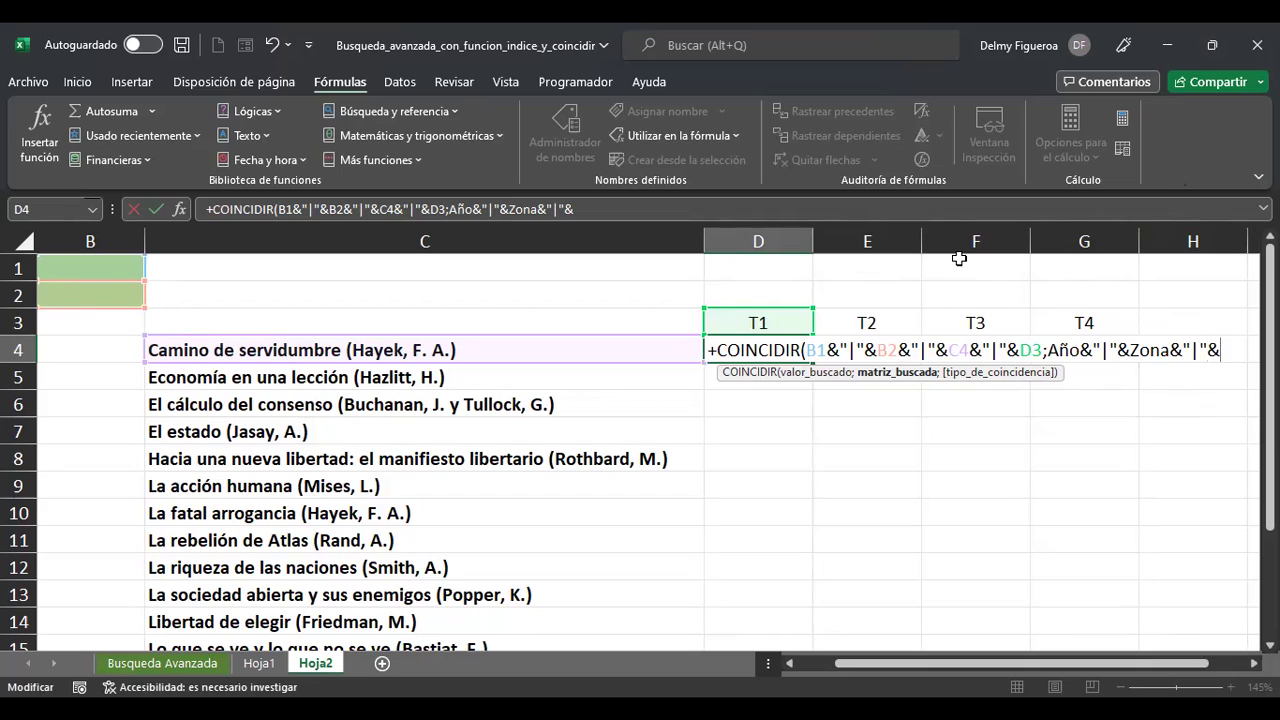
{"action": "type", "text": "Art"}
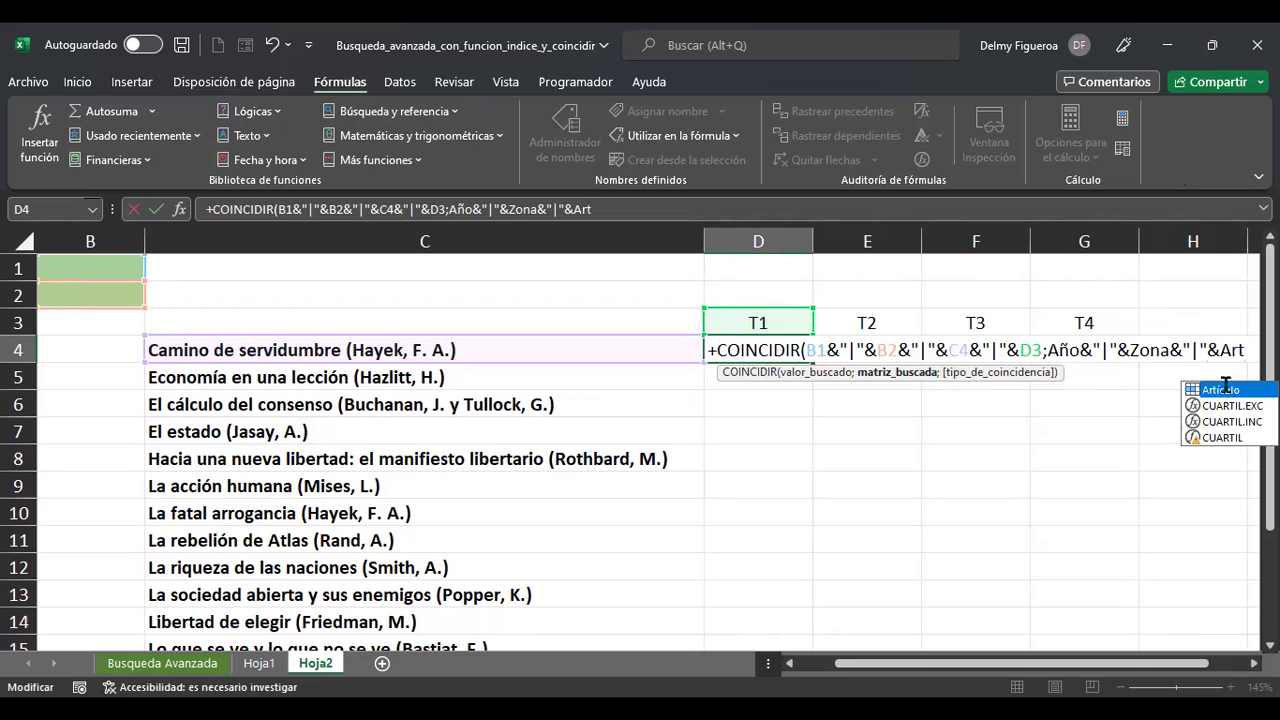
{"action": "double_click", "coordinate": [1220, 389]}
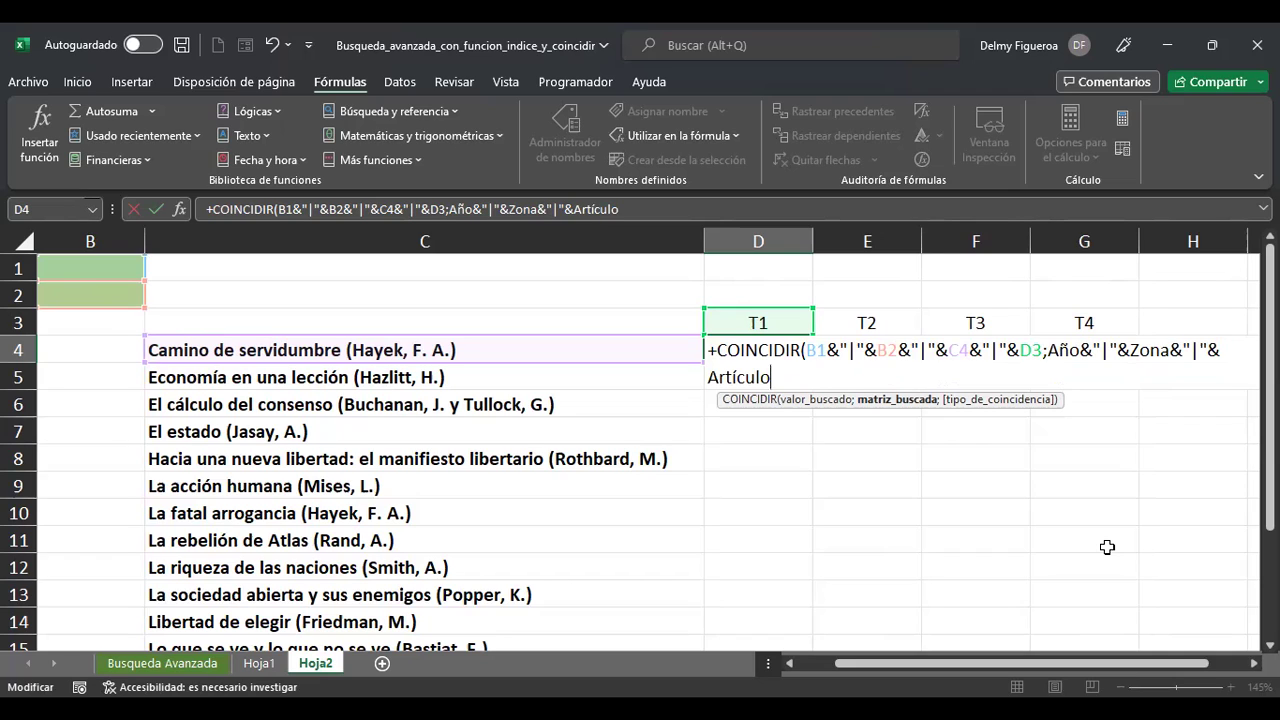
{"action": "type", "text": "\"|\""}
{"action": "type", "text": "&"}
{"action": "type", "text": "\"|\"&"}
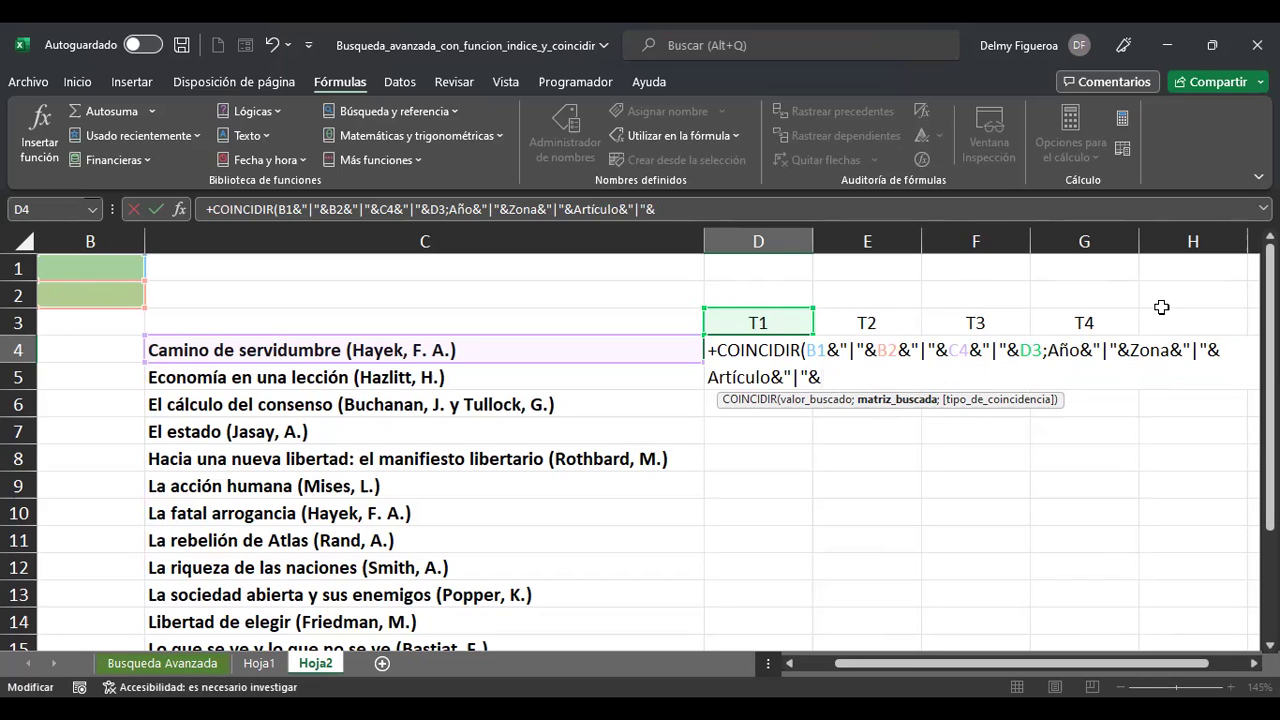
{"action": "type", "text": "Tri"}
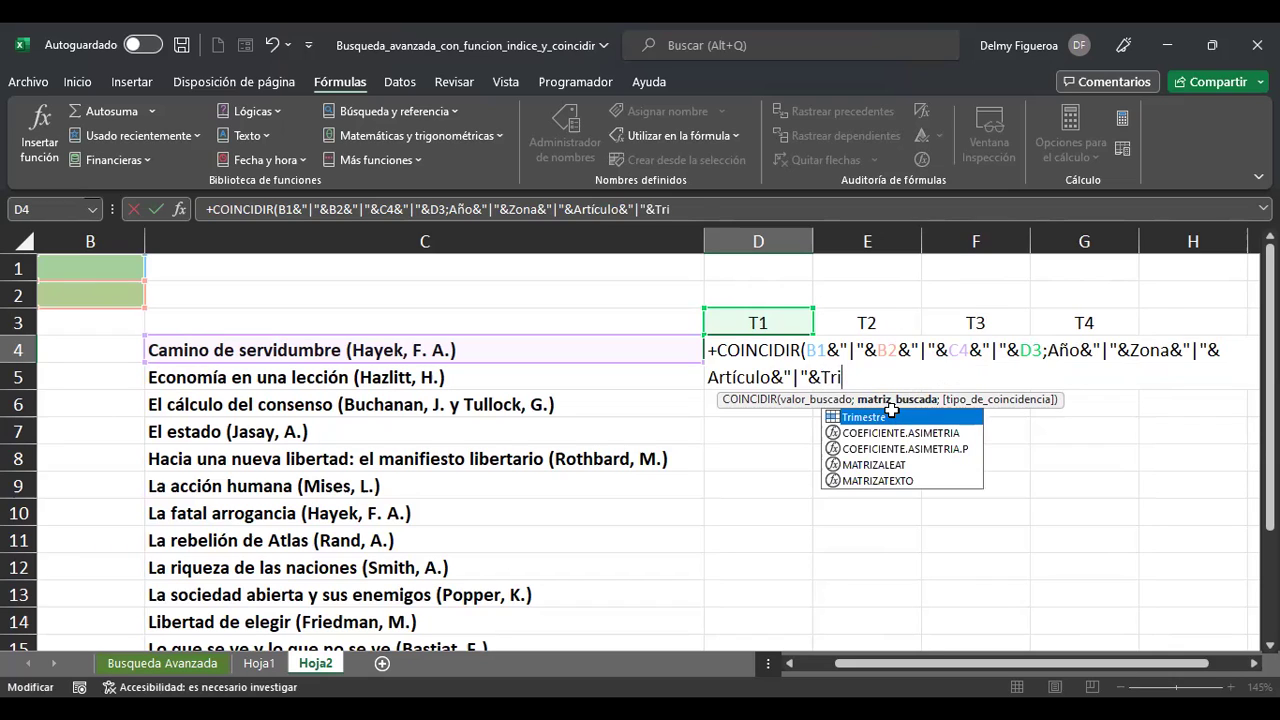
{"action": "double_click", "coordinate": [895, 418]}
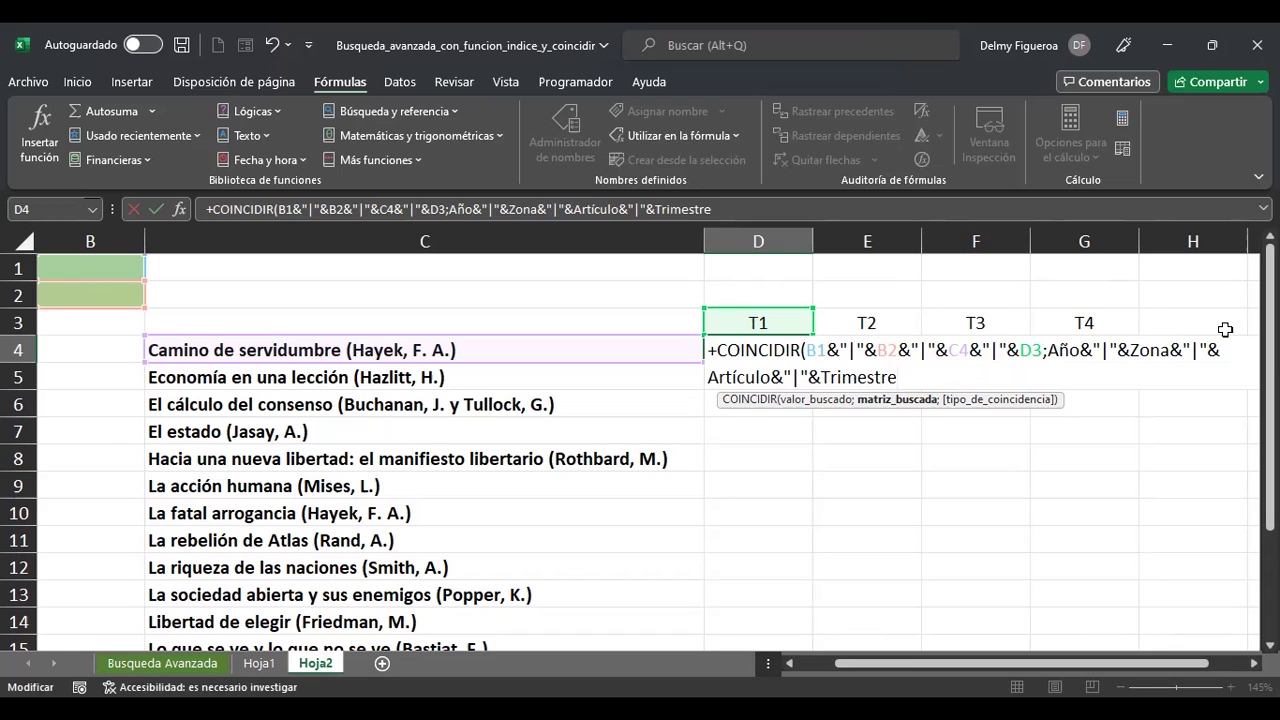
Set the COINCIDIR match type to 0 (Coincidencia exacta), close the formula and enter it in D4
{"action": "type", "text": ";"}
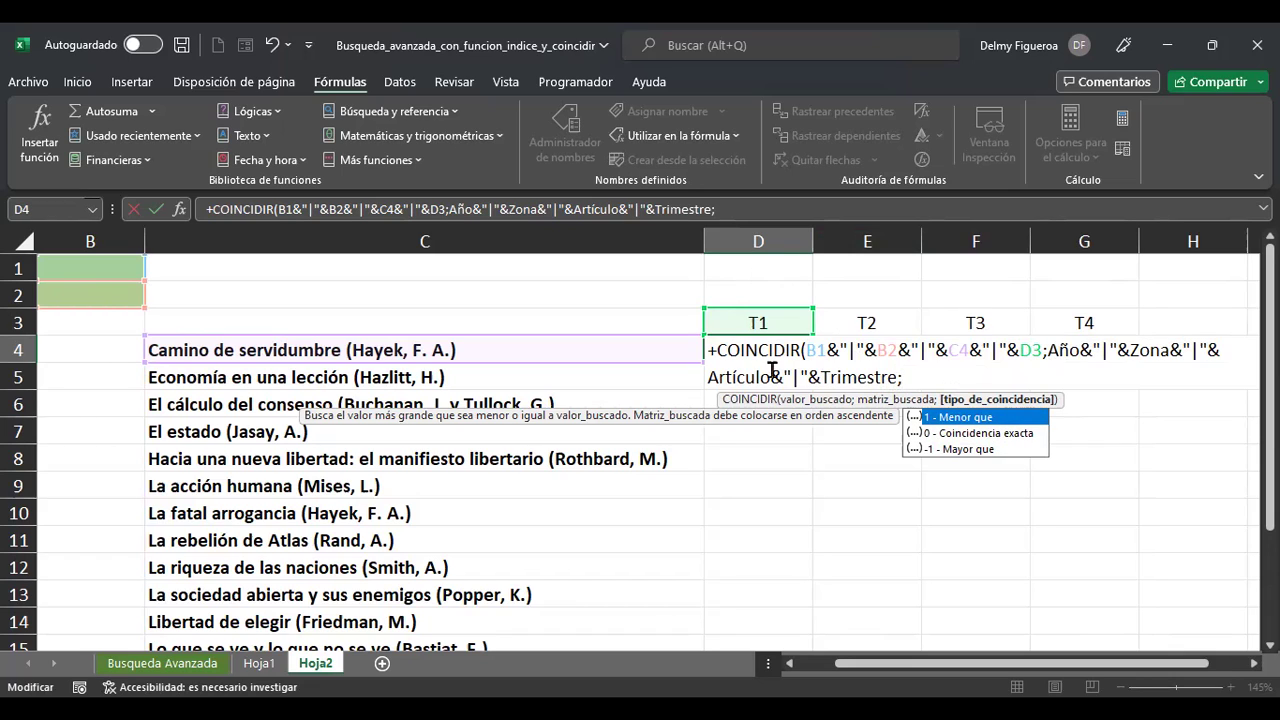
{"action": "double_click", "coordinate": [985, 436]}
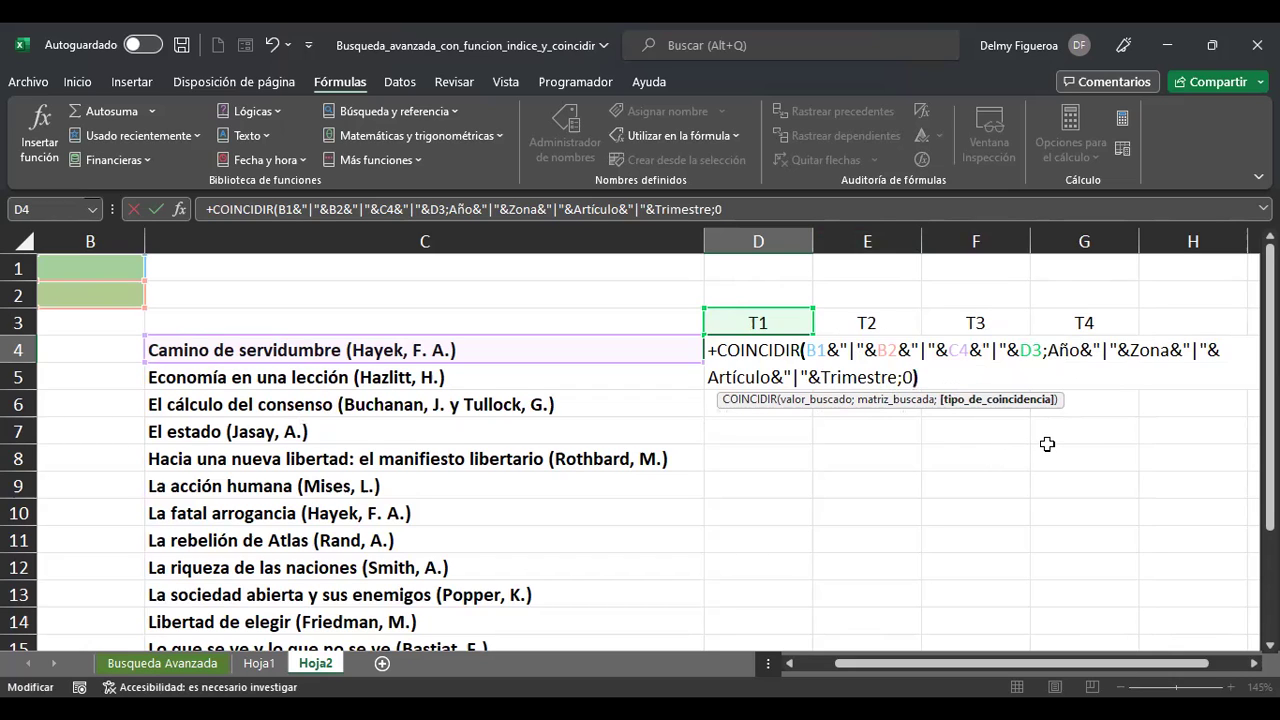
{"action": "type", "text": ")"}
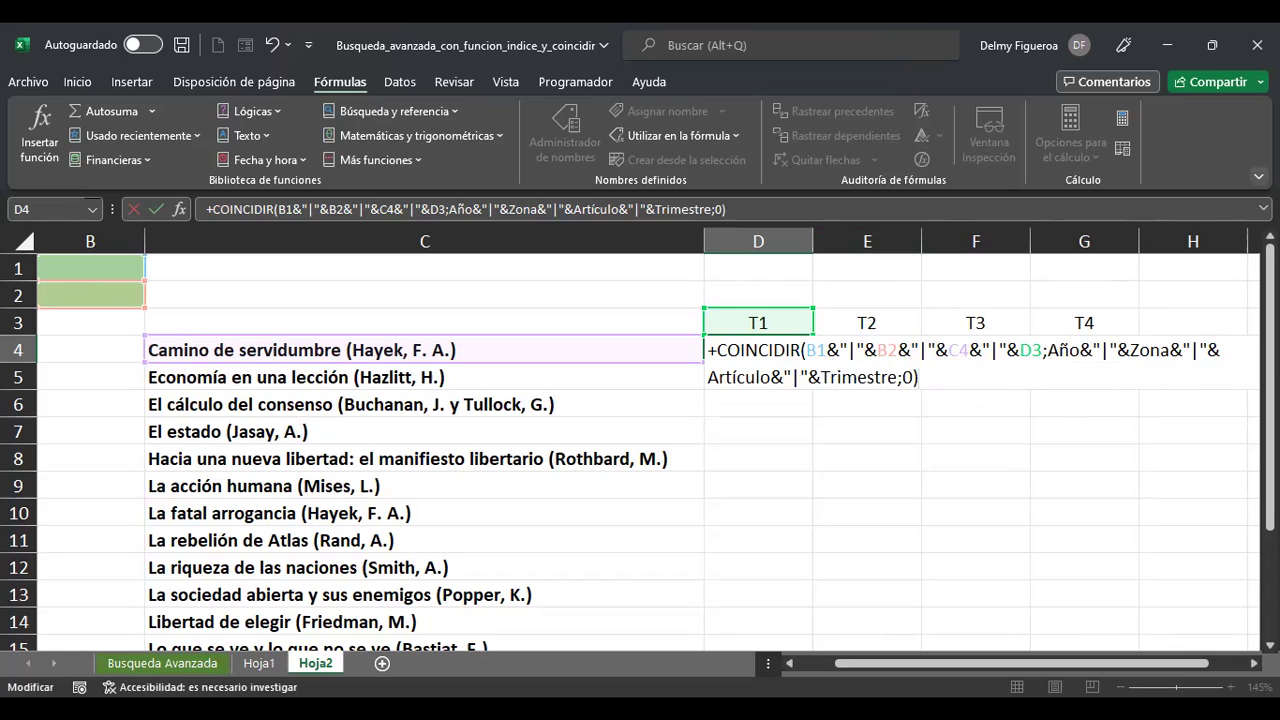
{"action": "key", "text": "Return"}
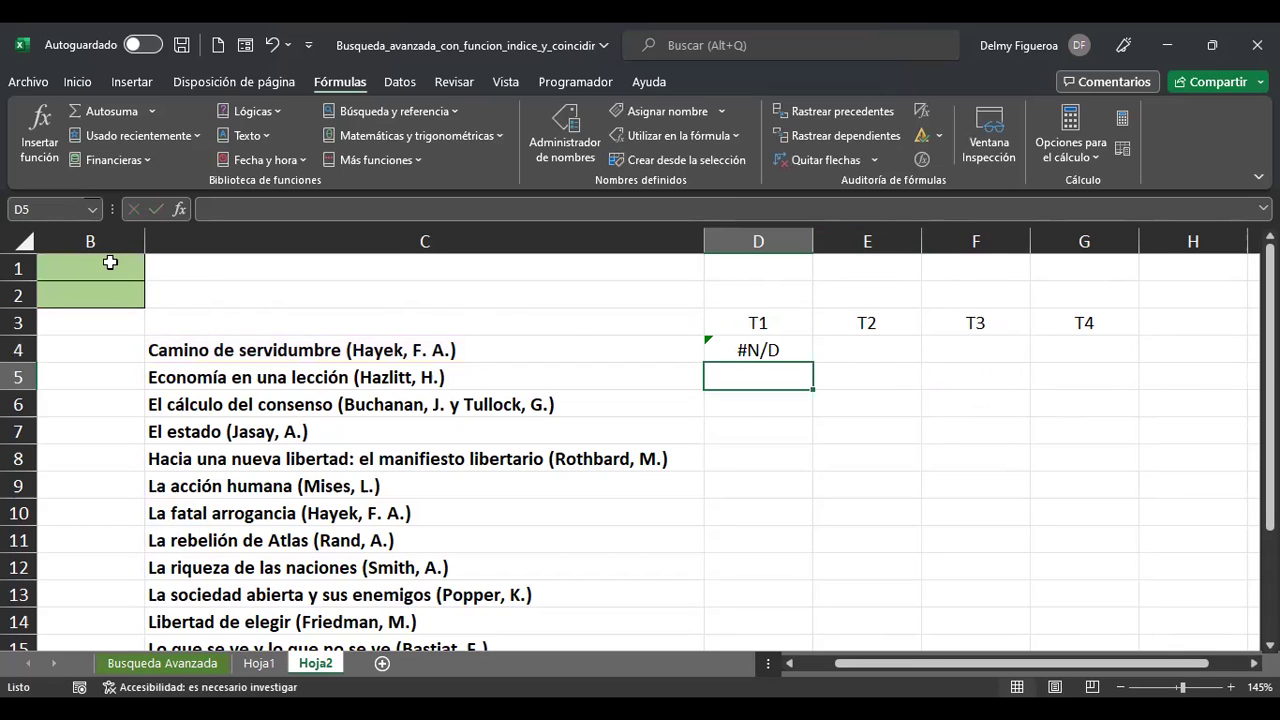
Enter 2017 as the year in B1 and Metropolitana as the zone in B2, and autofit column B
{"action": "left_click", "coordinate": [110, 262]}
{"action": "type", "text": "2017"}
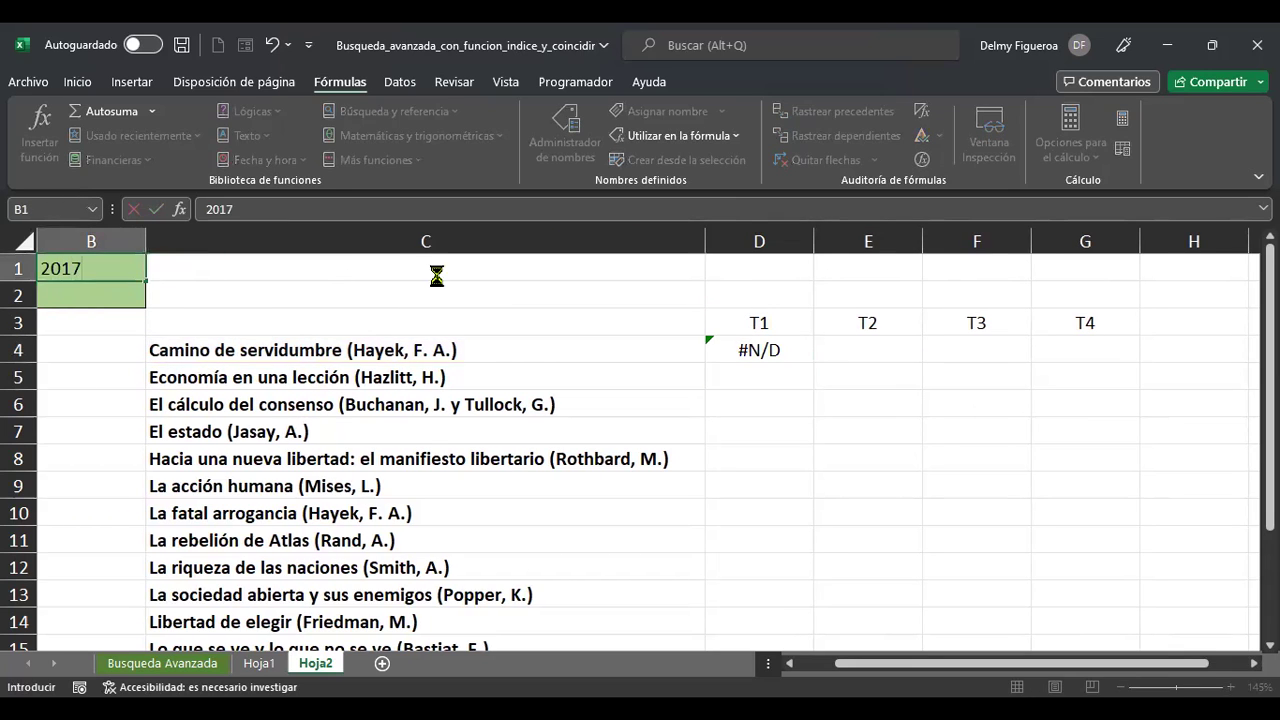
{"action": "key", "text": "Return"}
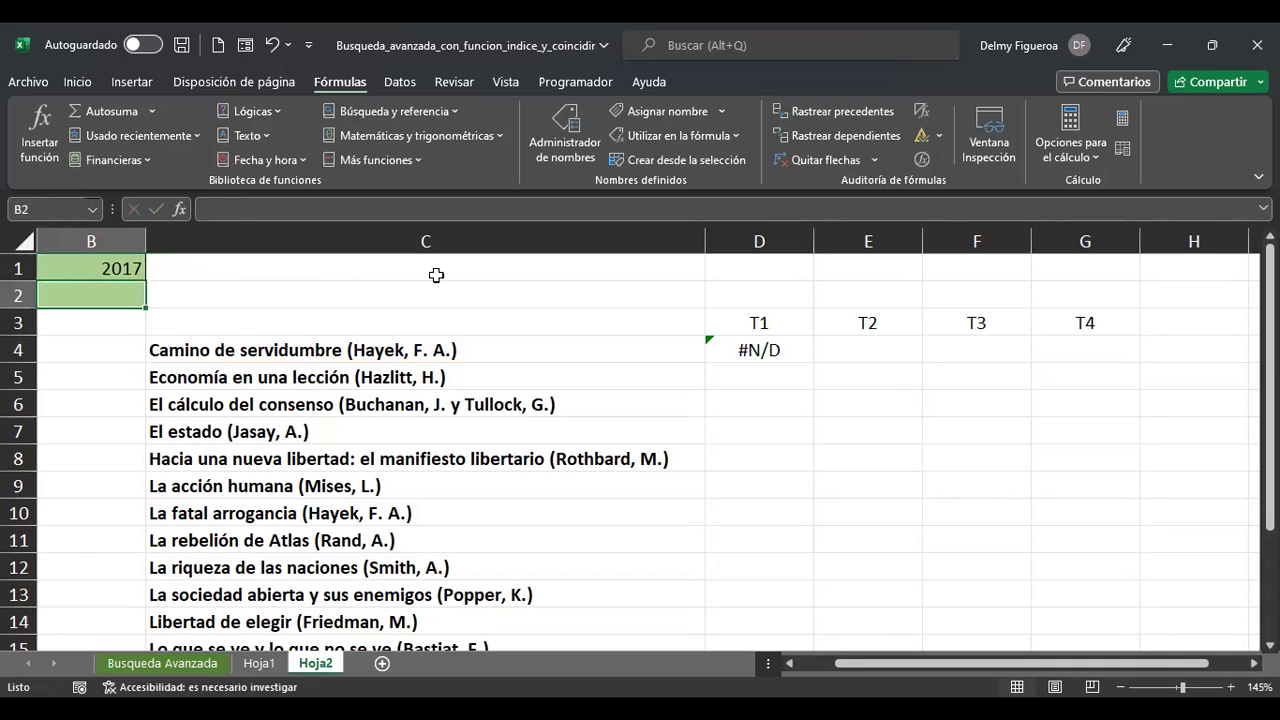
{"action": "type", "text": "Metropolitana"}
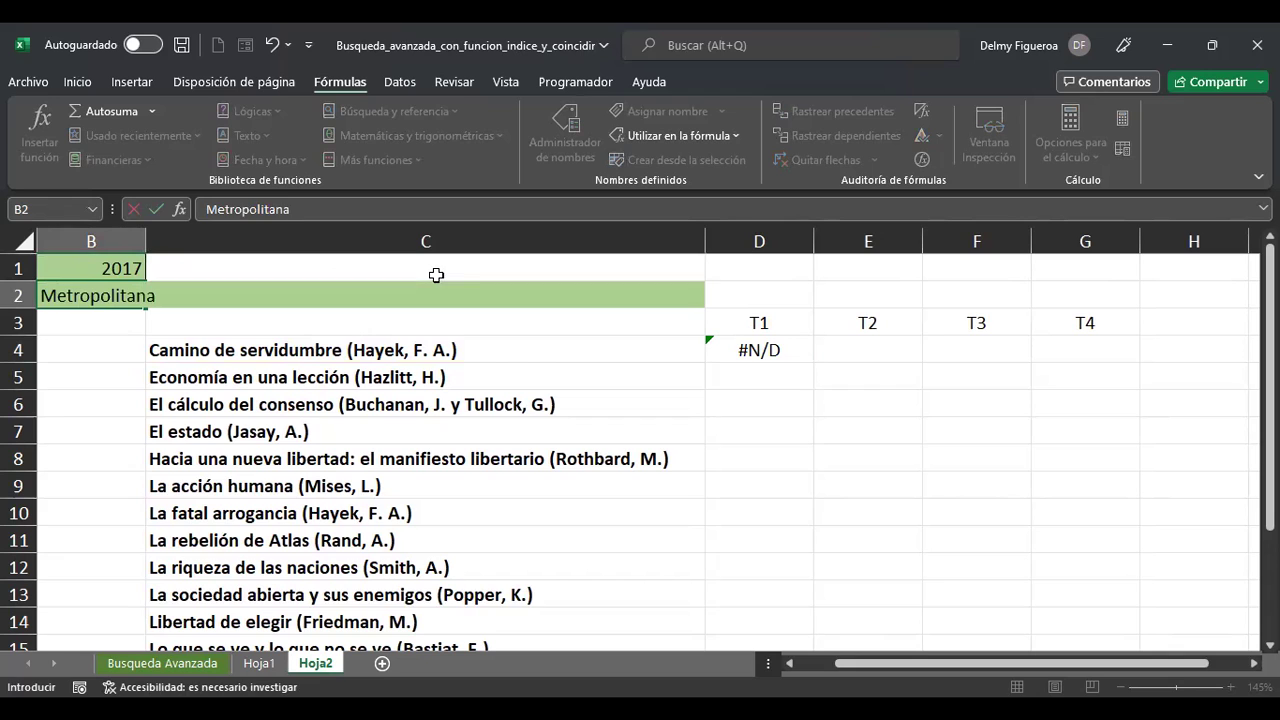
{"action": "key", "text": "Return"}
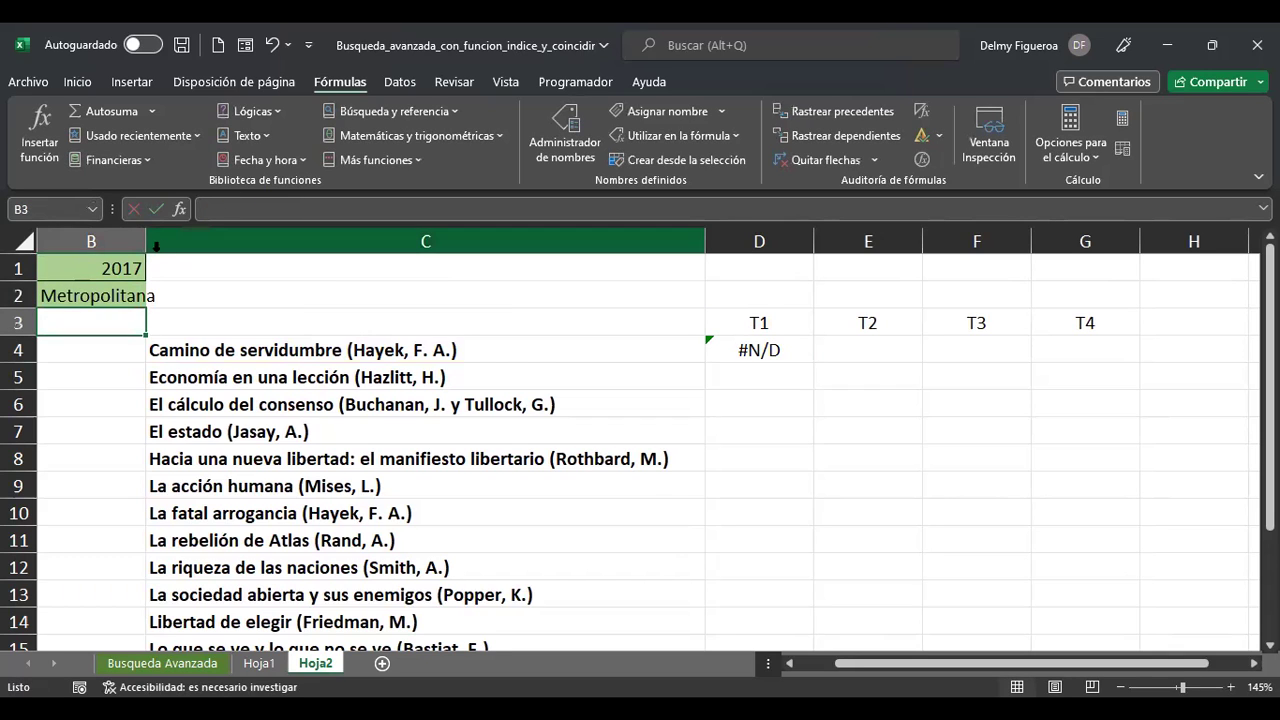
{"action": "double_click", "coordinate": [147, 245]}
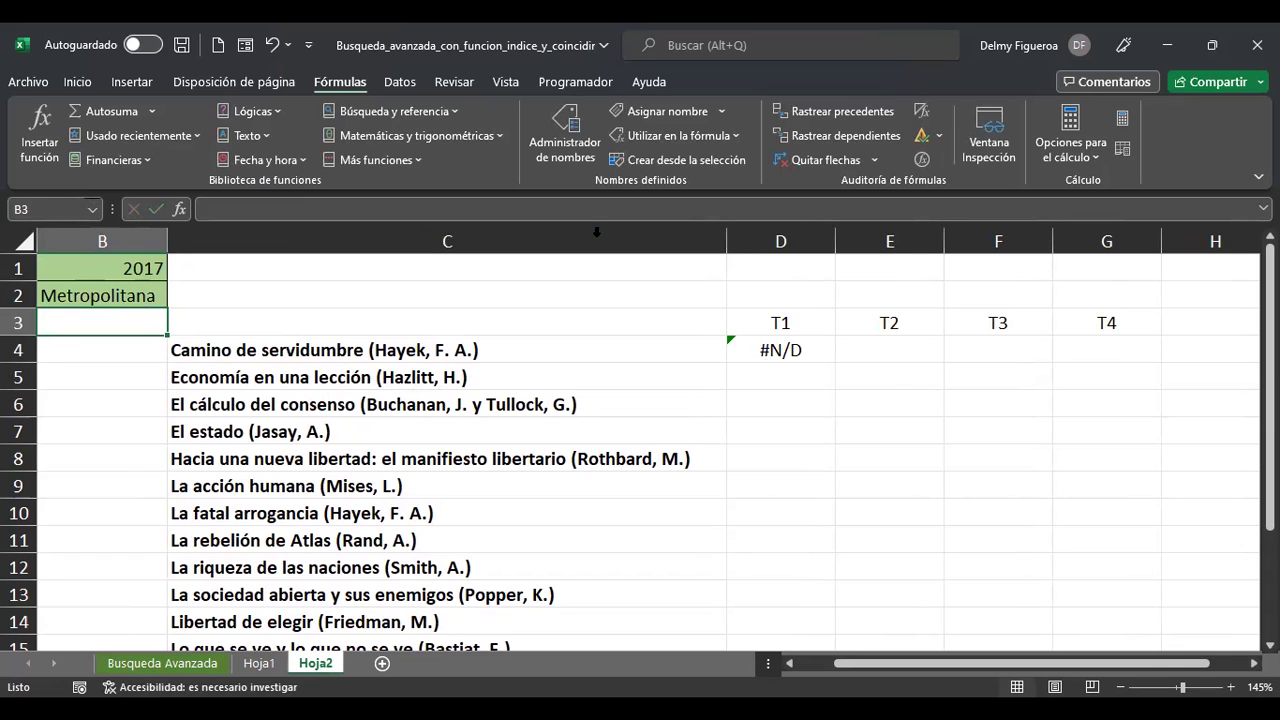
Compare the D4 formula's criteria in Hoja2 with the quarter and article in row 5 of Hoja1, and find that article in Hoja2's list
{"action": "key", "text": "ctrl+Home"}
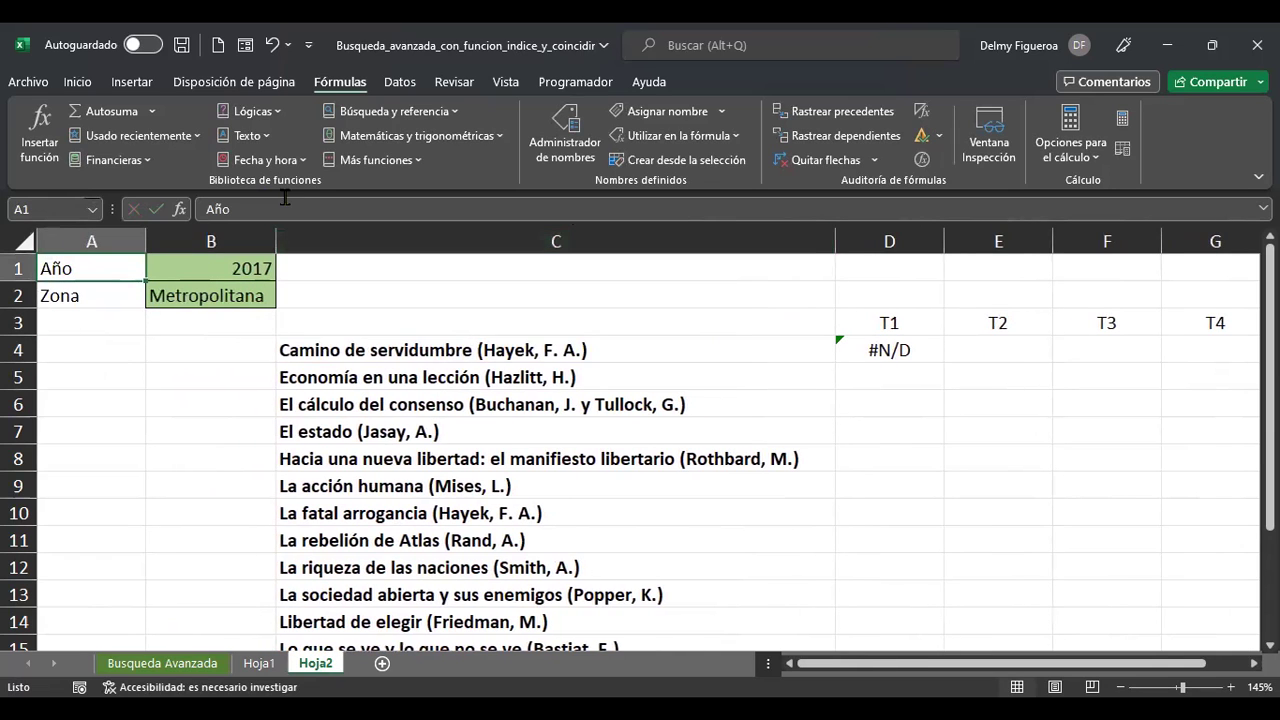
{"action": "left_click", "coordinate": [210, 295]}
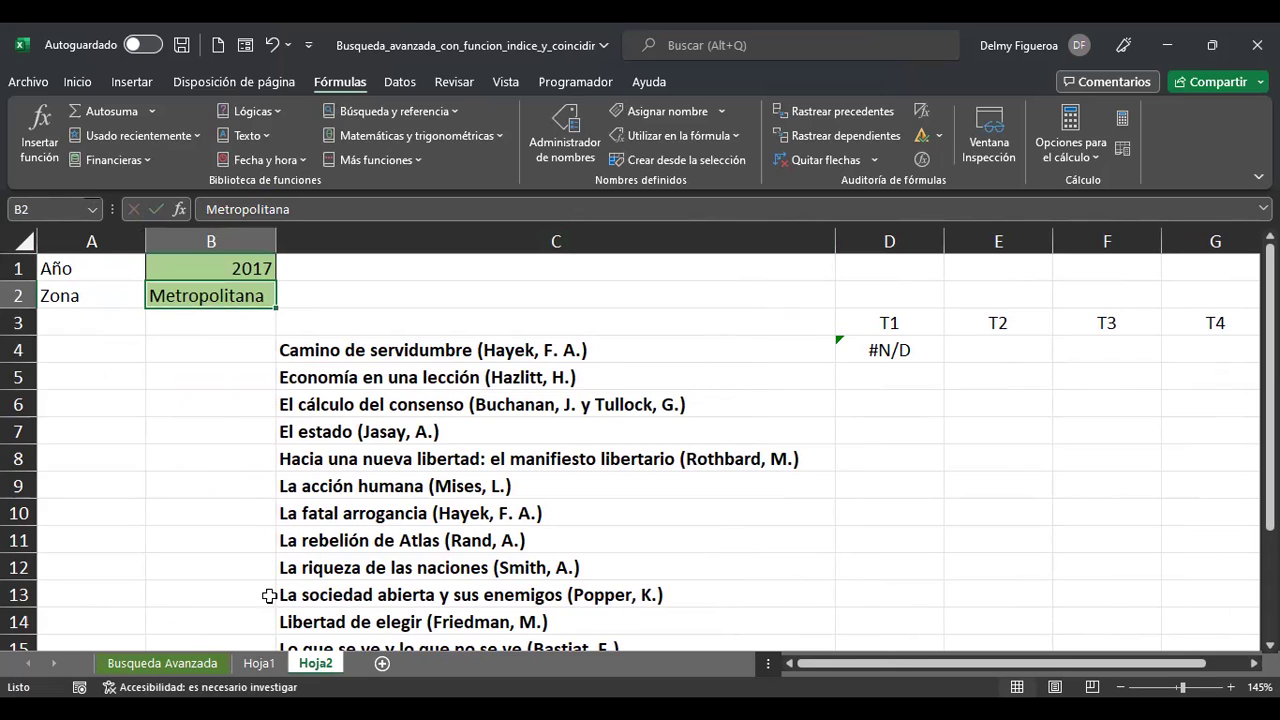
{"action": "left_click", "coordinate": [925, 349]}
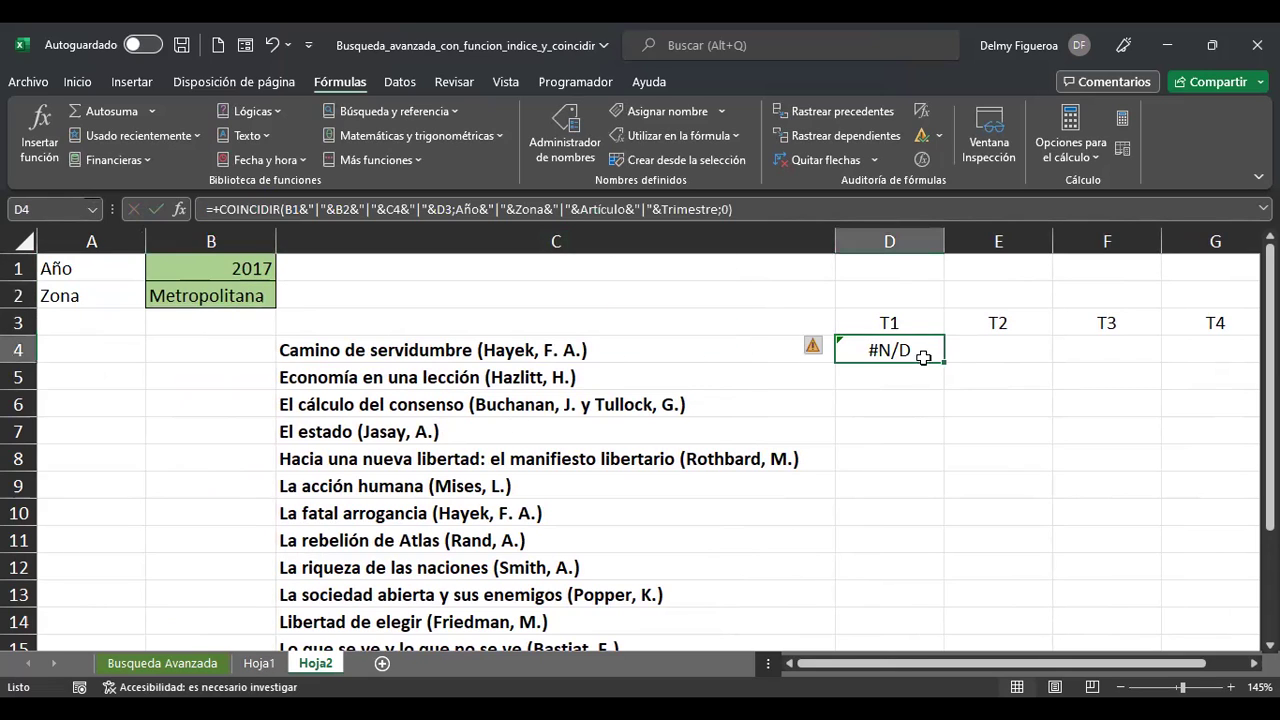
{"action": "left_click", "coordinate": [258, 668]}
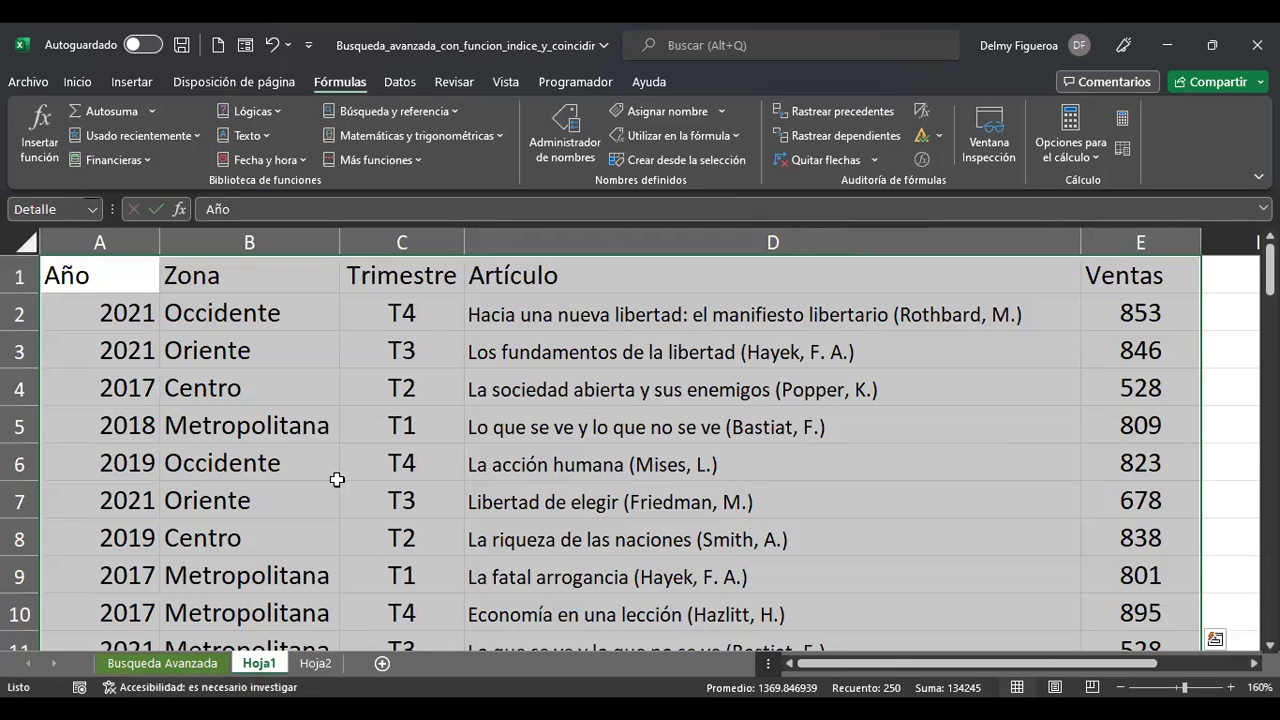
{"action": "left_click", "coordinate": [408, 425]}
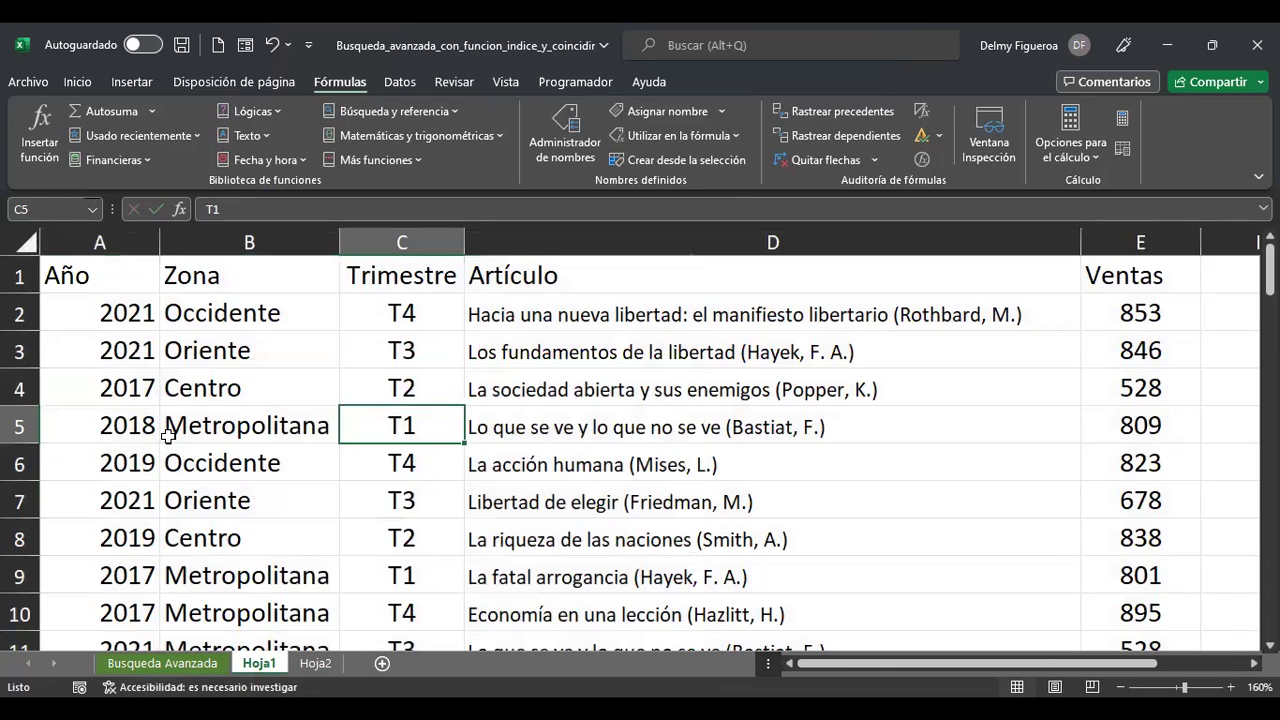
{"action": "left_click", "coordinate": [585, 430]}
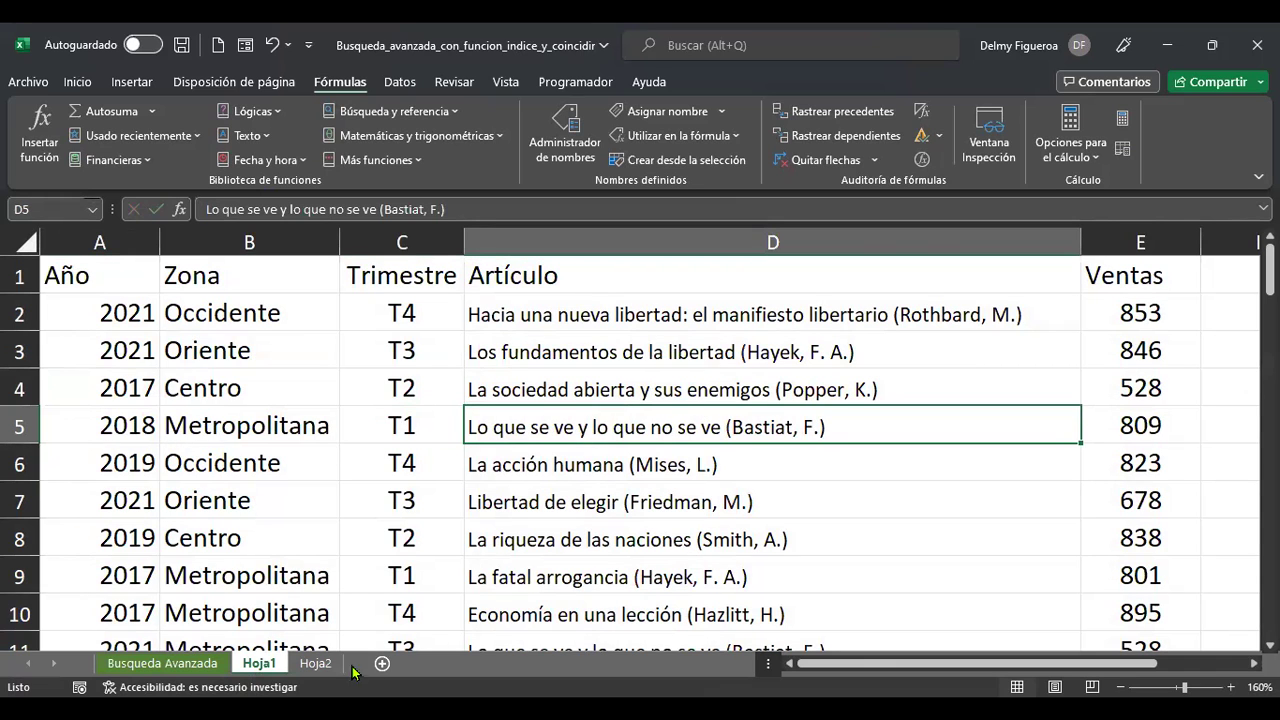
{"action": "left_click", "coordinate": [316, 664]}
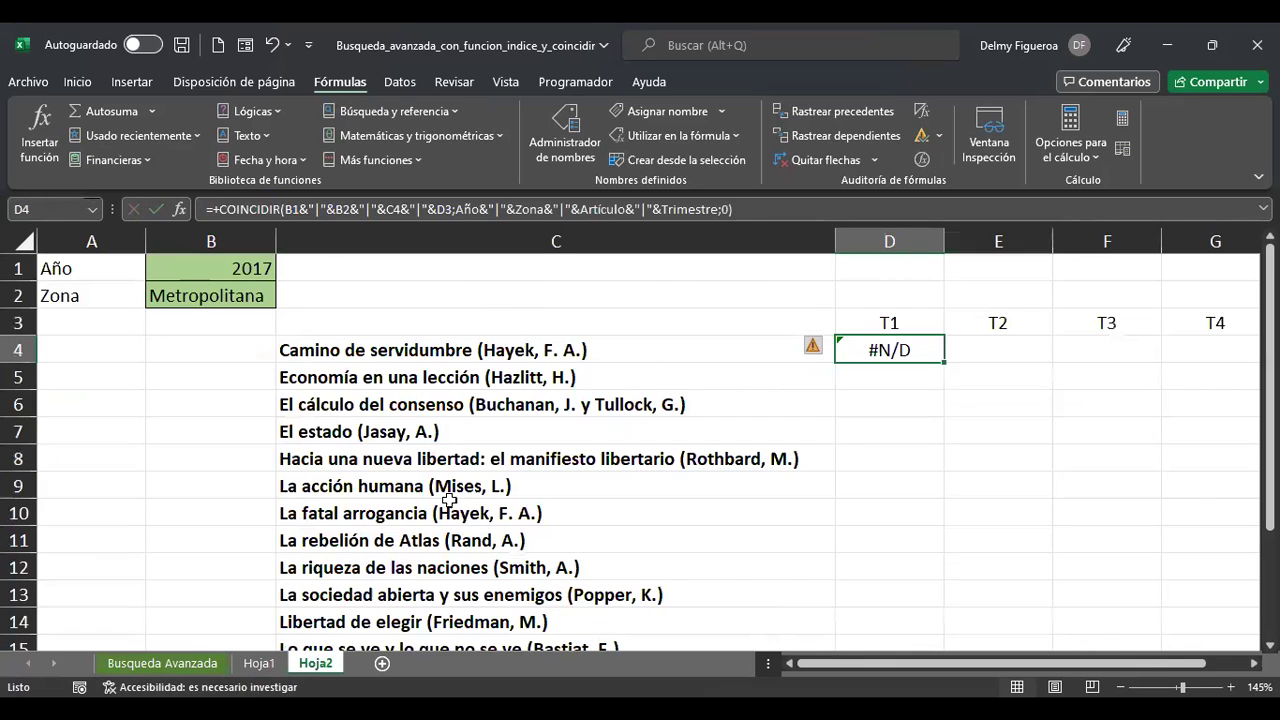
{"action": "scroll", "coordinate": [394, 572], "scroll_direction": "down", "scroll_amount": 1}
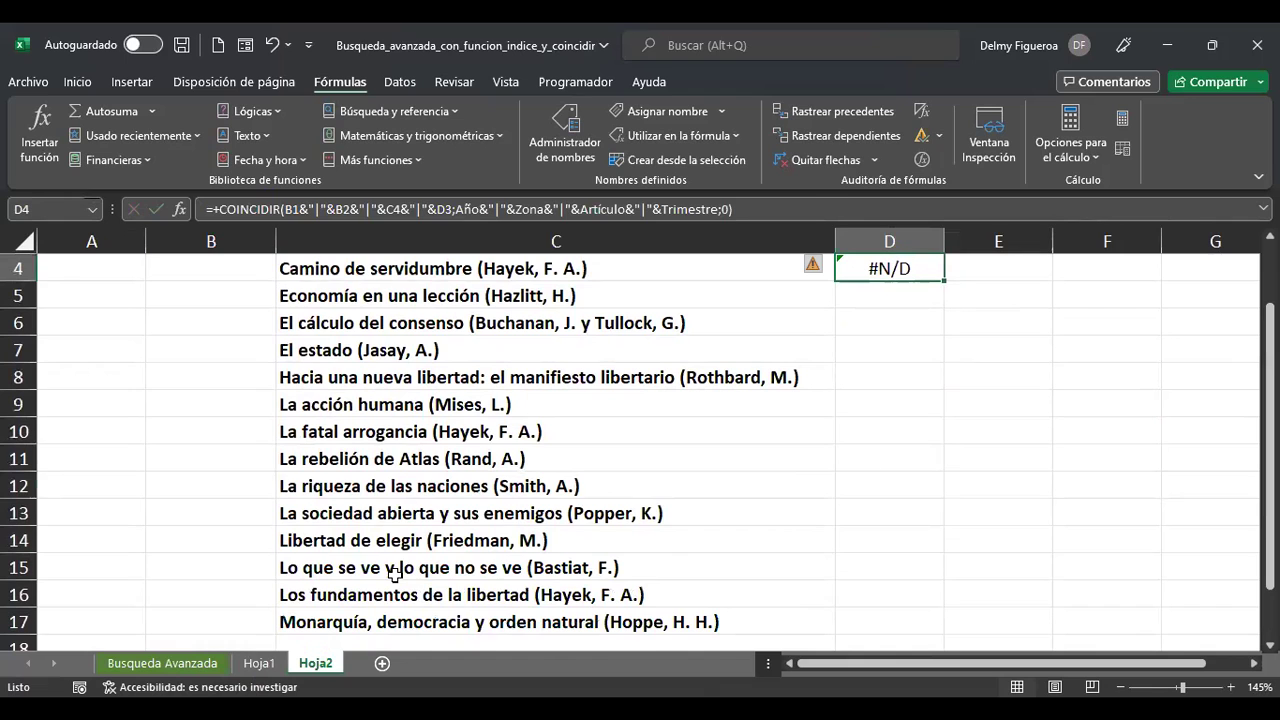
{"action": "left_click", "coordinate": [394, 572]}
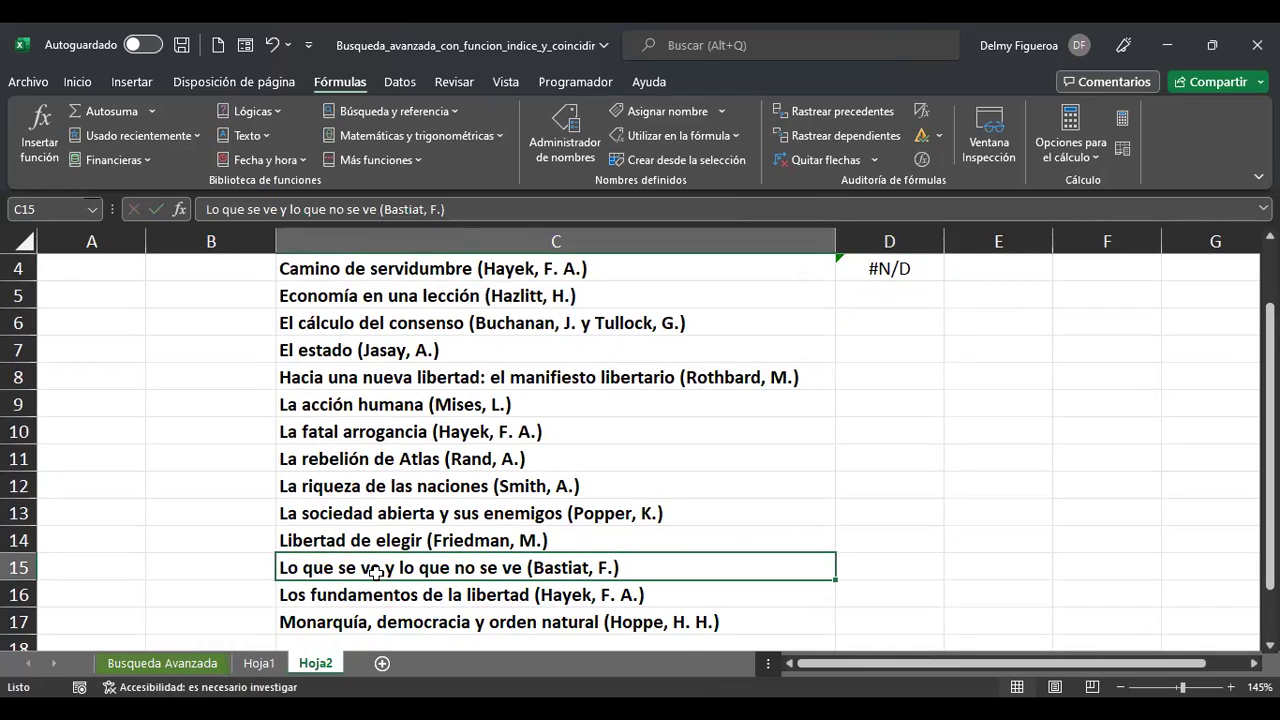
{"action": "scroll", "coordinate": [375, 571], "scroll_direction": "up", "scroll_amount": 1}
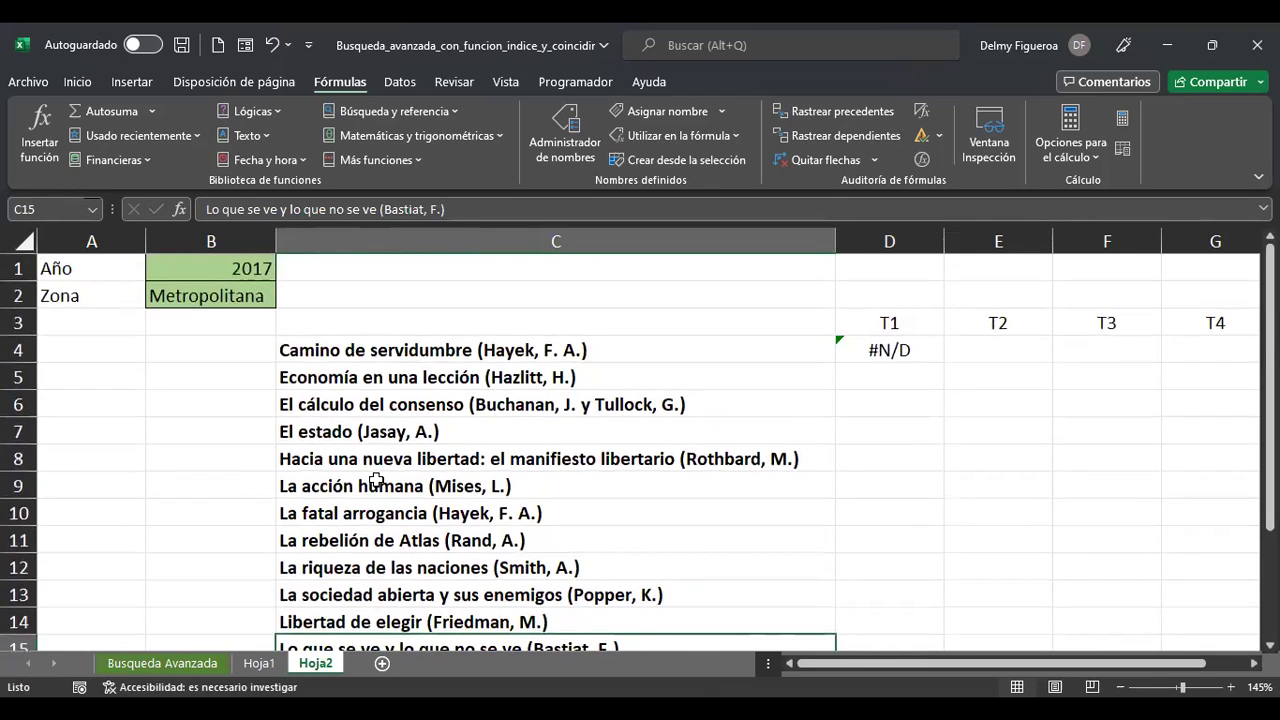
Search Hoja1 for all entries of "camino de serv" and select the matching article in D36
{"action": "left_click", "coordinate": [258, 663]}
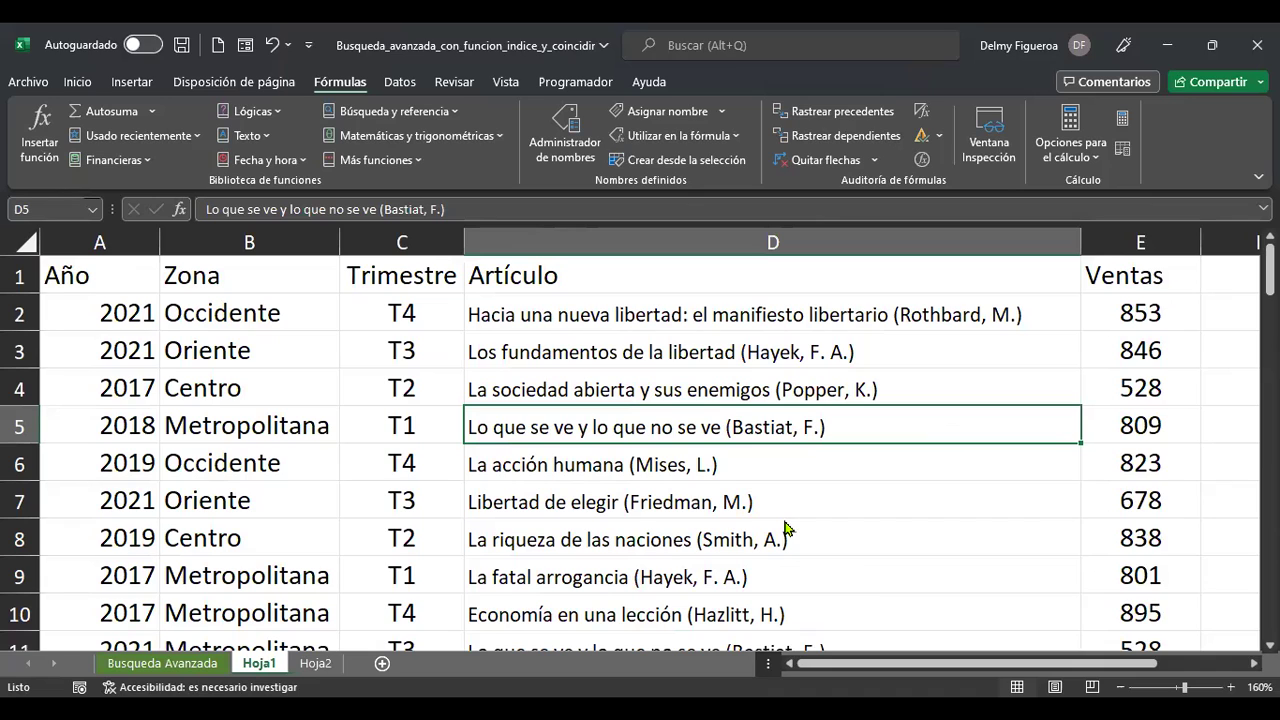
{"action": "key", "text": "ctrl+b"}
{"action": "type", "text": "camino de serv"}
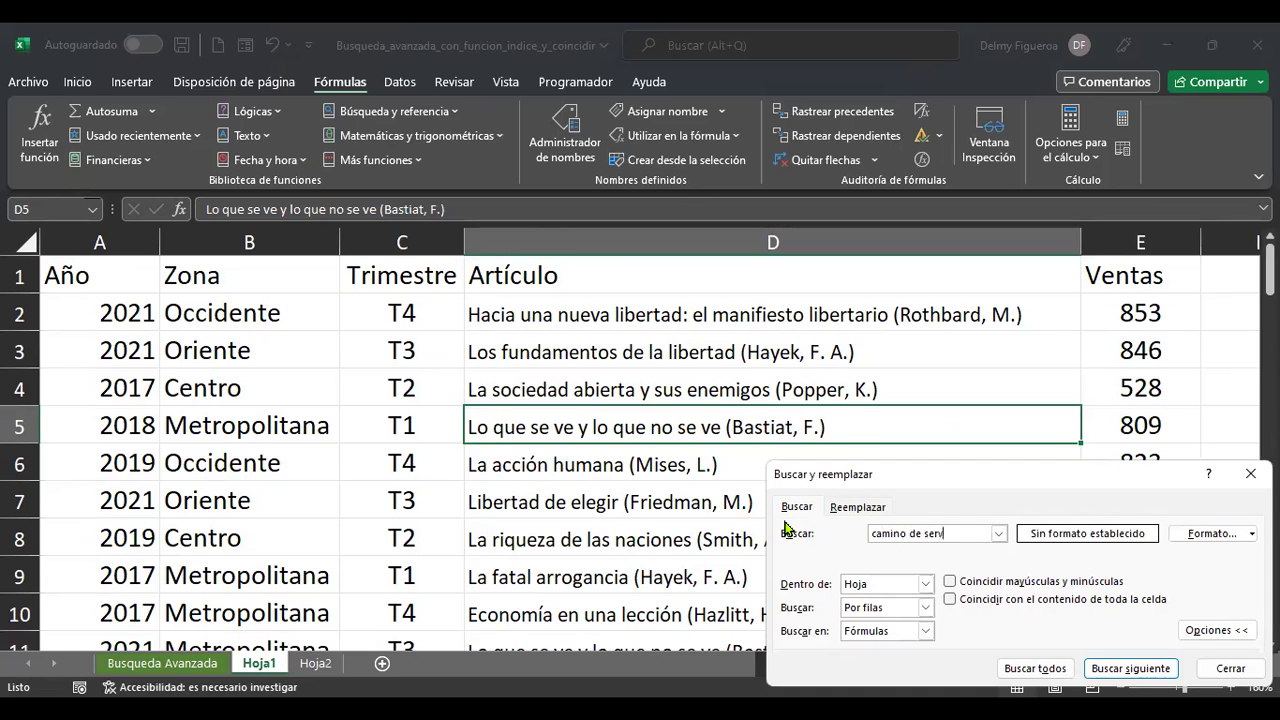
{"action": "key", "text": "Return"}
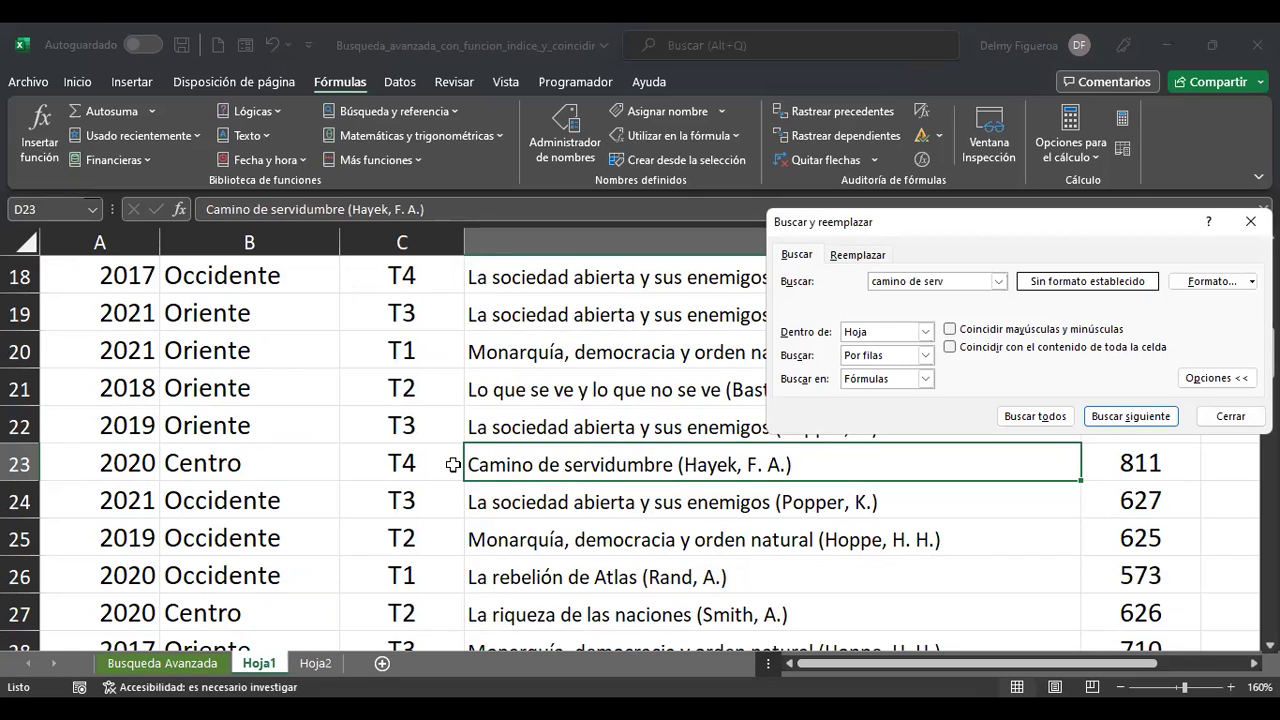
{"action": "left_click", "coordinate": [1056, 419]}
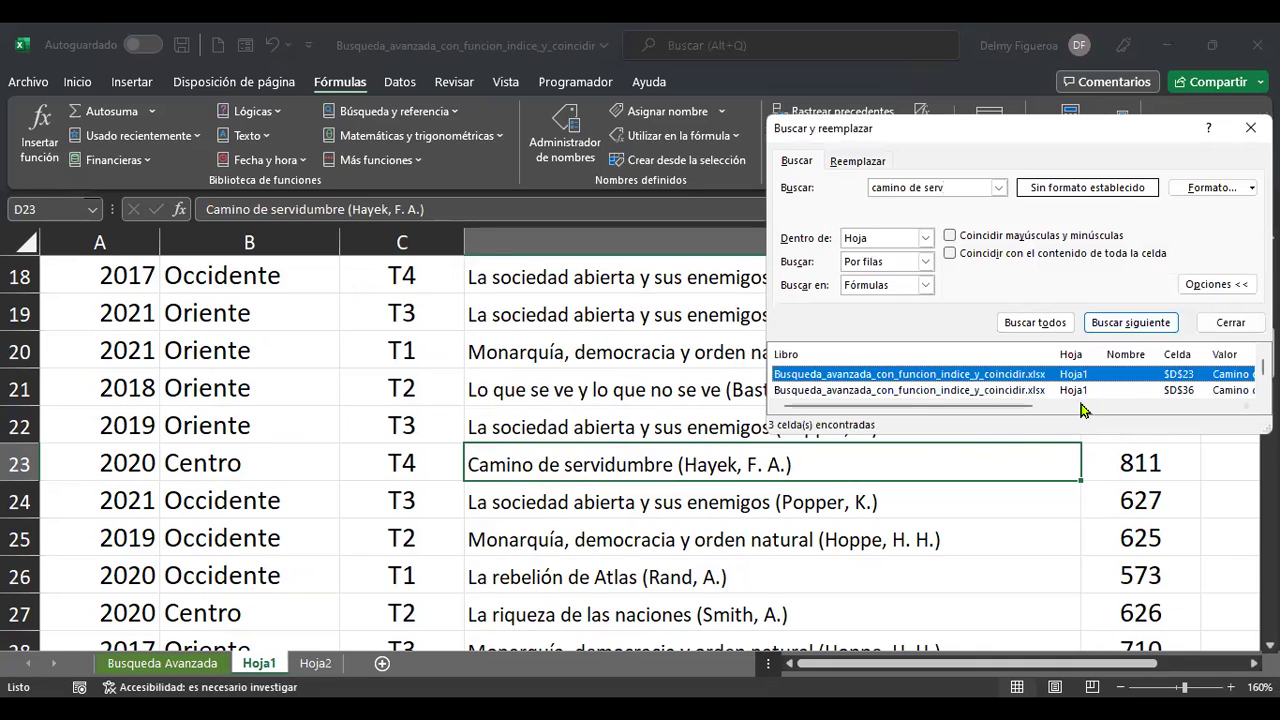
{"action": "left_click_drag", "start_coordinate": [1084, 432], "coordinate": [1125, 535]}
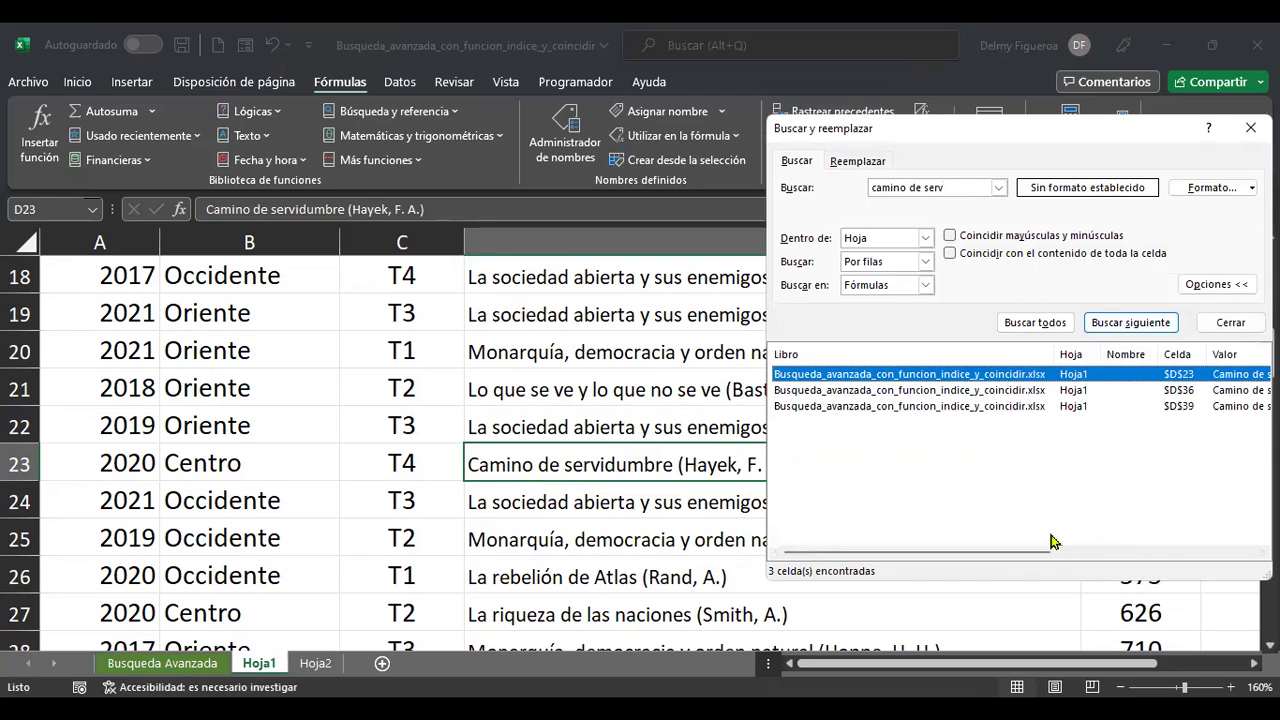
{"action": "mouse_move", "coordinate": [1015, 553]}
{"action": "left_mouse_down"}
{"action": "mouse_move", "coordinate": [1133, 566]}
{"action": "mouse_move", "coordinate": [1030, 558]}
{"action": "left_mouse_up"}
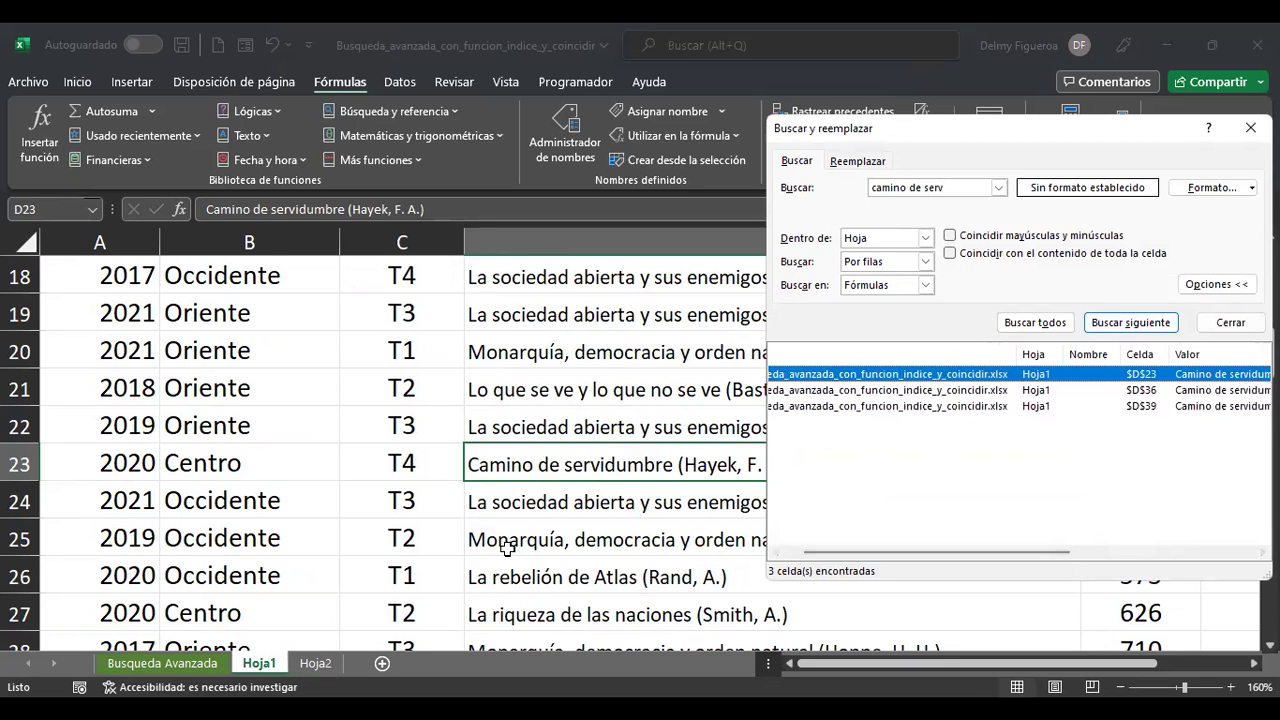
{"action": "scroll", "coordinate": [508, 555], "scroll_direction": "down", "scroll_amount": 2}
{"action": "scroll", "coordinate": [508, 556], "scroll_direction": "down", "scroll_amount": 1}
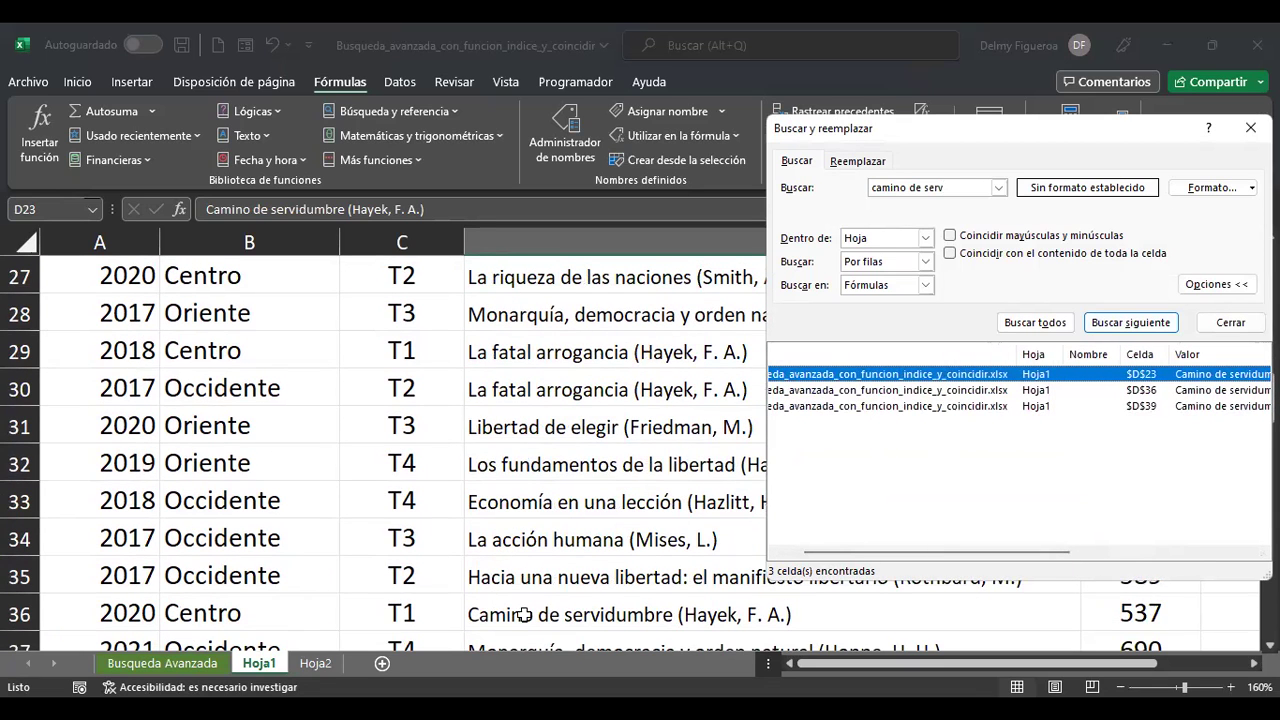
{"action": "left_click", "coordinate": [560, 612]}
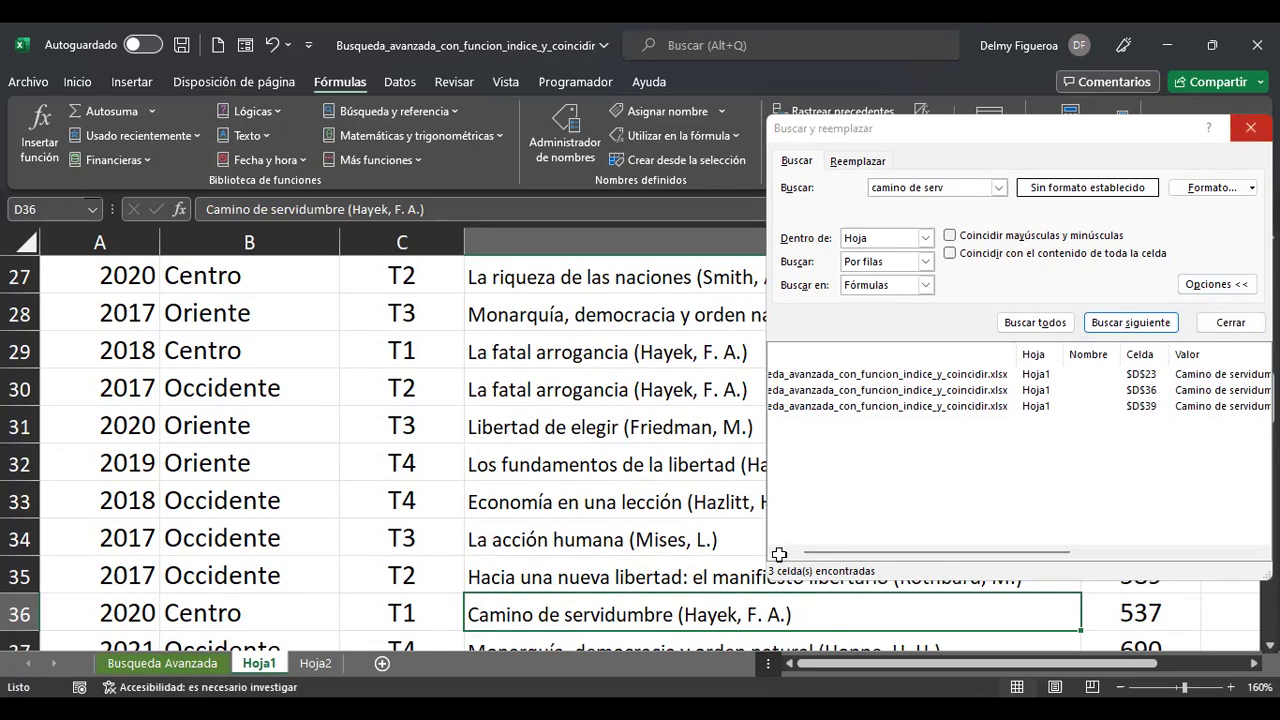
{"action": "left_click", "coordinate": [1250, 127]}
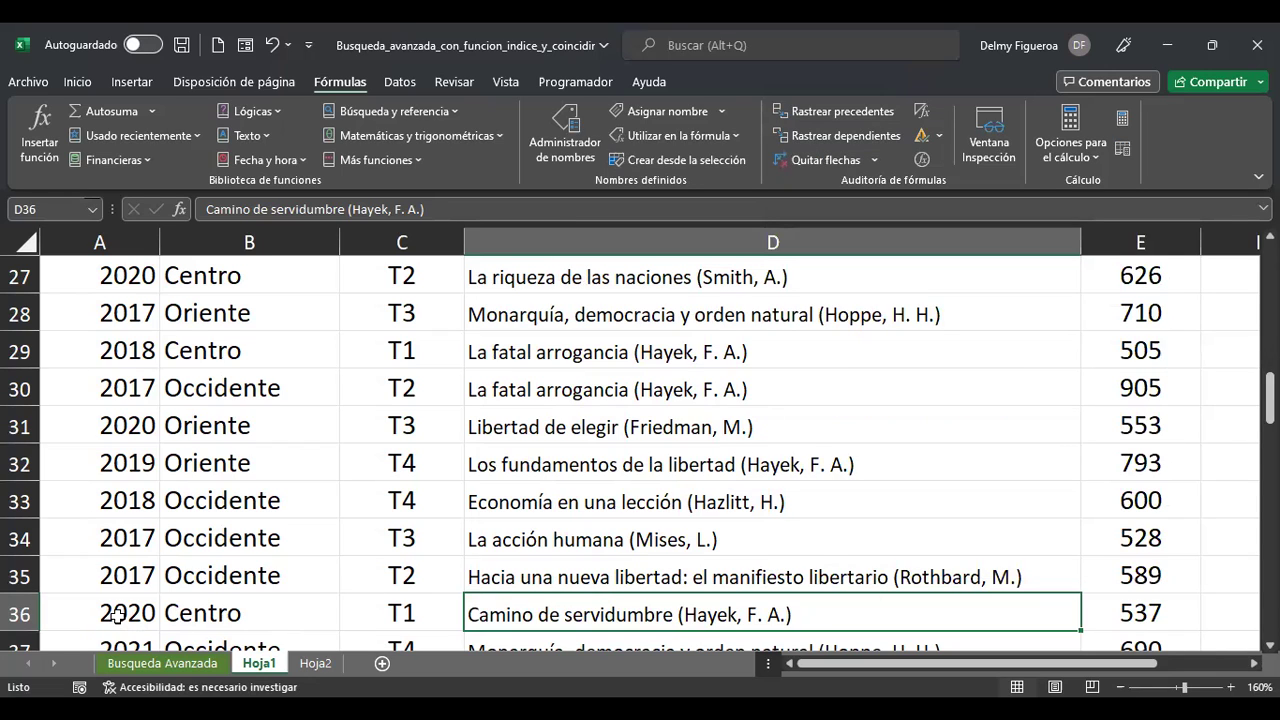
Examine the year, zone, quarter and sales of the Camino de servidumbre record in row 36 of Hoja1
{"action": "left_click", "coordinate": [125, 615]}
{"action": "left_click", "coordinate": [210, 615]}
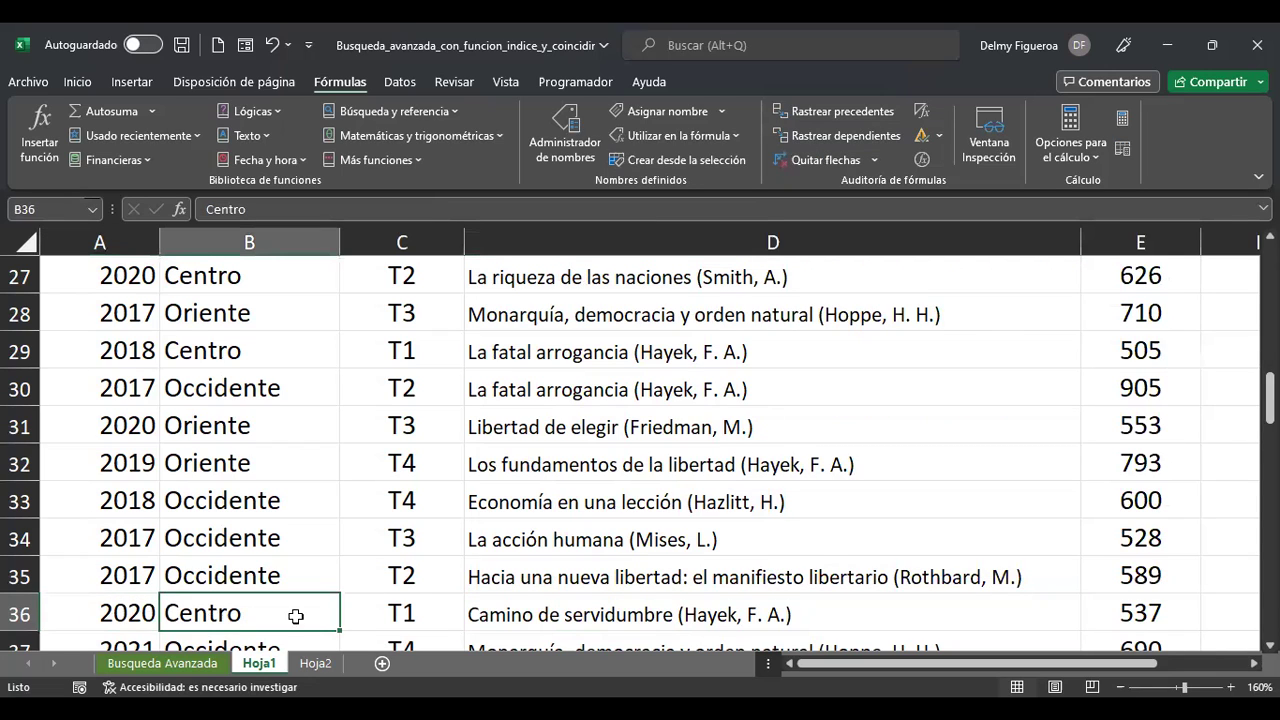
{"action": "left_click", "coordinate": [424, 613]}
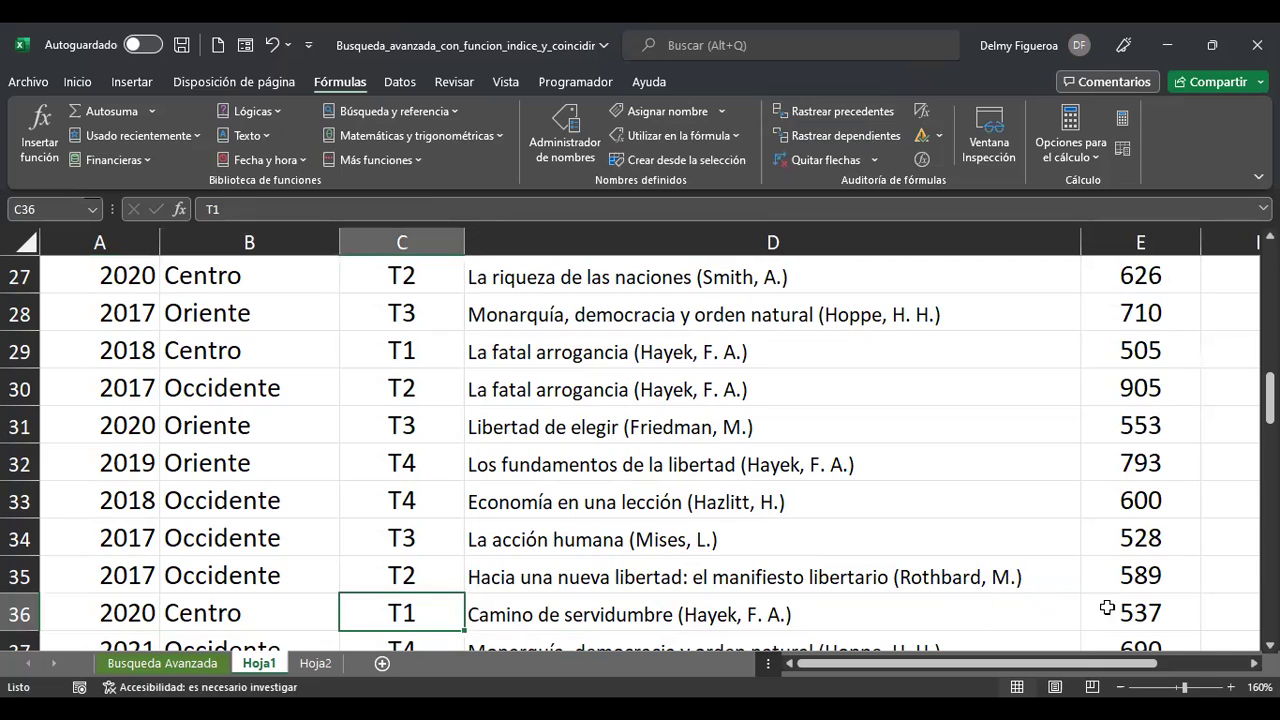
{"action": "left_click", "coordinate": [1137, 606]}
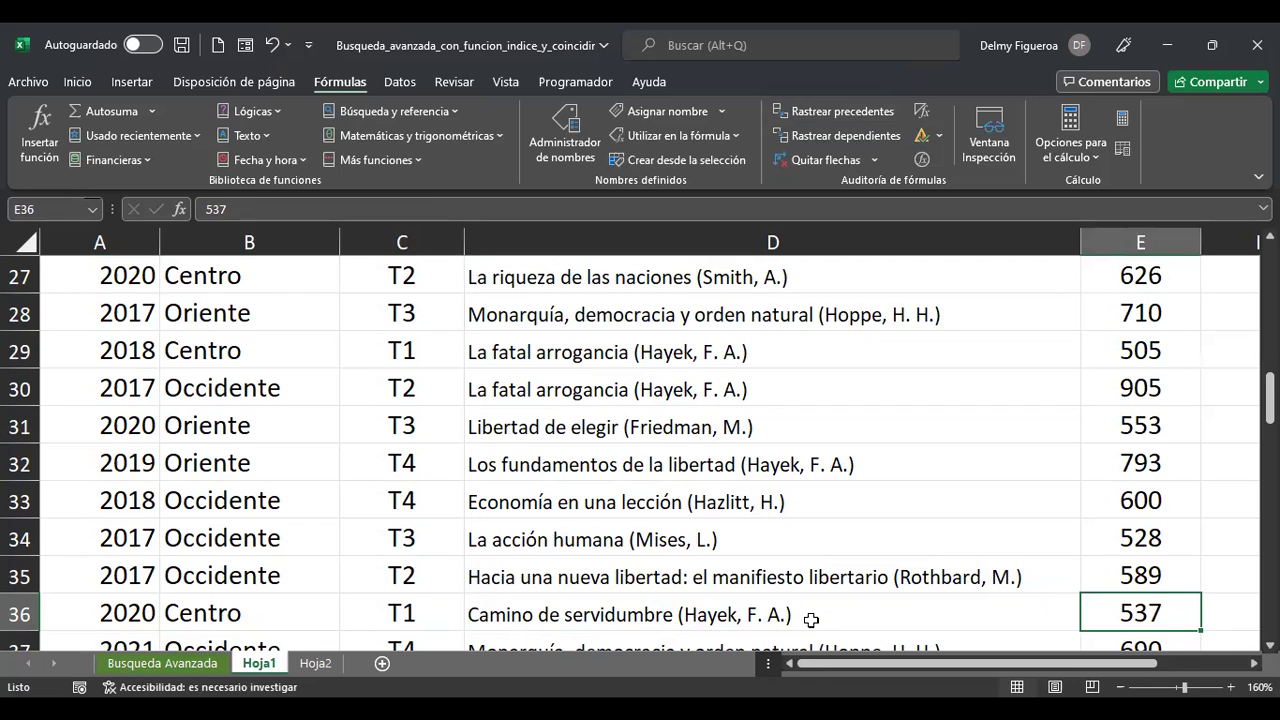
{"action": "left_click", "coordinate": [145, 608]}
{"action": "left_click", "coordinate": [225, 613]}
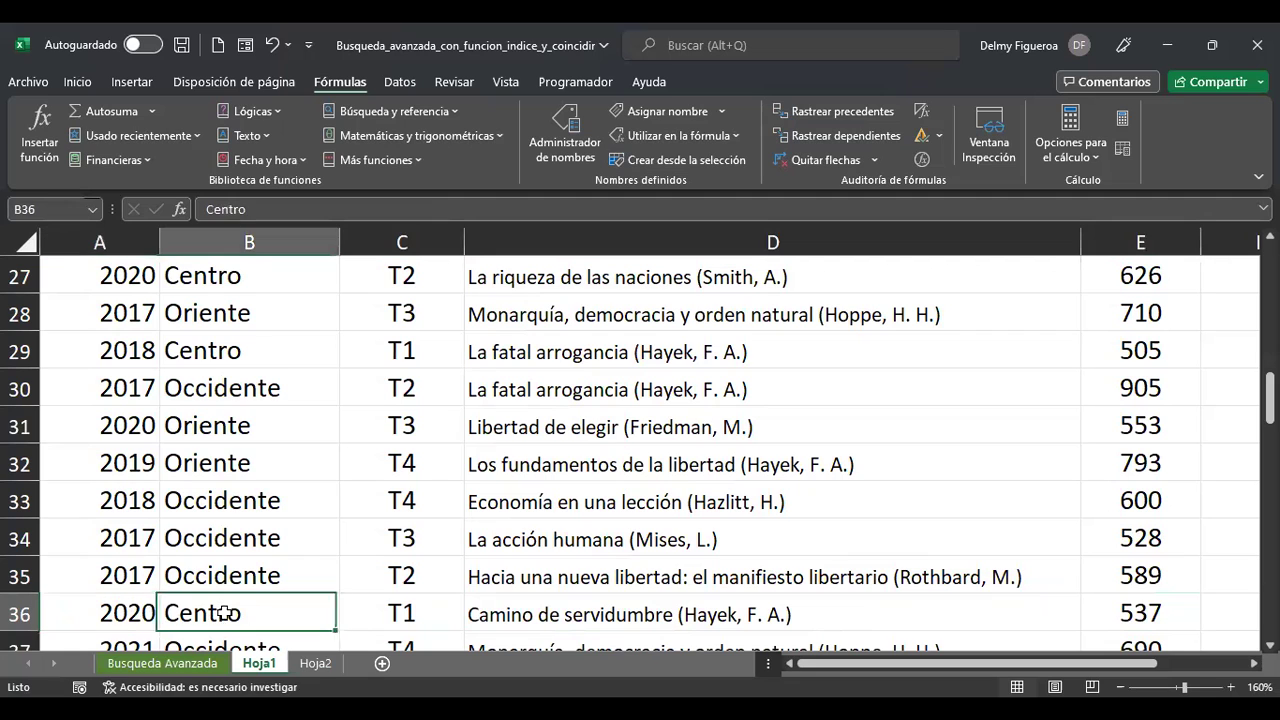
{"action": "left_click", "coordinate": [429, 606]}
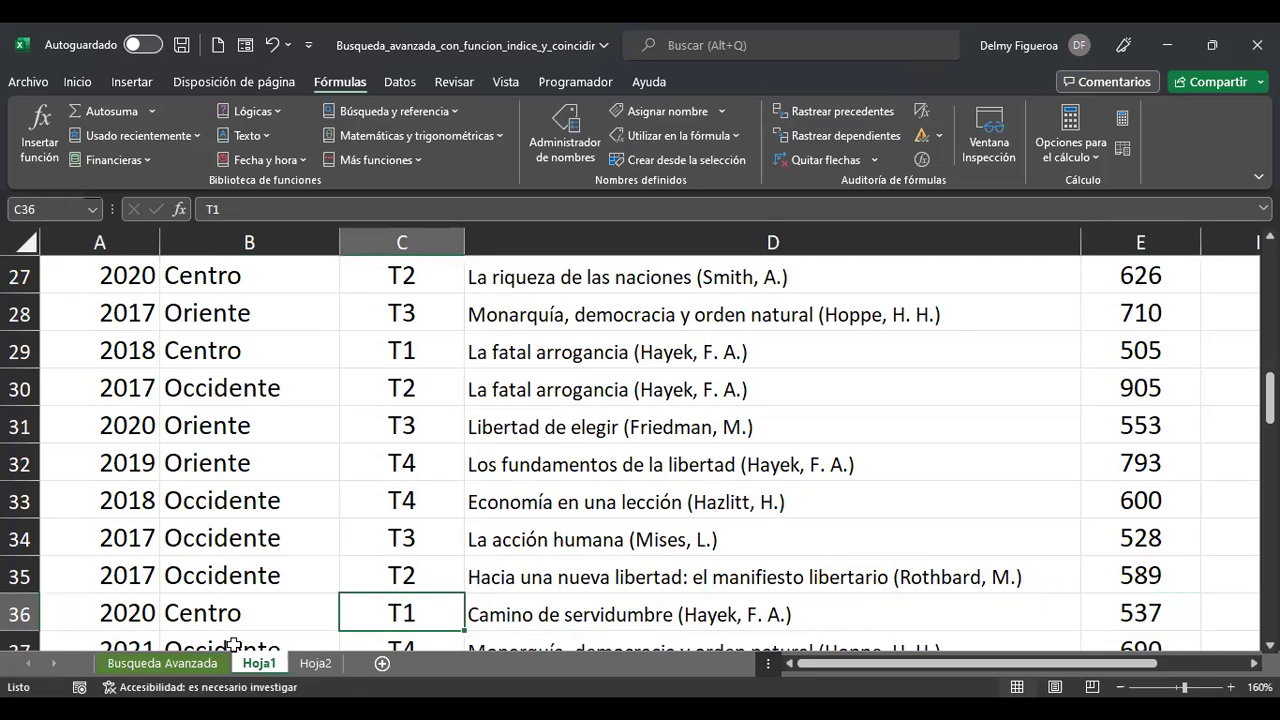
In Hoja2, set the year in B1 to 2020 and the zone in B2 to Centro
{"action": "left_click", "coordinate": [315, 663]}
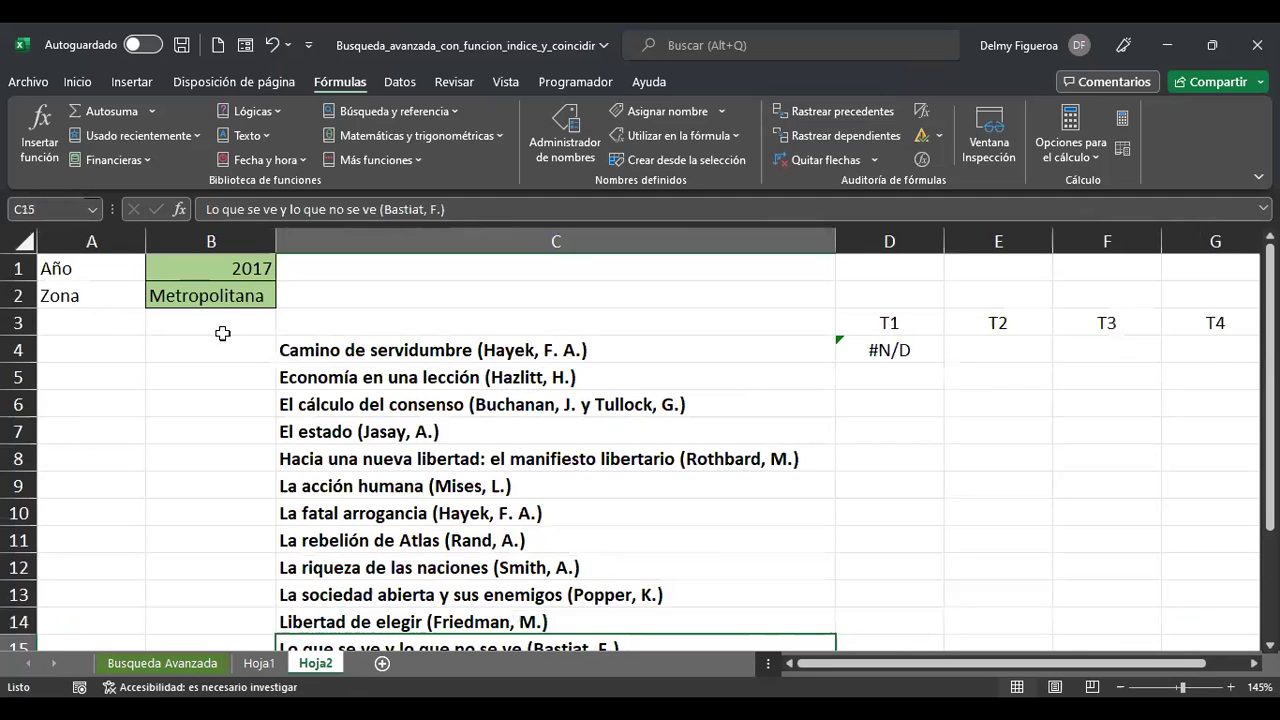
{"action": "left_click", "coordinate": [236, 265]}
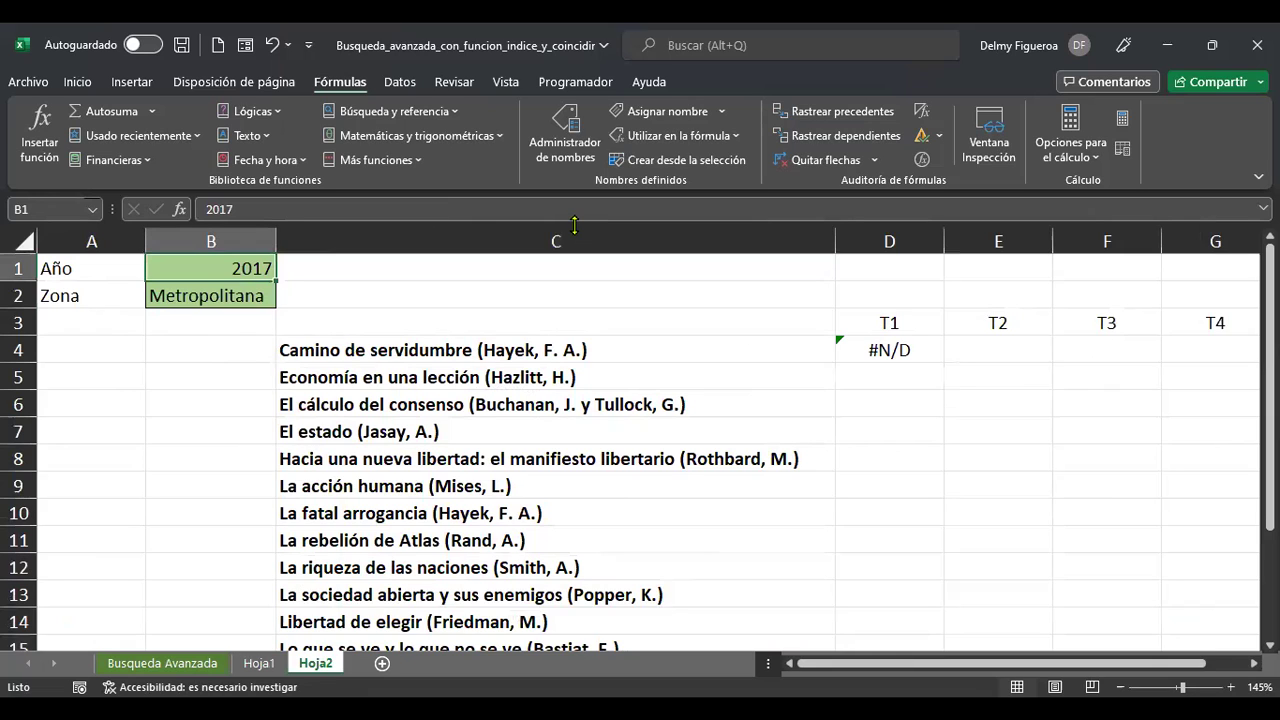
{"action": "type", "text": "2020"}
{"action": "key", "text": "Return"}
{"action": "type", "text": "Centro"}
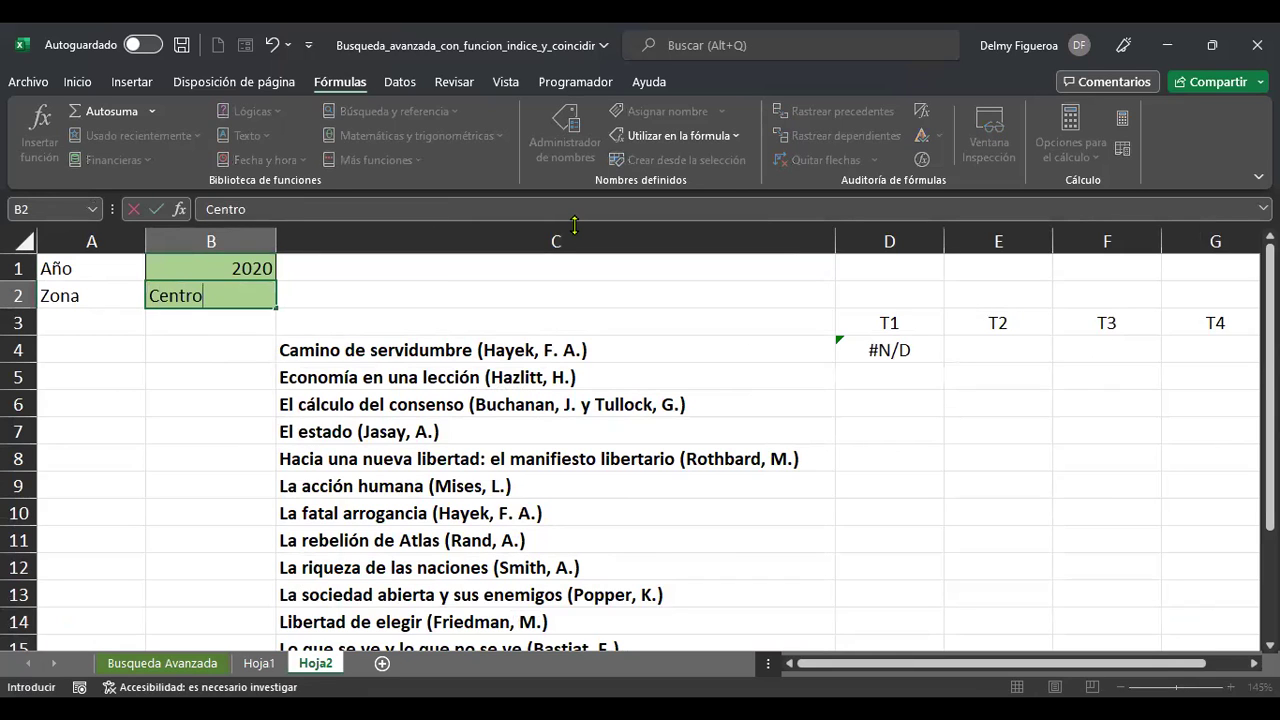
{"action": "key", "text": "Return"}
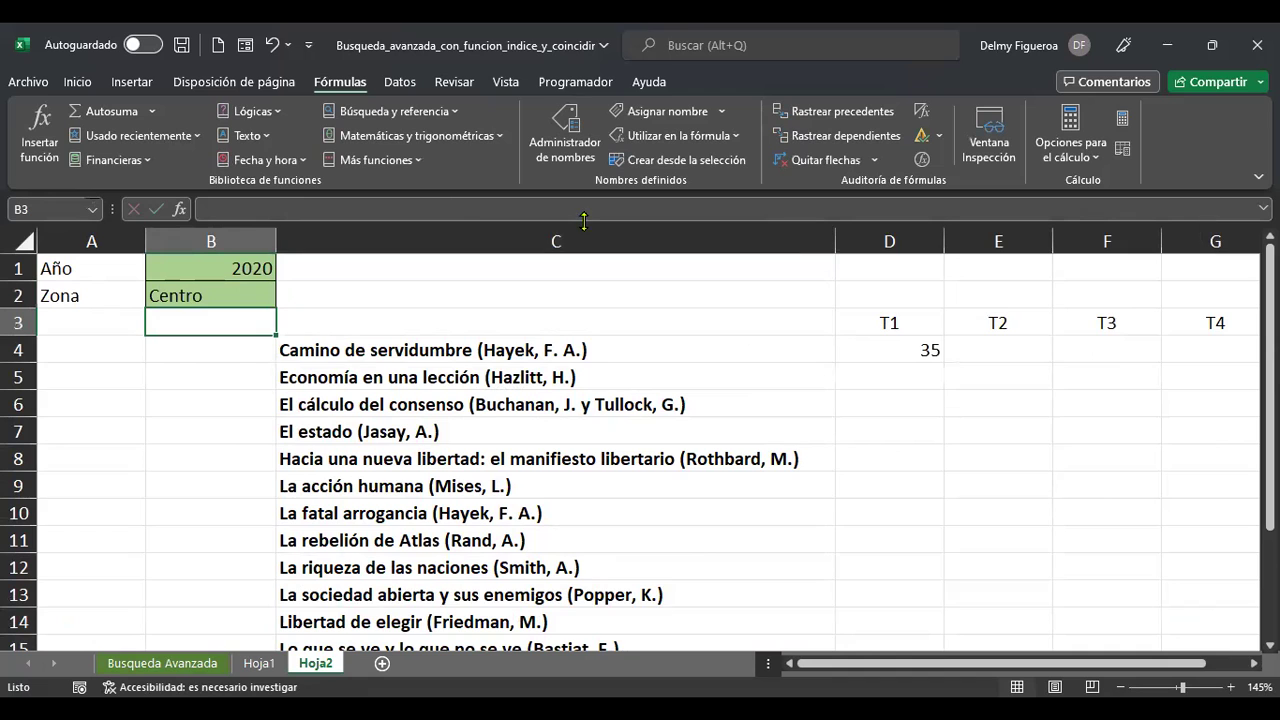
Compare the D4 result in Hoja2 with the position of the row 36 record in Hoja1, counting from the first data row
{"action": "left_click", "coordinate": [895, 347]}
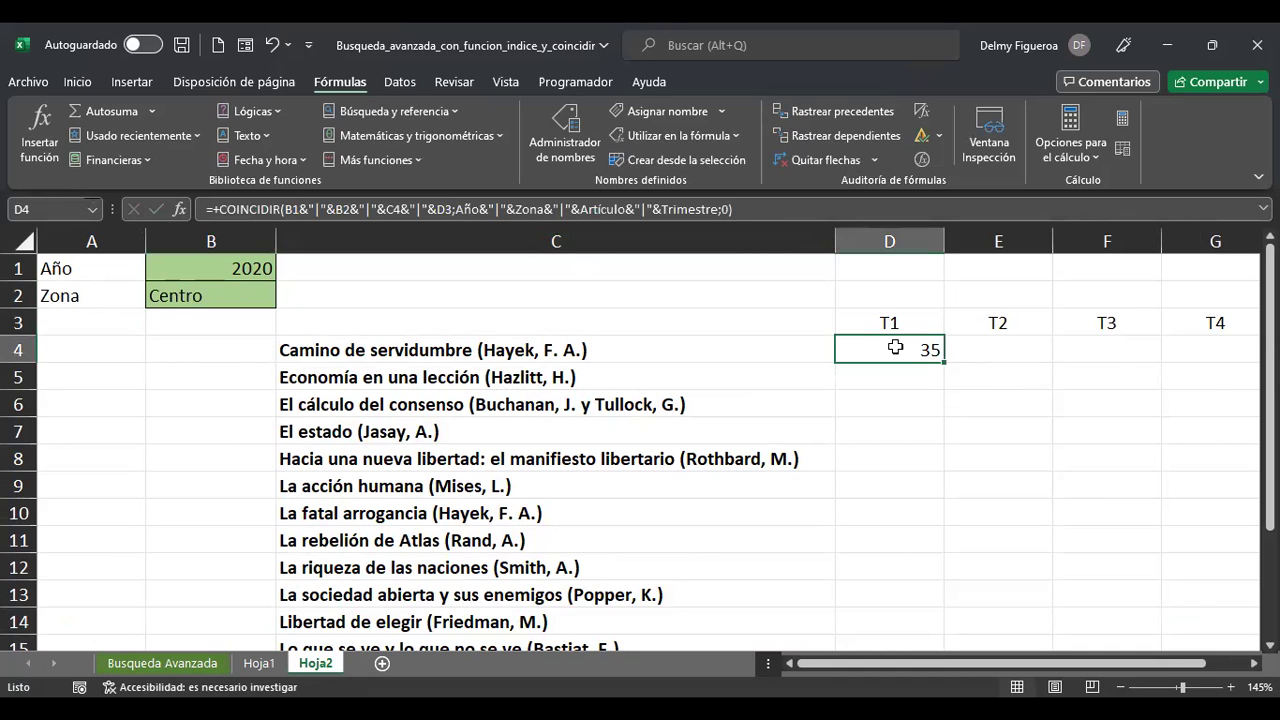
{"action": "left_click", "coordinate": [262, 664]}
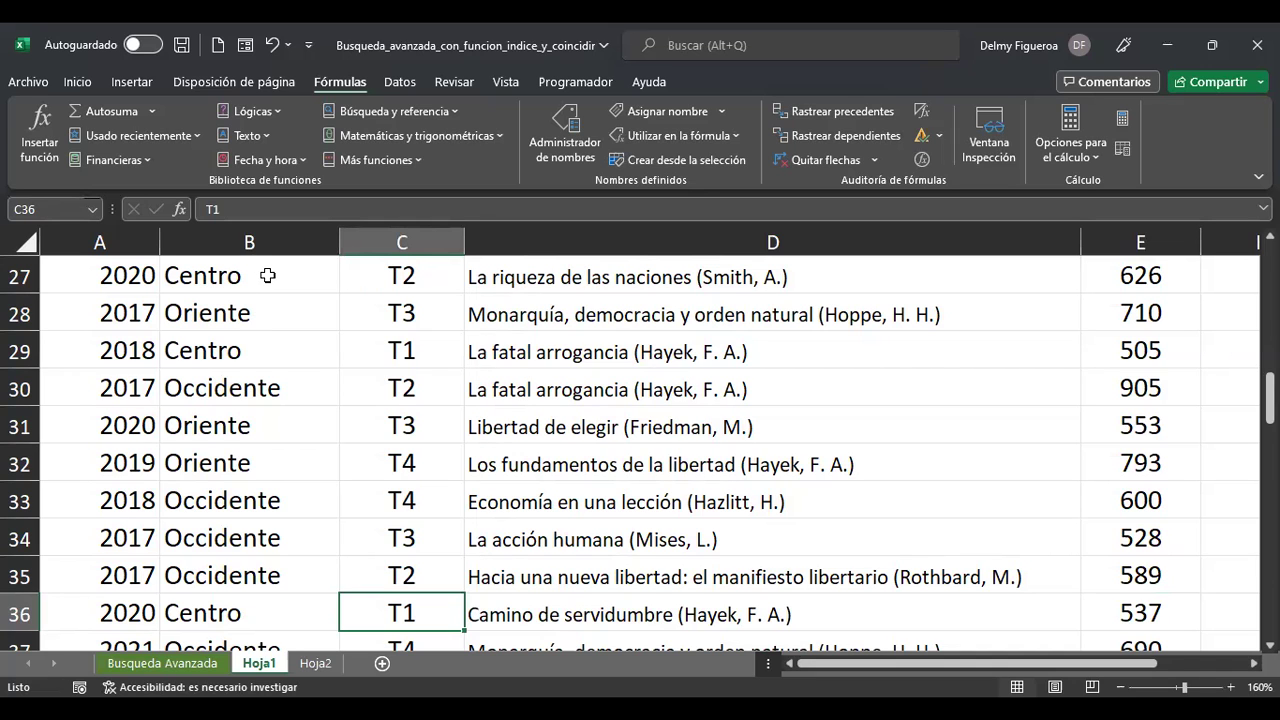
{"action": "key", "text": "ctrl+Home"}
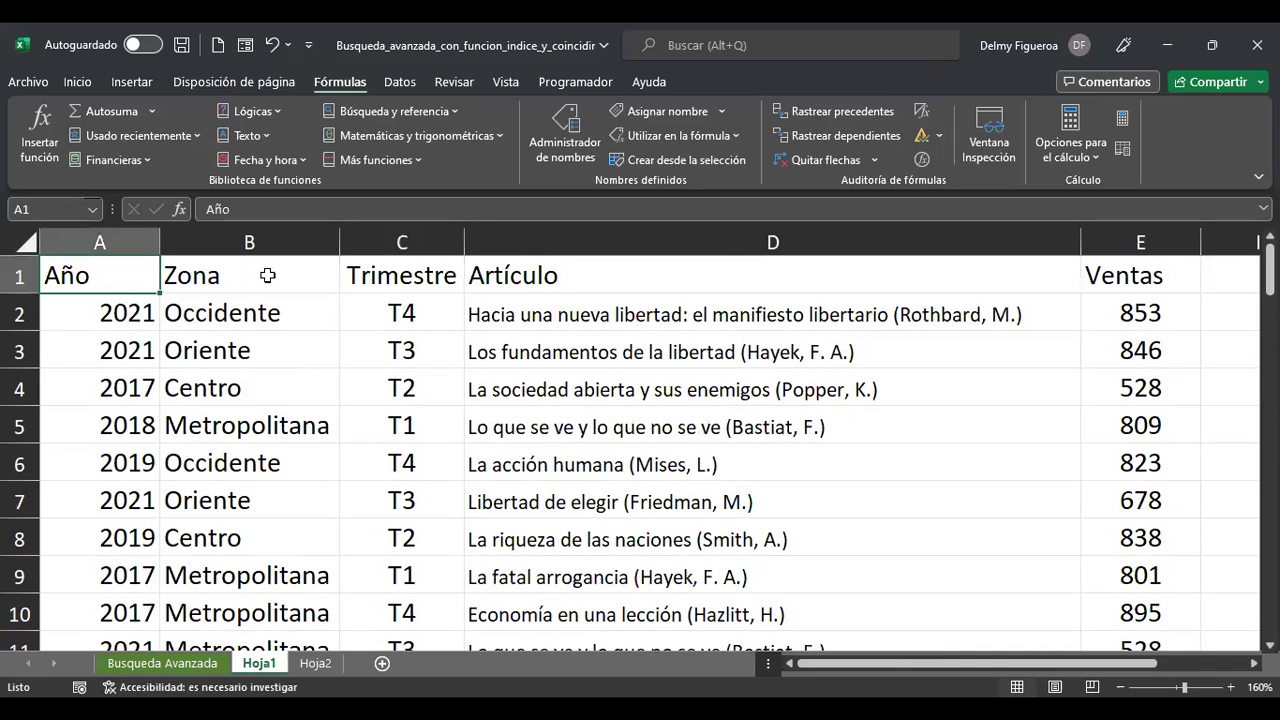
{"action": "left_click", "coordinate": [132, 313]}
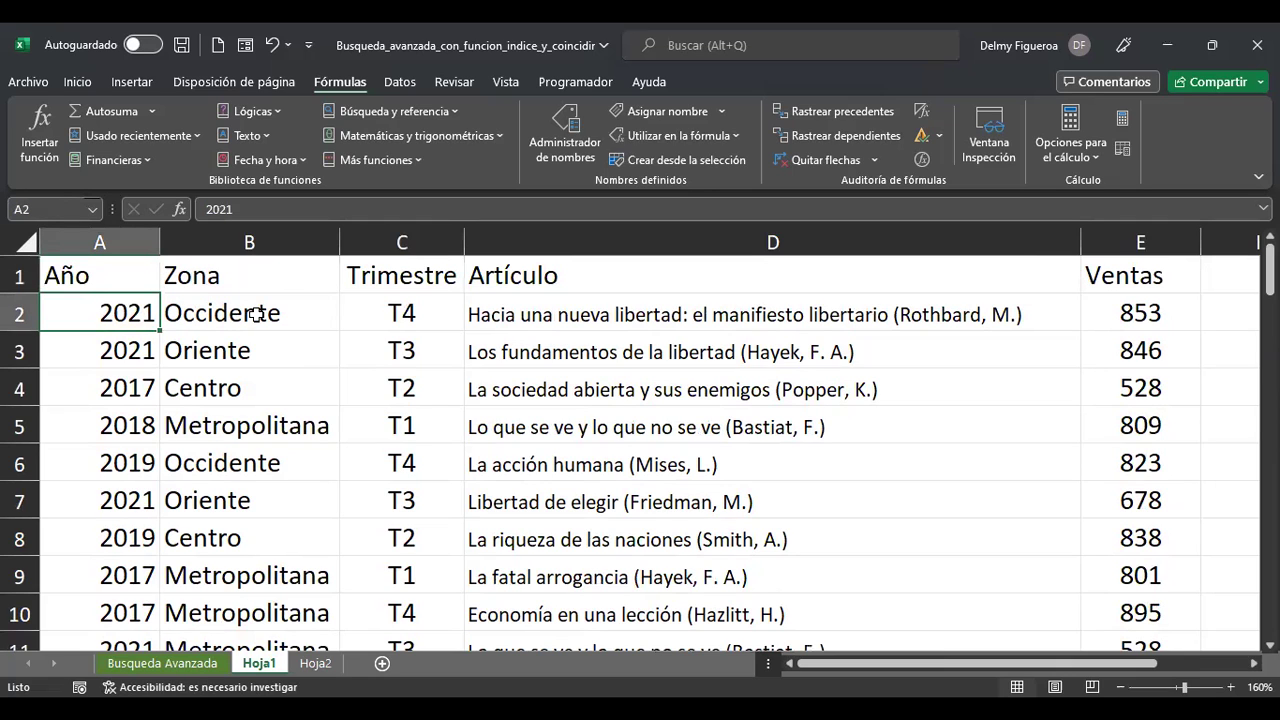
{"action": "left_click", "coordinate": [119, 342]}
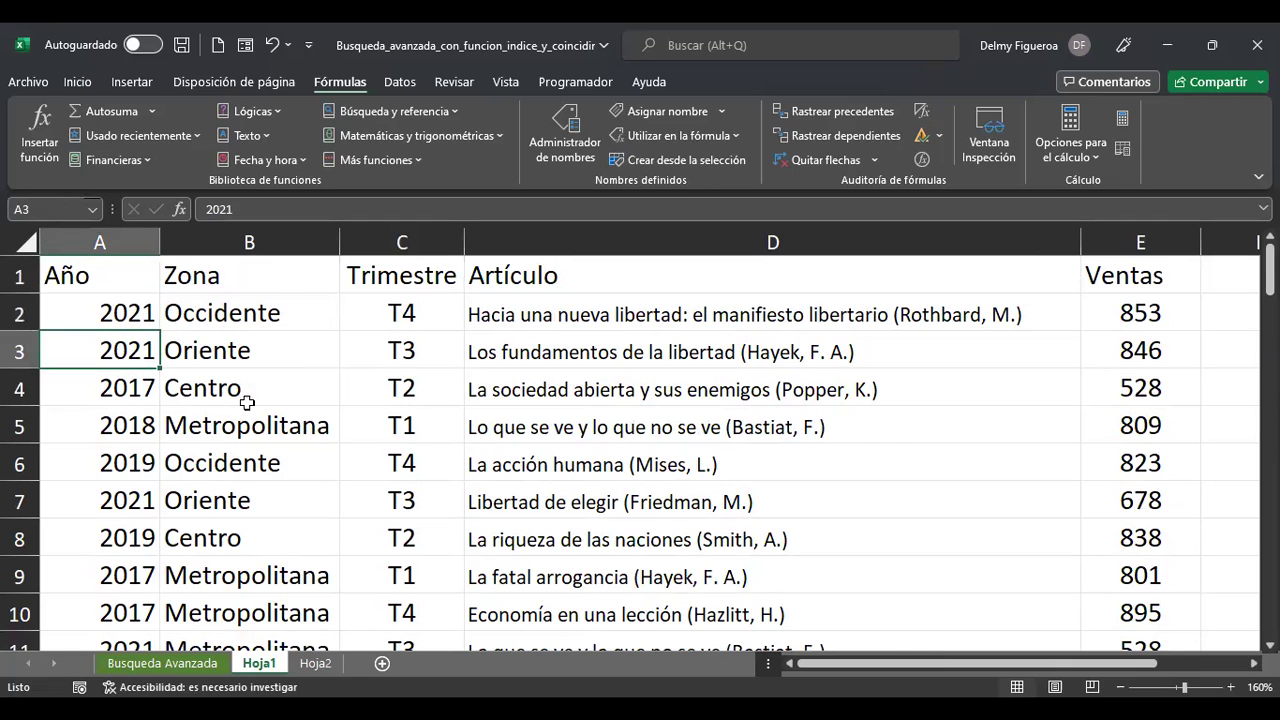
{"action": "scroll", "coordinate": [283, 460], "scroll_direction": "down", "scroll_amount": 12}
{"action": "scroll", "coordinate": [236, 452], "scroll_direction": "up", "scroll_amount": 1}
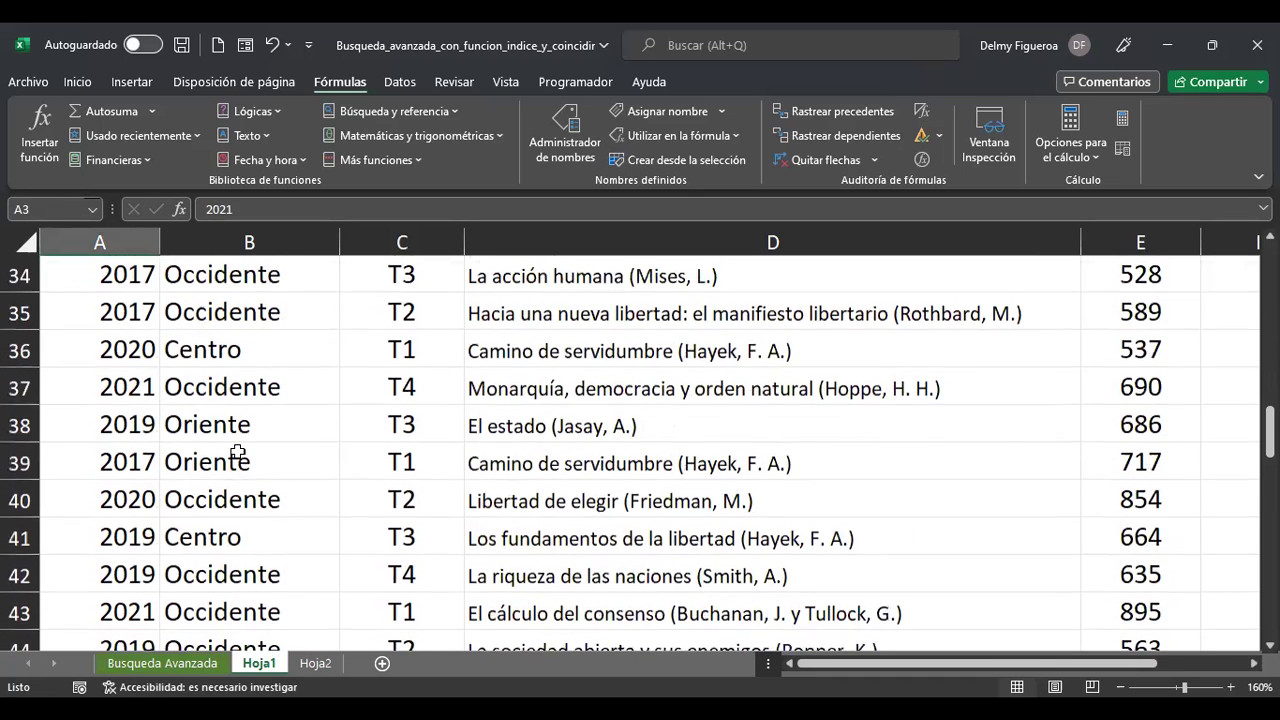
{"action": "left_click", "coordinate": [622, 351]}
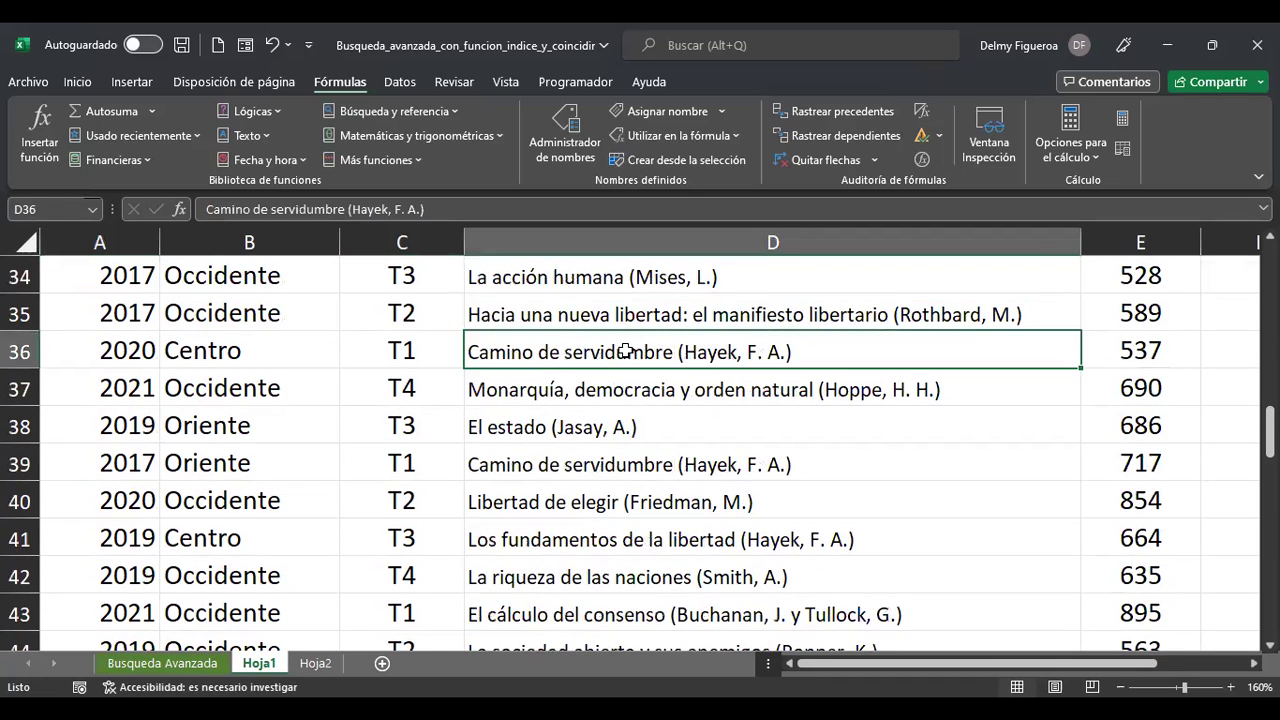
{"action": "left_click", "coordinate": [1148, 352]}
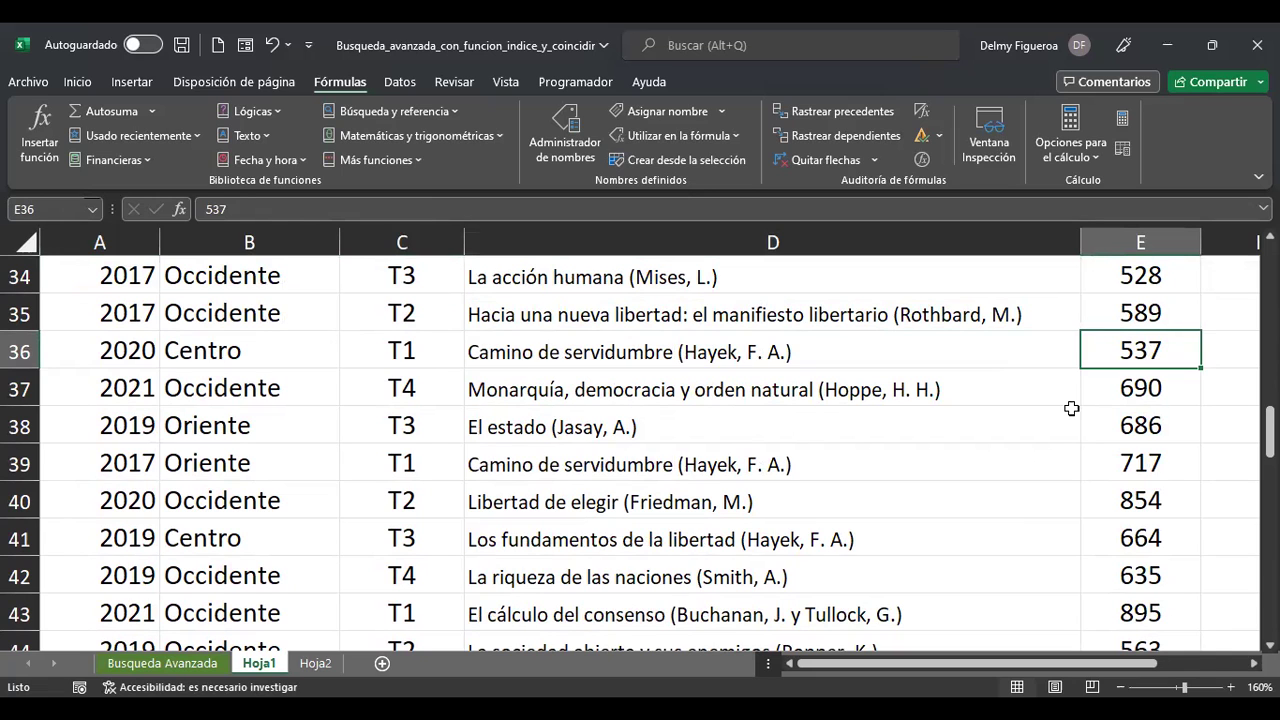
In Hoja2's D4 formula, remove the plus sign before COINCIDIR and insert the INDICE function in front of it
{"action": "left_click", "coordinate": [314, 663]}
{"action": "key", "text": "F2"}
{"action": "left_click", "coordinate": [860, 349]}
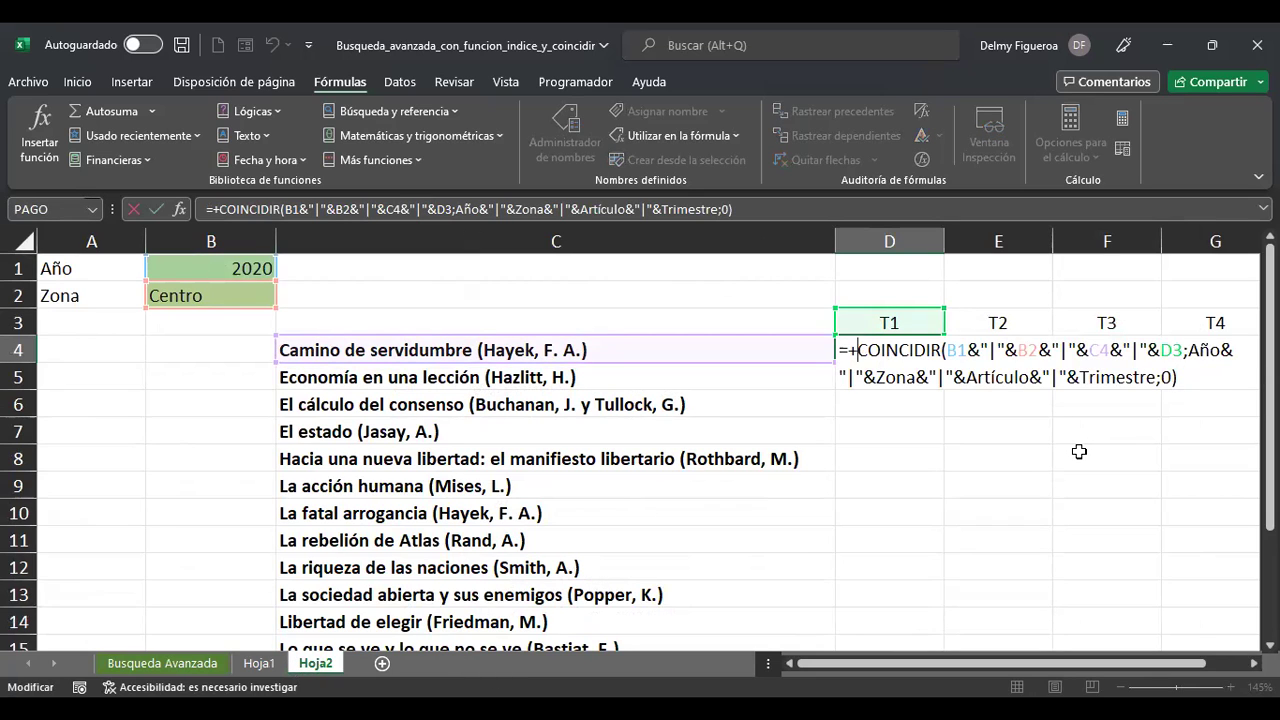
{"action": "key", "text": "BackSpace"}
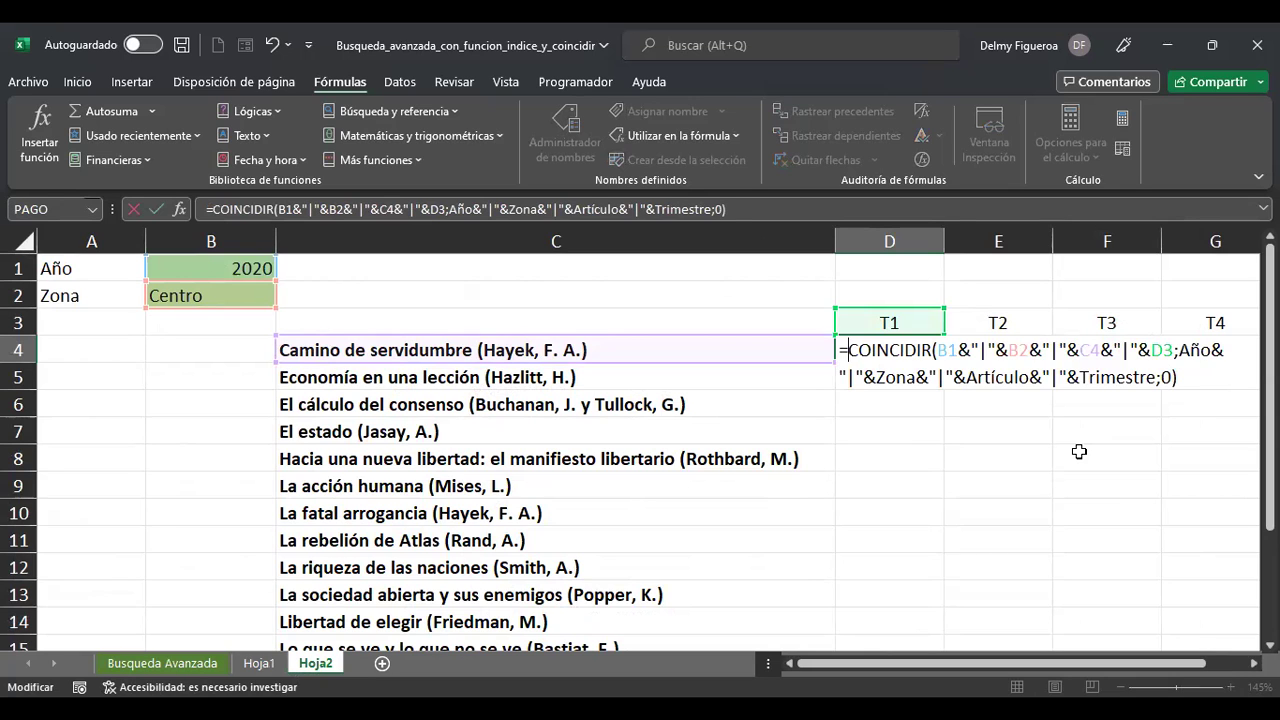
{"action": "type", "text": "indi"}
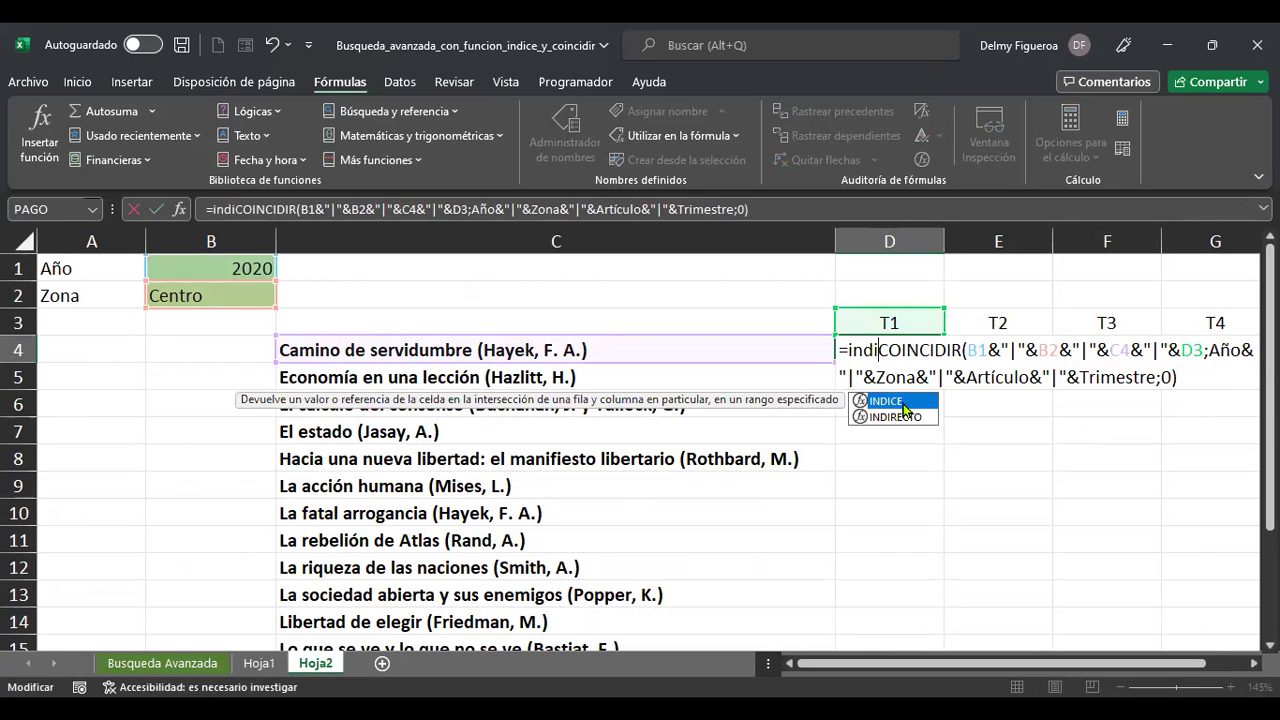
{"action": "double_click", "coordinate": [895, 402]}
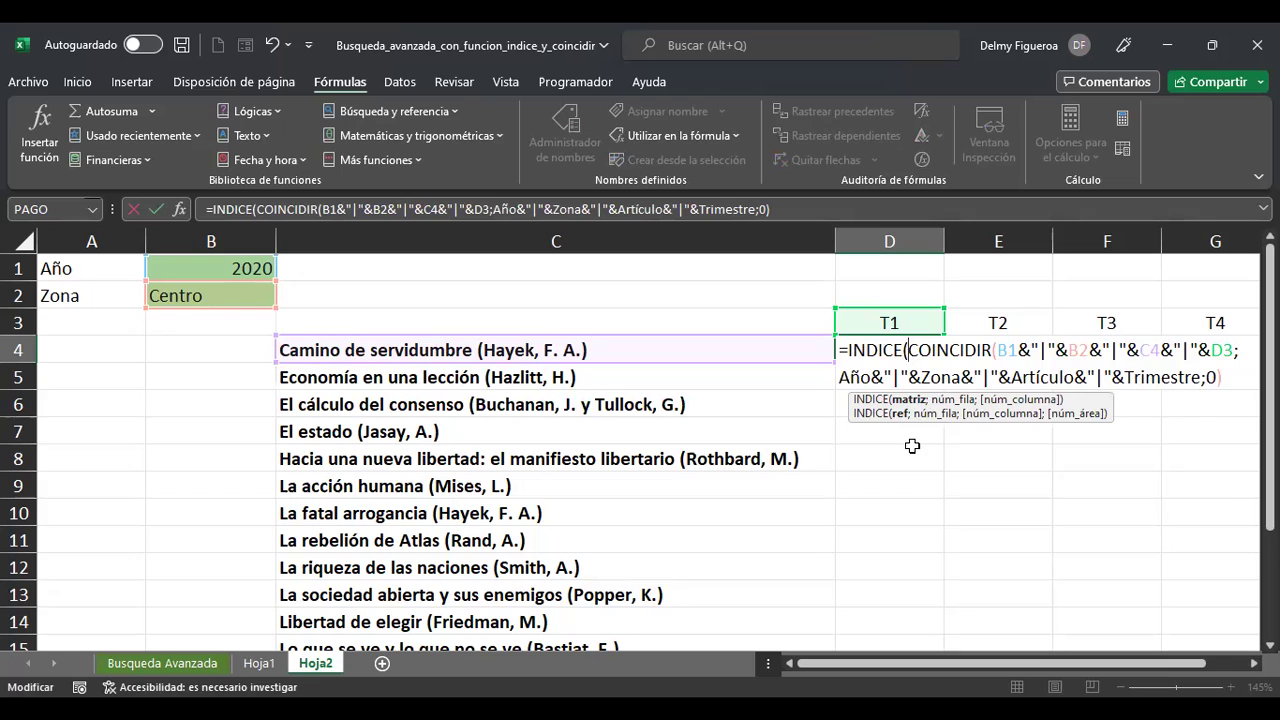
Complete D4's INDICE formula with the named range Detalle as its array and COINCIDIR as its row number
{"action": "type", "text": "D"}
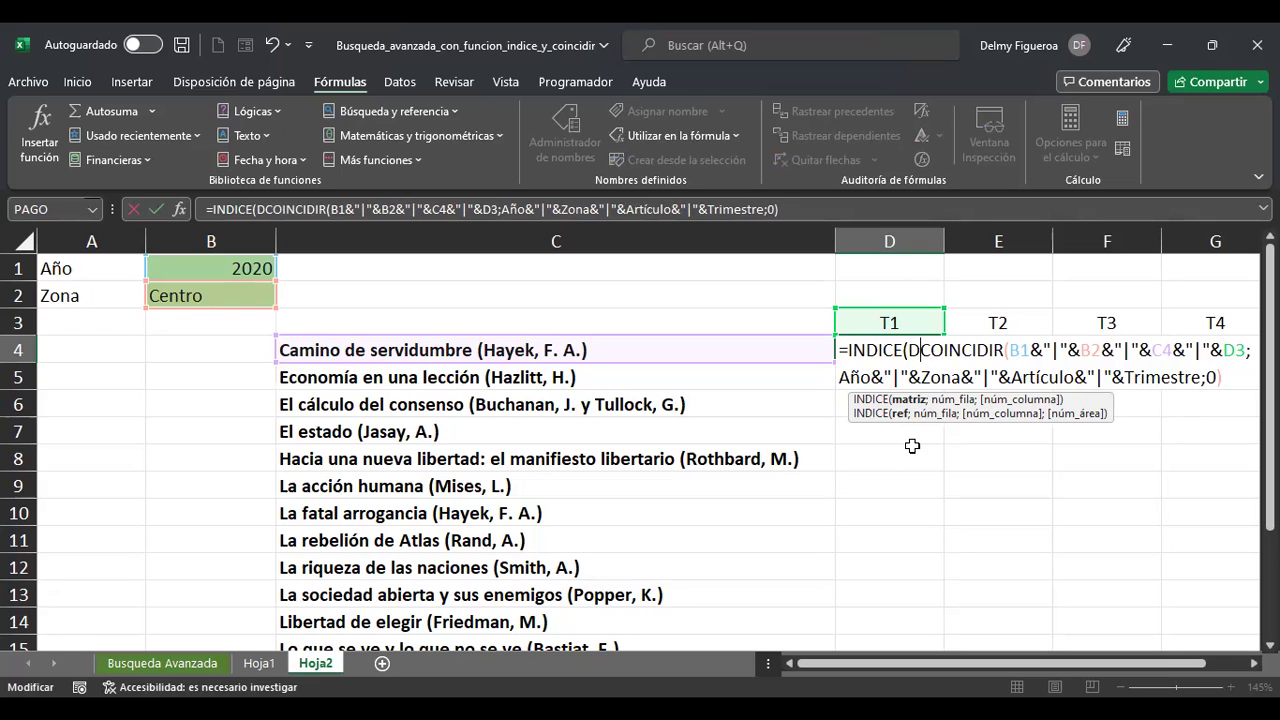
{"action": "type", "text": "etalle"}
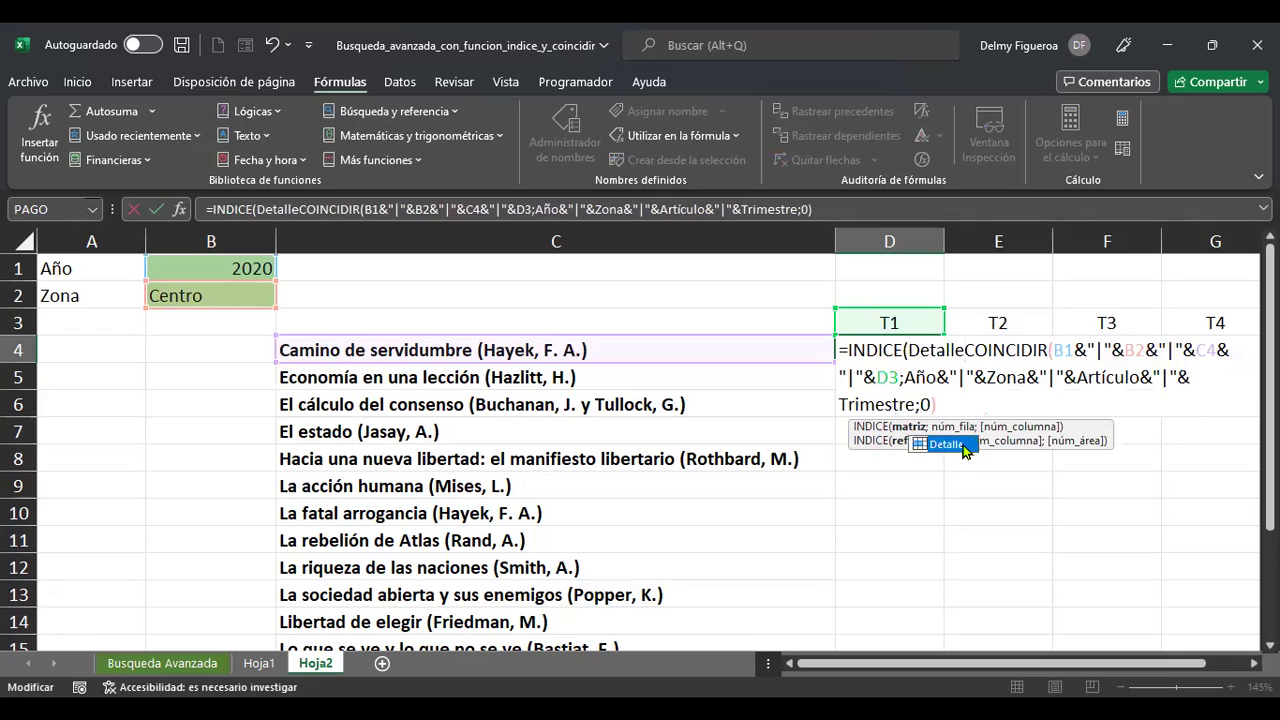
{"action": "double_click", "coordinate": [960, 445]}
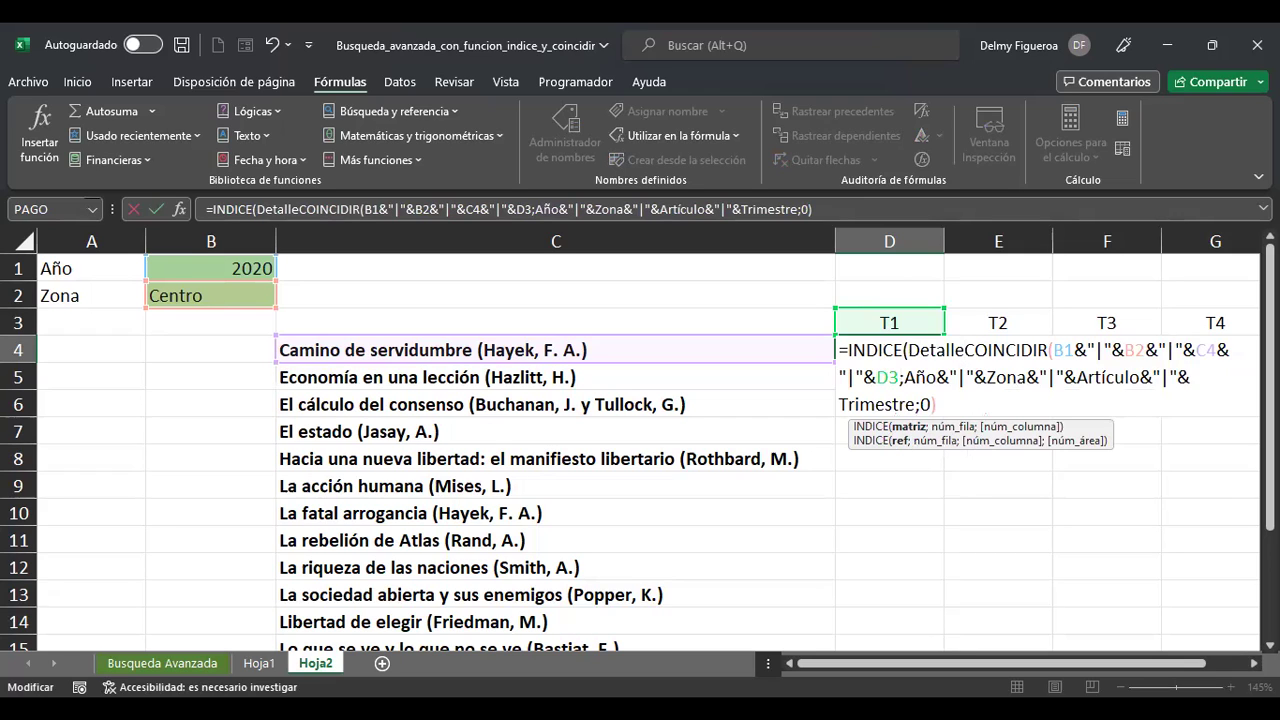
{"action": "type", "text": ";"}
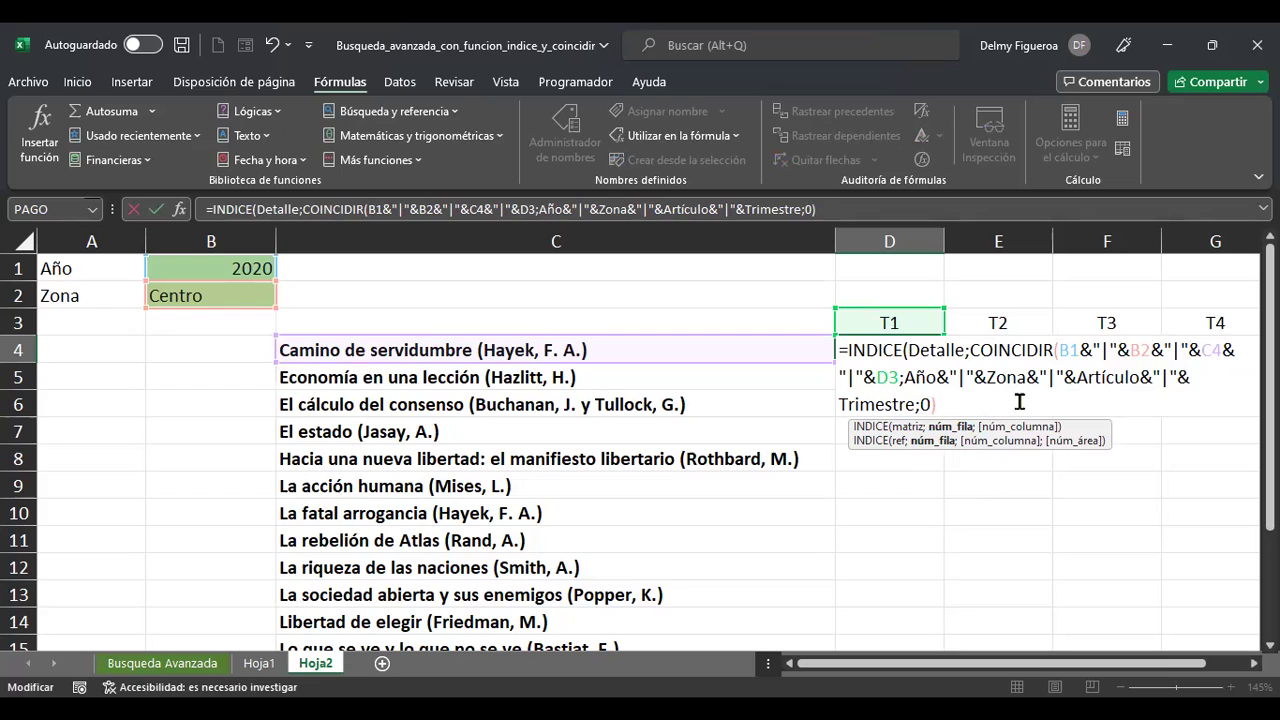
{"action": "type", "text": ")"}
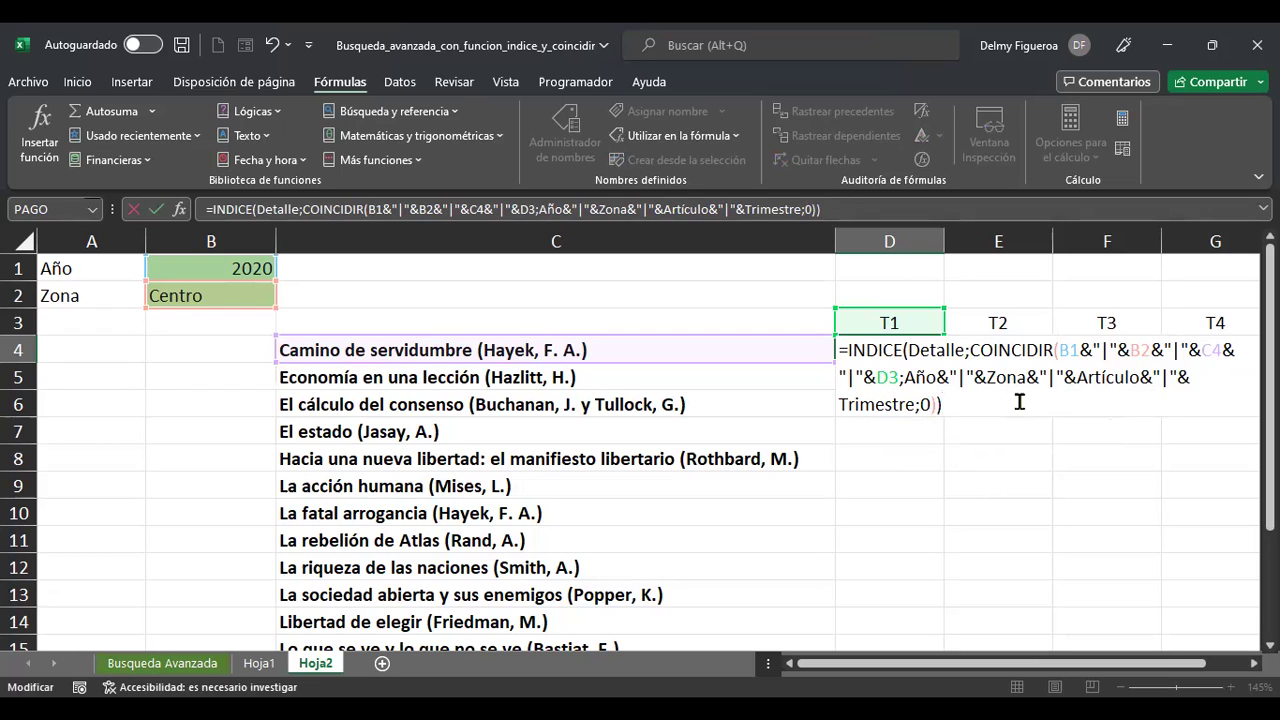
{"action": "key", "text": "Return"}
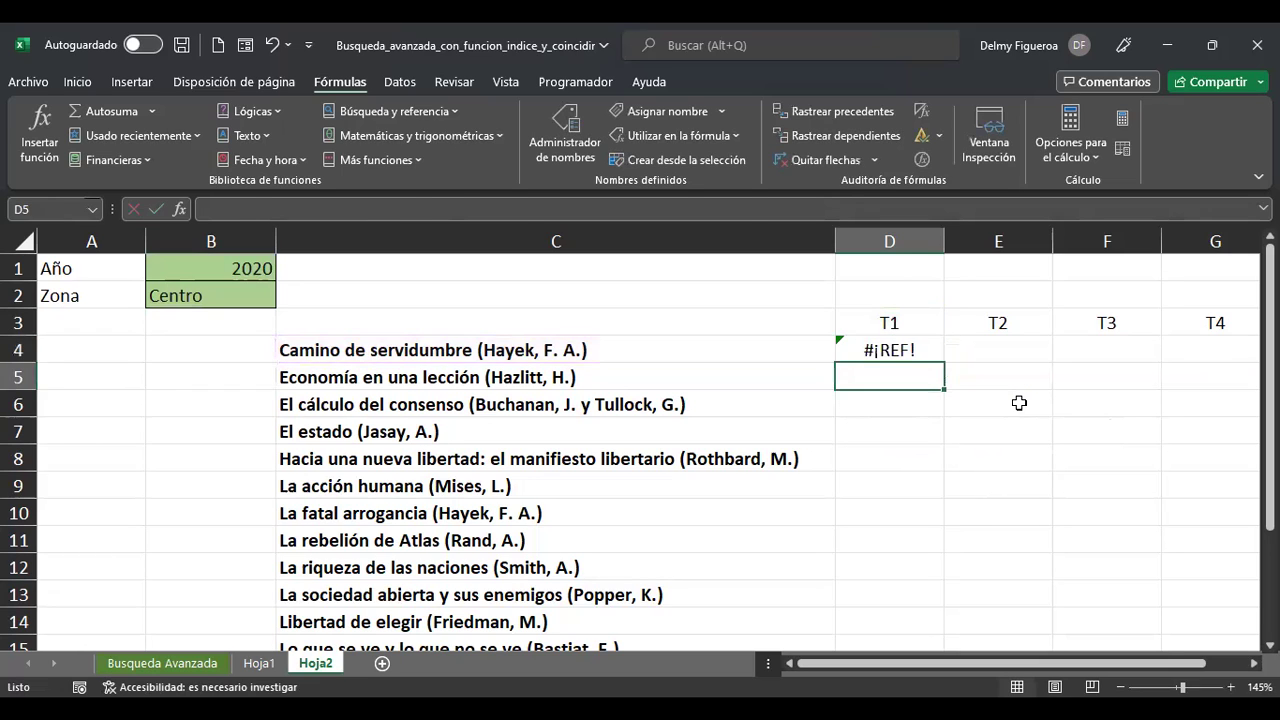
{"action": "key", "text": "Up"}
{"action": "key", "text": "F2"}
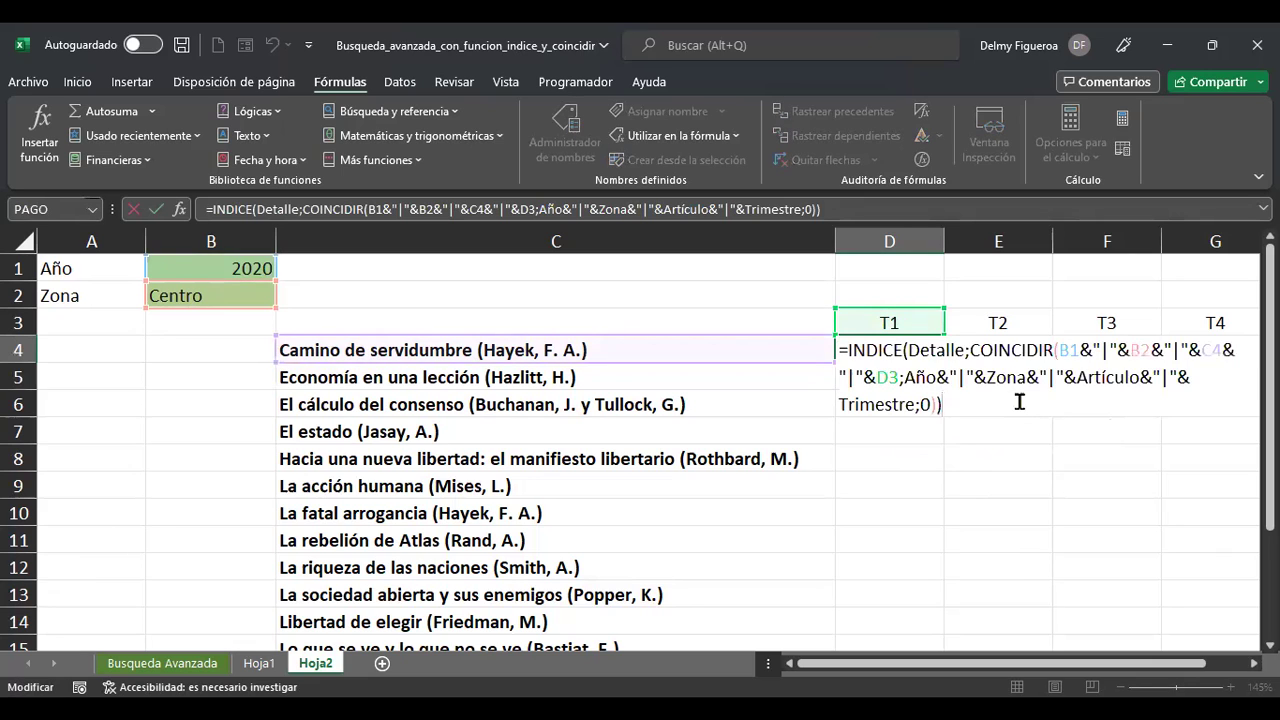
{"action": "left_click", "coordinate": [928, 352]}
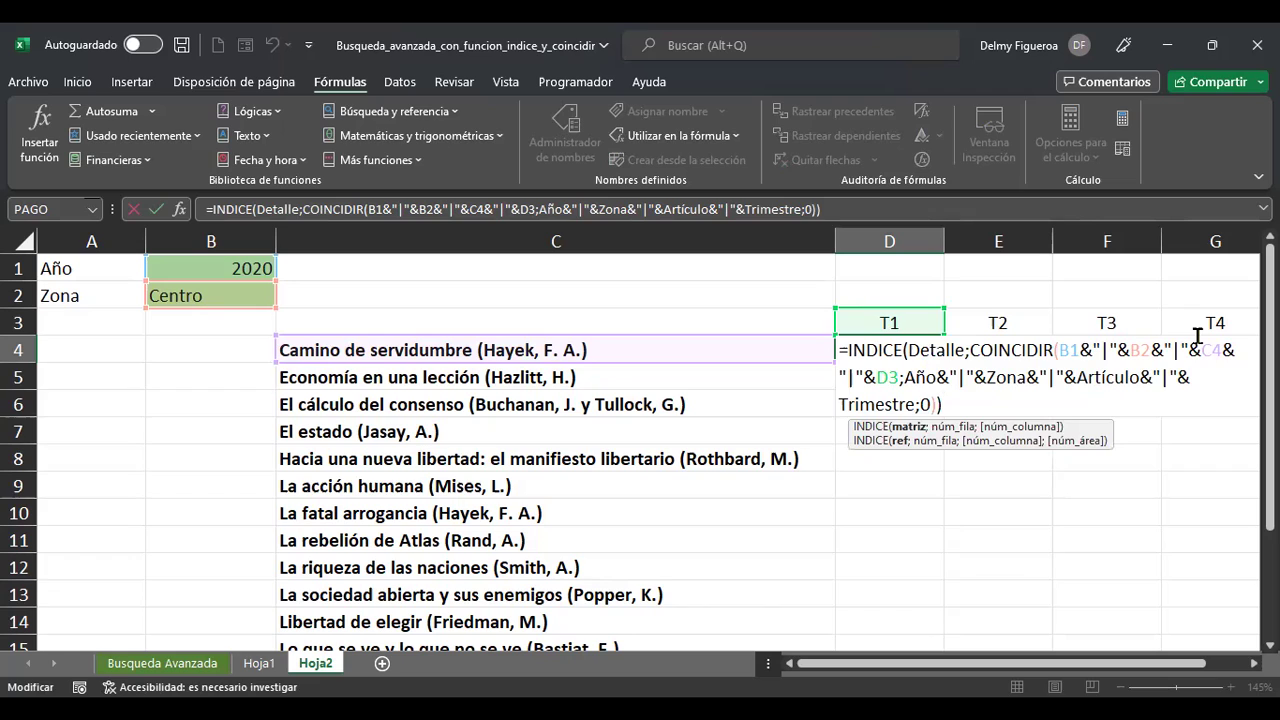
{"action": "left_click", "coordinate": [1197, 336]}
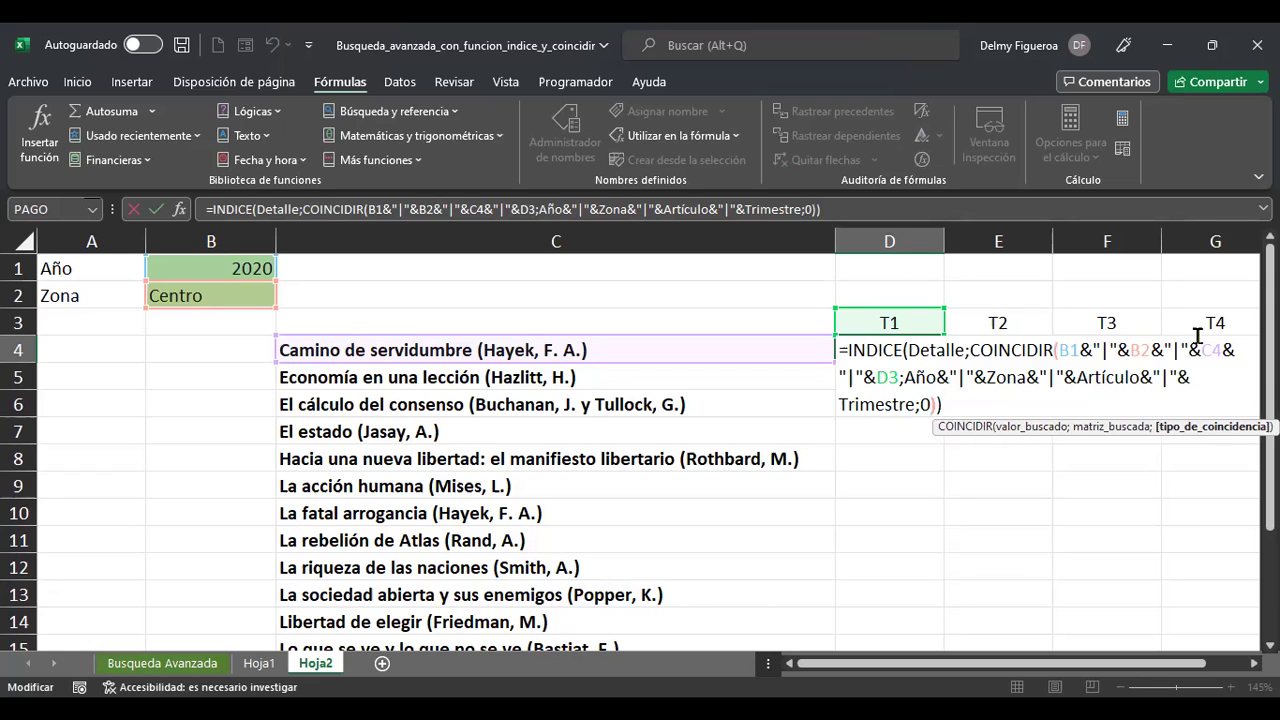
{"action": "key", "text": "Right"}
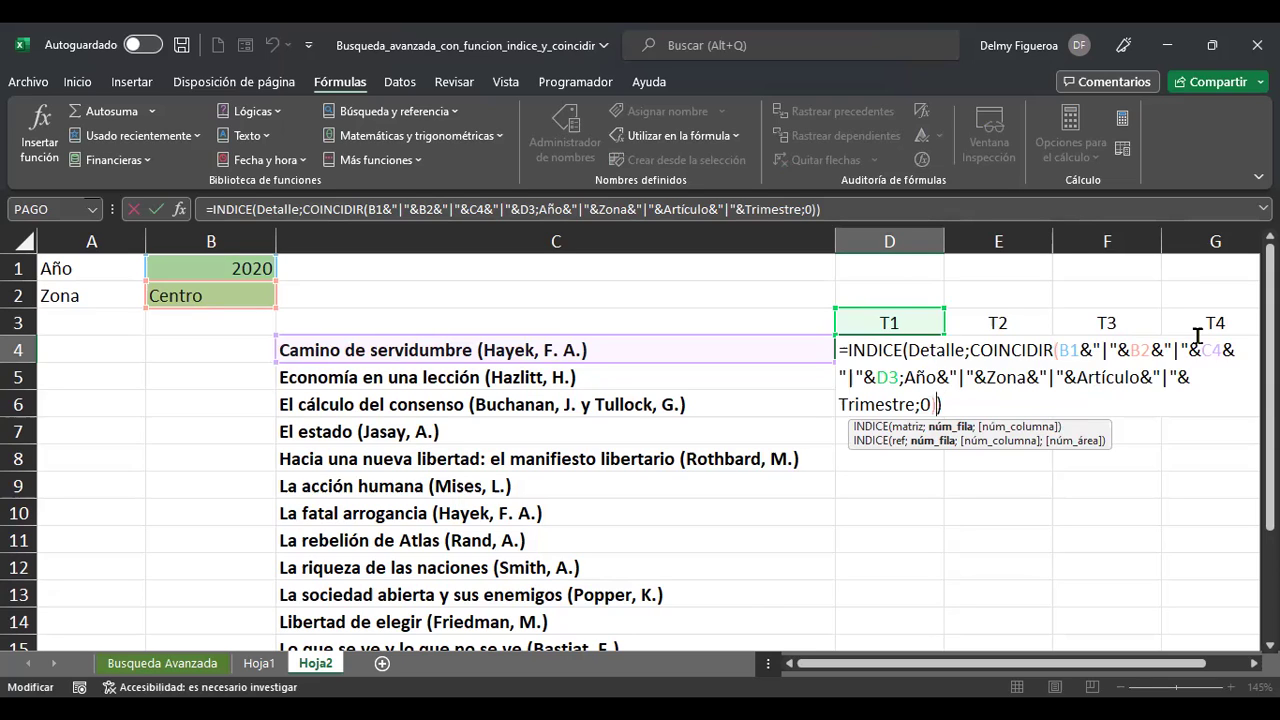
{"action": "type", "text": ";"}
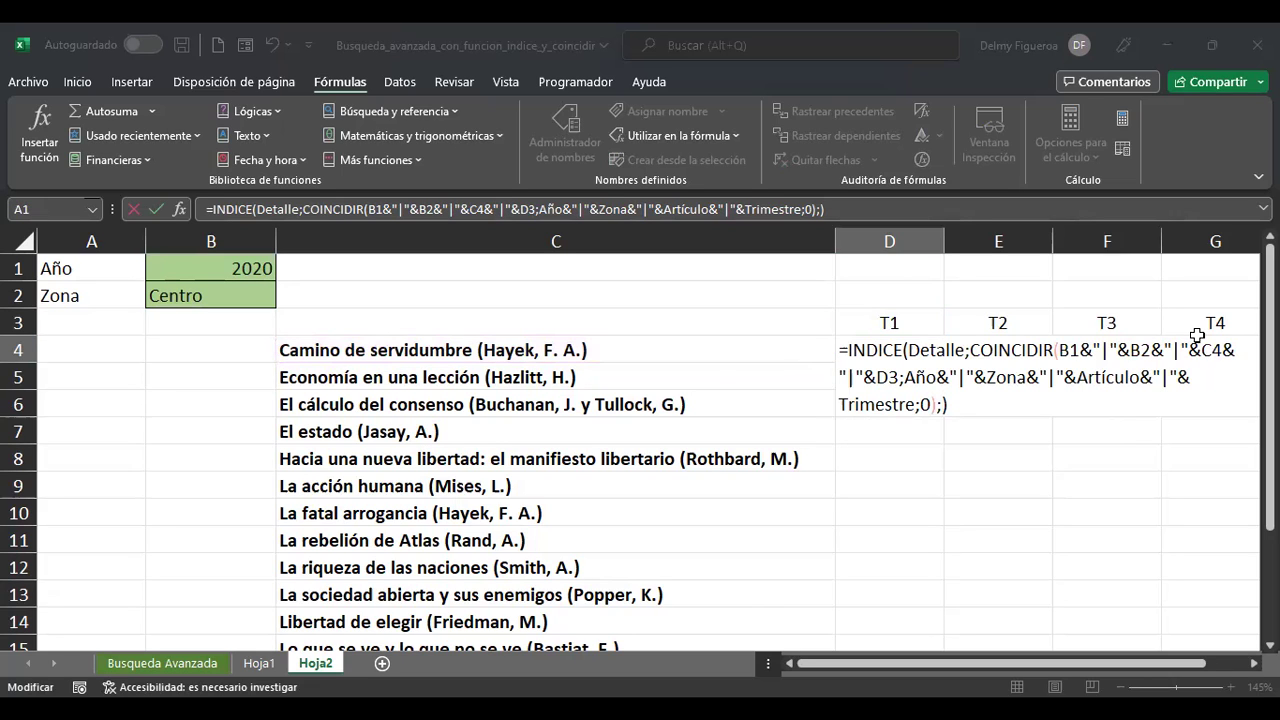
{"action": "key", "text": "Return"}
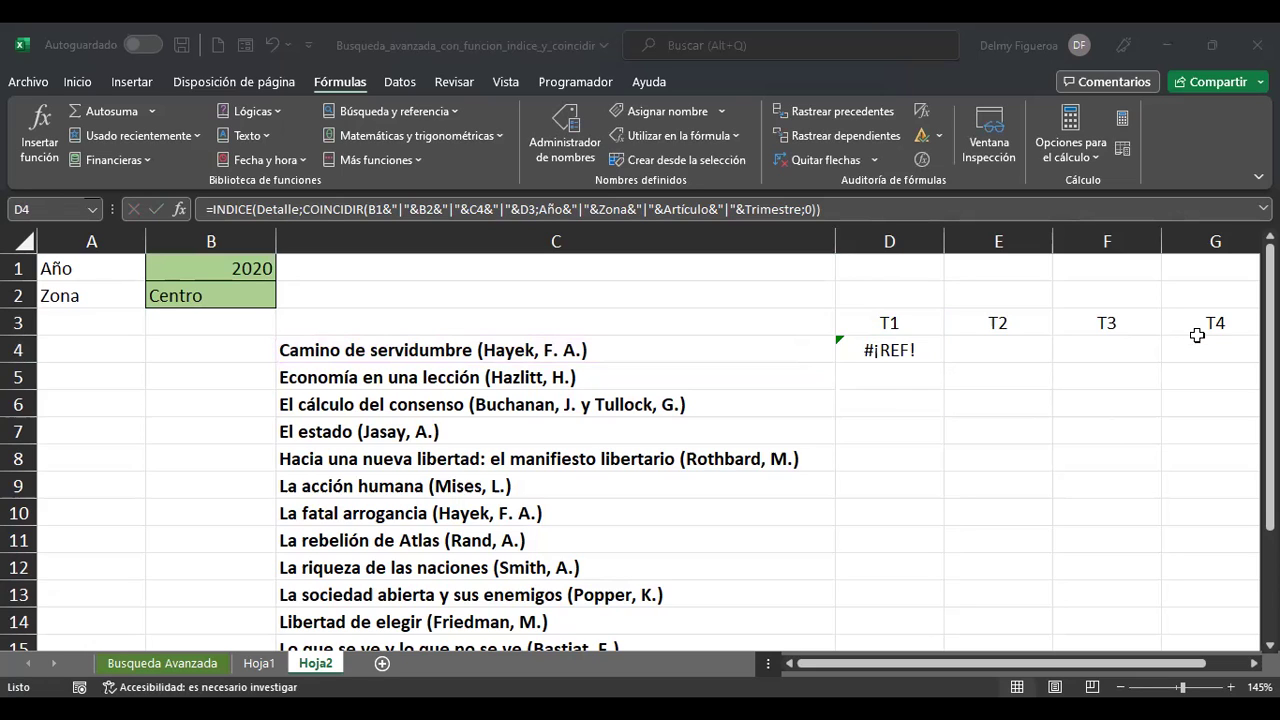
Review the arguments of the INDICE and COINCIDIR functions in D4's formula
{"action": "key", "text": "F2"}
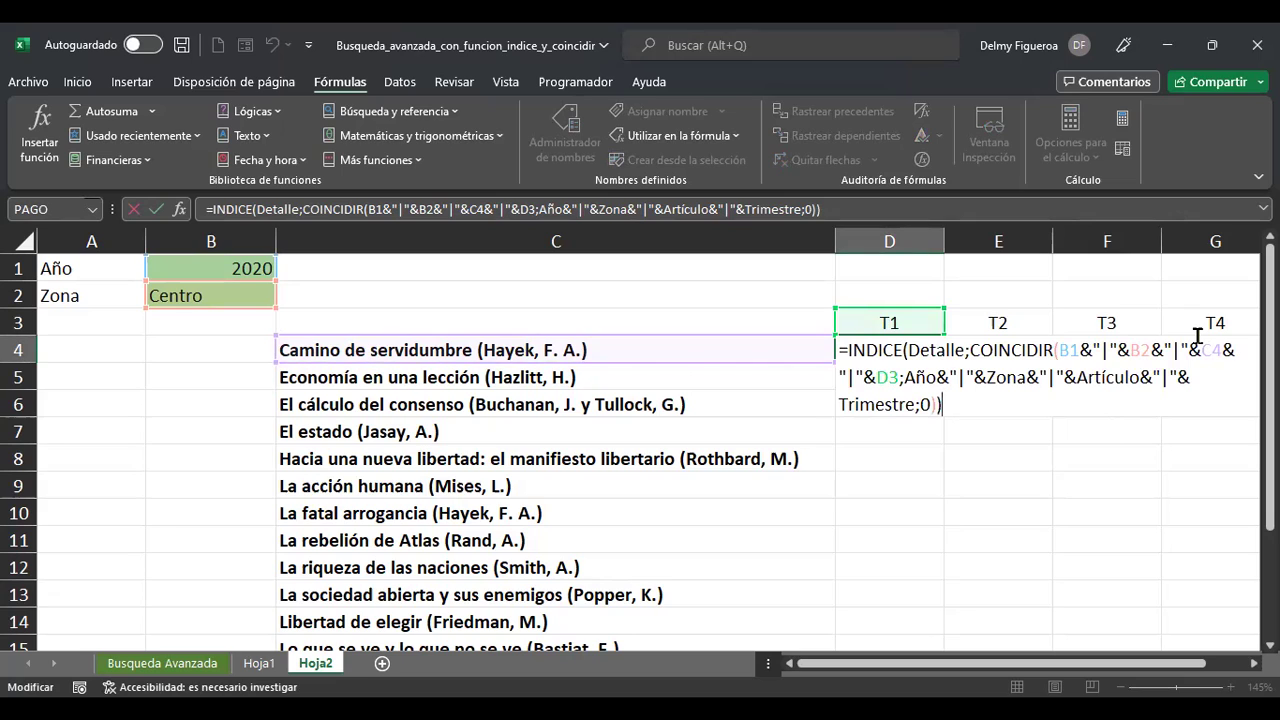
{"action": "key", "text": "Left"}
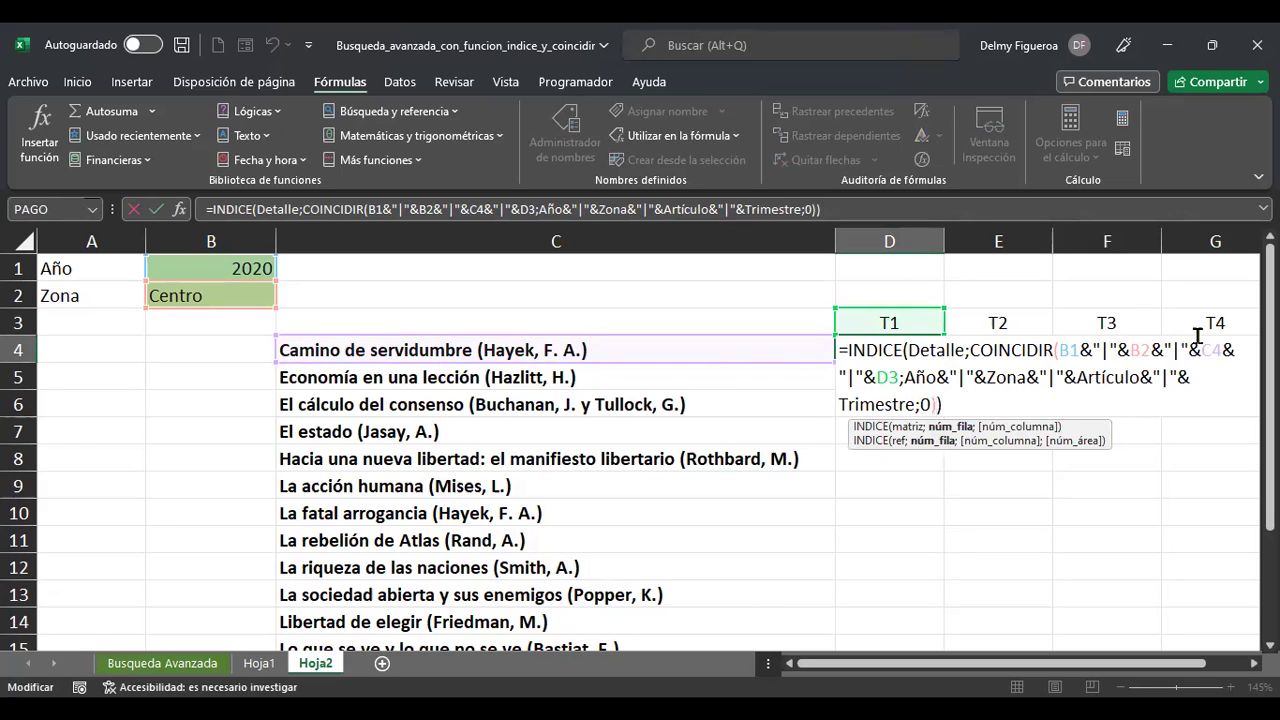
{"action": "key", "text": "Left"}
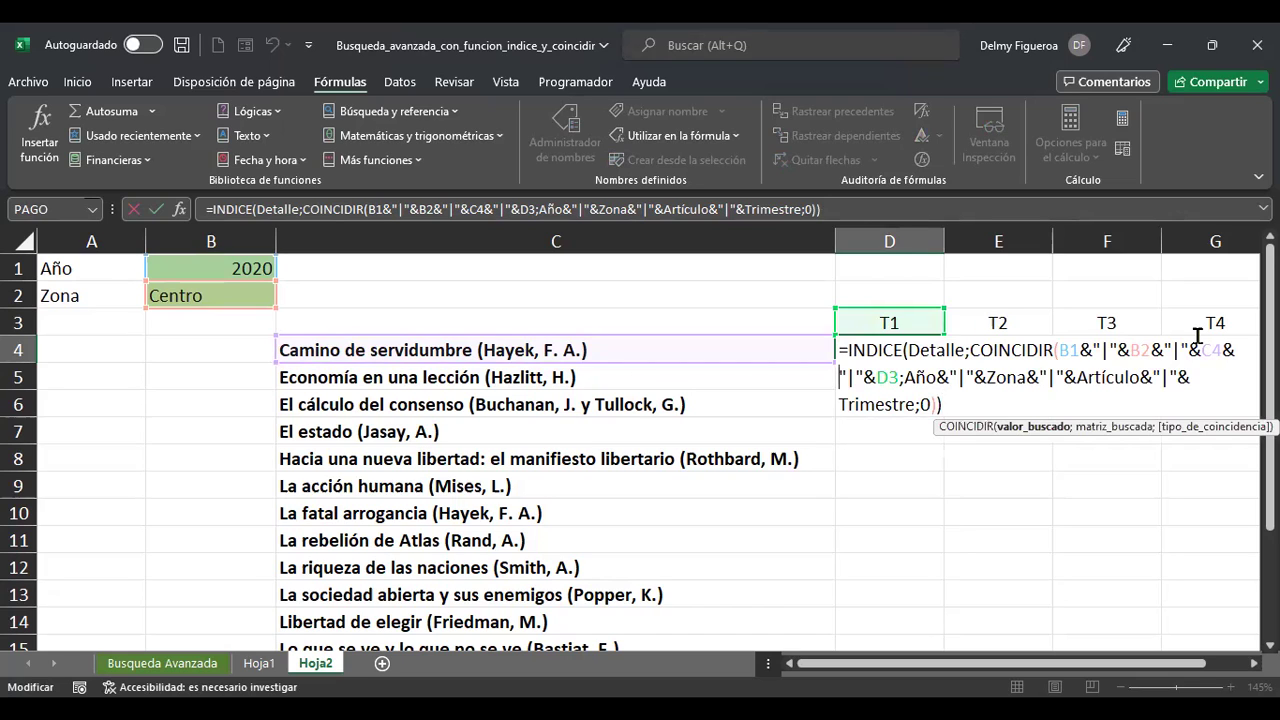
{"action": "key", "text": "Home"}
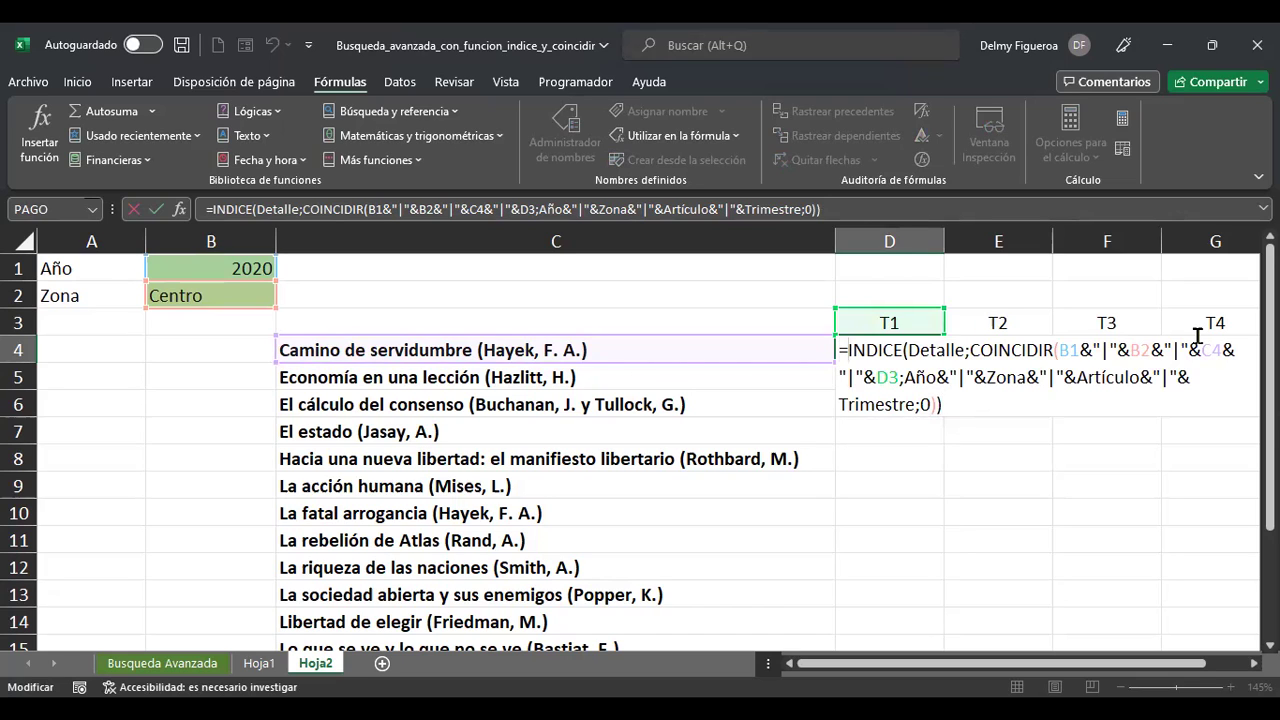
{"action": "key", "text": "ctrl+Right"}
{"action": "key", "text": "ctrl+Right"}
{"action": "key", "text": "ctrl+Right"}
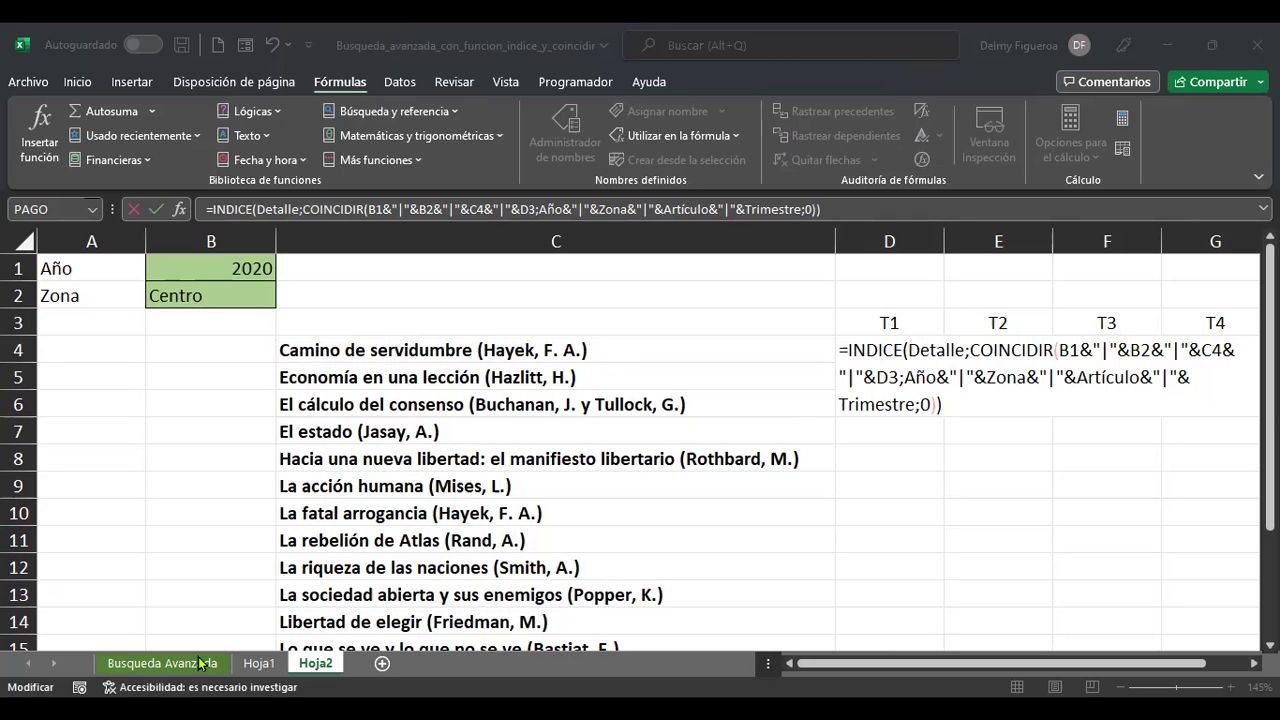
Consult the vendor and month lookup example in the Busqueda Avanzada sheet and return to Hoja2
{"action": "left_click", "coordinate": [160, 663]}
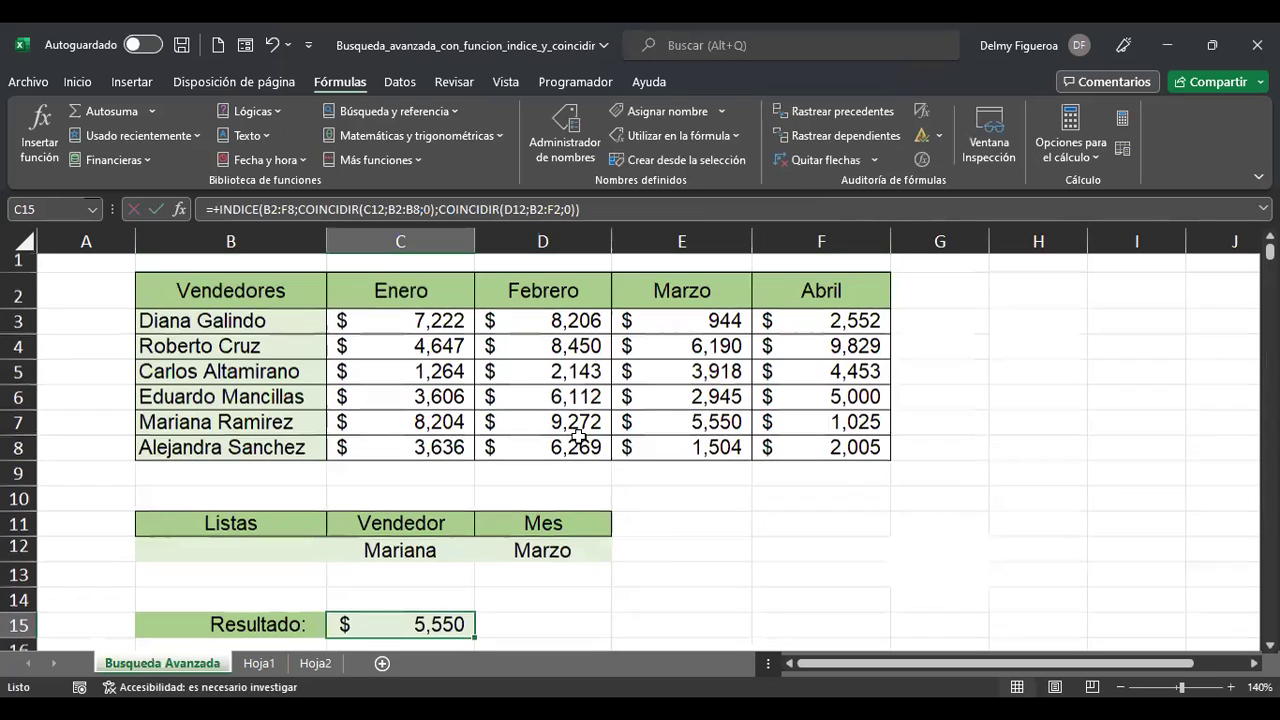
{"action": "left_click", "coordinate": [594, 489]}
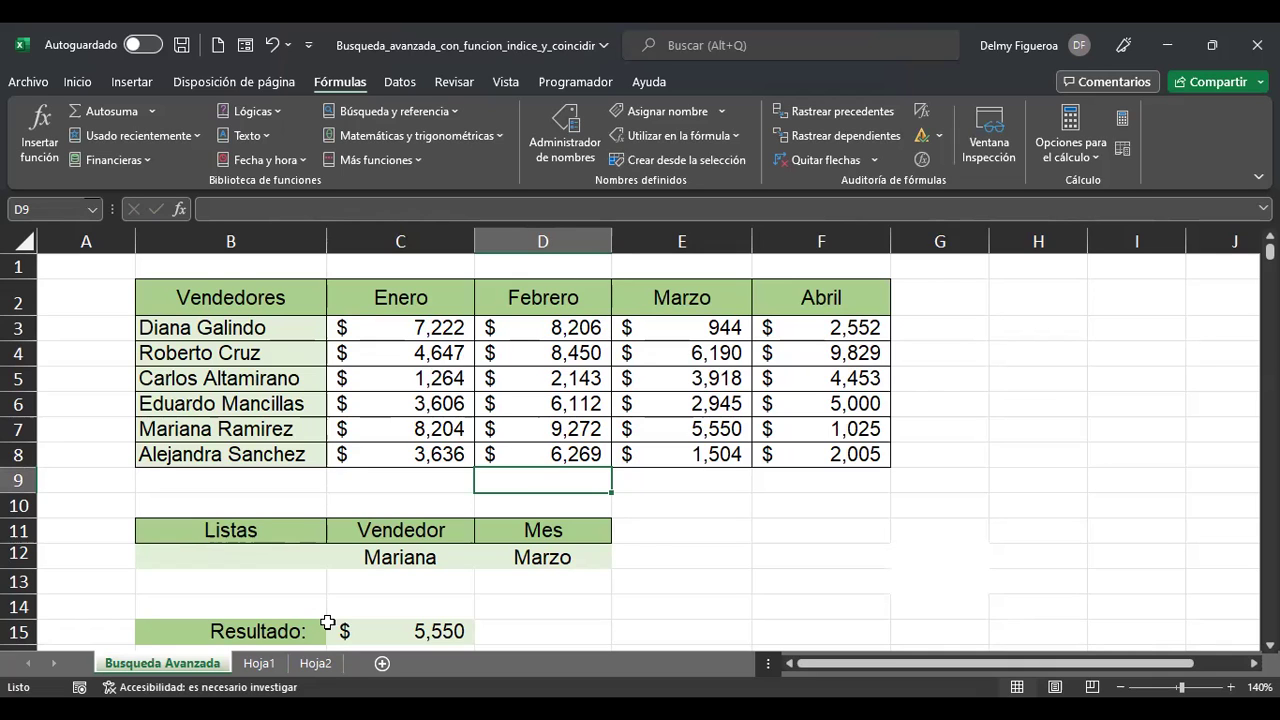
{"action": "left_click", "coordinate": [315, 664]}
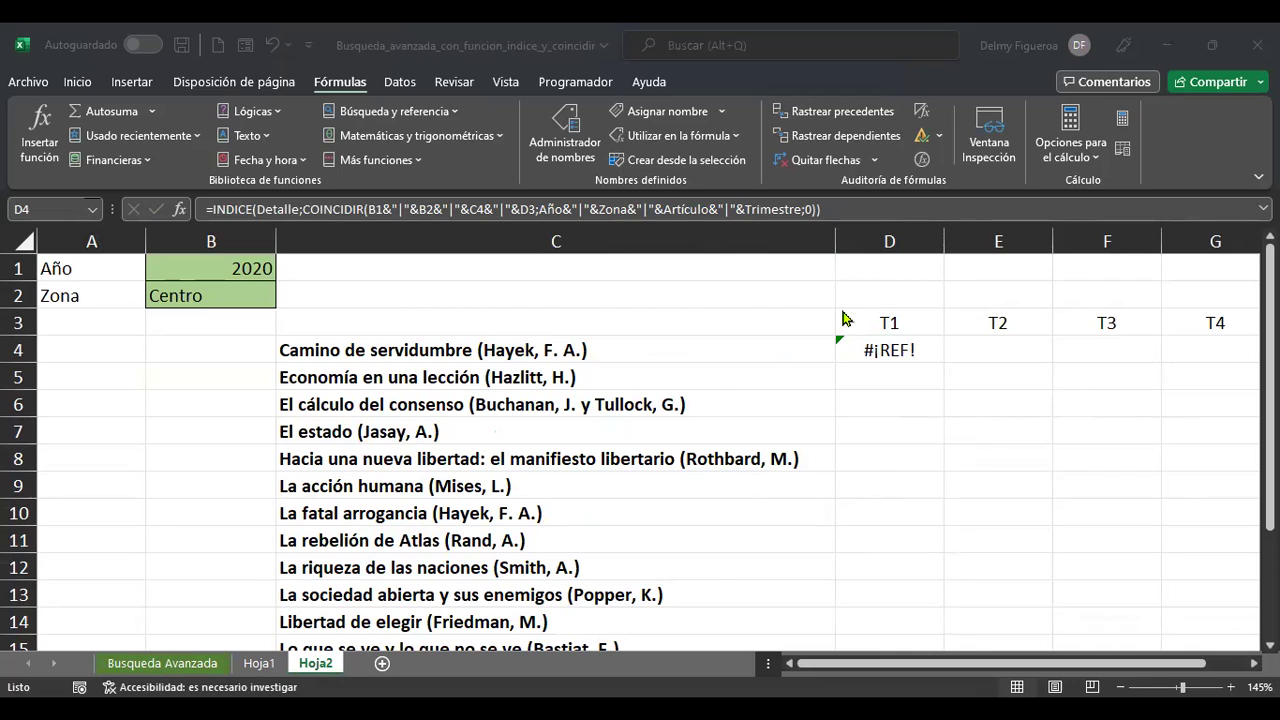
Check the end of D4's formula, where COINCIDIR's match type and the INDICE row argument finish
{"action": "left_click", "coordinate": [907, 358]}
{"action": "left_click", "coordinate": [860, 356]}
{"action": "double_click", "coordinate": [860, 356]}
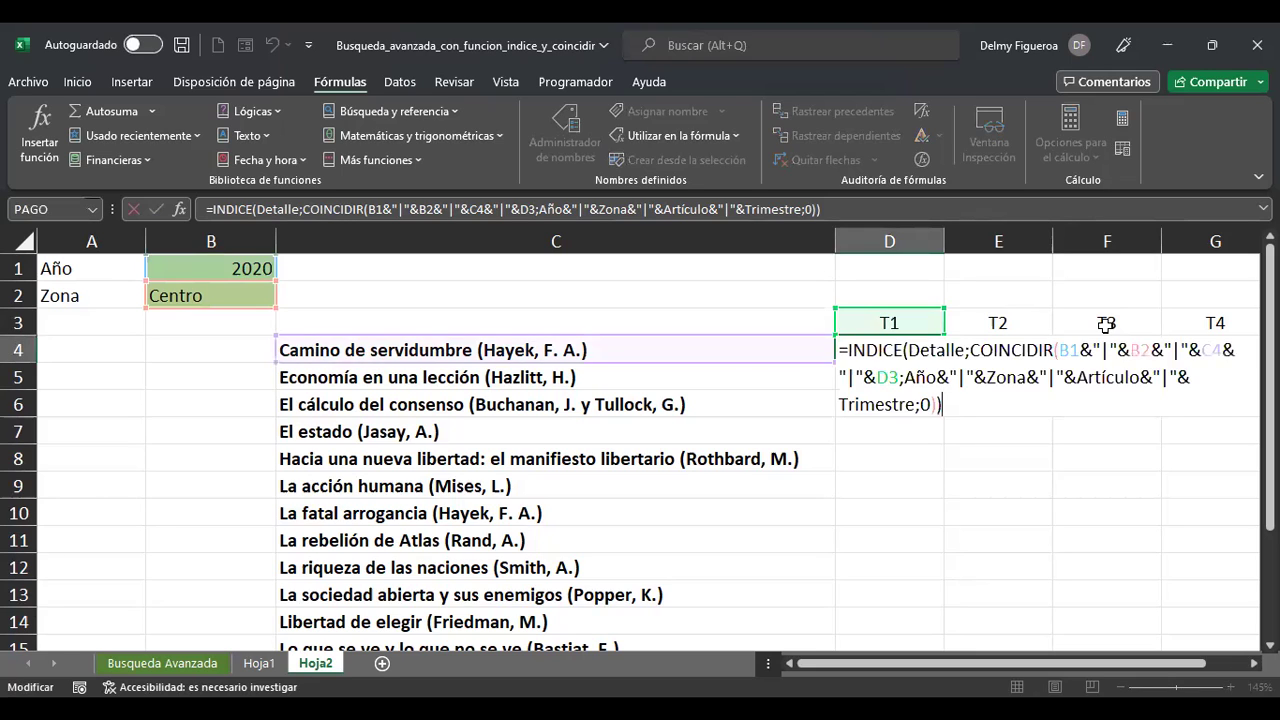
{"action": "left_click", "coordinate": [928, 405]}
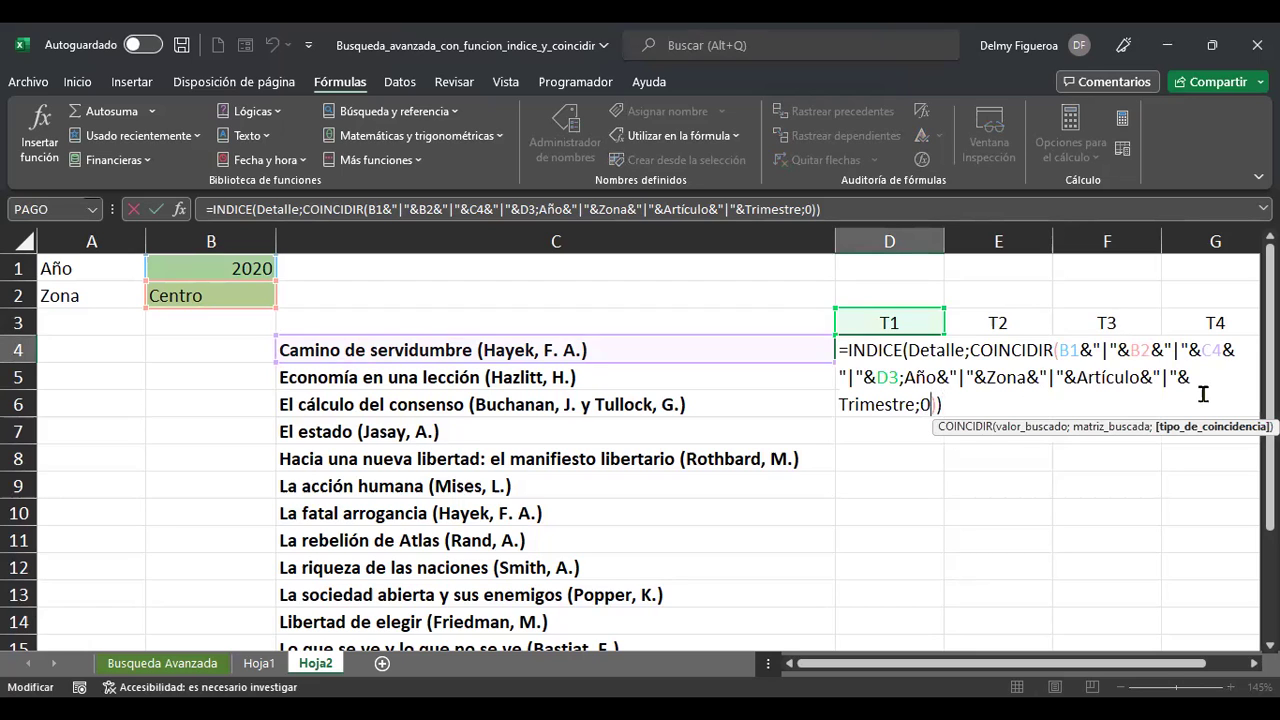
{"action": "key", "text": "Right"}
{"action": "key", "text": "Return"}
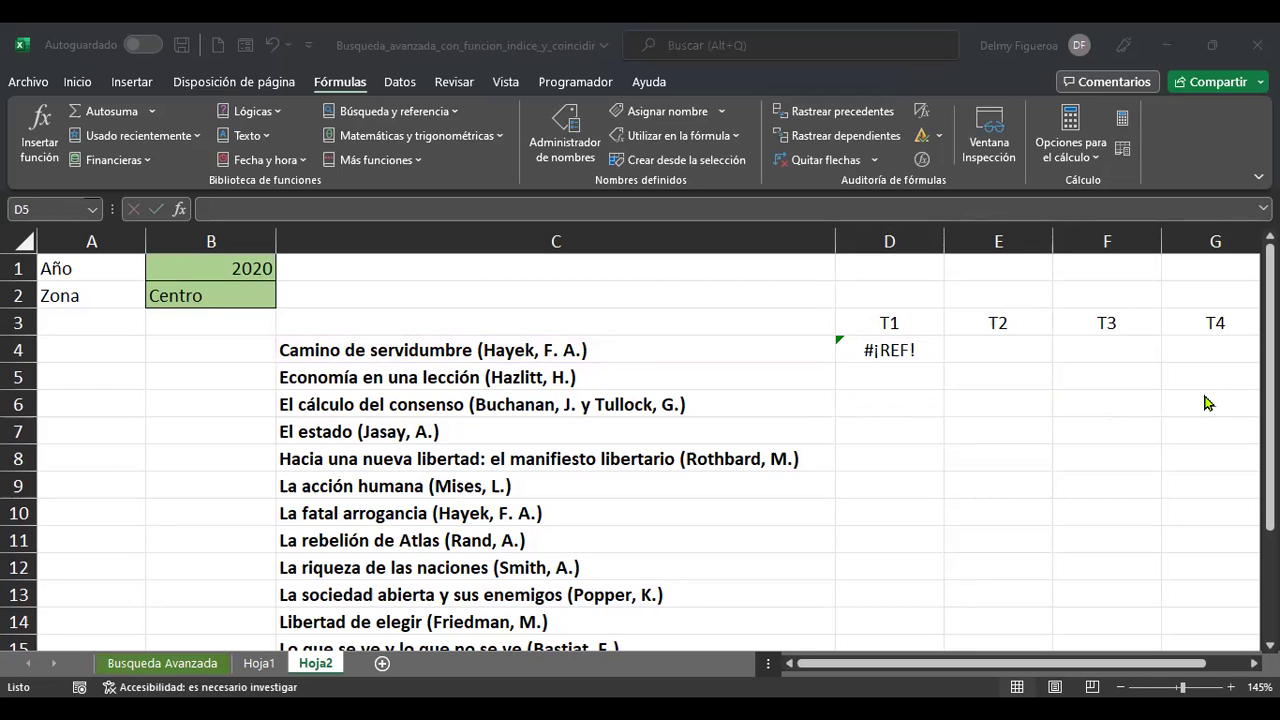
Try leaving the column argument of INDICE empty in D4 by adding a semicolon after the COINCIDIR function
{"action": "key", "text": "alt+Tab"}
{"action": "key", "text": "Up"}
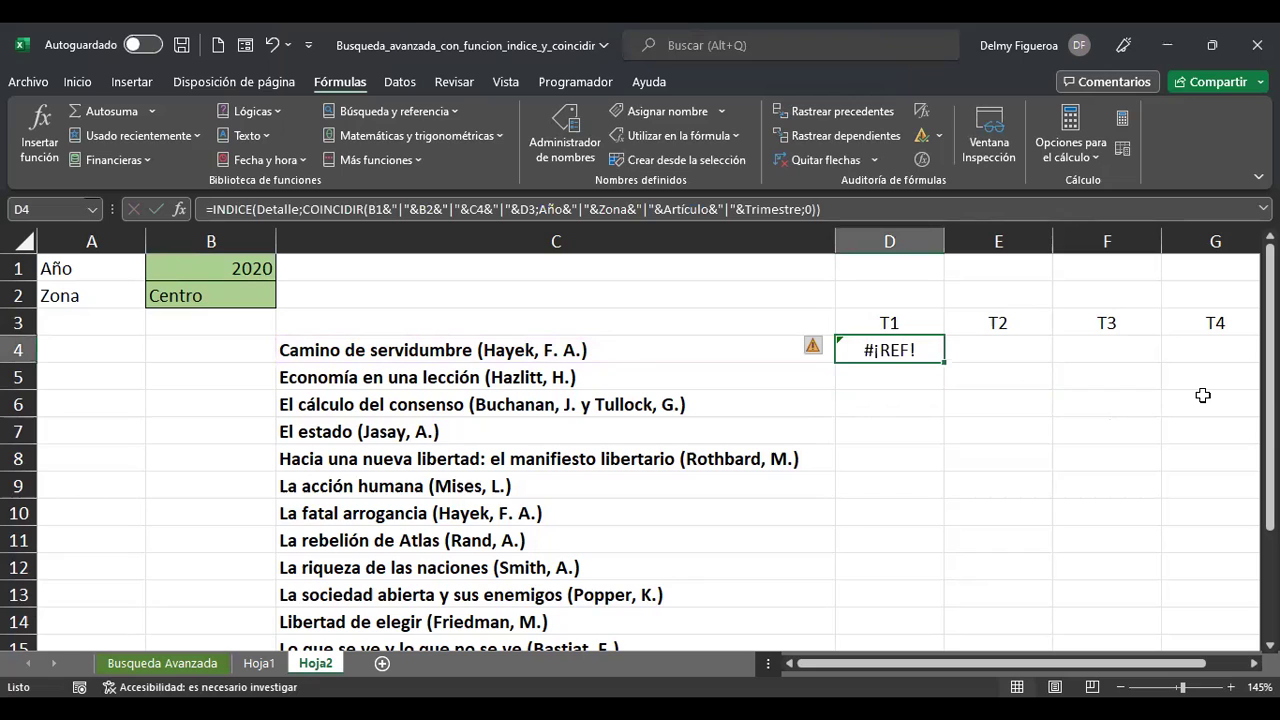
{"action": "key", "text": "F2"}
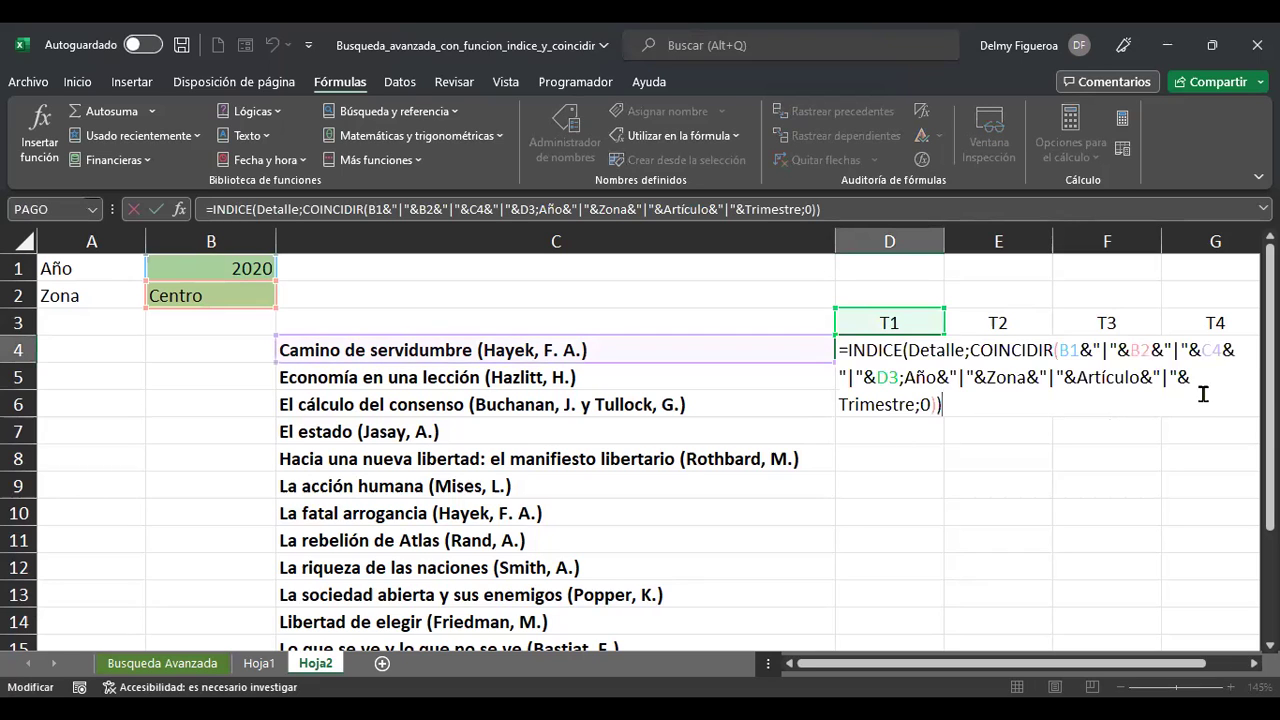
{"action": "key", "text": "Left"}
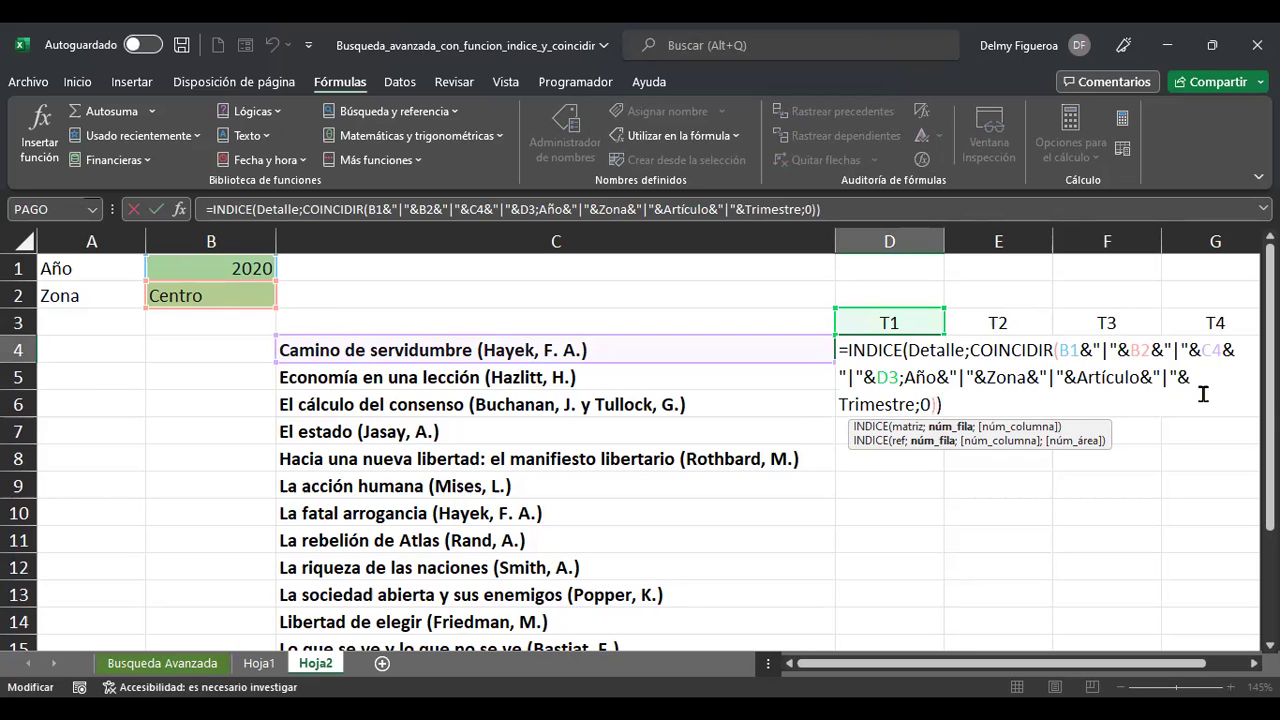
{"action": "key", "text": "Left"}
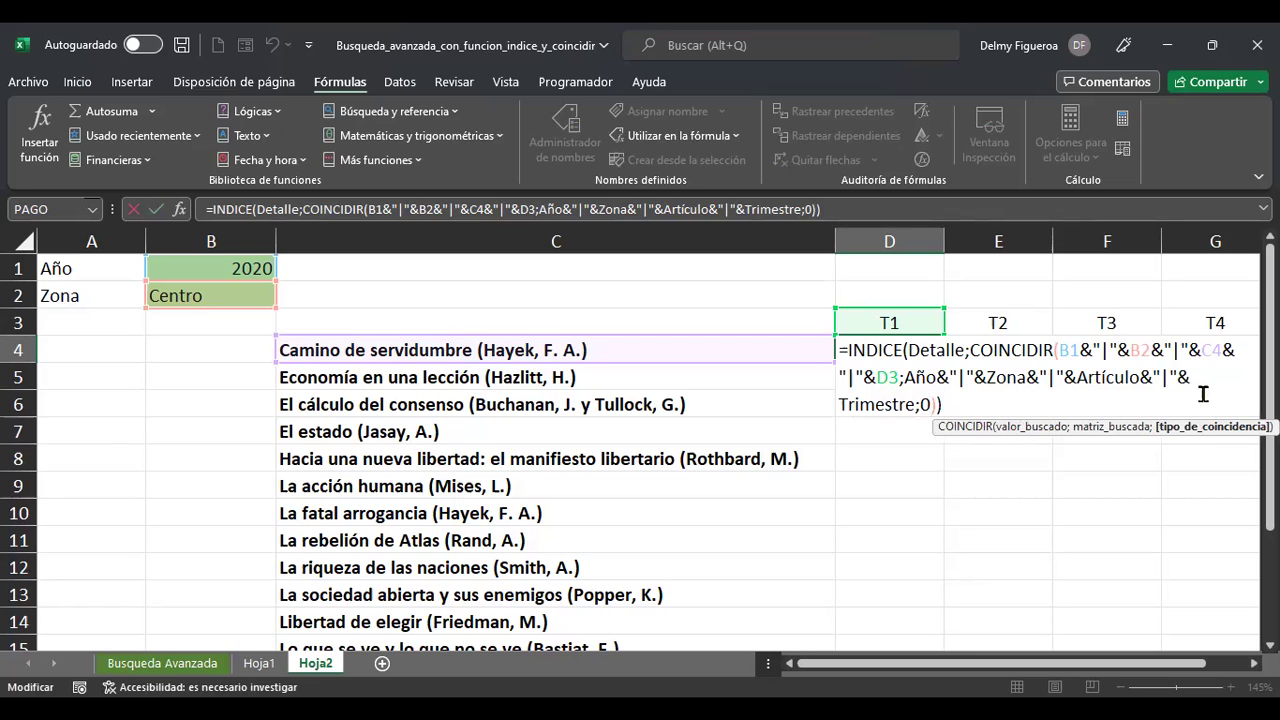
{"action": "key", "text": "Right"}
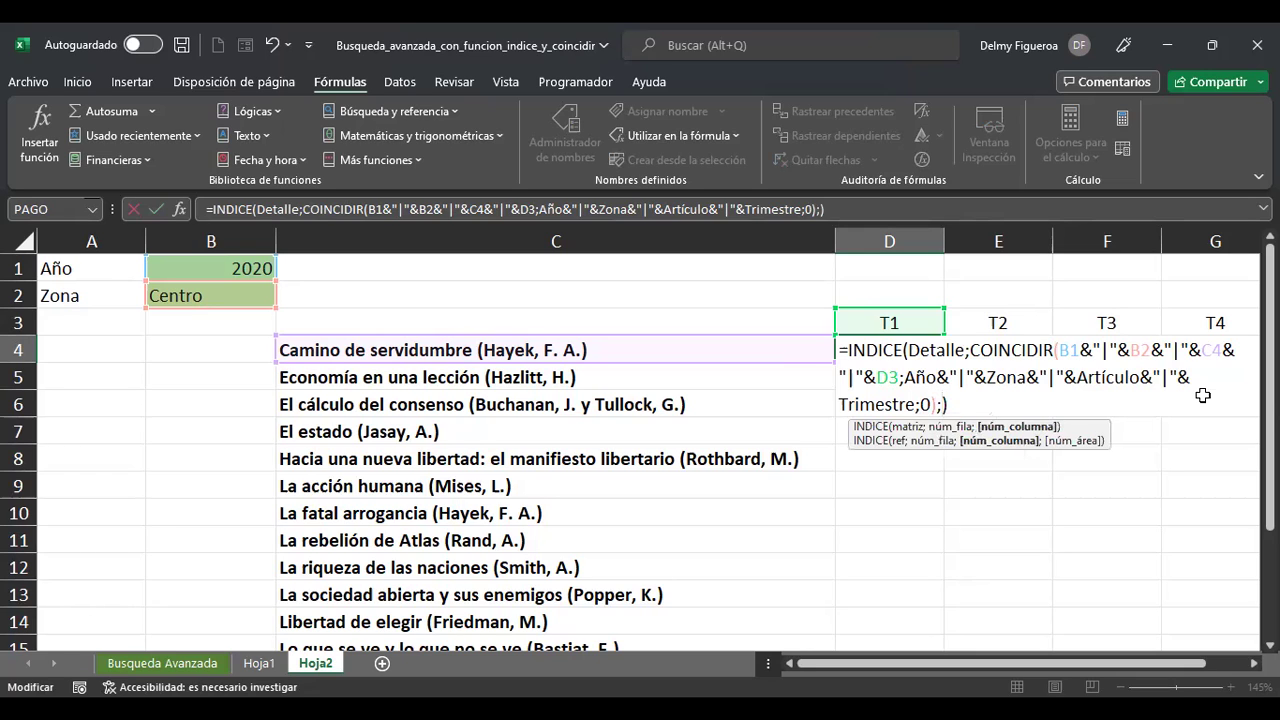
{"action": "key", "text": "Return"}
{"action": "key", "text": "Up"}
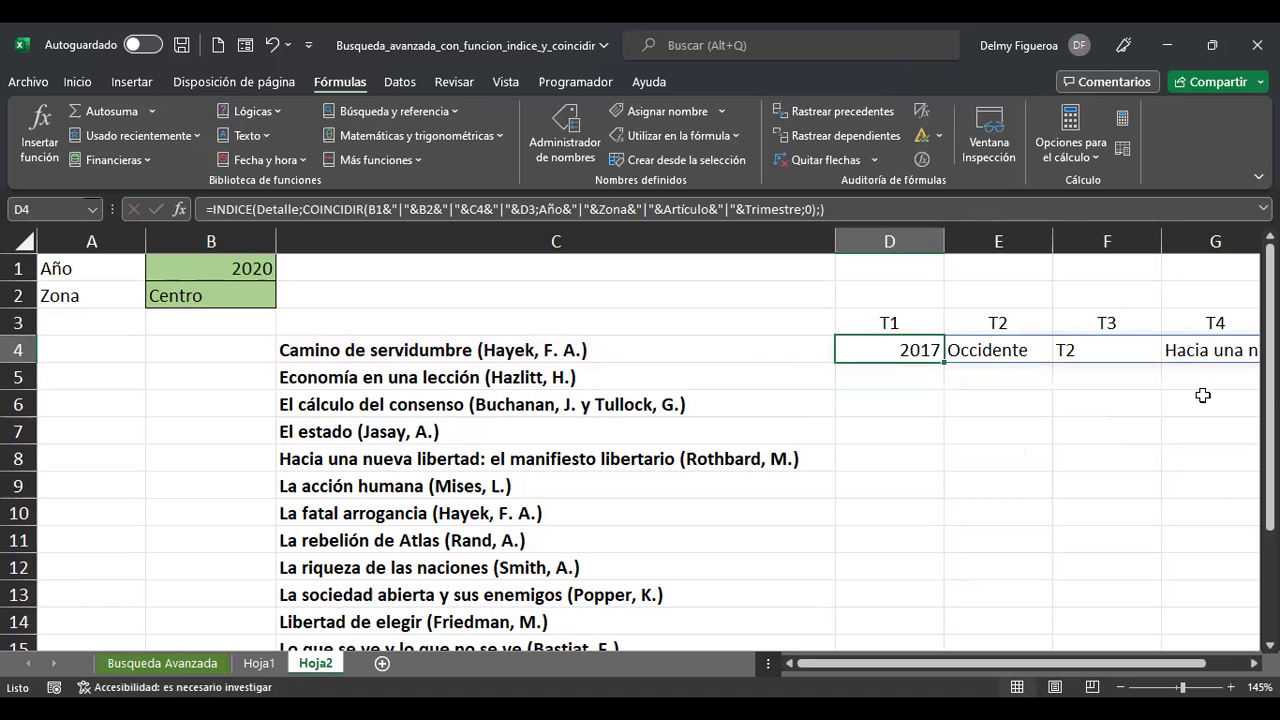
Examine the record that the D4 formula returns across row 4, from column D to column H
{"action": "key", "text": "Right"}
{"action": "key", "text": "Right"}
{"action": "key", "text": "Right"}
{"action": "key", "text": "Right"}
{"action": "key", "text": "Right"}
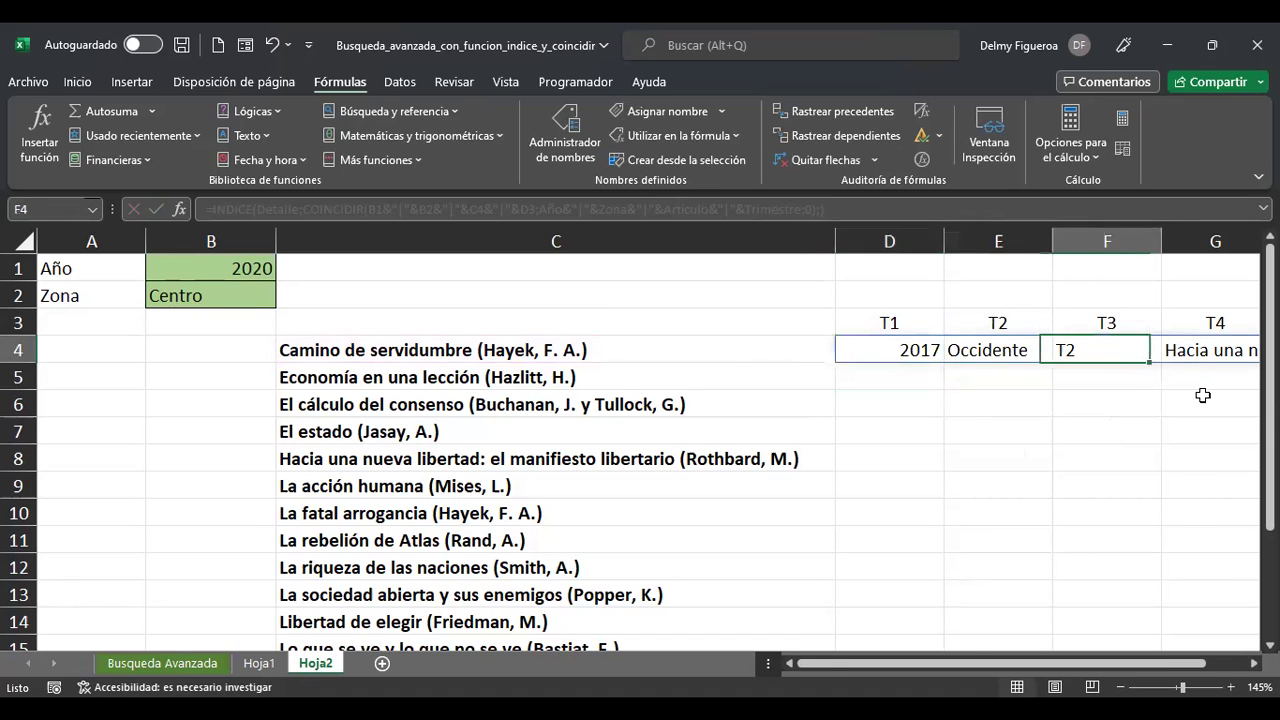
{"action": "key", "text": "Left"}
{"action": "key", "text": "Left"}
{"action": "key", "text": "Left"}
{"action": "key", "text": "Left"}
{"action": "key", "text": "Left"}
{"action": "key", "text": "Left"}
{"action": "key", "text": "Left"}
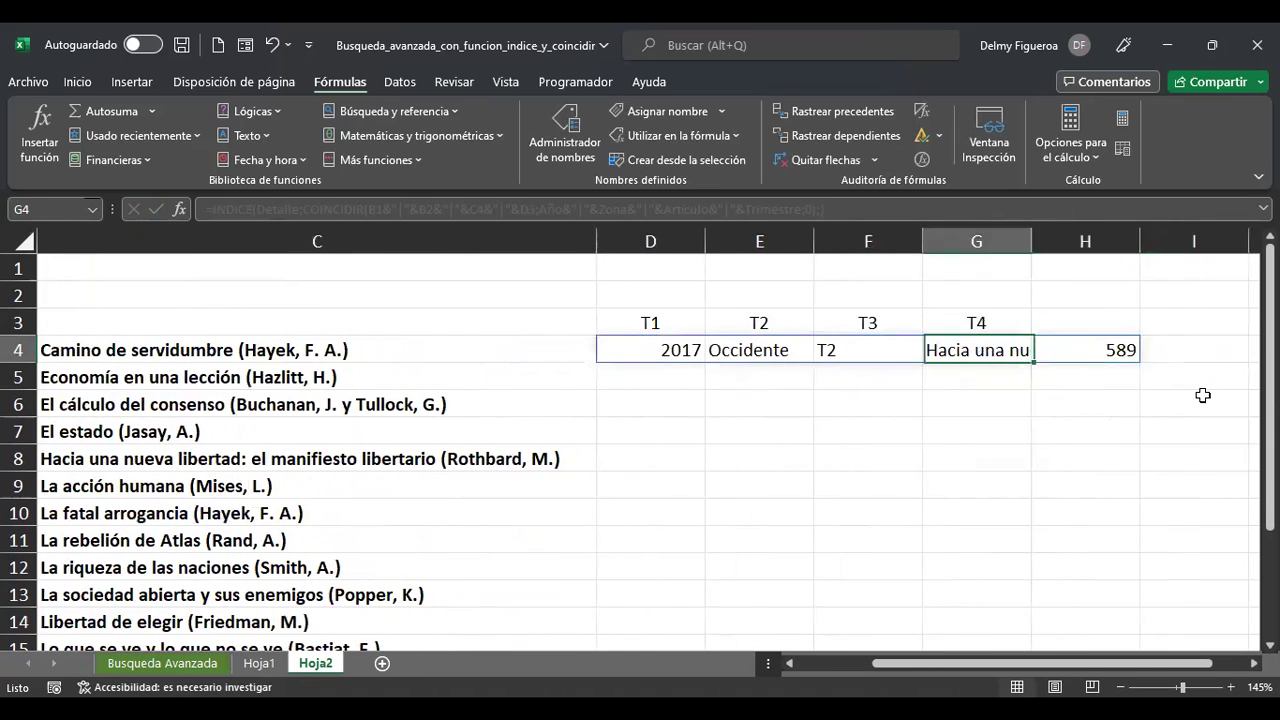
{"action": "key", "text": "Right"}
{"action": "key", "text": "Right"}
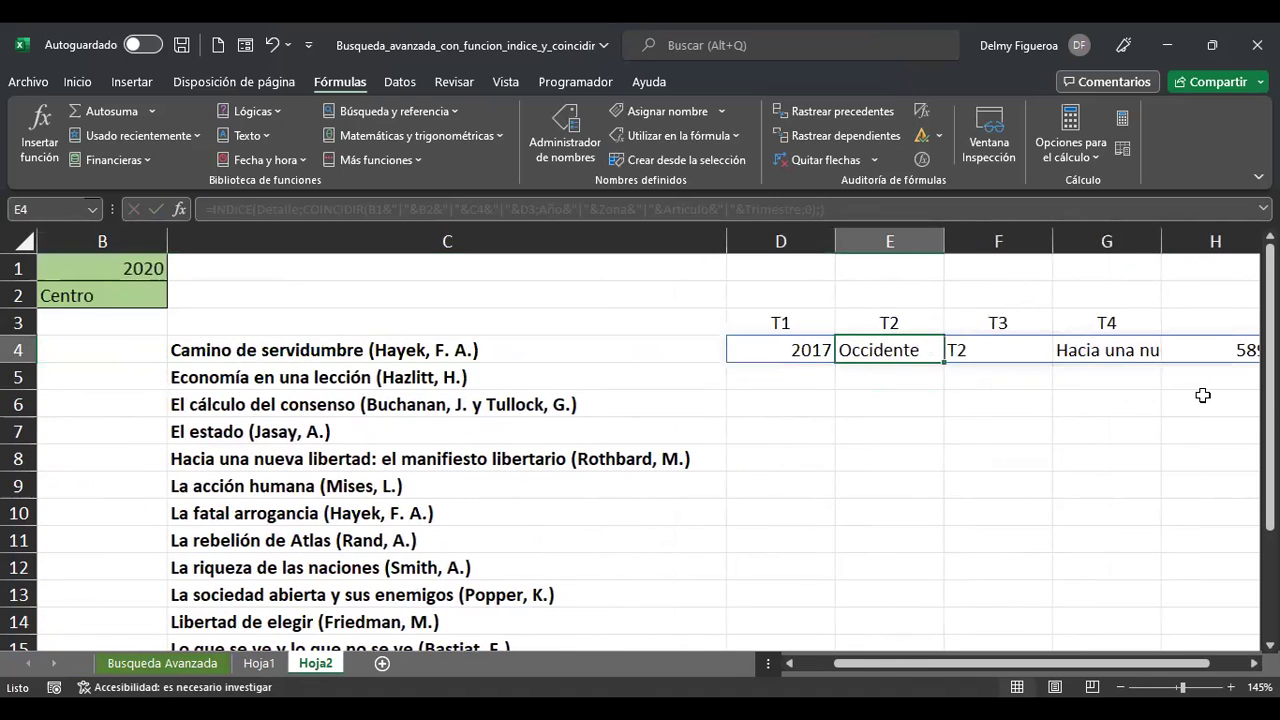
Remove the semicolon and empty column argument from the INDICE function in D4
{"action": "key", "text": "F2"}
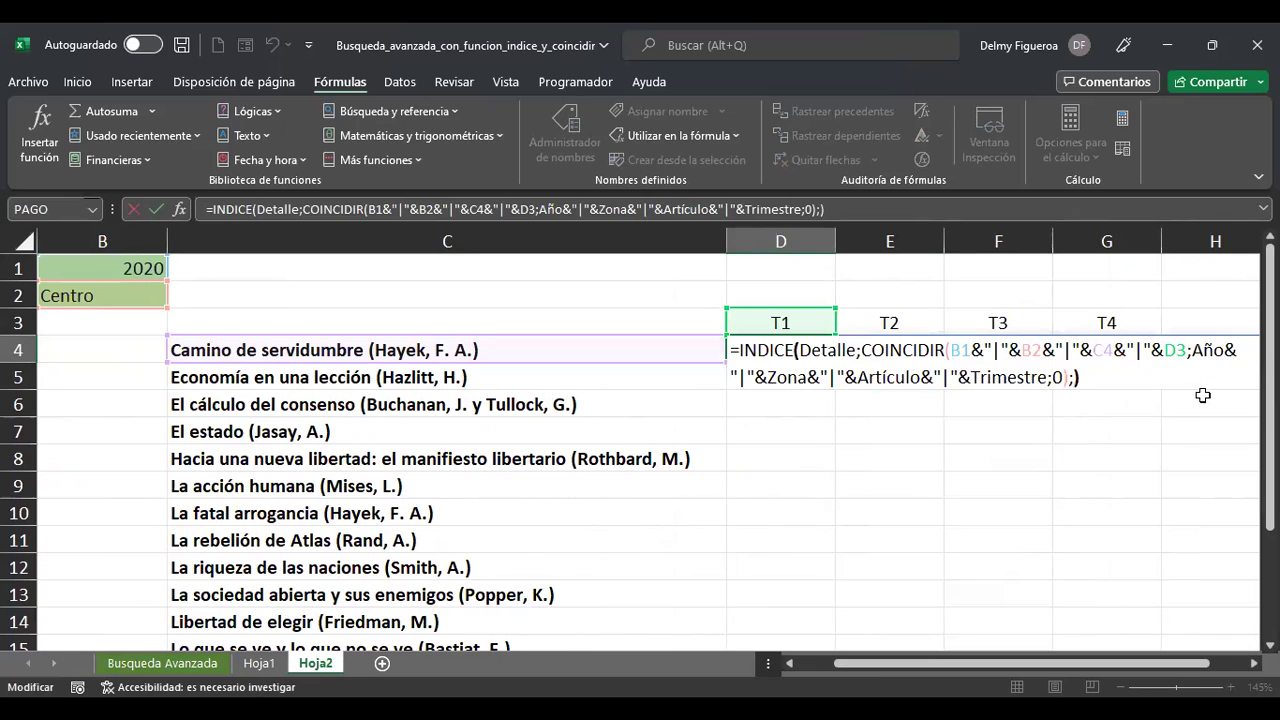
{"action": "key", "text": "BackSpace"}
{"action": "key", "text": "ctrl+Return"}
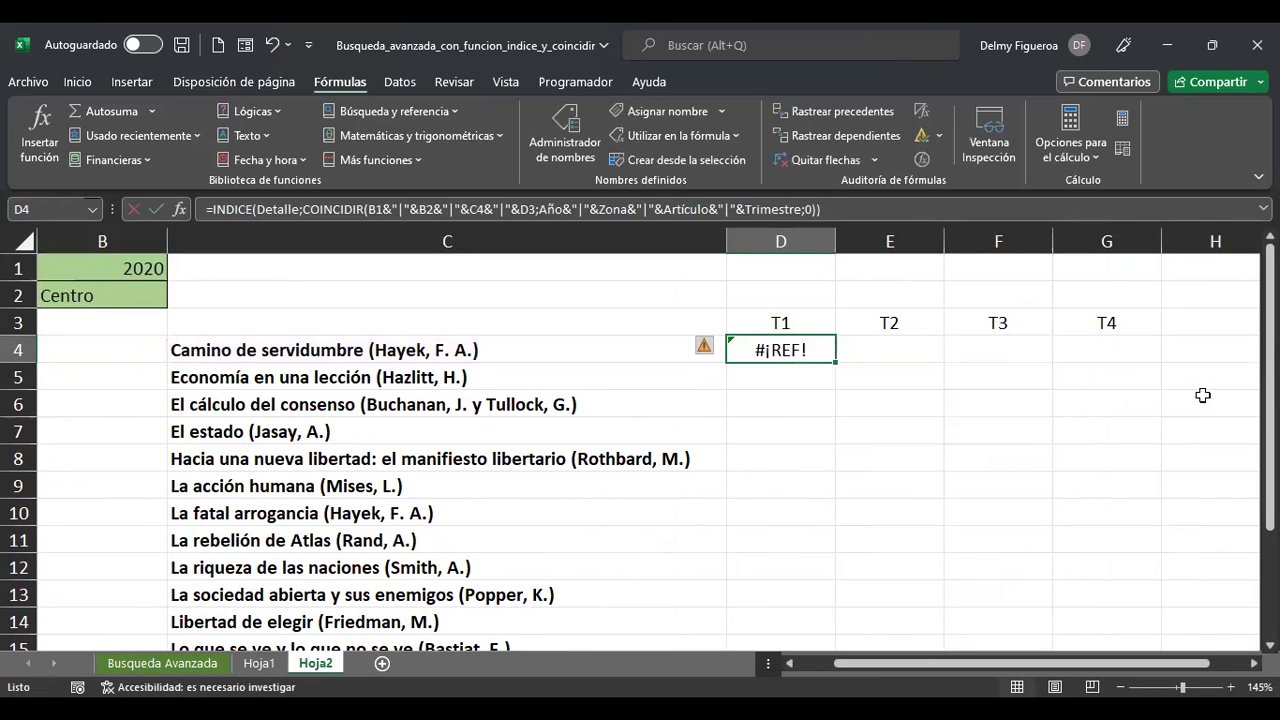
Examine the COINCIDIR function that supplies the row argument of INDICE in D4's formula
{"action": "key", "text": "F2"}
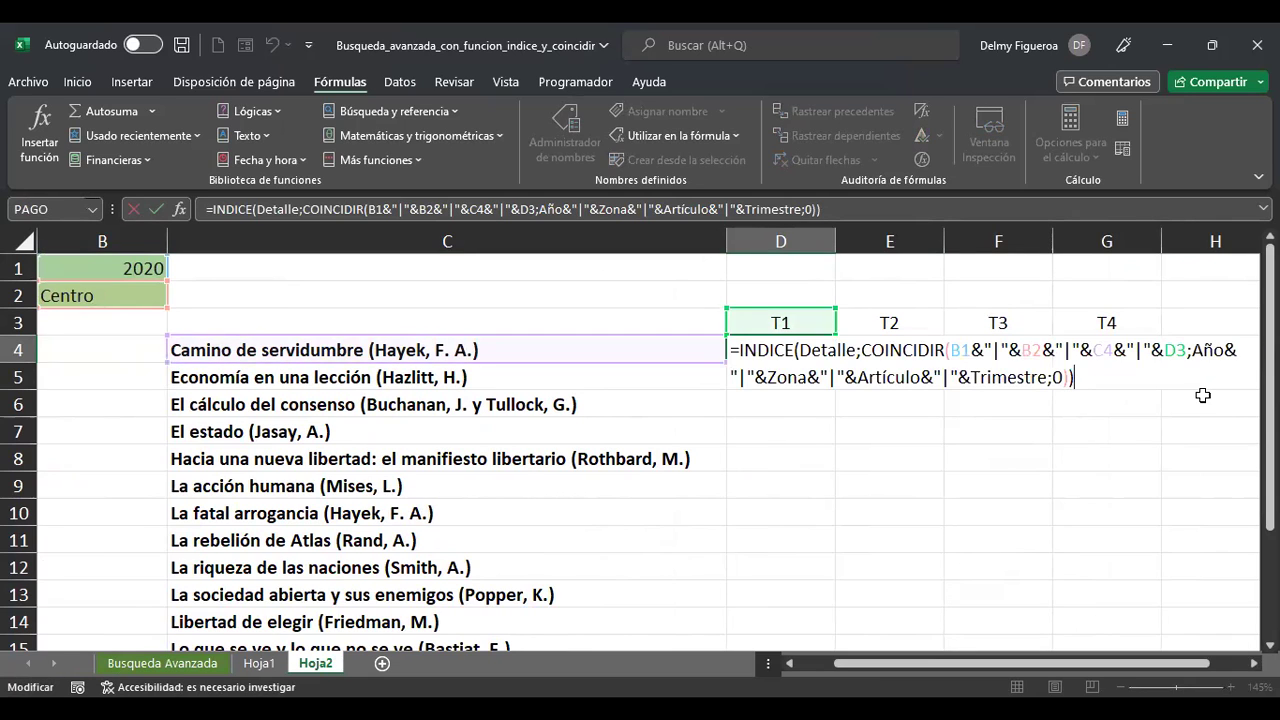
{"action": "key", "text": "Left"}
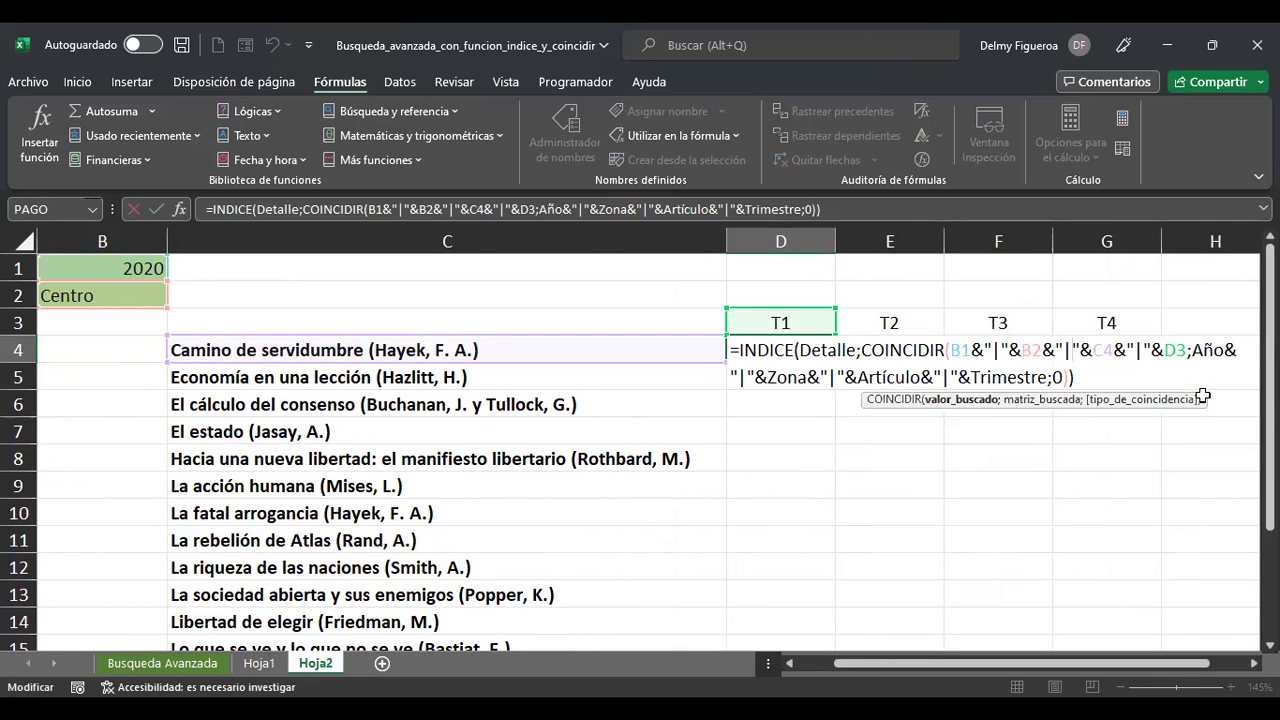
{"action": "key", "text": "ctrl+Return"}
{"action": "key", "text": "F2"}
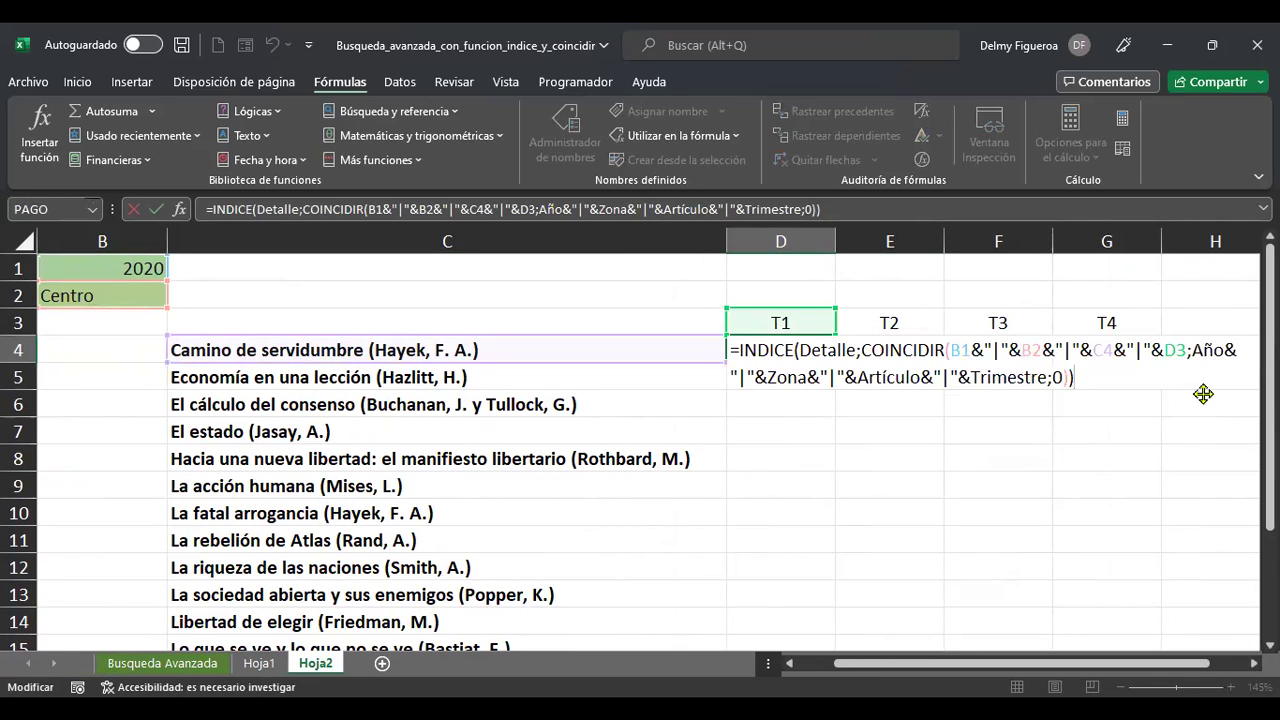
{"action": "key", "text": "shift+Home"}
{"action": "key", "text": "shift+Right"}
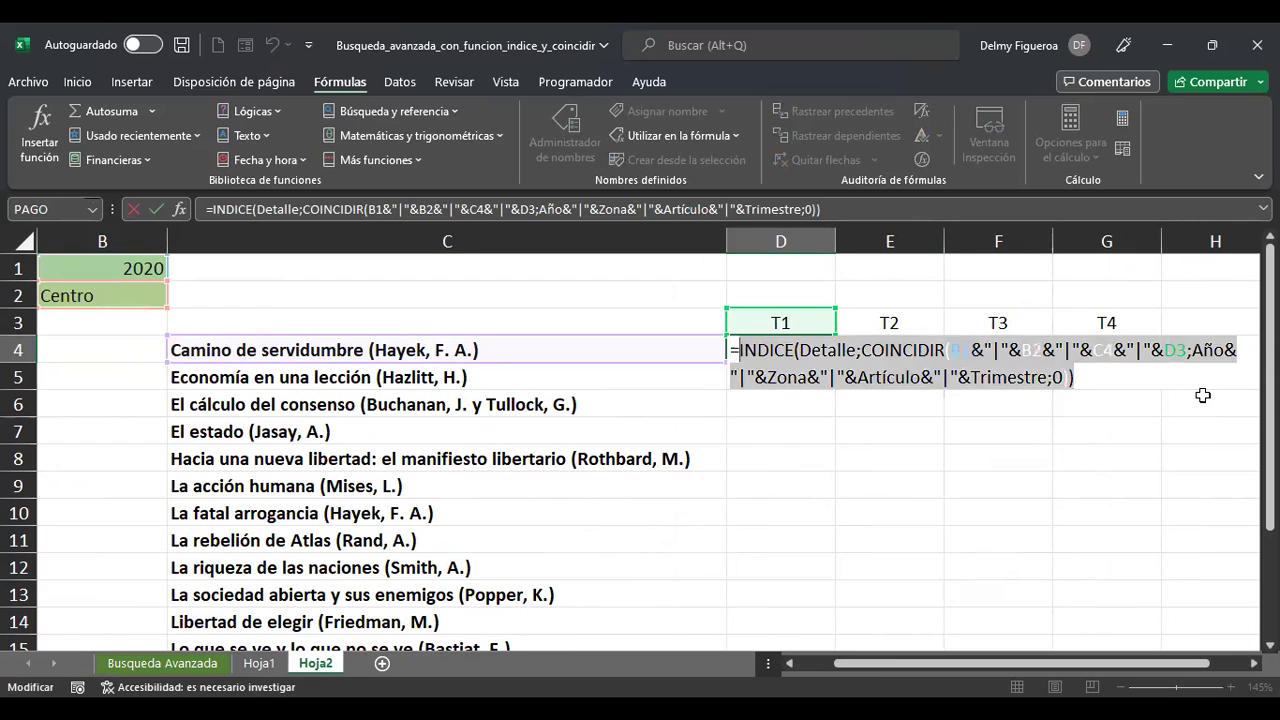
{"action": "key", "text": "ctrl+shift+Right"}
{"action": "key", "text": "ctrl+shift+Right"}
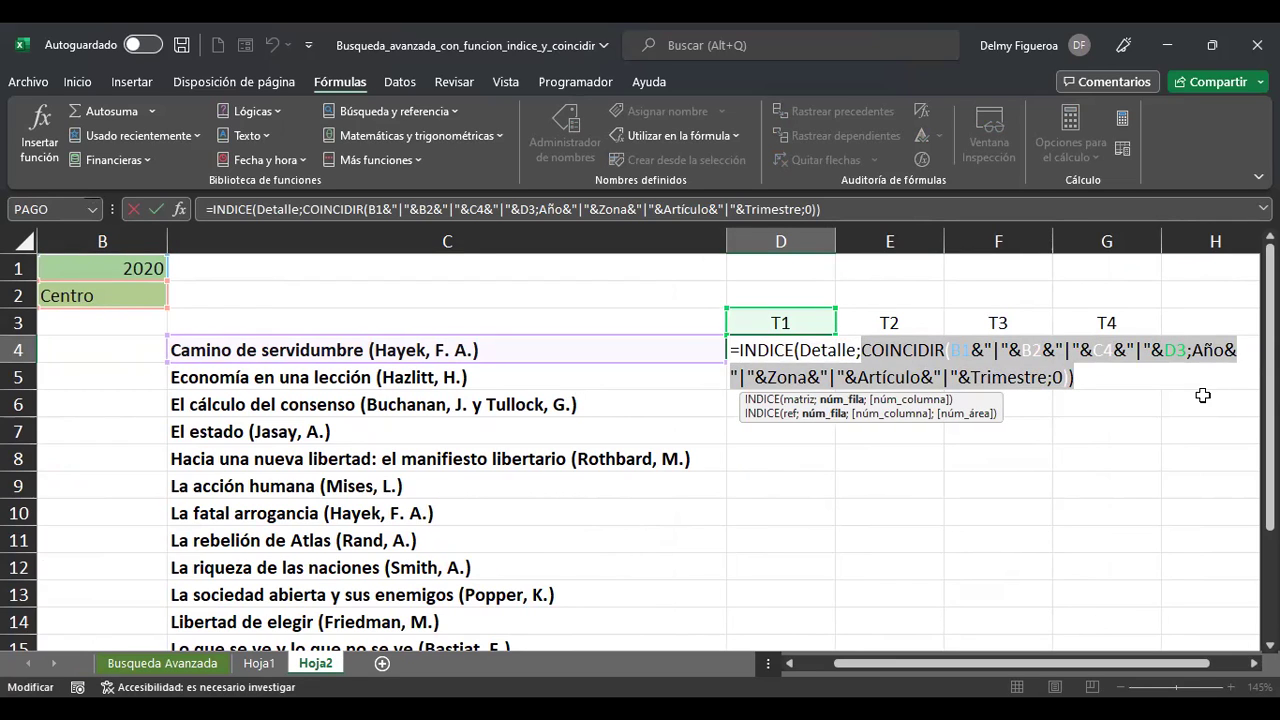
{"action": "key", "text": "Return"}
{"action": "key", "text": "Up"}
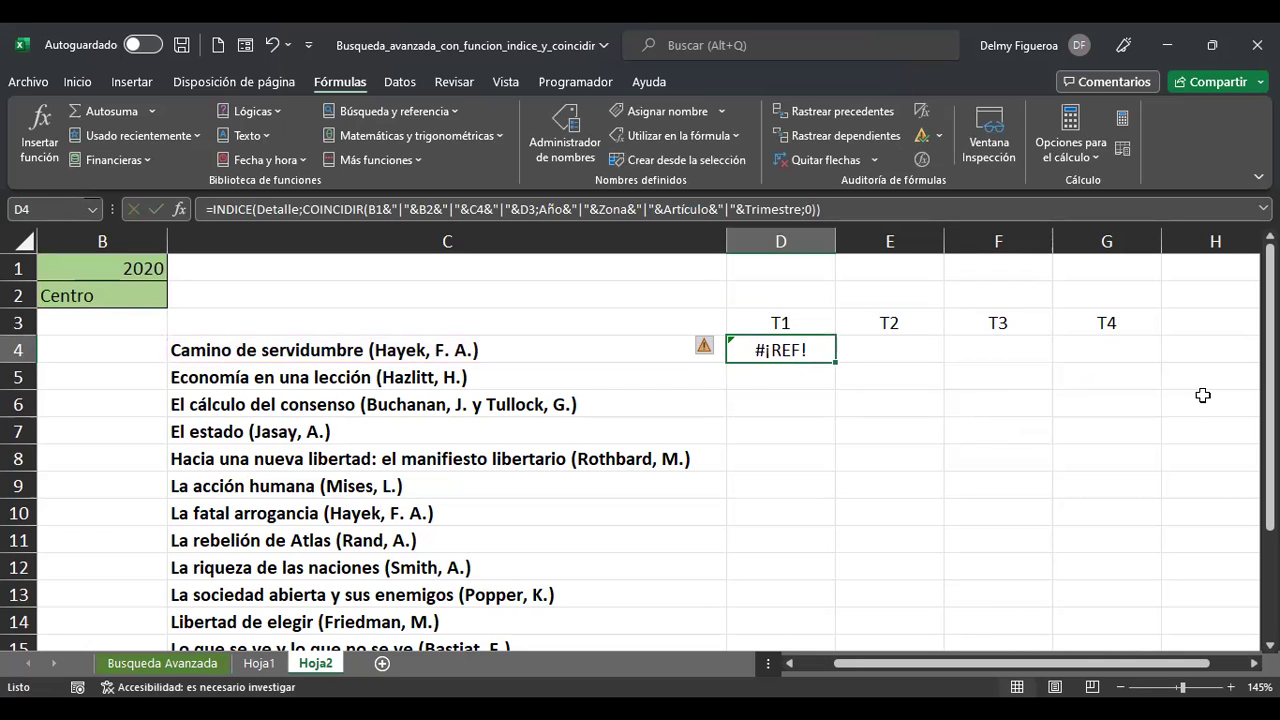
Remove the INDICE function and its Detalle argument from D4, leaving only the COINCIDIR function with a single closing parenthesis
{"action": "key", "text": "F2"}
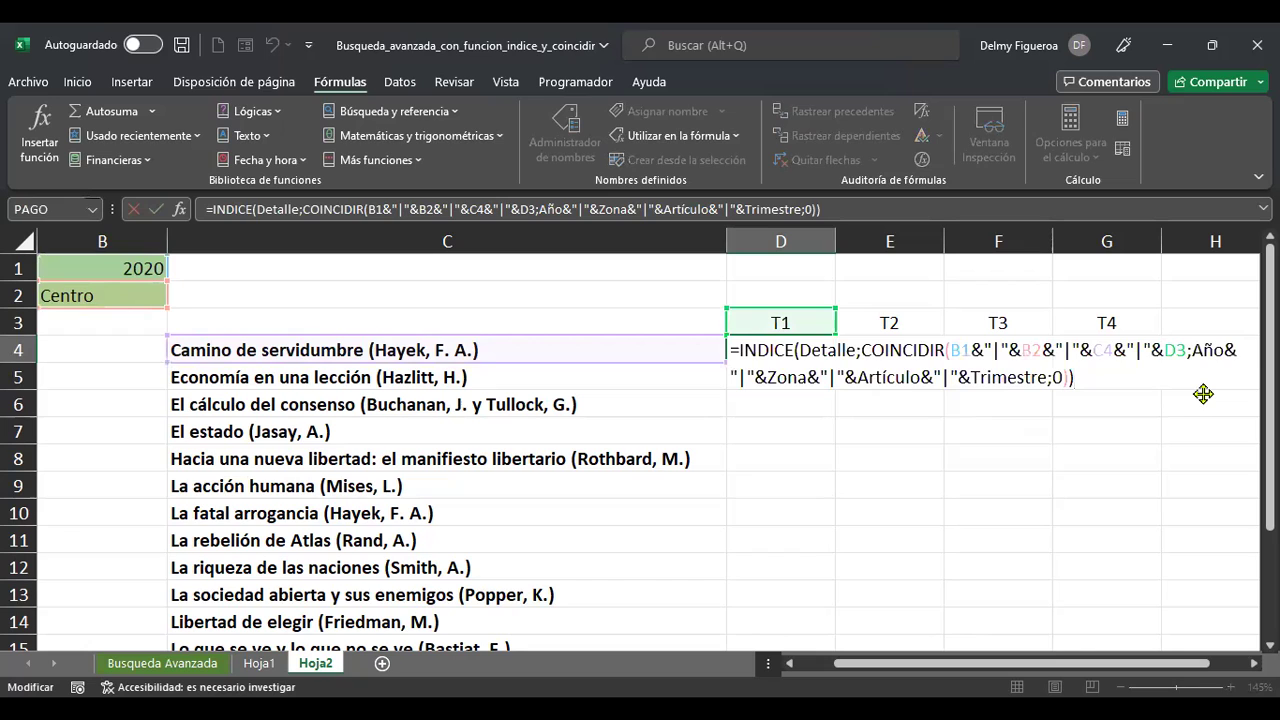
{"action": "key", "text": "Home"}
{"action": "key", "text": "Right"}
{"action": "key", "text": "Delete"}
{"action": "key", "text": "Delete"}
{"action": "key", "text": "Delete"}
{"action": "key", "text": "Delete"}
{"action": "key", "text": "Delete"}
{"action": "key", "text": "Delete"}
{"action": "key", "text": "Delete"}
{"action": "key", "text": "Delete"}
{"action": "key", "text": "Delete"}
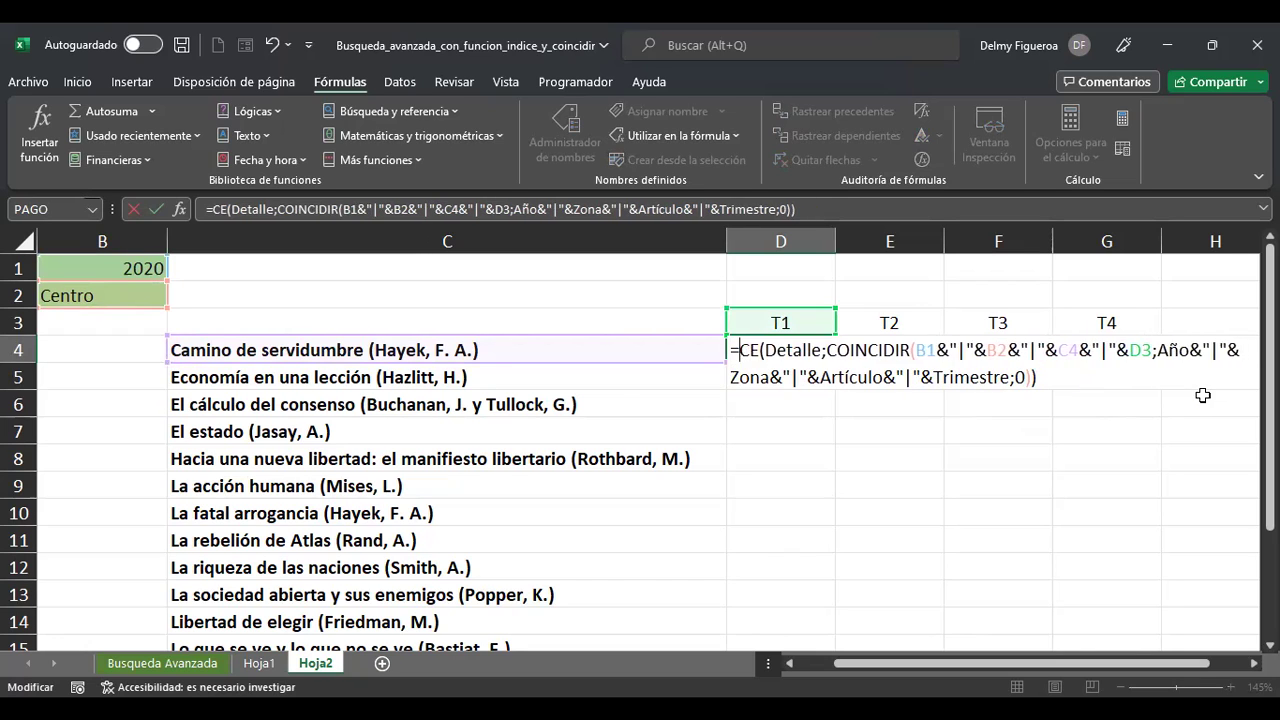
{"action": "key", "text": "Delete"}
{"action": "key", "text": "Delete"}
{"action": "key", "text": "Delete"}
{"action": "key", "text": "Delete"}
{"action": "key", "text": "Delete"}
{"action": "key", "text": "Delete"}
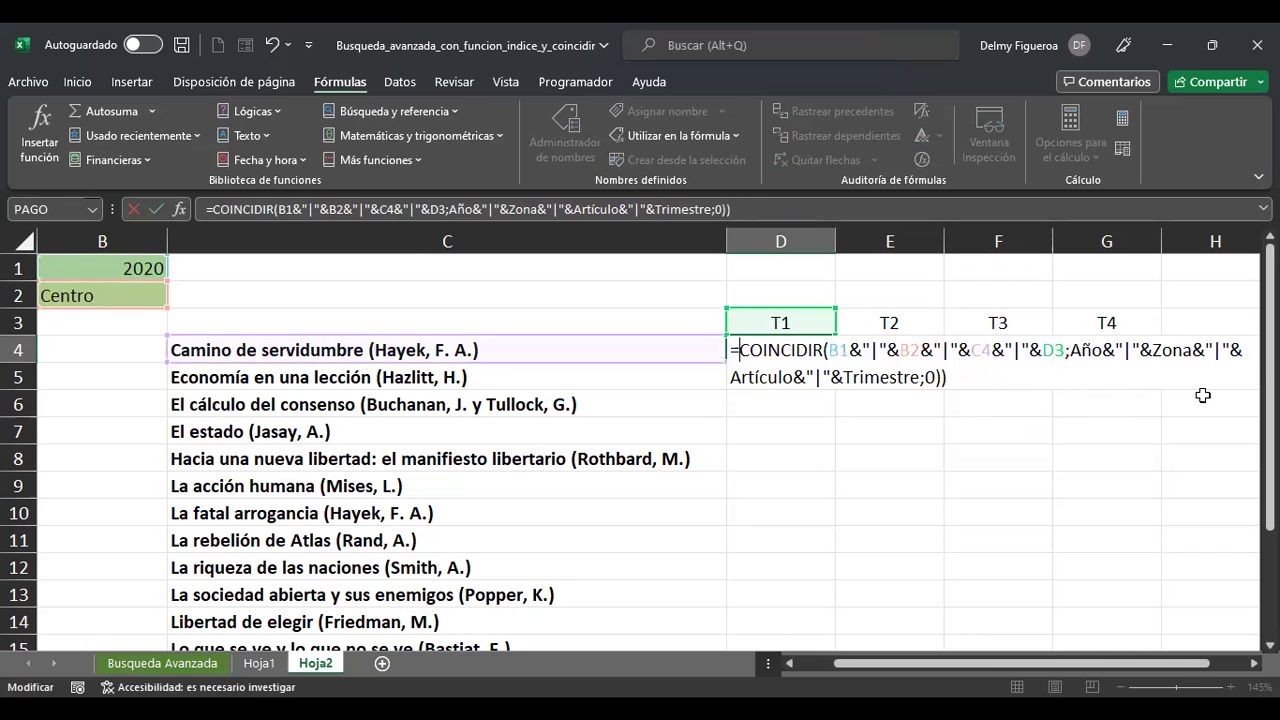
{"action": "key", "text": "Return"}
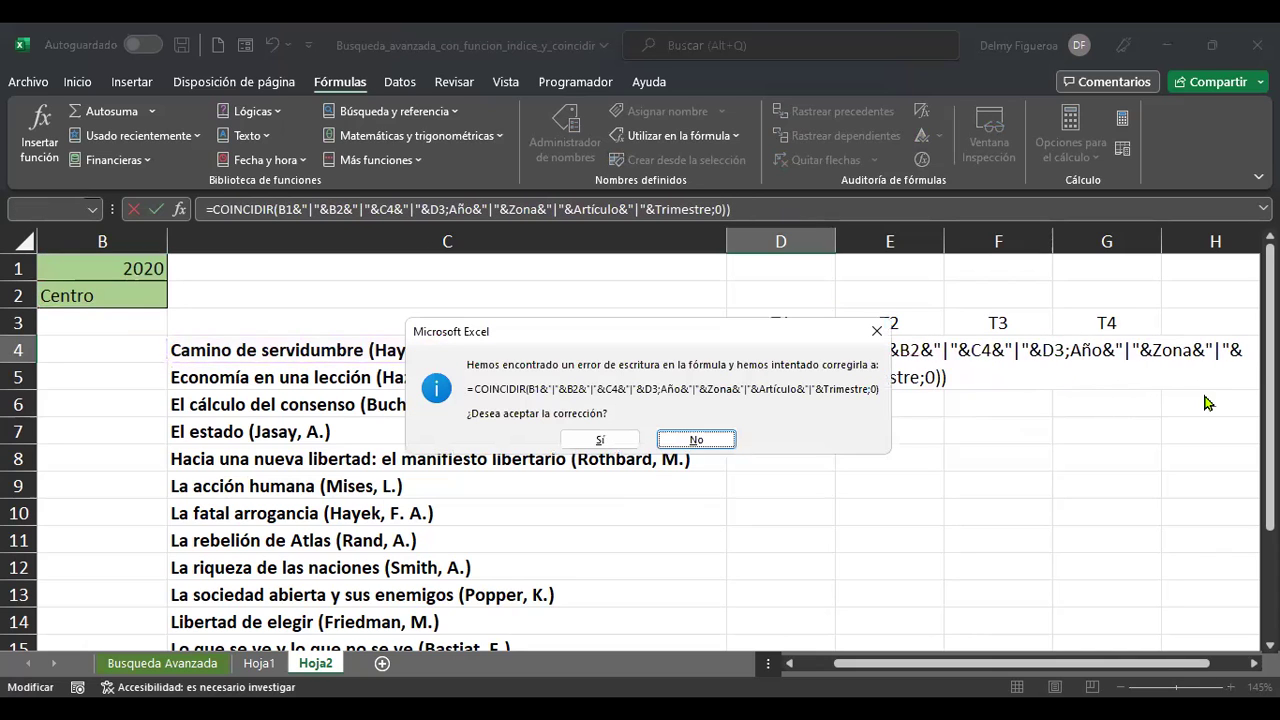
{"action": "key", "text": "Return"}
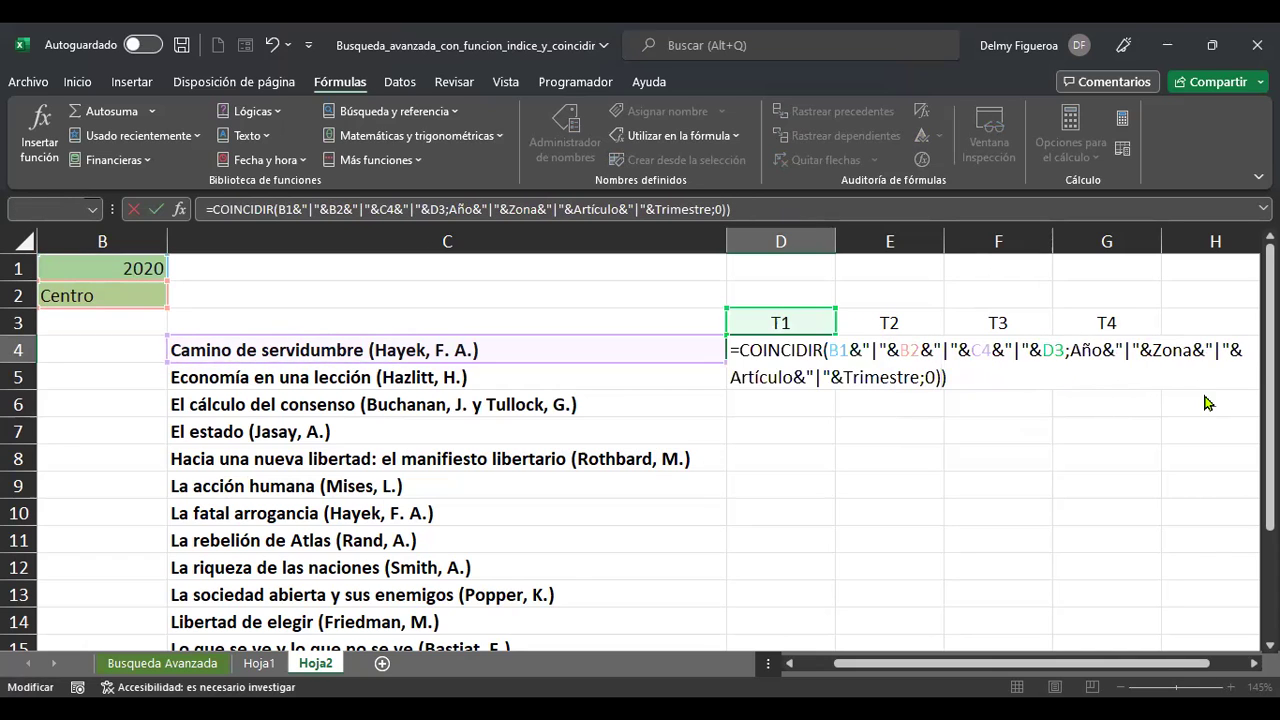
{"action": "key", "text": "Return"}
{"action": "key", "text": "Left"}
{"action": "key", "text": "Return"}
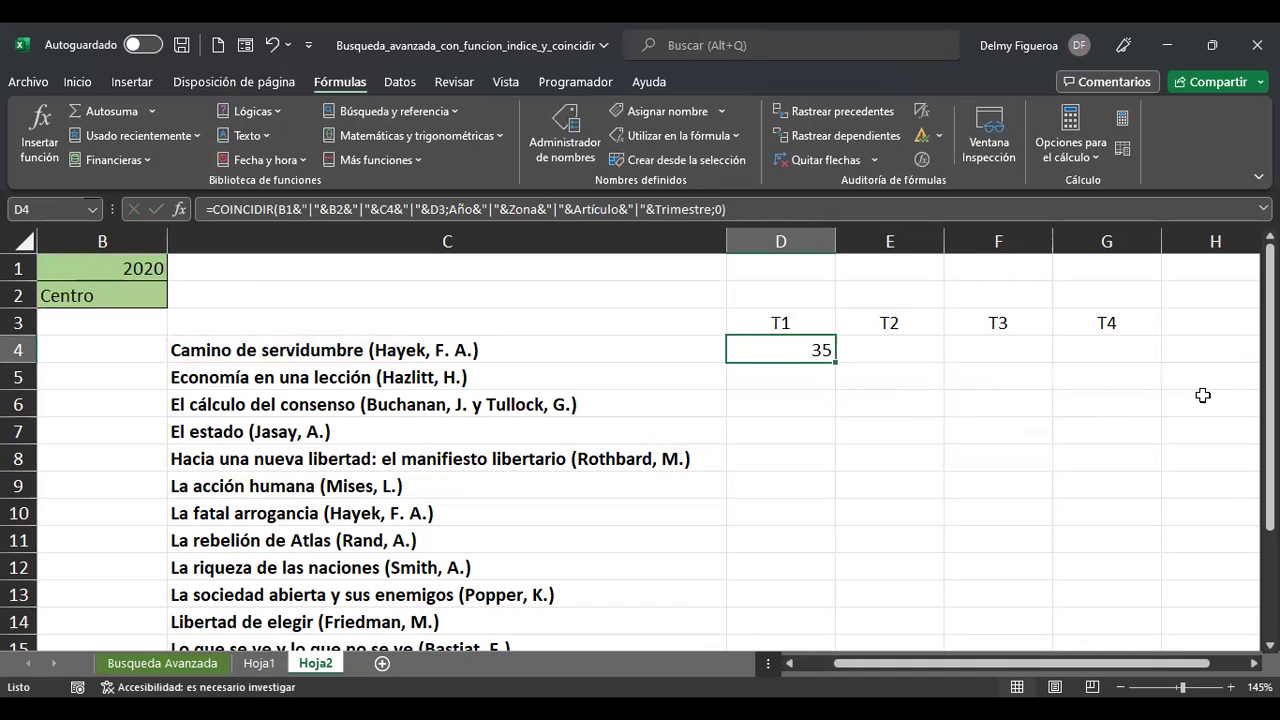
{"action": "key", "text": "Down"}
{"action": "type", "text": "+"}
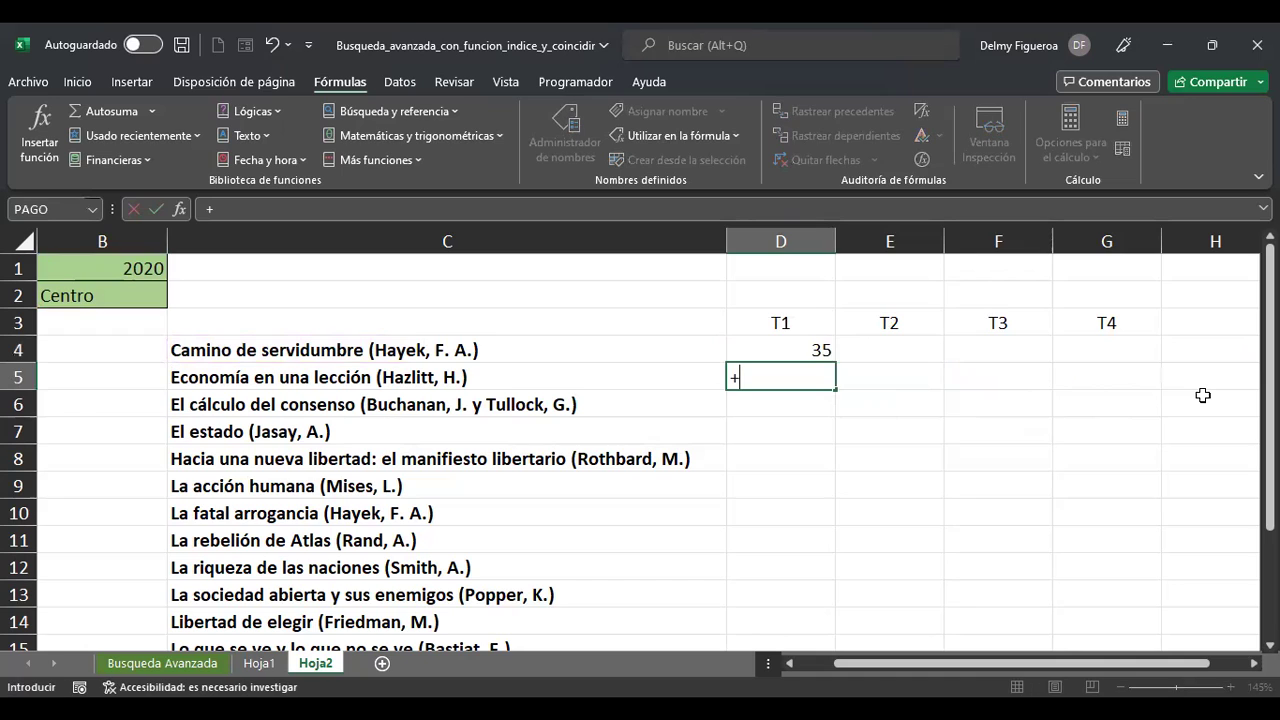
{"action": "type", "text": "indi"}
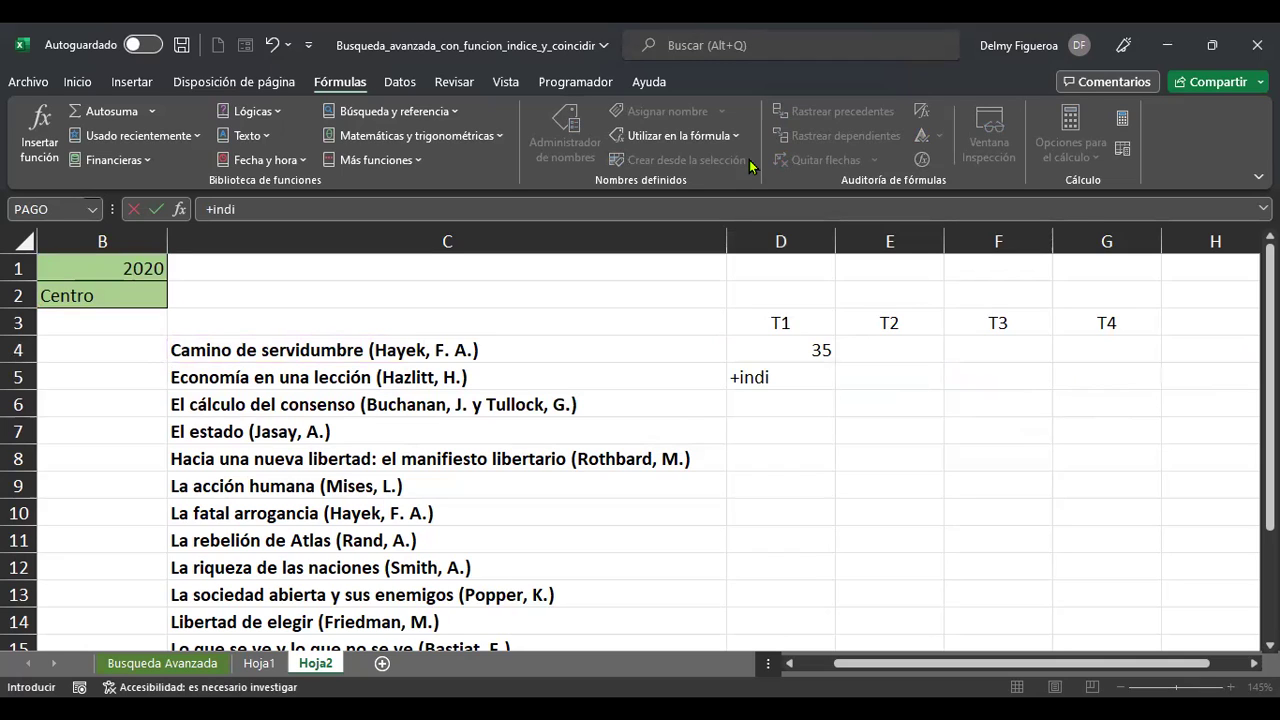
{"action": "left_click", "coordinate": [810, 376]}
{"action": "key", "text": "BackSpace"}
{"action": "key", "text": "BackSpace"}
{"action": "key", "text": "BackSpace"}
{"action": "key", "text": "BackSpace"}
{"action": "key", "text": "BackSpace"}
{"action": "key", "text": "Return"}
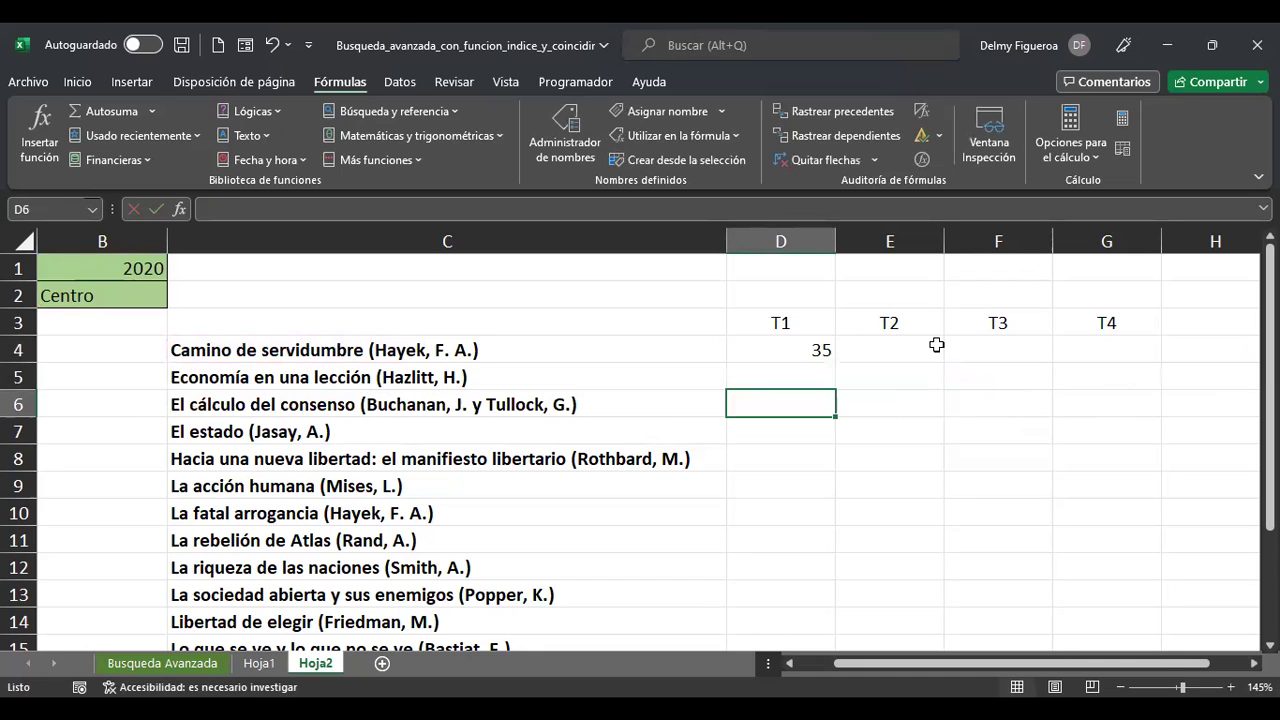
Examine the lookup array of named ranges and the match type in D4's COINCIDIR formula
{"action": "left_click", "coordinate": [797, 356]}
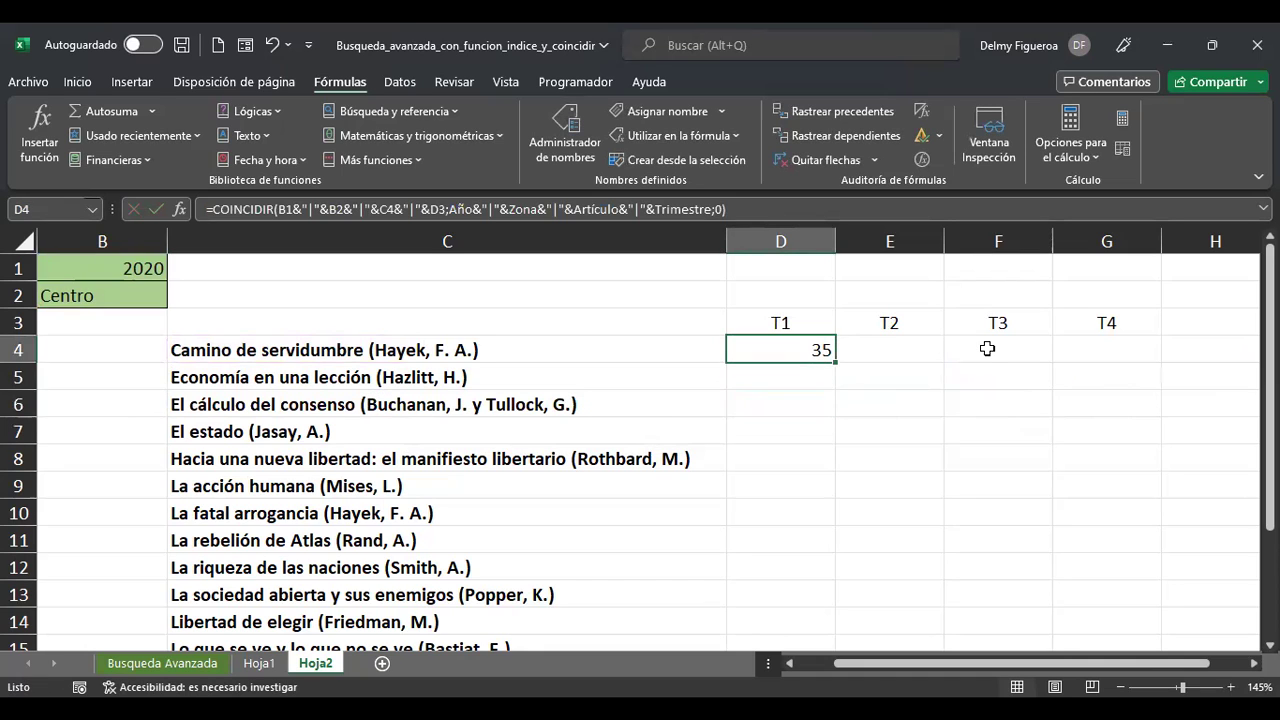
{"action": "key", "text": "F2"}
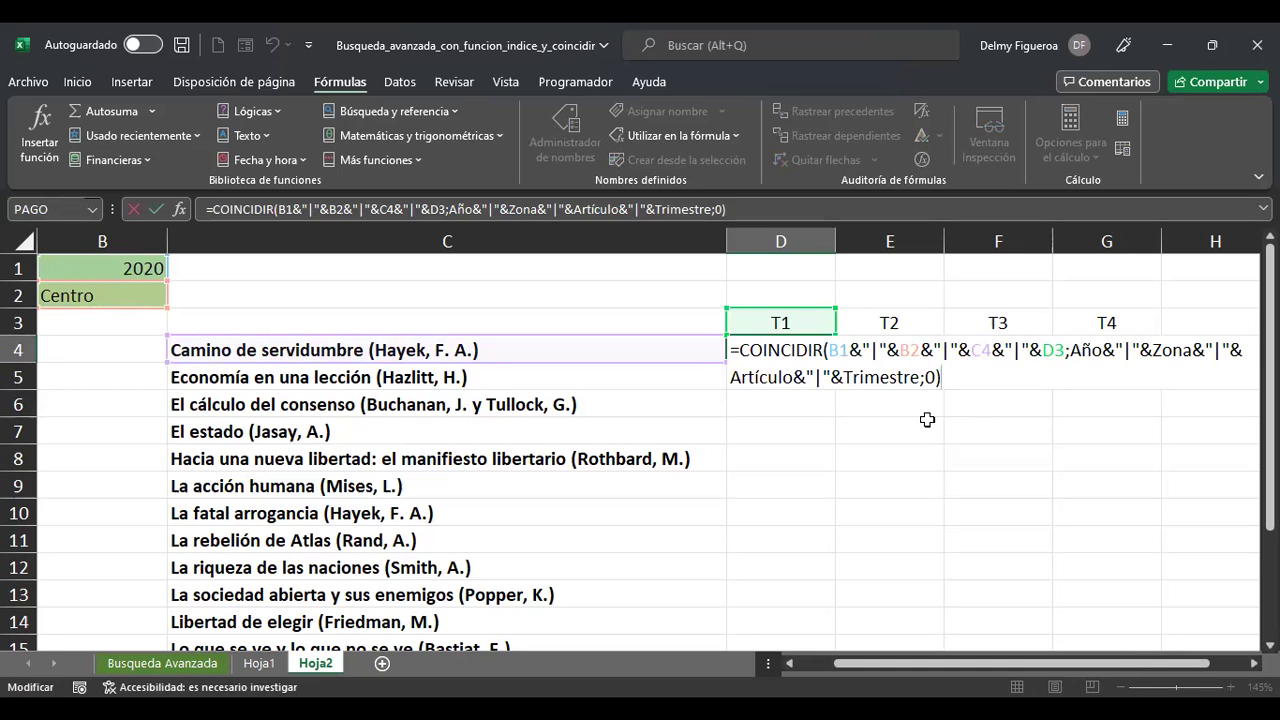
{"action": "left_click", "coordinate": [820, 378]}
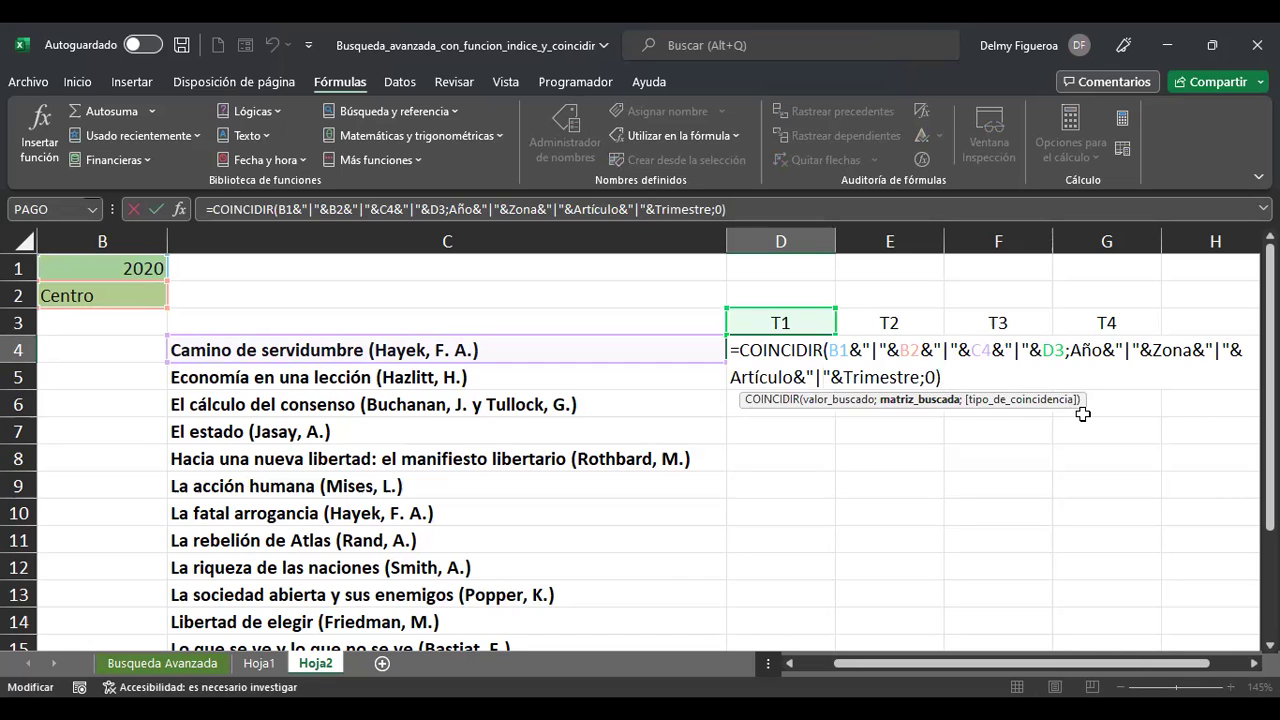
{"action": "key", "text": "shift+Right"}
{"action": "key", "text": "Return"}
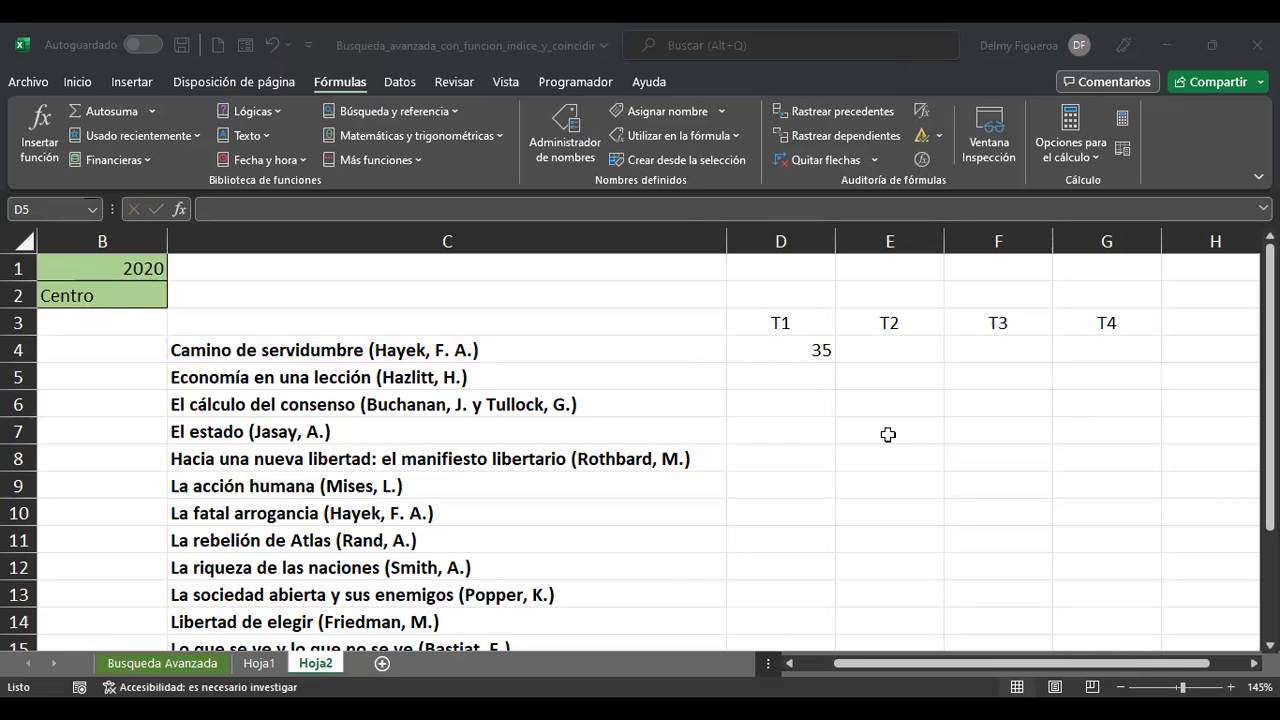
{"action": "left_click", "coordinate": [814, 350]}
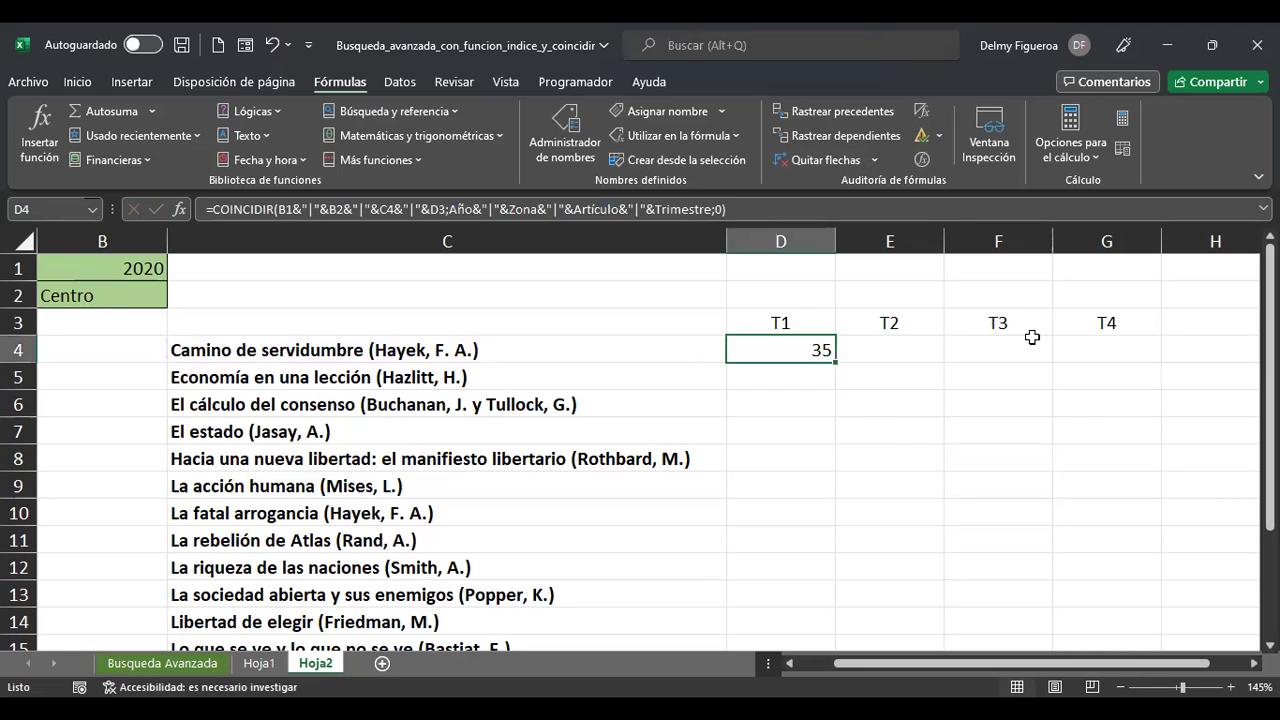
{"action": "key", "text": "F2"}
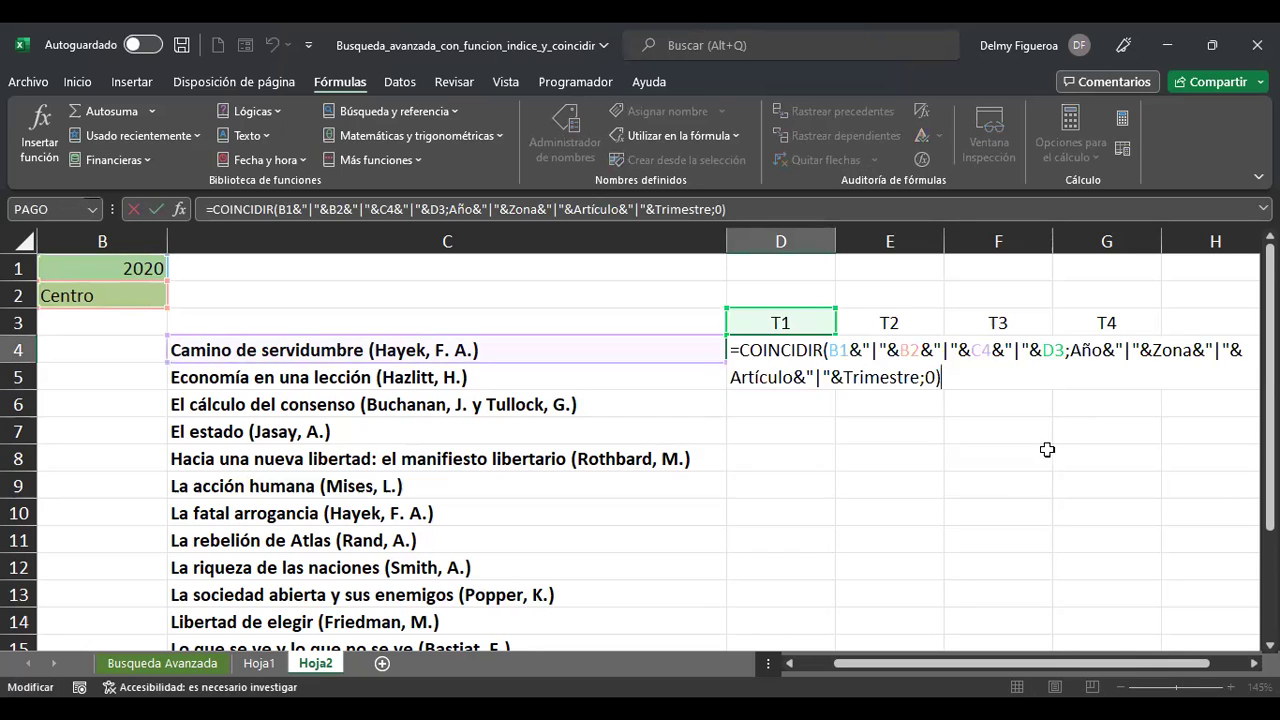
{"action": "left_click", "coordinate": [903, 377]}
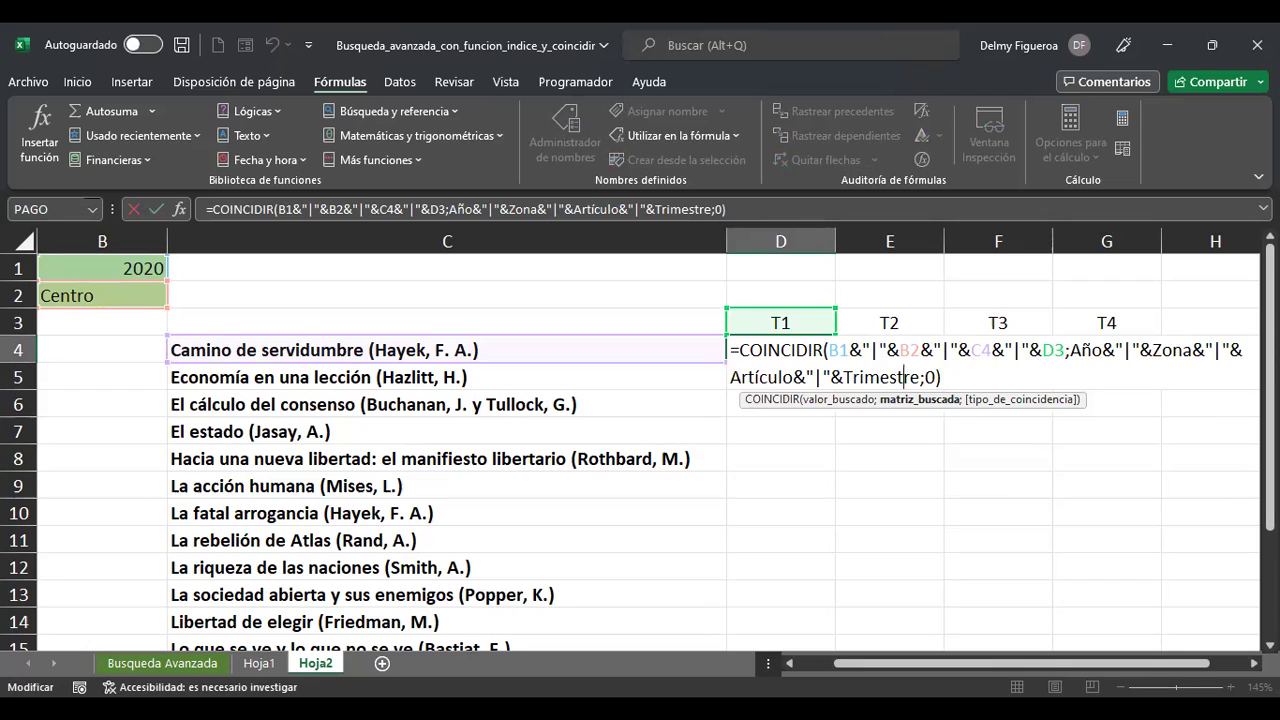
{"action": "key", "text": "Right"}
{"action": "key", "text": "Right"}
{"action": "key", "text": "Return"}
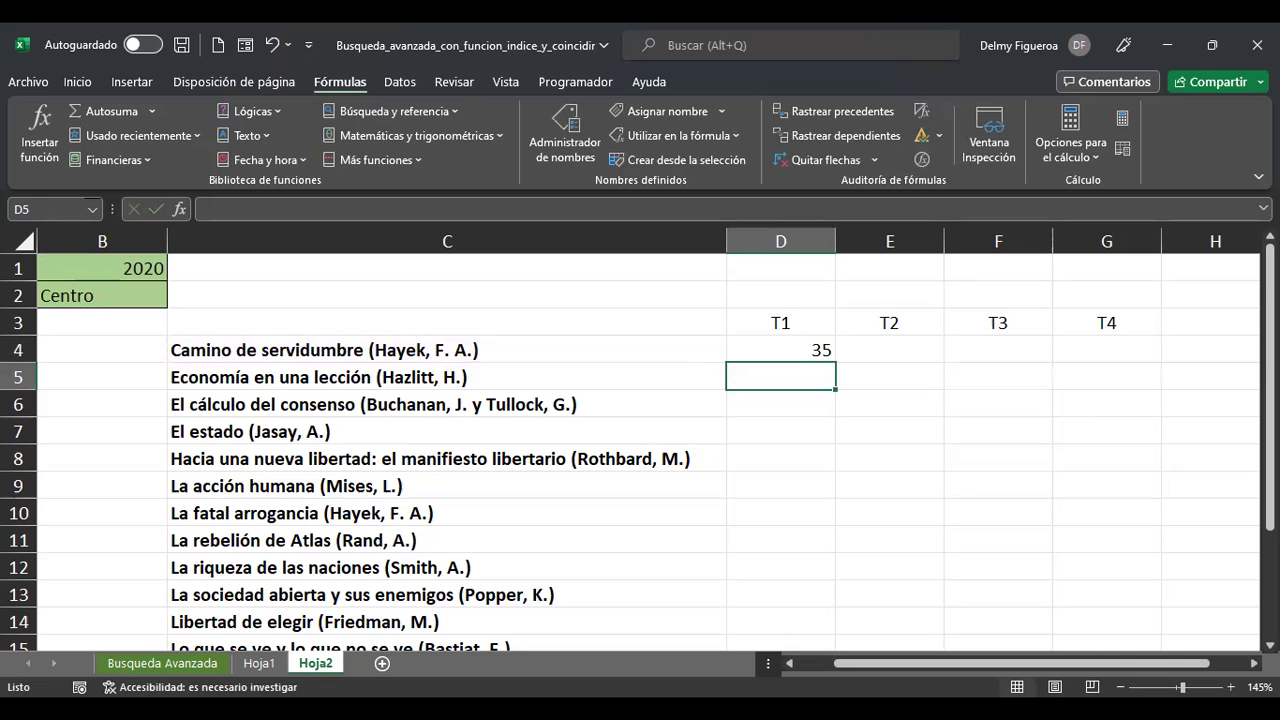
Check the 2020, Centro, T1 record in row 36 of Hoja1, and return to Hoja2
{"action": "key", "text": "ctrl+Page_Up"}
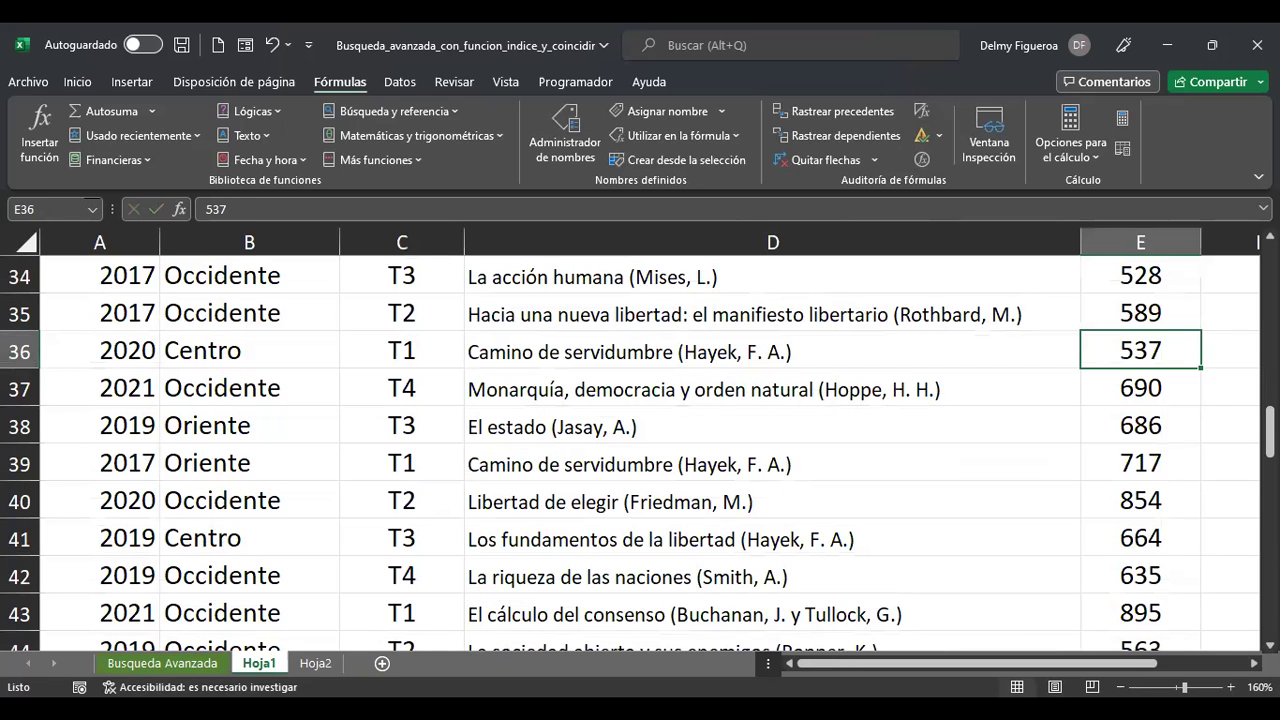
{"action": "left_click", "coordinate": [18, 351]}
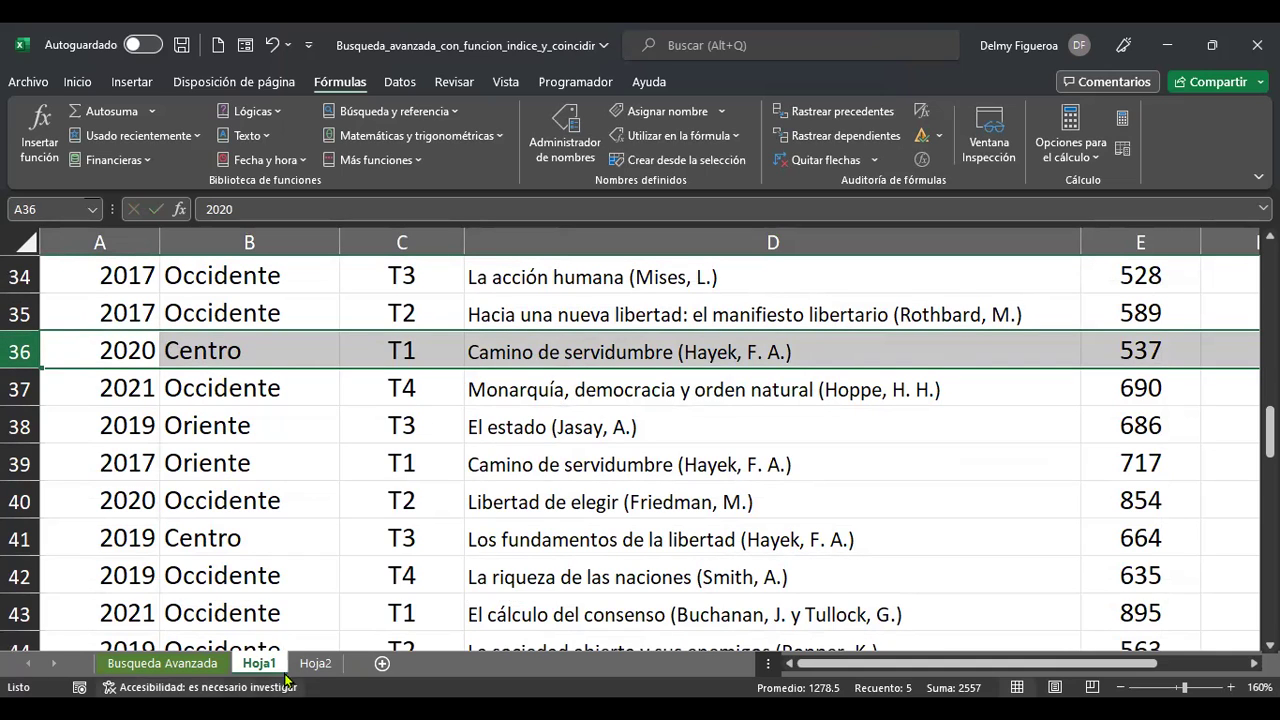
{"action": "left_click", "coordinate": [315, 663]}
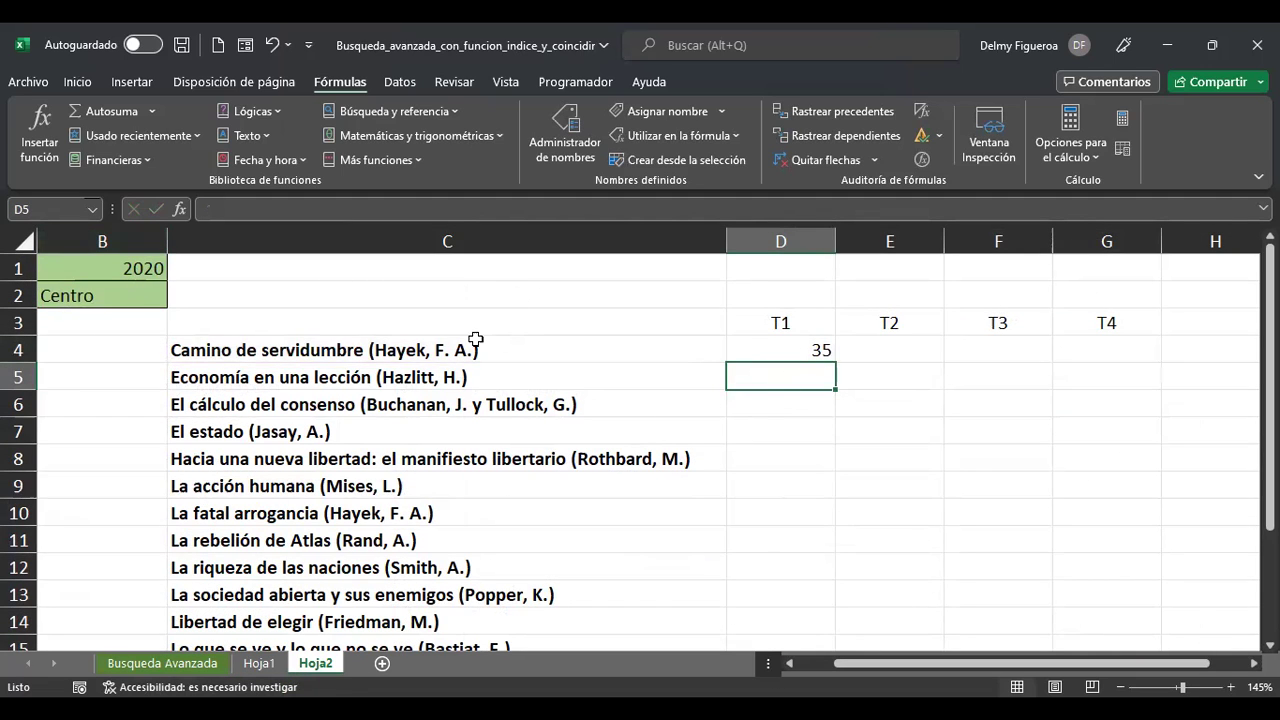
Review the standalone COINCIDIR formula in D4 from its beginning
{"action": "left_click", "coordinate": [808, 348]}
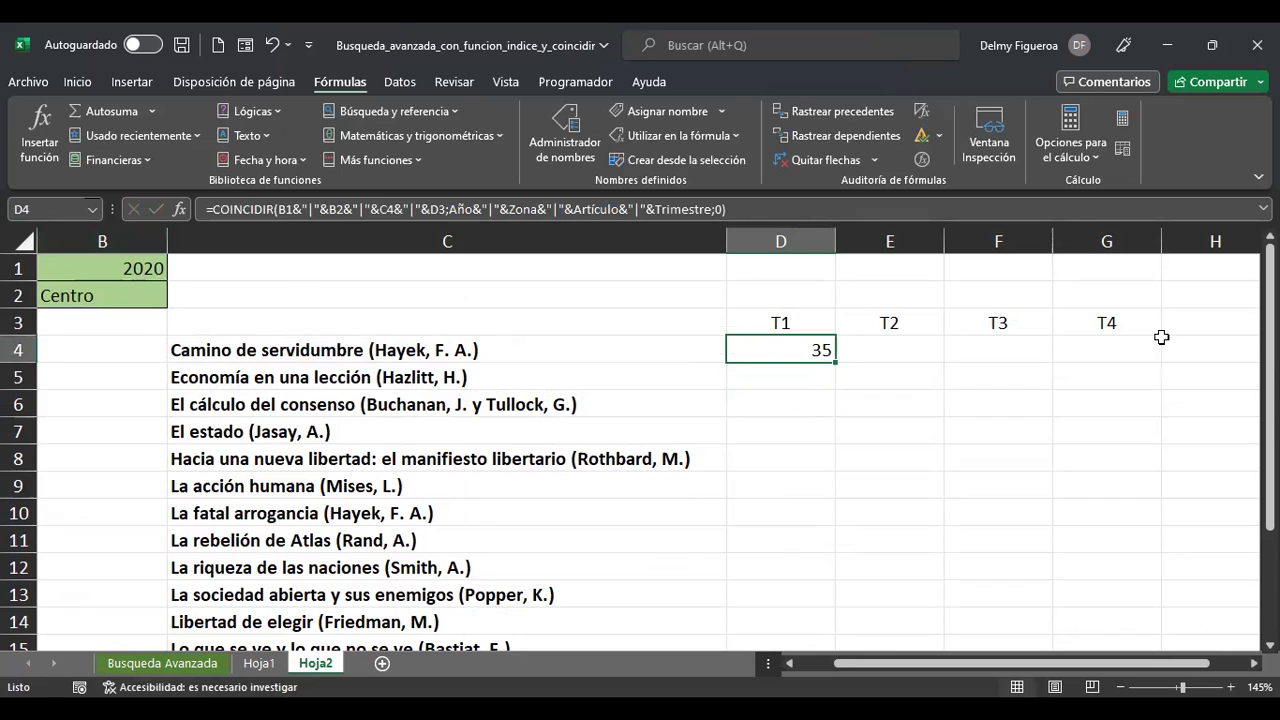
{"action": "key", "text": "F2"}
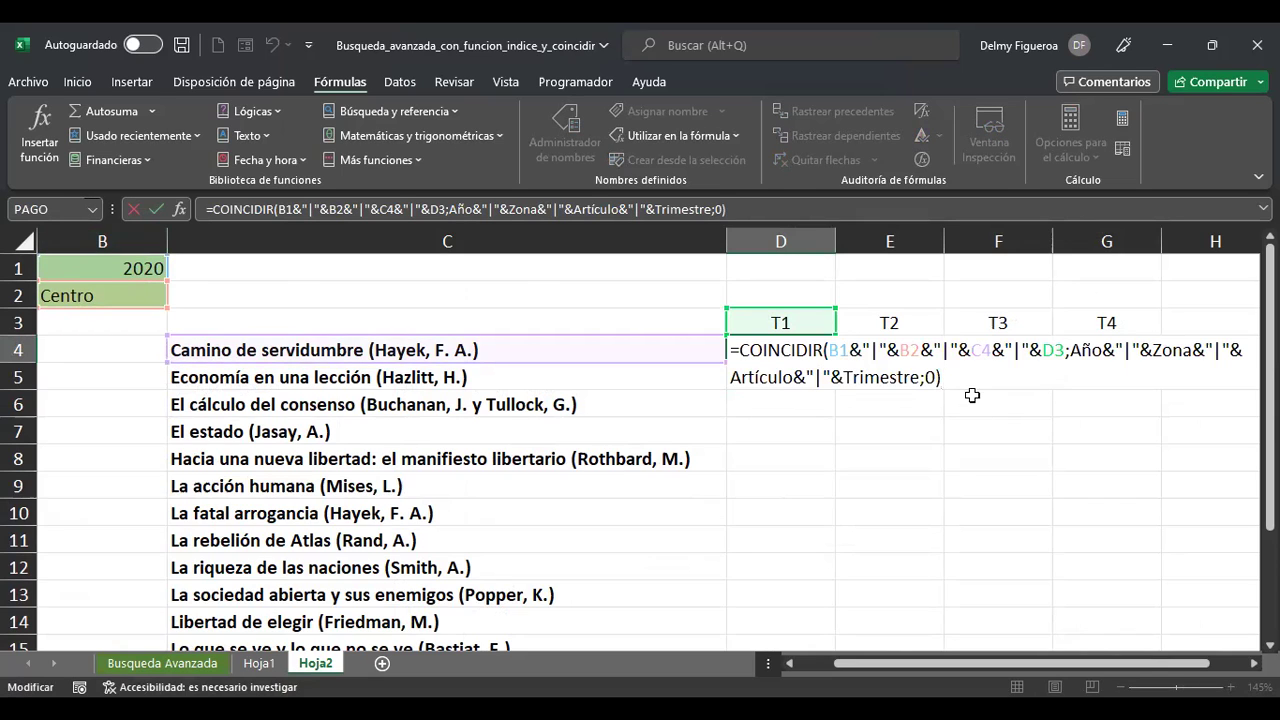
{"action": "left_click", "coordinate": [737, 346]}
{"action": "key", "text": "Return"}
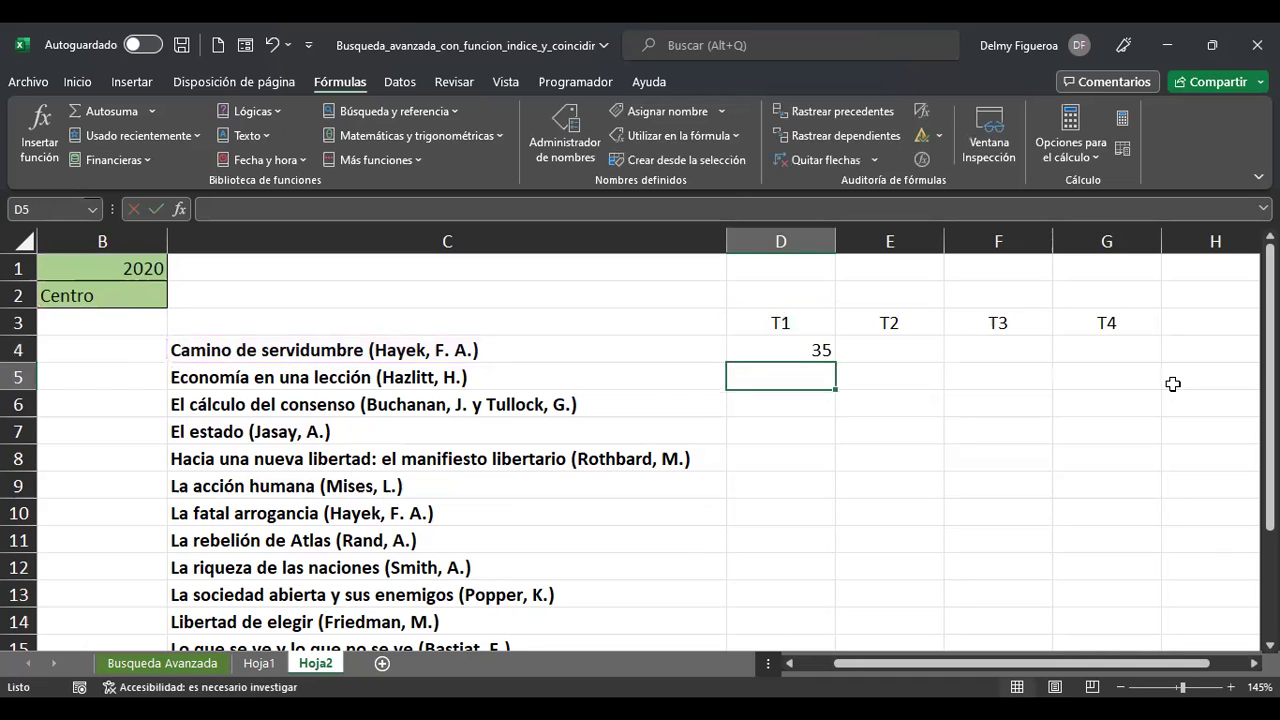
Enter an INDICE formula in D5 with the named range Detalle as the array and D4 as the row number
{"action": "type", "text": "+"}
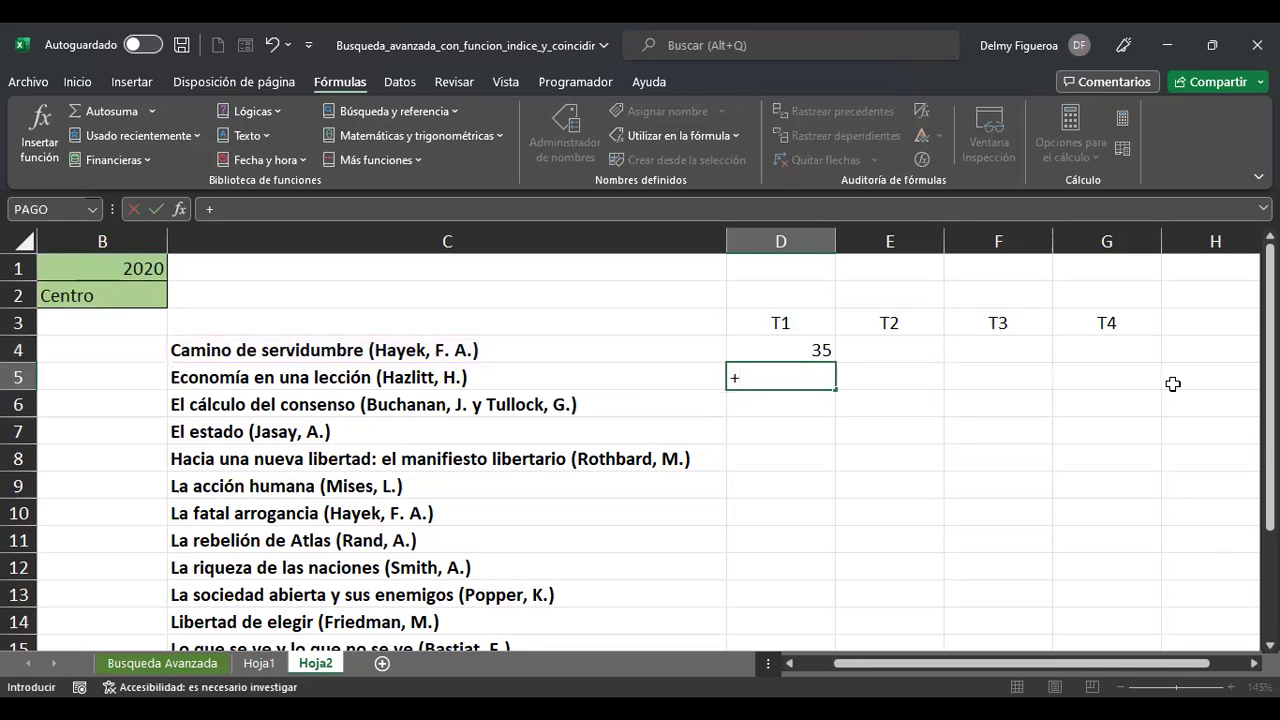
{"action": "type", "text": "indi"}
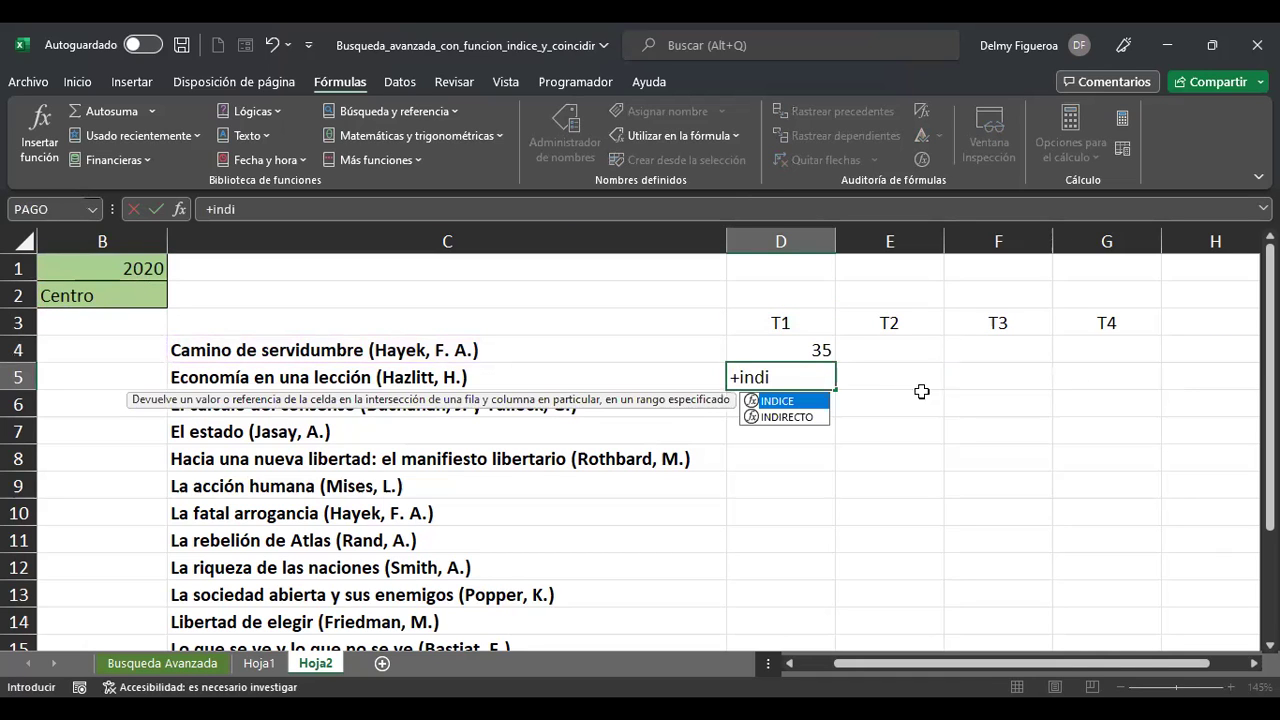
{"action": "double_click", "coordinate": [771, 404]}
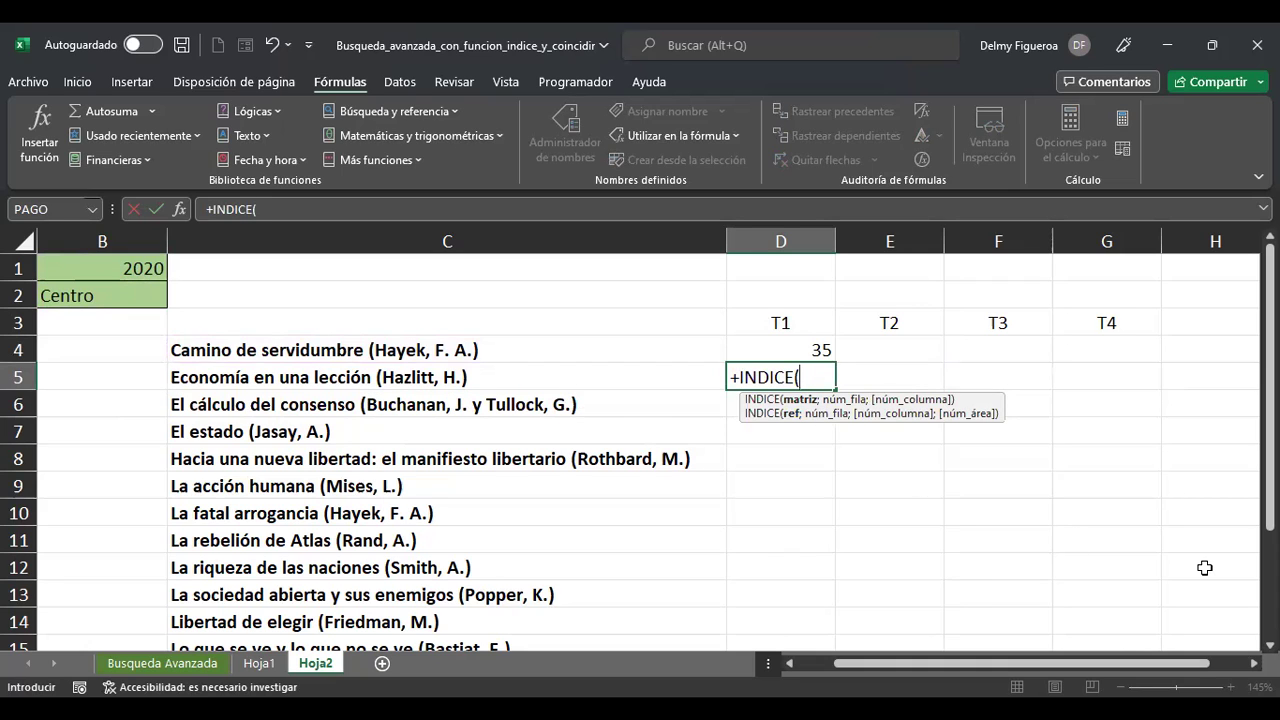
{"action": "type", "text": "deta"}
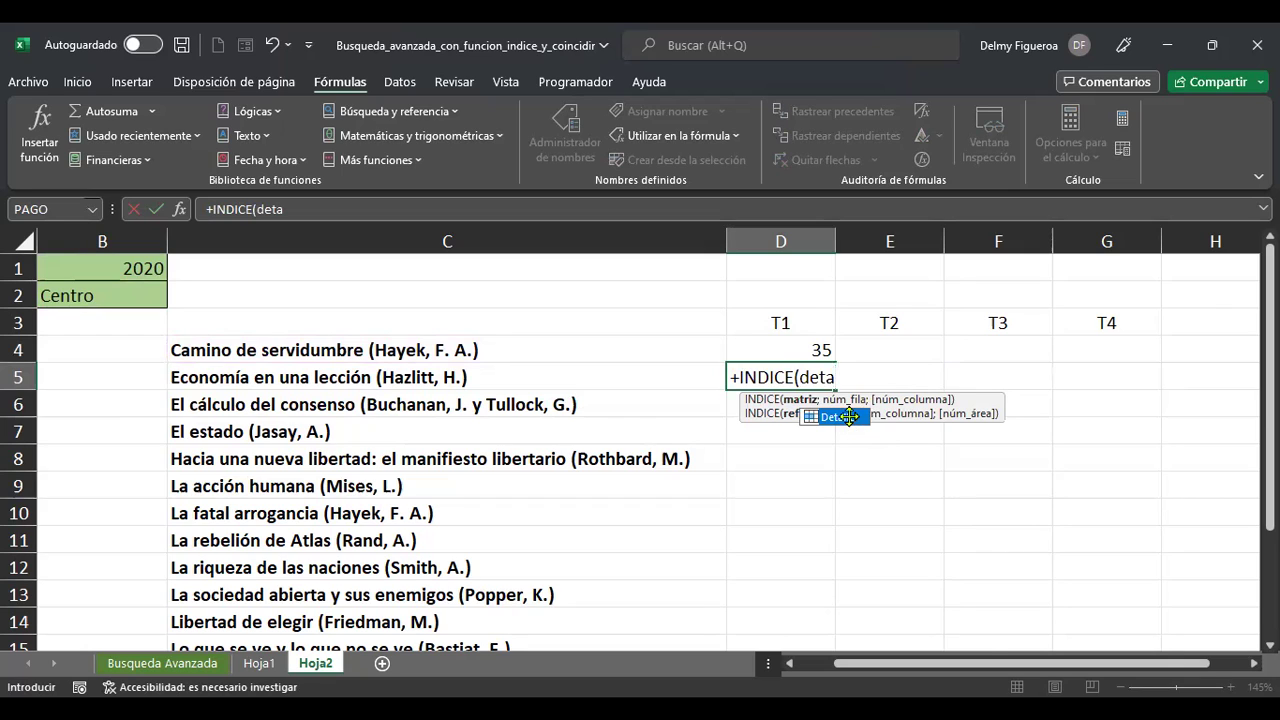
{"action": "key", "text": "Tab"}
{"action": "type", "text": ";"}
{"action": "left_click", "coordinate": [795, 345]}
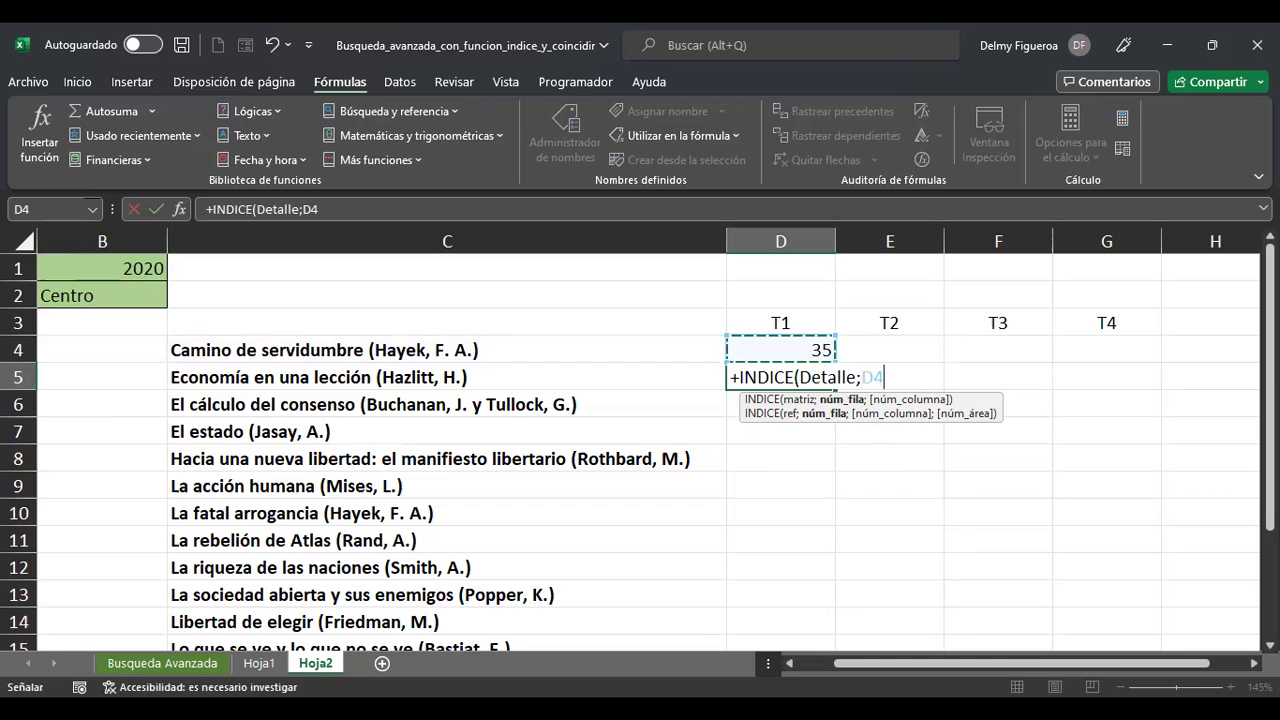
{"action": "key", "text": "Return"}
{"action": "left_click", "coordinate": [780, 377]}
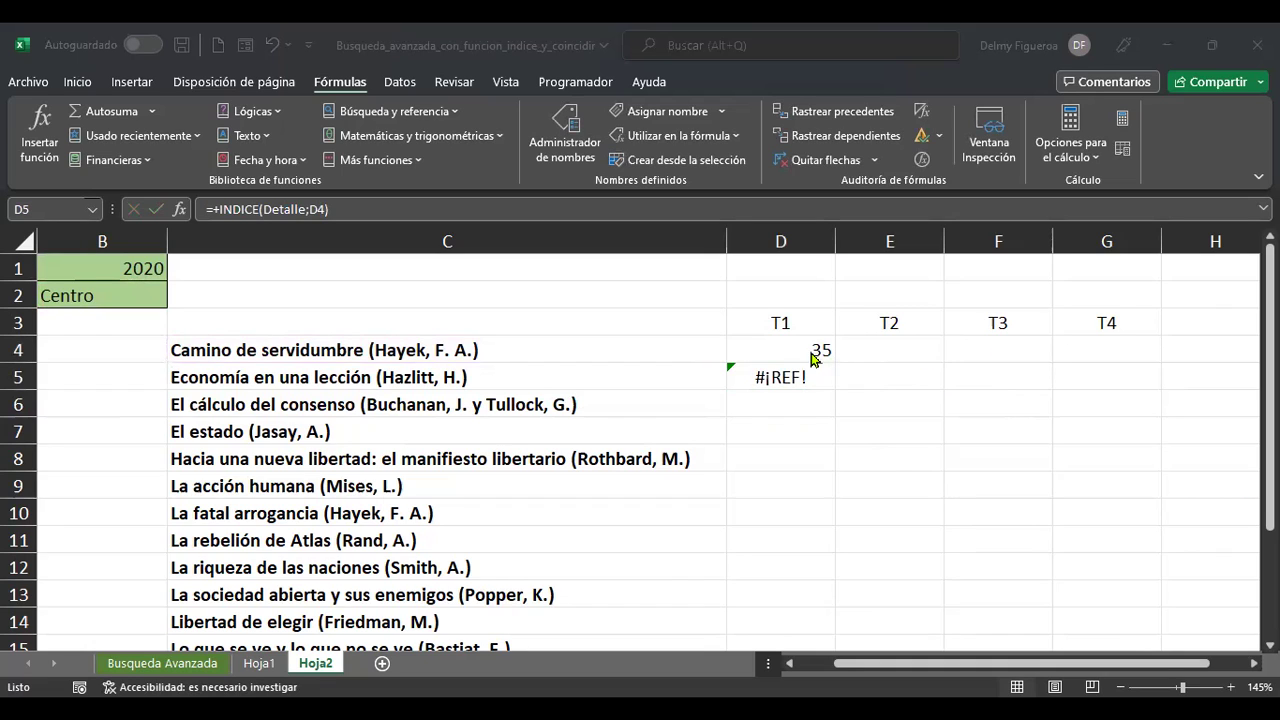
Review the INDICE formula in D5 and its row number argument
{"action": "left_click", "coordinate": [791, 378]}
{"action": "key", "text": "F2"}
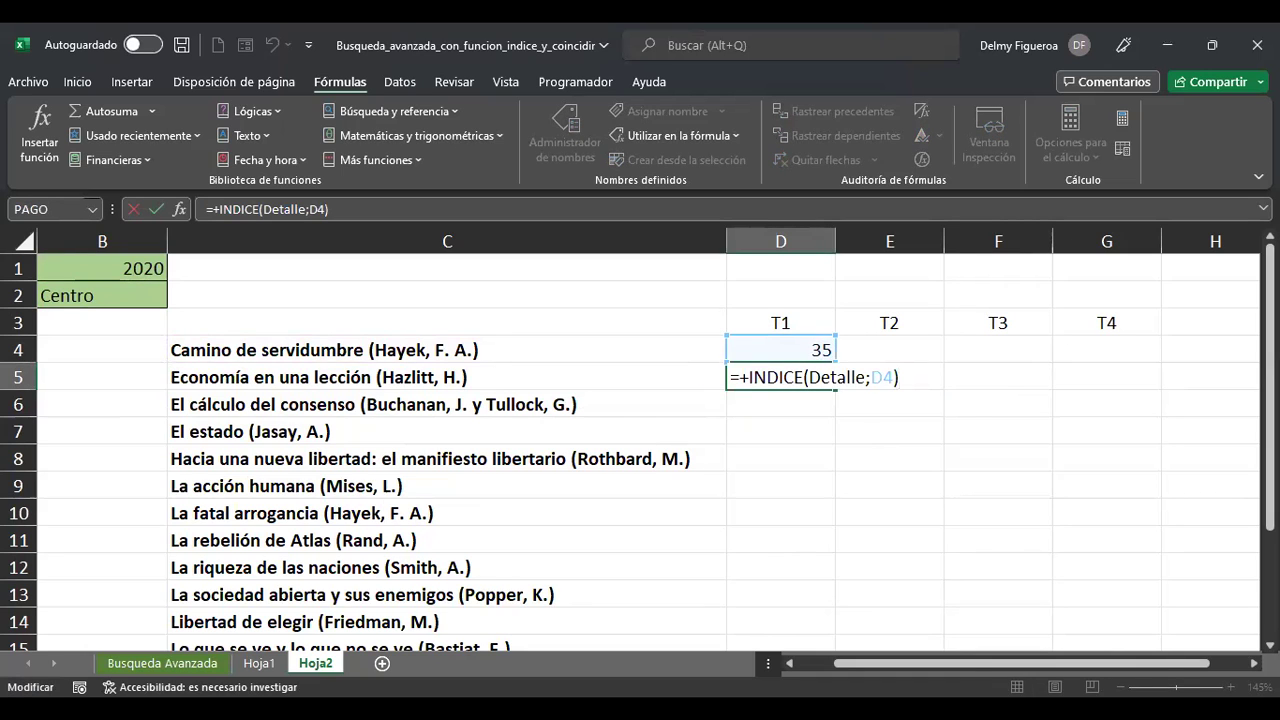
{"action": "key", "text": "Left"}
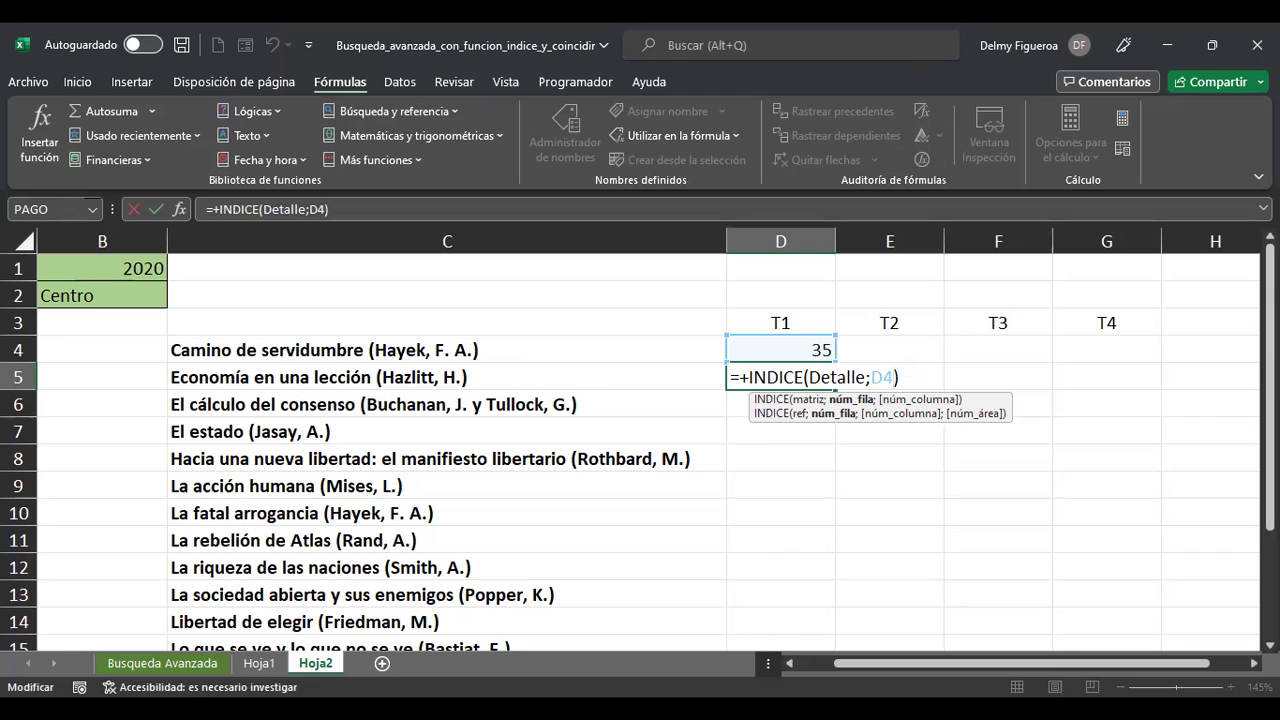
{"action": "key", "text": "Return"}
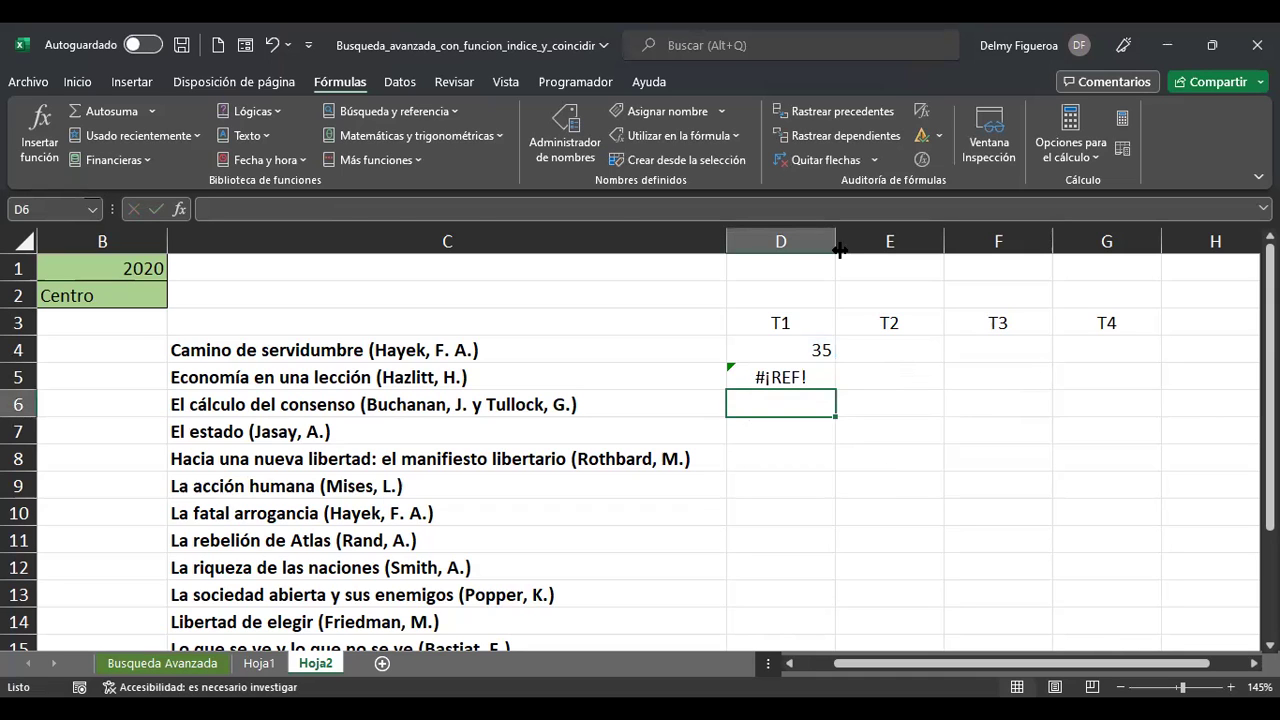
Try appending &"|" after Trimestre in the lookup array of D4's COINCIDIR formula
{"action": "key", "text": "Up"}
{"action": "key", "text": "Up"}
{"action": "key", "text": "F2"}
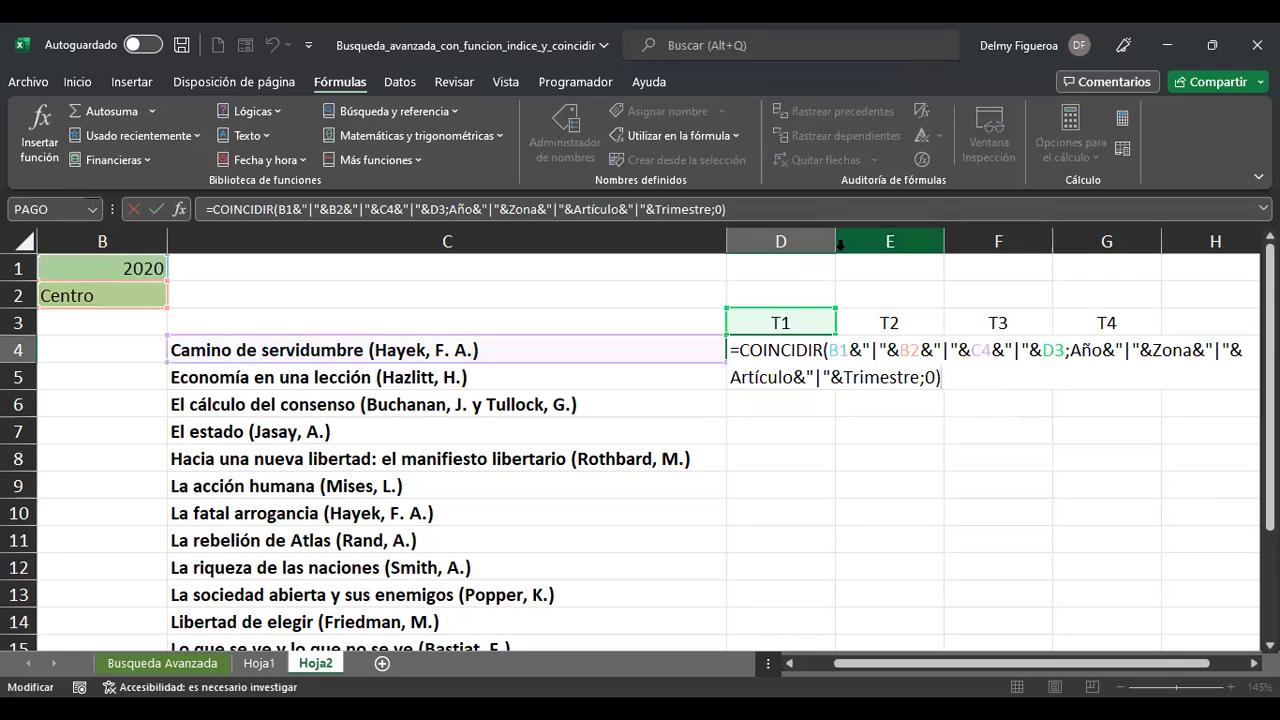
{"action": "key", "text": "Left"}
{"action": "key", "text": "Left"}
{"action": "key", "text": "Left"}
{"action": "key", "text": "Left"}
{"action": "key", "text": "Right"}
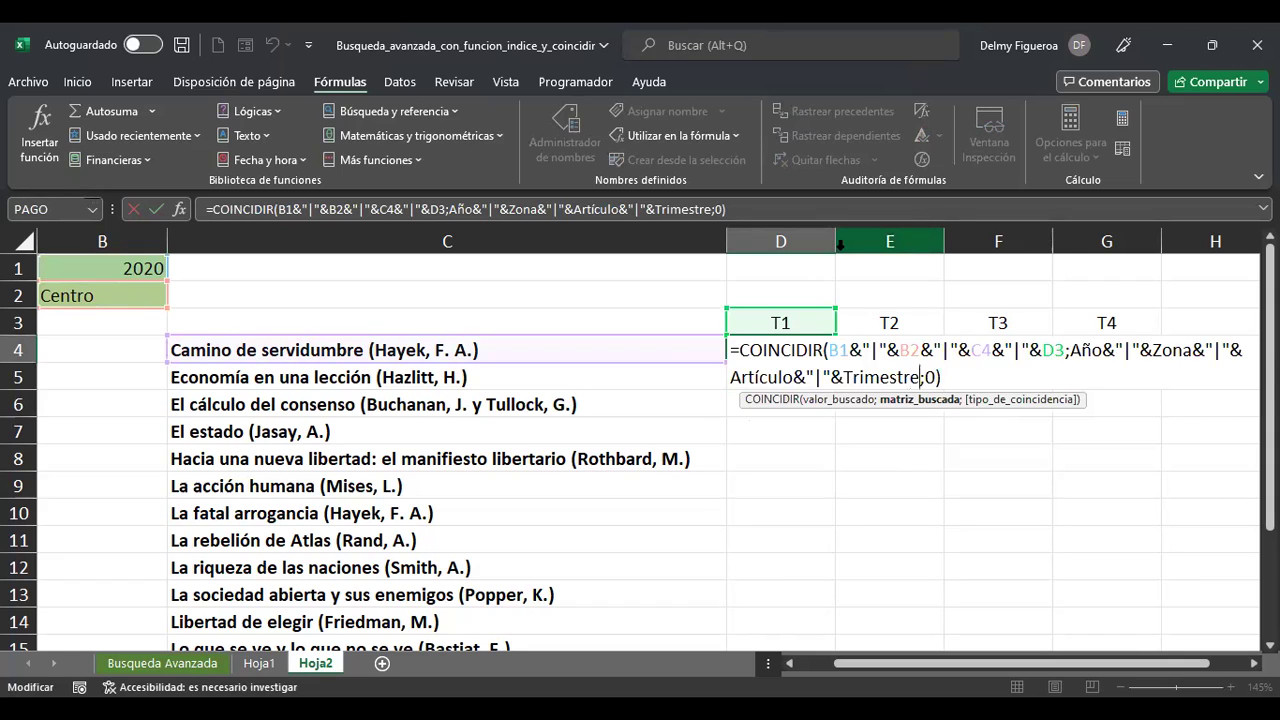
{"action": "type", "text": "\"|\""}
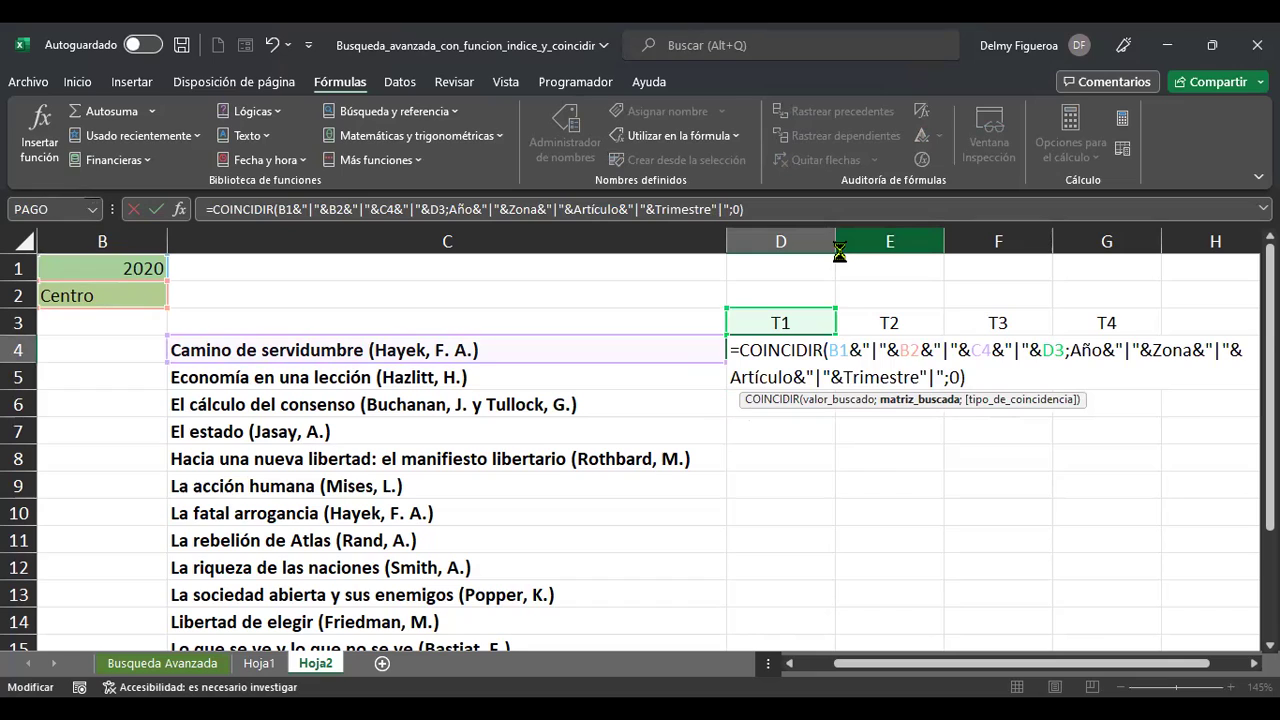
{"action": "key", "text": "ctrl+shift+Left"}
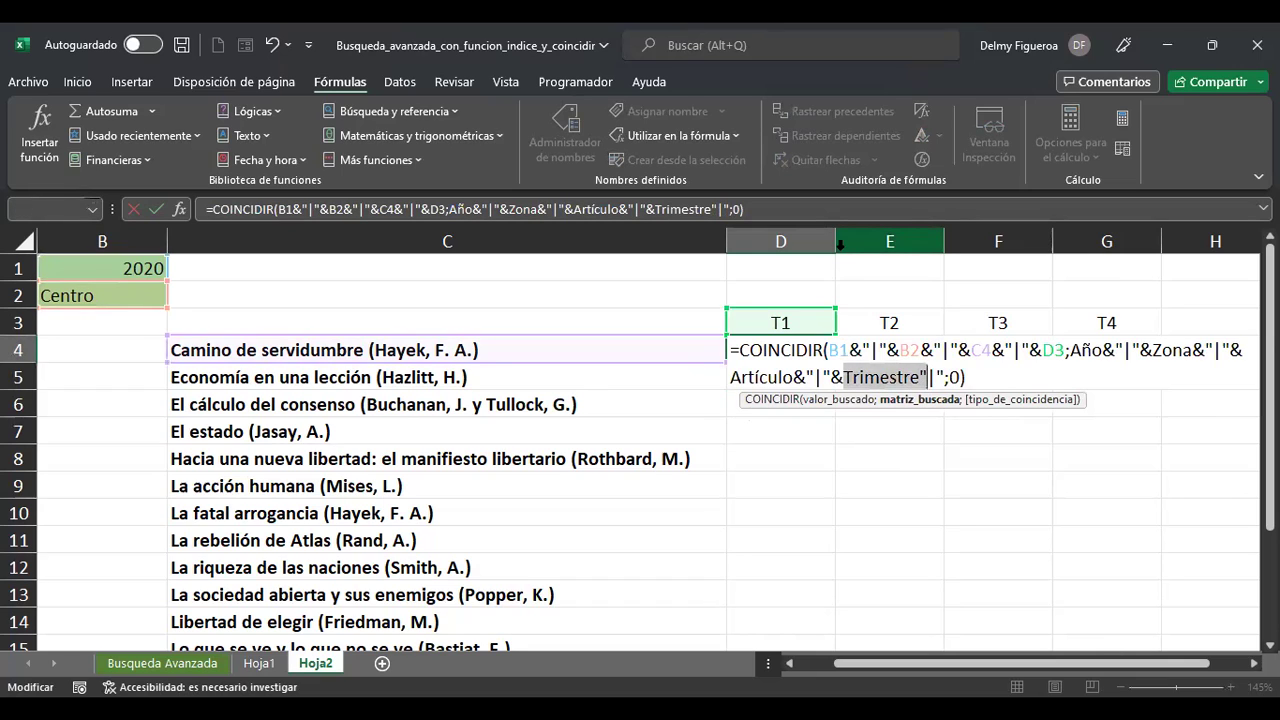
{"action": "key", "text": "Left"}
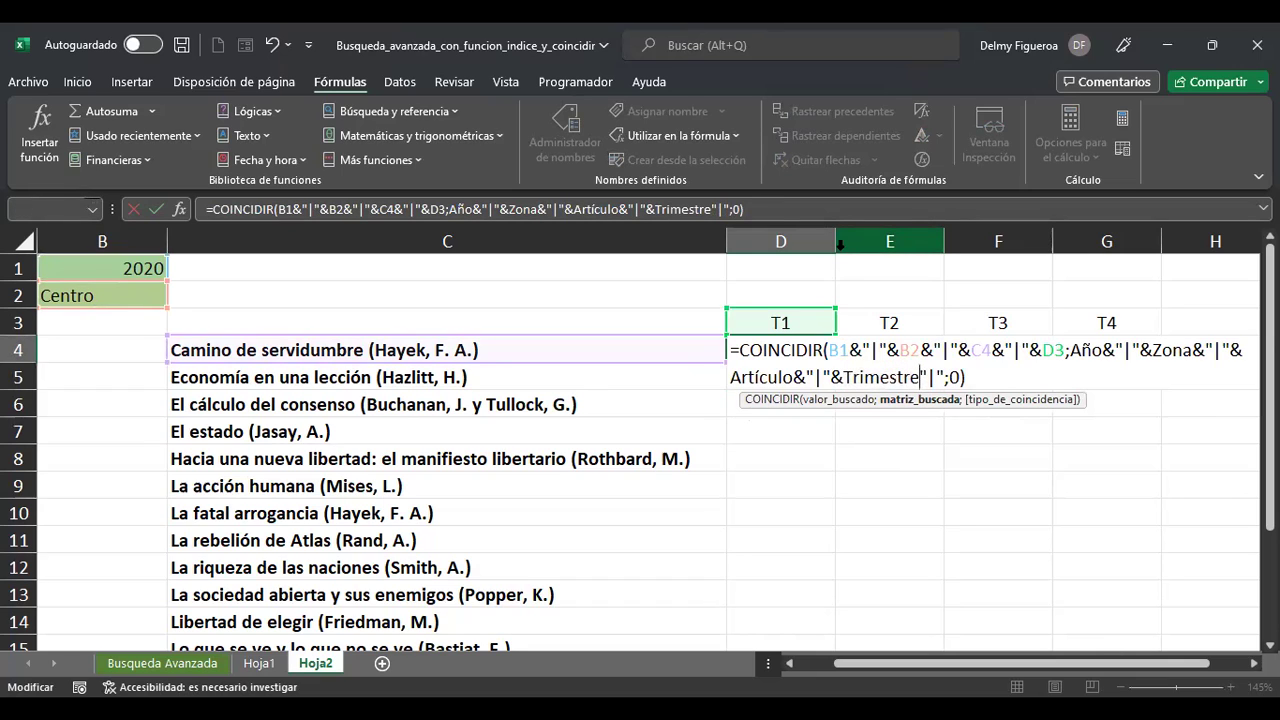
{"action": "type", "text": "&"}
{"action": "key", "text": "Return"}
{"action": "key", "text": "Up"}
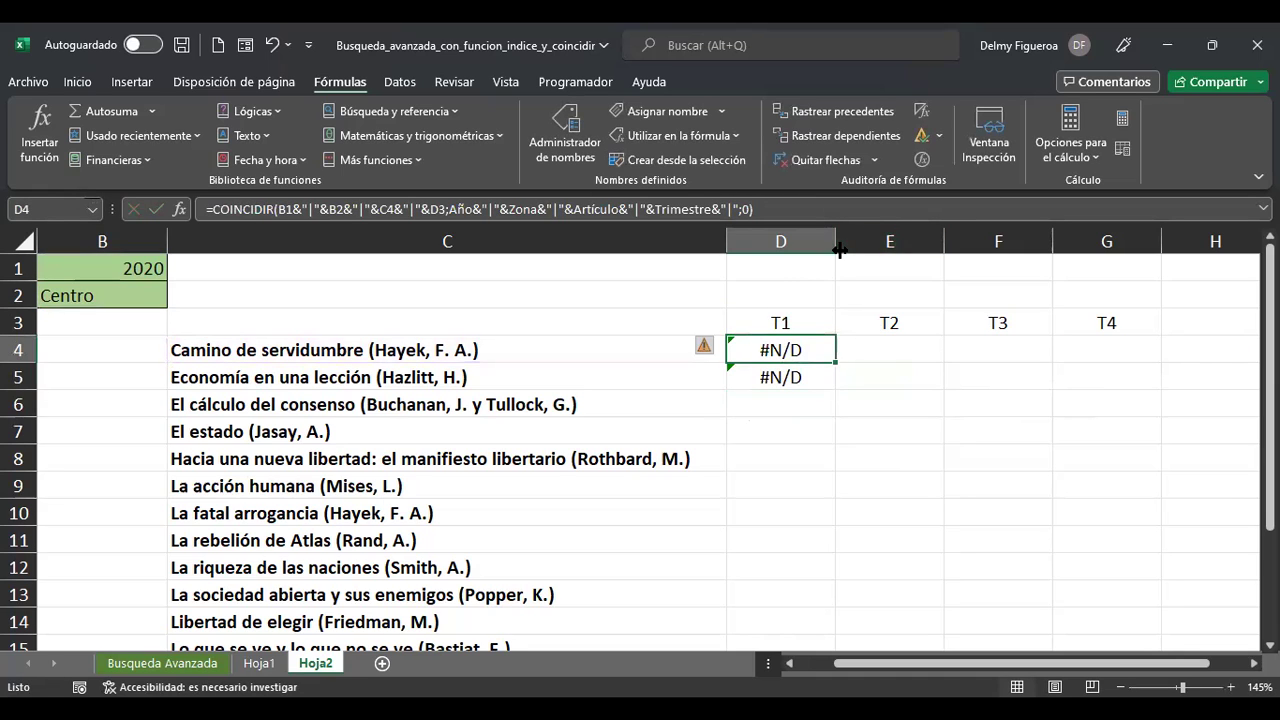
Remove the trailing &"|" after Trimestre from the lookup array of D4's COINCIDIR formula
{"action": "key", "text": "F2"}
{"action": "key", "text": "Left"}
{"action": "key", "text": "Left"}
{"action": "key", "text": "Left"}
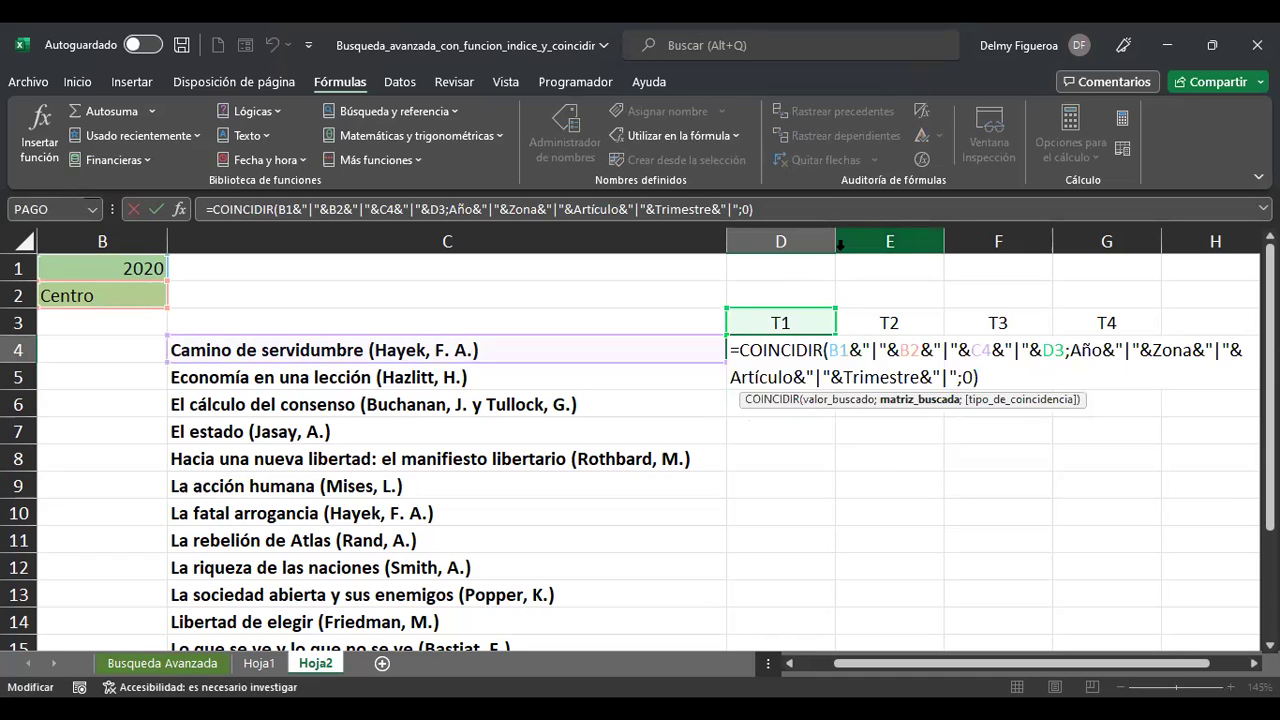
{"action": "key", "text": "shift+Left"}
{"action": "key", "text": "shift+Left"}
{"action": "key", "text": "BackSpace"}
{"action": "key", "text": "BackSpace"}
{"action": "key", "text": "BackSpace"}
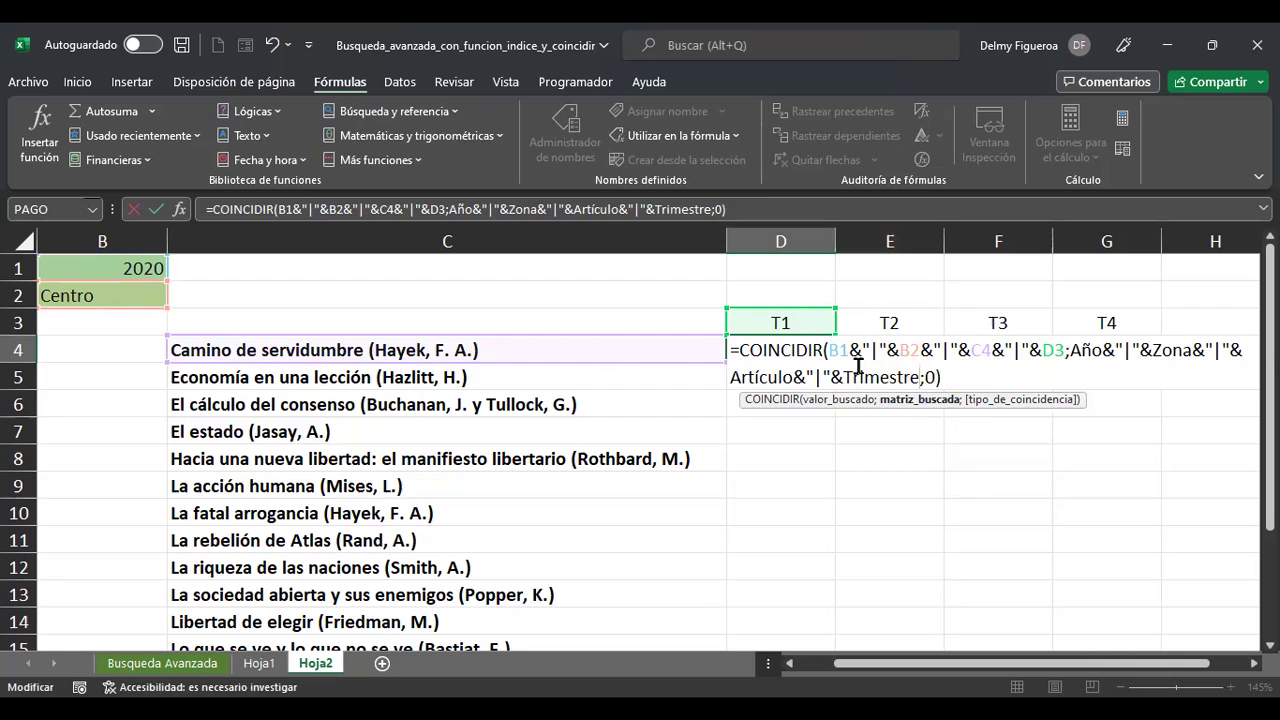
{"action": "left_click", "coordinate": [1053, 349]}
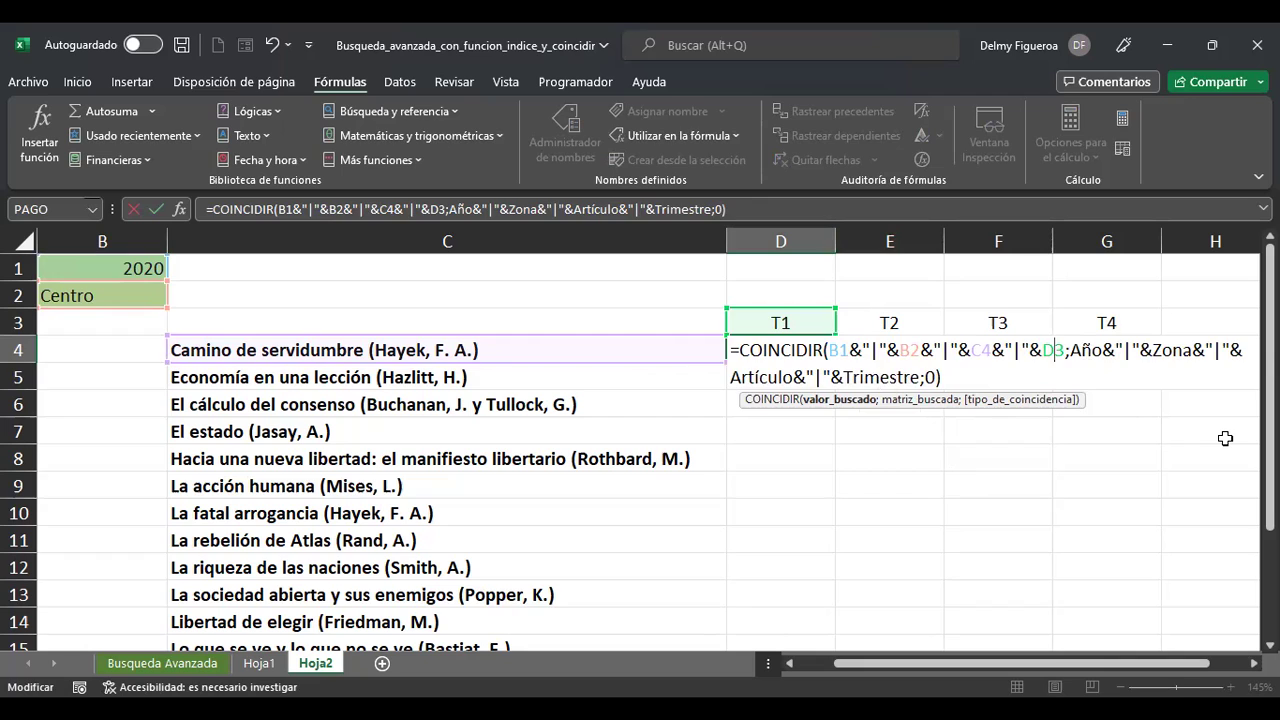
{"action": "key", "text": "Return"}
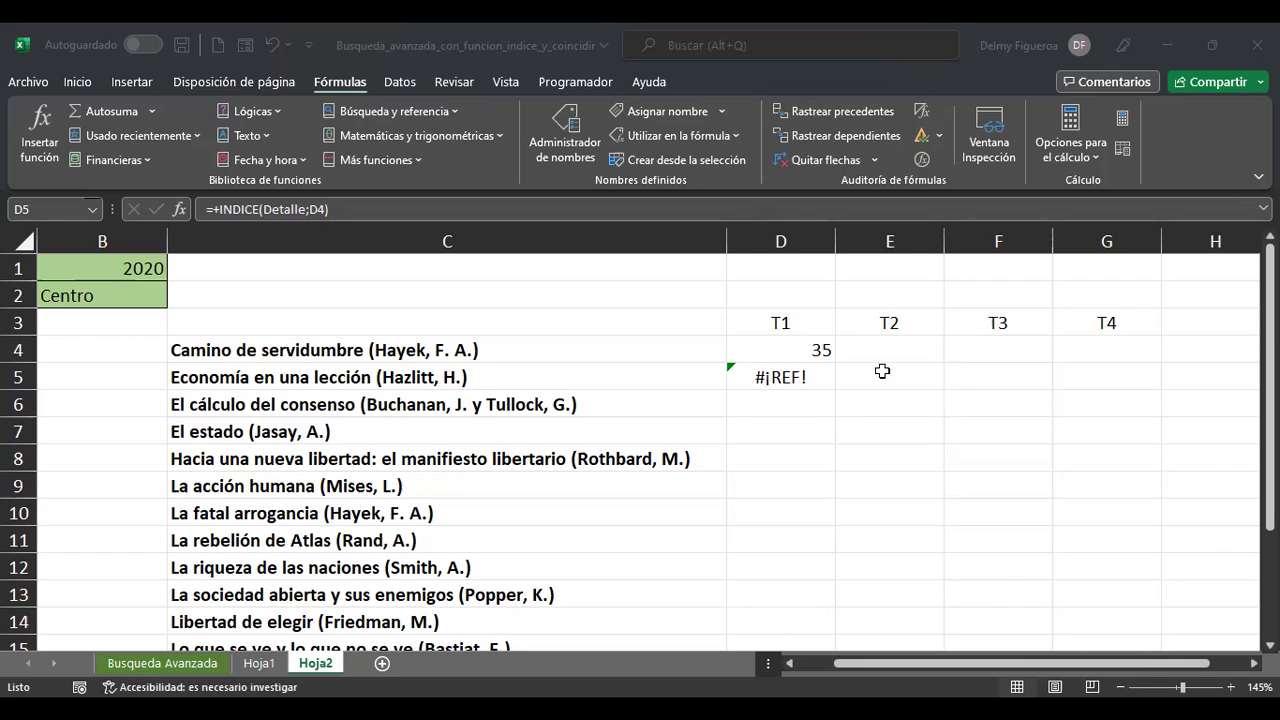
Check the array argument of D5's INDICE formula against the workbook's list of defined names
{"action": "key", "text": "F2"}
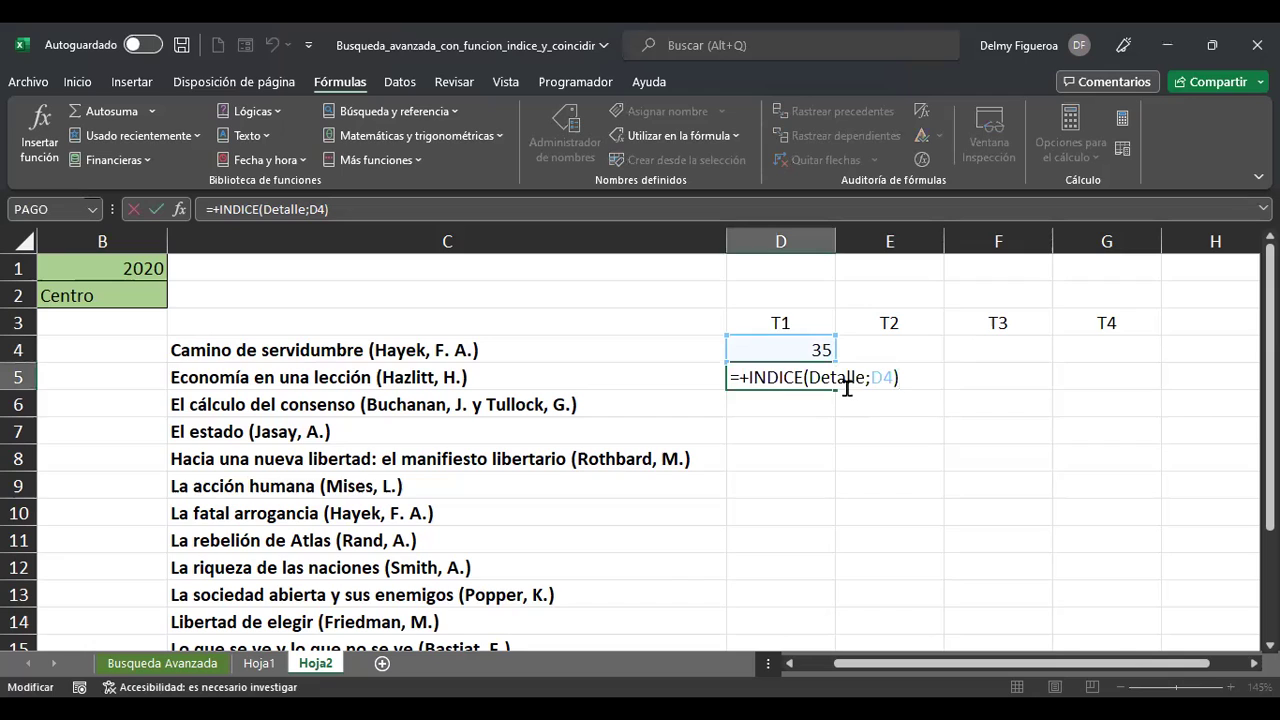
{"action": "left_click", "coordinate": [837, 378]}
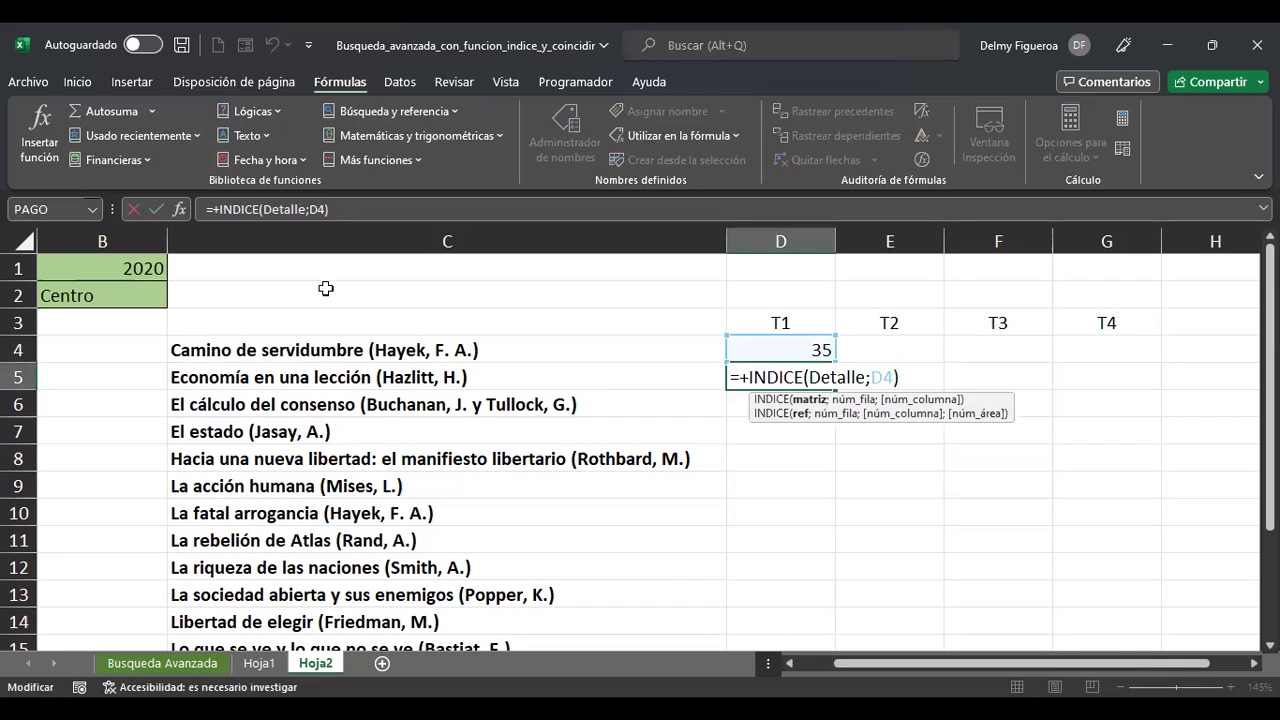
{"action": "key", "text": "Return"}
{"action": "left_click", "coordinate": [96, 210]}
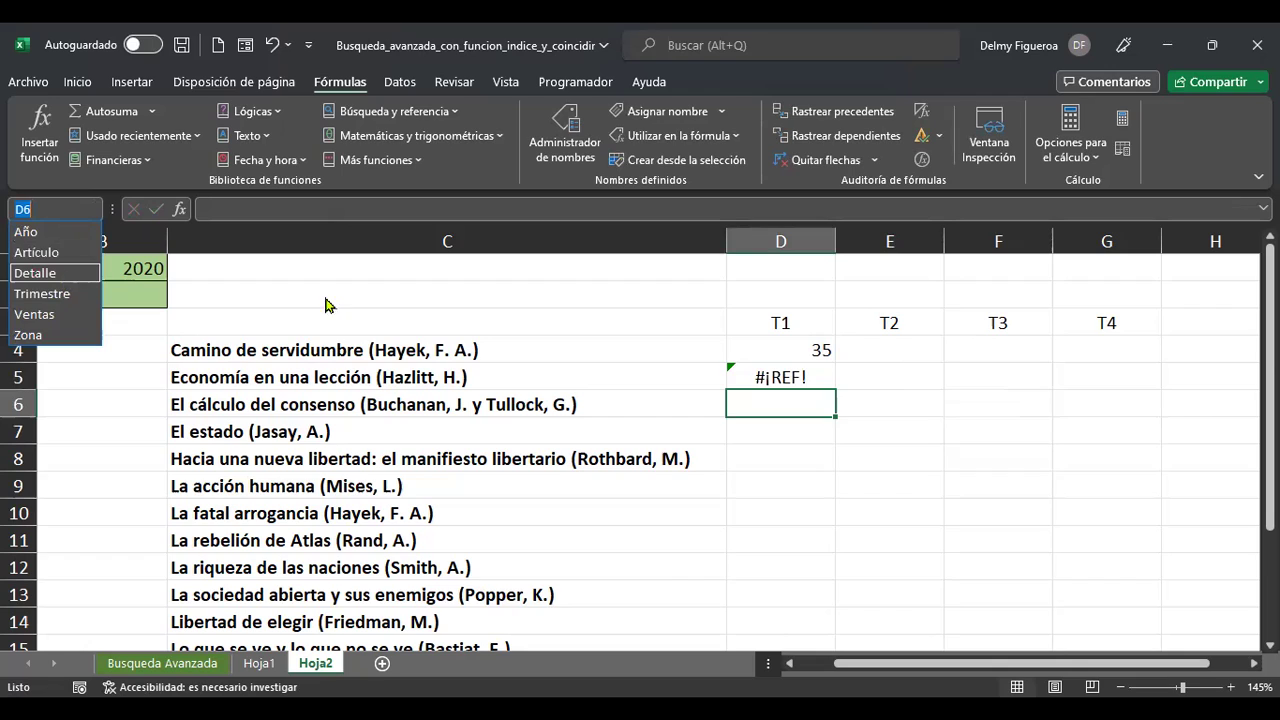
{"action": "left_click", "coordinate": [888, 467]}
Examine the array and row number arguments of D5's INDICE formula from start to end
{"action": "left_click", "coordinate": [792, 371]}
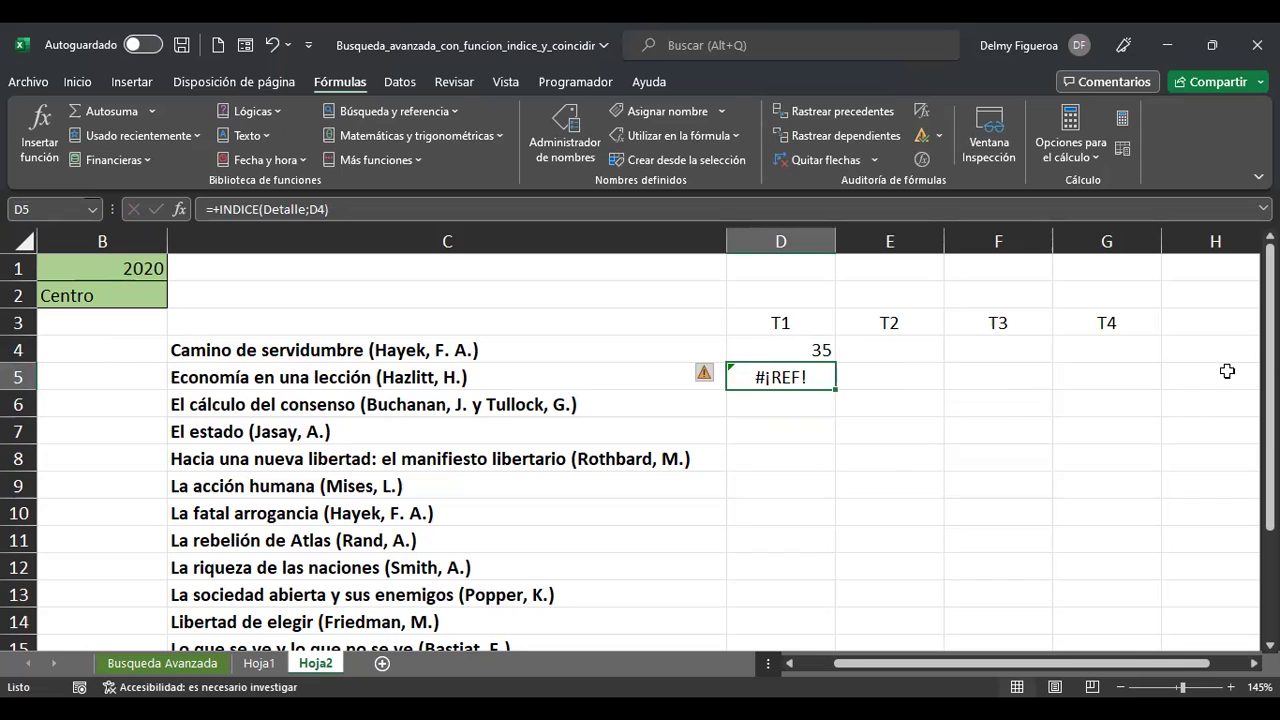
{"action": "key", "text": "F2"}
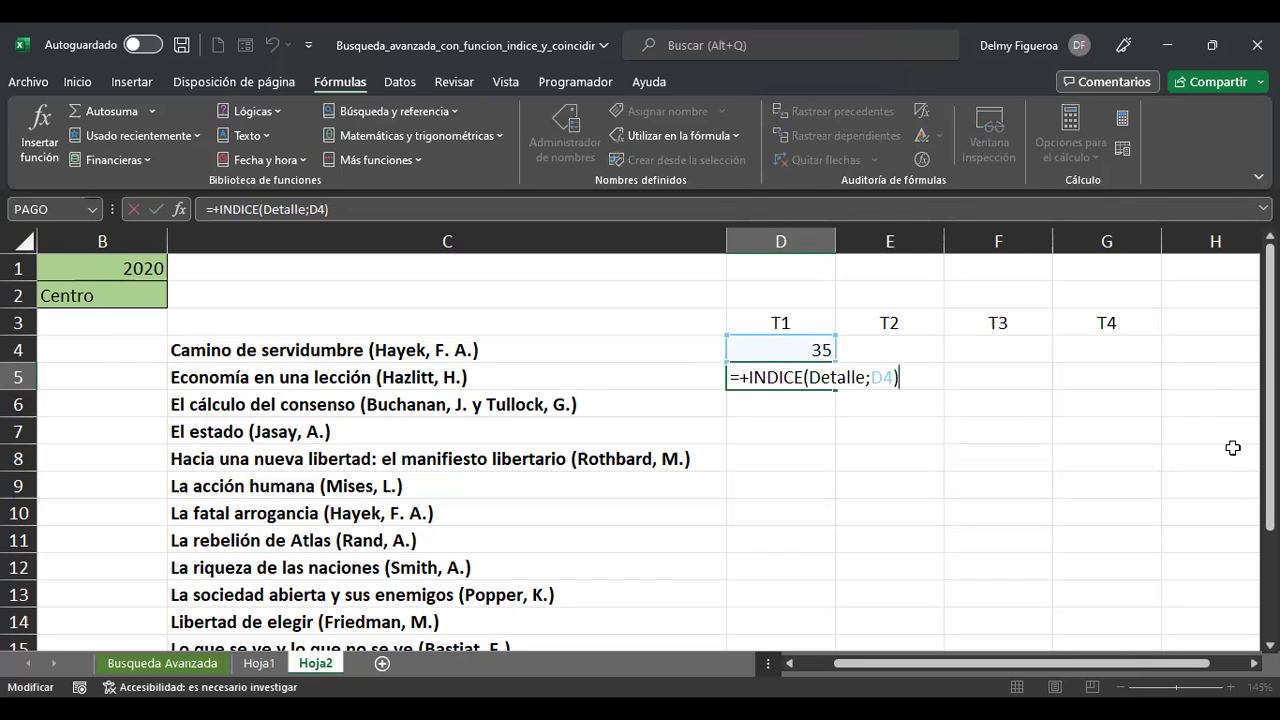
{"action": "left_click", "coordinate": [780, 377]}
{"action": "key", "text": "Right"}
{"action": "key", "text": "Right"}
{"action": "key", "text": "Right"}
{"action": "key", "text": "Right"}
{"action": "key", "text": "Right"}
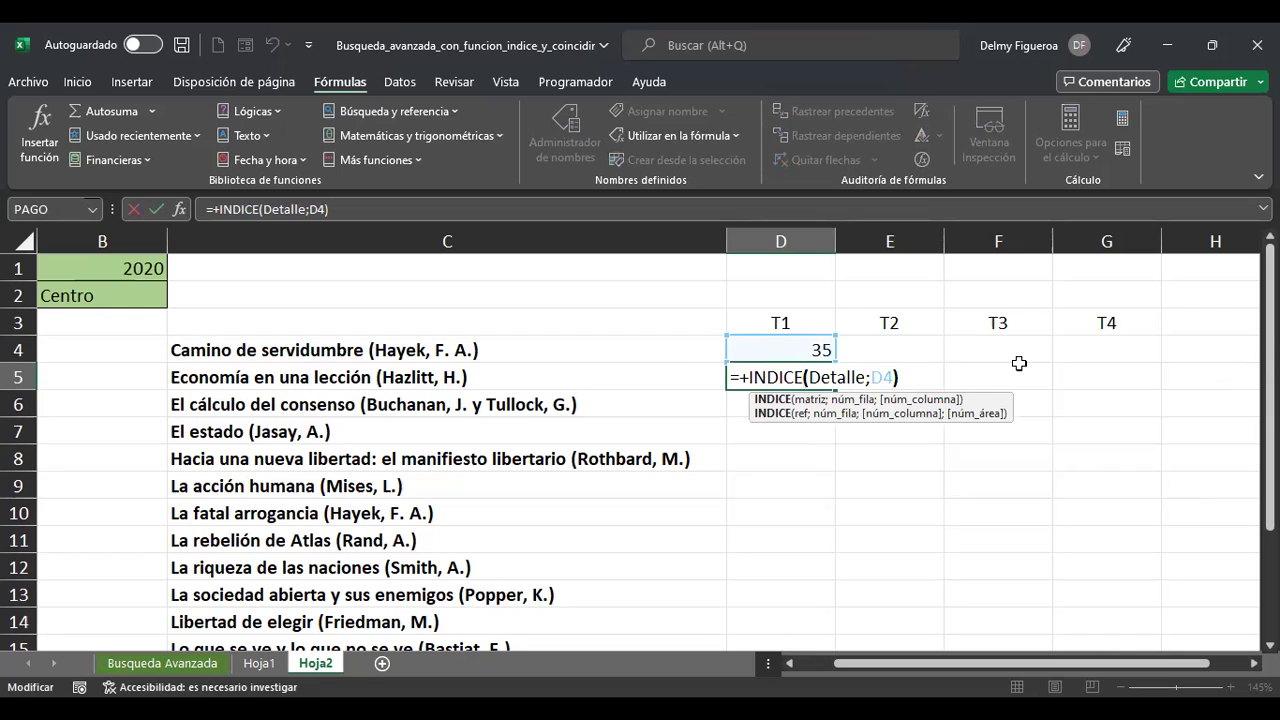
{"action": "key", "text": "Right"}
{"action": "key", "text": "Right"}
{"action": "key", "text": "Right"}
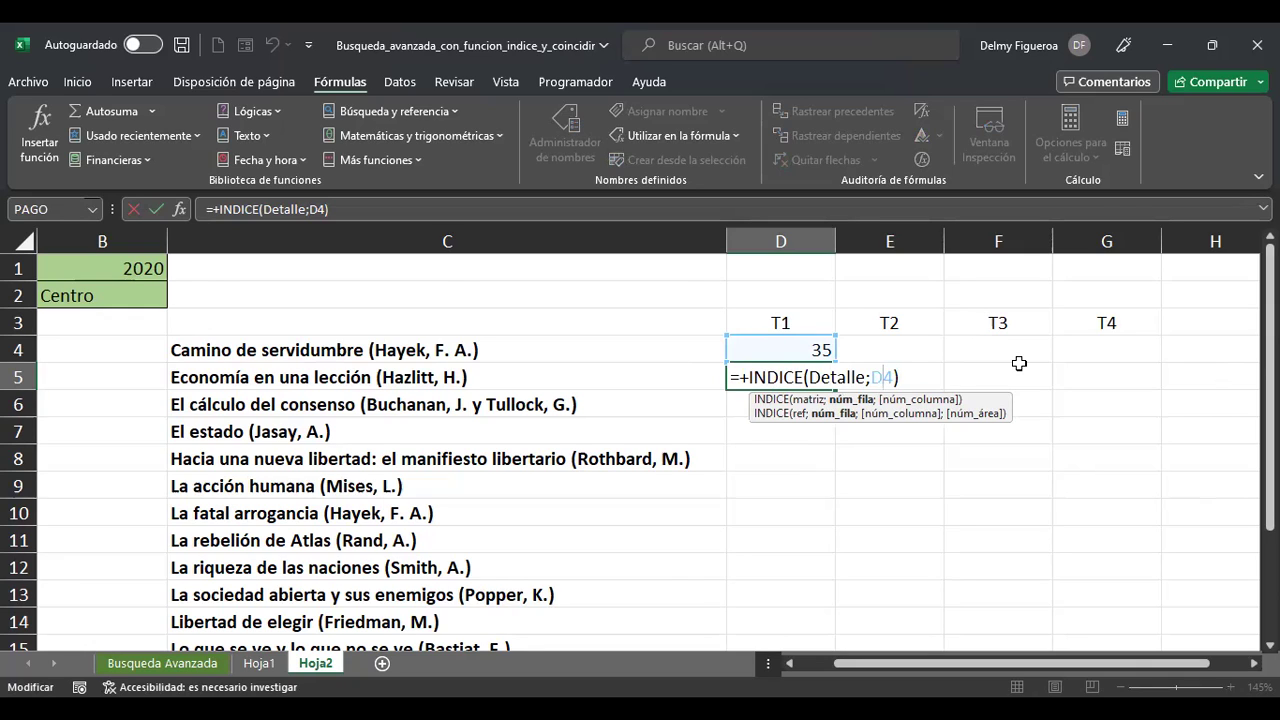
{"action": "key", "text": "ctrl+Return"}
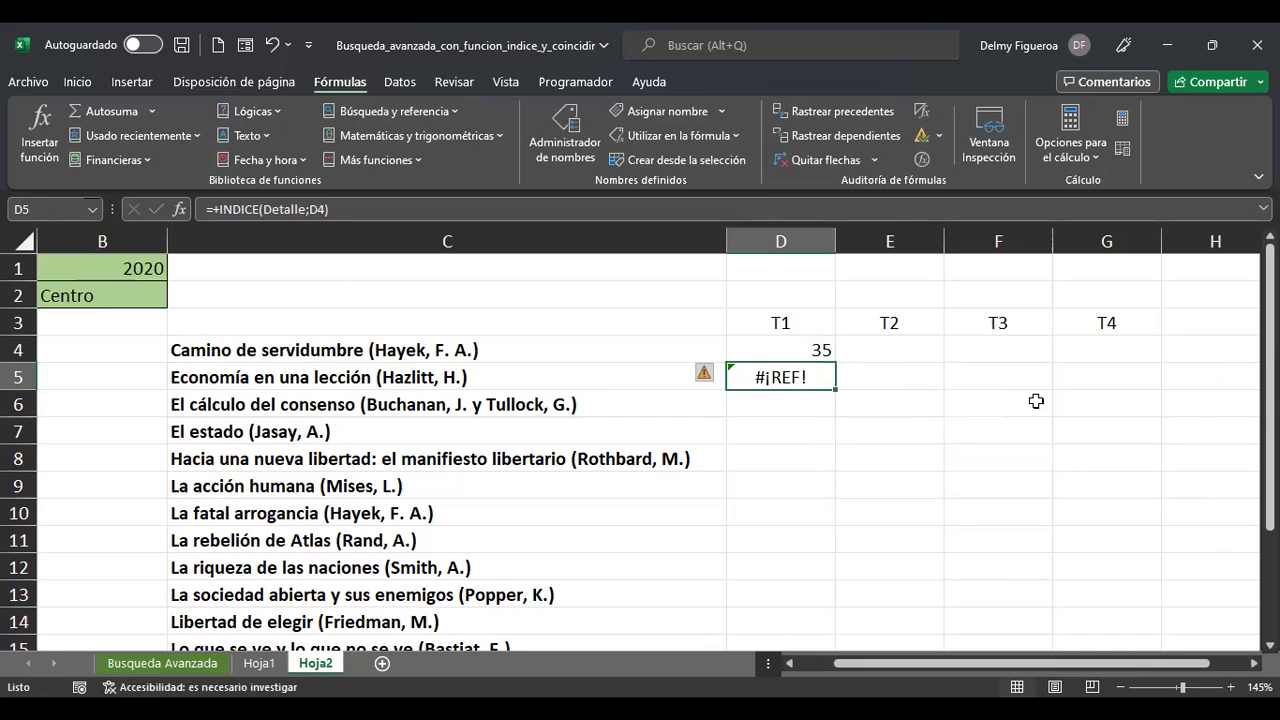
{"action": "left_click", "coordinate": [923, 517]}
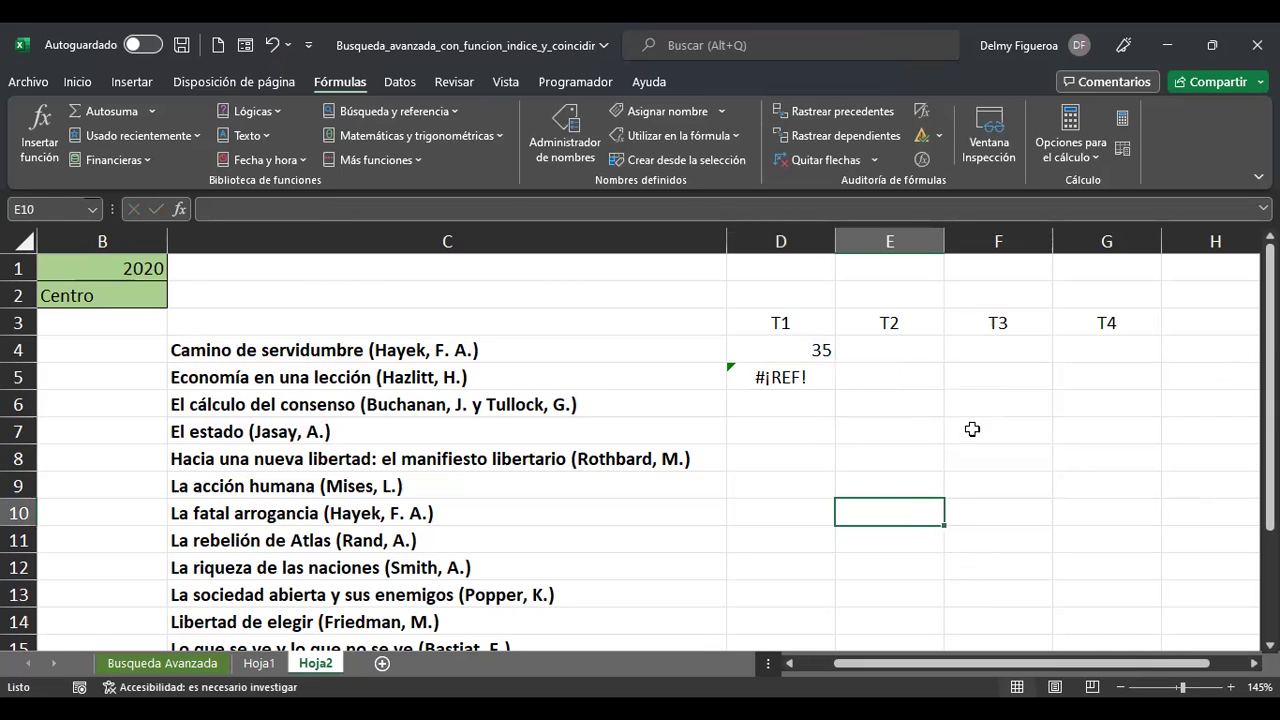